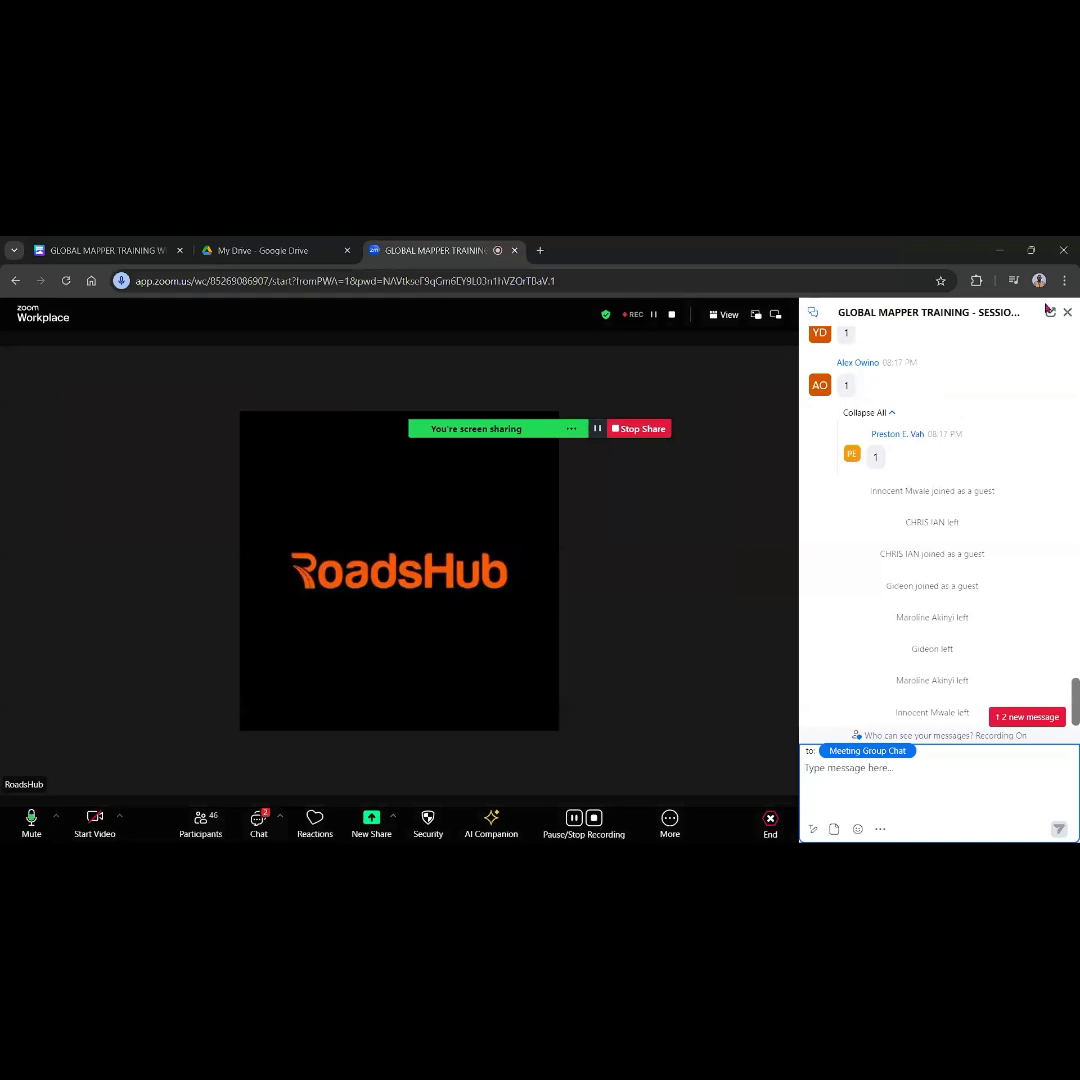
Switch from the meeting to the Canva study guide and correct Friday's first session topic to "Introduction to AutoCAD"
click(1066, 312)
click(108, 250)
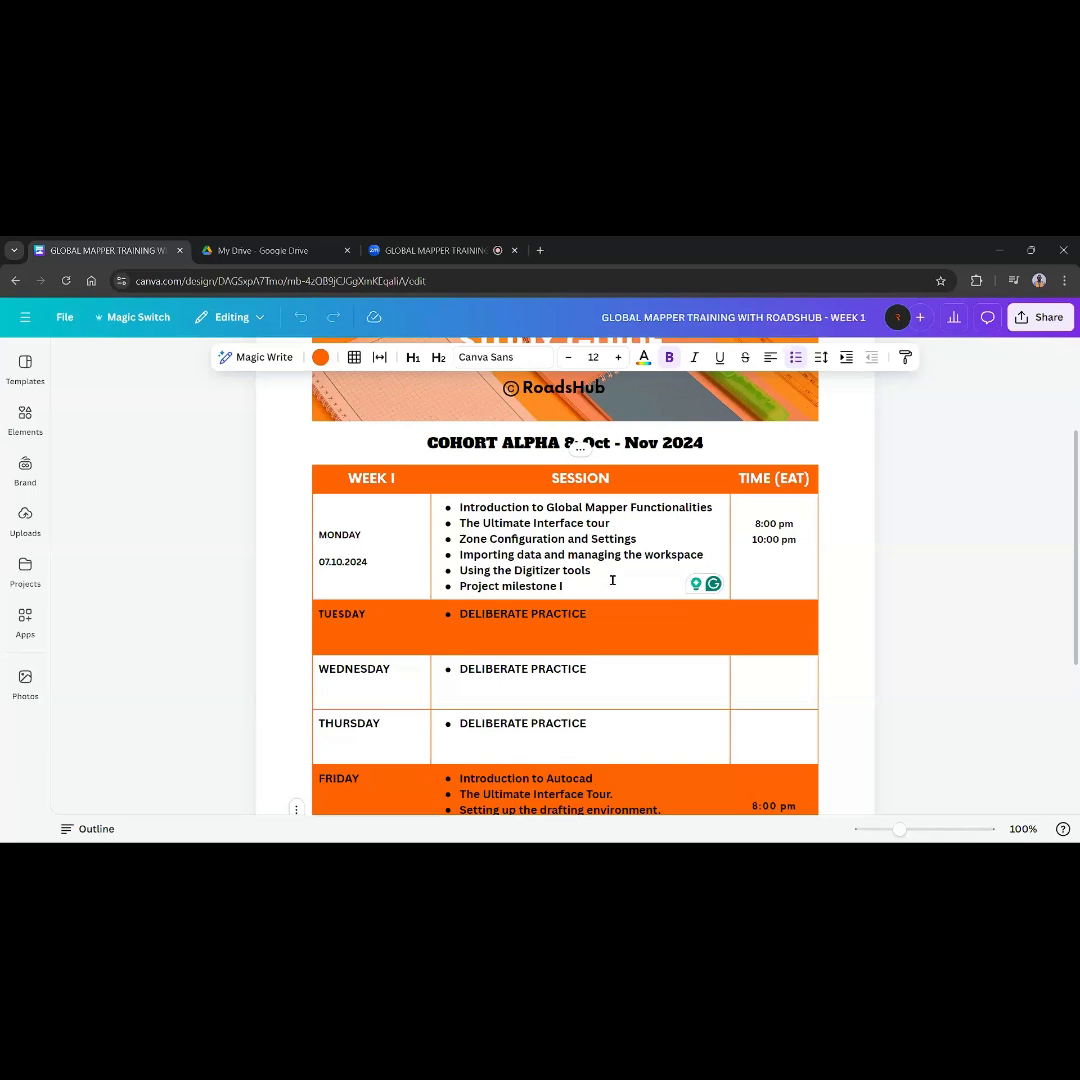
scroll(575, 600, down, 1)
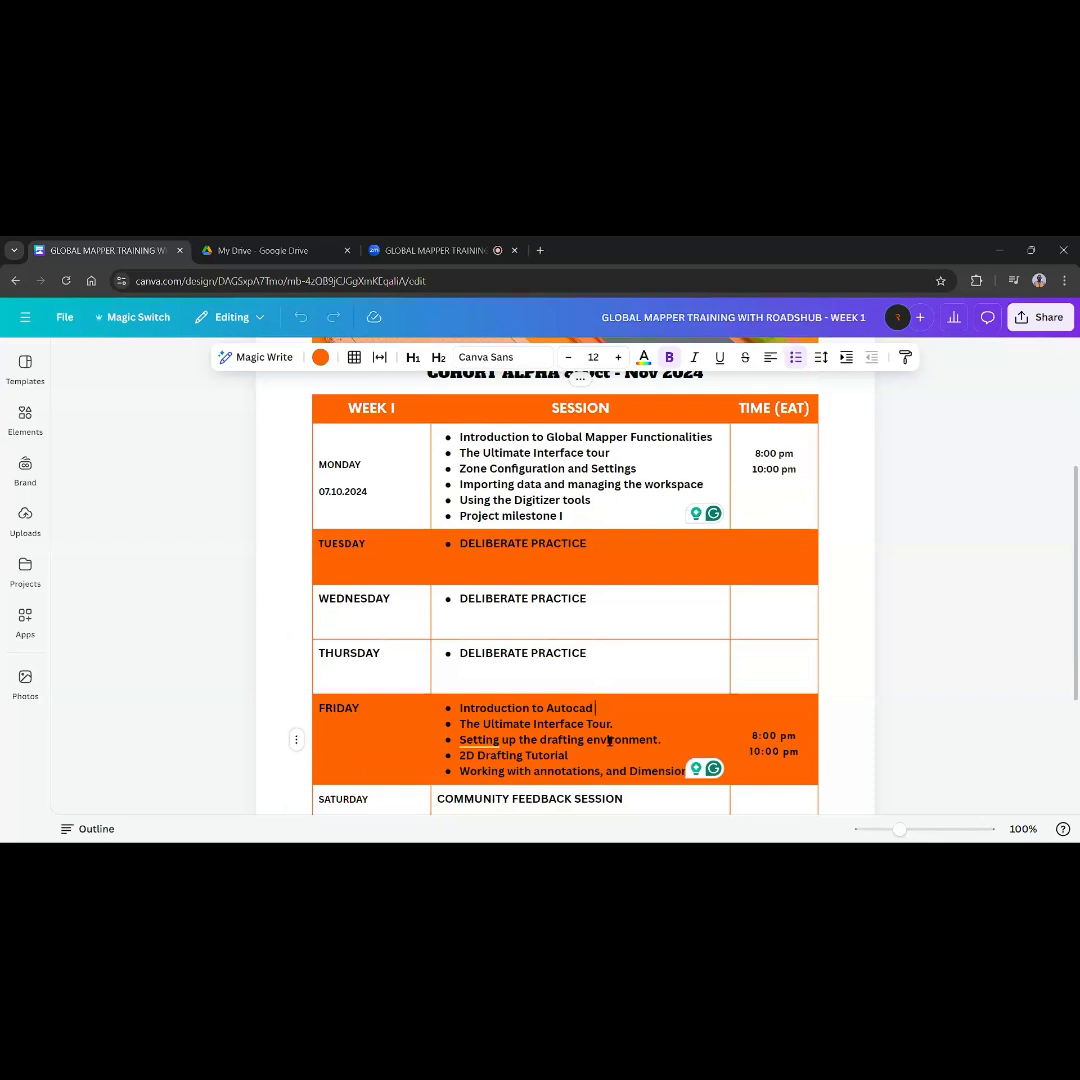
key(BackSpace)
key(BackSpace)
key(BackSpace)
text(CAD)
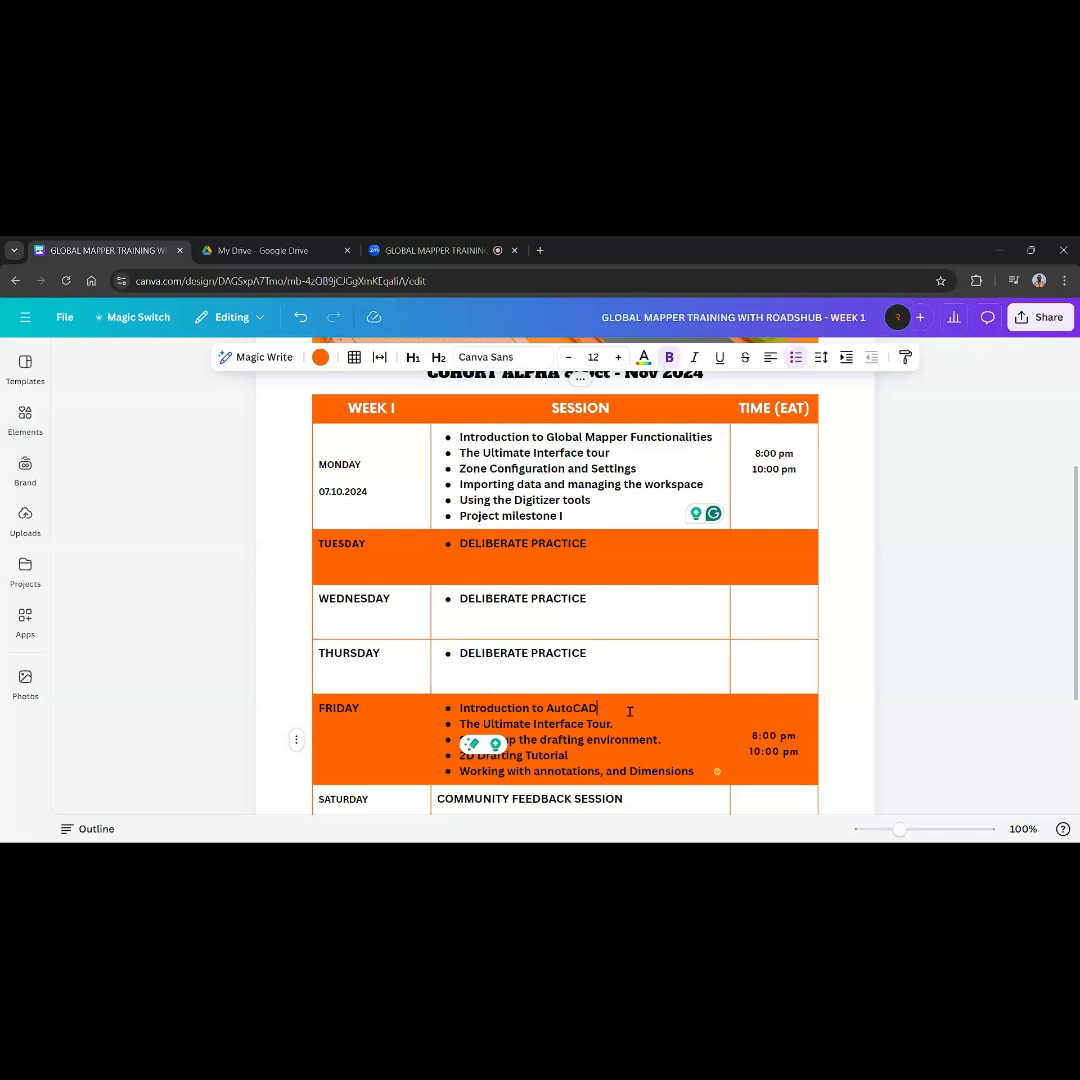
Review the study guide's Week 1 schedule, including the Monday Global Mapper topics, the Friday AutoCAD topics and the title
scroll(646, 655, down, 2)
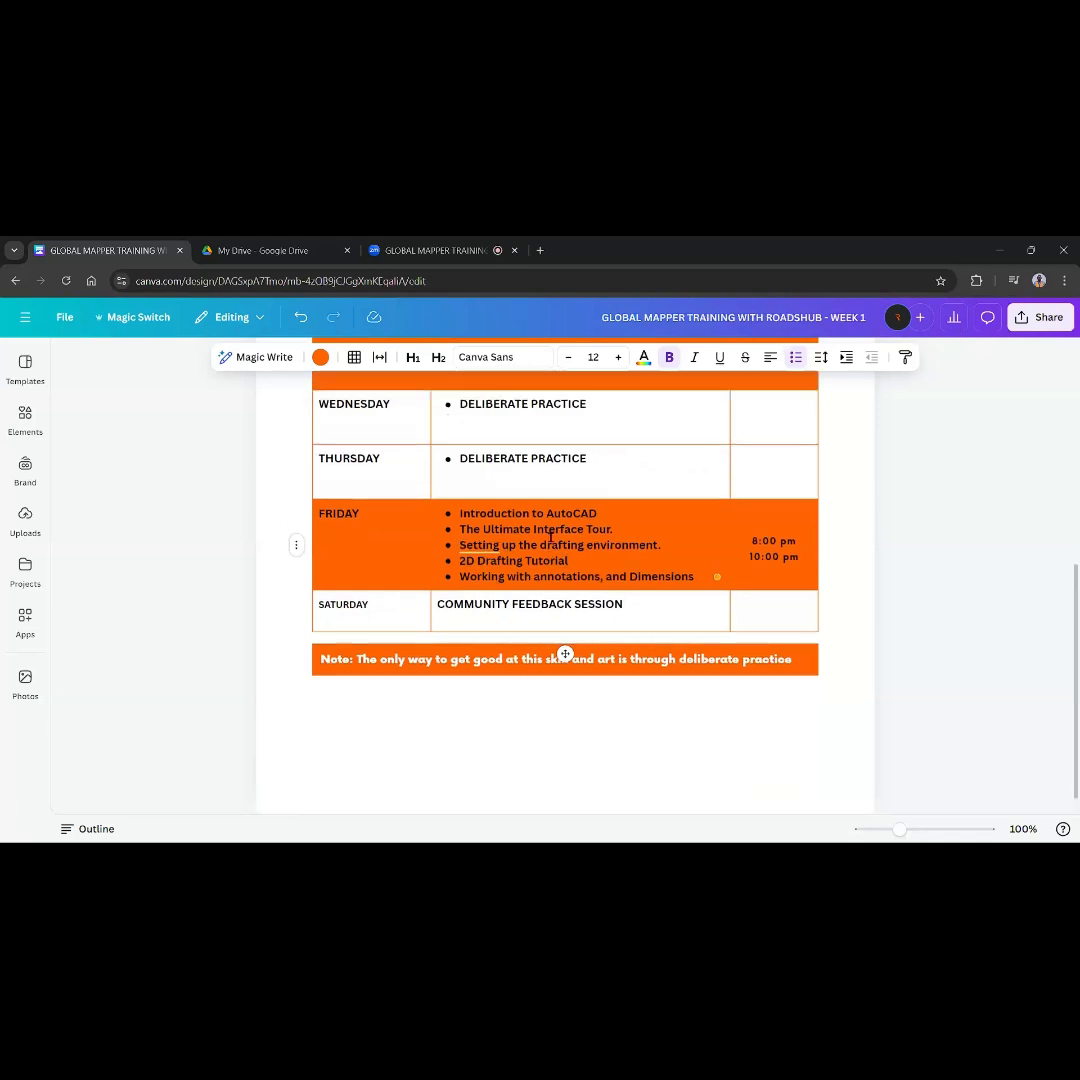
scroll(549, 537, up, 4)
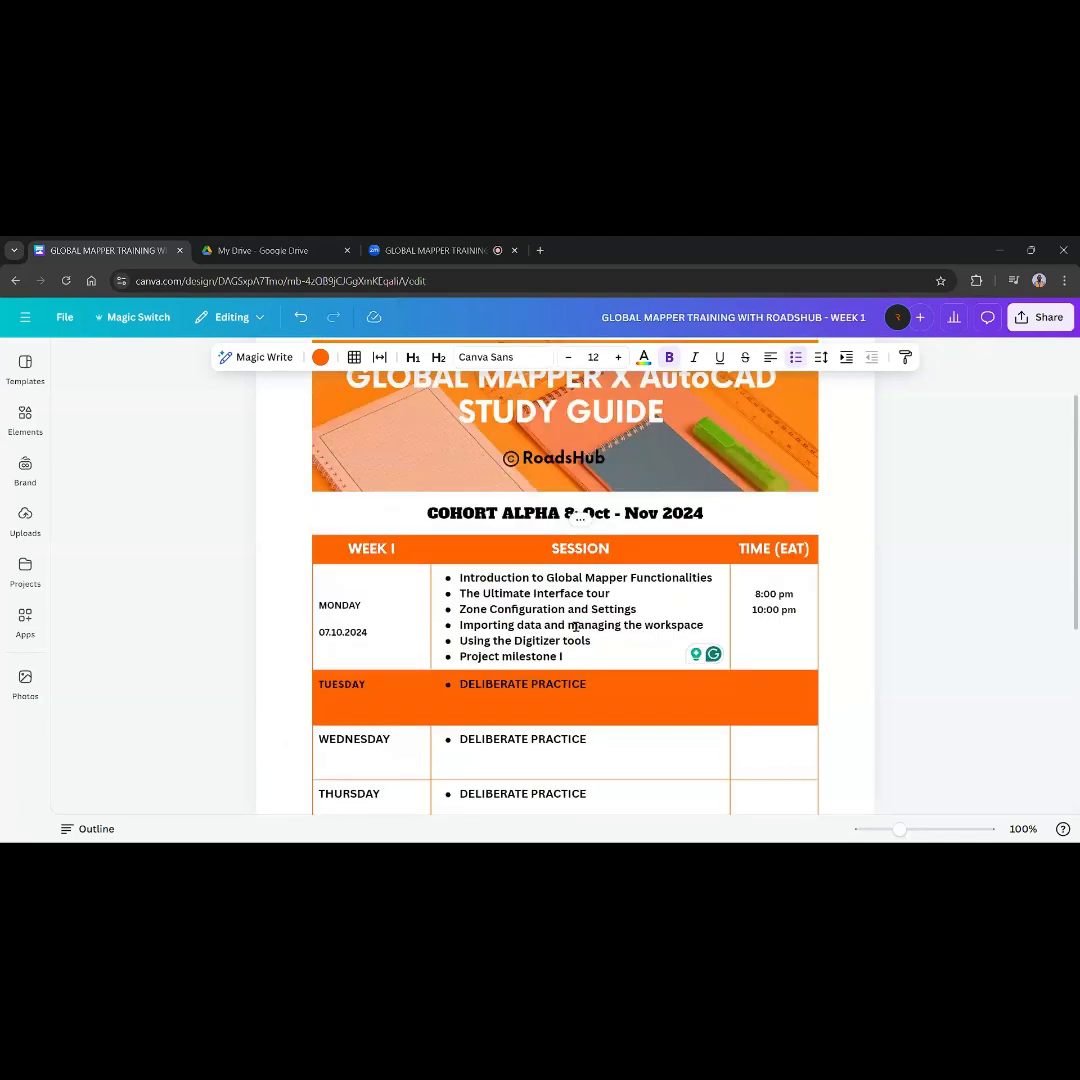
click(588, 655)
click(614, 633)
click(635, 610)
click(588, 657)
scroll(600, 595, down, 3)
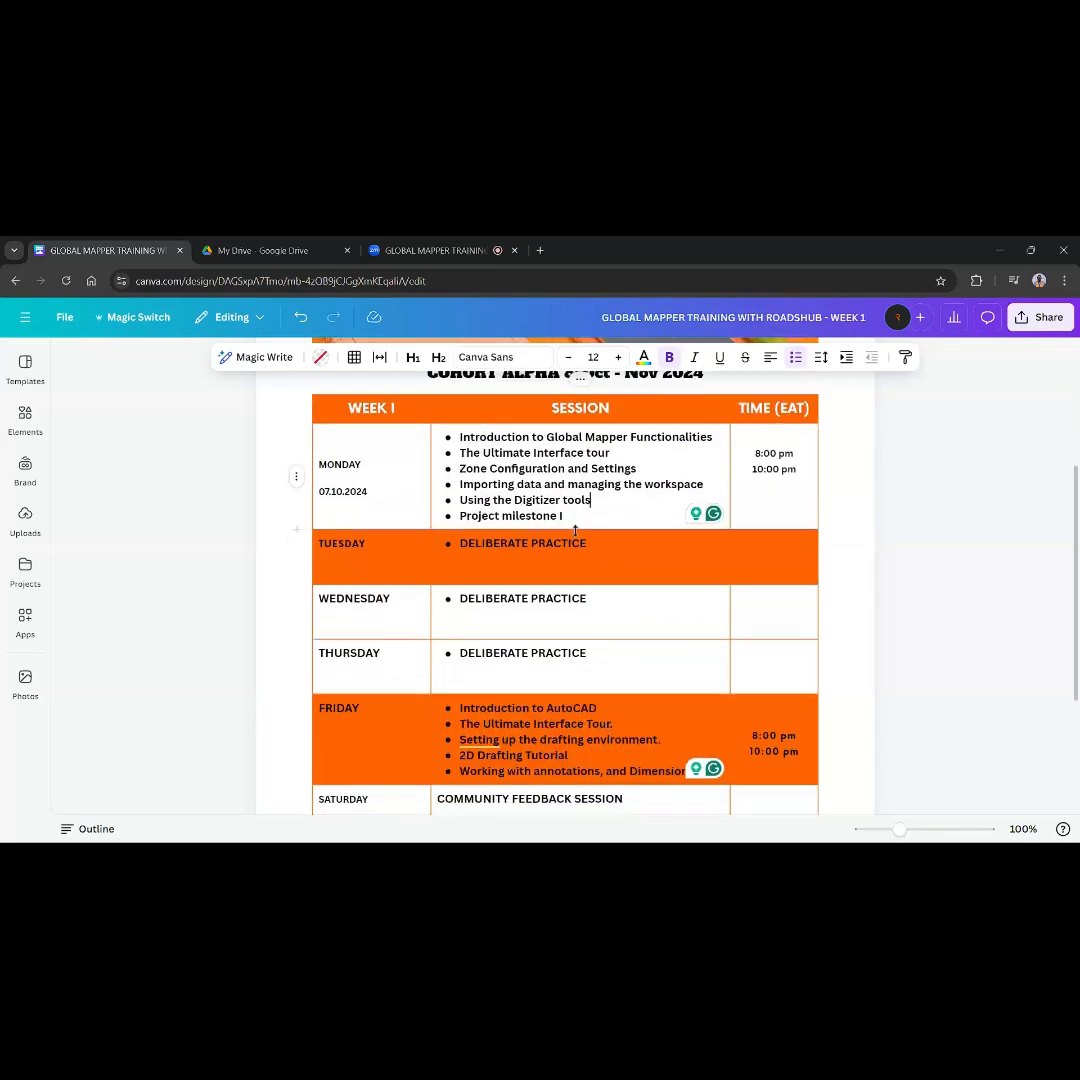
click(576, 516)
click(620, 504)
scroll(621, 504, up, 3)
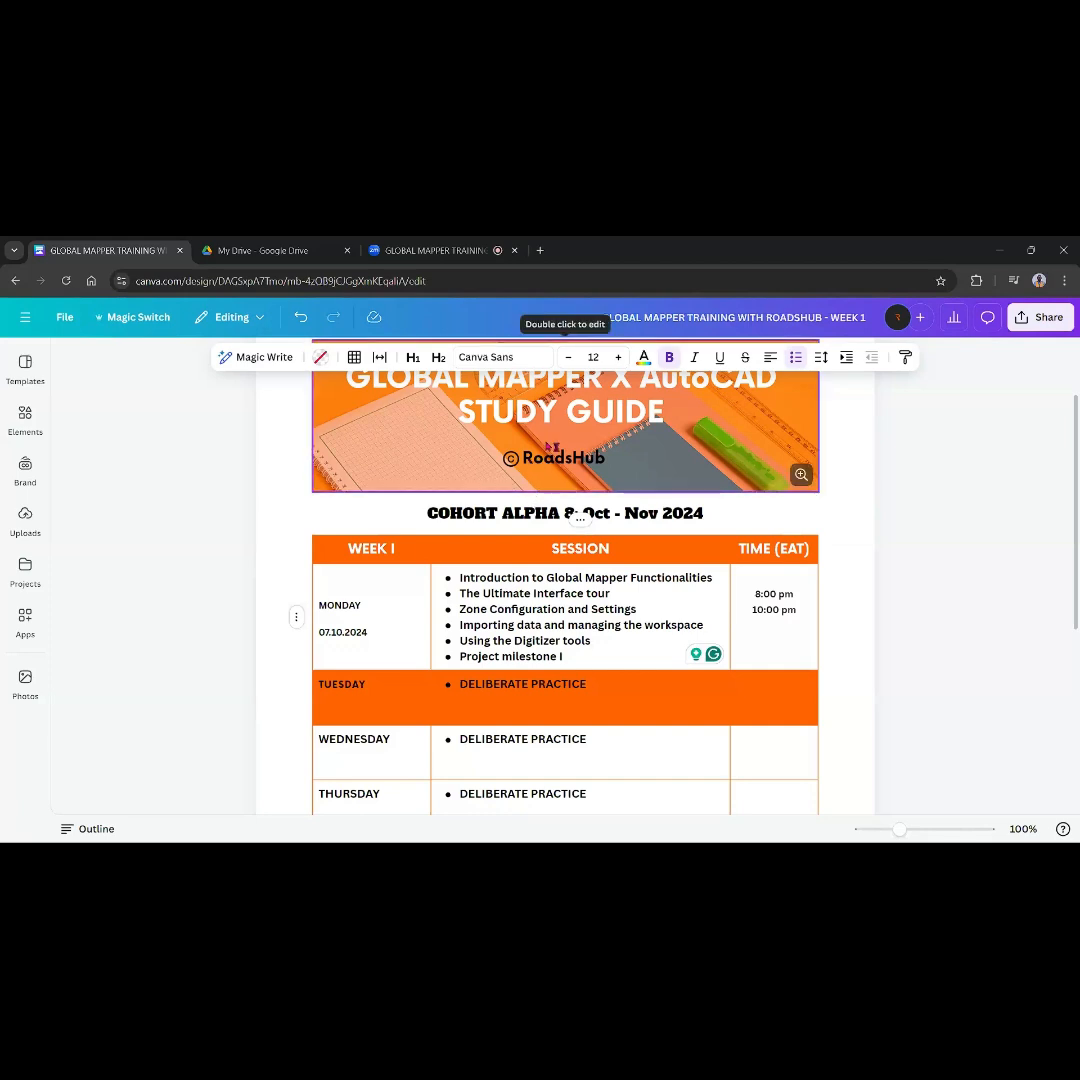
scroll(560, 450, up, 2)
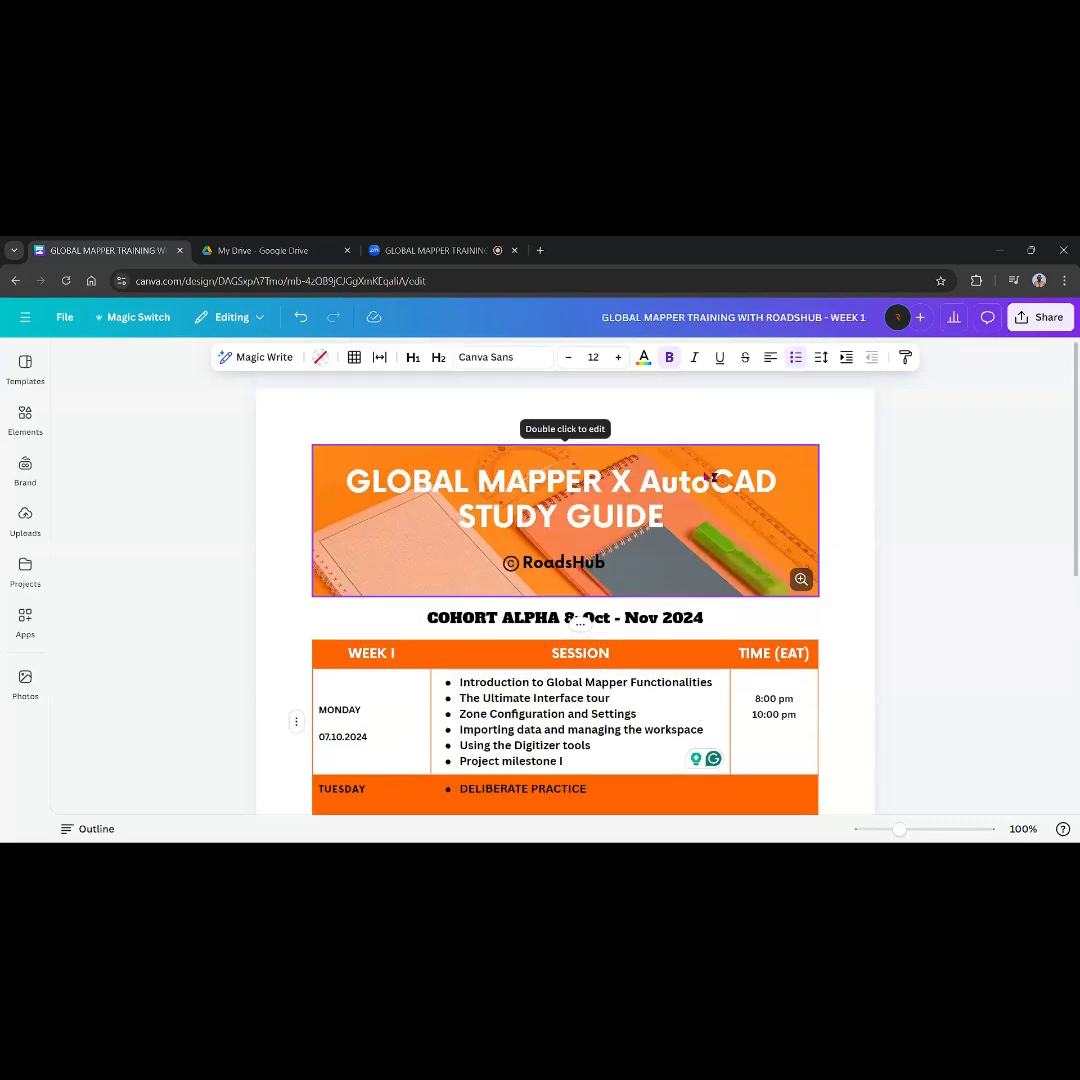
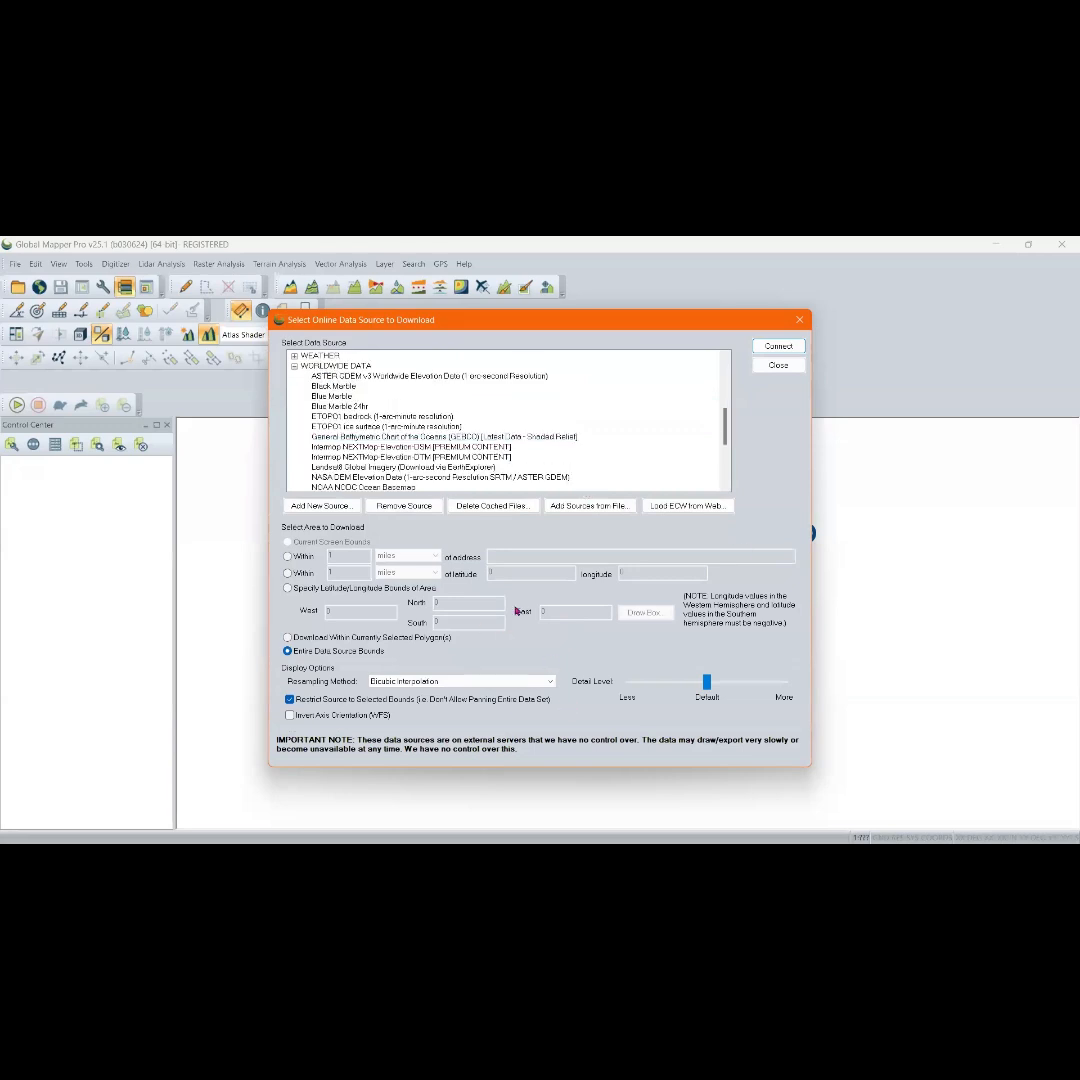
Examine the Topo Maps, Worldwide Data and Terrain Data categories of the online data sources, and close the source selection
scroll(350, 436, up, 3)
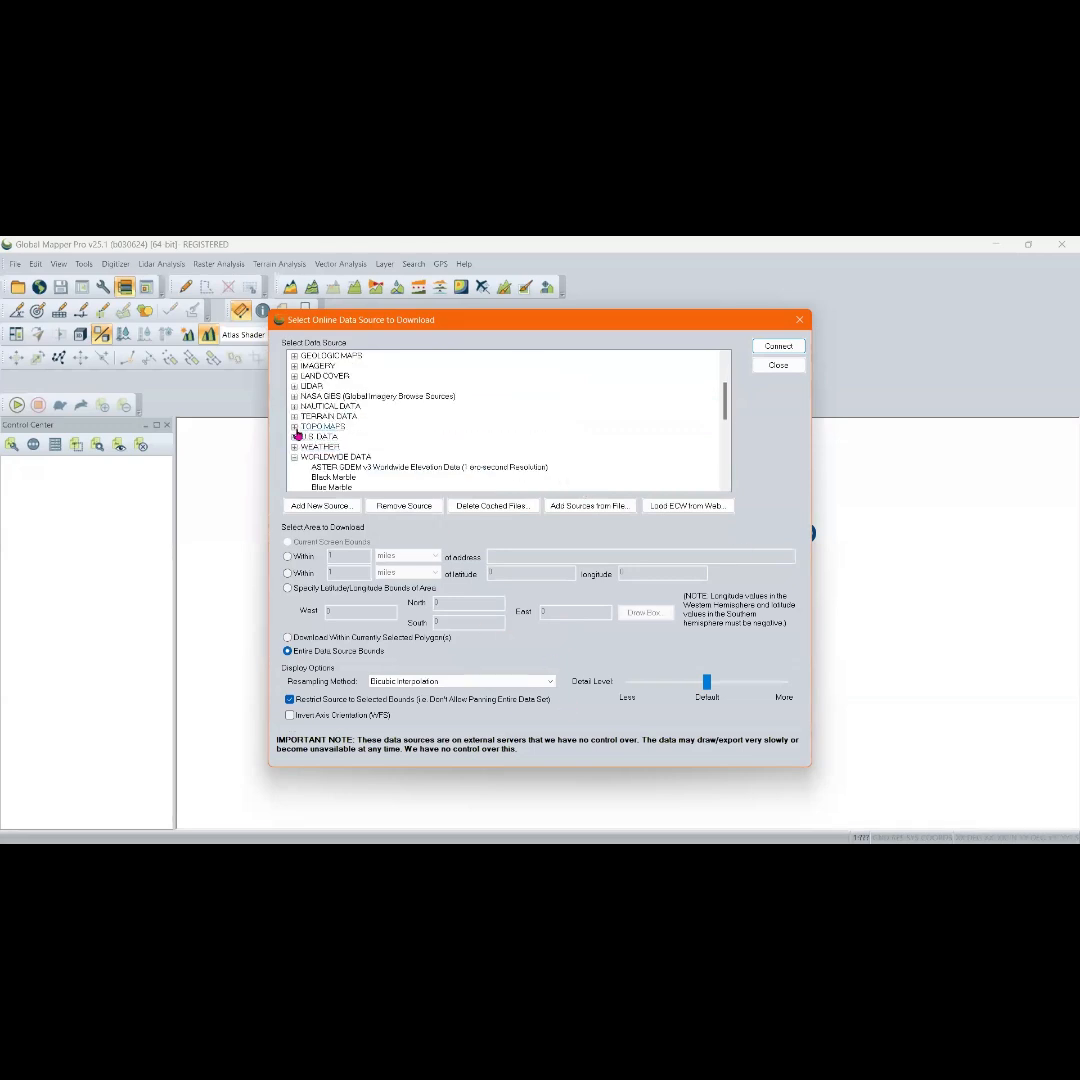
click(295, 426)
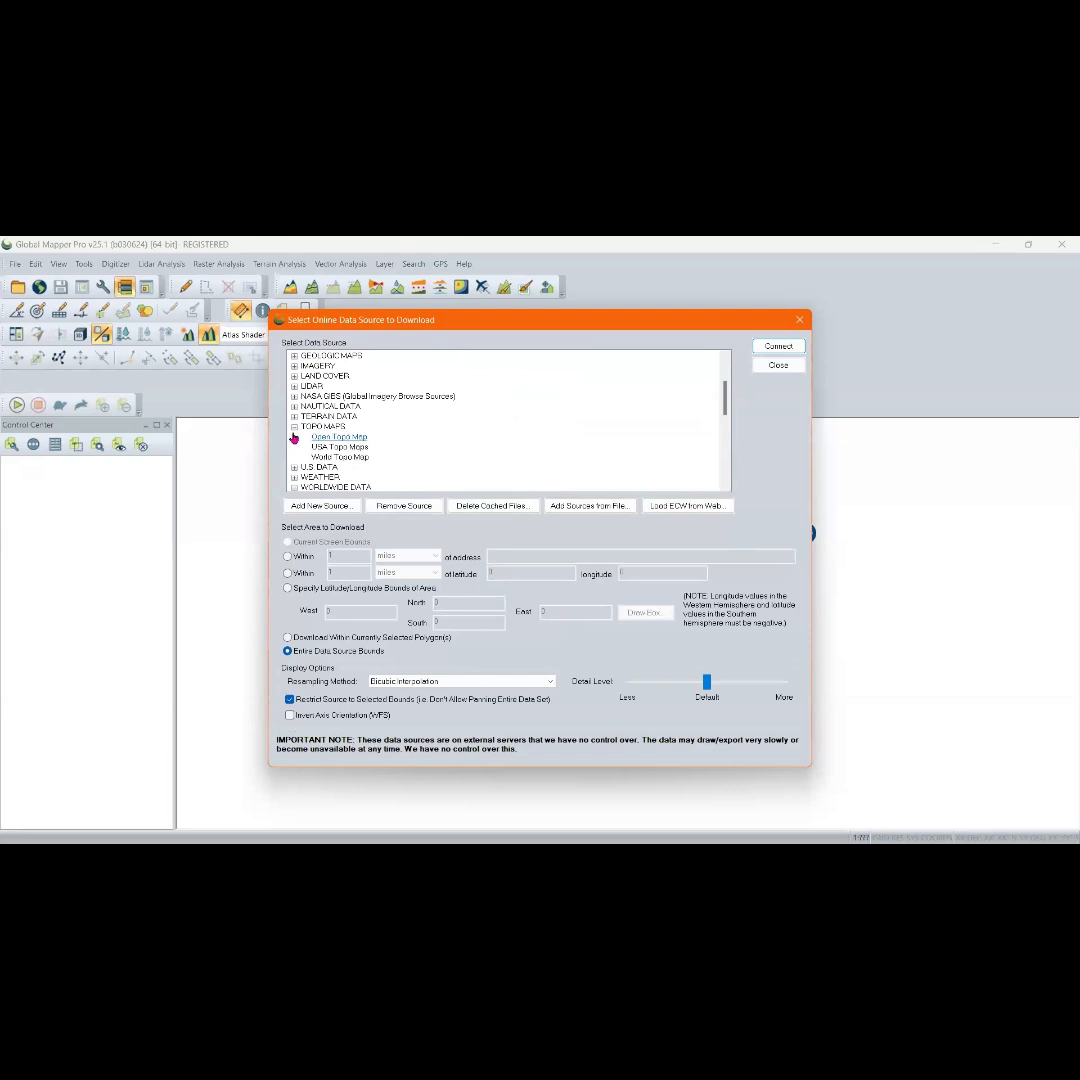
click(295, 427)
scroll(345, 420, down, 5)
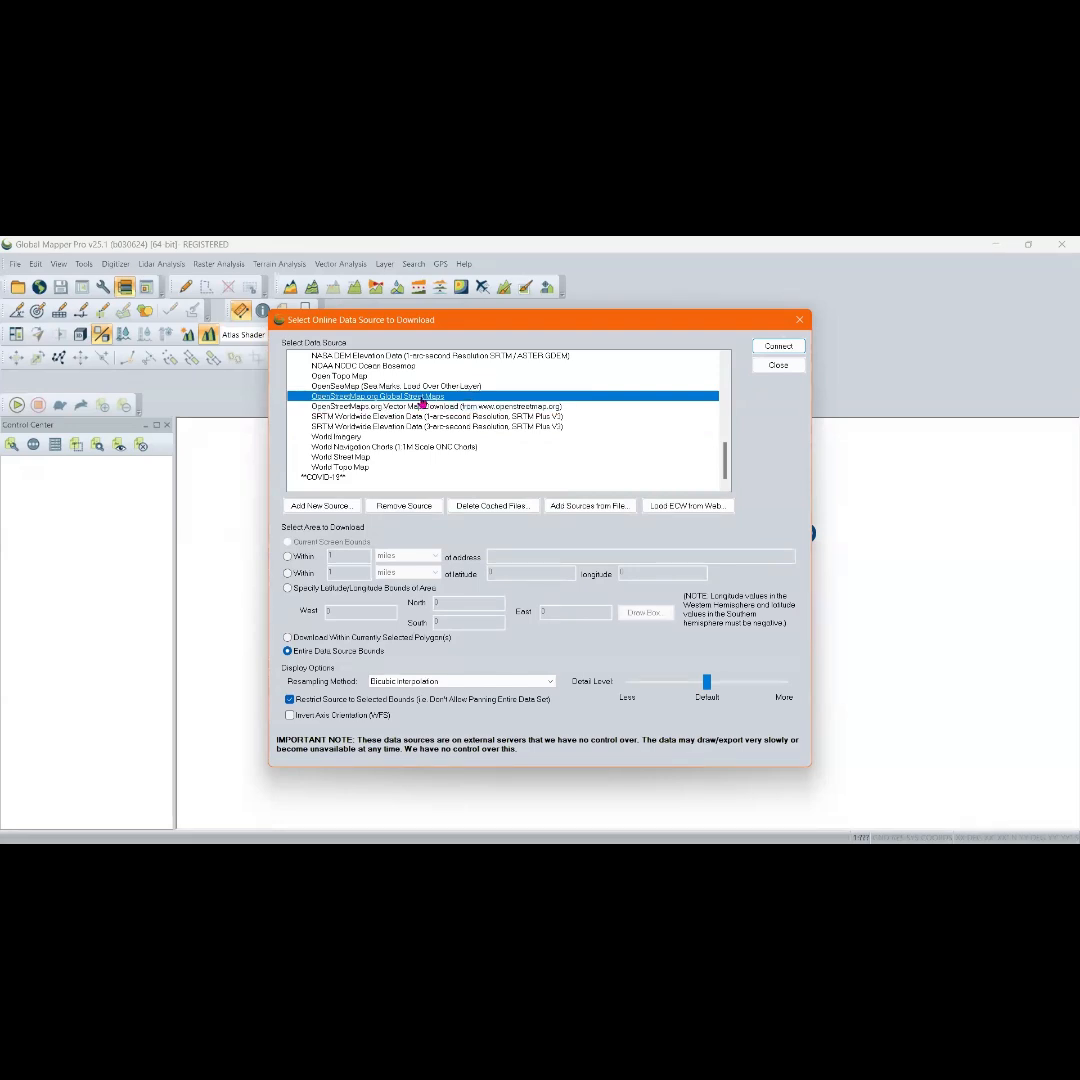
click(333, 478)
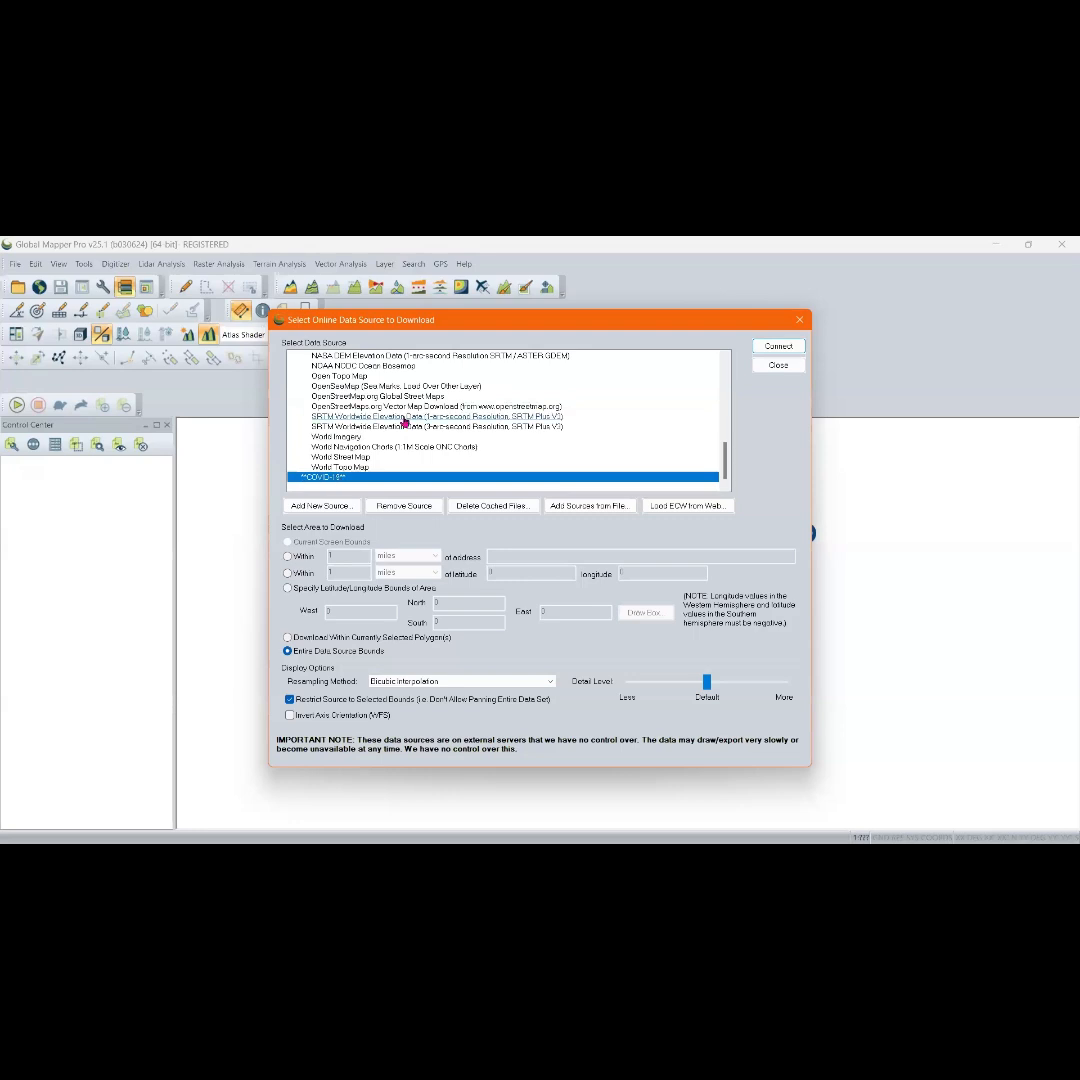
scroll(345, 482, up, 8)
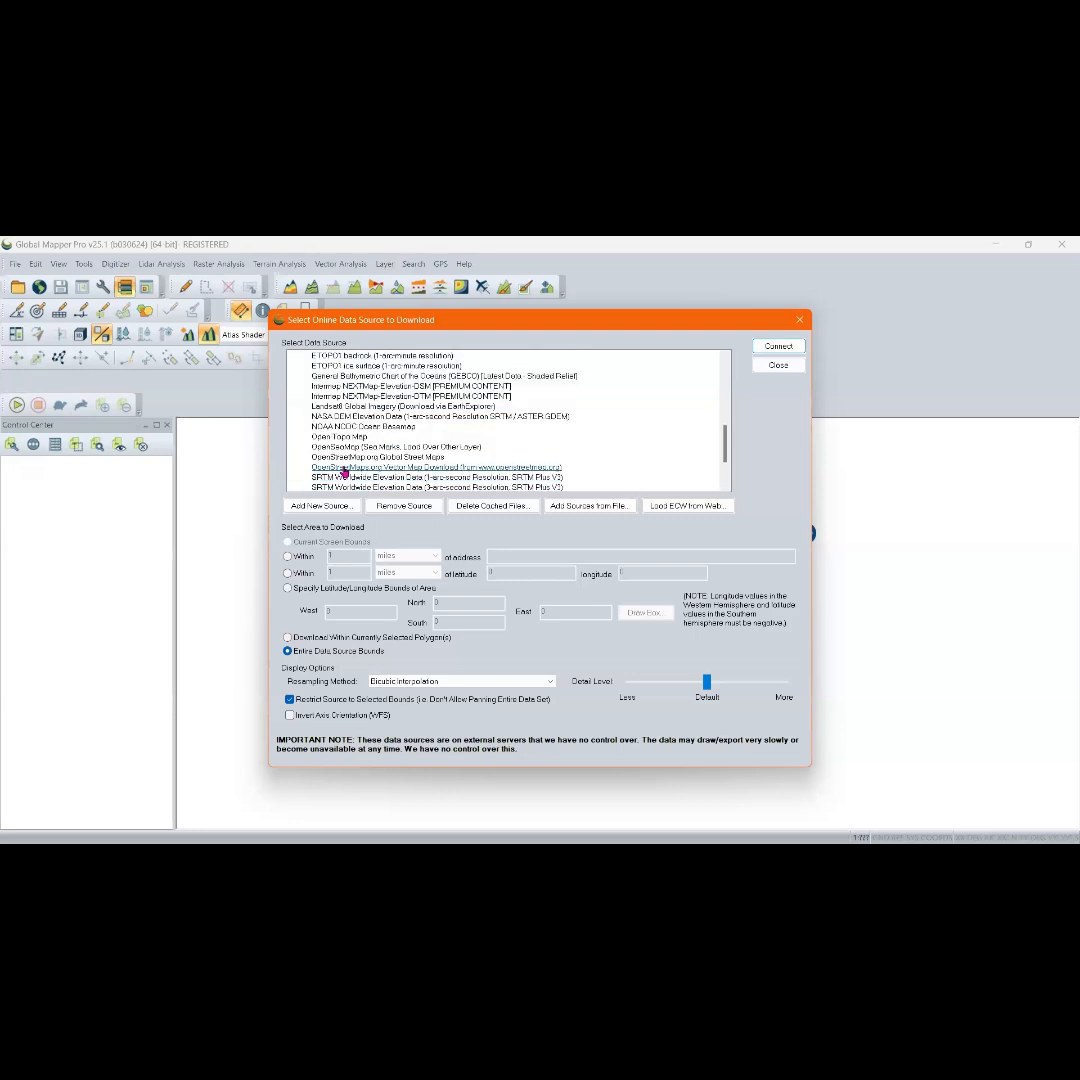
scroll(340, 393, up, 1)
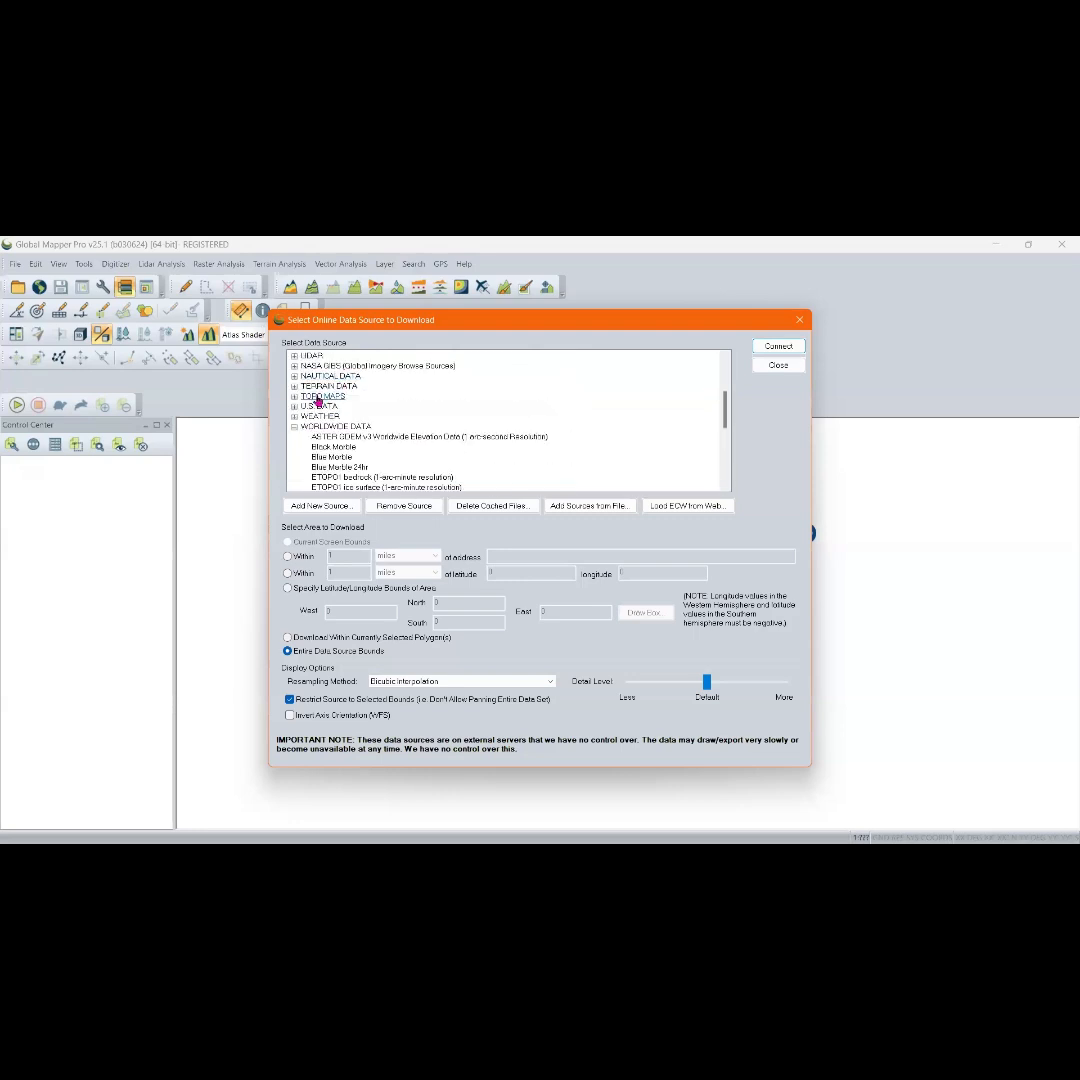
click(295, 388)
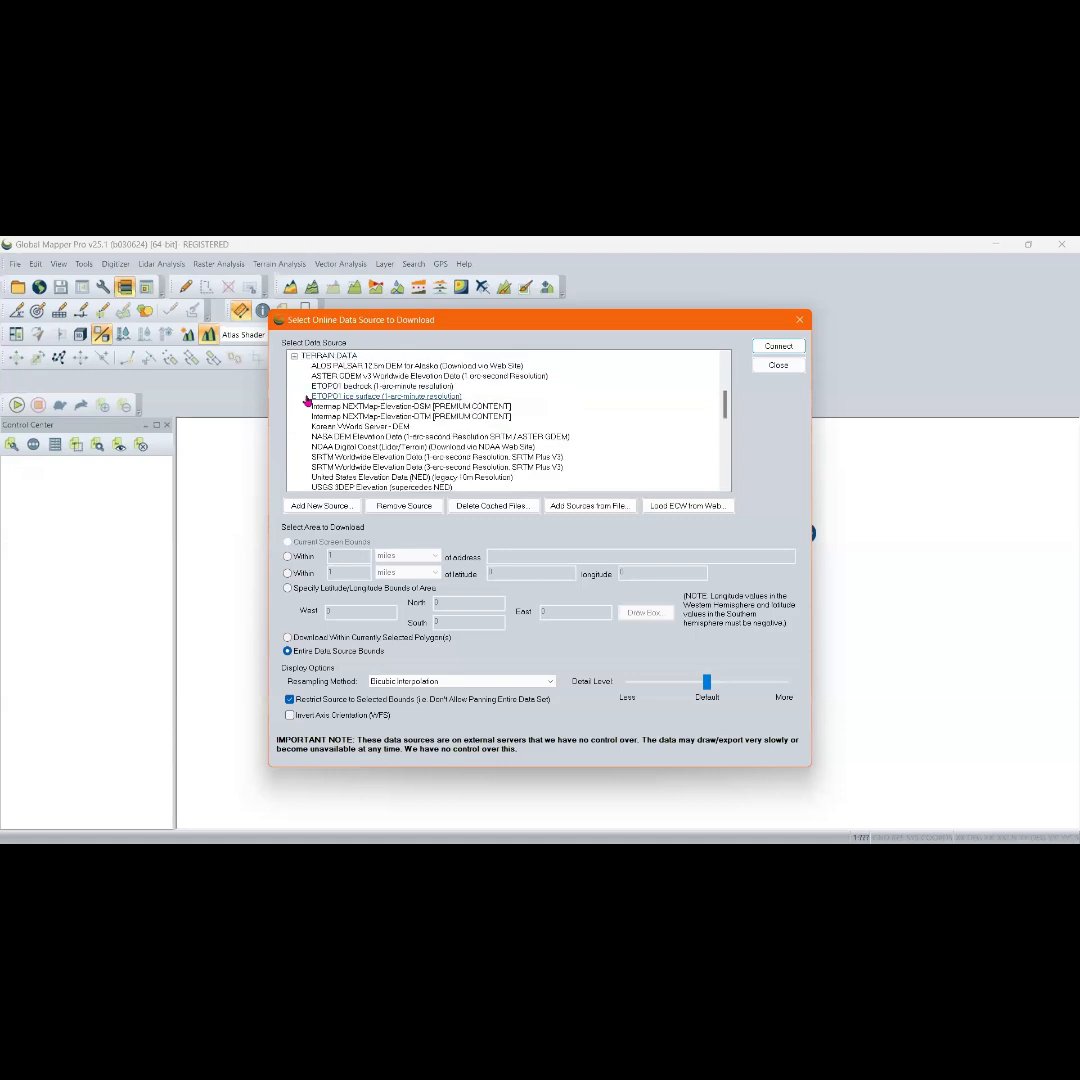
scroll(318, 398, down, 3)
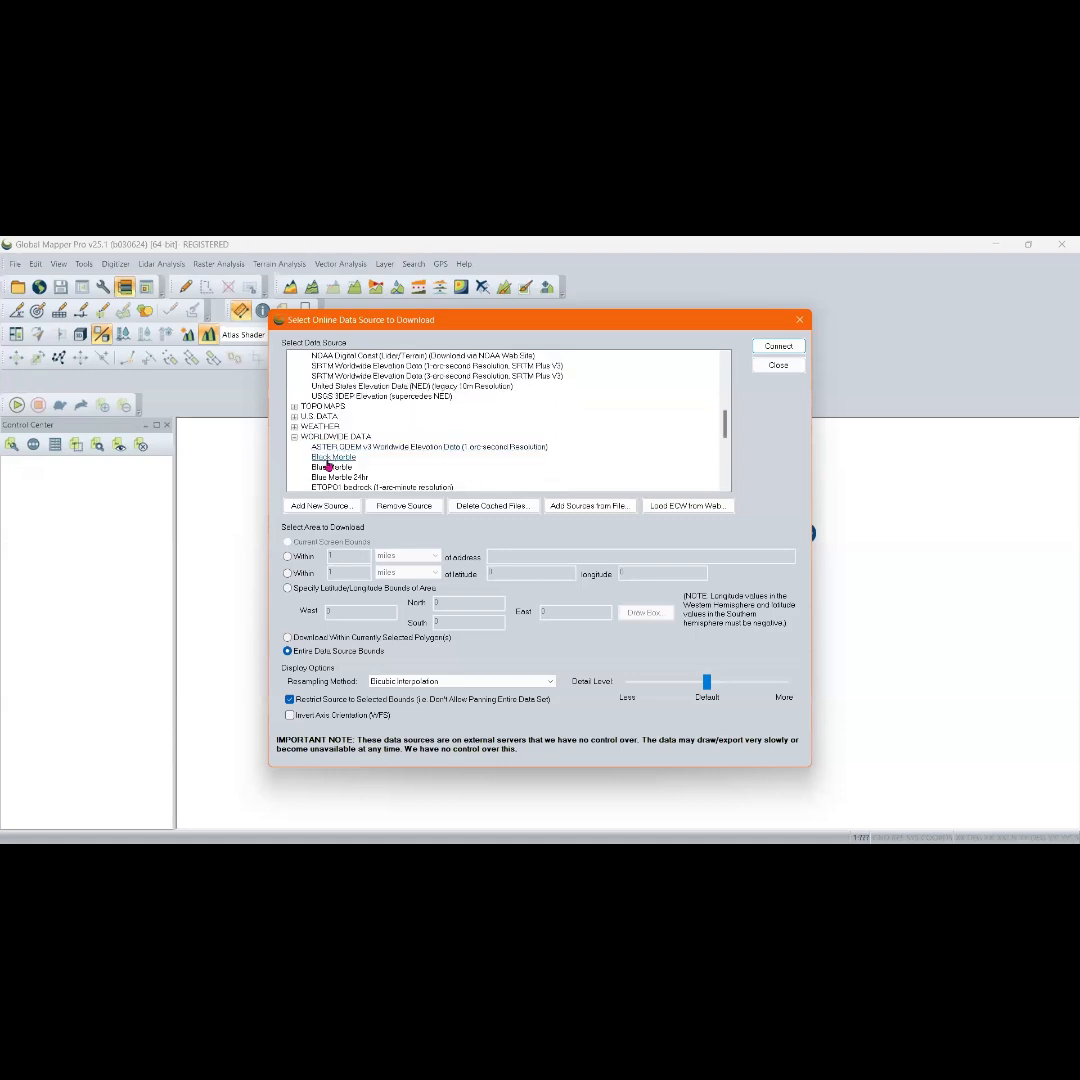
click(293, 408)
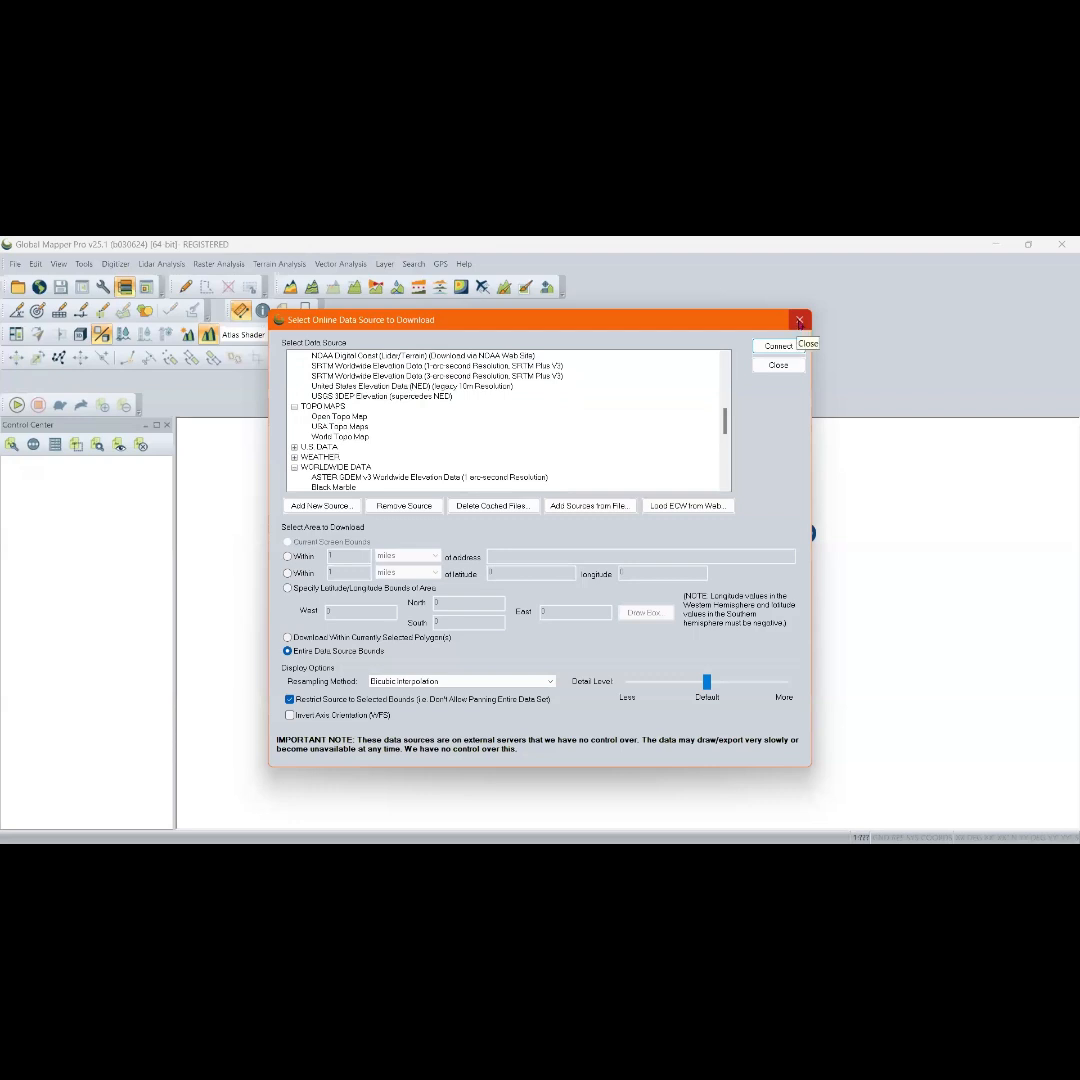
click(800, 320)
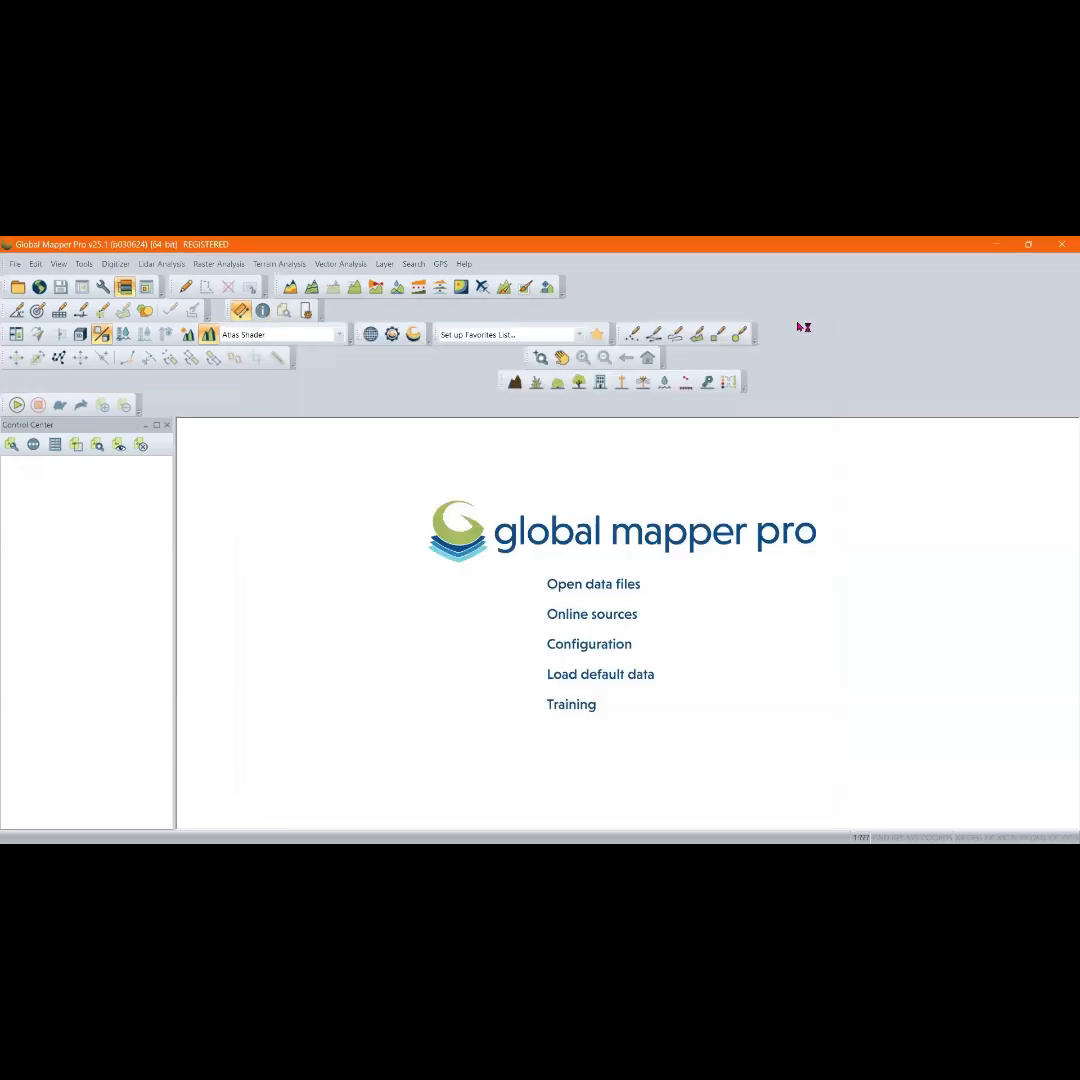
Examine the Configuration pages, including General, Vector Display, Display Options, Vertical Options, Shader Options and GPS Options, and close without changes
click(601, 648)
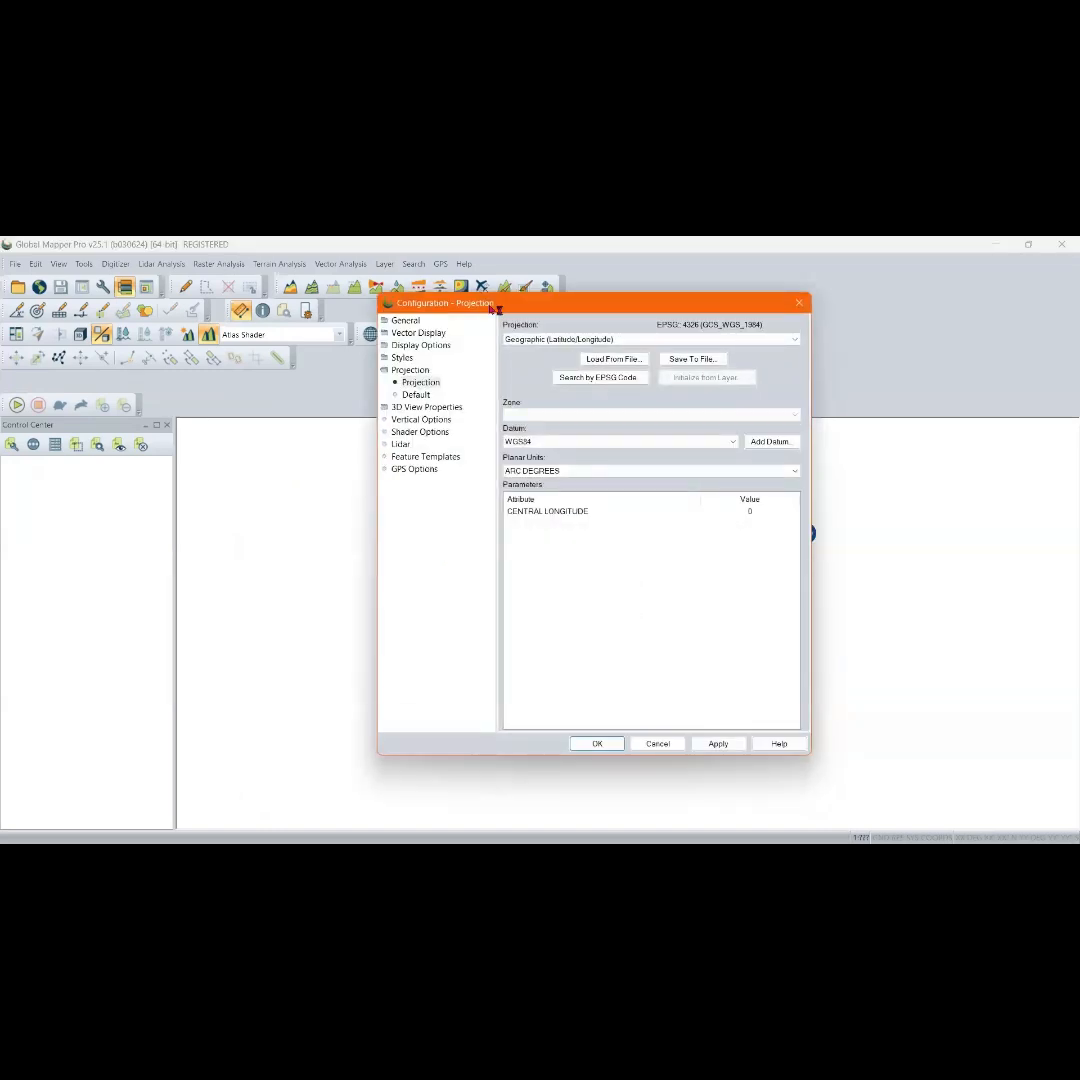
drag(529, 313, 460, 305)
click(334, 313)
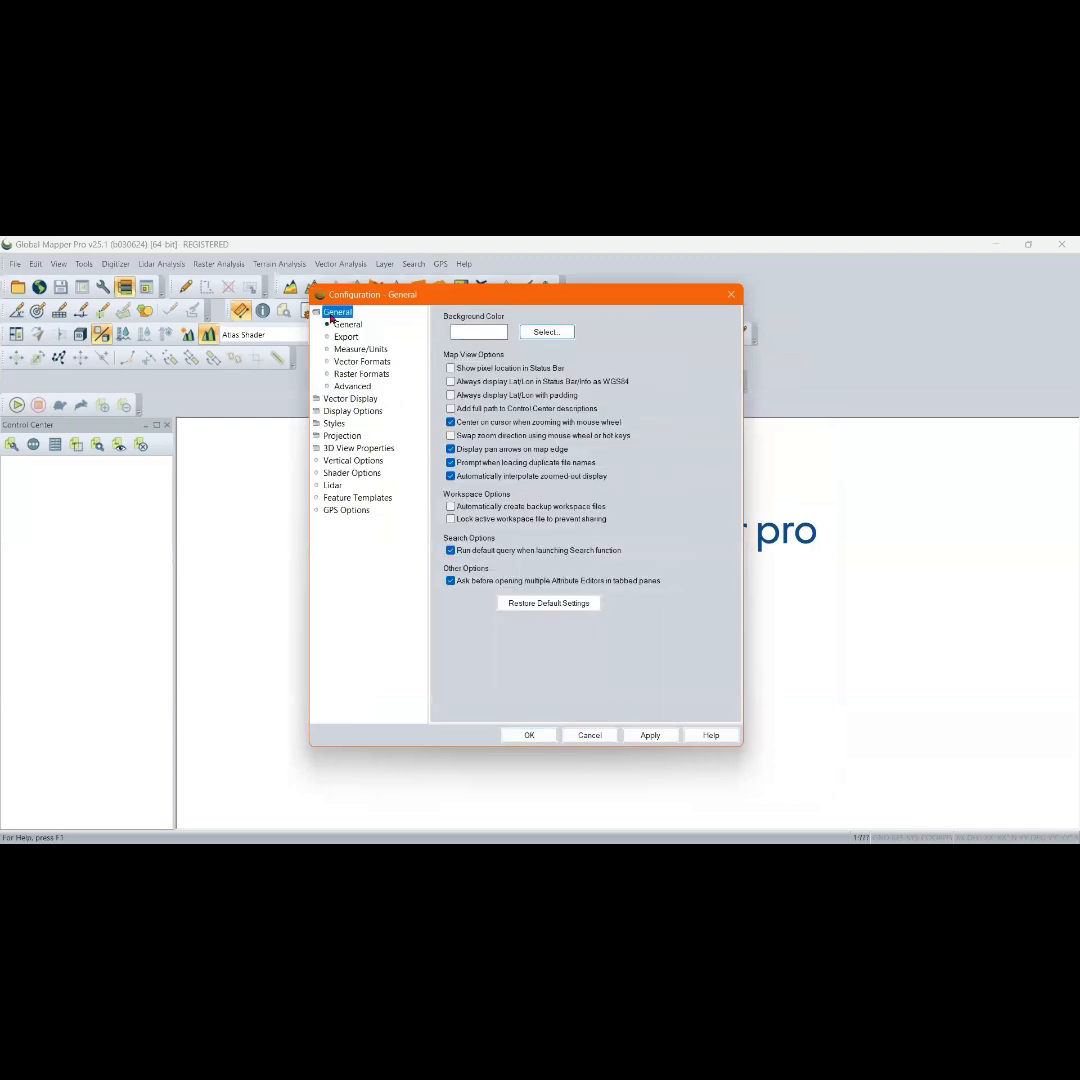
click(348, 399)
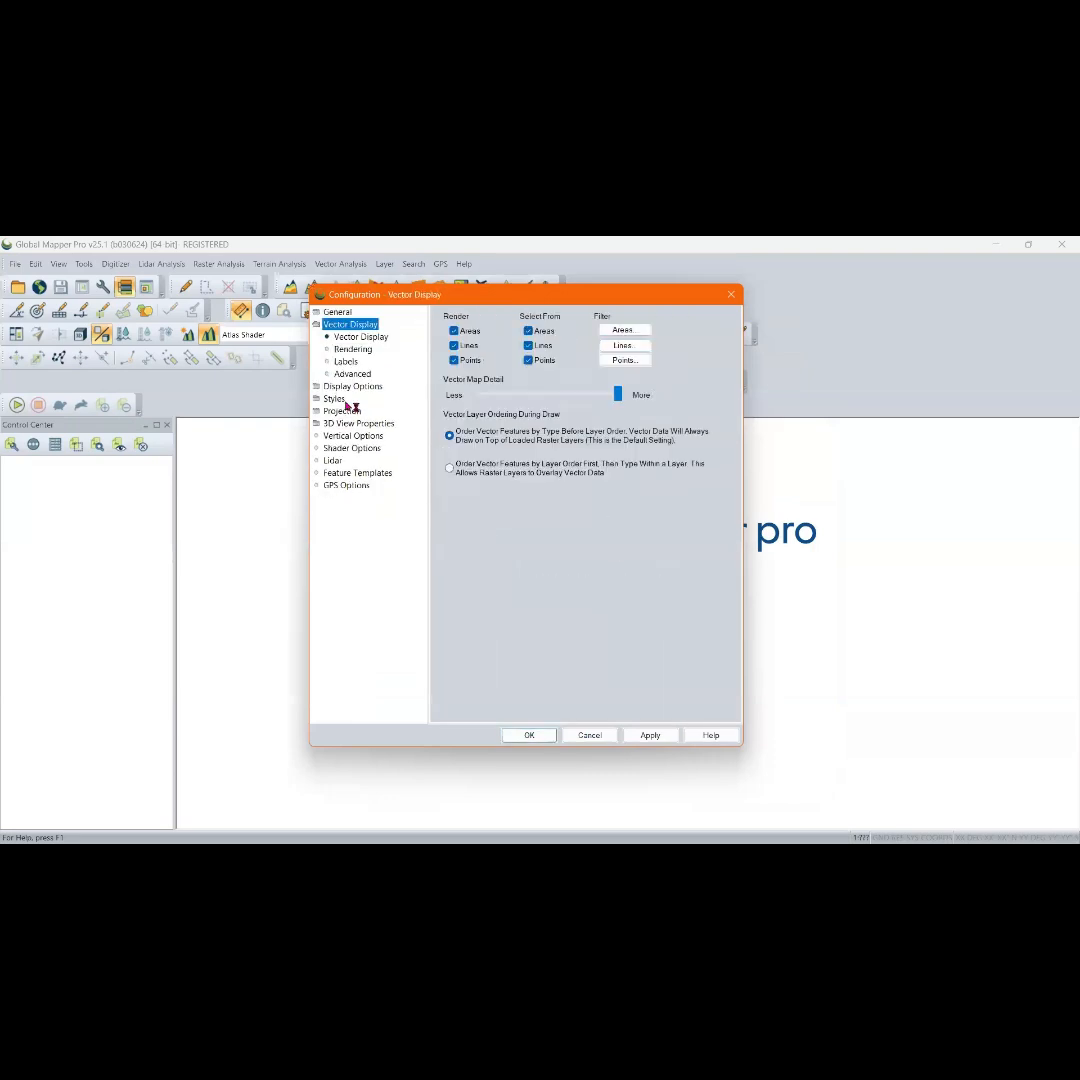
click(352, 386)
click(344, 426)
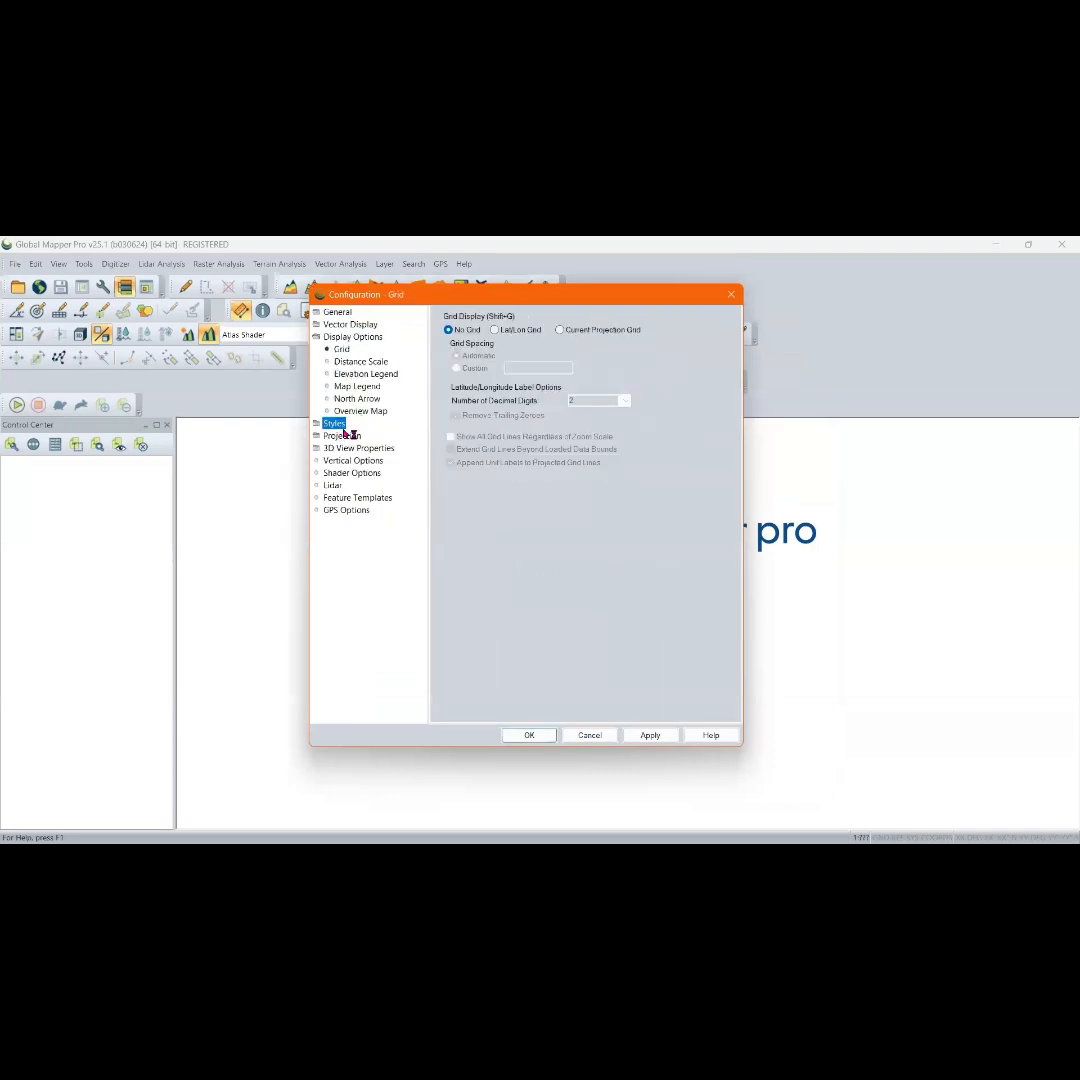
click(352, 460)
click(340, 402)
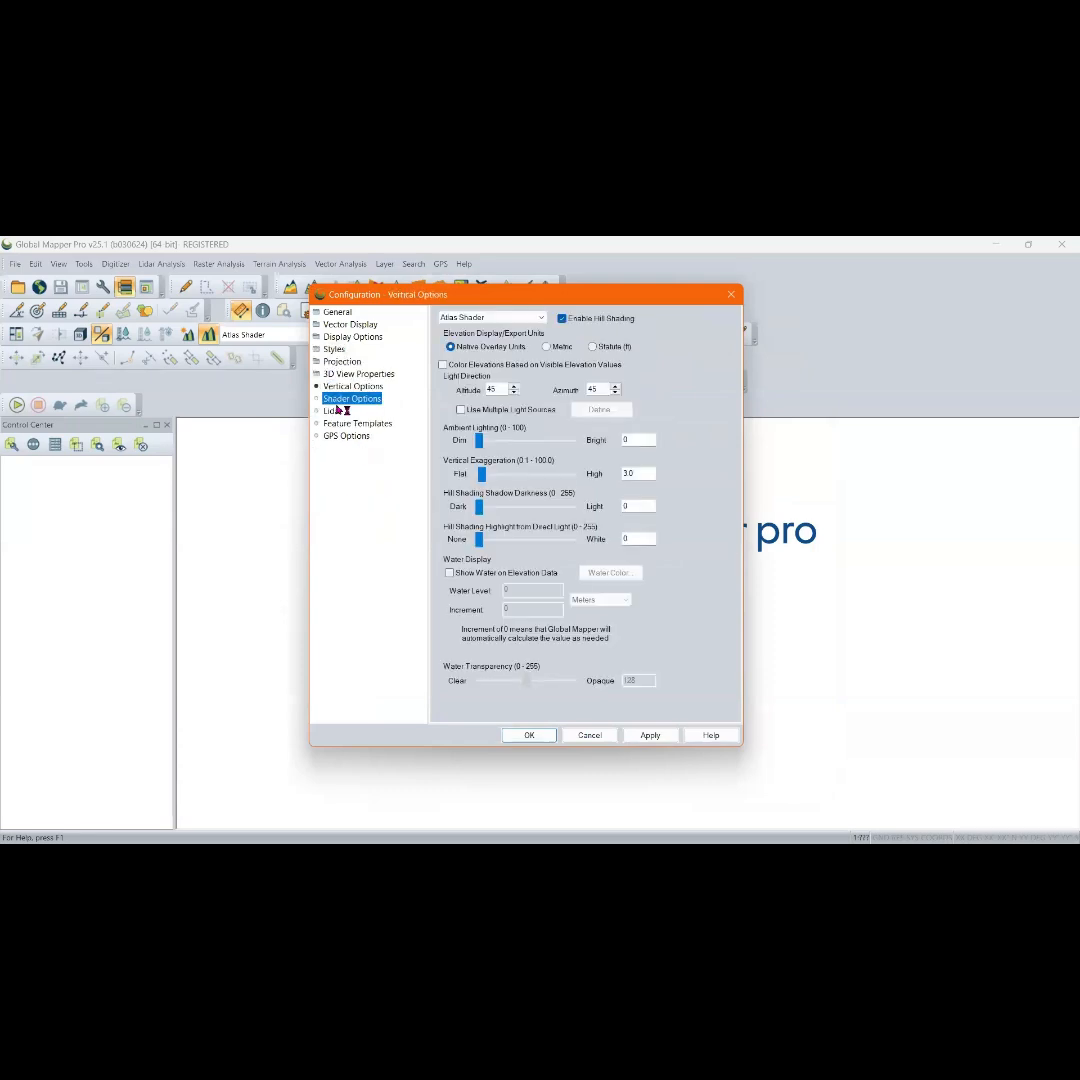
click(341, 410)
click(352, 437)
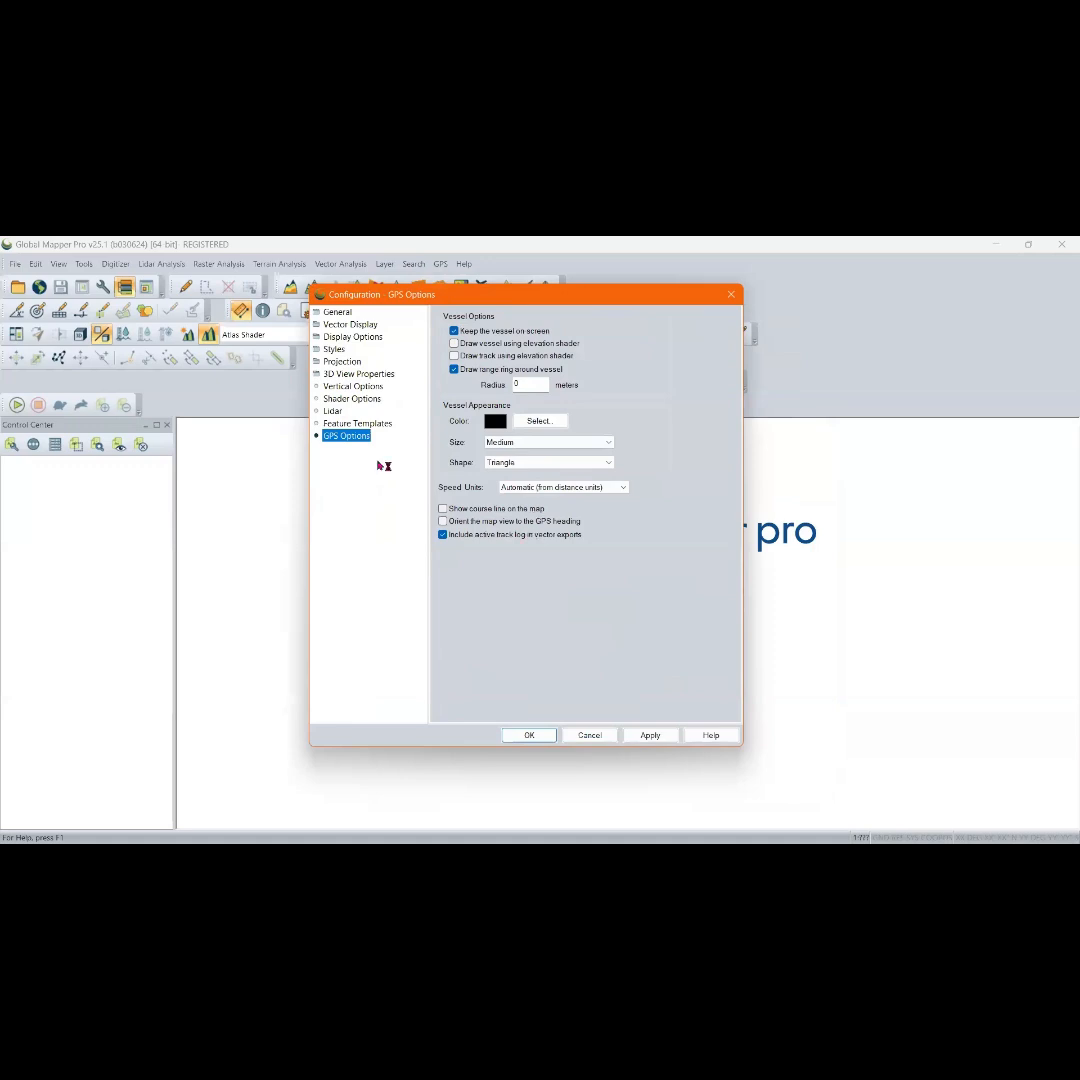
click(596, 737)
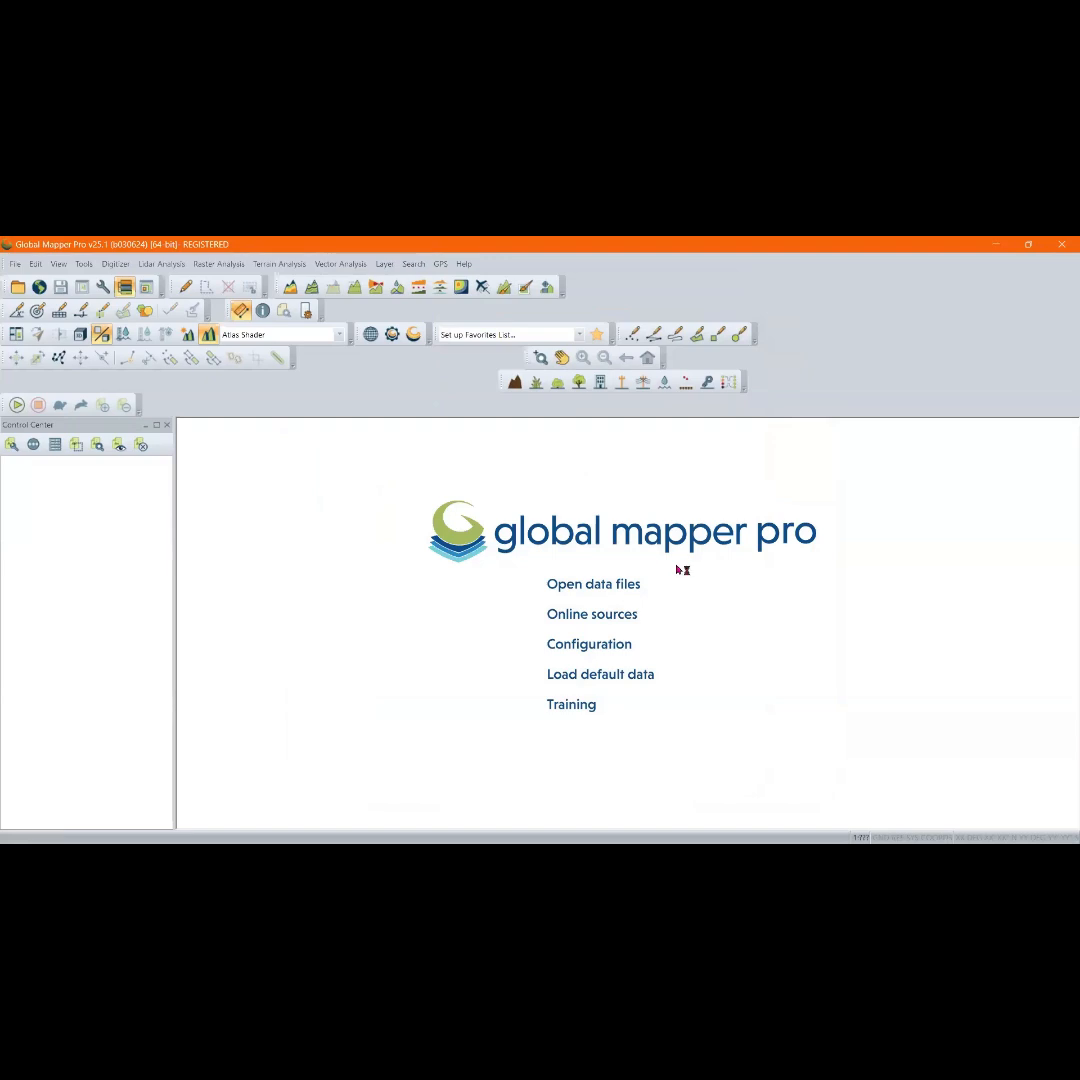
Load the default data and look over the world countries map
click(618, 677)
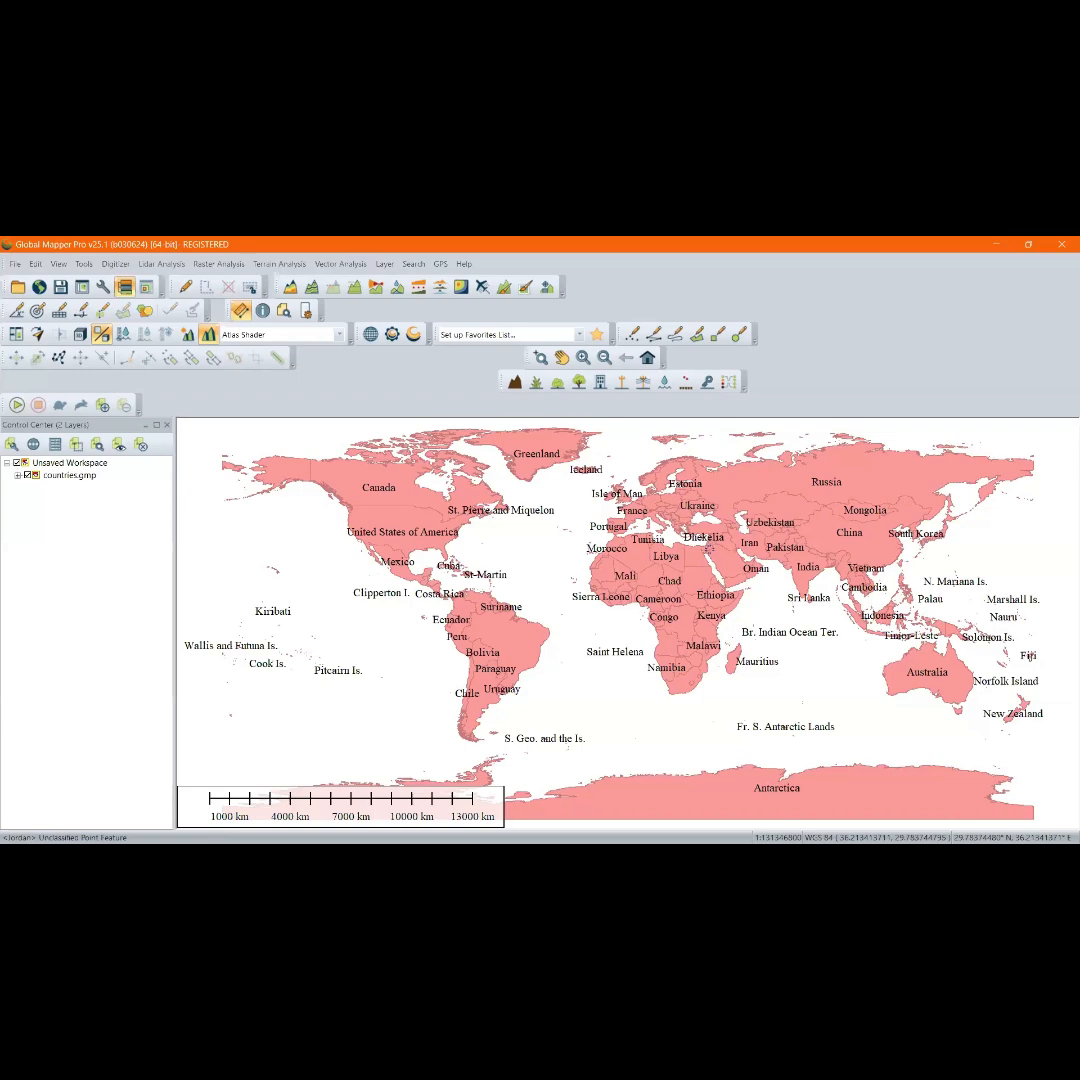
scroll(440, 582, down, 3)
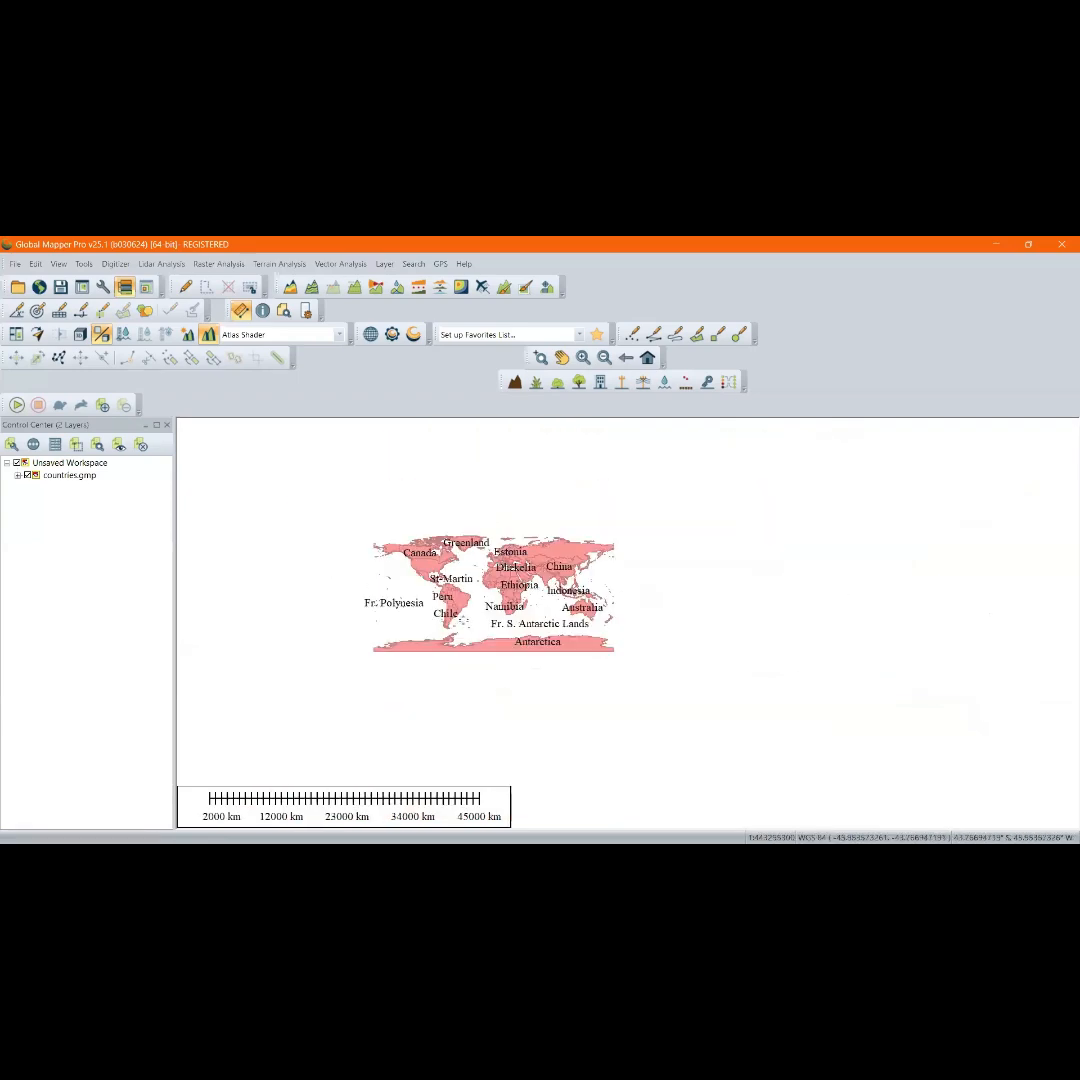
scroll(464, 620, up, 3)
scroll(660, 675, down, 2)
scroll(639, 543, up, 2)
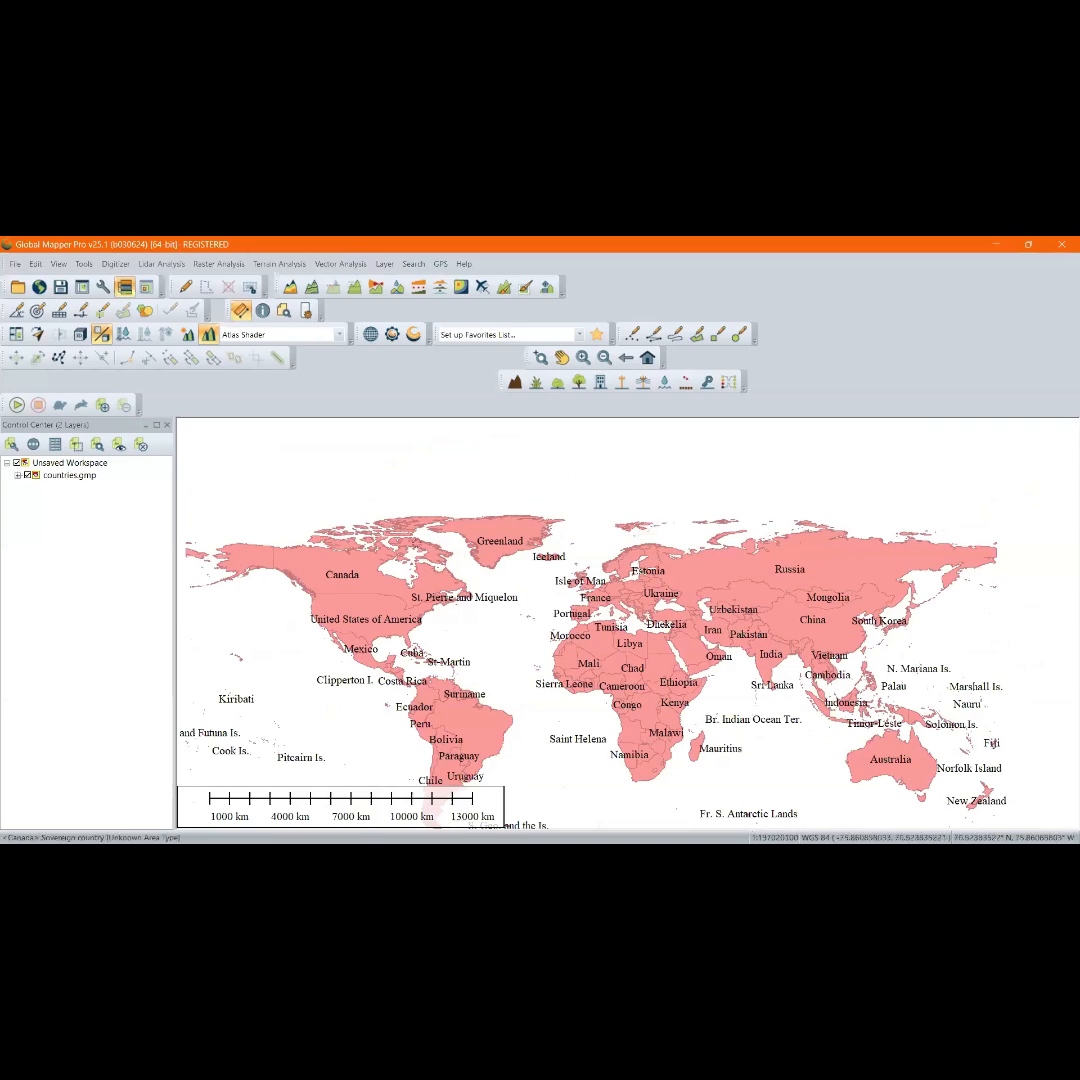
scroll(412, 549, down, 2)
scroll(404, 609, up, 2)
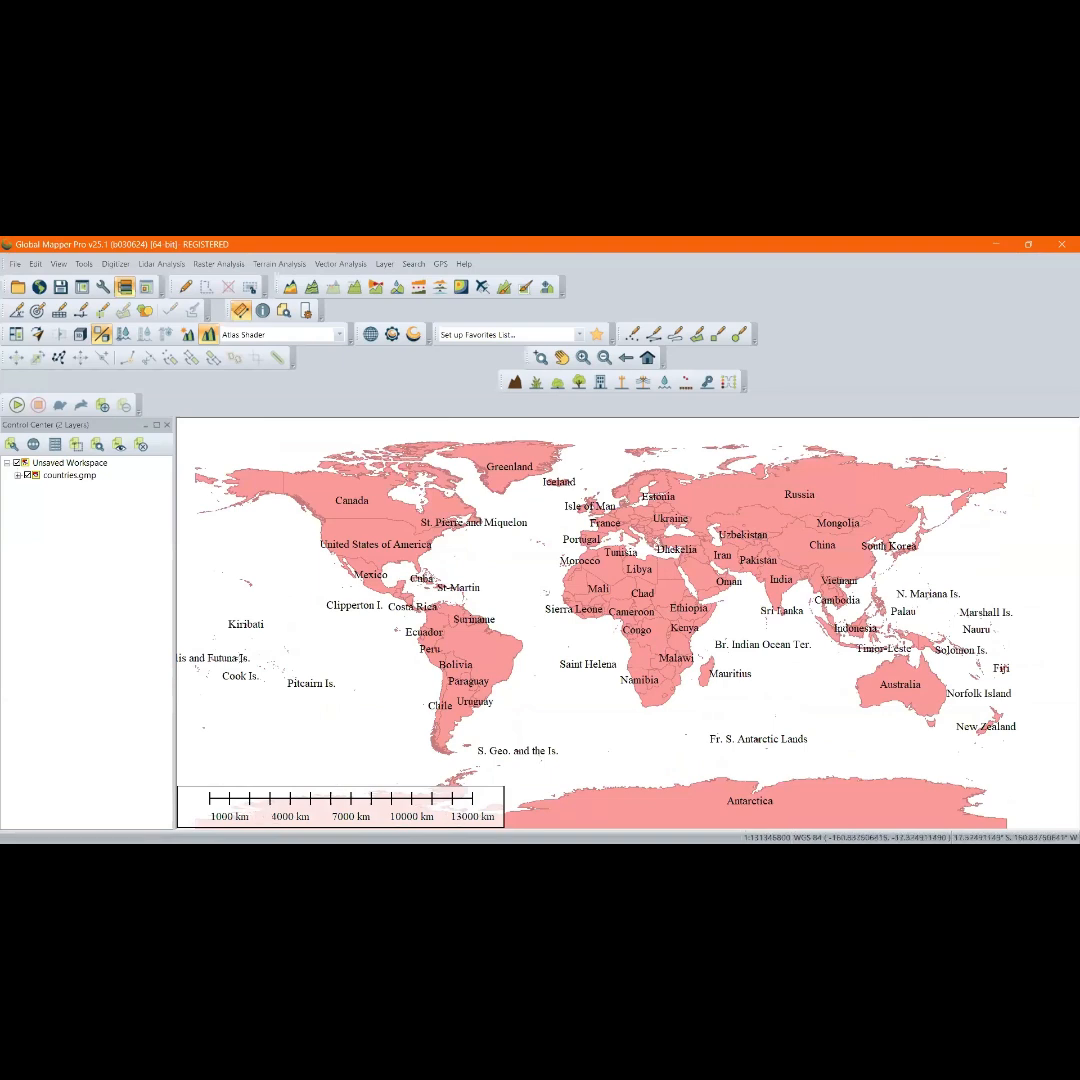
scroll(485, 622, down, 3)
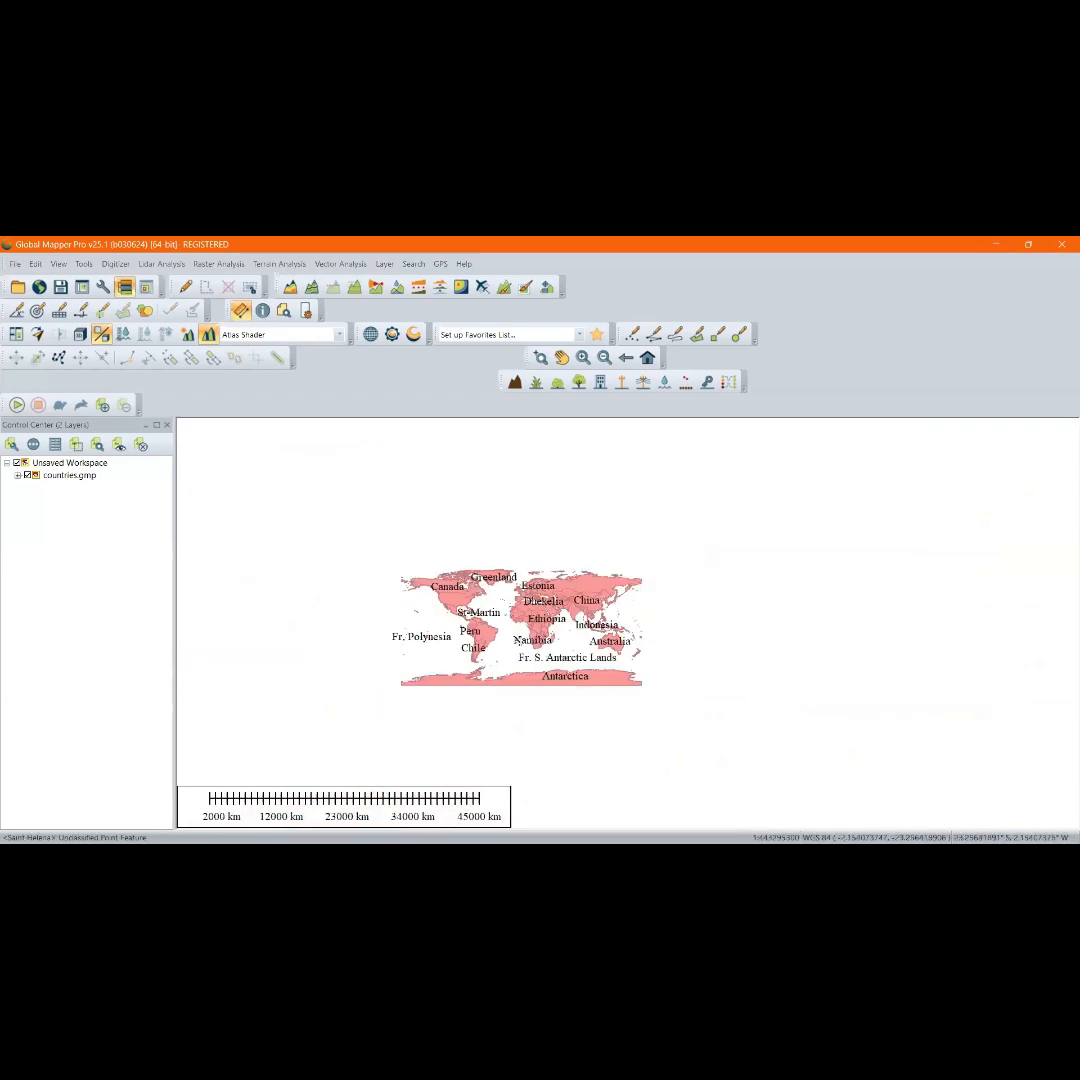
scroll(487, 637, up, 3)
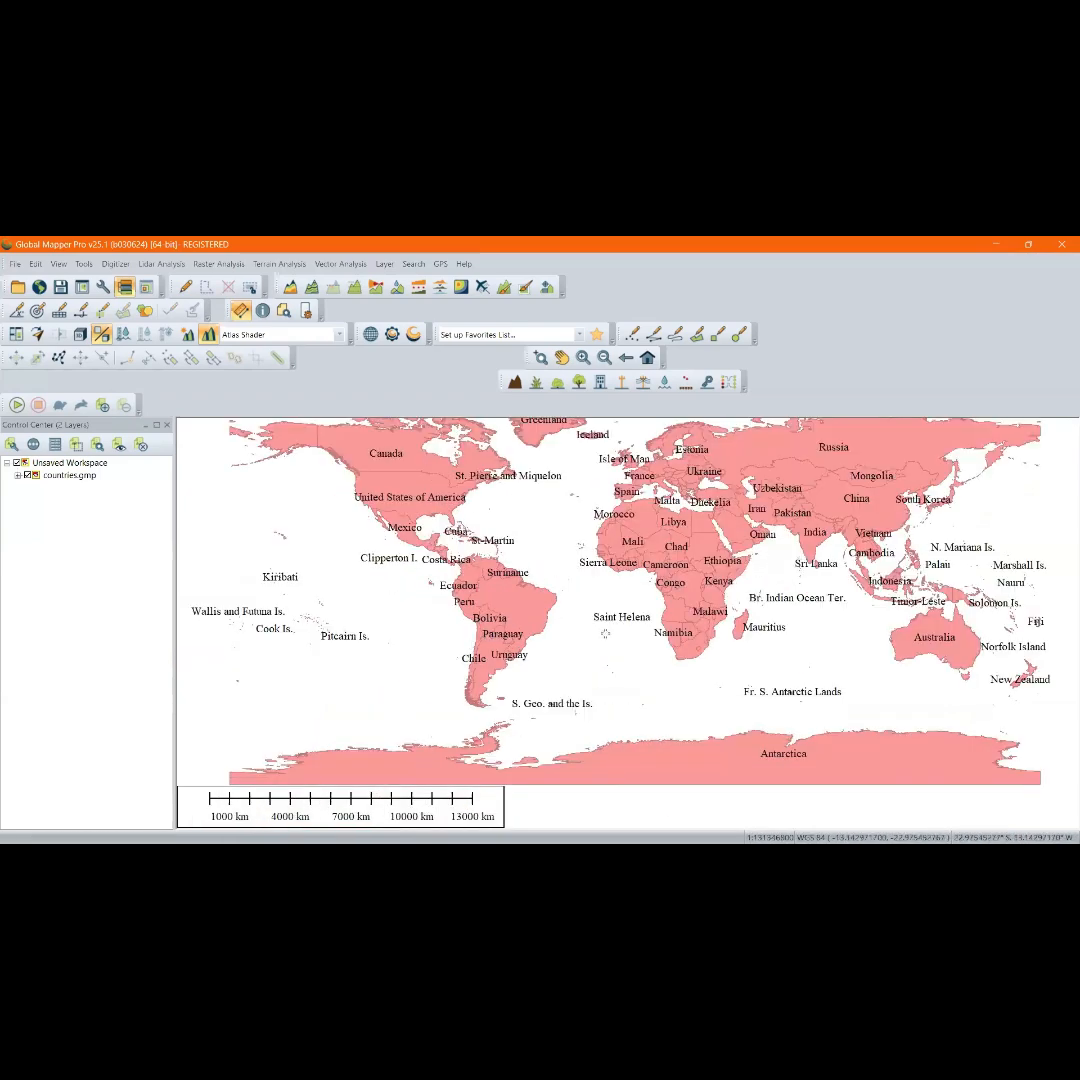
scroll(608, 638, down, 3)
scroll(610, 624, up, 3)
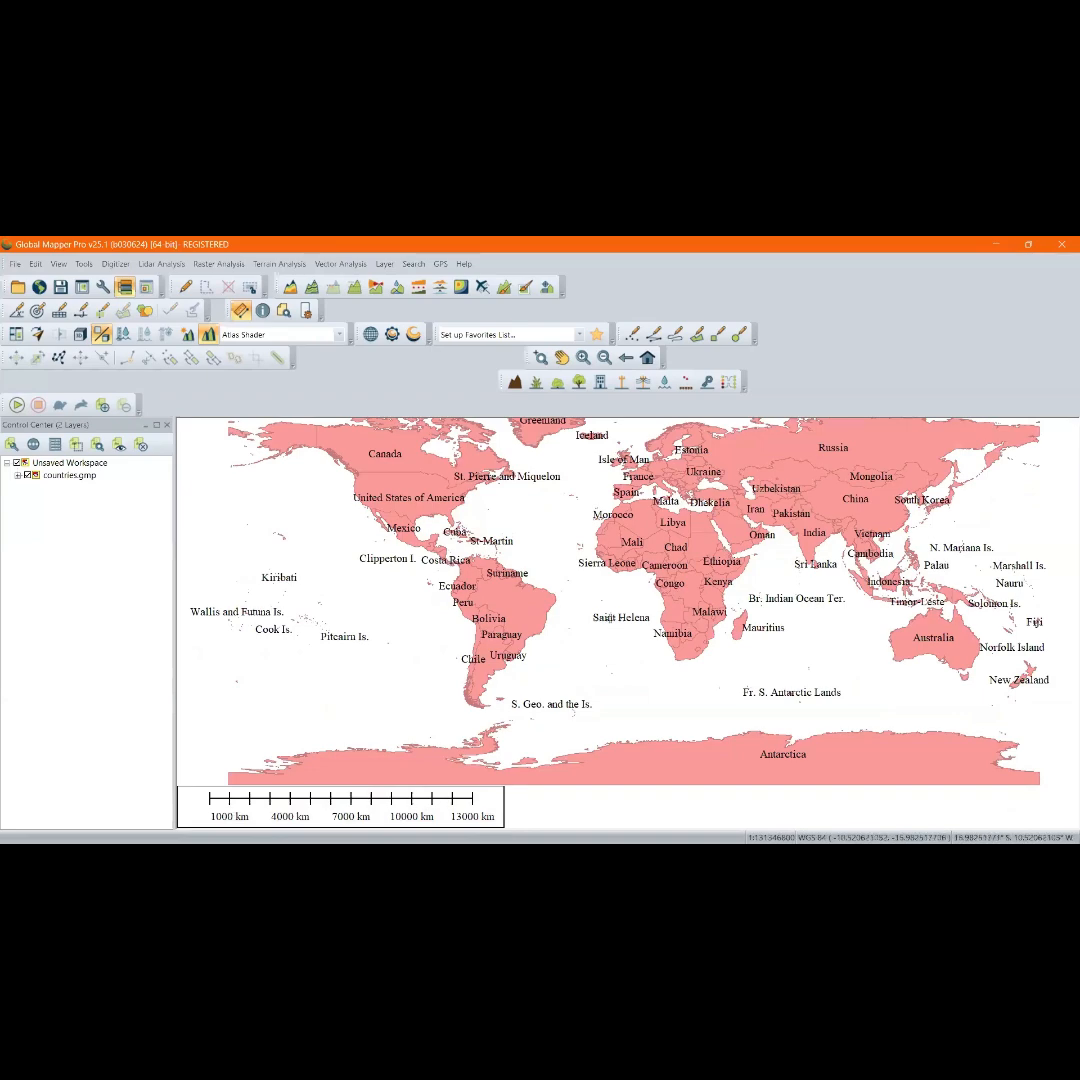
scroll(610, 618, up, 1)
scroll(614, 655, down, 2)
scroll(735, 552, up, 2)
Measure the perimeter and area of a rough outline around Mongolia, and clear the measurement
scroll(850, 550, up, 3)
click(928, 603)
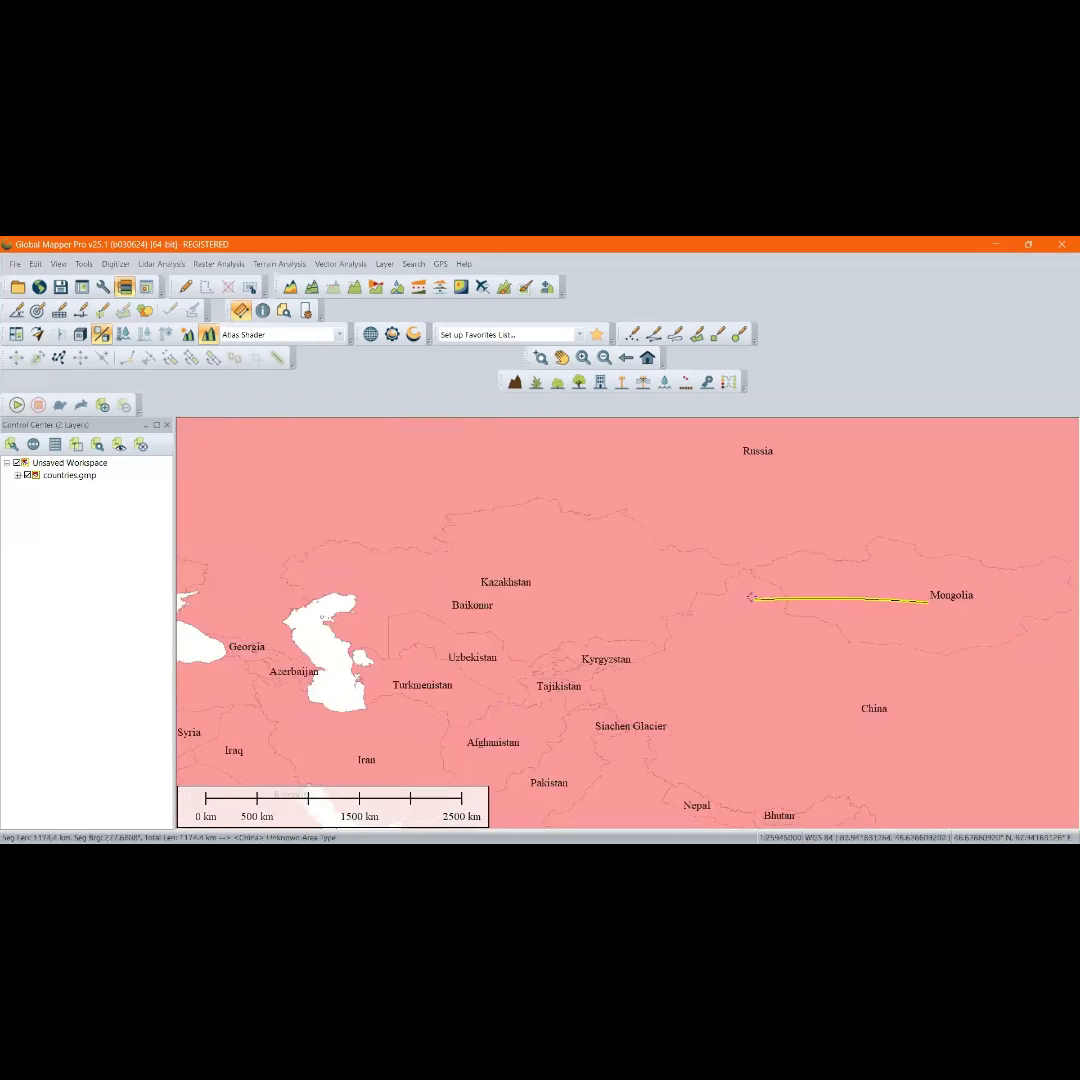
click(760, 531)
click(1020, 571)
click(995, 645)
click(885, 651)
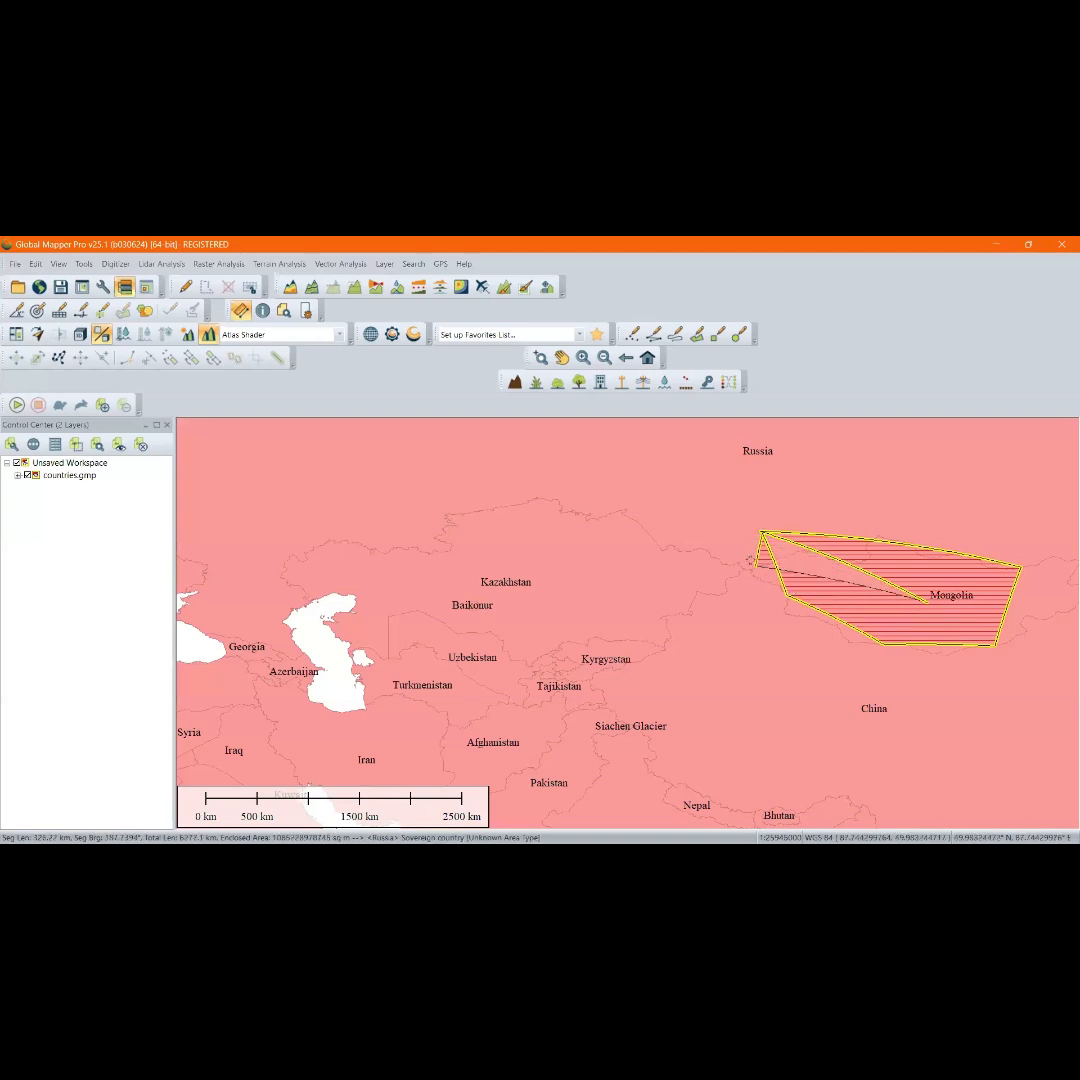
key(Escape)
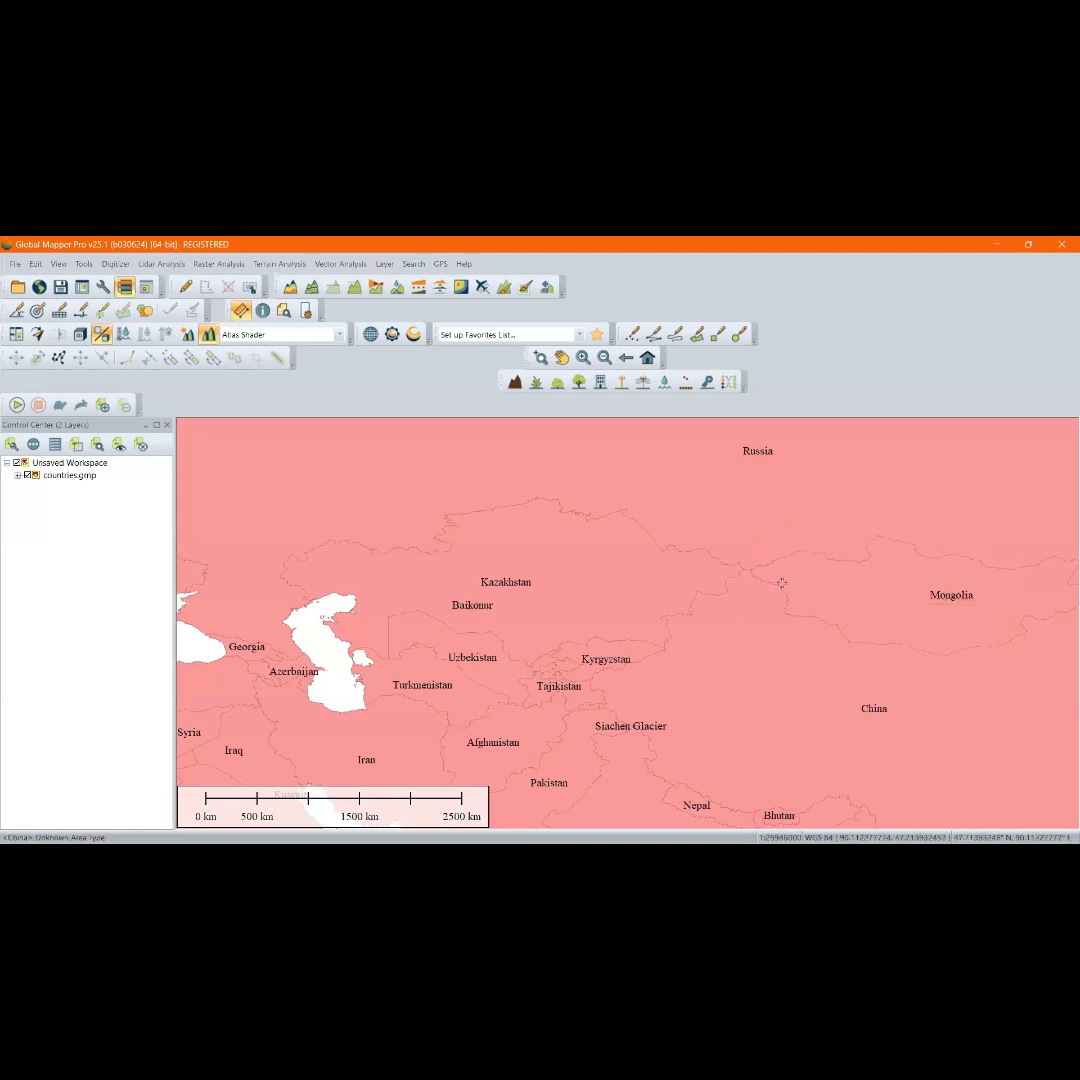
Activate the Digitizer tool over Central Asia and dismiss its tip
scroll(741, 617, down, 1)
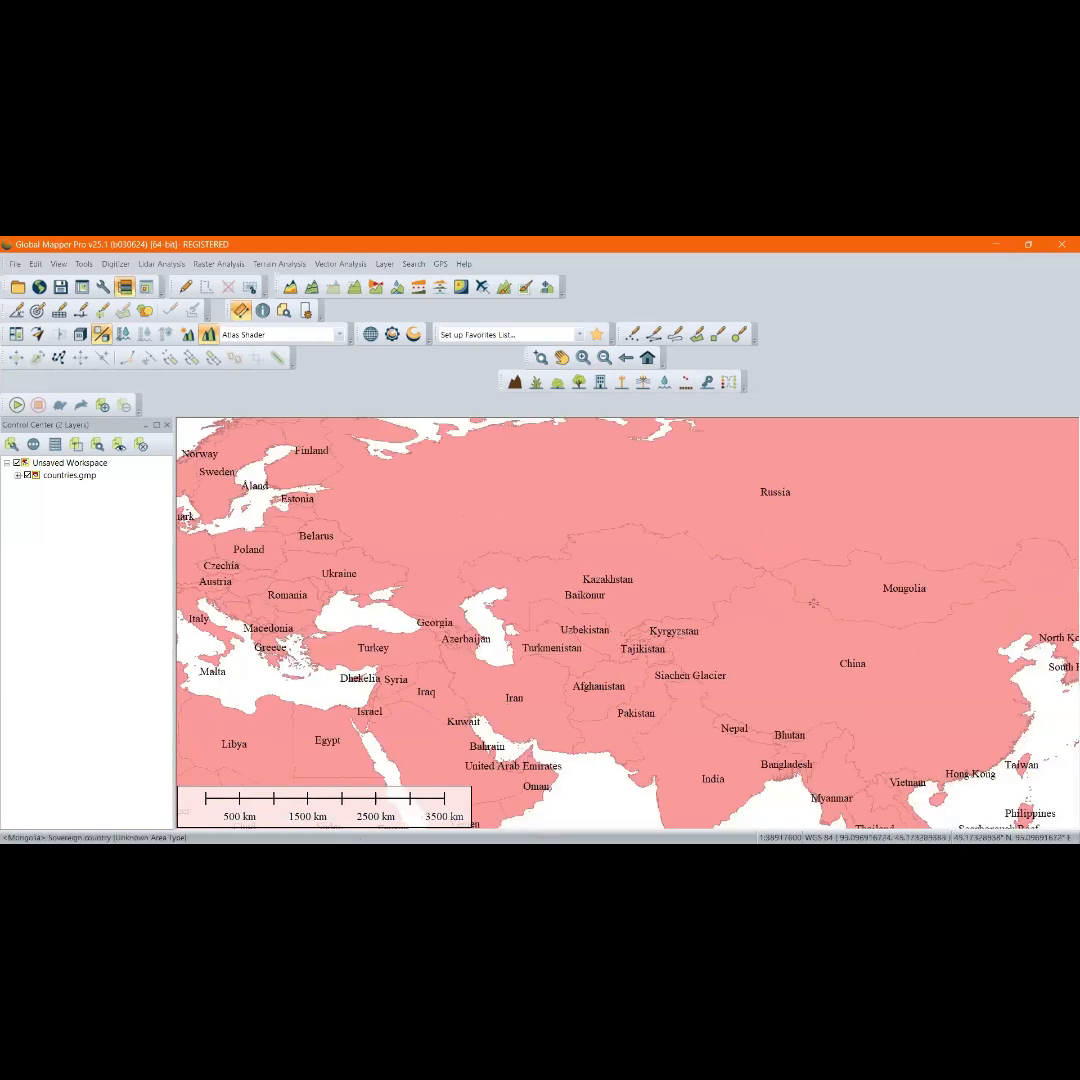
scroll(858, 608, up, 2)
scroll(655, 602, down, 2)
scroll(781, 607, up, 1)
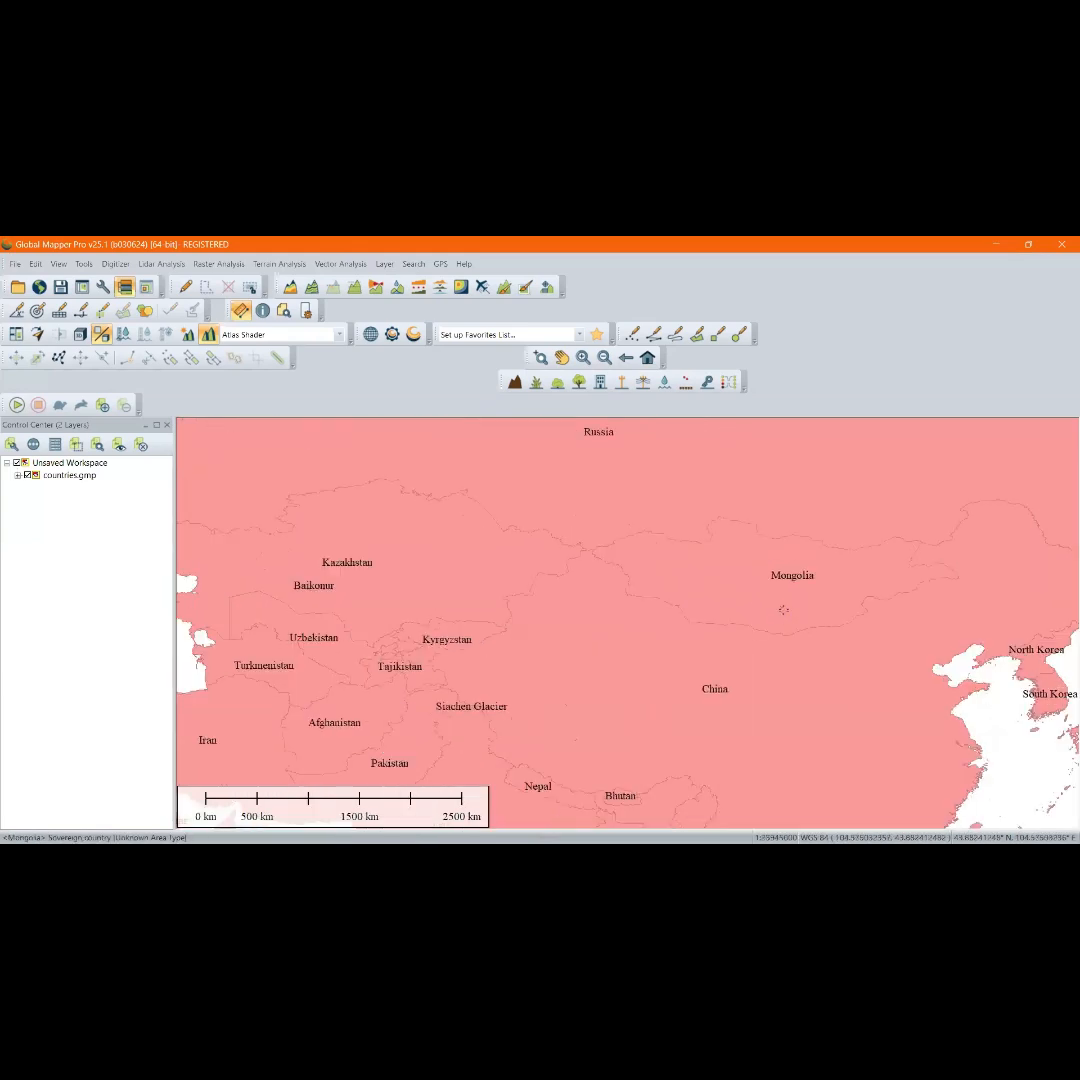
key(alt+d)
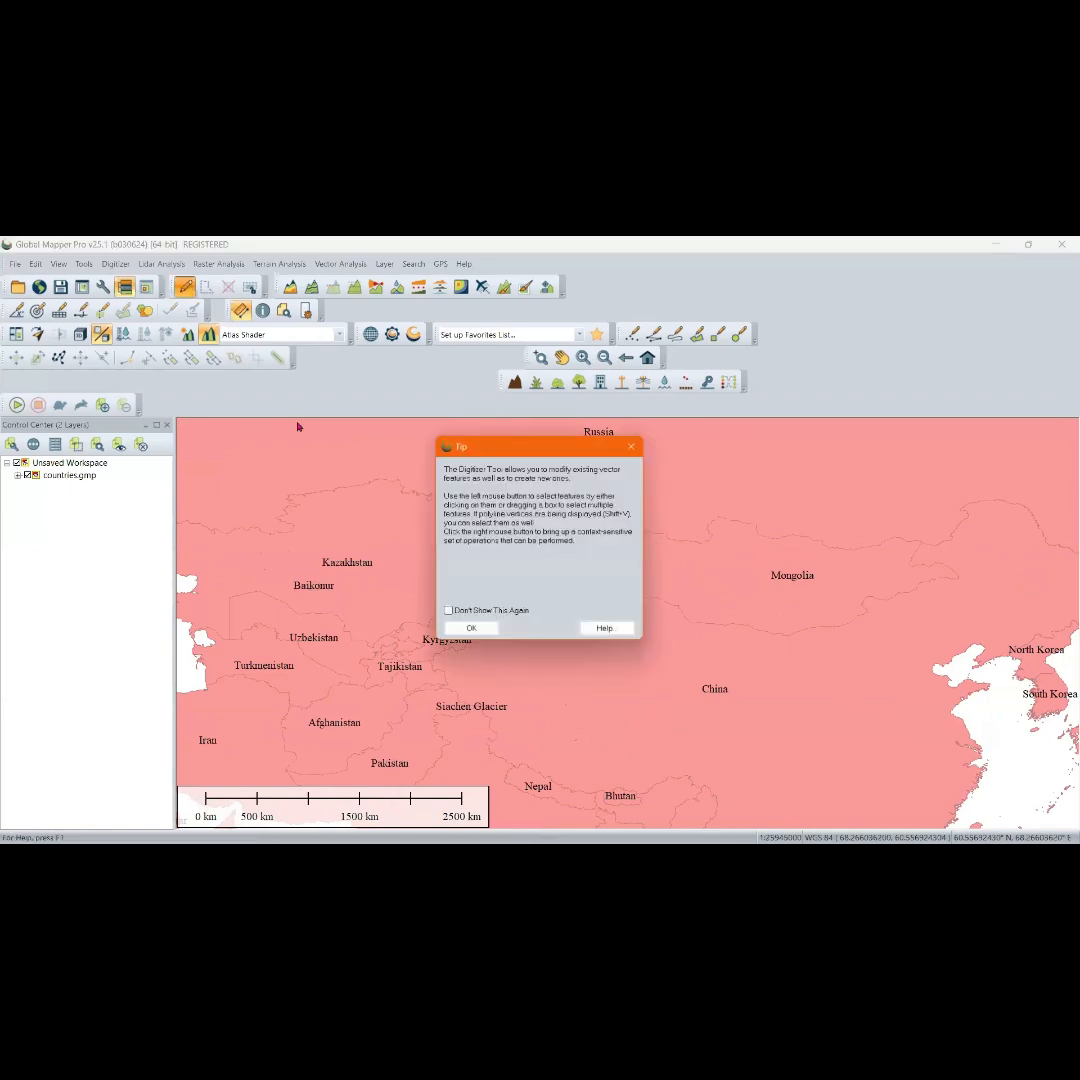
click(632, 446)
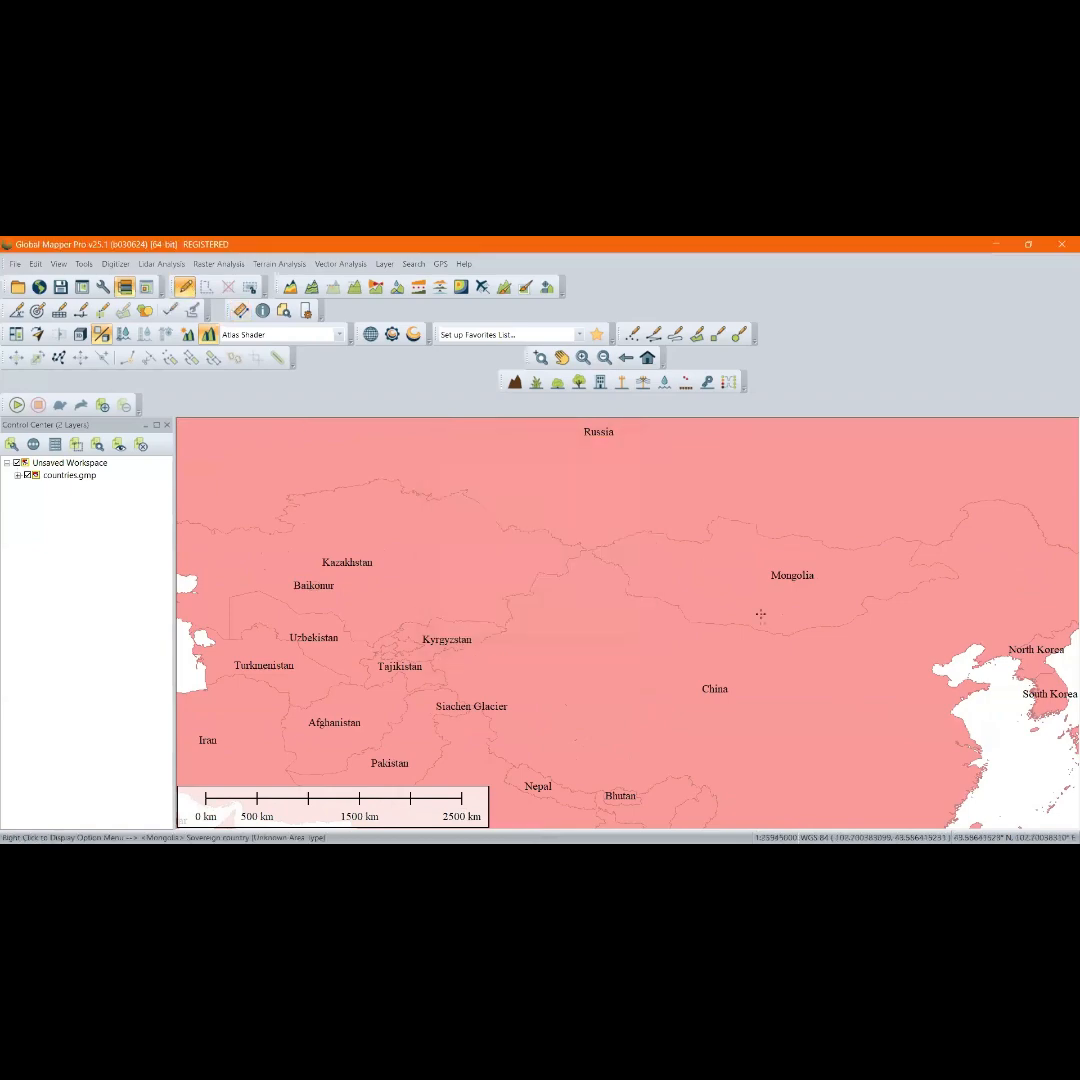
scroll(709, 624, down, 3)
scroll(709, 624, up, 2)
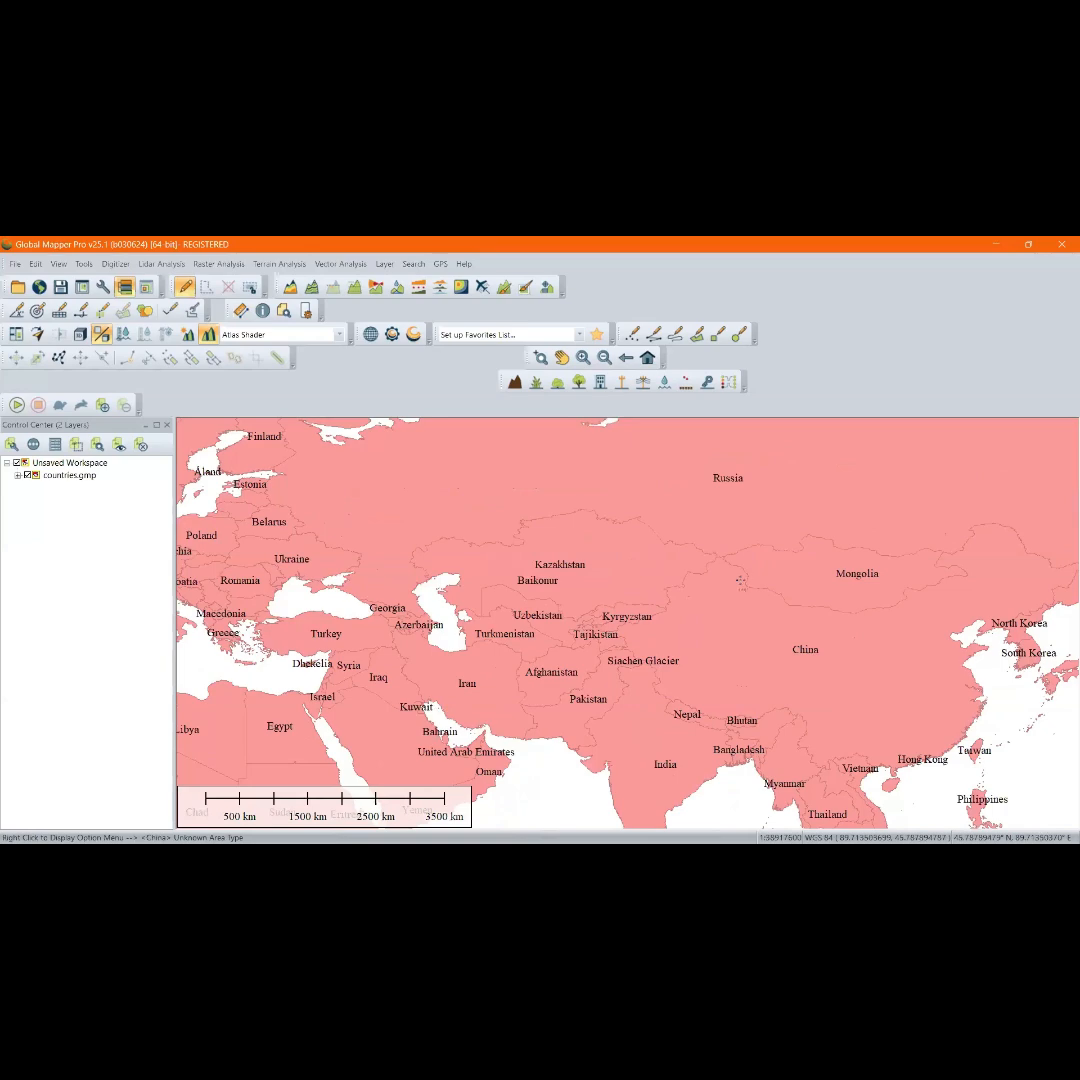
scroll(511, 535, down, 2)
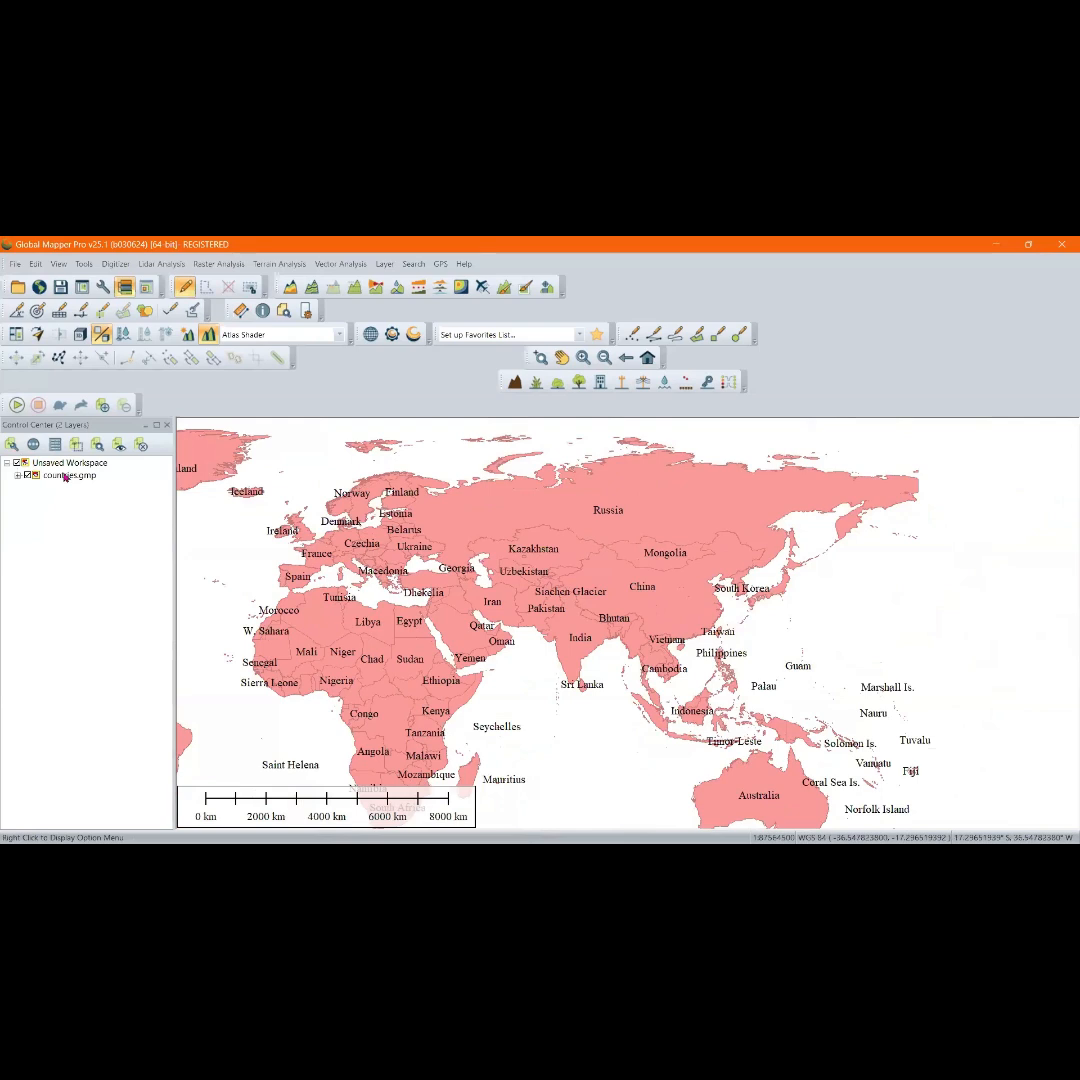
Inspect the sublayers of countries.gmp, and undock the Control Center to the opposite side of the map view
click(18, 476)
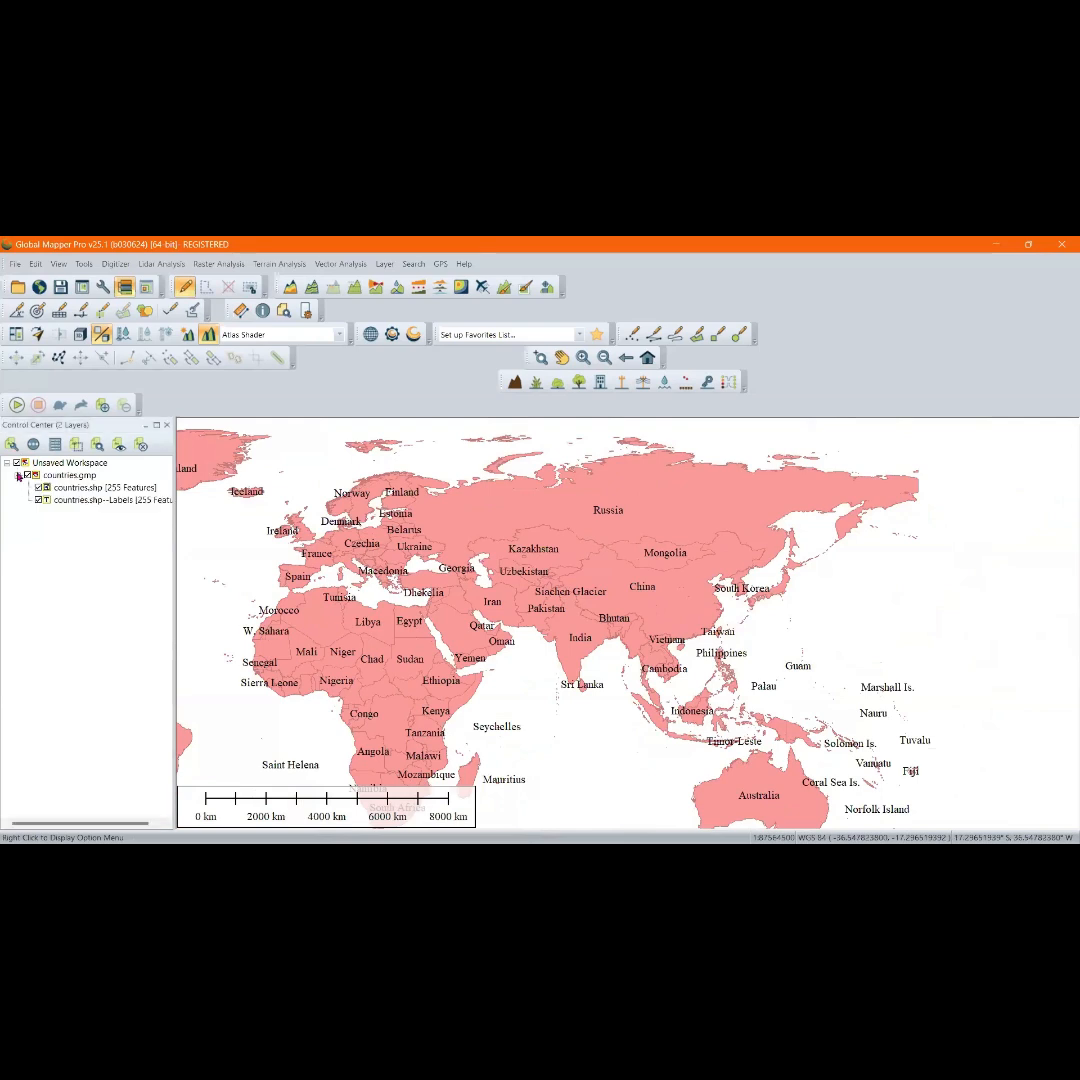
click(18, 477)
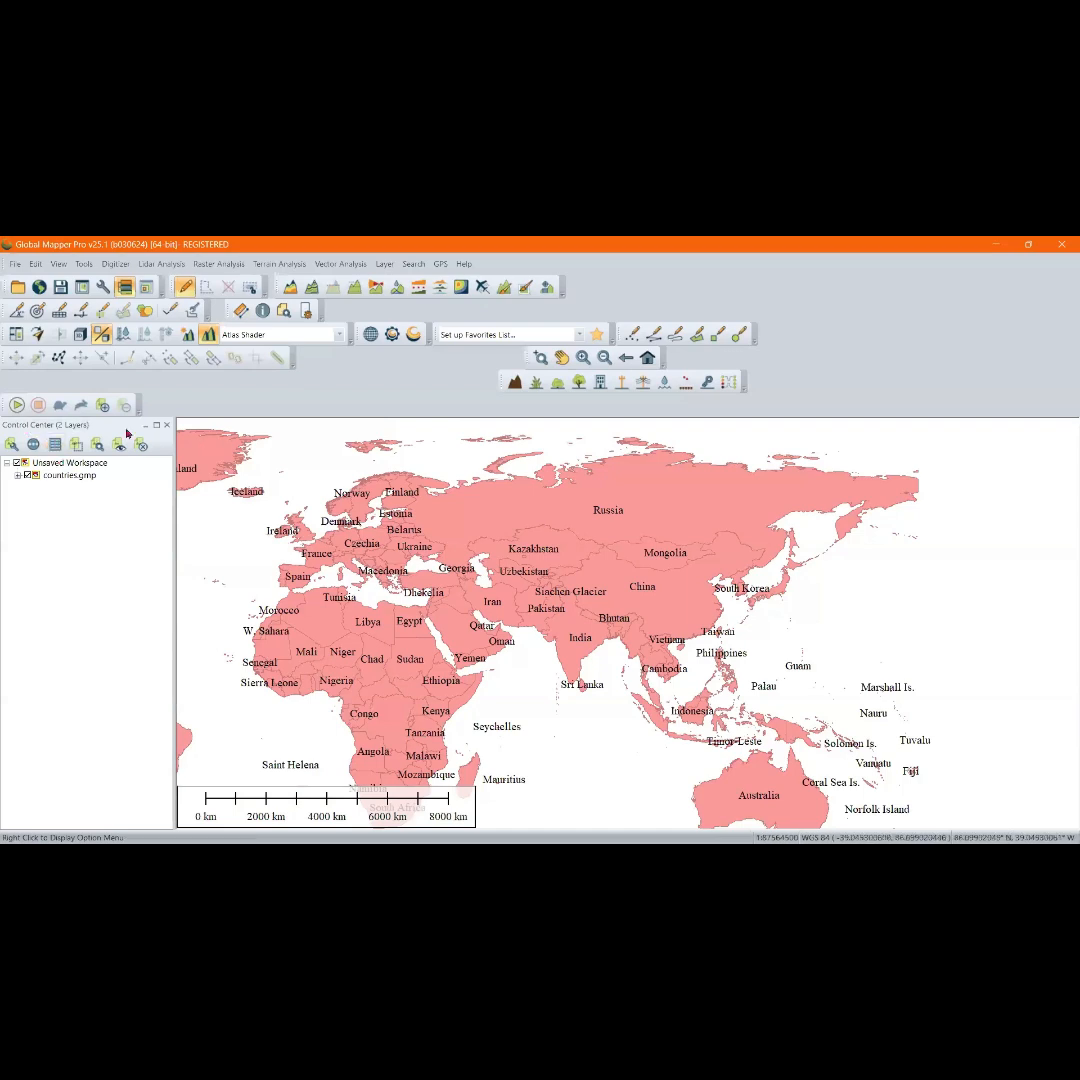
drag(46, 432, 972, 433)
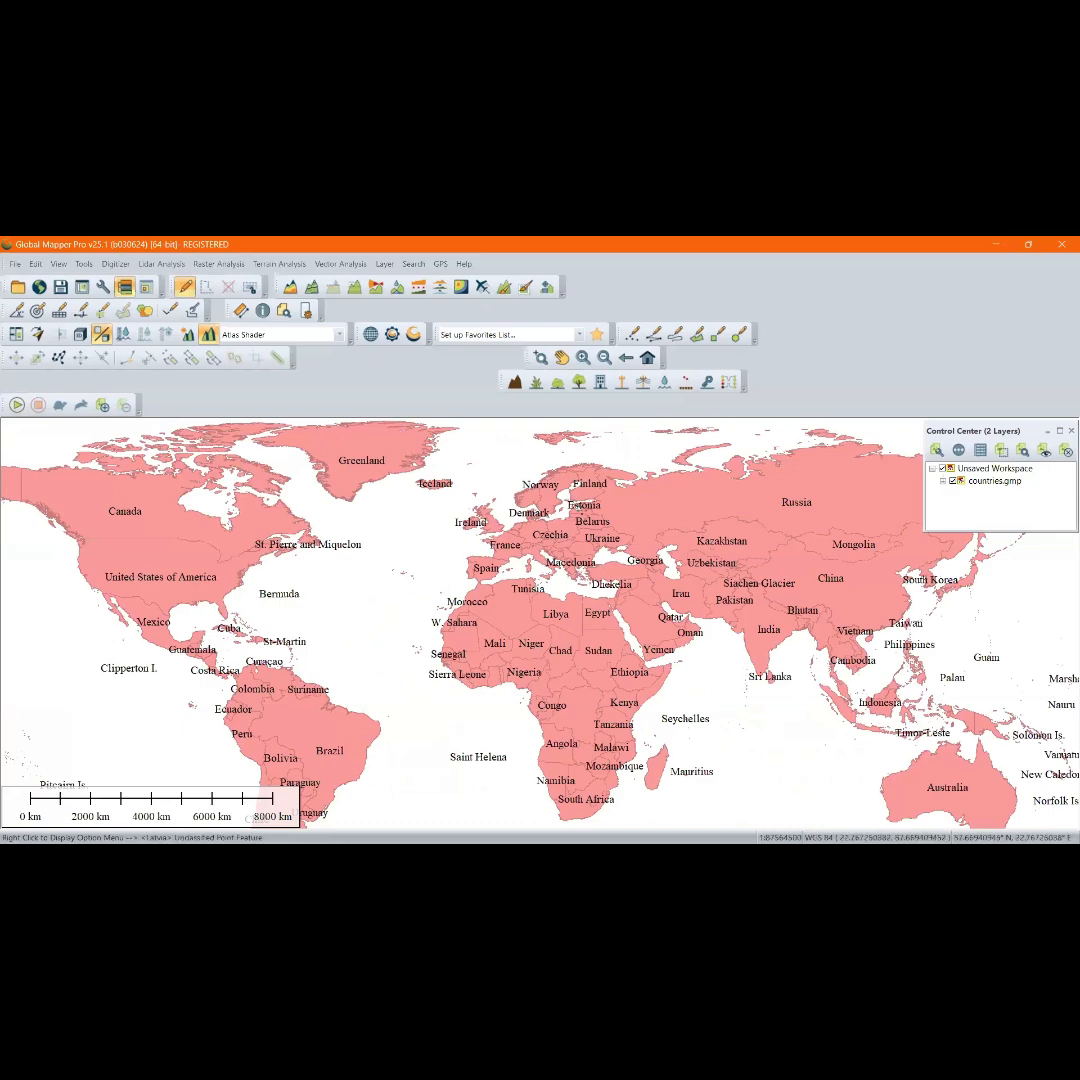
scroll(580, 535, down, 1)
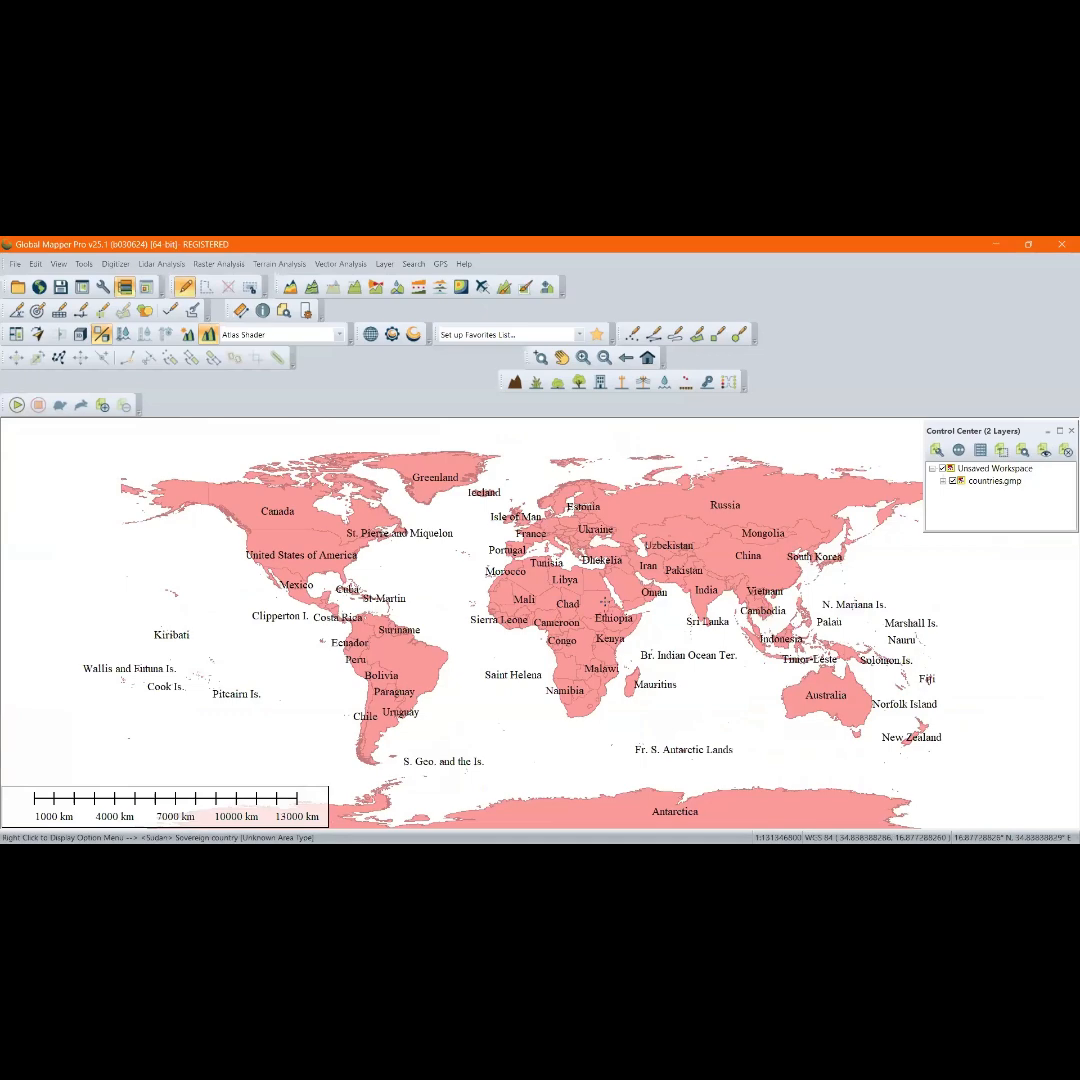
scroll(600, 610, up, 2)
scroll(605, 638, down, 1)
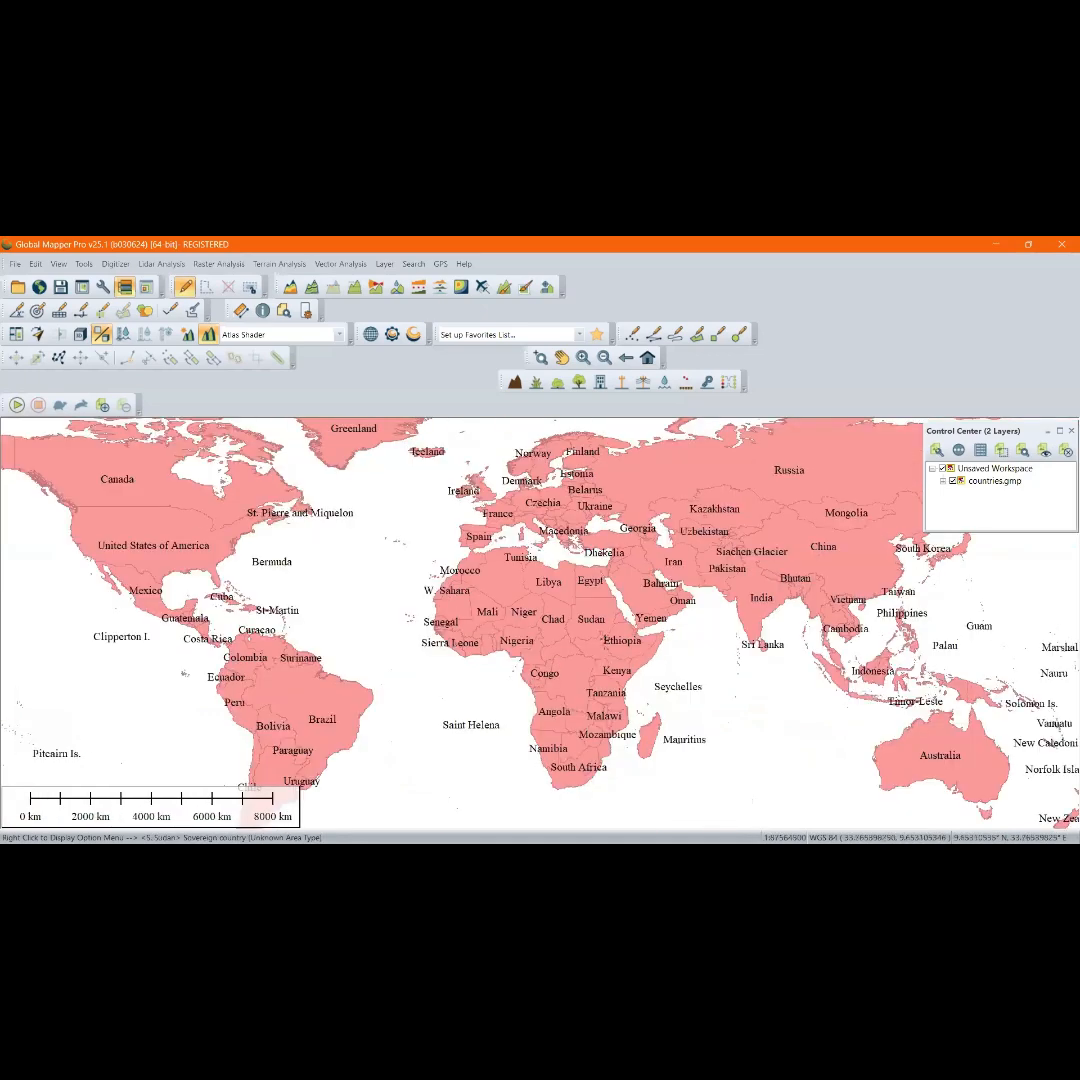
Unload all layers, and repeat the cycle by reloading the default data and clearing the workspace again
key(ctrl+u)
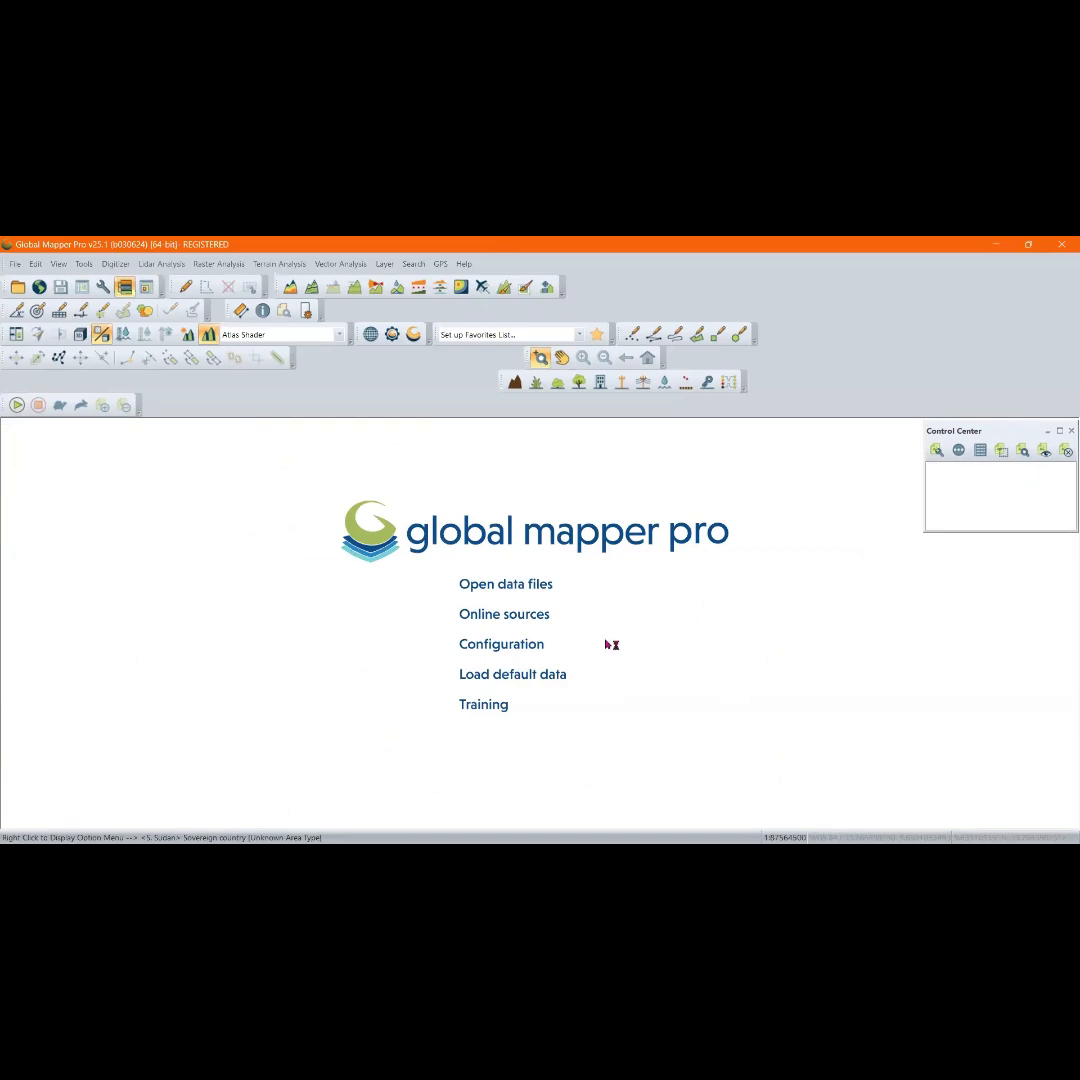
click(544, 676)
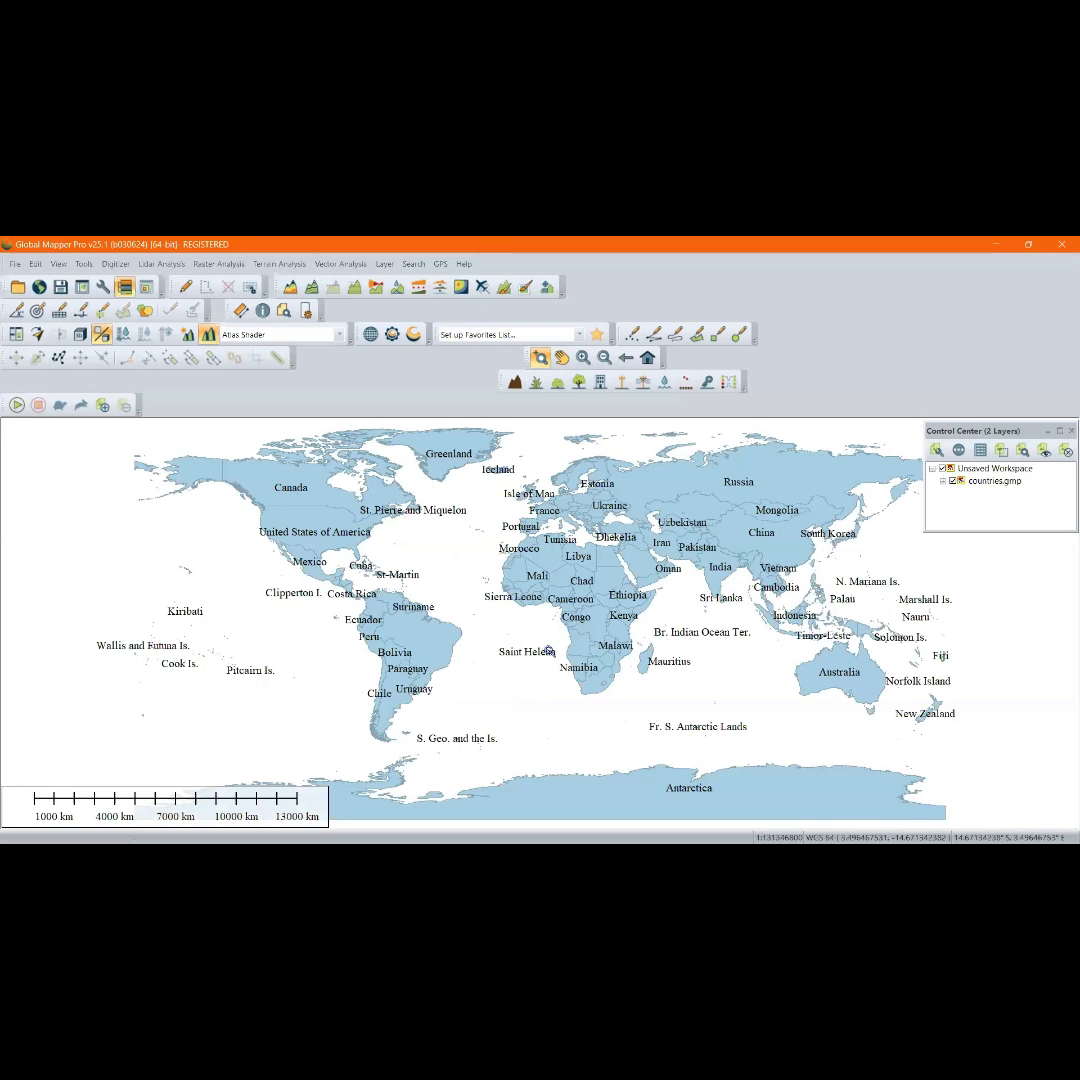
key(ctrl+u)
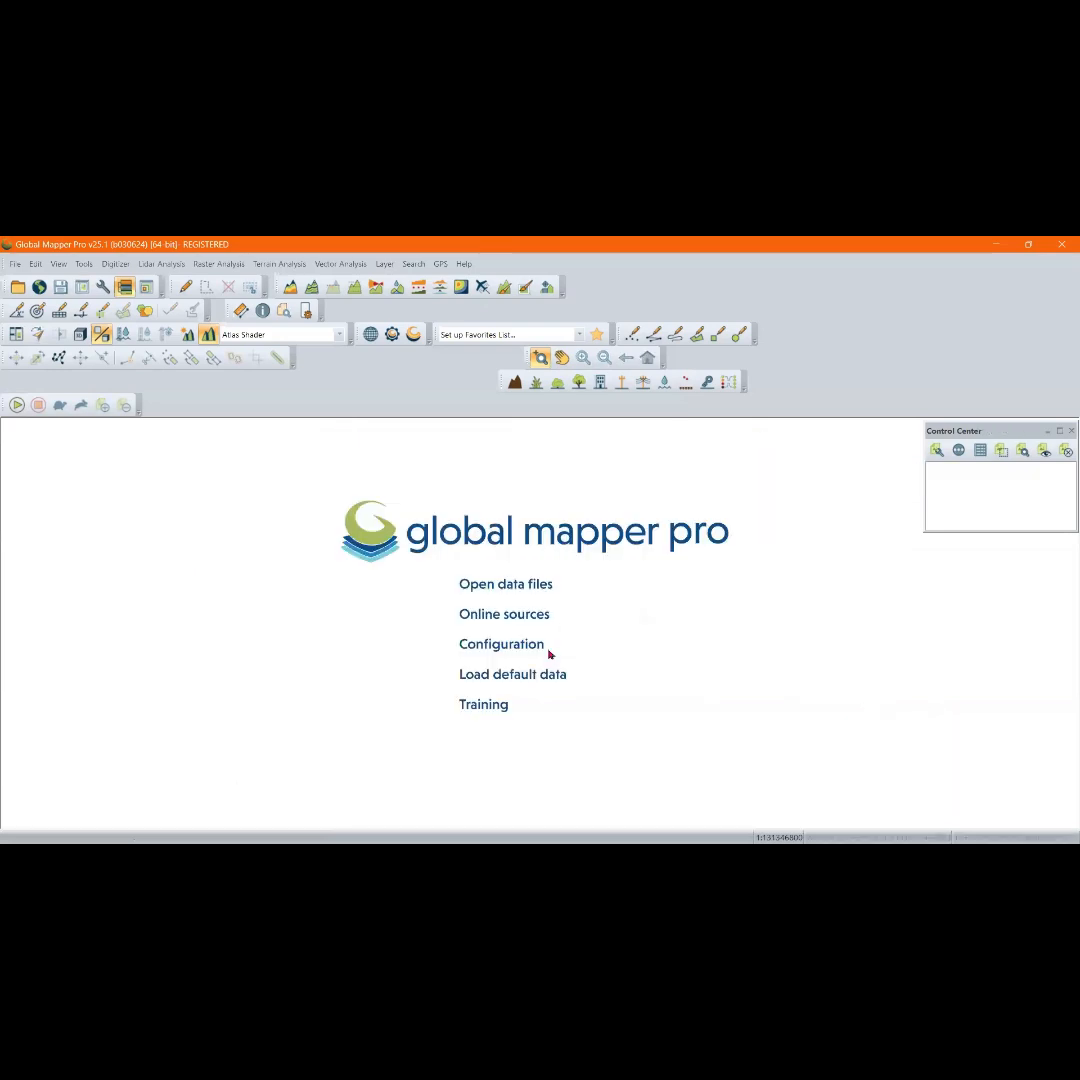
Open the Deliverable No.05 rev 01 KMZ data file and look at it up close
click(510, 587)
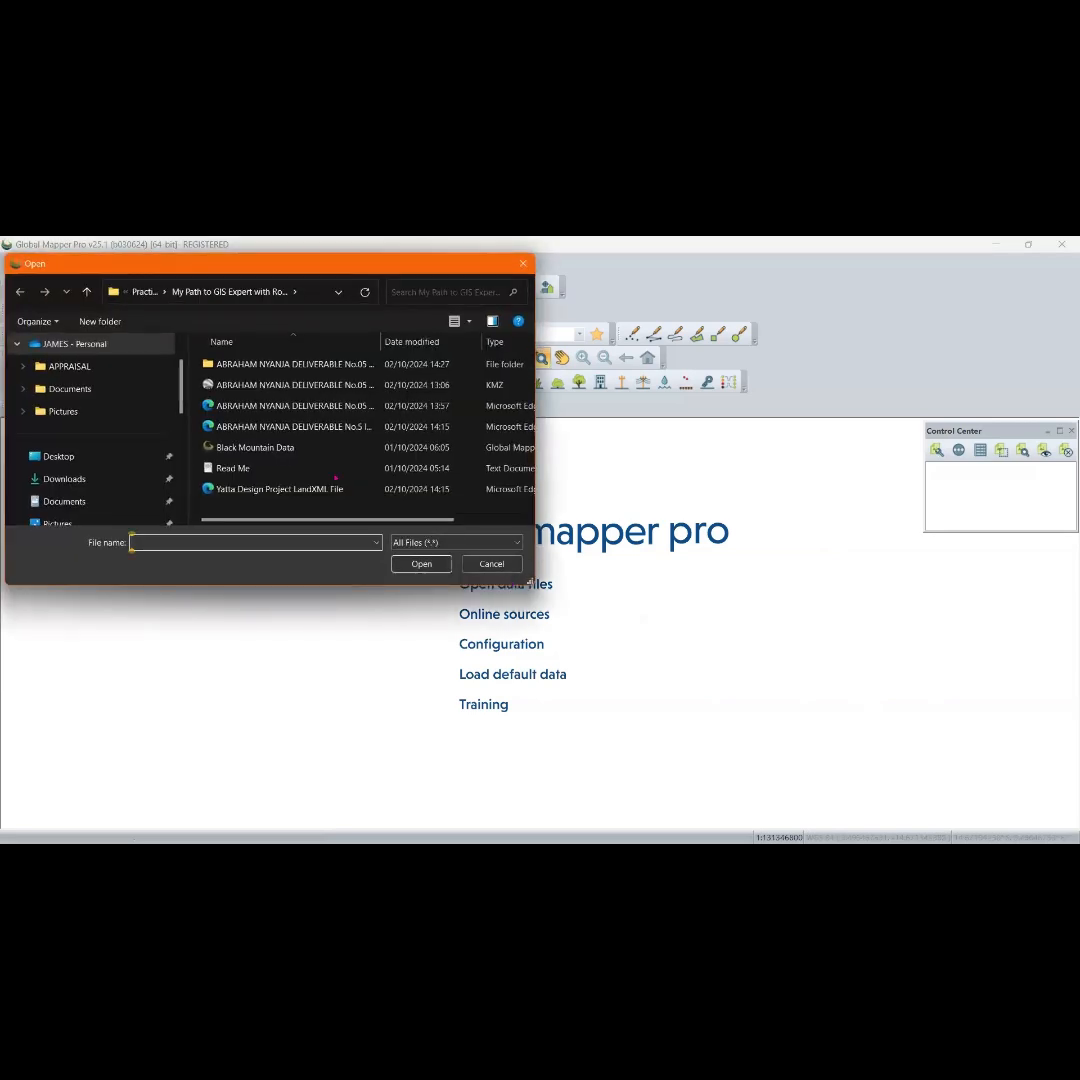
click(260, 385)
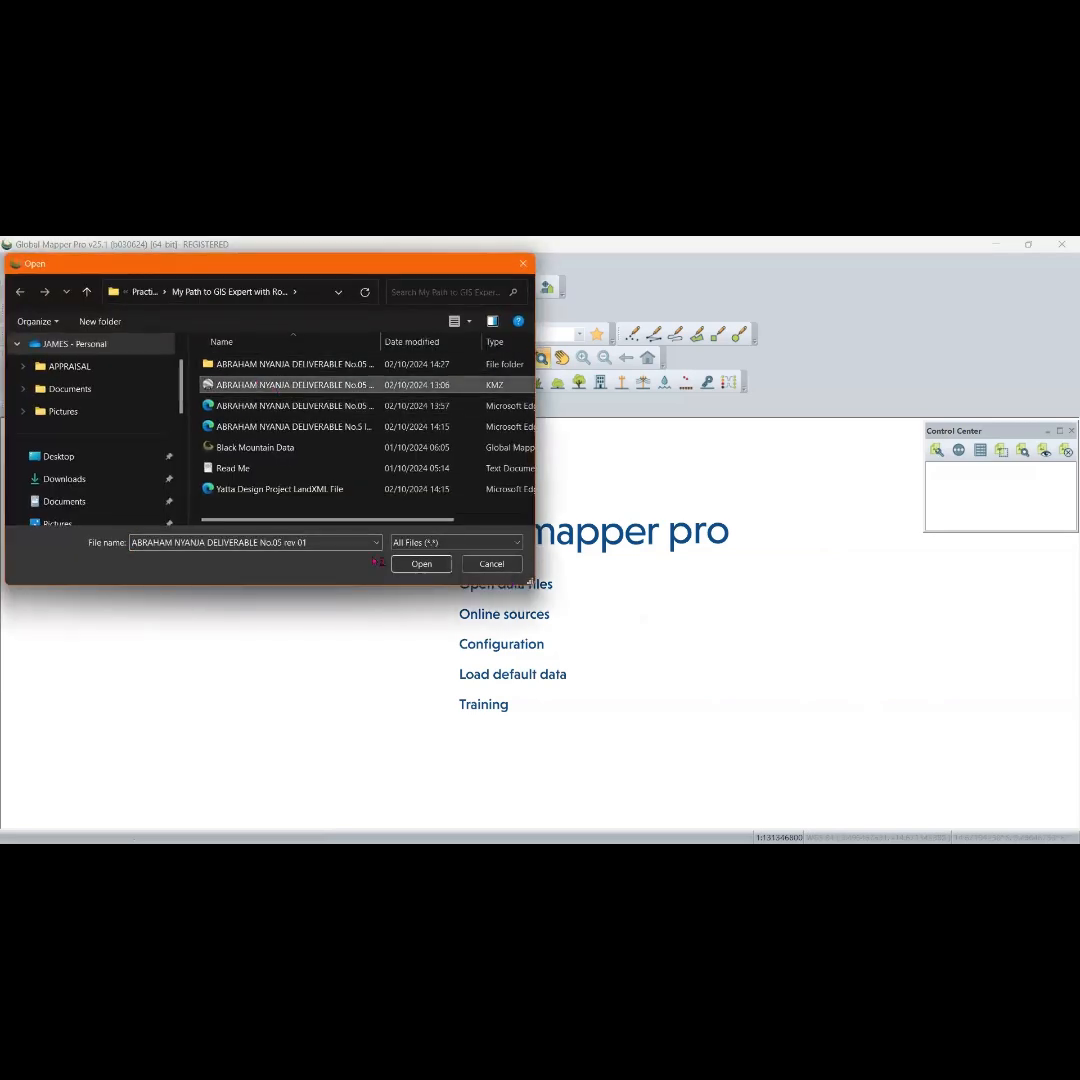
click(421, 564)
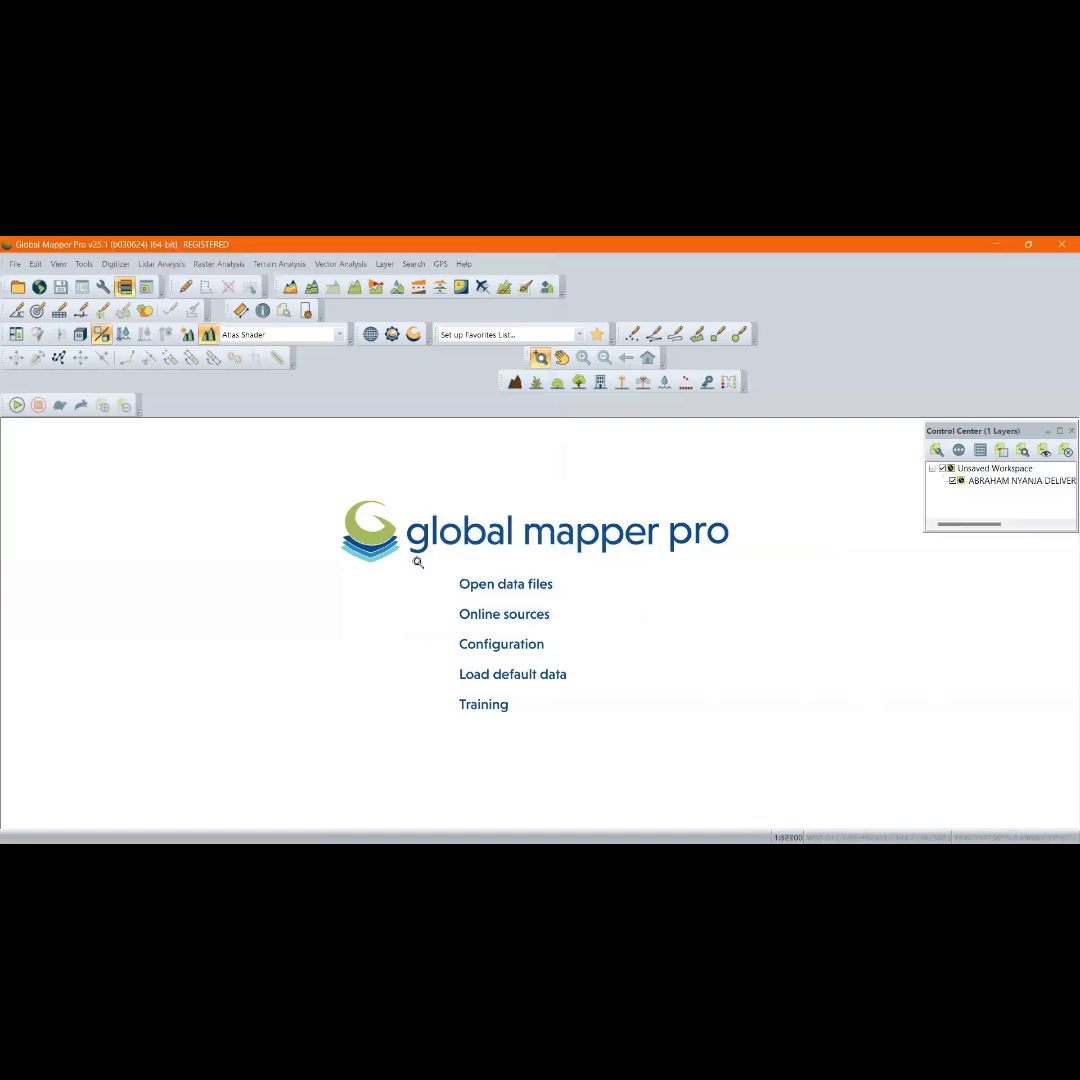
scroll(721, 602, up, 4)
scroll(813, 583, down, 1)
drag(813, 583, 903, 576)
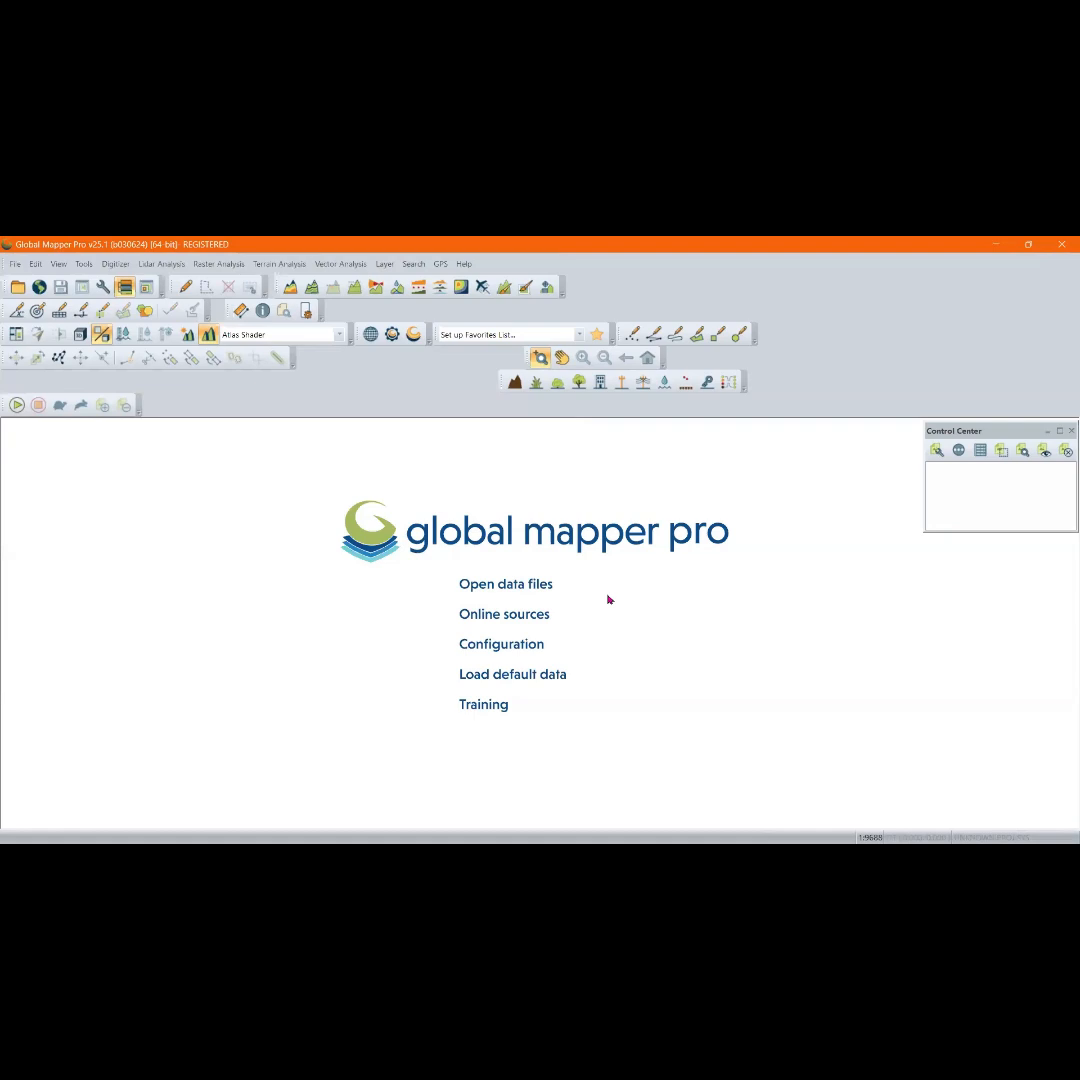
Load the default data, and move the floating Control Center back to its original side of the map and make it taller
drag(970, 431, 62, 428)
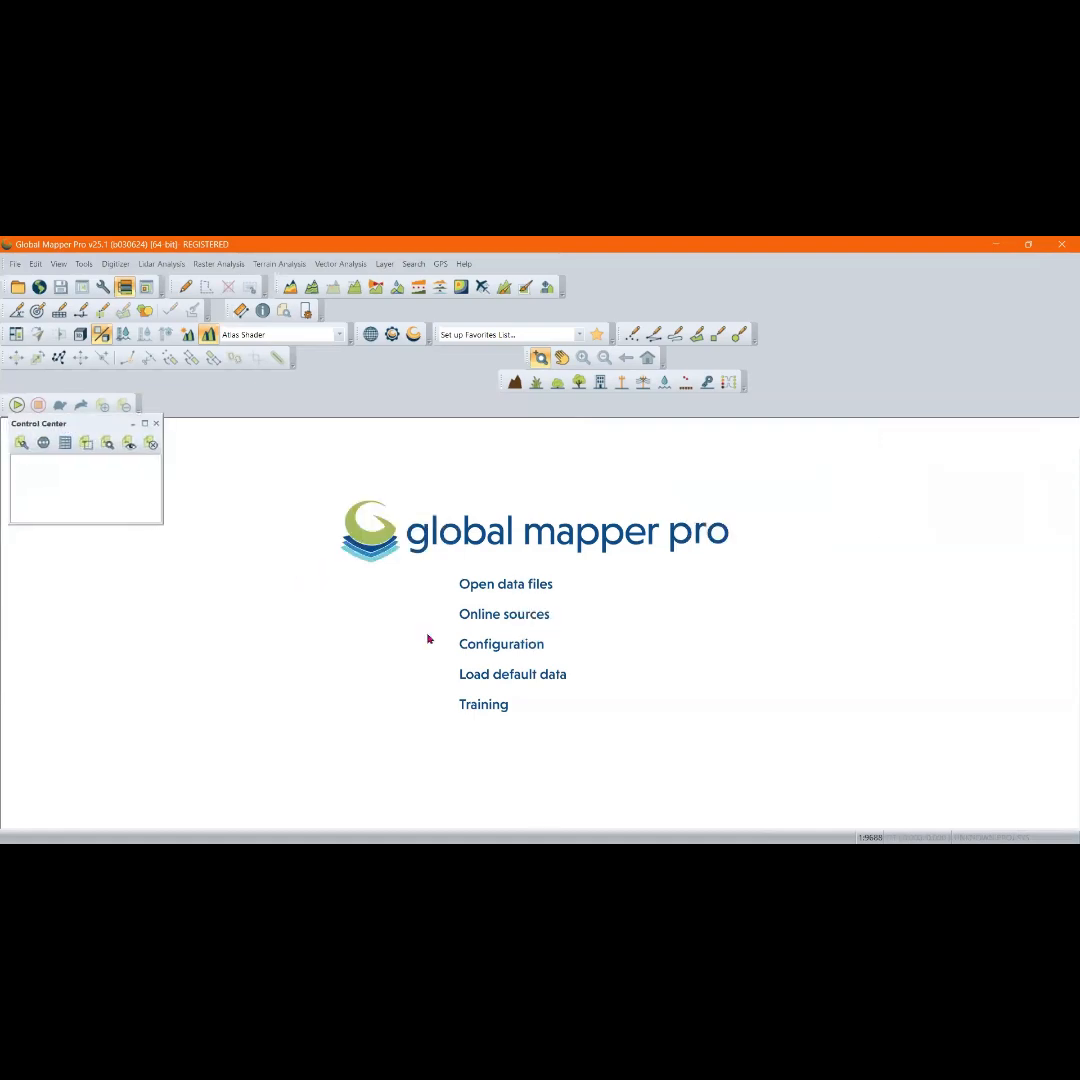
click(500, 683)
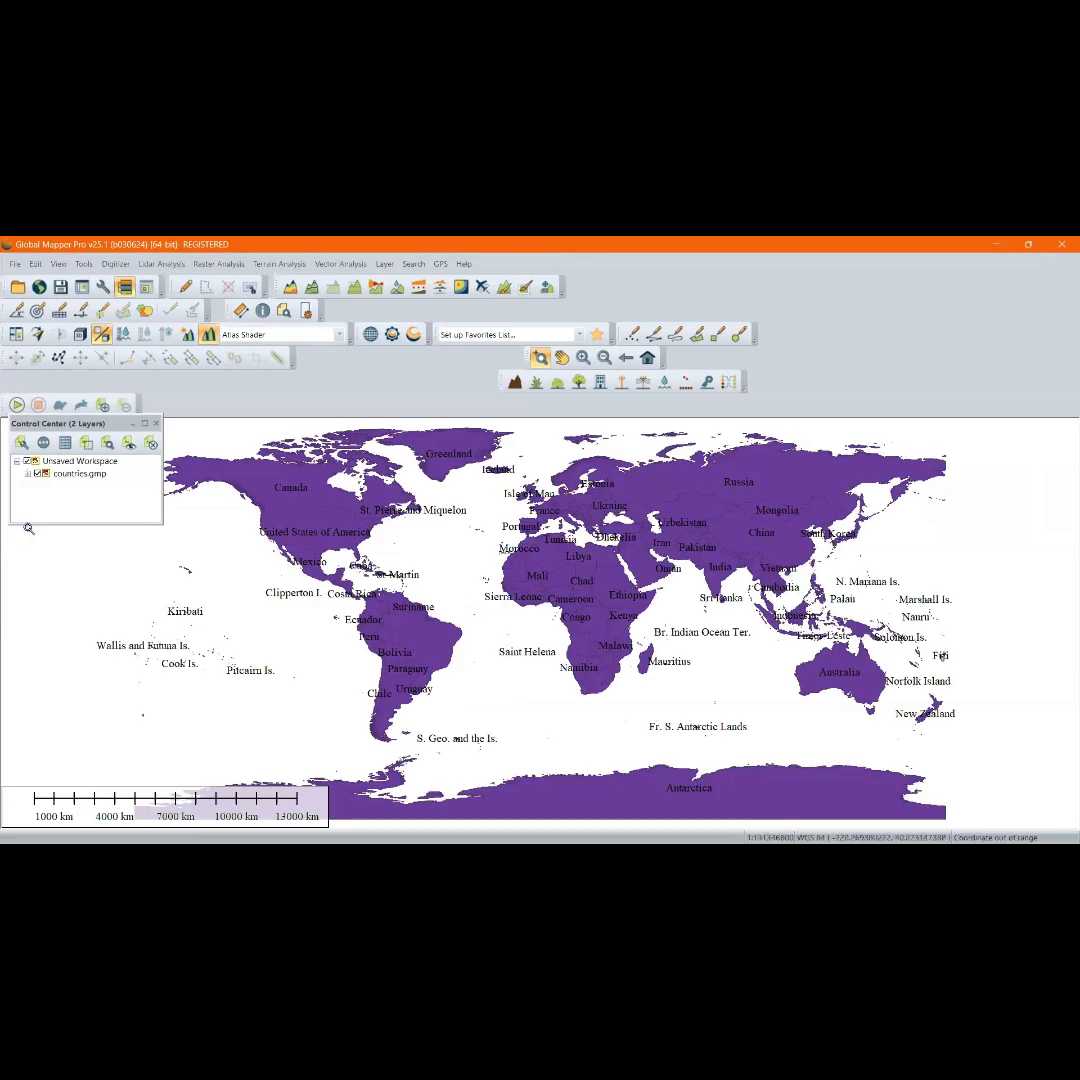
drag(23, 524, 15, 593)
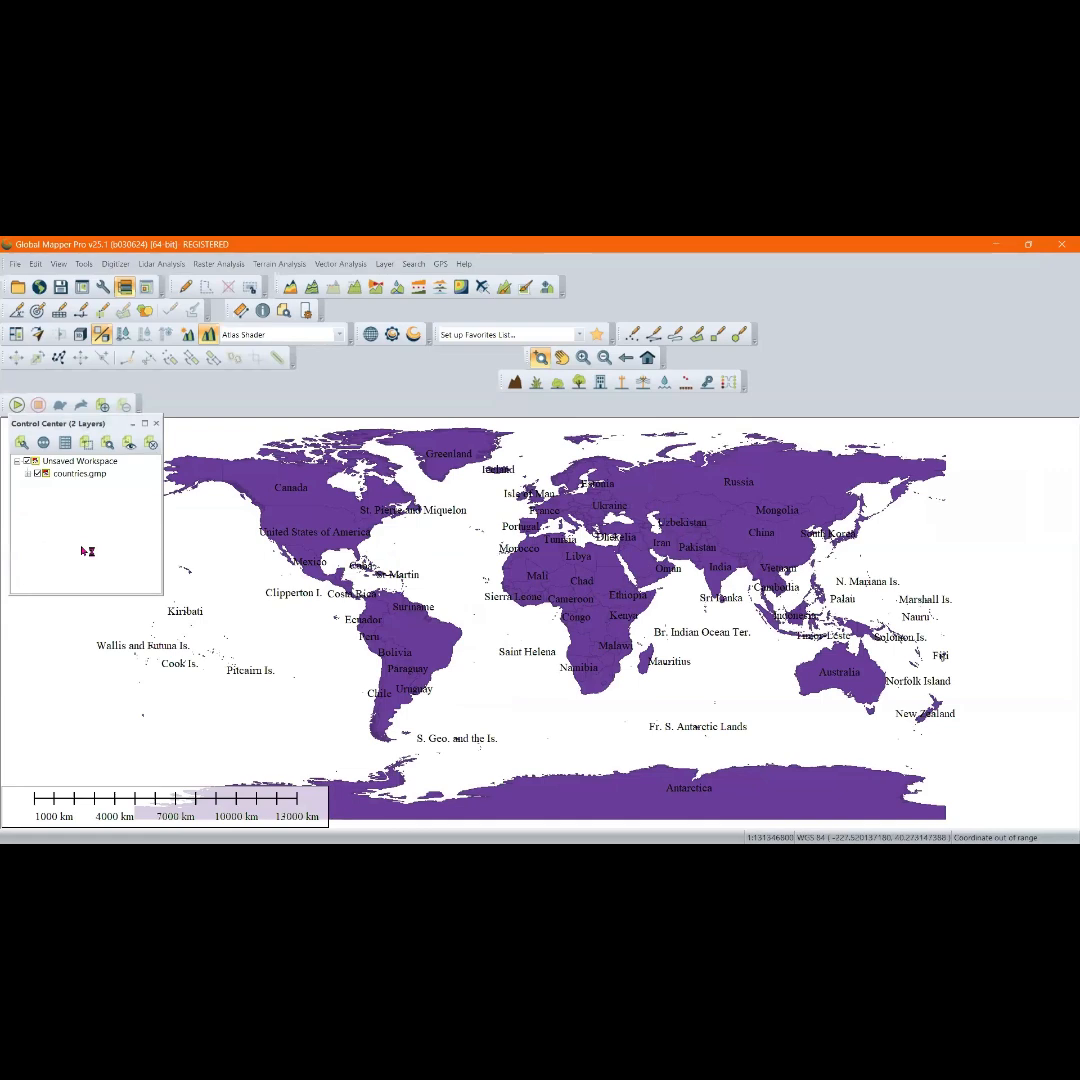
Hide the countries.gmp group, expand it, and show only its countries.shp layer without the labels
click(85, 462)
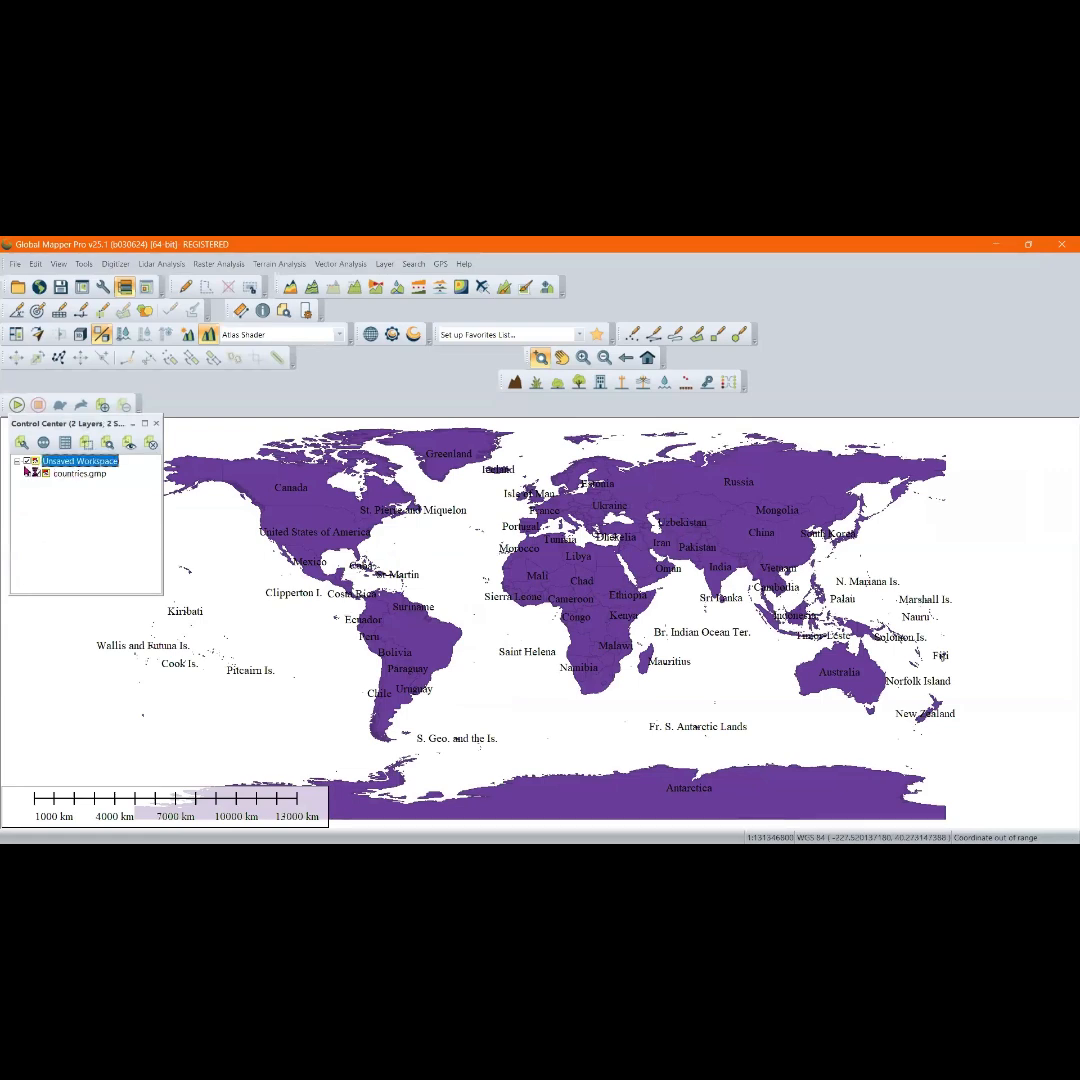
click(94, 476)
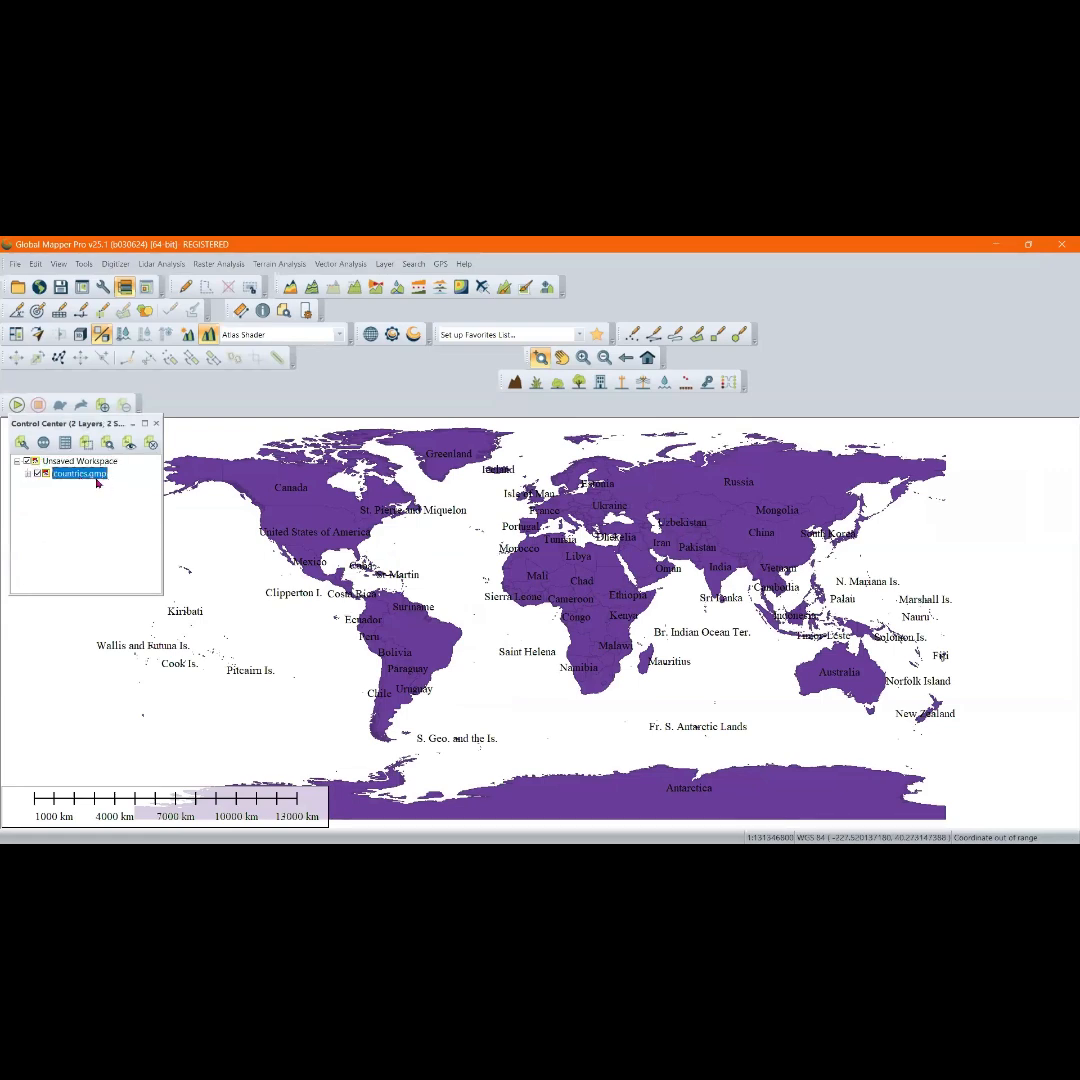
click(37, 474)
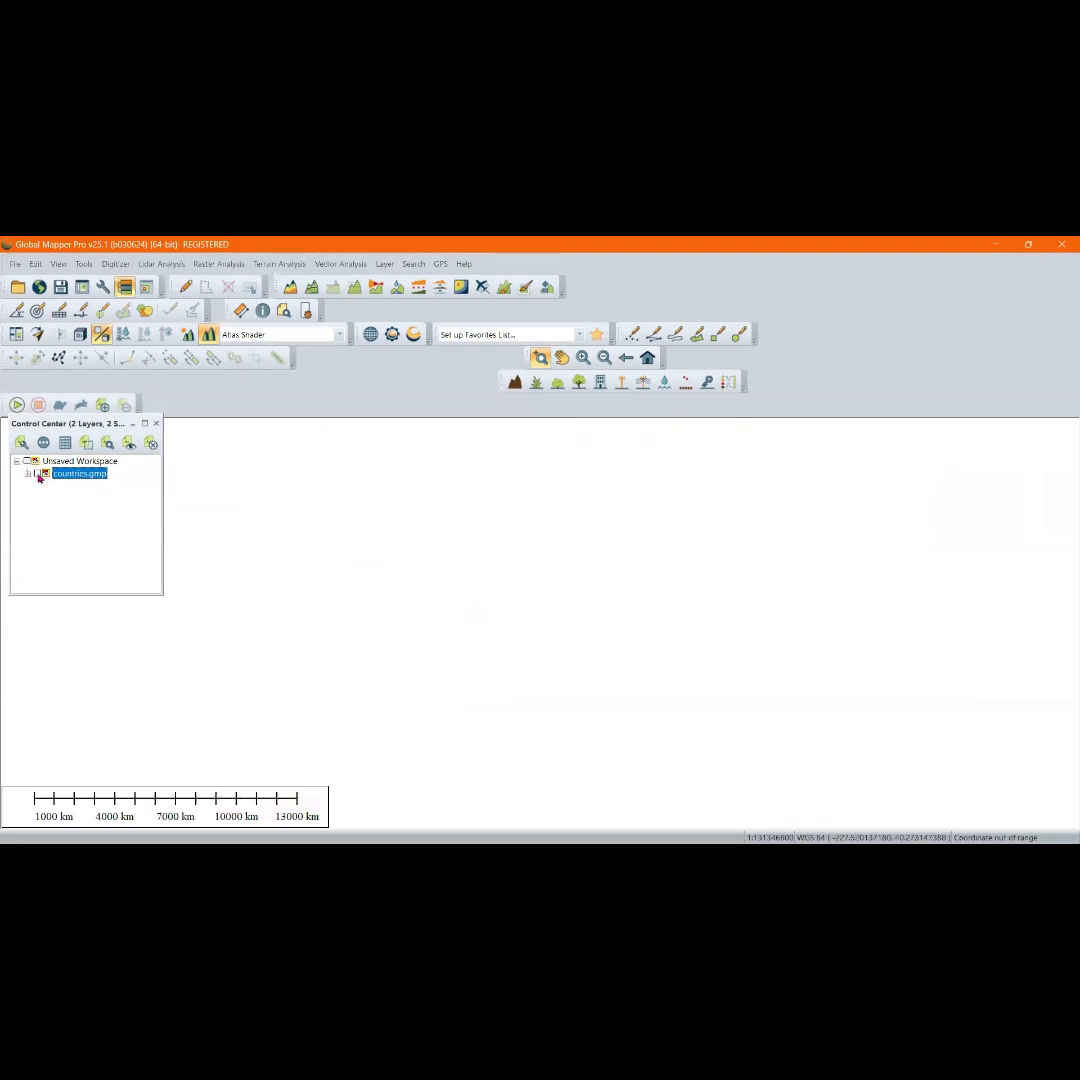
click(27, 476)
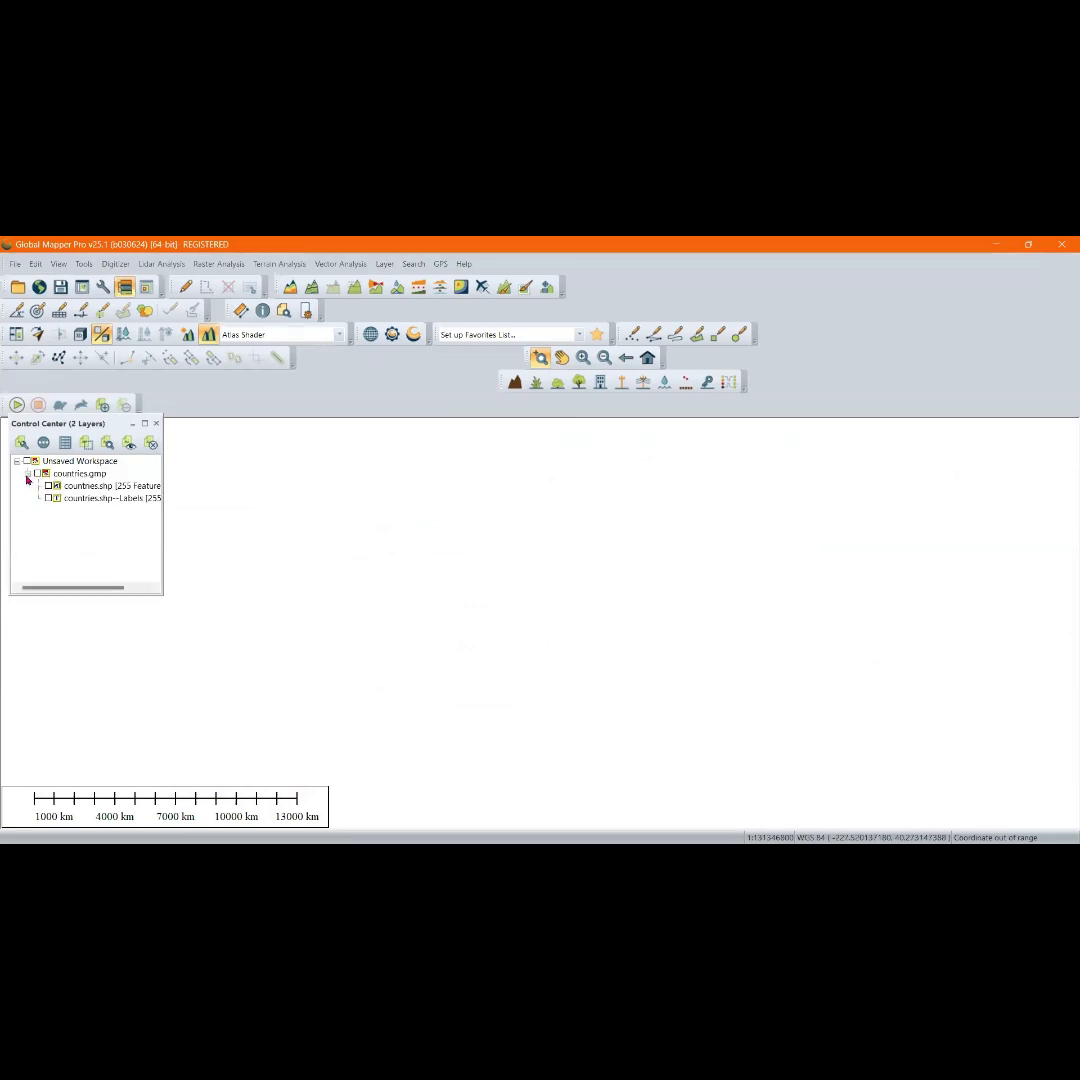
click(48, 486)
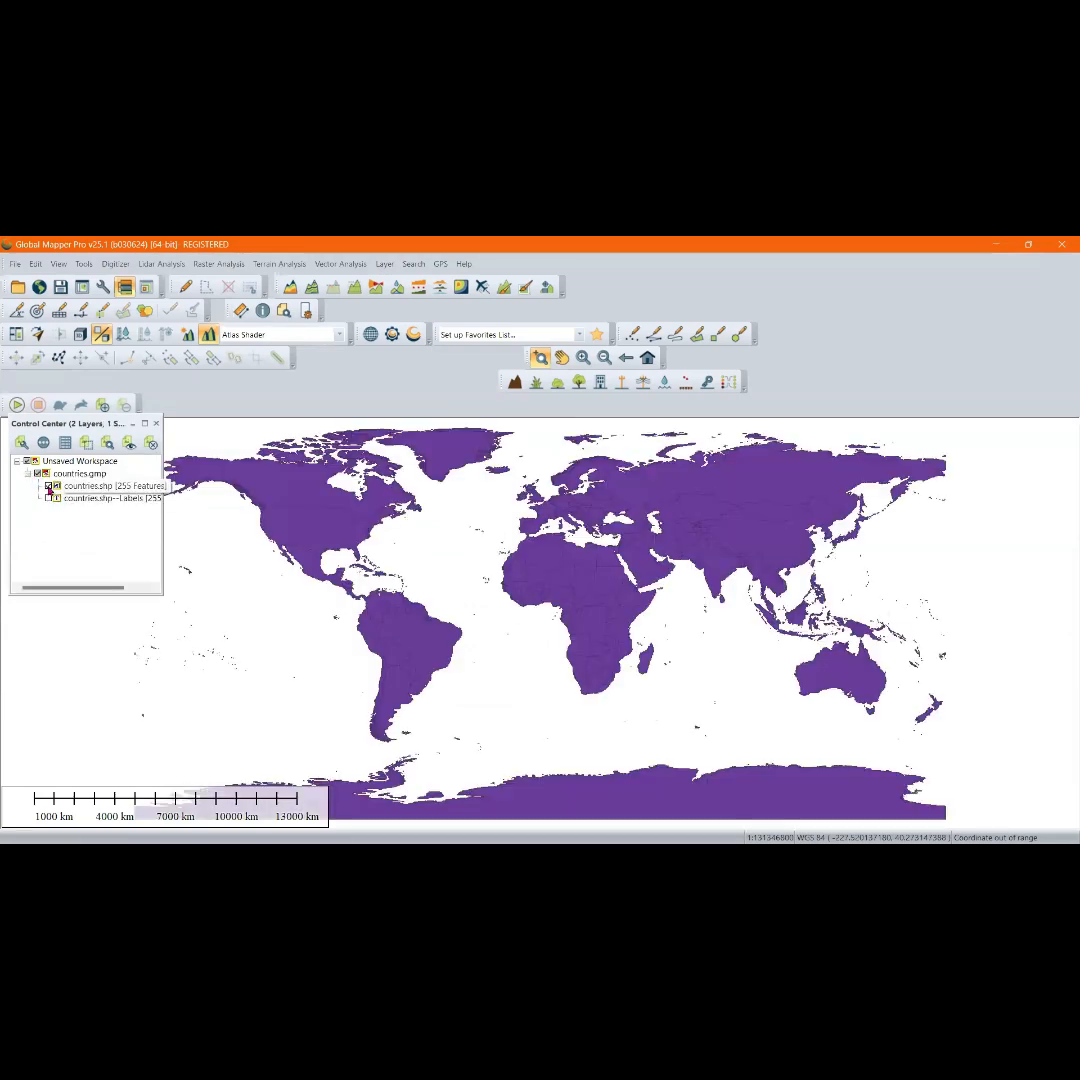
Widen the Control Center to fit the full layer names, and hide the countries.shp layer
click(101, 485)
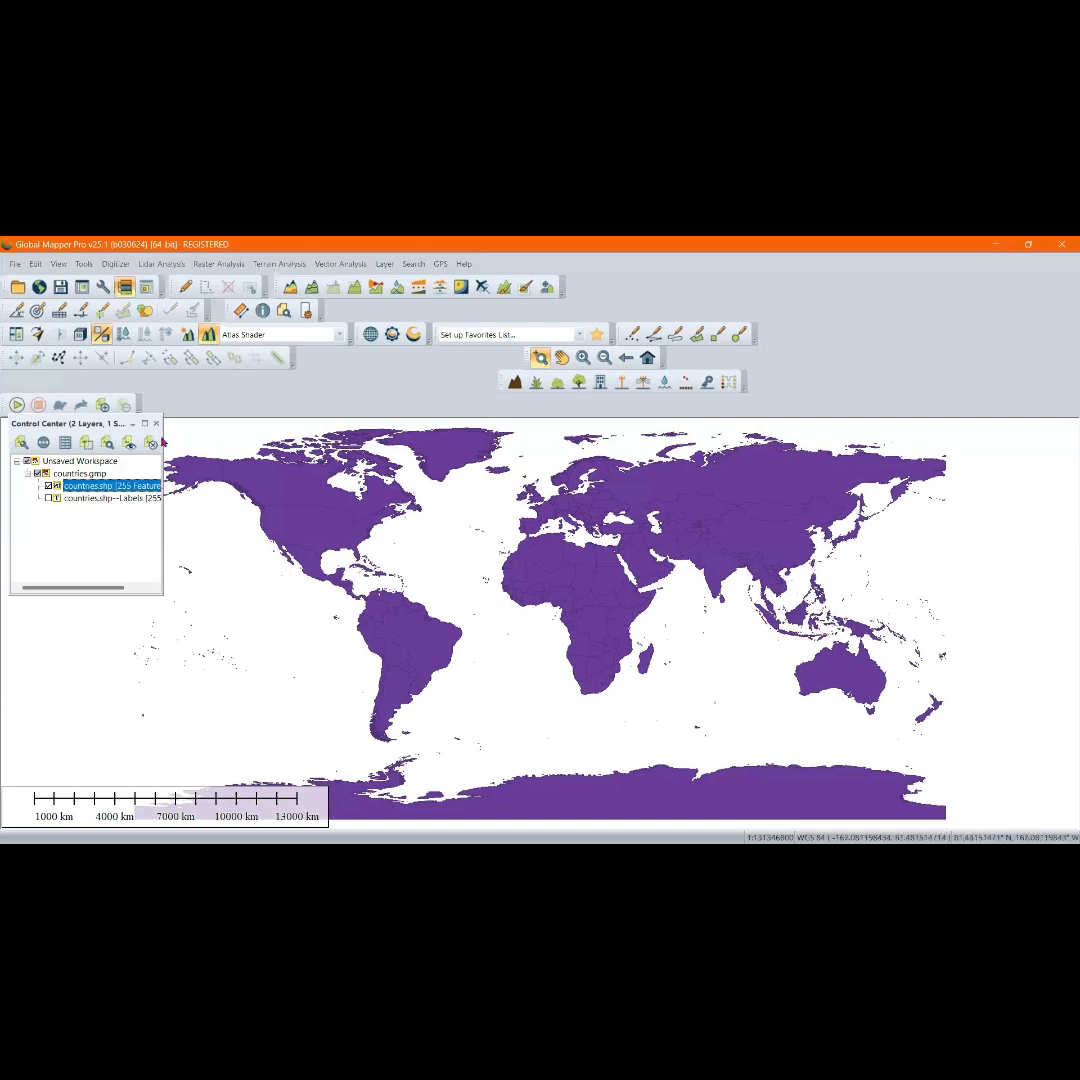
click(154, 442)
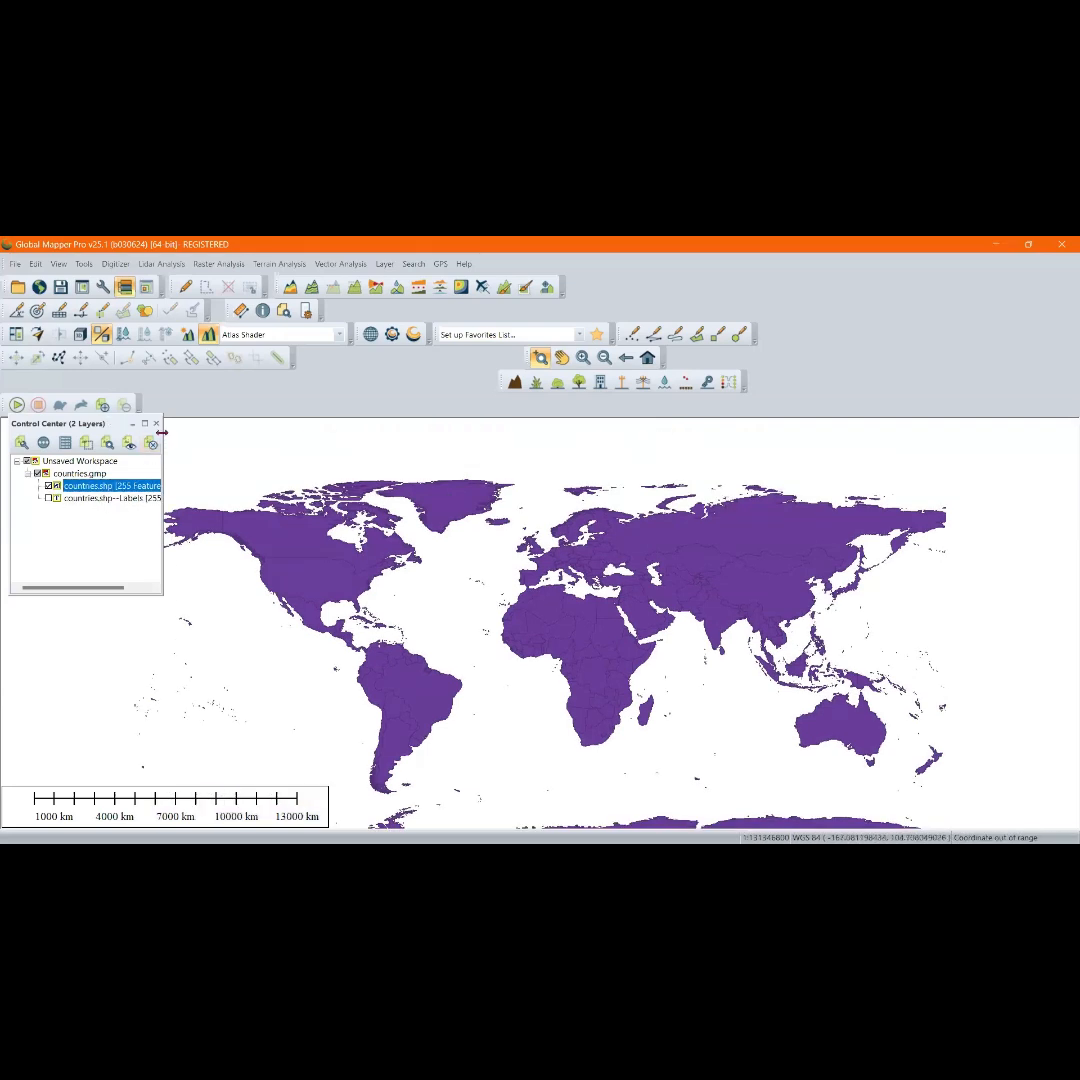
drag(163, 436, 238, 445)
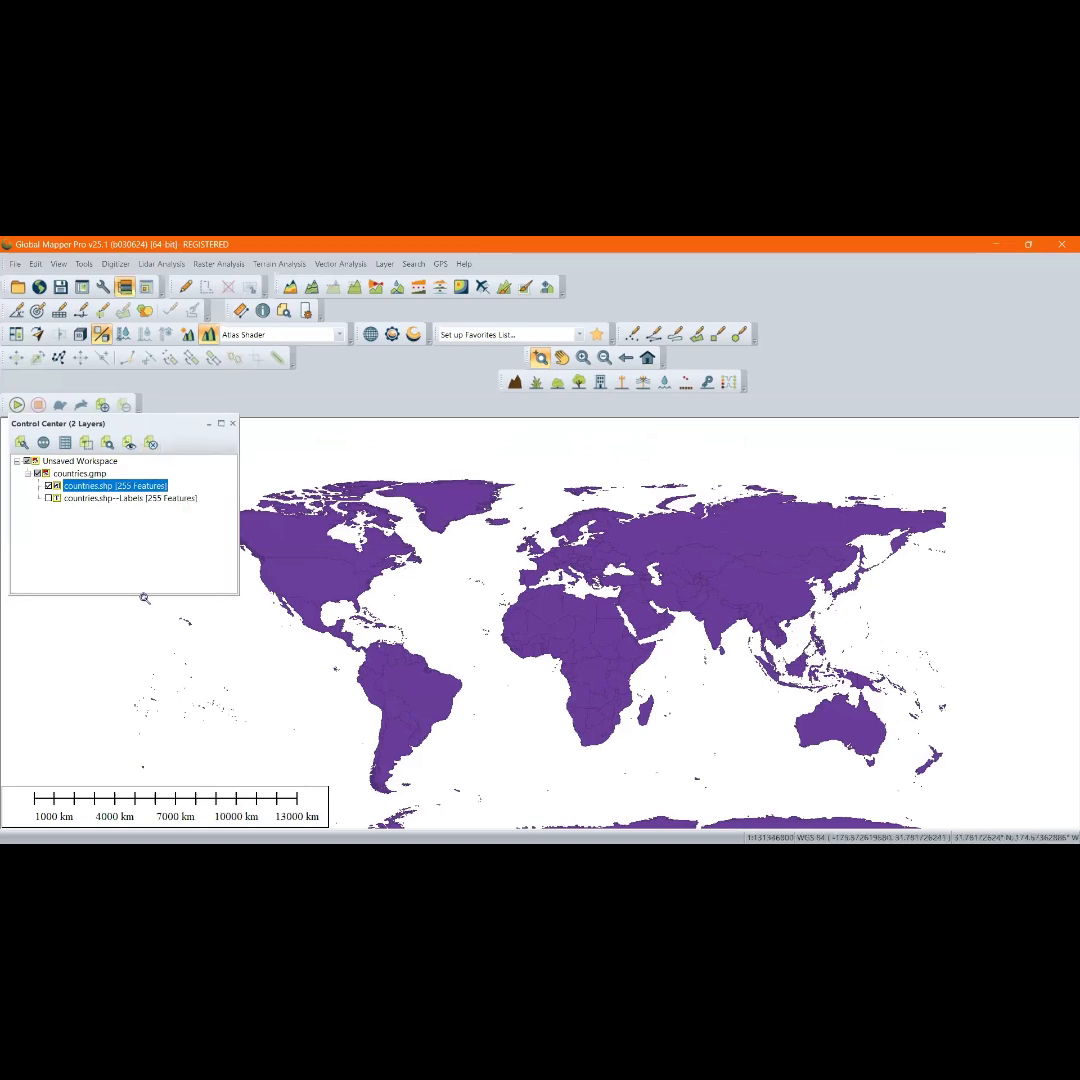
drag(147, 606, 135, 714)
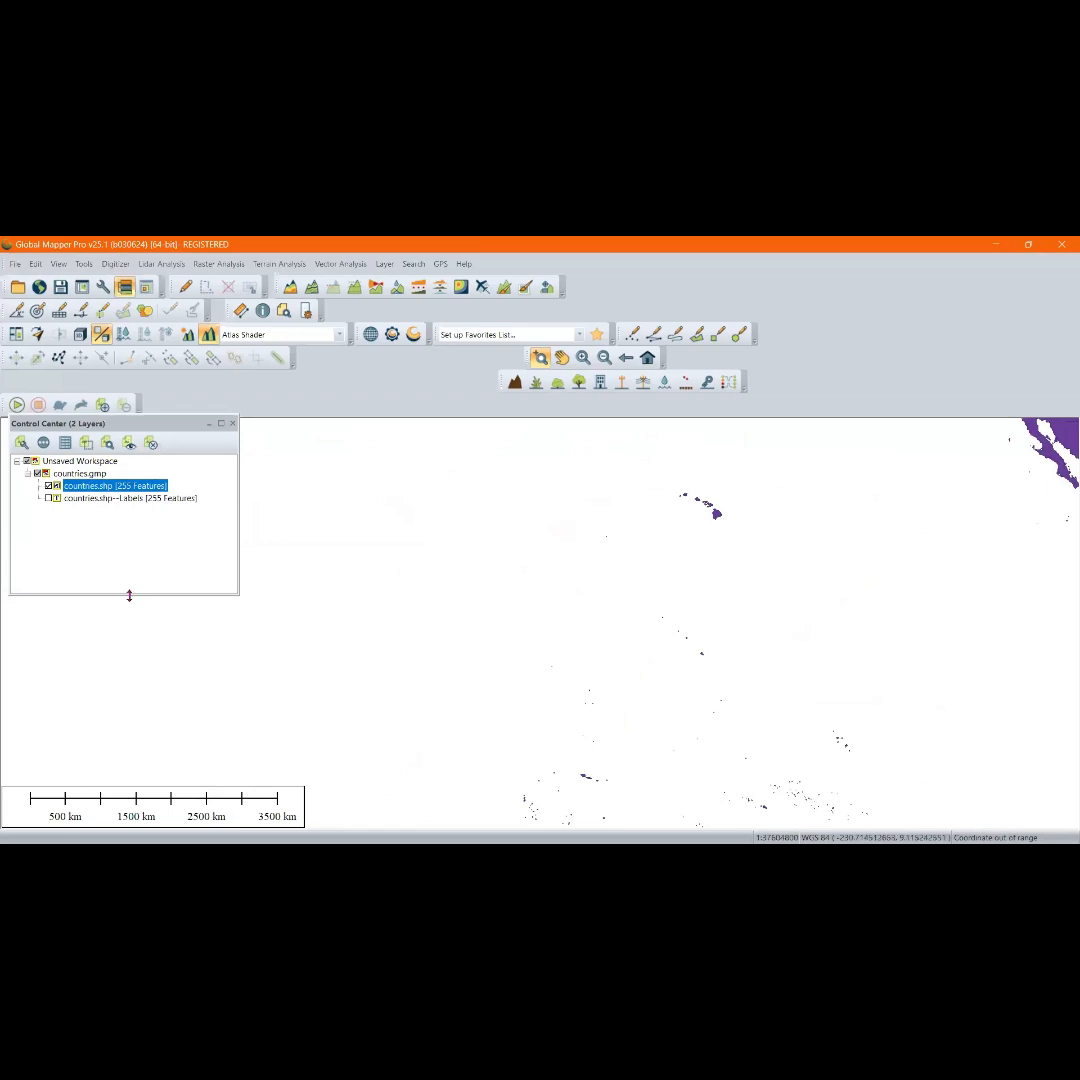
scroll(501, 608, down, 4)
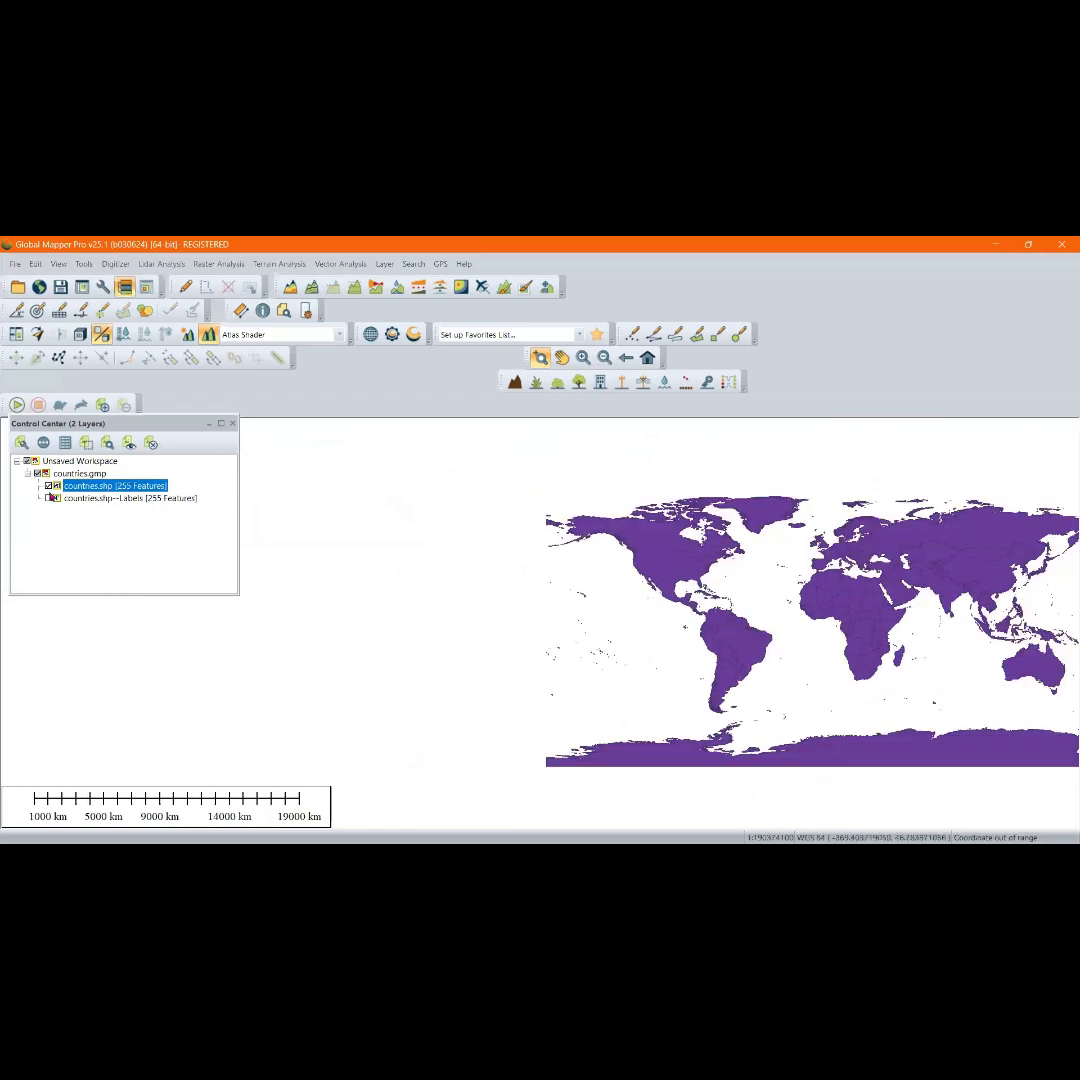
click(48, 485)
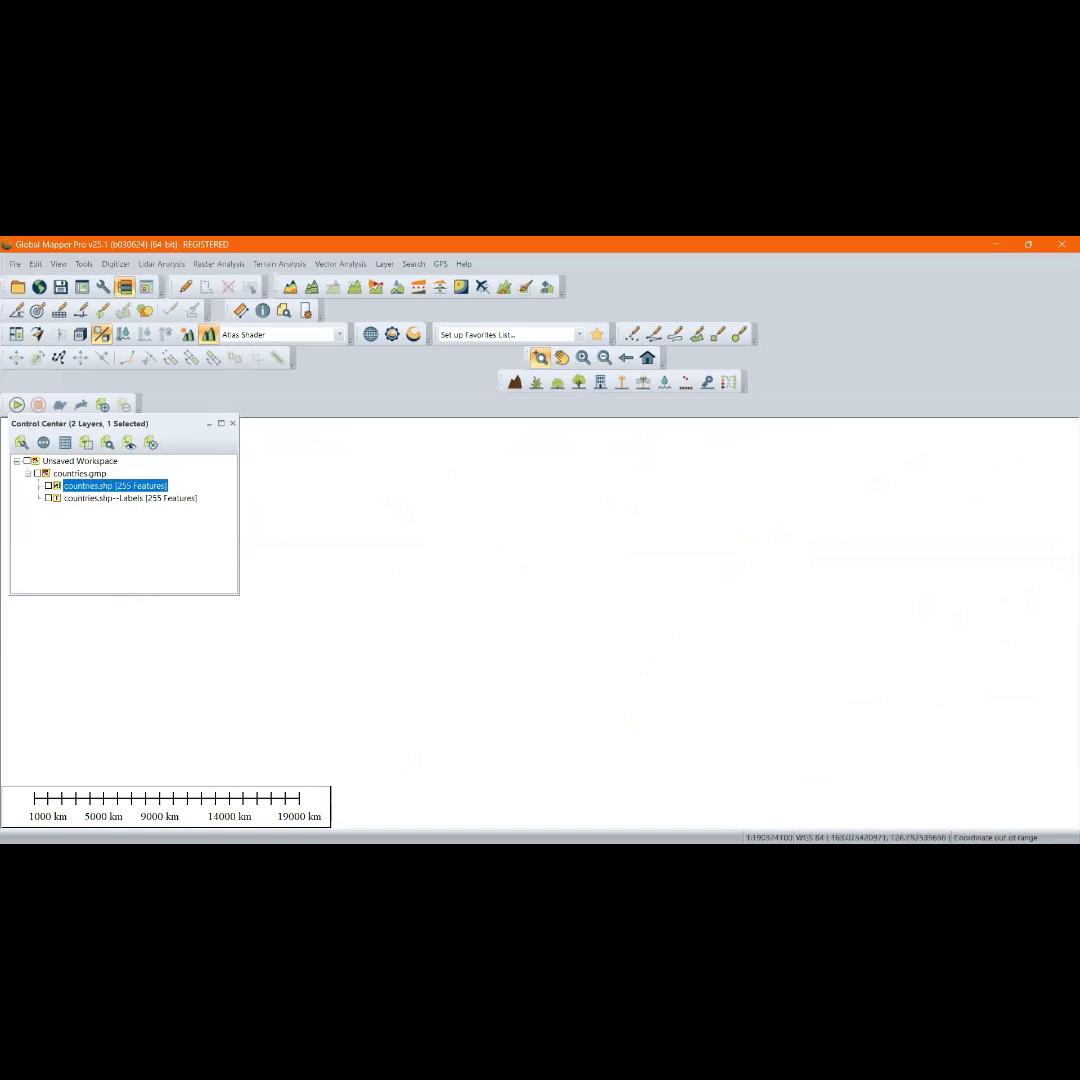
Show the countries.shp layer and its labels layer, switching each off and on again to compare the map
click(48, 485)
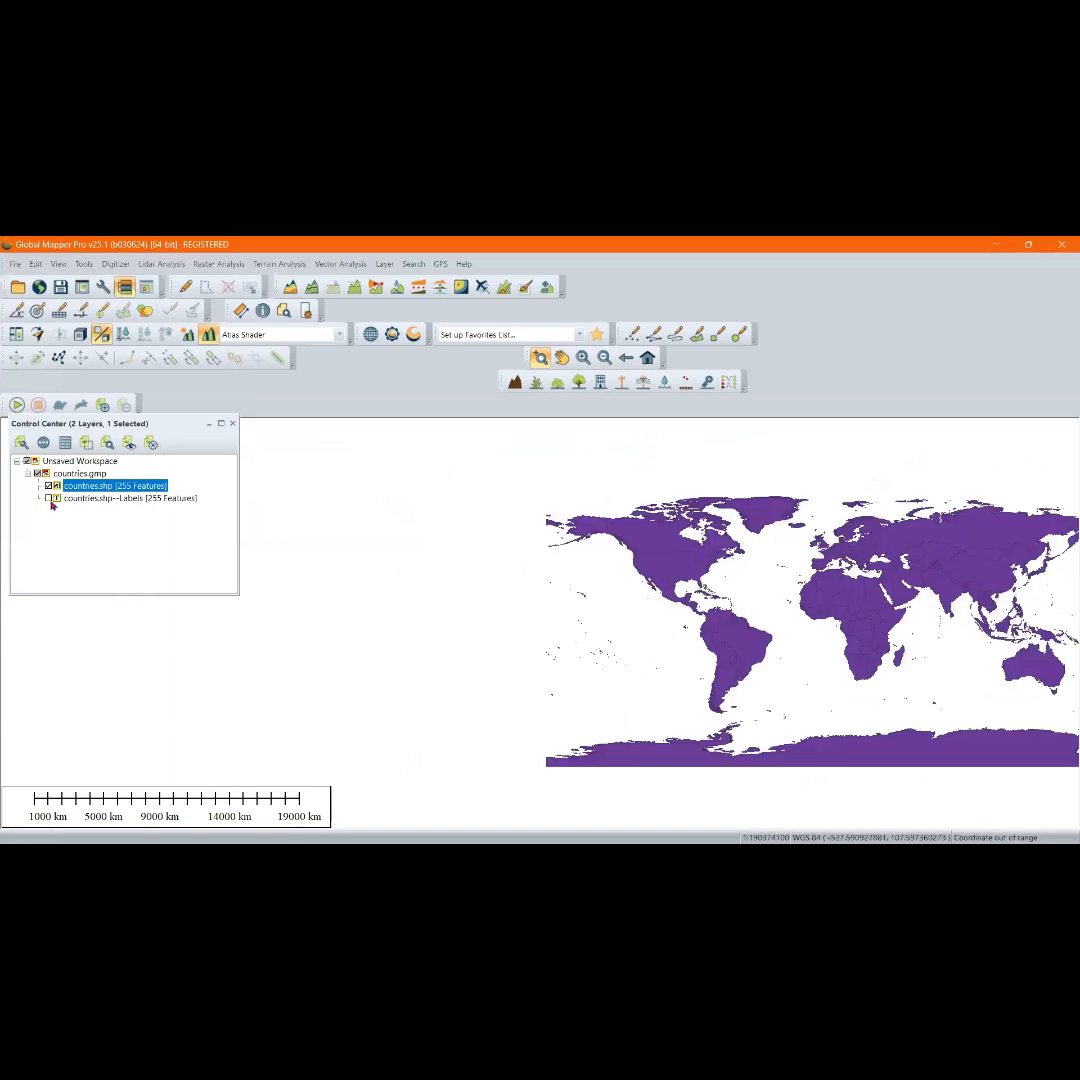
click(48, 497)
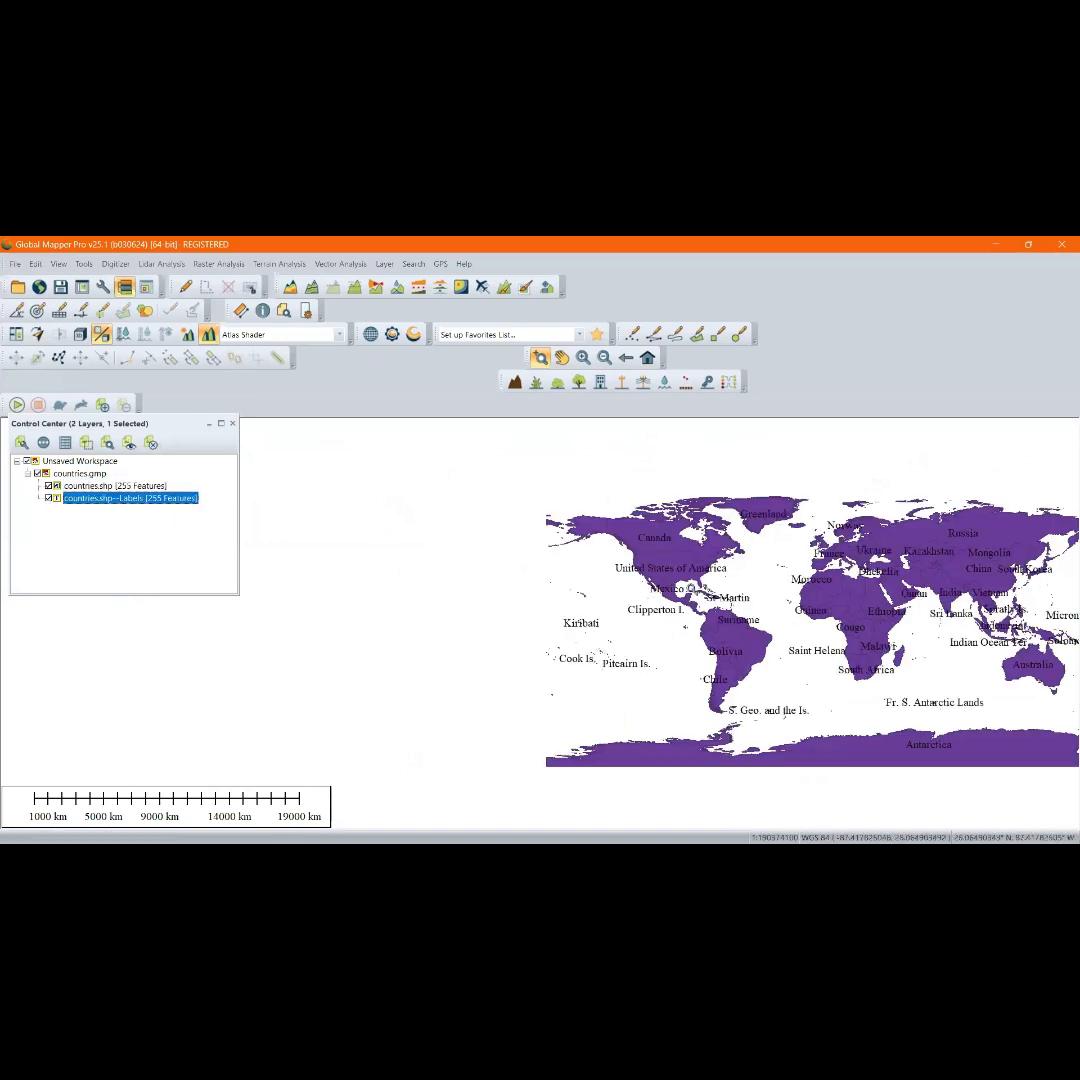
click(48, 498)
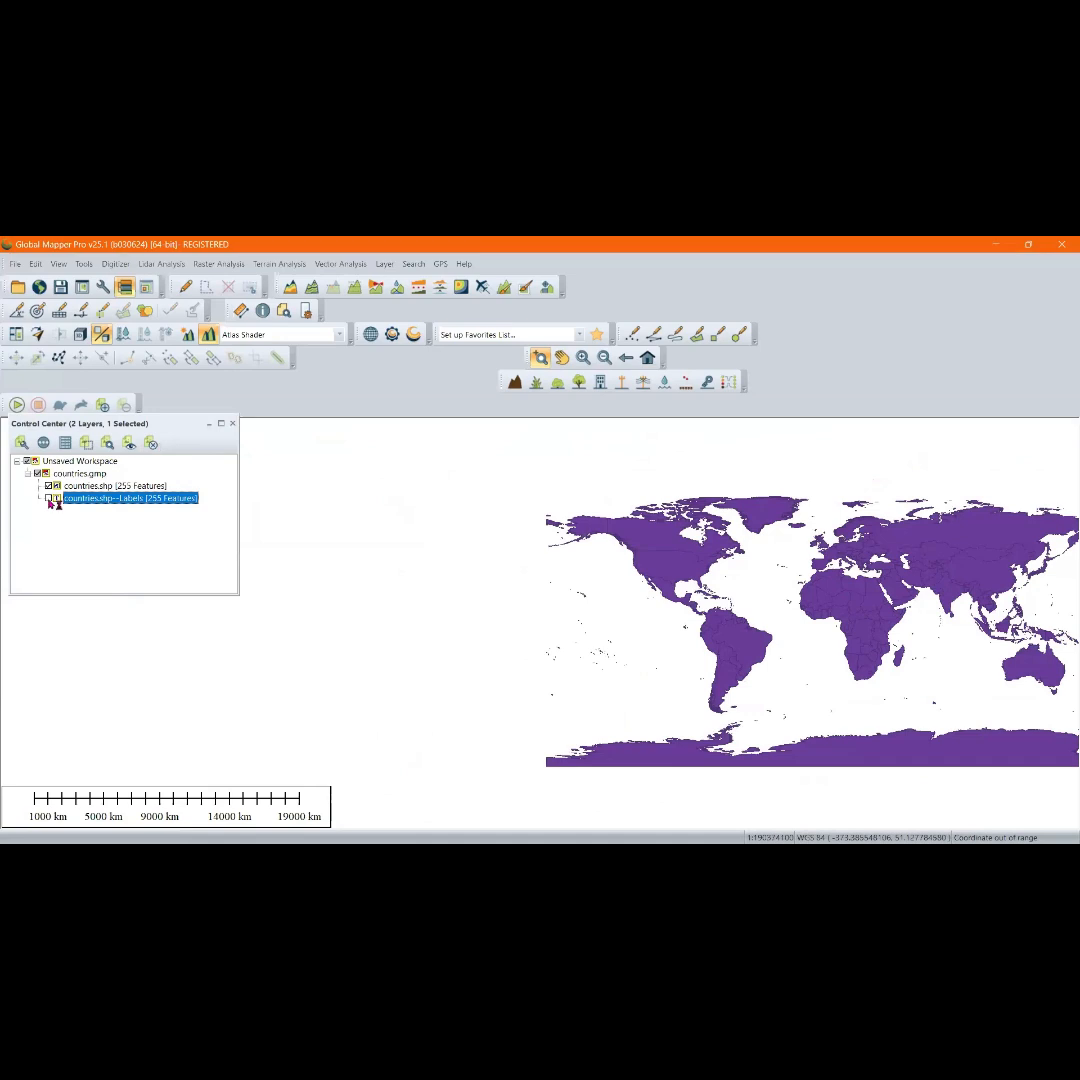
click(48, 498)
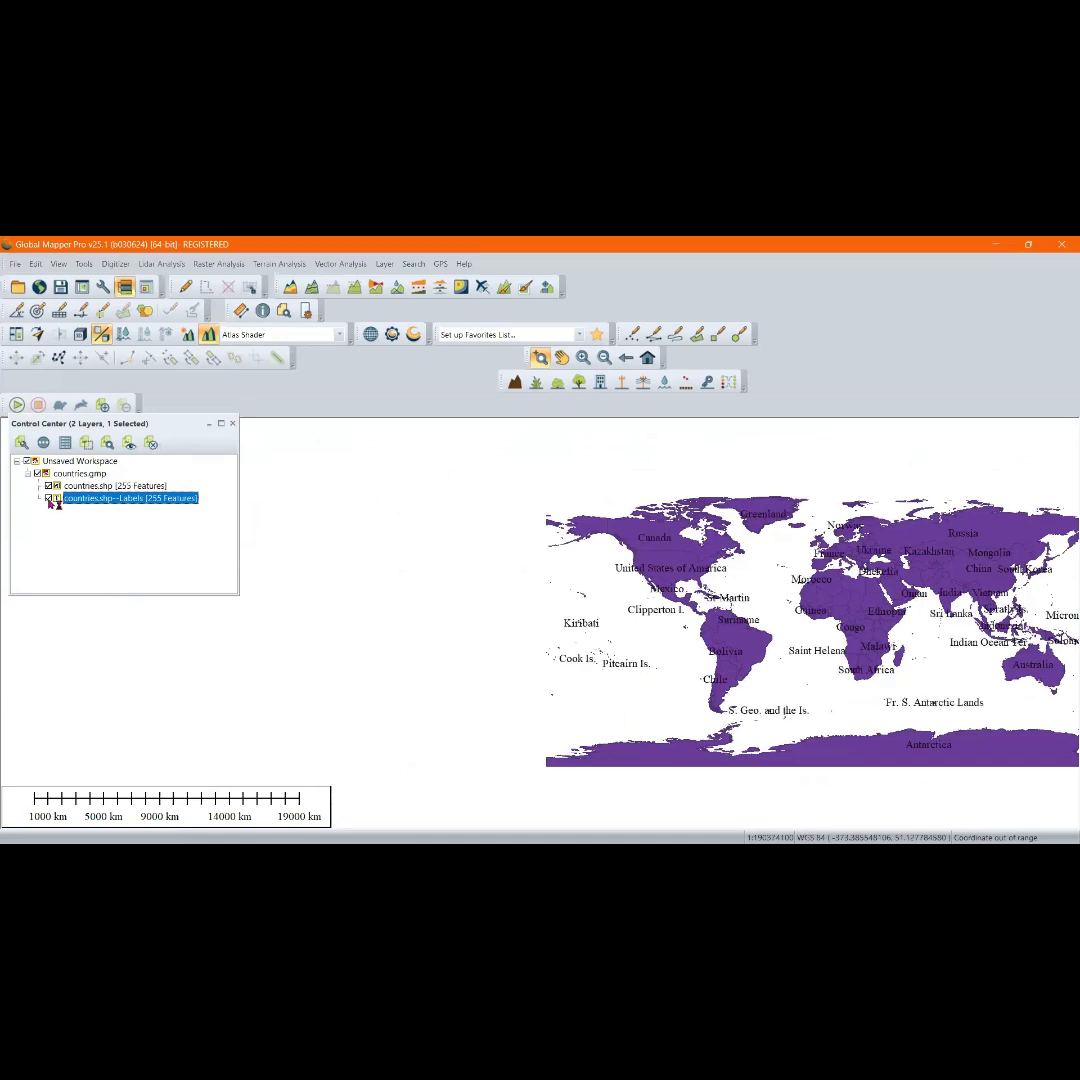
click(48, 486)
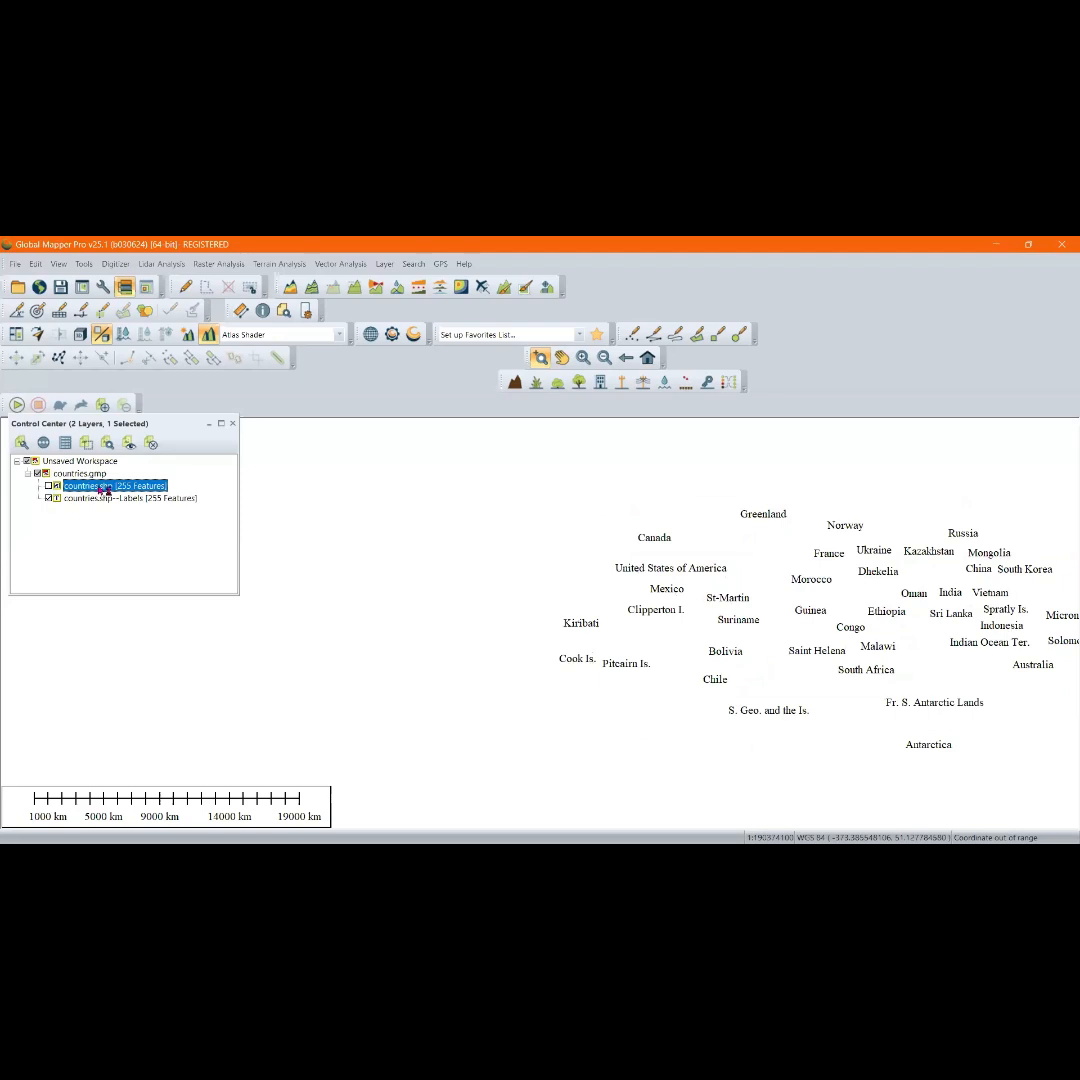
click(48, 486)
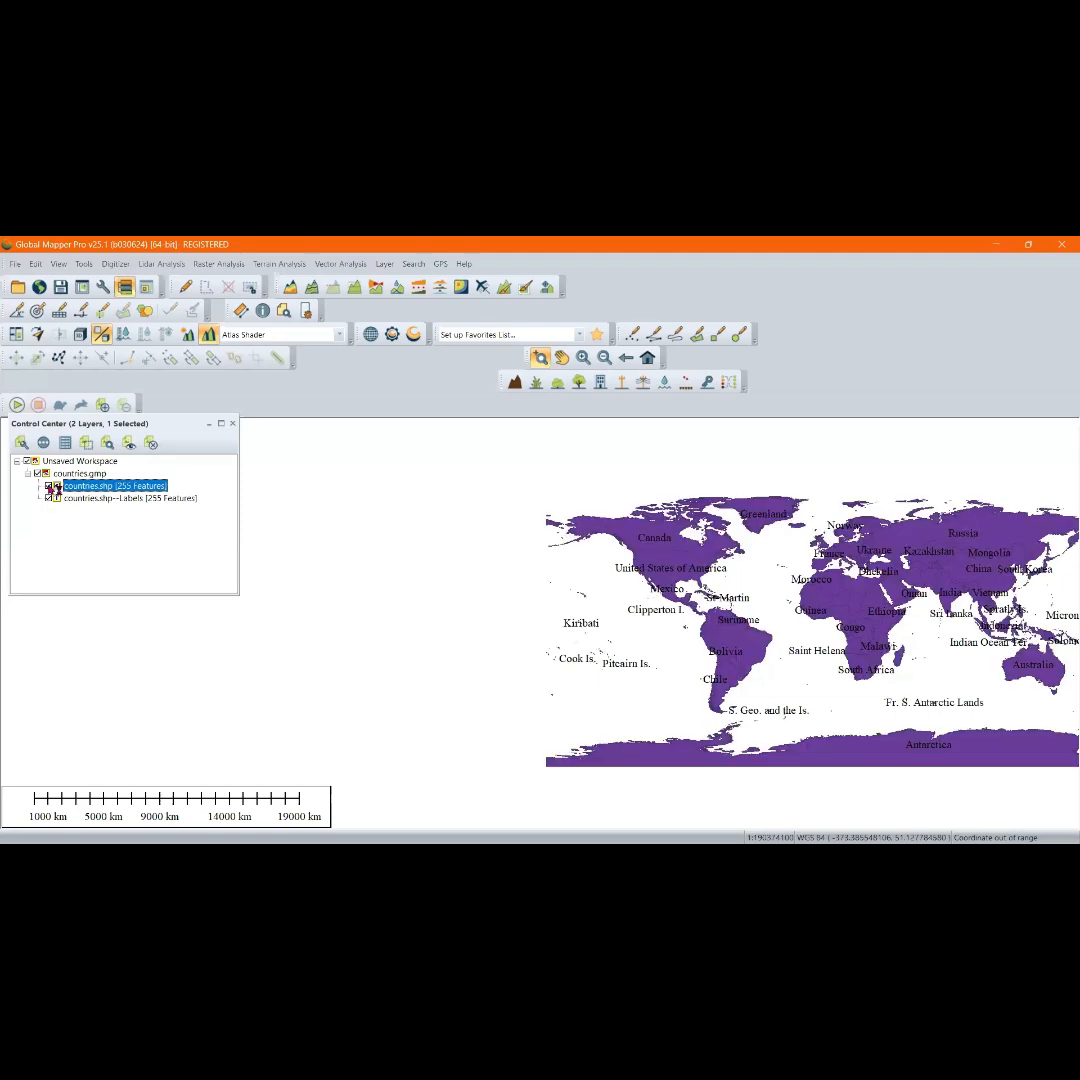
Select the countries.gmp group and the whole Unsaved Workspace, and move the Control Center into the corner of the map
click(92, 475)
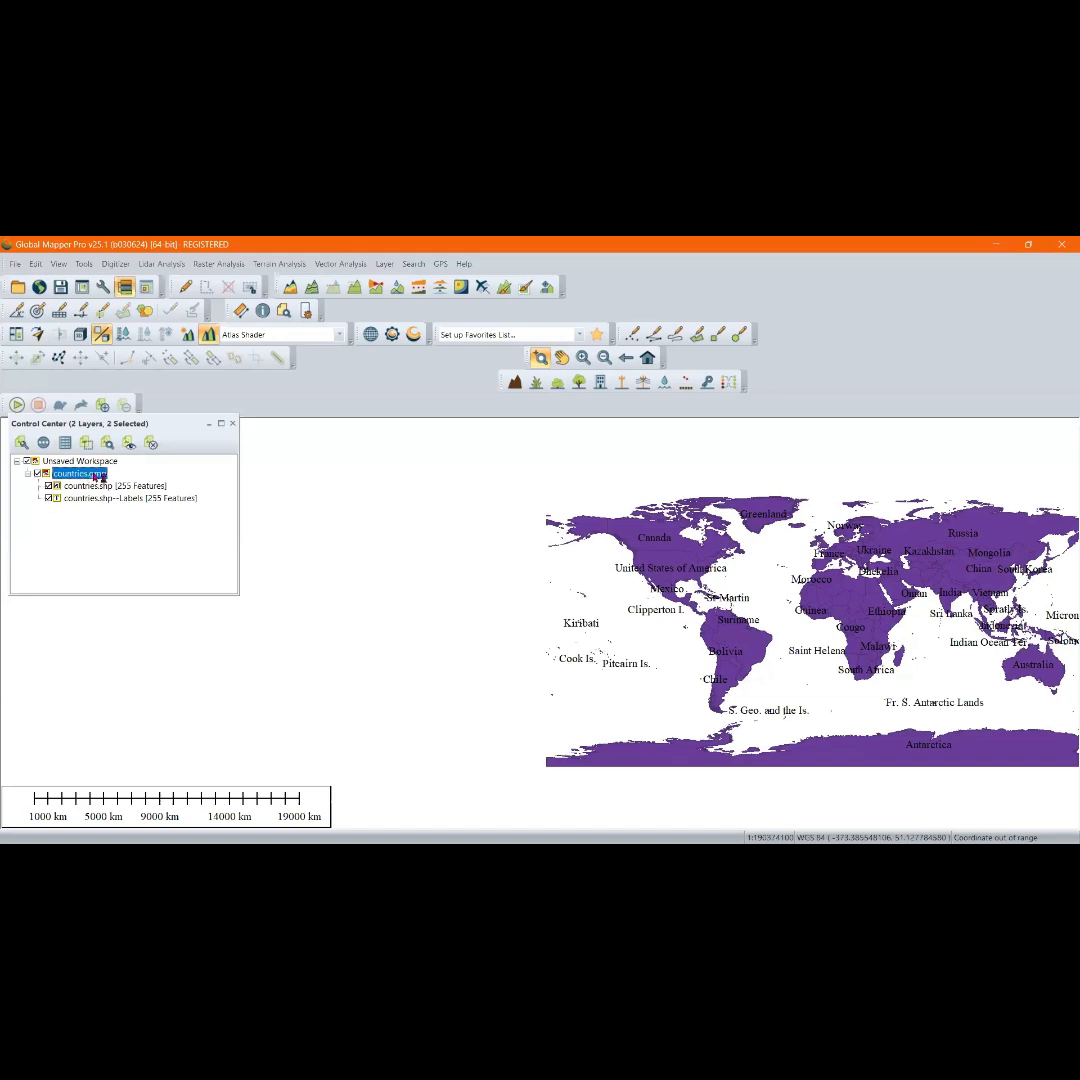
click(100, 465)
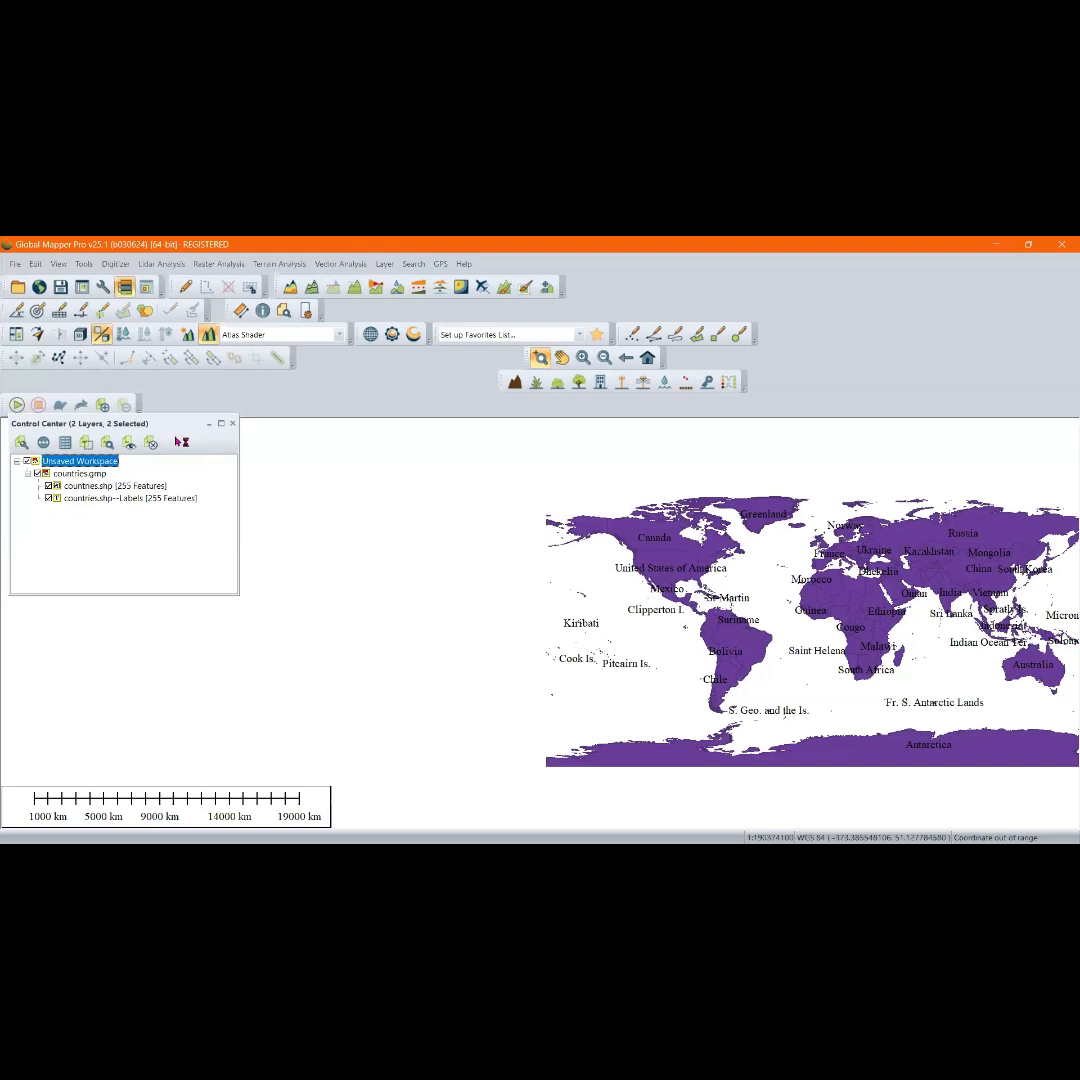
mouse_move(171, 425)
mouse_down()
mouse_move(158, 445)
mouse_move(161, 429)
mouse_up()
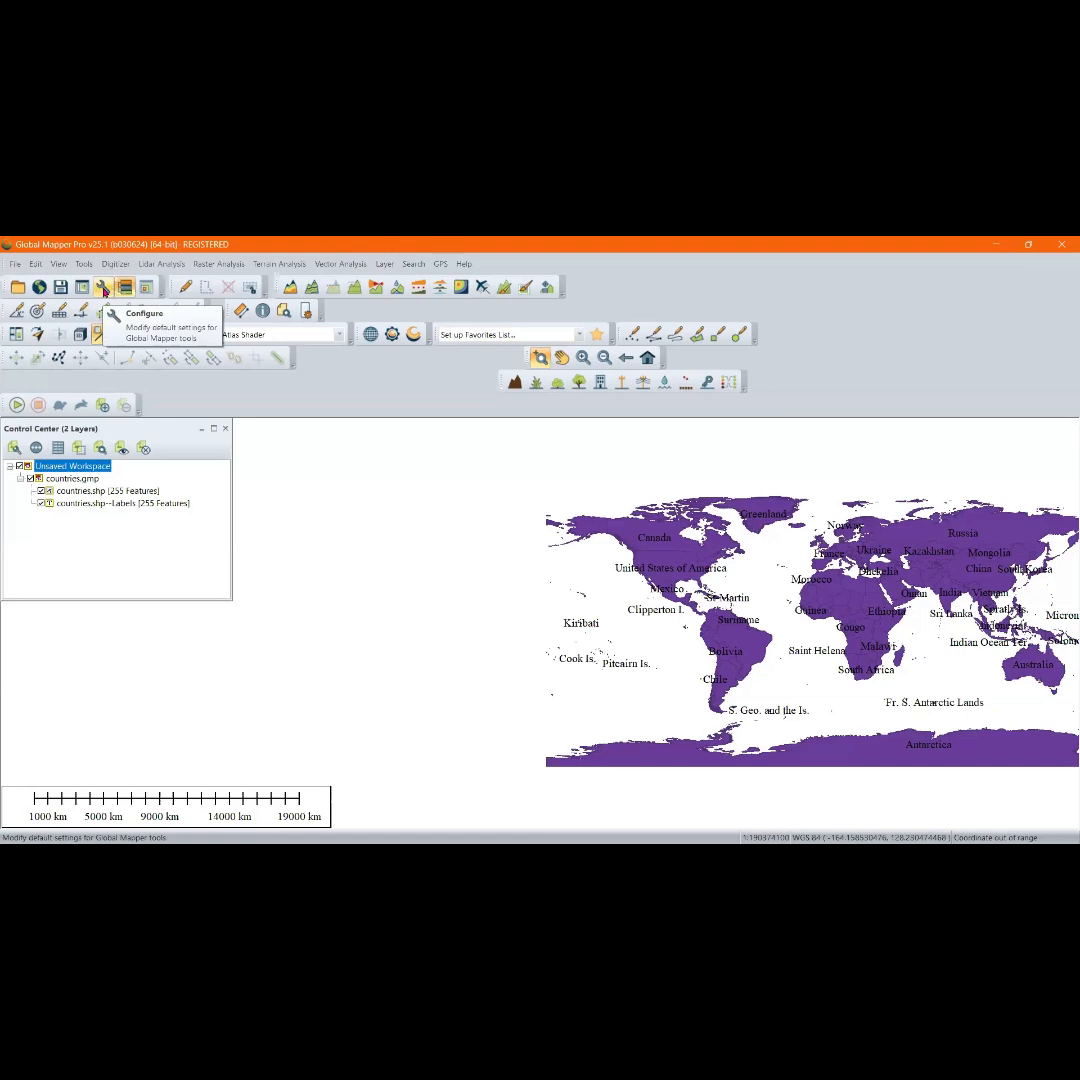
Look at the online data source selection and the data file opening dialog, closing both without loading anything
click(39, 289)
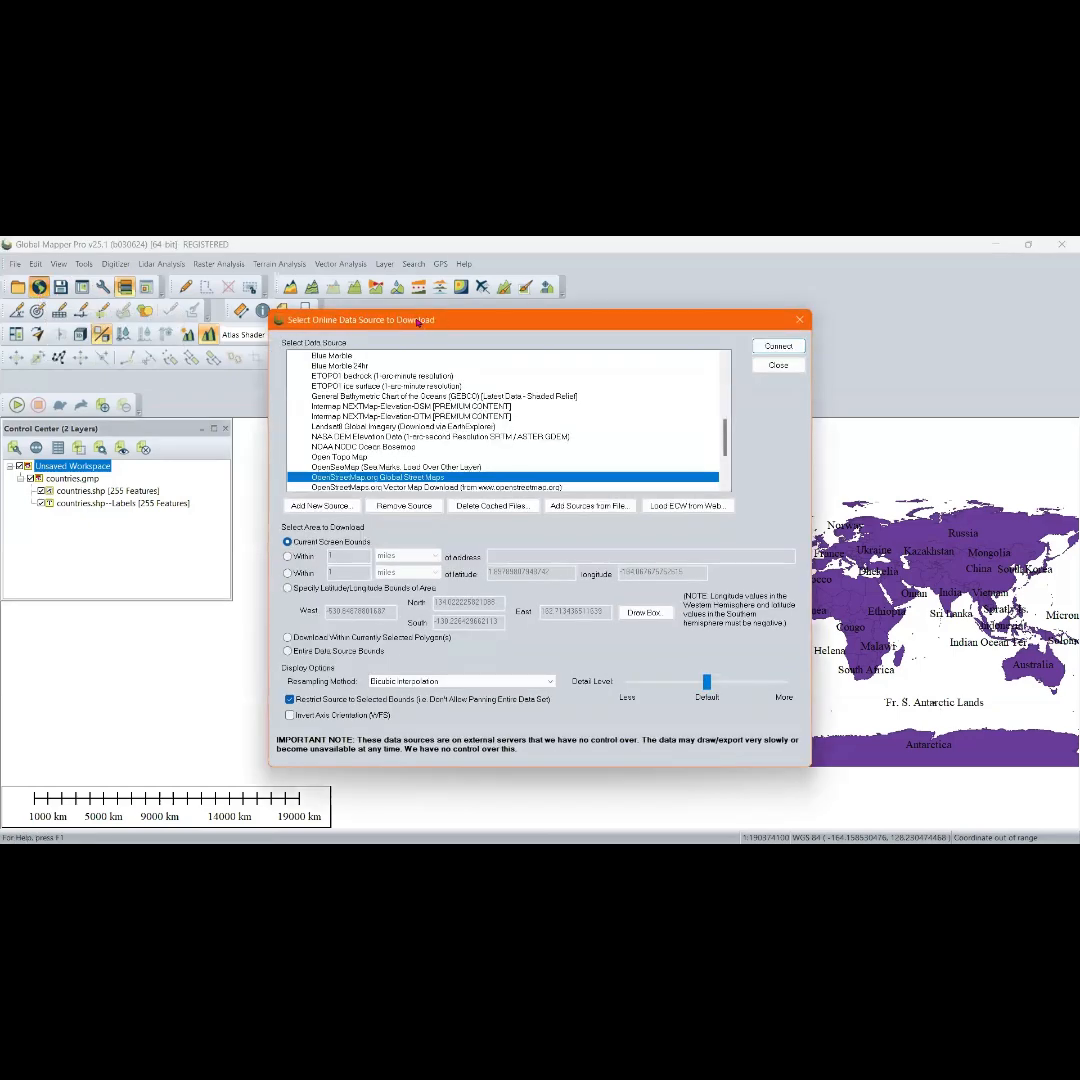
click(800, 321)
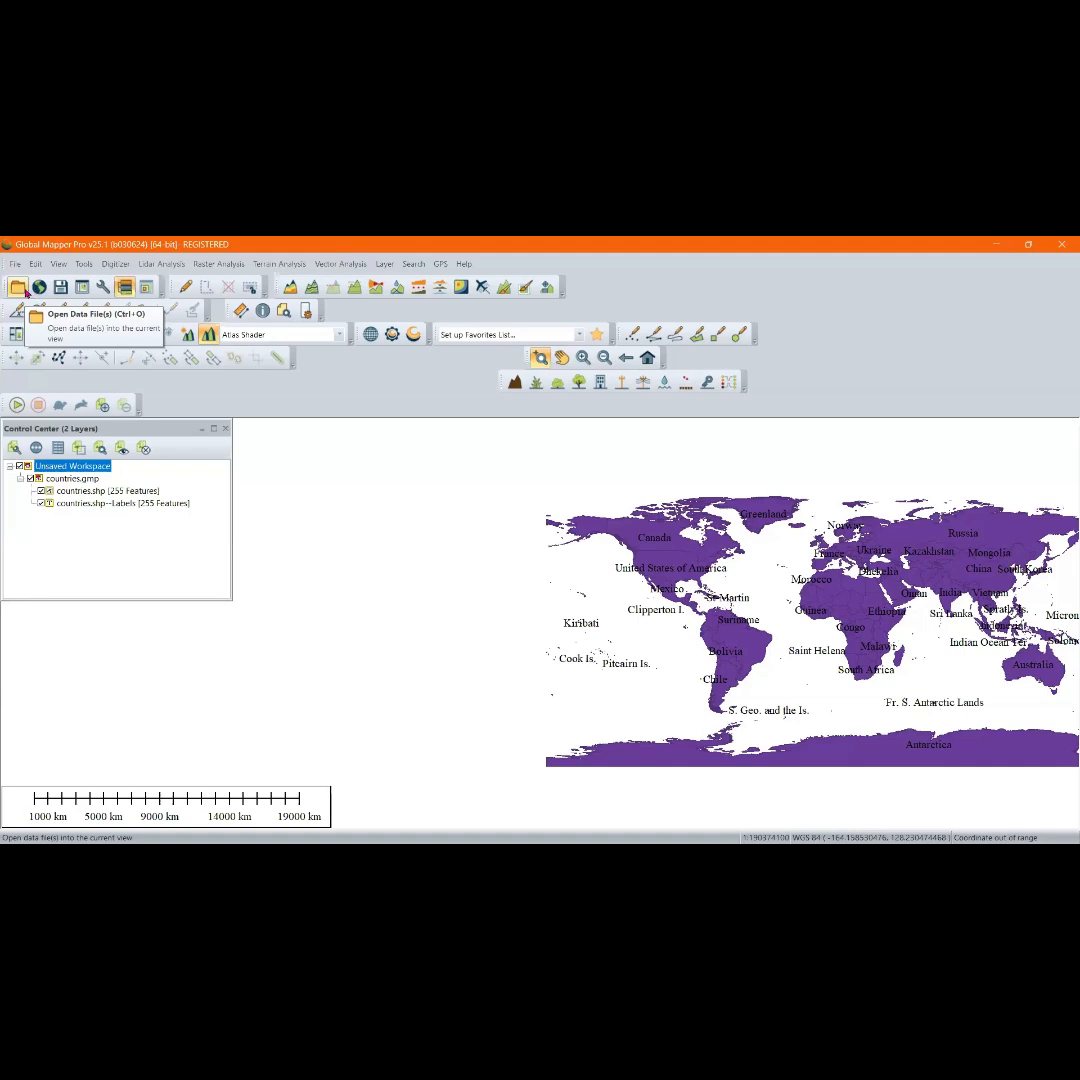
click(25, 290)
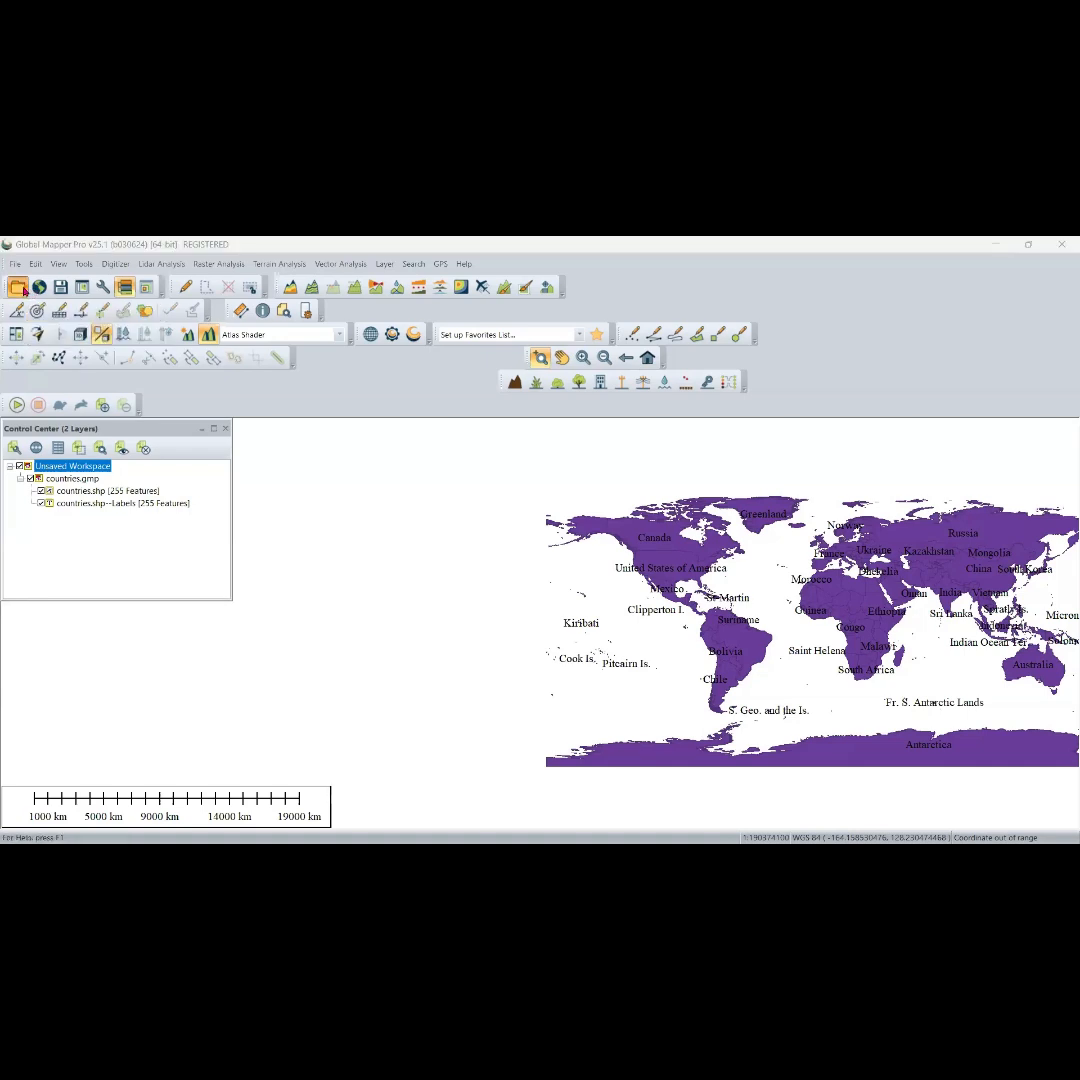
click(525, 264)
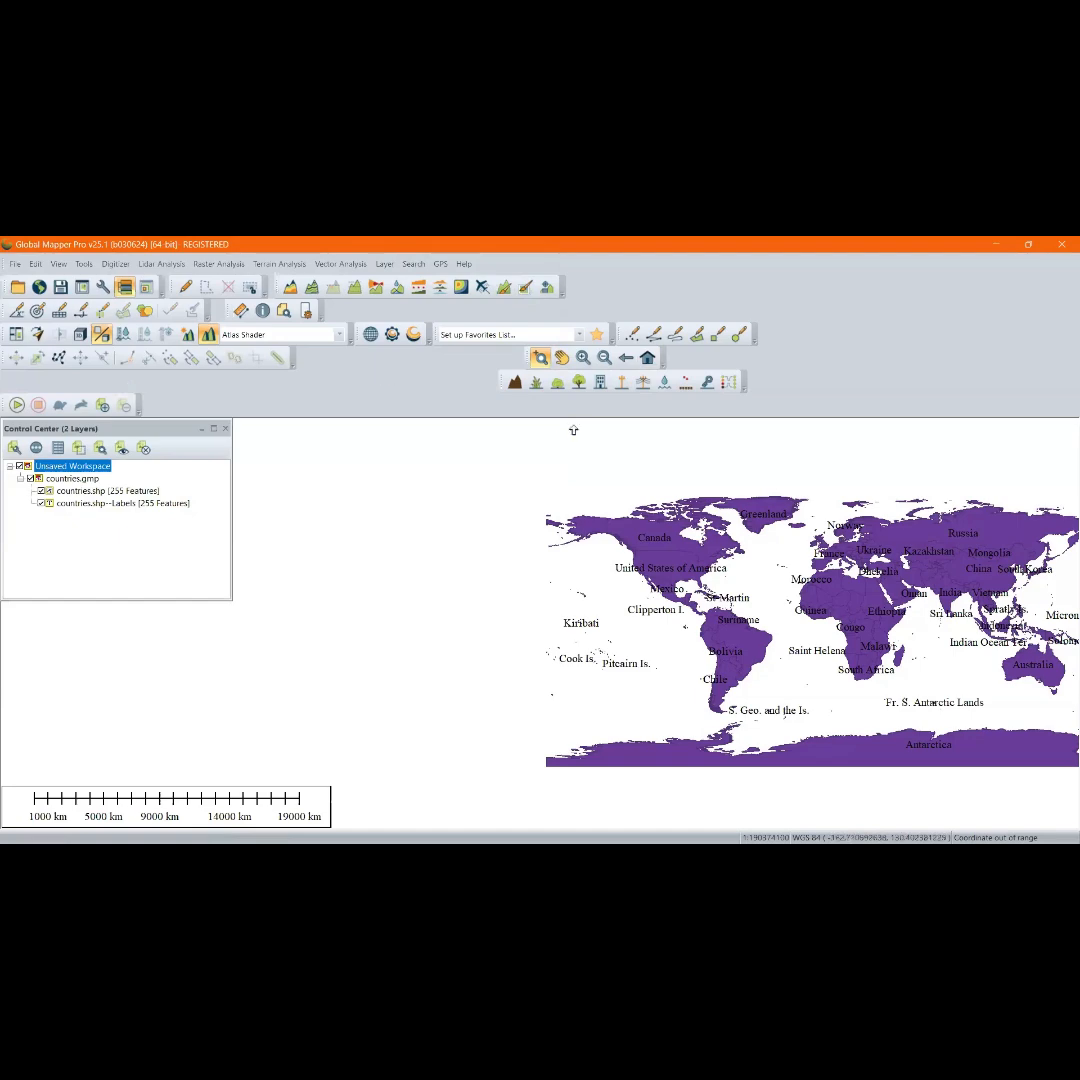
Zoom in on the world map and examine the vector analysis, GPS, general tool, lidar analysis and terrain analysis commands
scroll(451, 639, down, 3)
scroll(593, 646, up, 4)
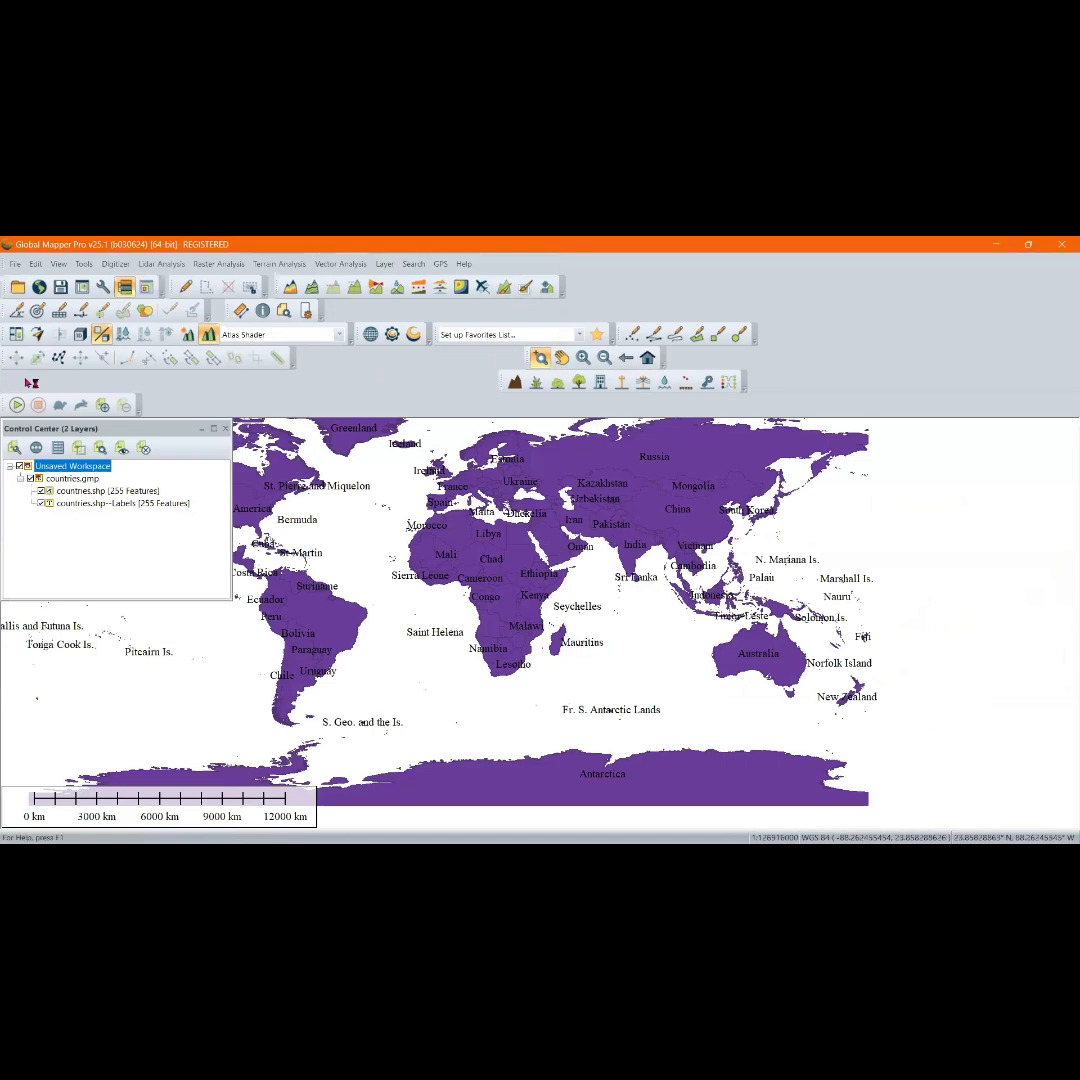
click(15, 264)
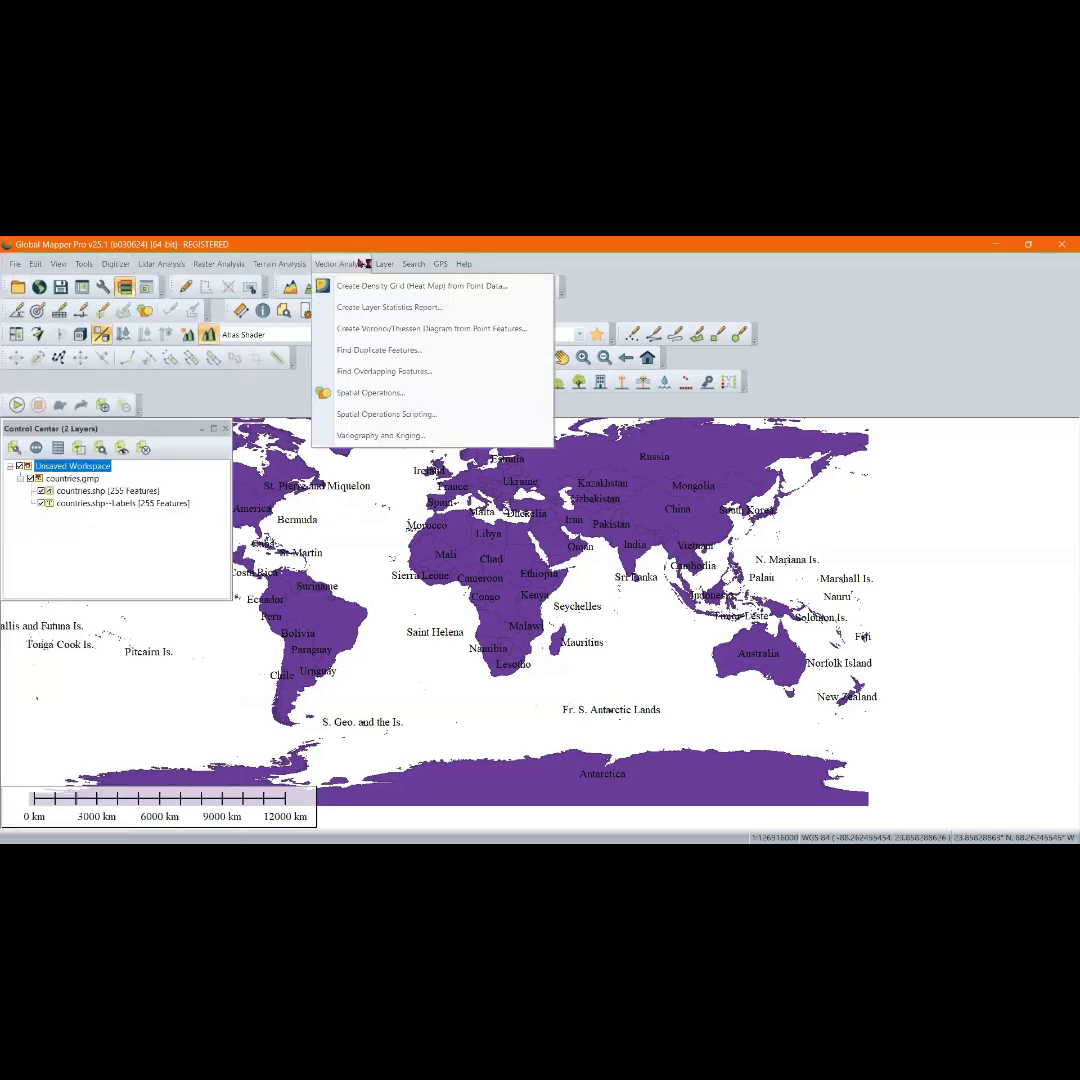
mouse_move(490, 270)
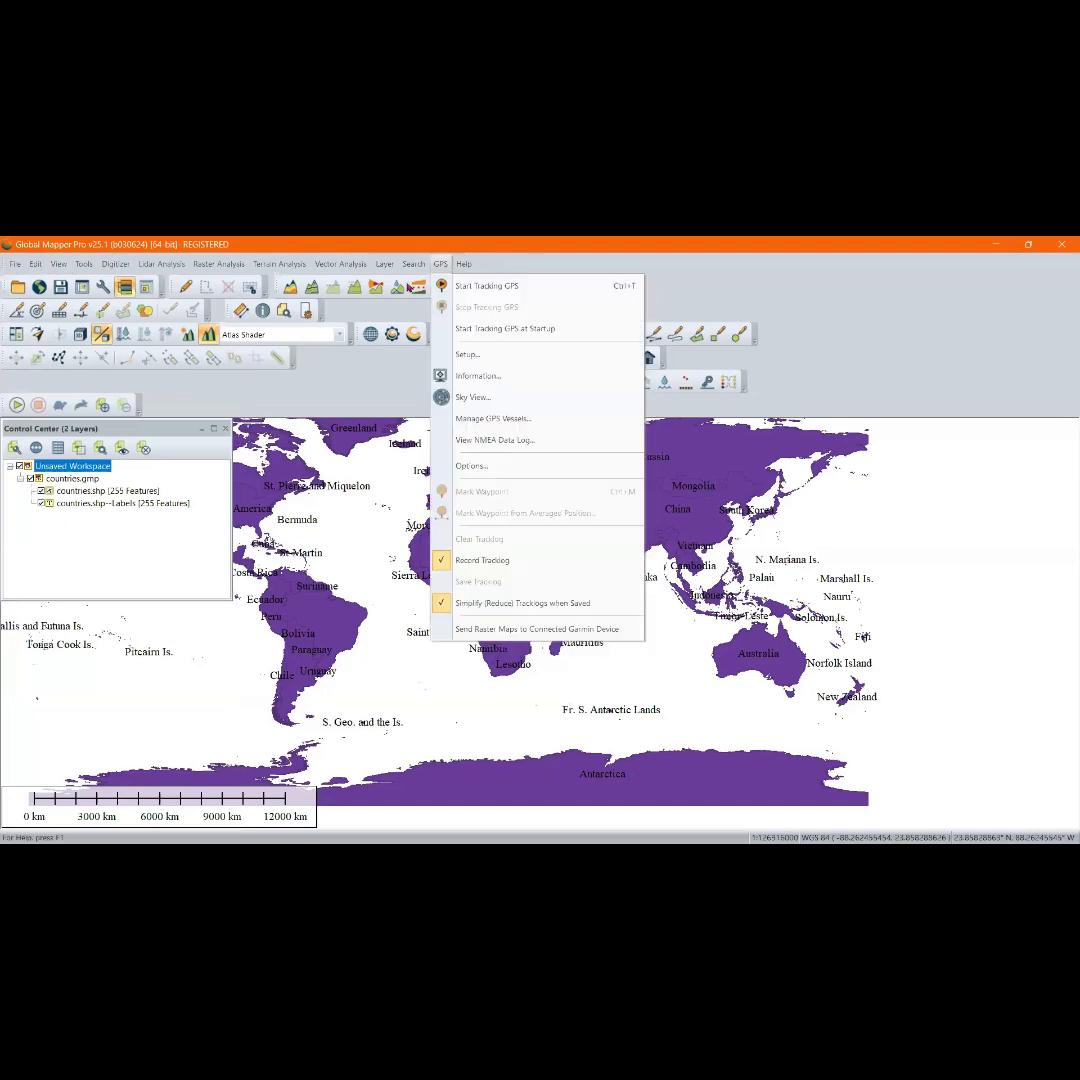
mouse_move(68, 272)
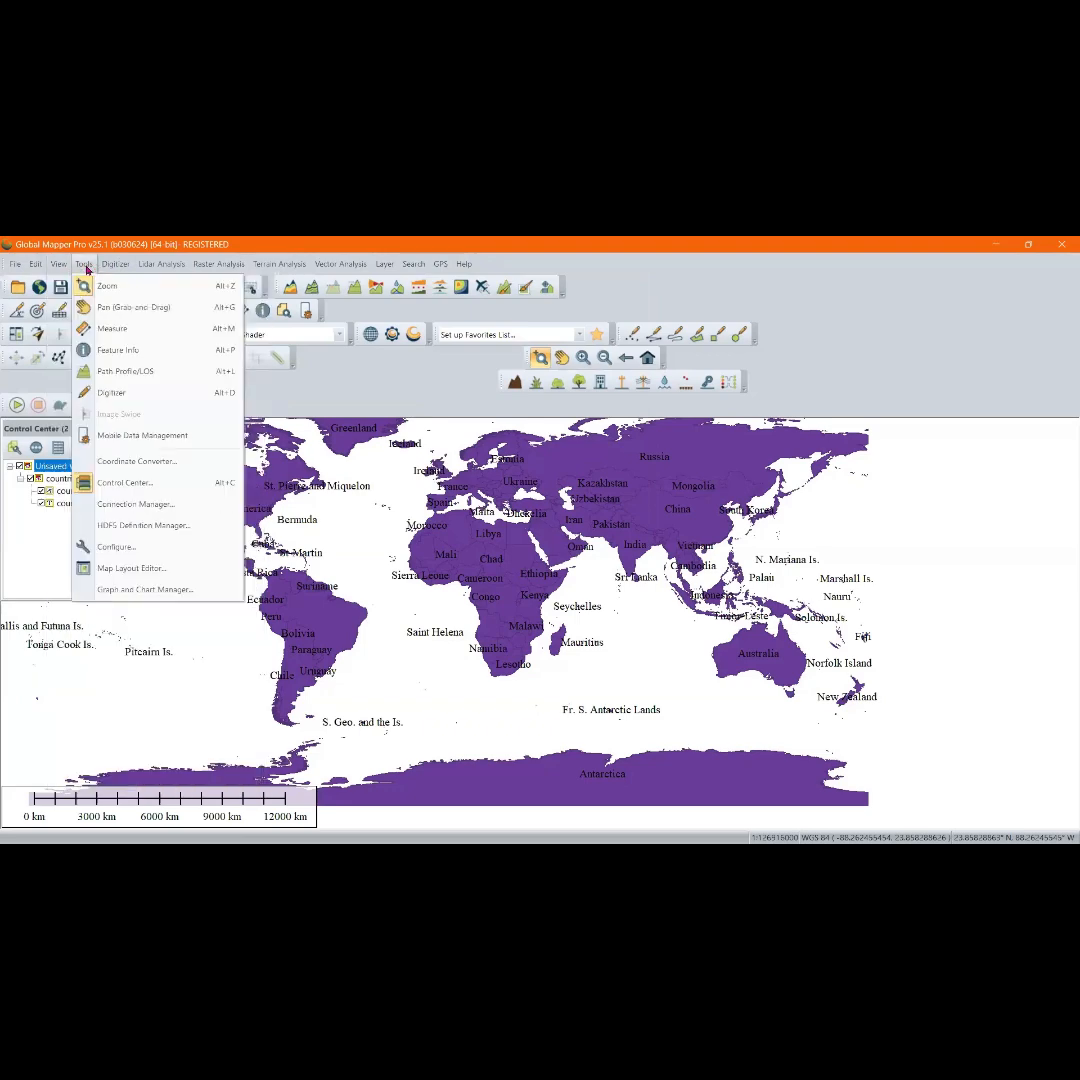
mouse_move(160, 266)
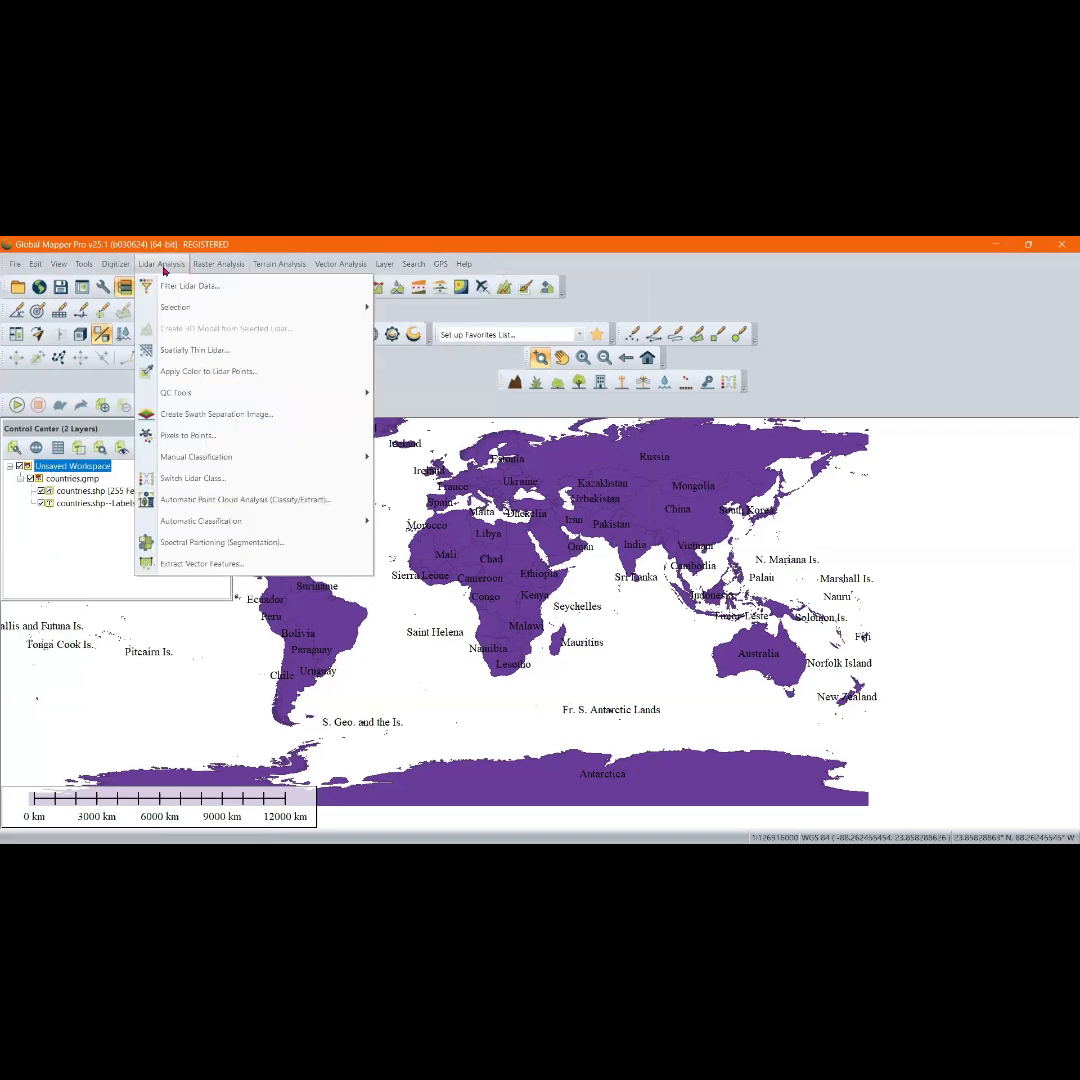
mouse_move(292, 266)
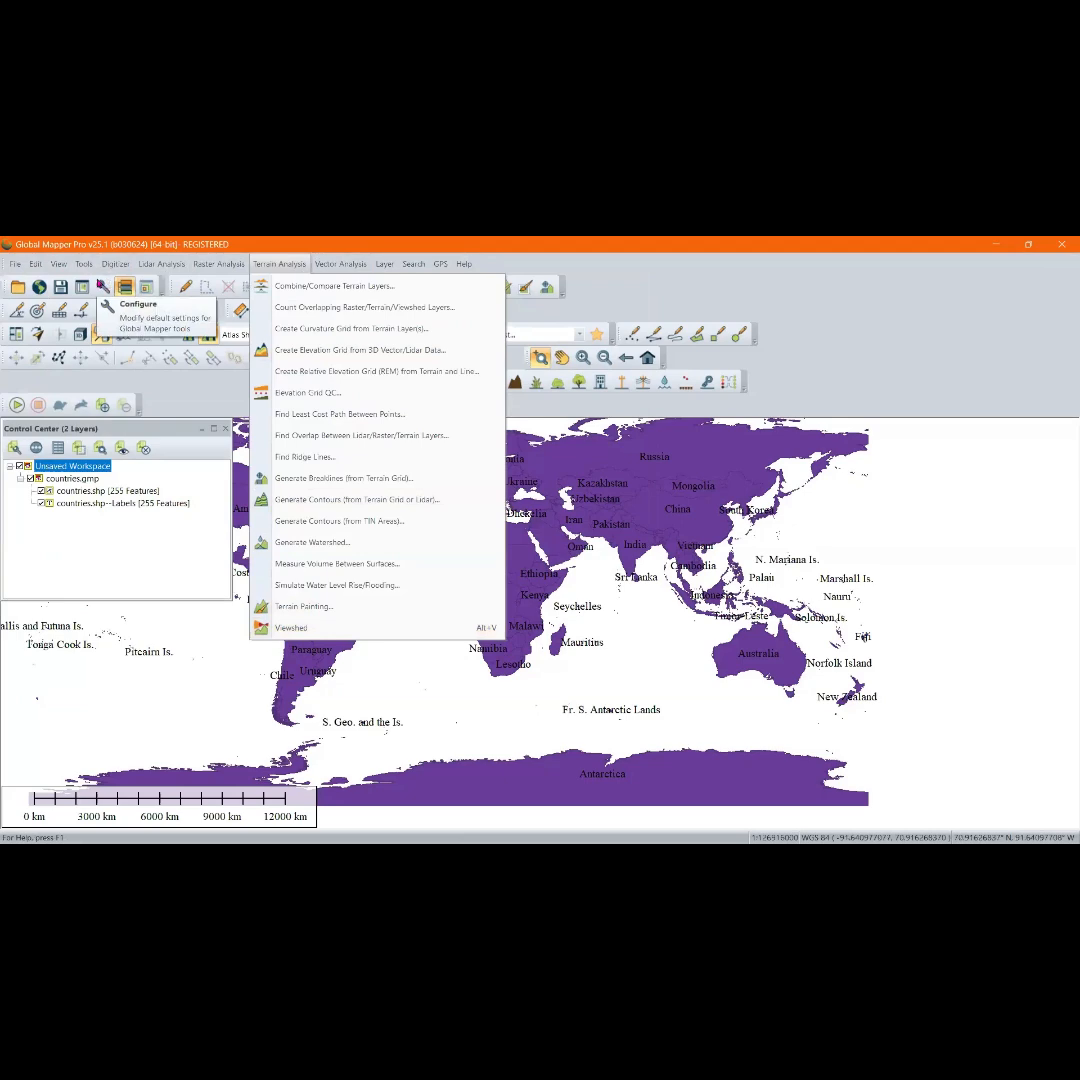
Unload all the loaded data and load the default data again
click(17, 267)
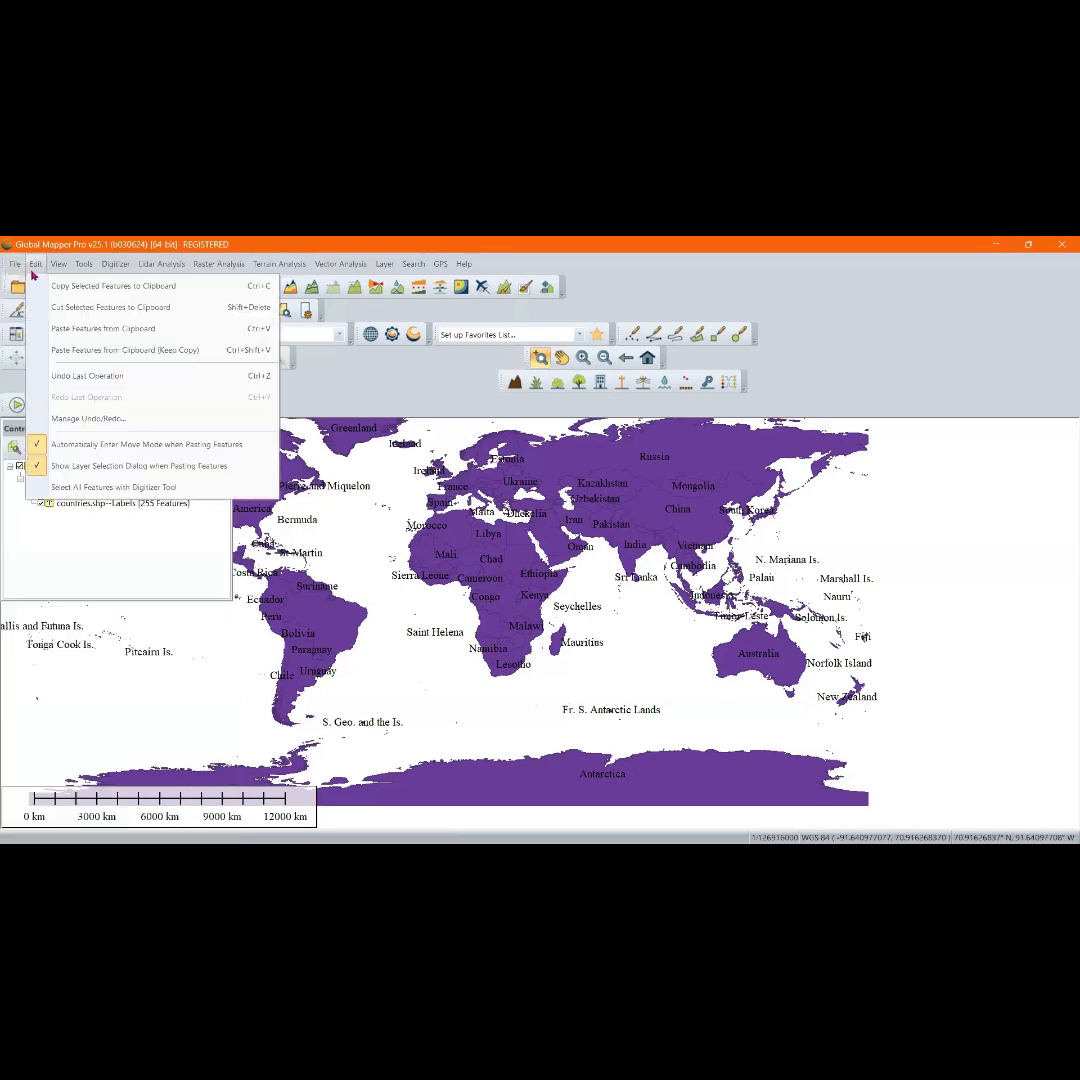
click(17, 269)
click(17, 268)
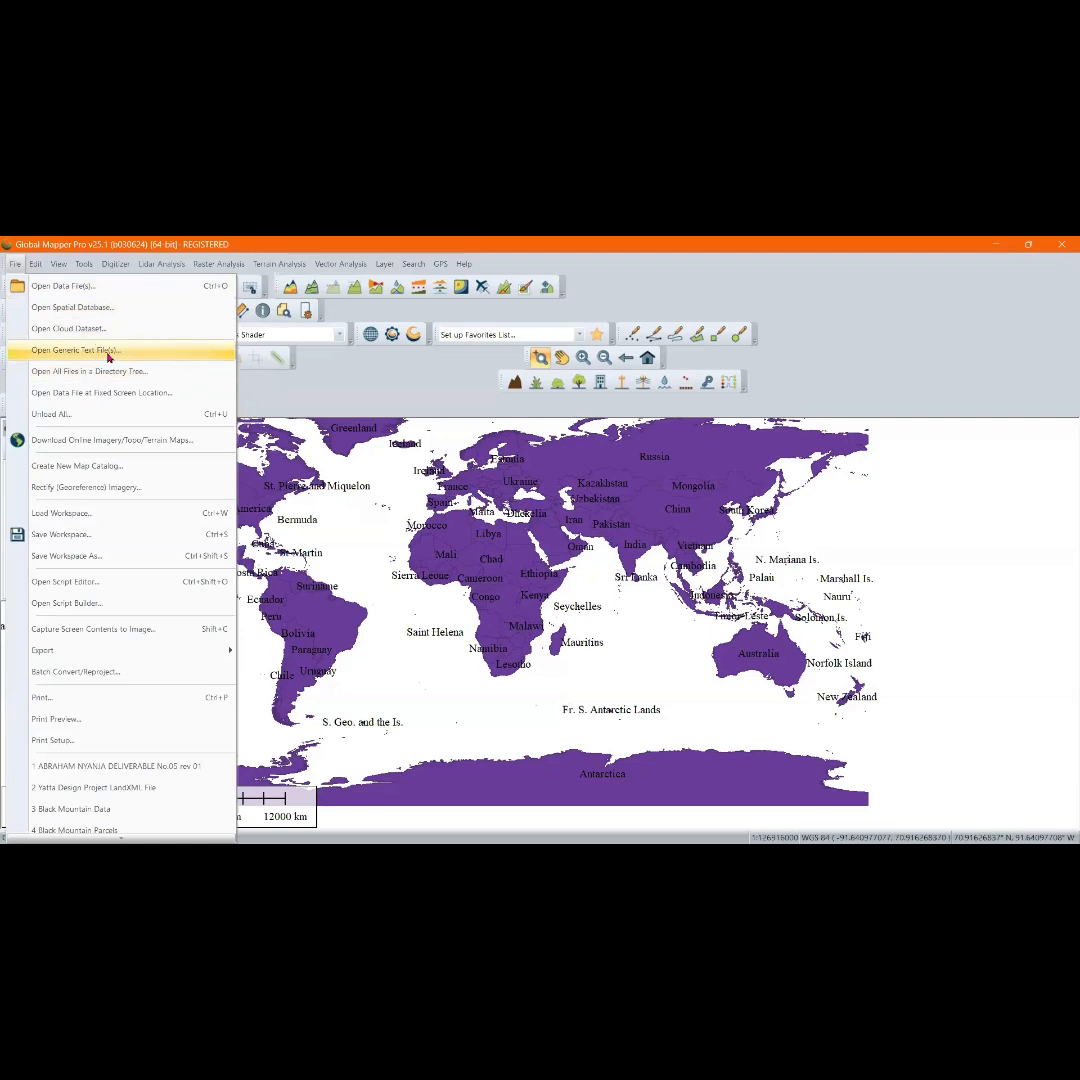
click(110, 421)
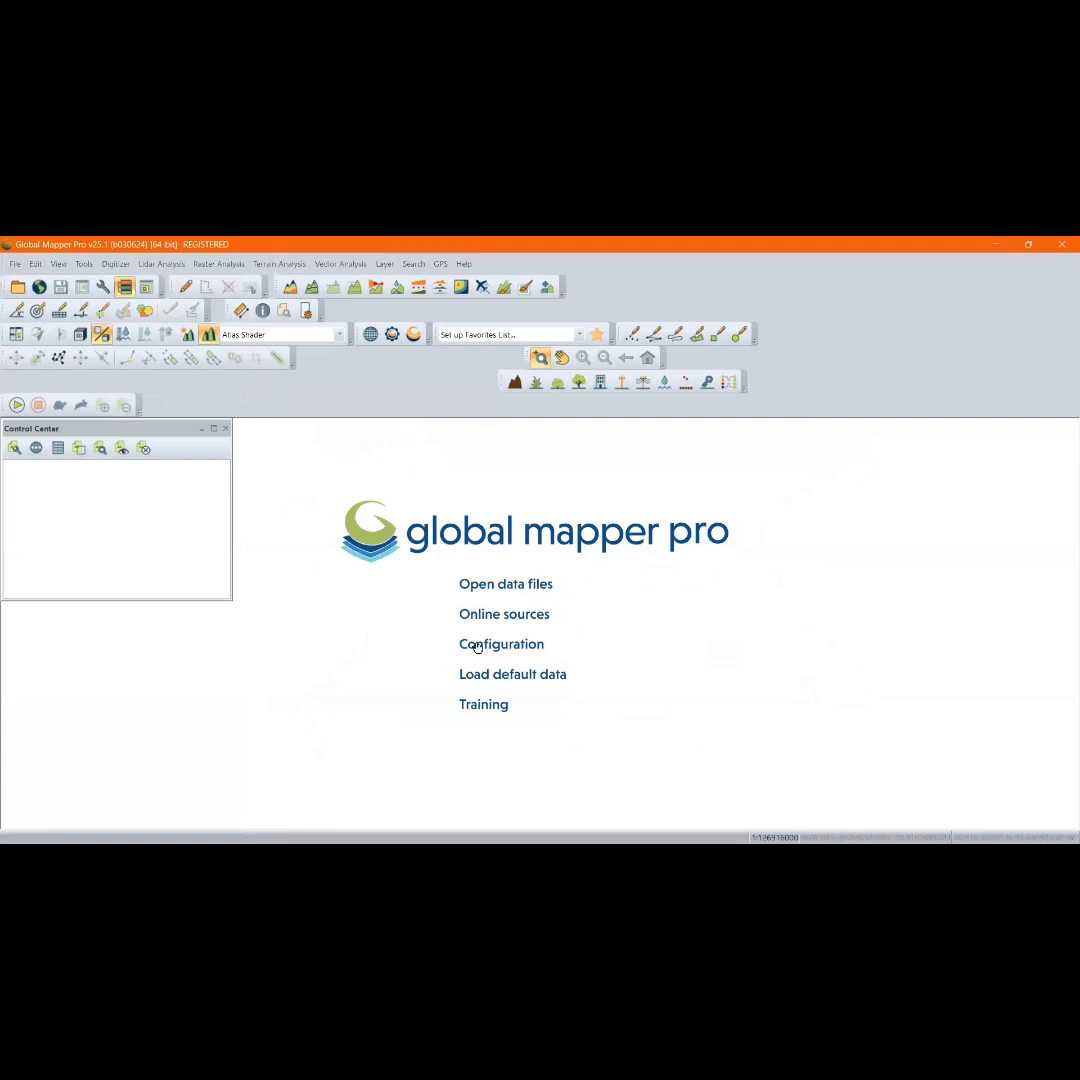
click(539, 685)
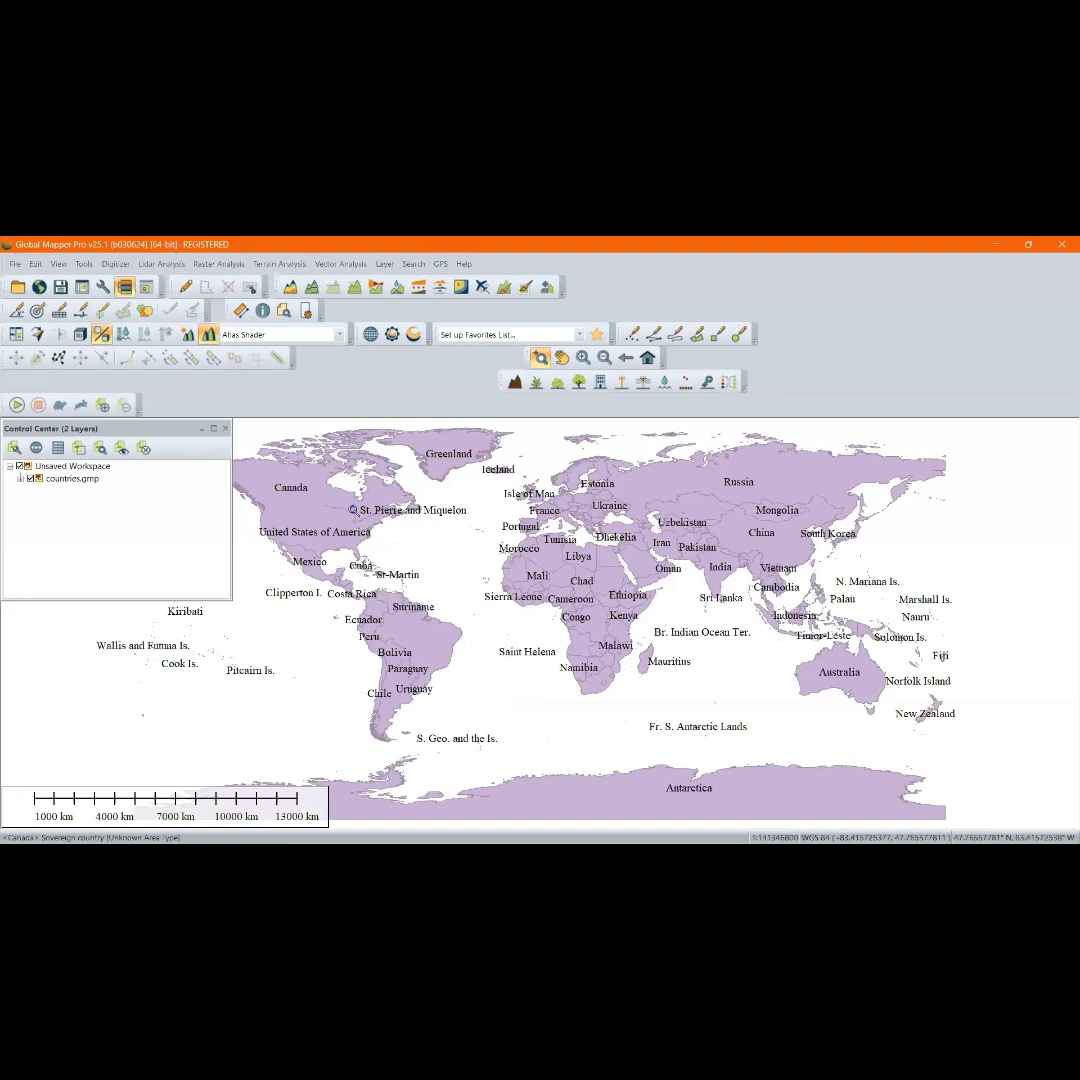
Examine the commands for downloading imagery, saving workspaces, scripting, exporting, batch conversion and printing, the recent files, and the editing commands
click(15, 264)
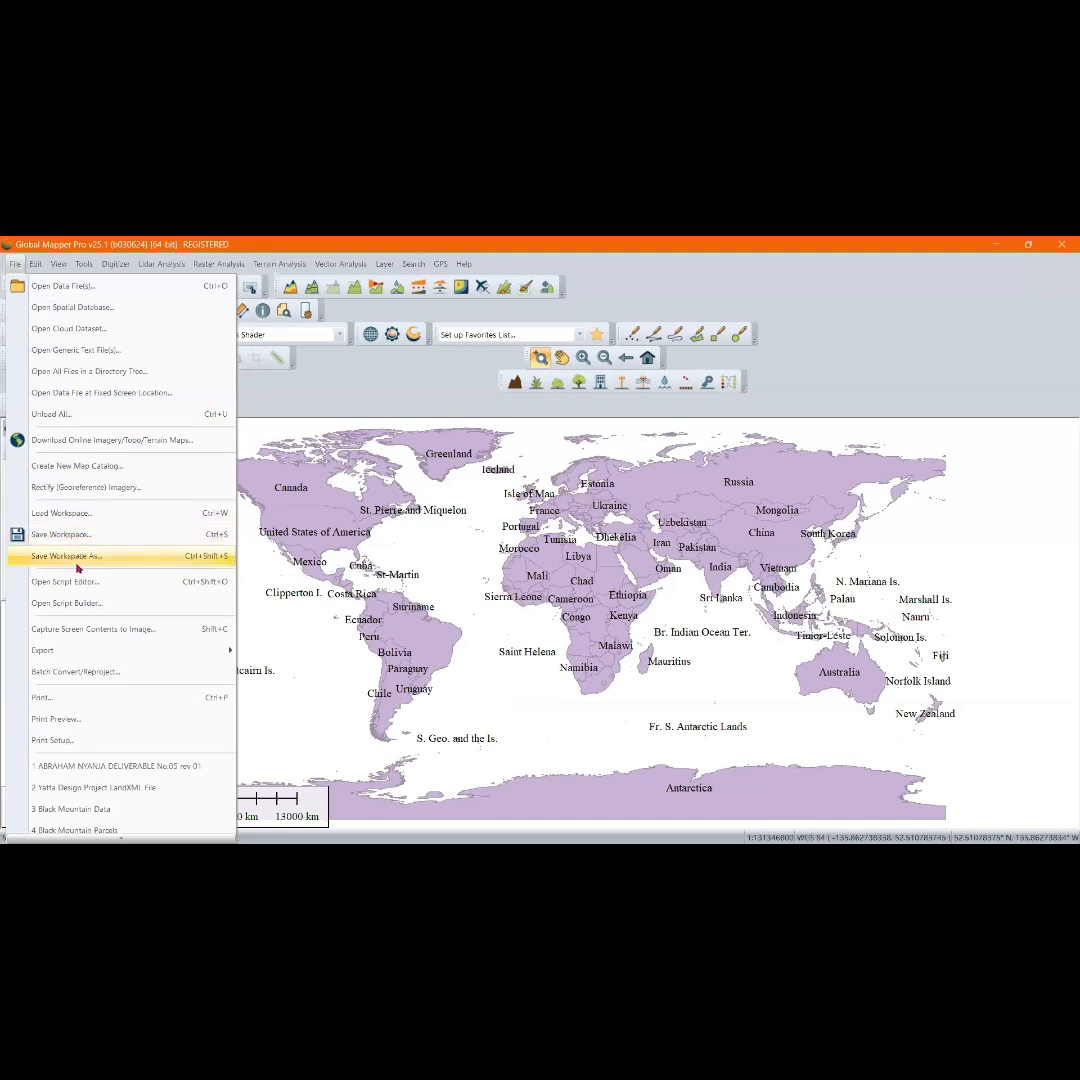
mouse_move(67, 651)
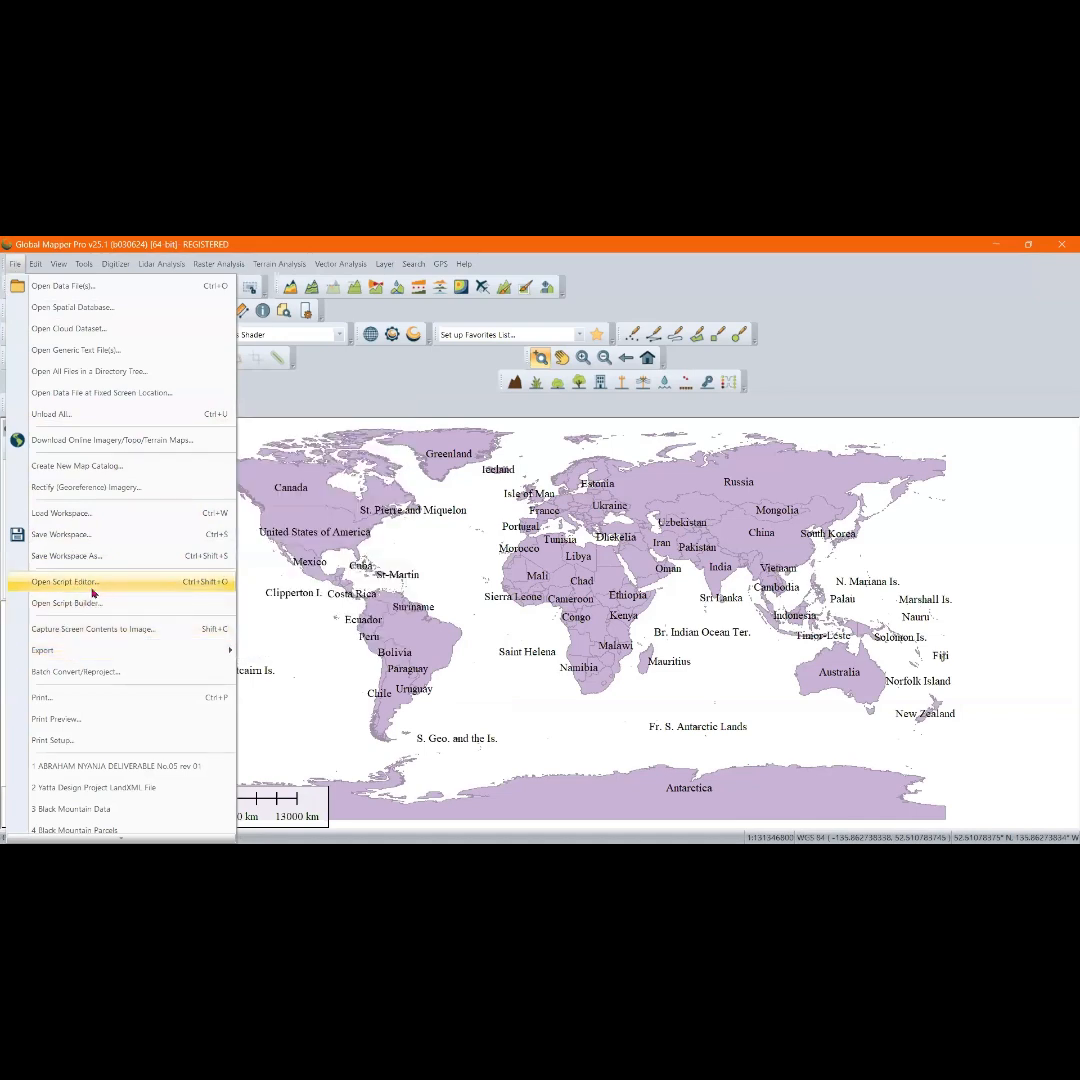
click(92, 590)
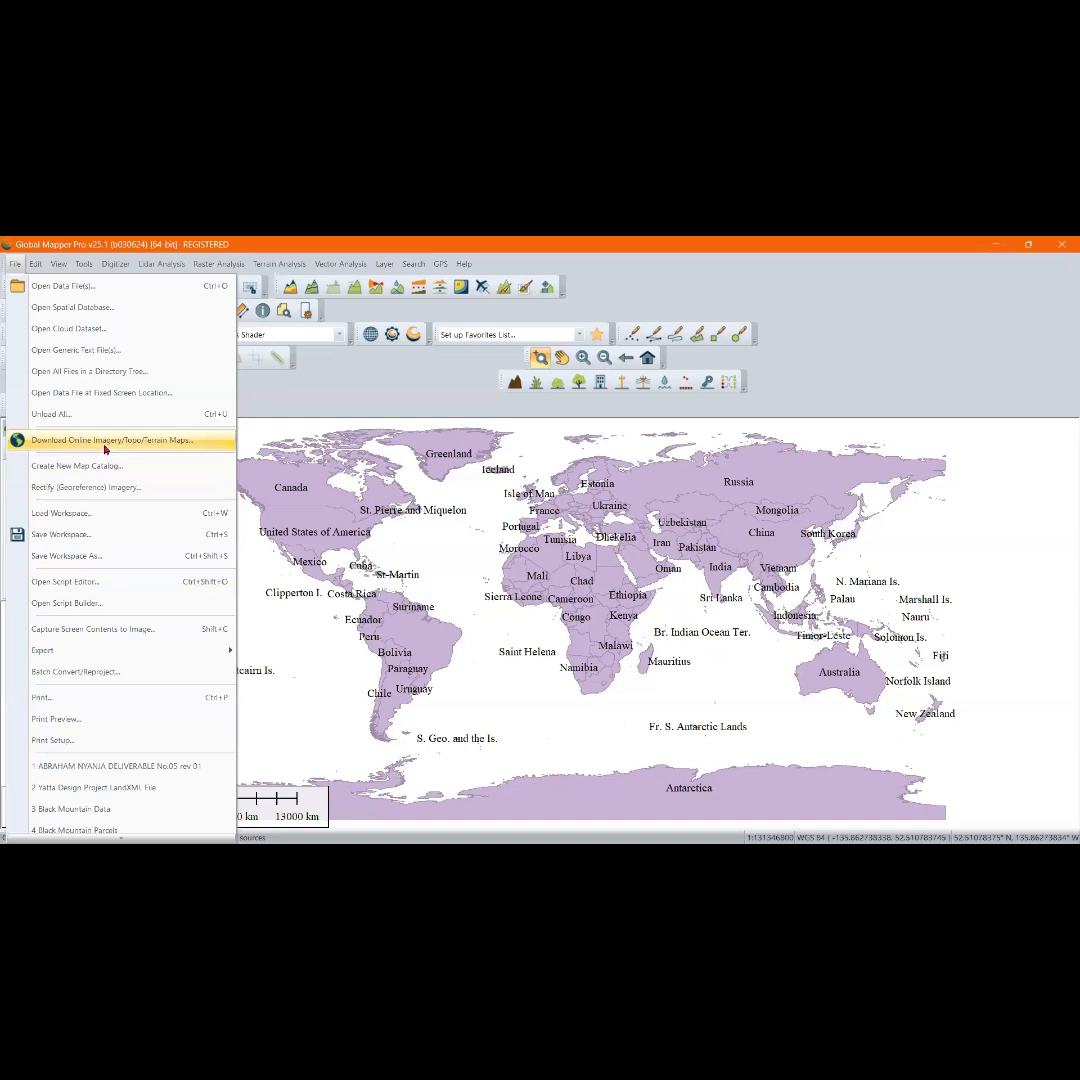
scroll(105, 455, down, 3)
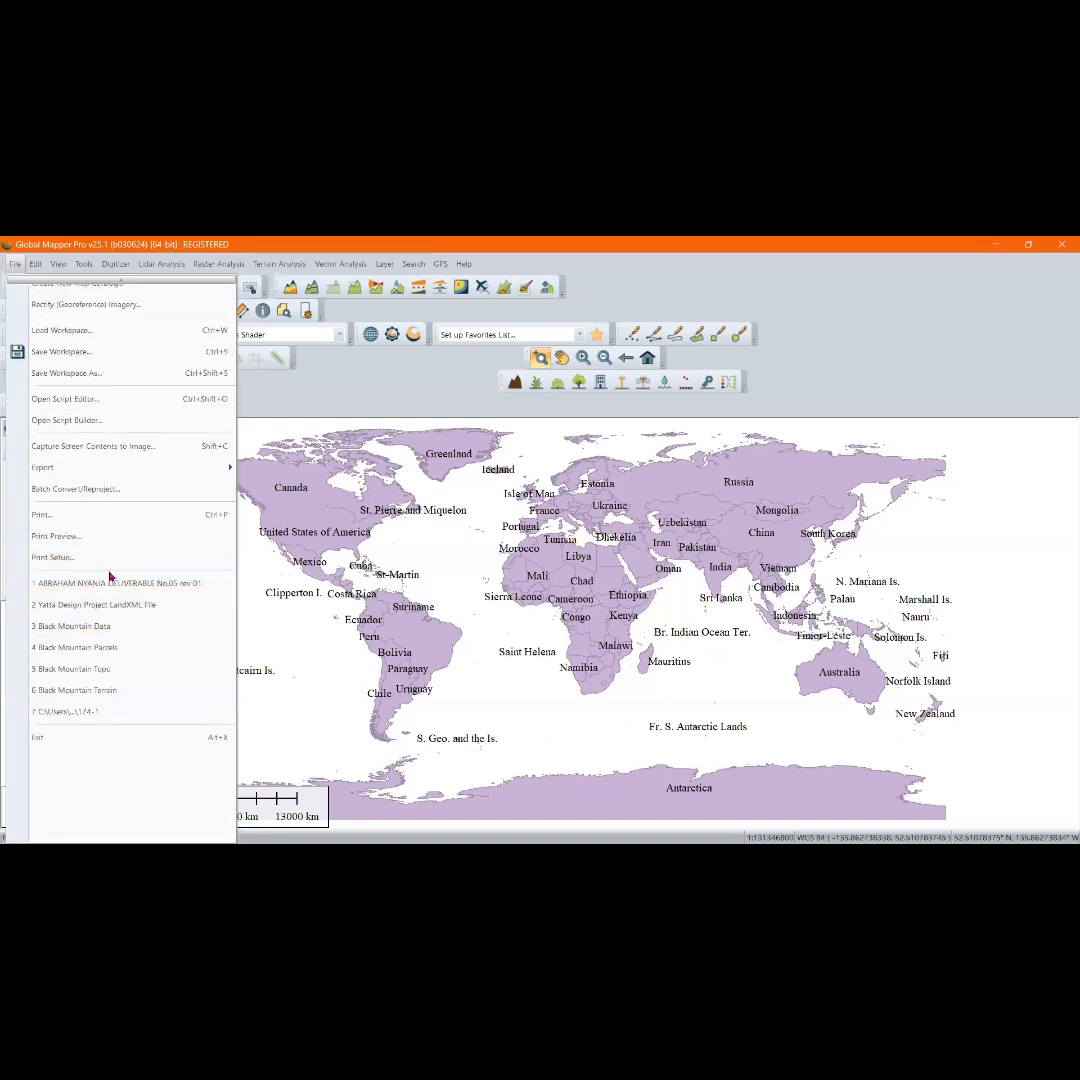
click(142, 525)
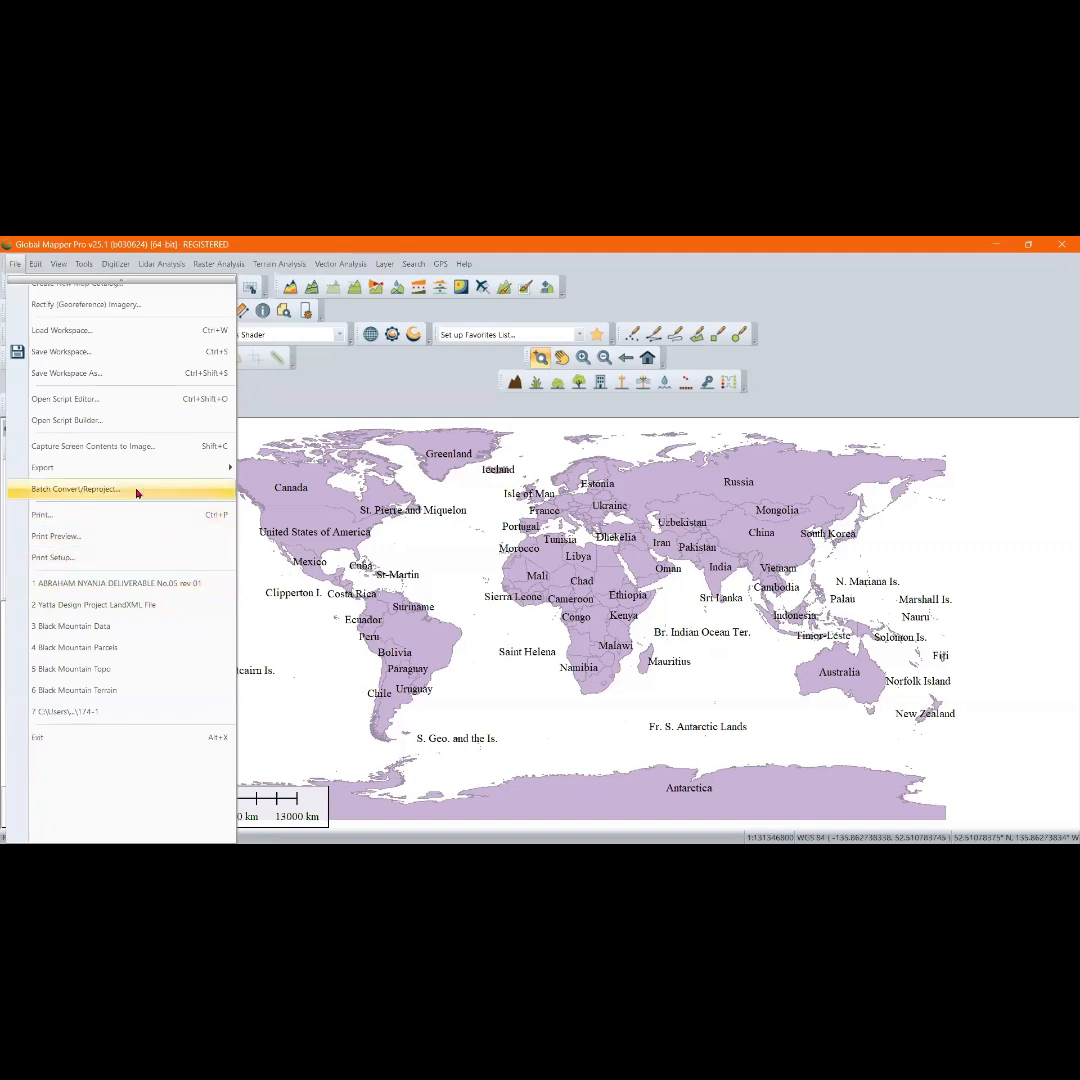
mouse_move(145, 468)
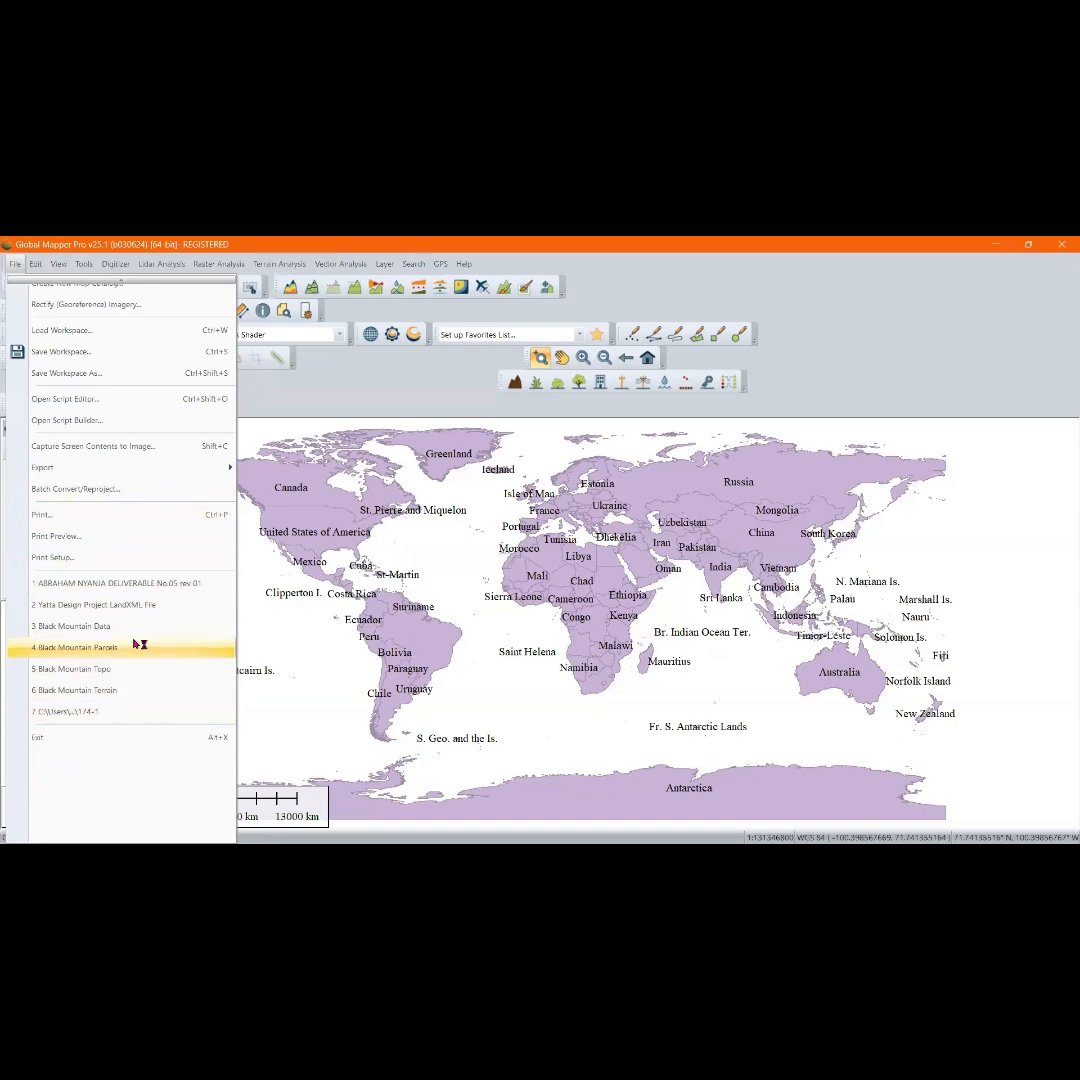
mouse_move(35, 266)
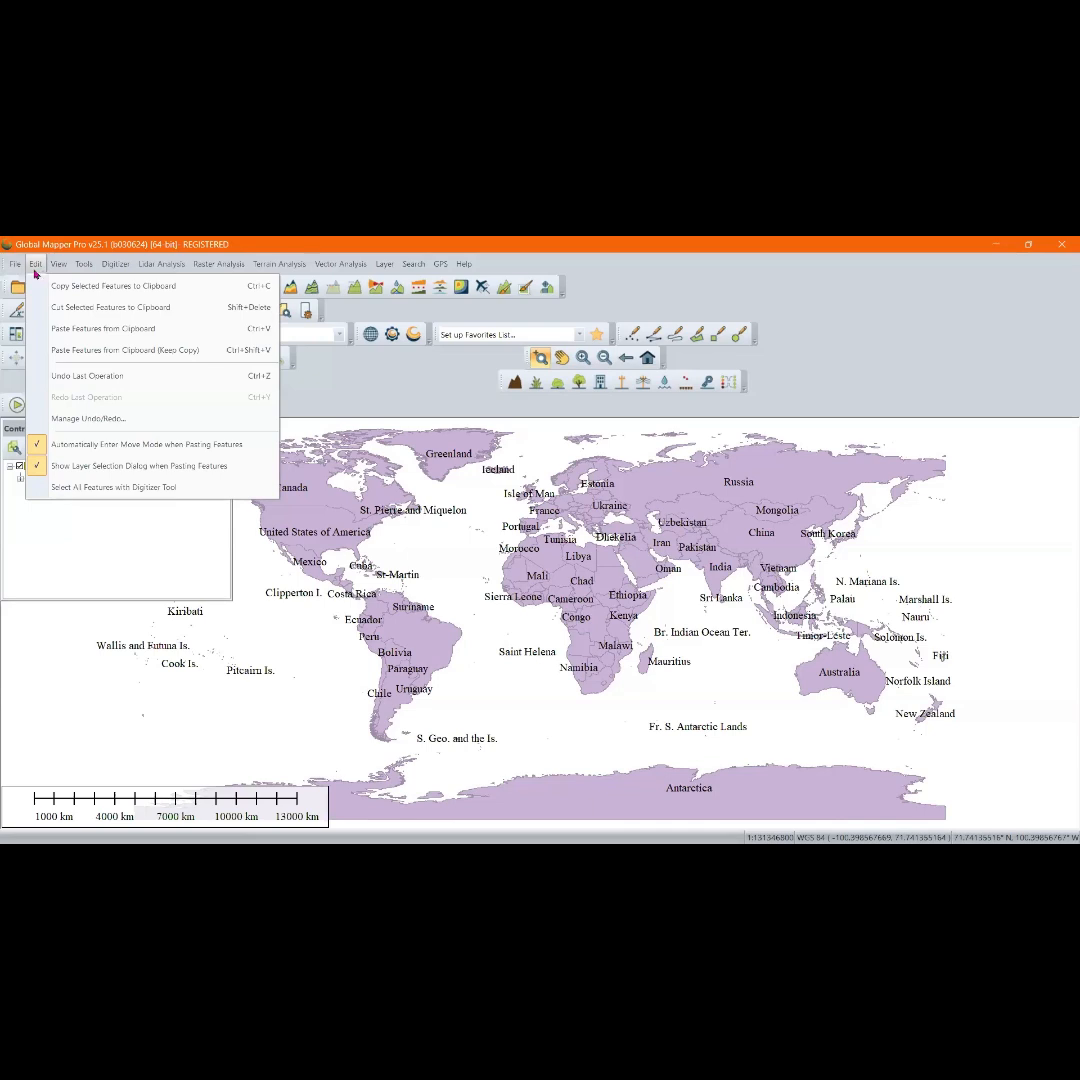
mouse_move(60, 266)
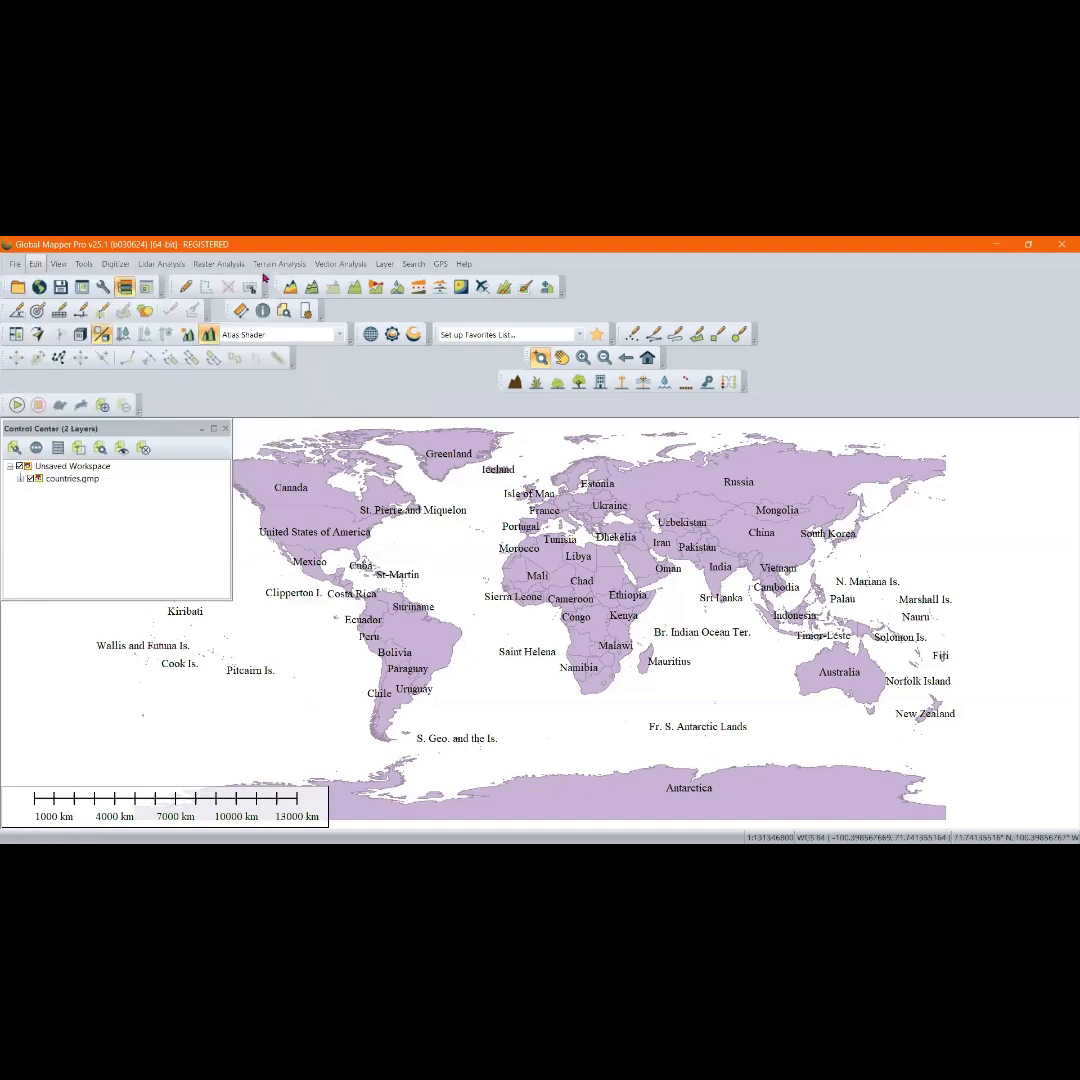
click(403, 382)
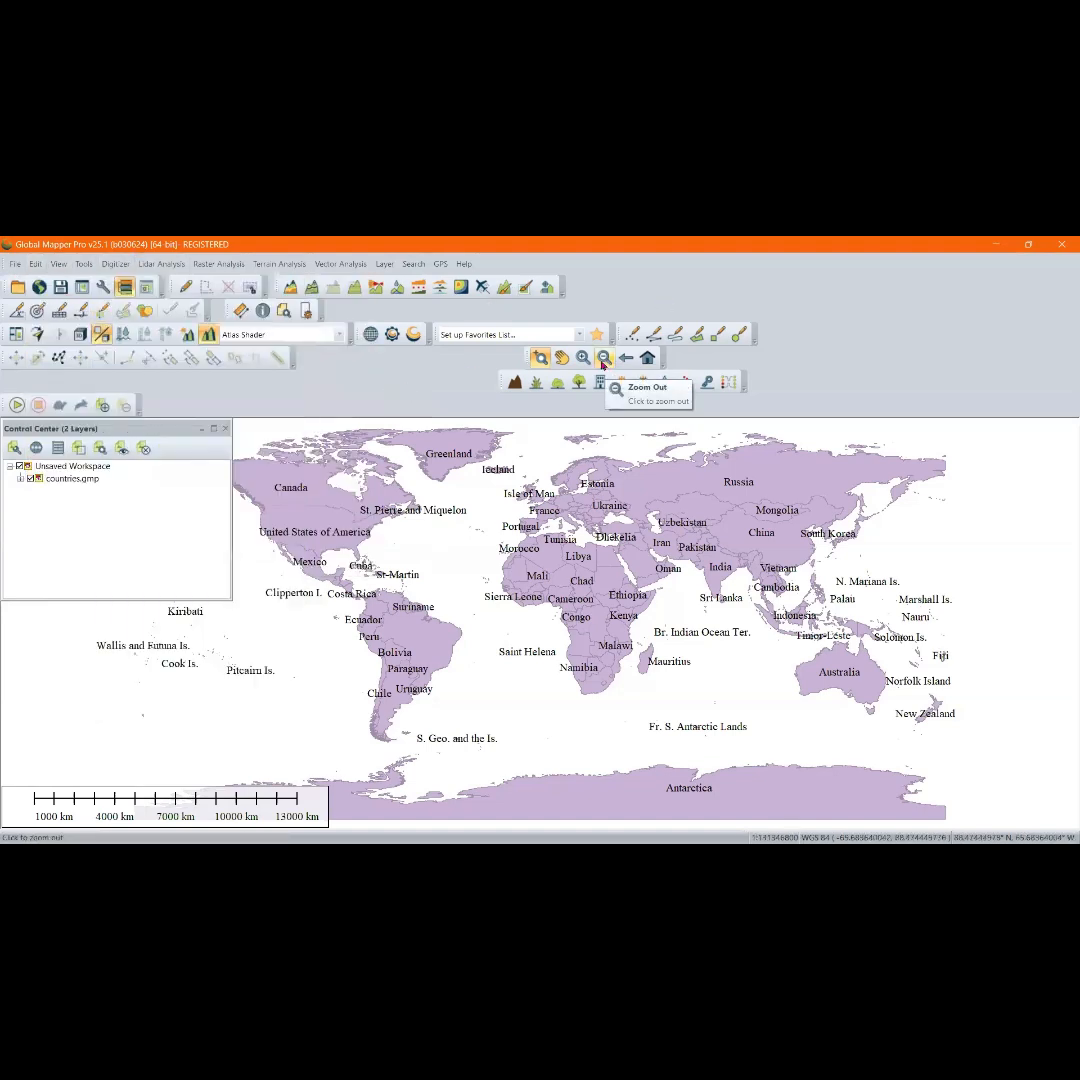
Examine the view commands and the list of toolbars that can be shown or hidden
click(62, 264)
click(62, 264)
click(62, 264)
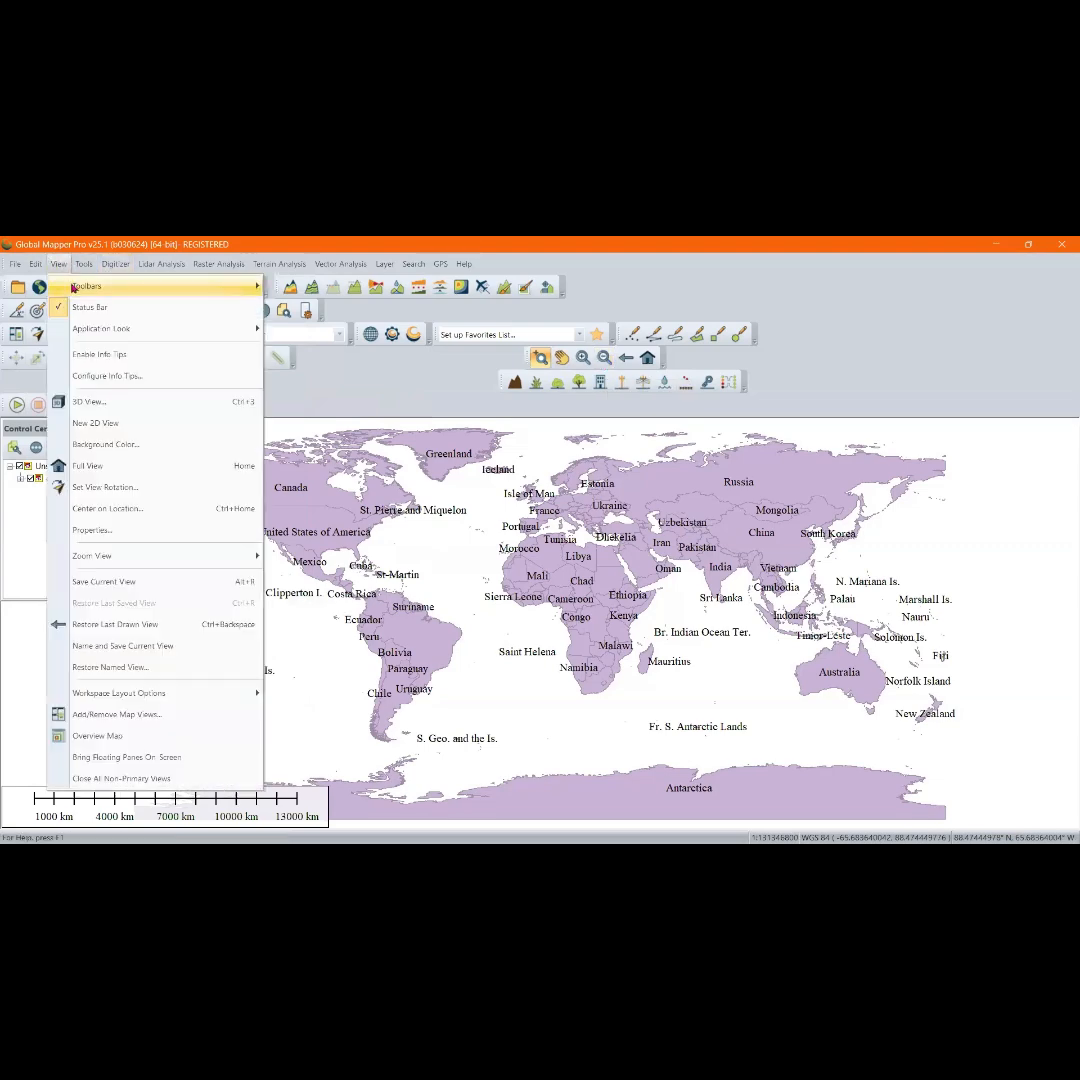
mouse_move(73, 288)
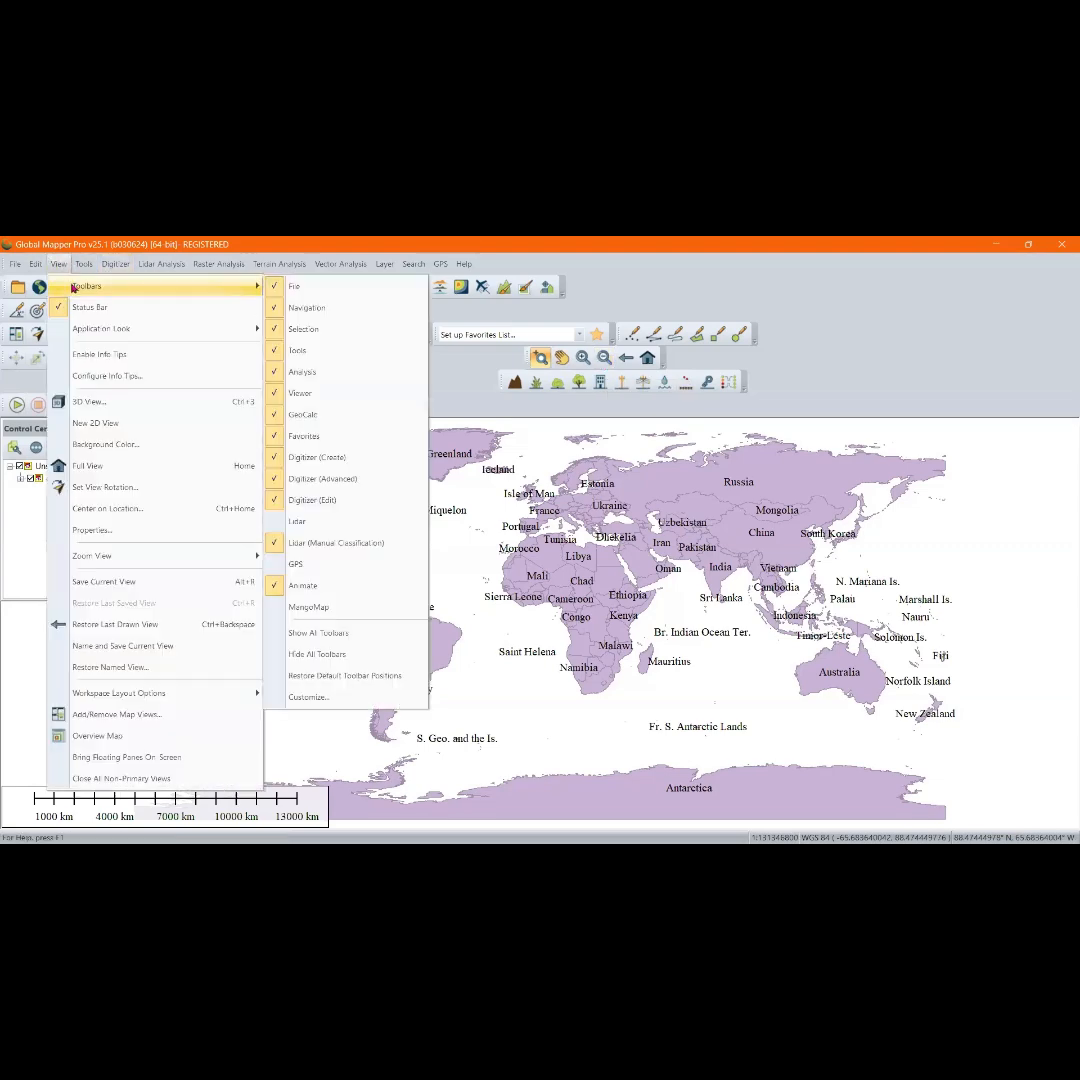
click(9, 289)
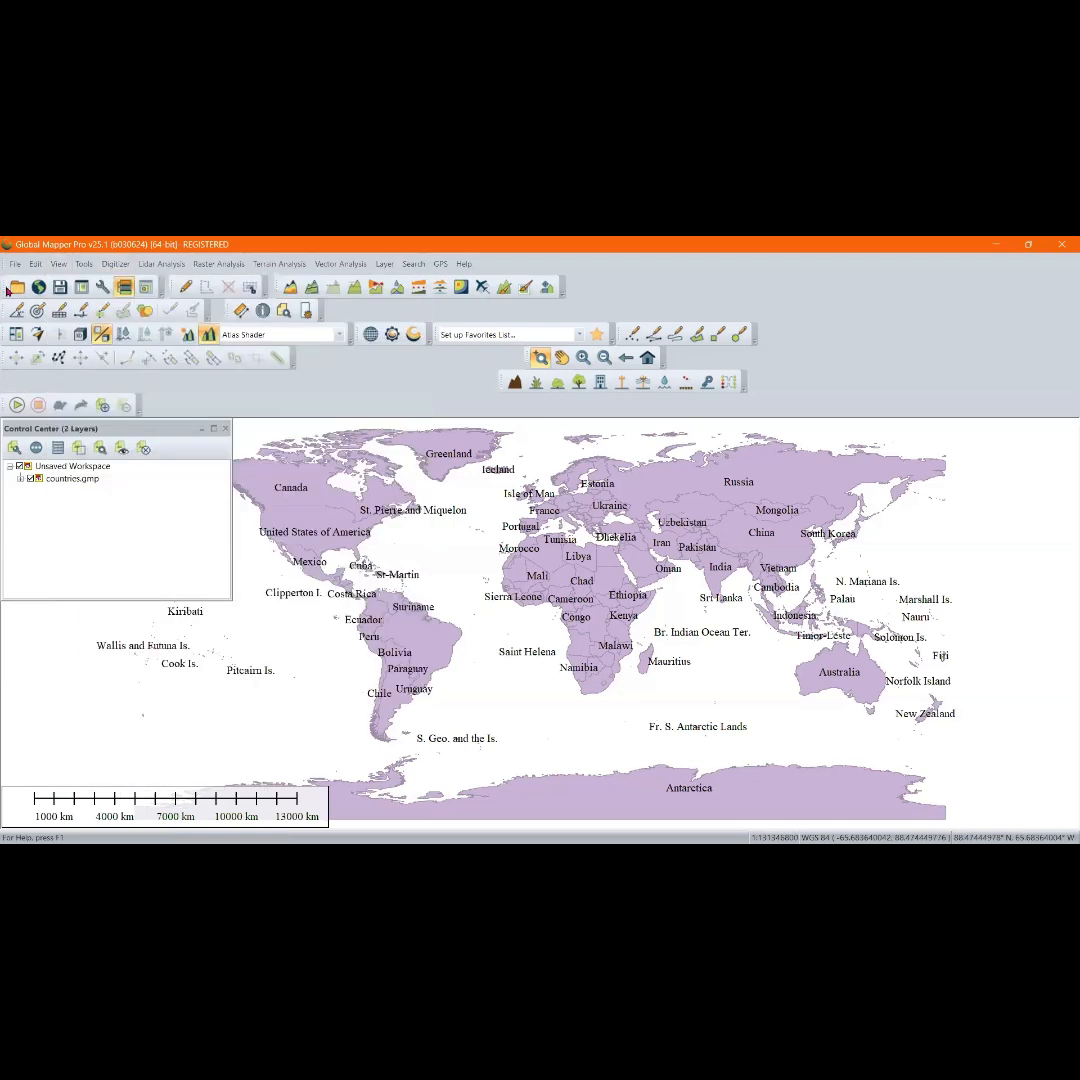
Remove the Open Data File(s) command from the File toolbar
click(163, 296)
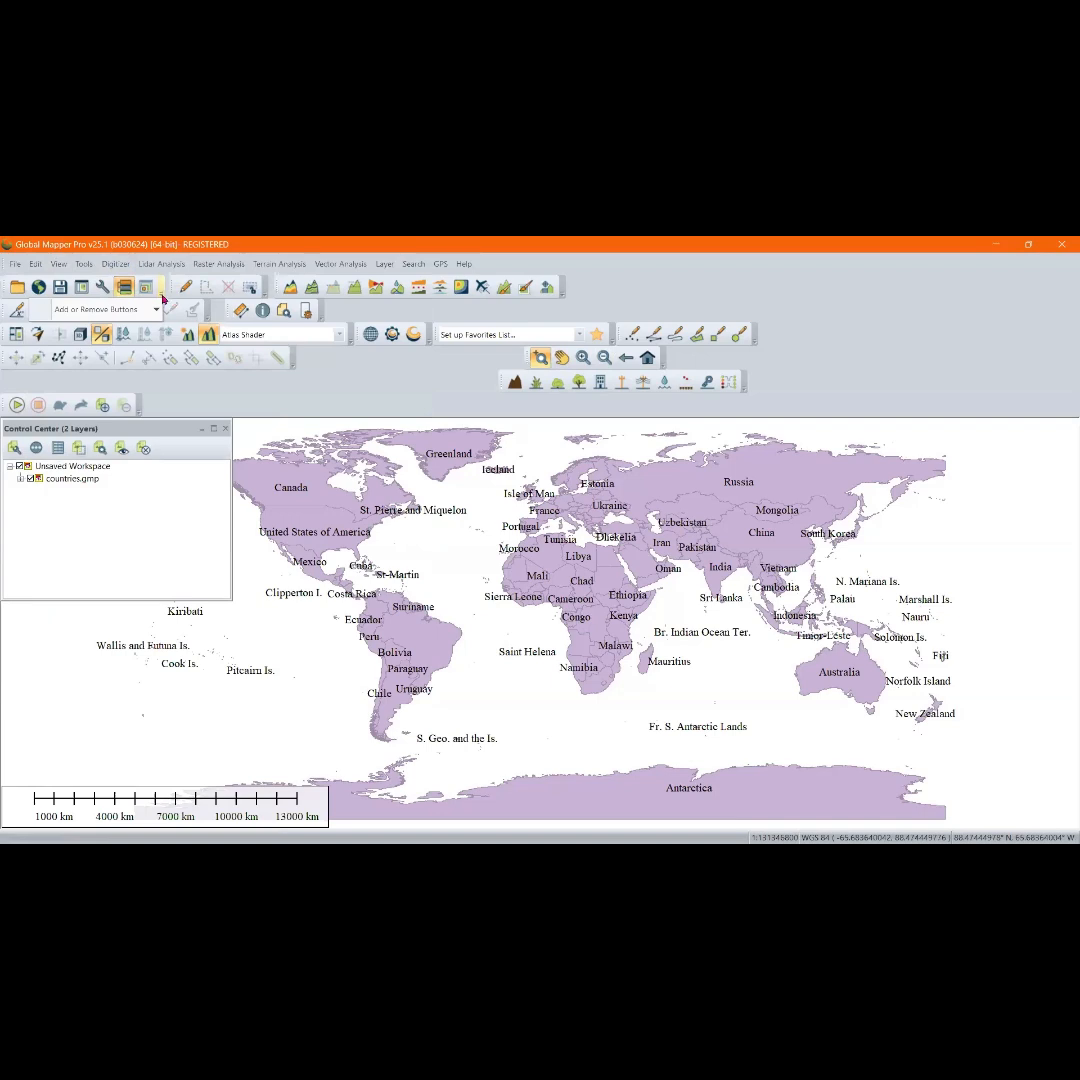
mouse_move(155, 310)
mouse_move(210, 316)
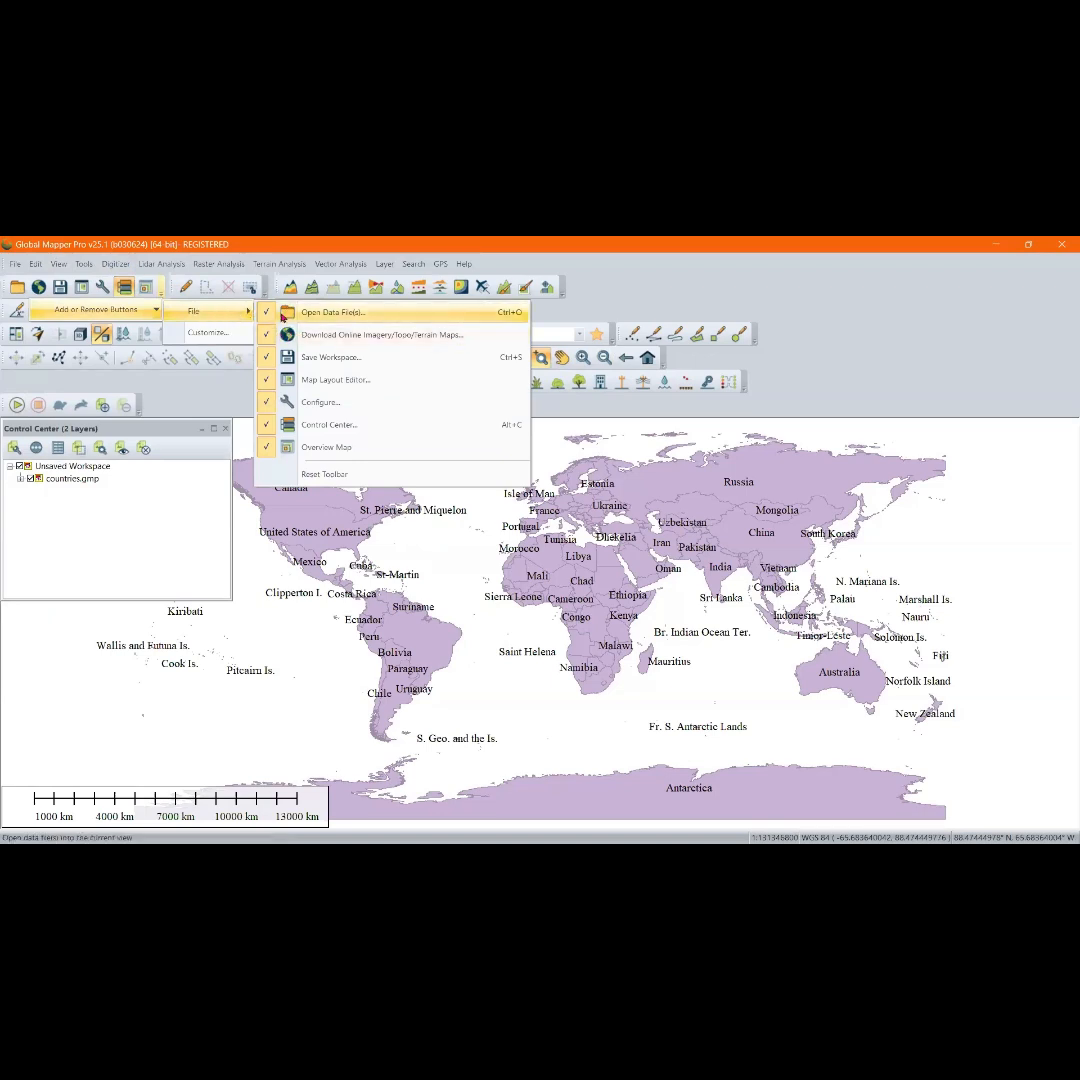
click(216, 313)
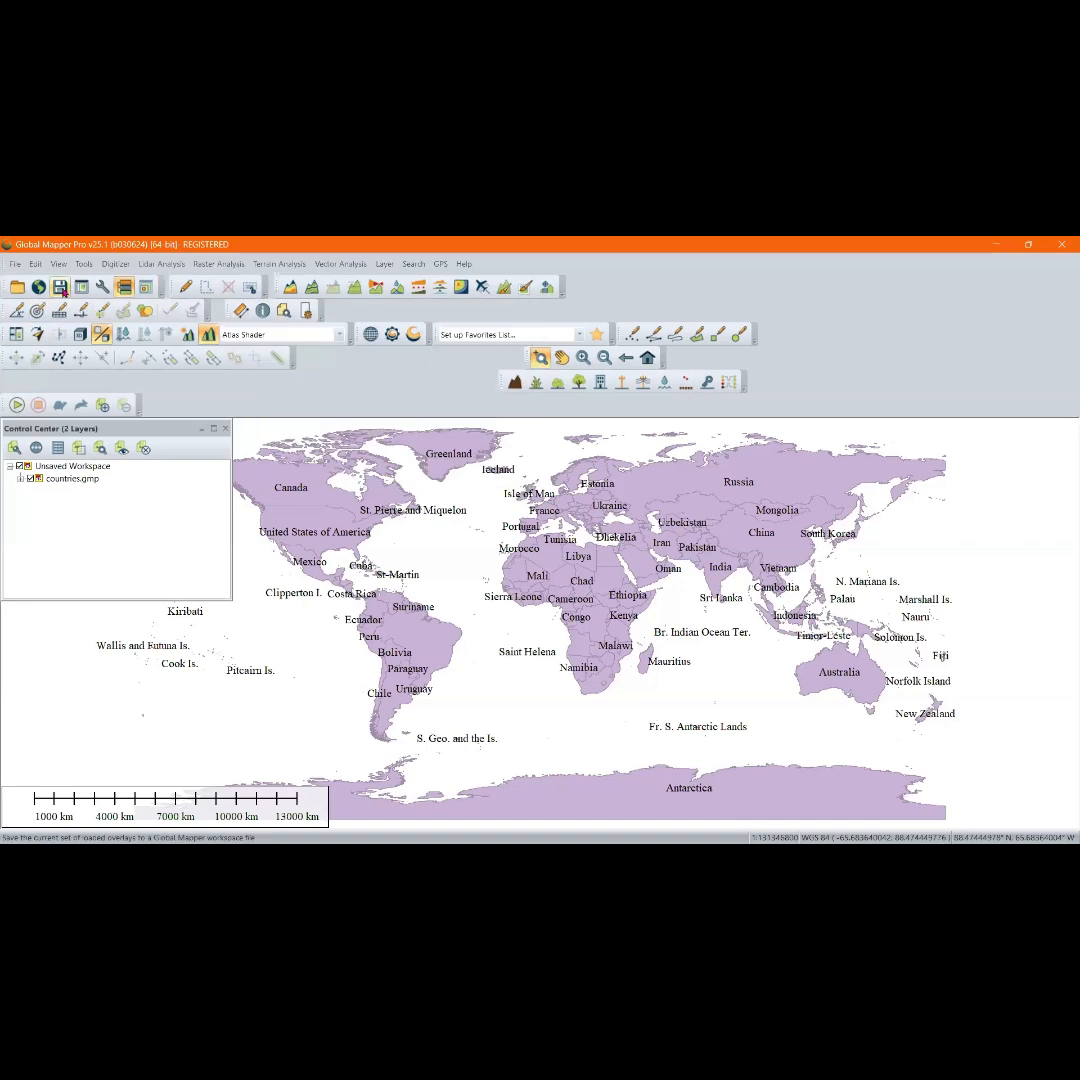
click(163, 290)
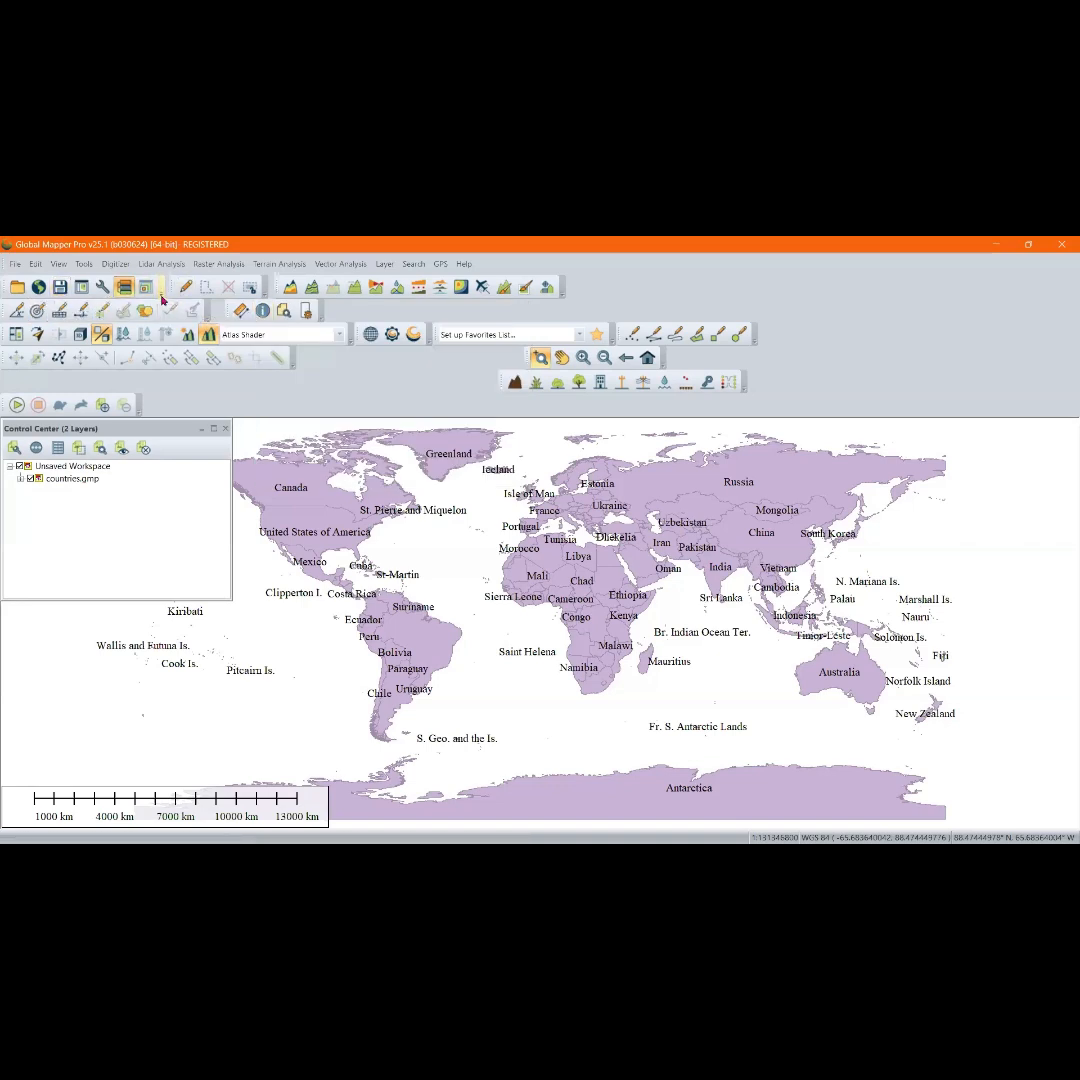
mouse_move(158, 309)
mouse_move(193, 312)
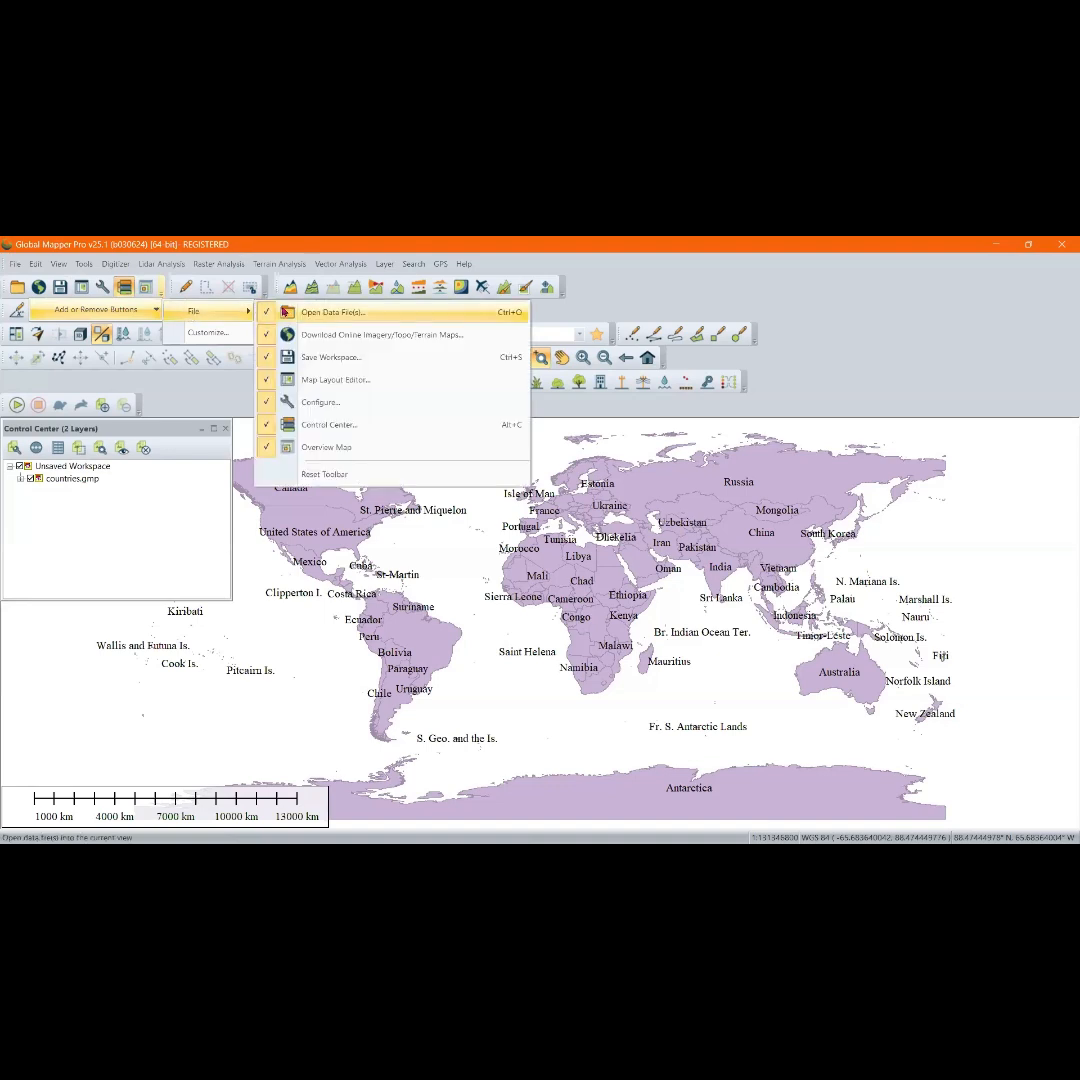
click(281, 312)
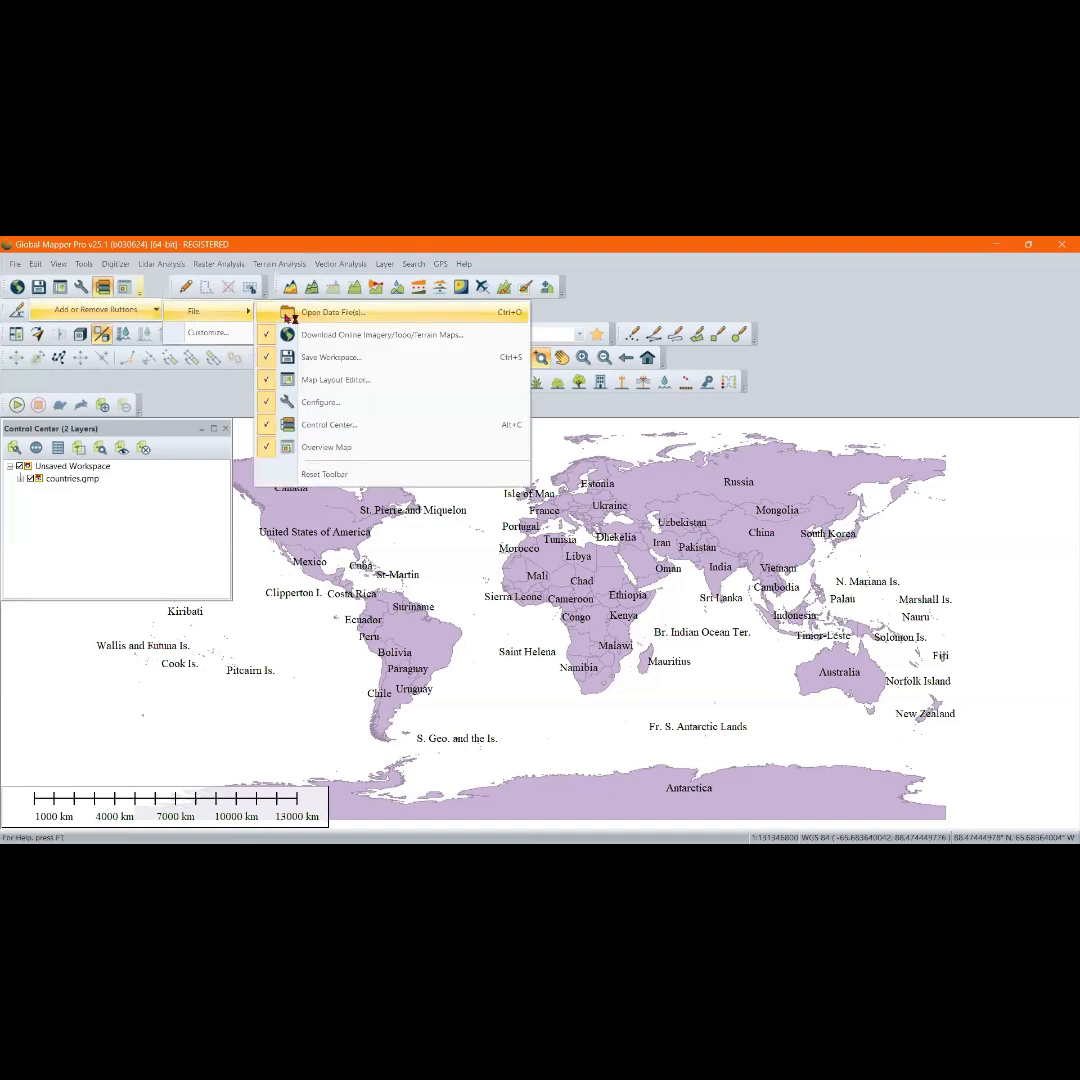
click(60, 287)
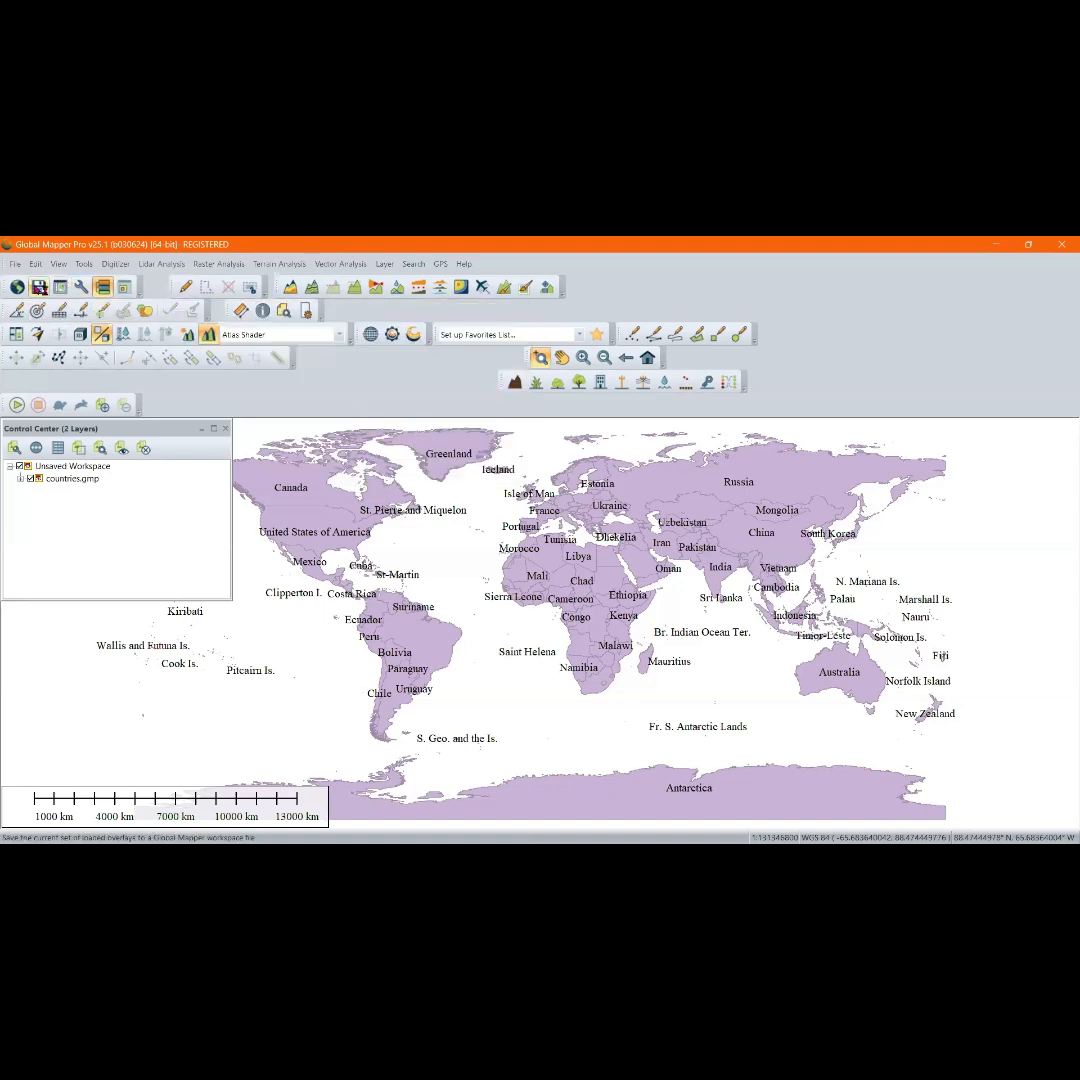
click(139, 292)
Show the GPS toolbar, list the commands it can hold and turn on orienting the view to the GPS/video heading
click(72, 268)
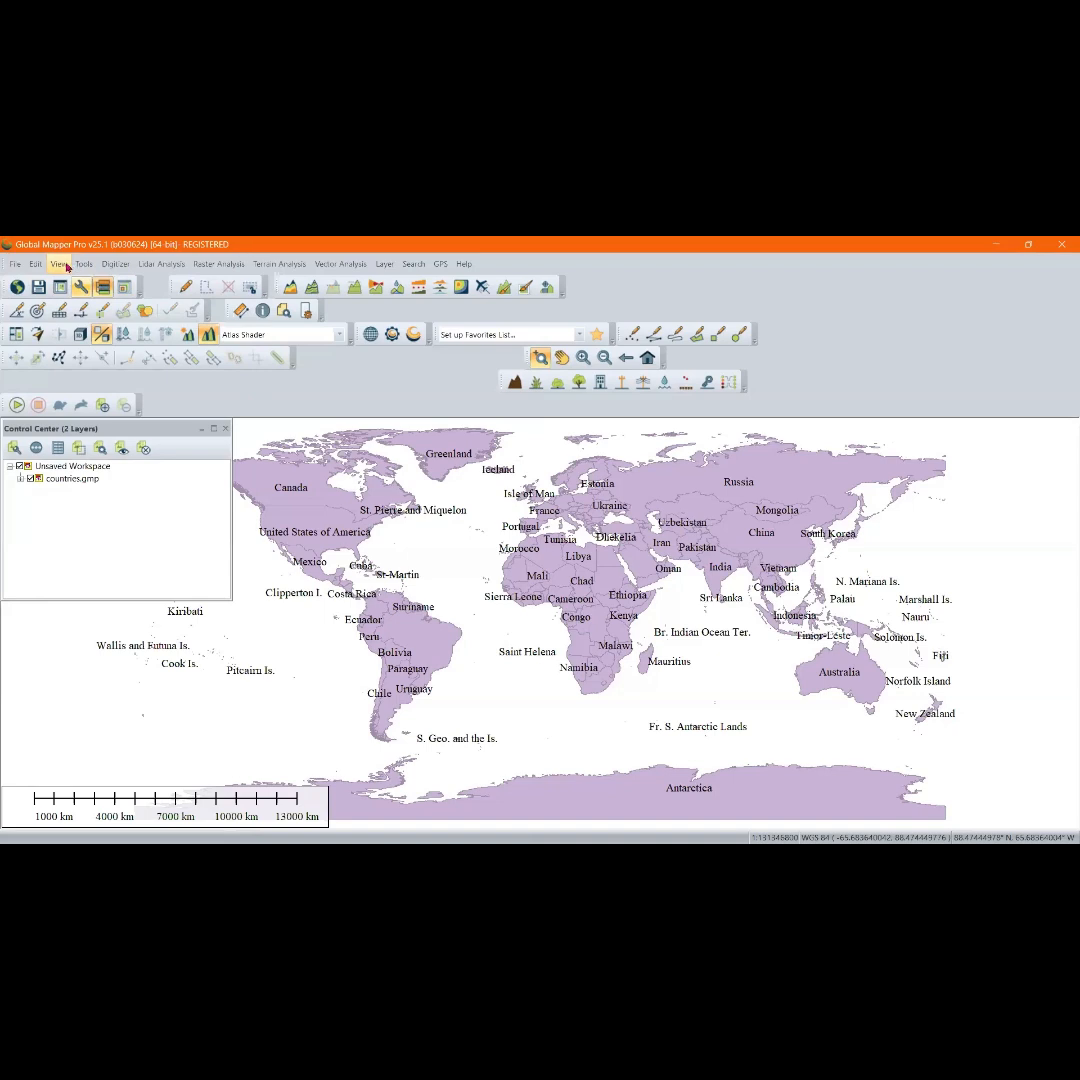
click(62, 266)
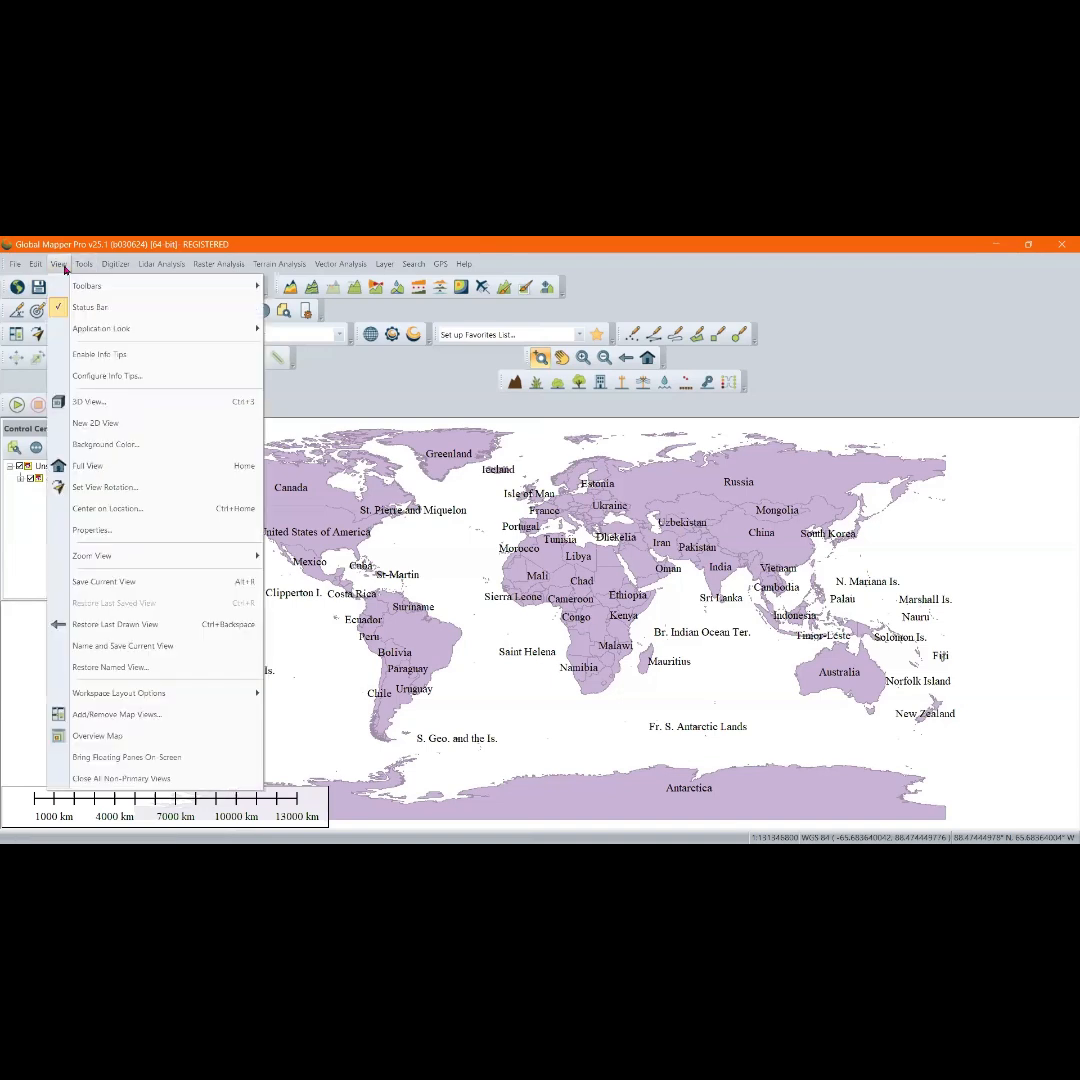
mouse_move(91, 290)
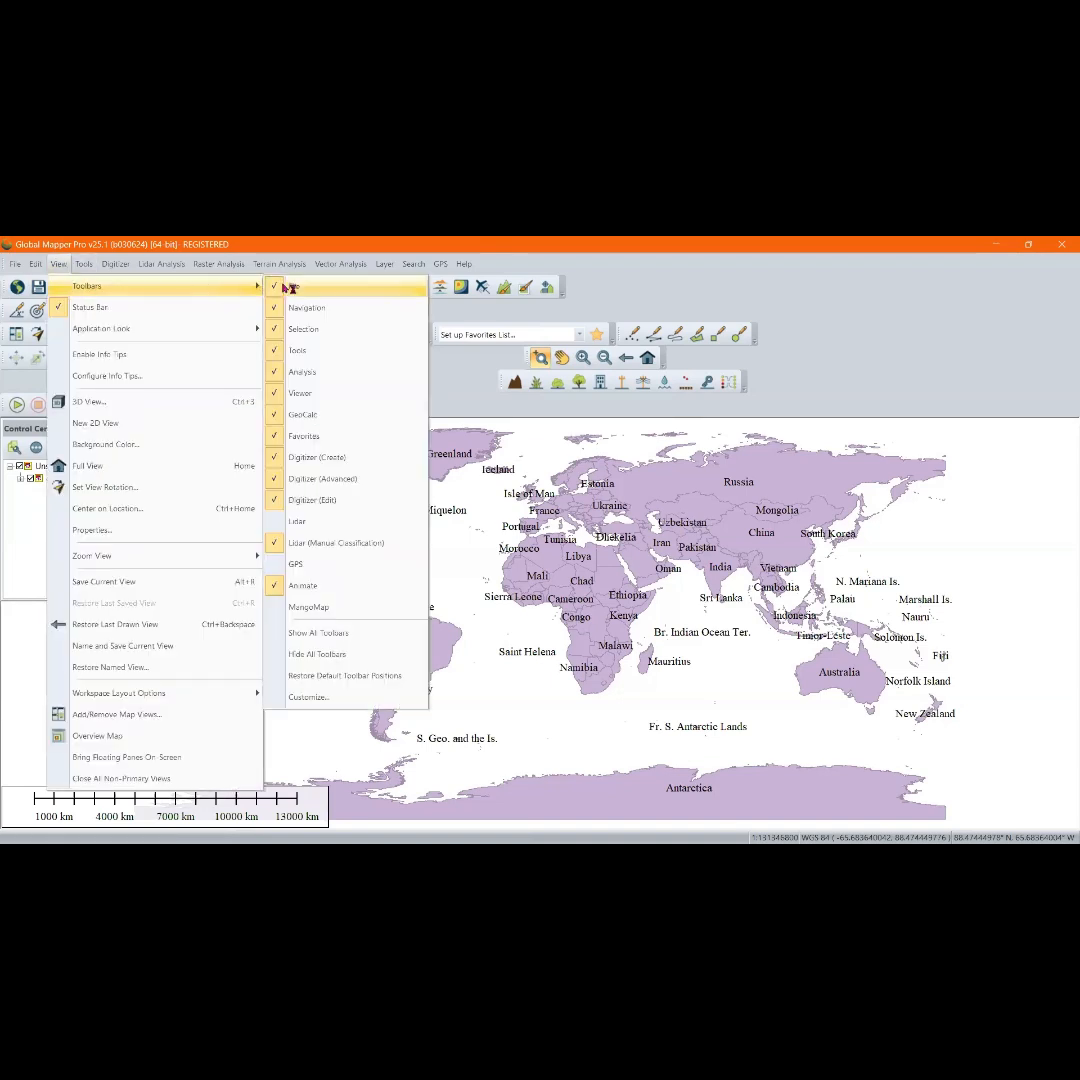
click(292, 565)
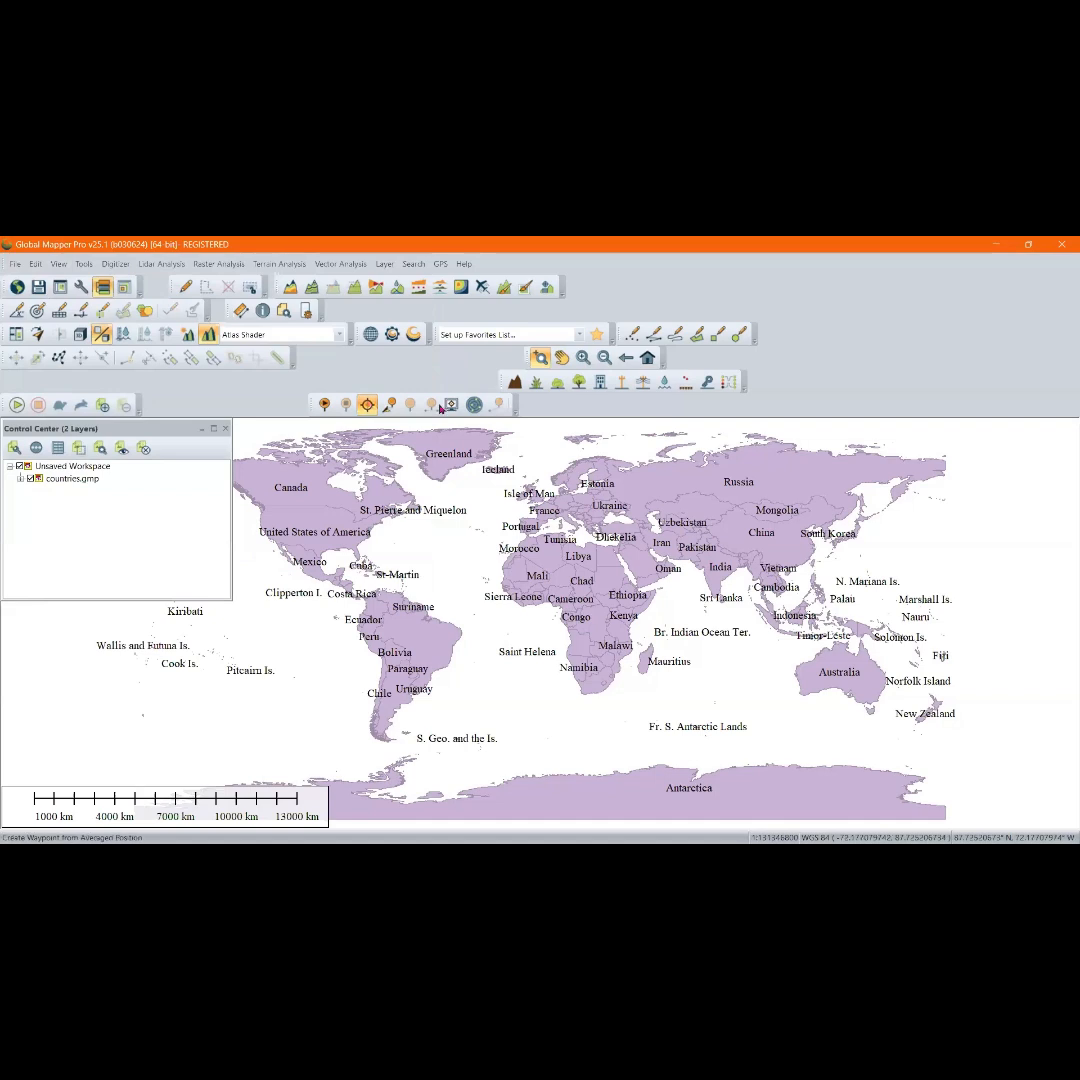
click(516, 410)
click(460, 428)
mouse_move(557, 432)
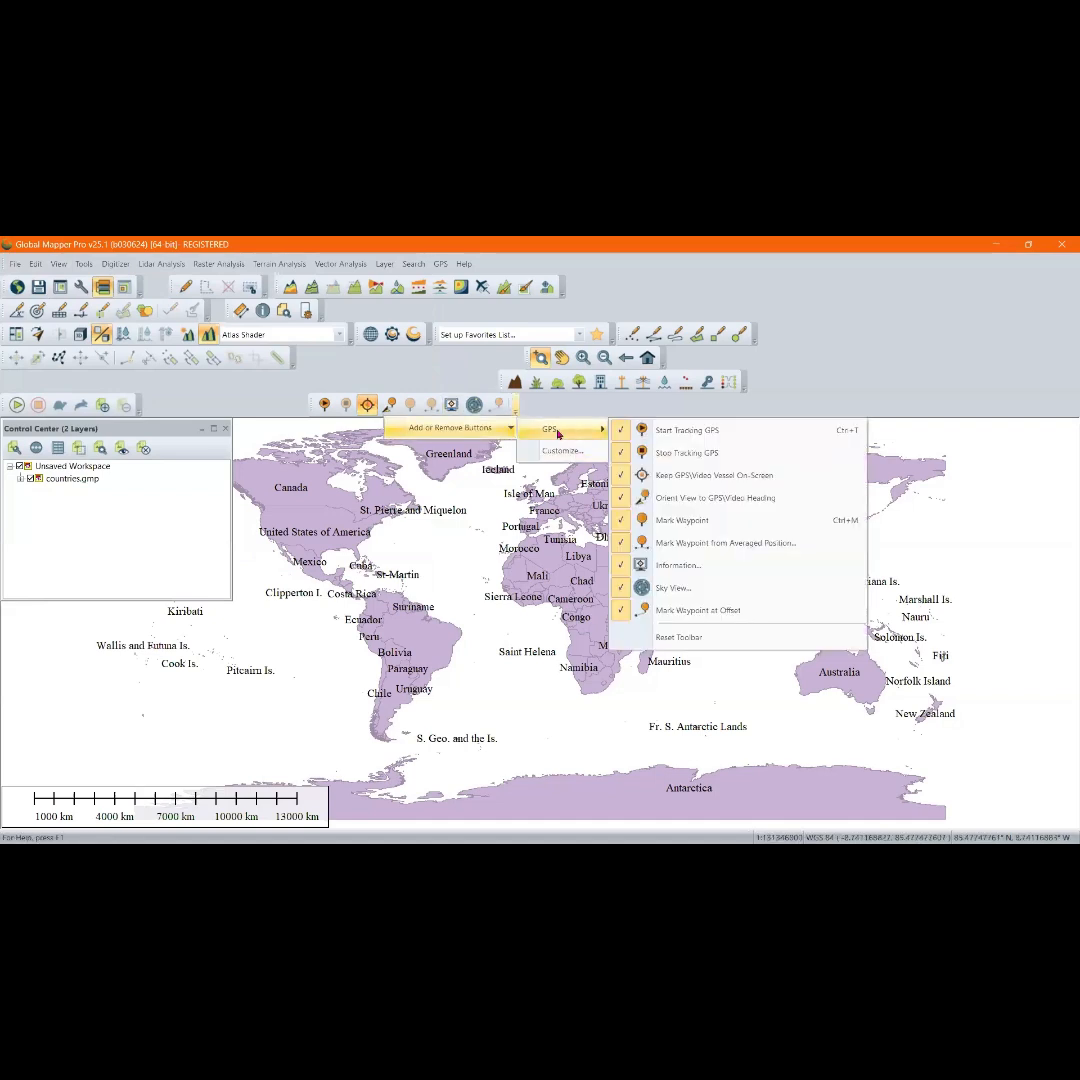
click(390, 406)
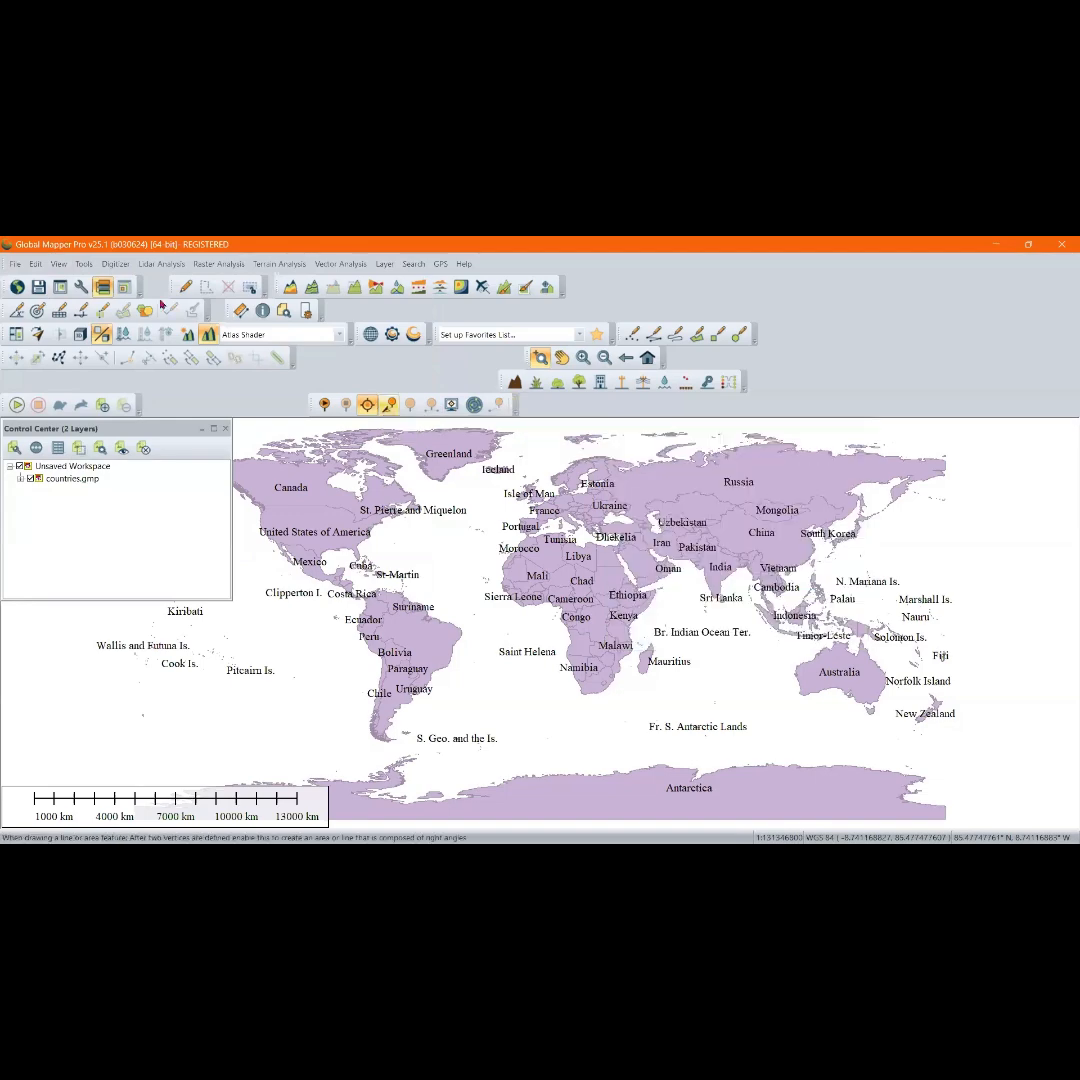
Hide the GPS toolbar
click(62, 266)
click(62, 266)
click(62, 266)
mouse_move(147, 293)
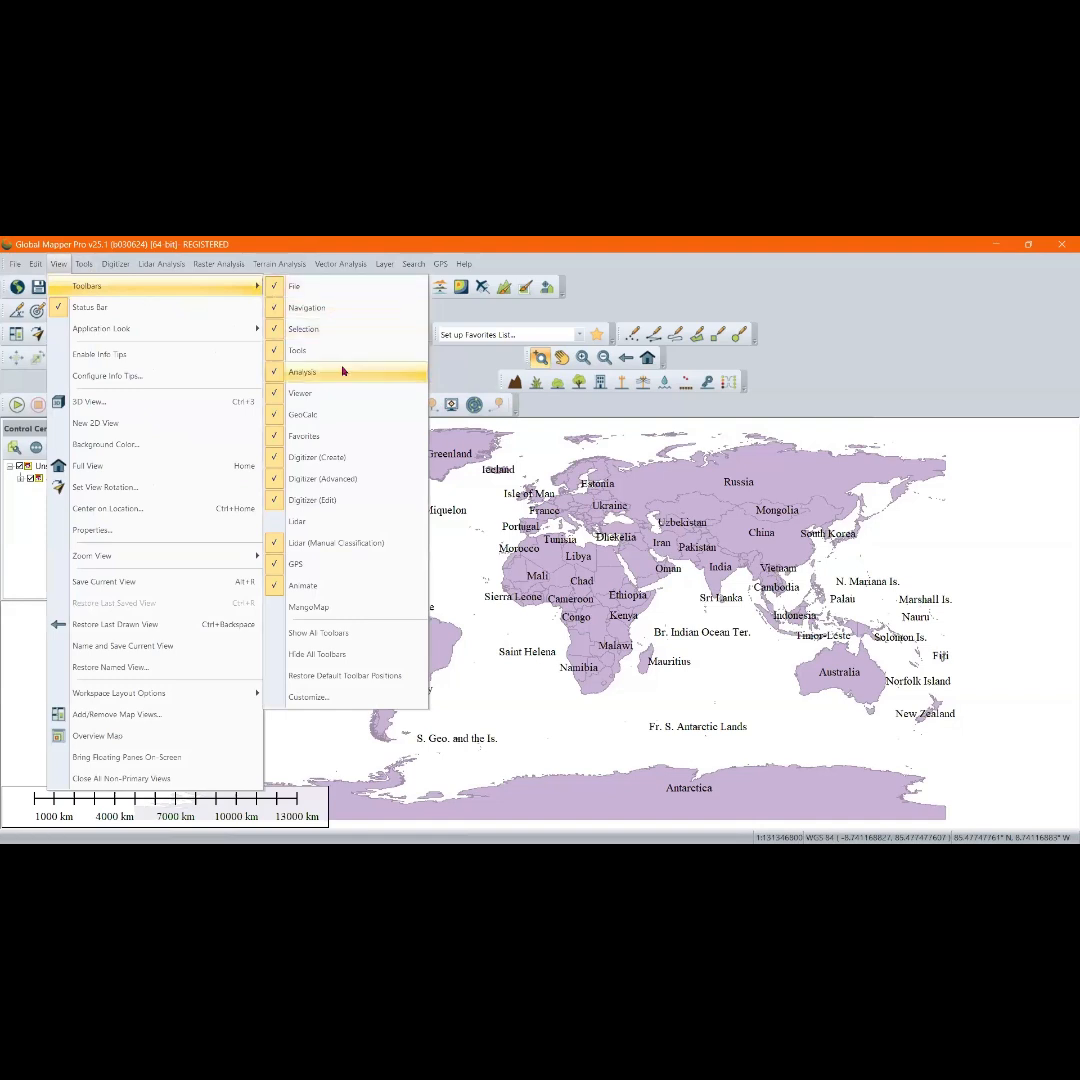
click(302, 576)
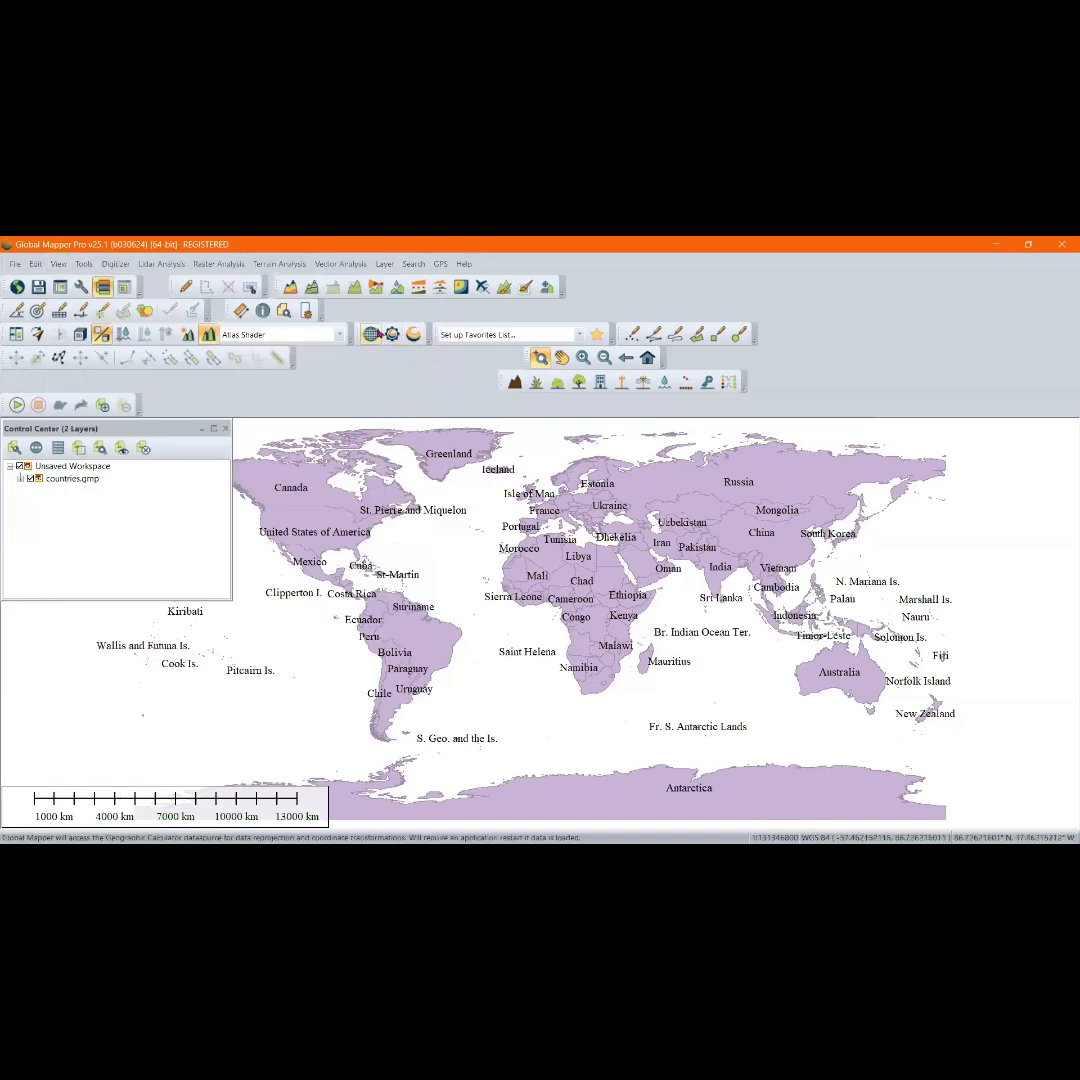
List the commands on the GeoCalc toolbar and hide that toolbar
click(428, 338)
mouse_move(418, 362)
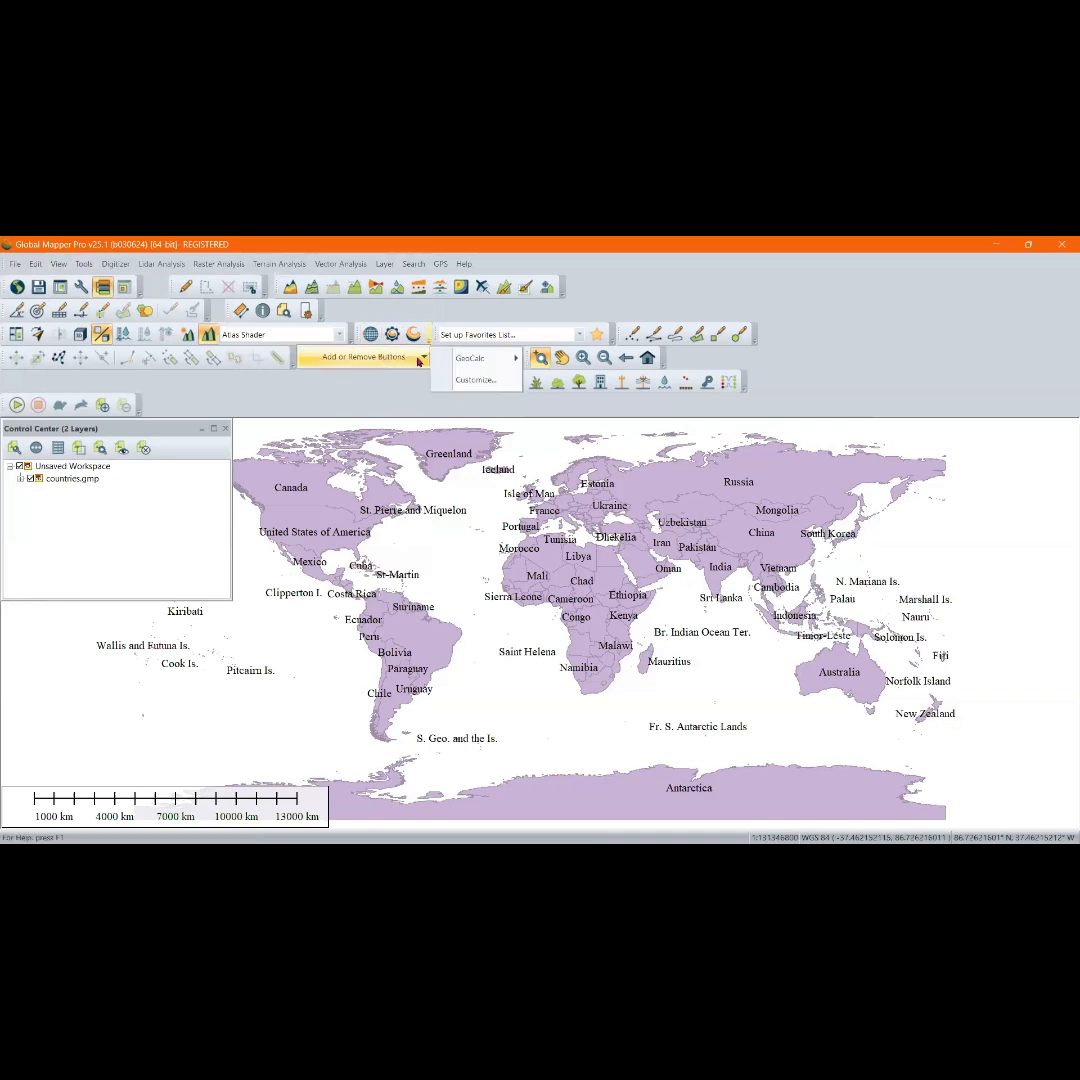
mouse_move(503, 363)
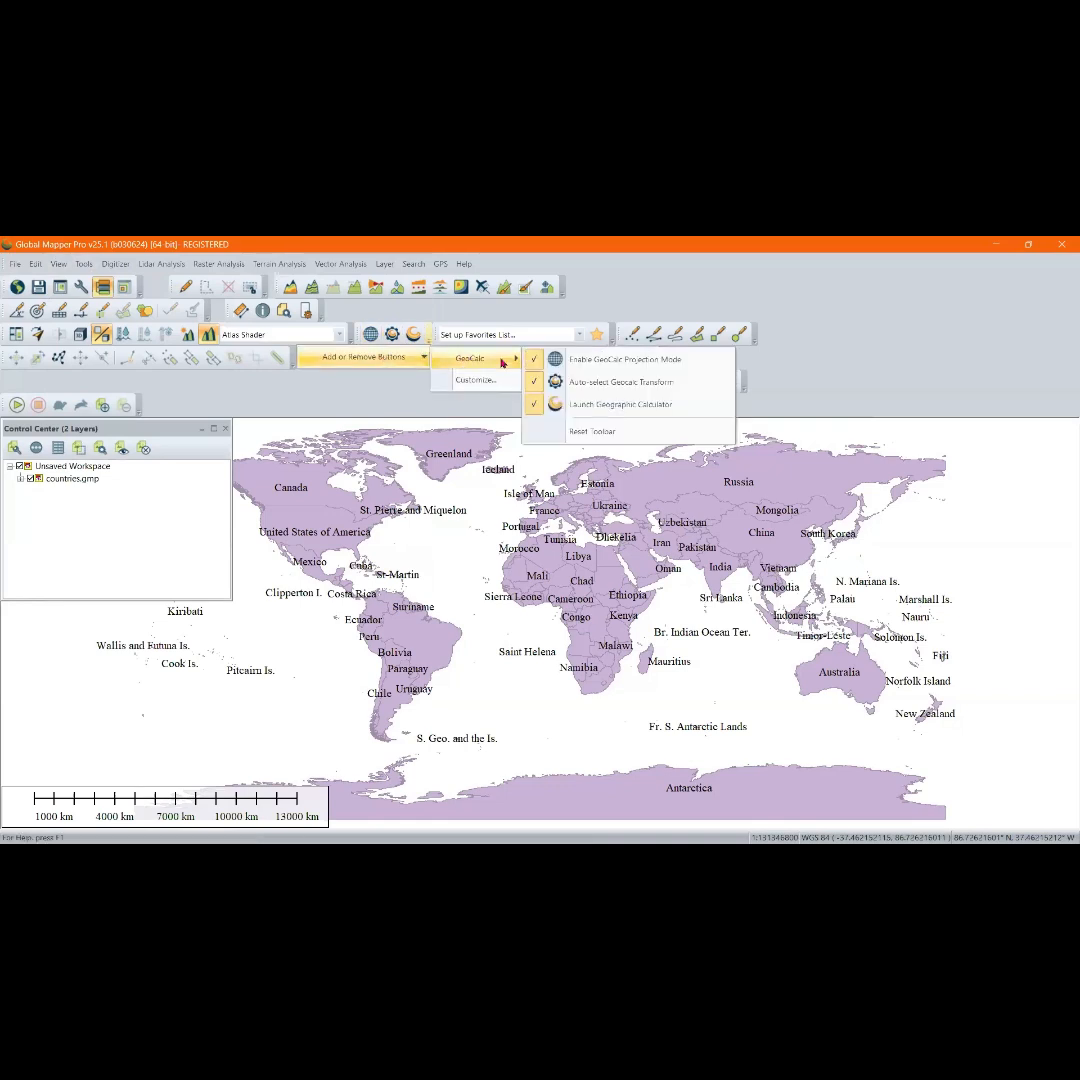
click(64, 269)
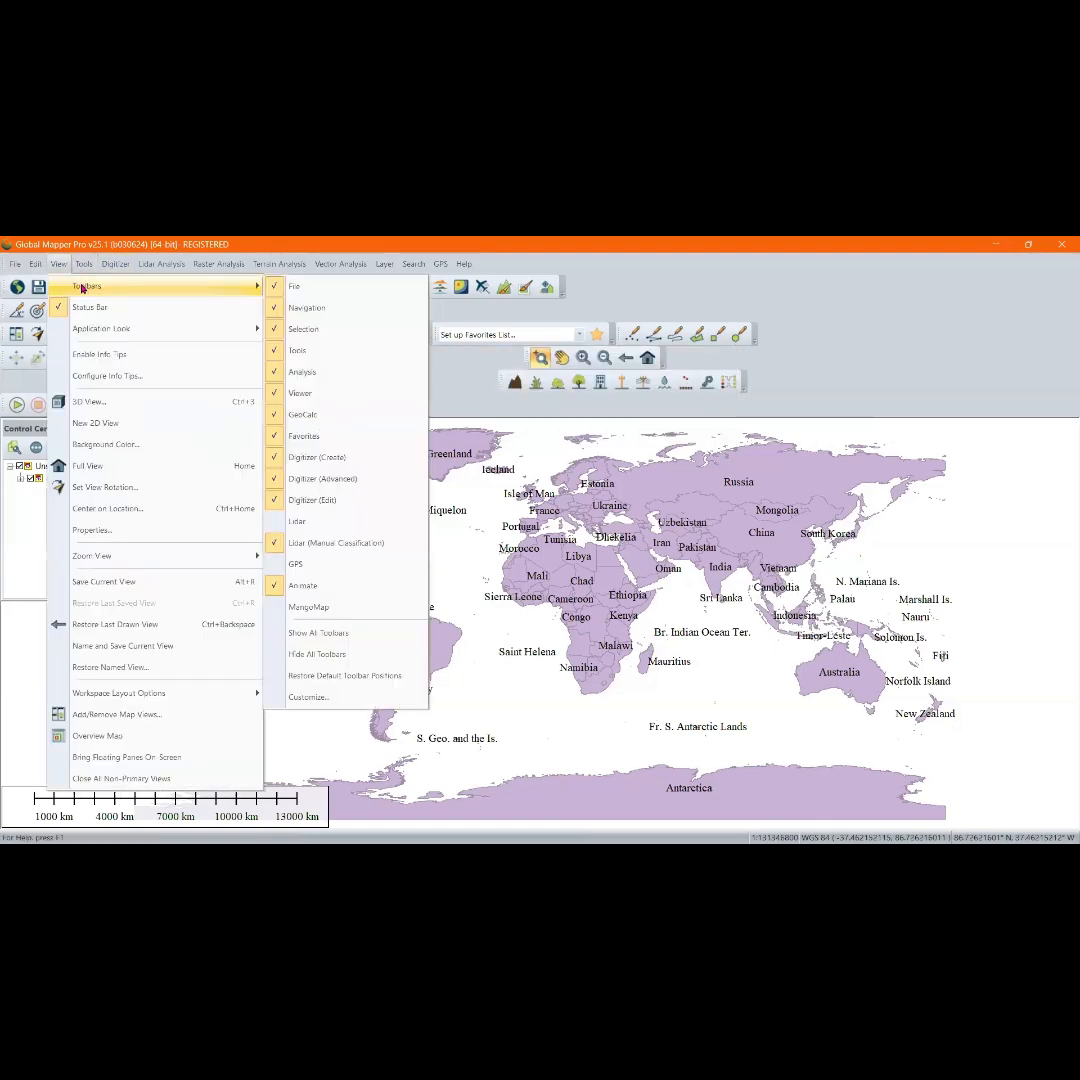
click(280, 416)
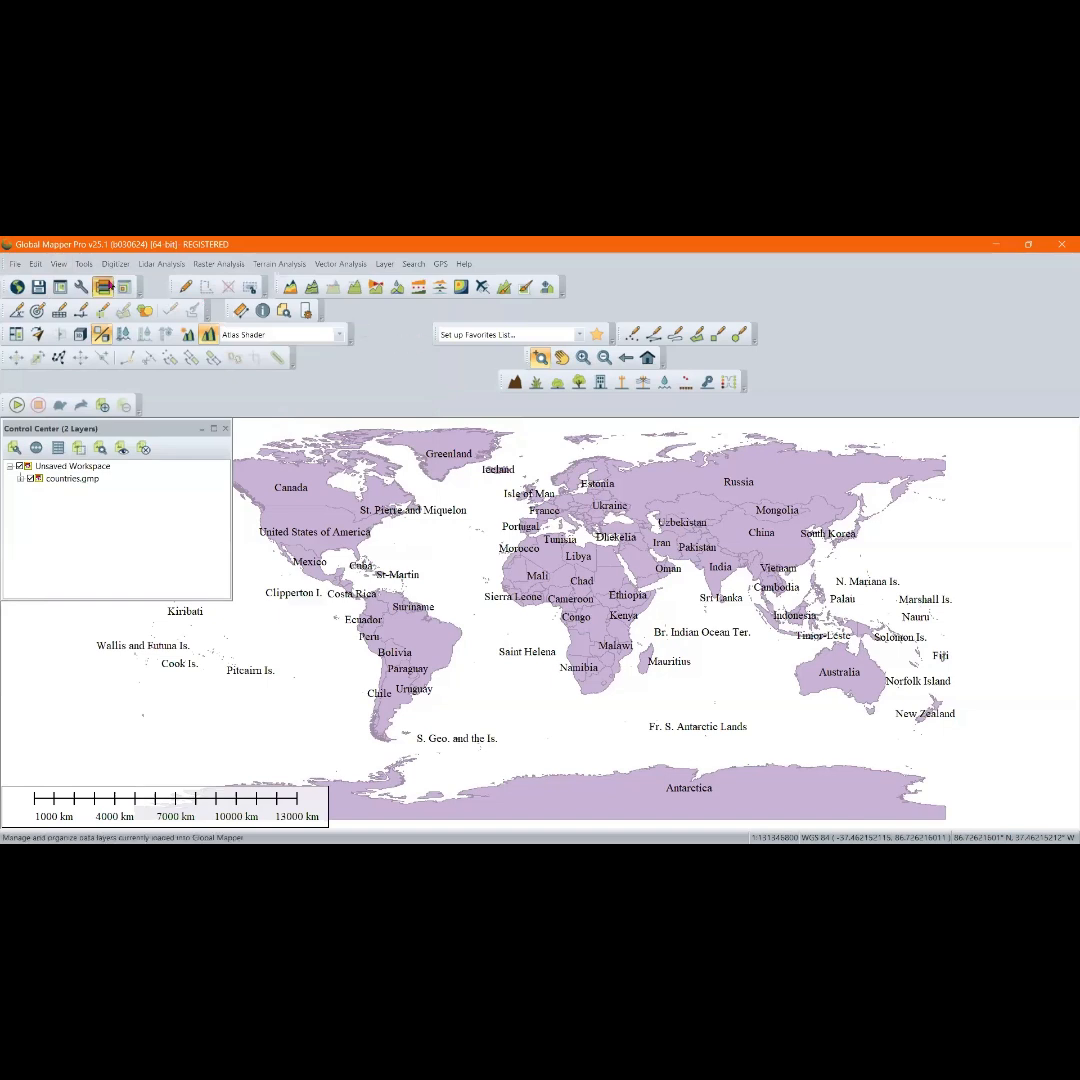
Show the GeoCalc toolbar again
click(58, 264)
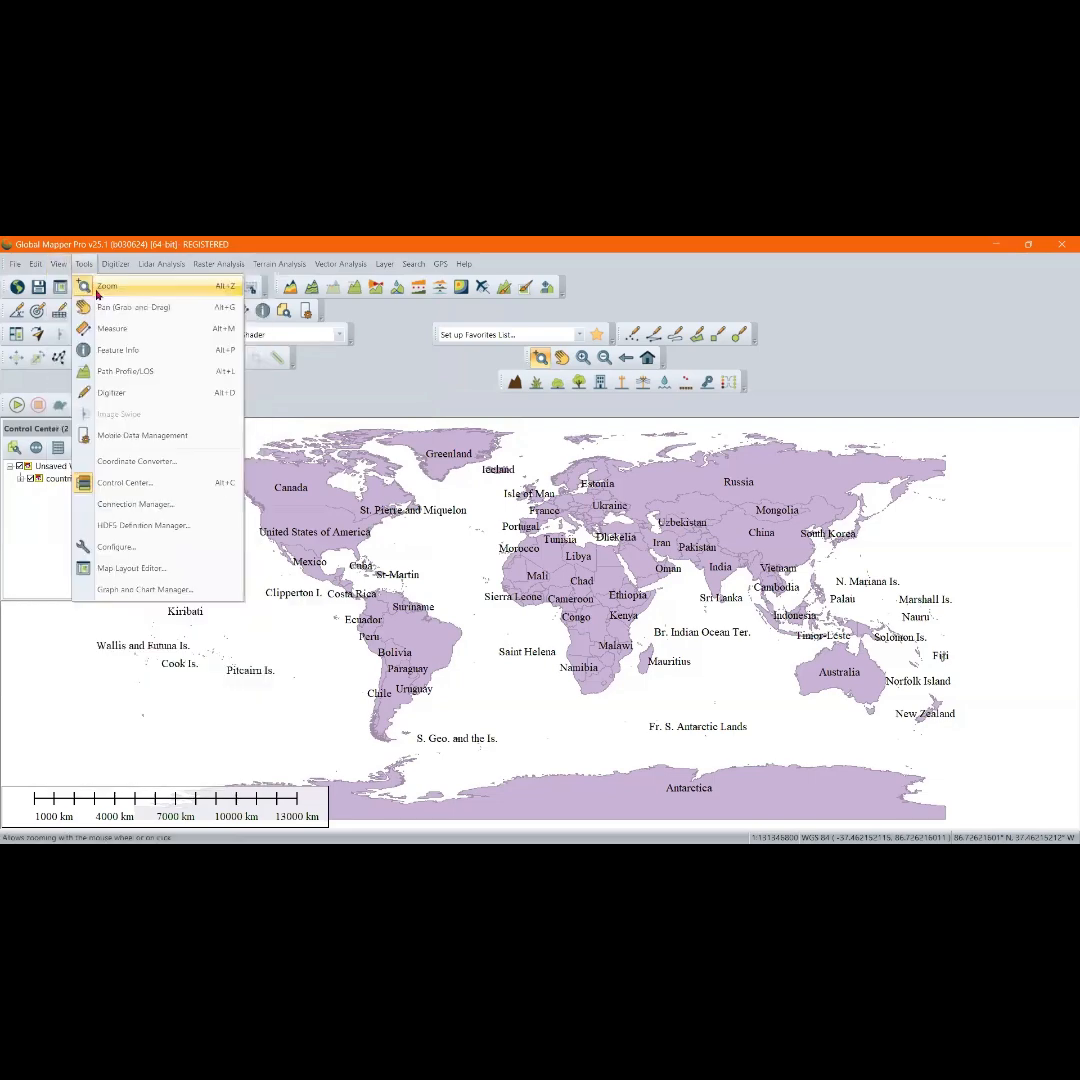
mouse_move(100, 286)
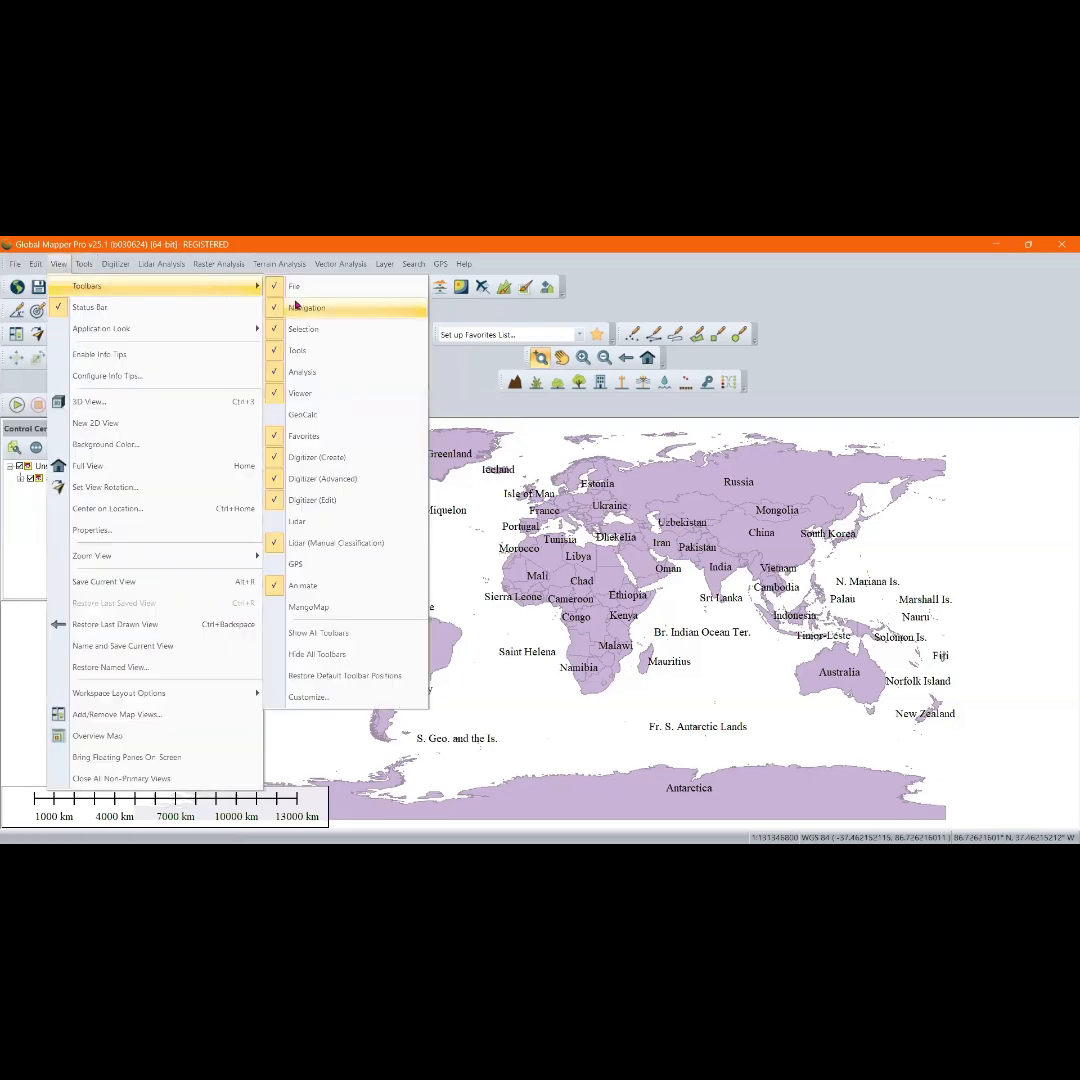
click(295, 415)
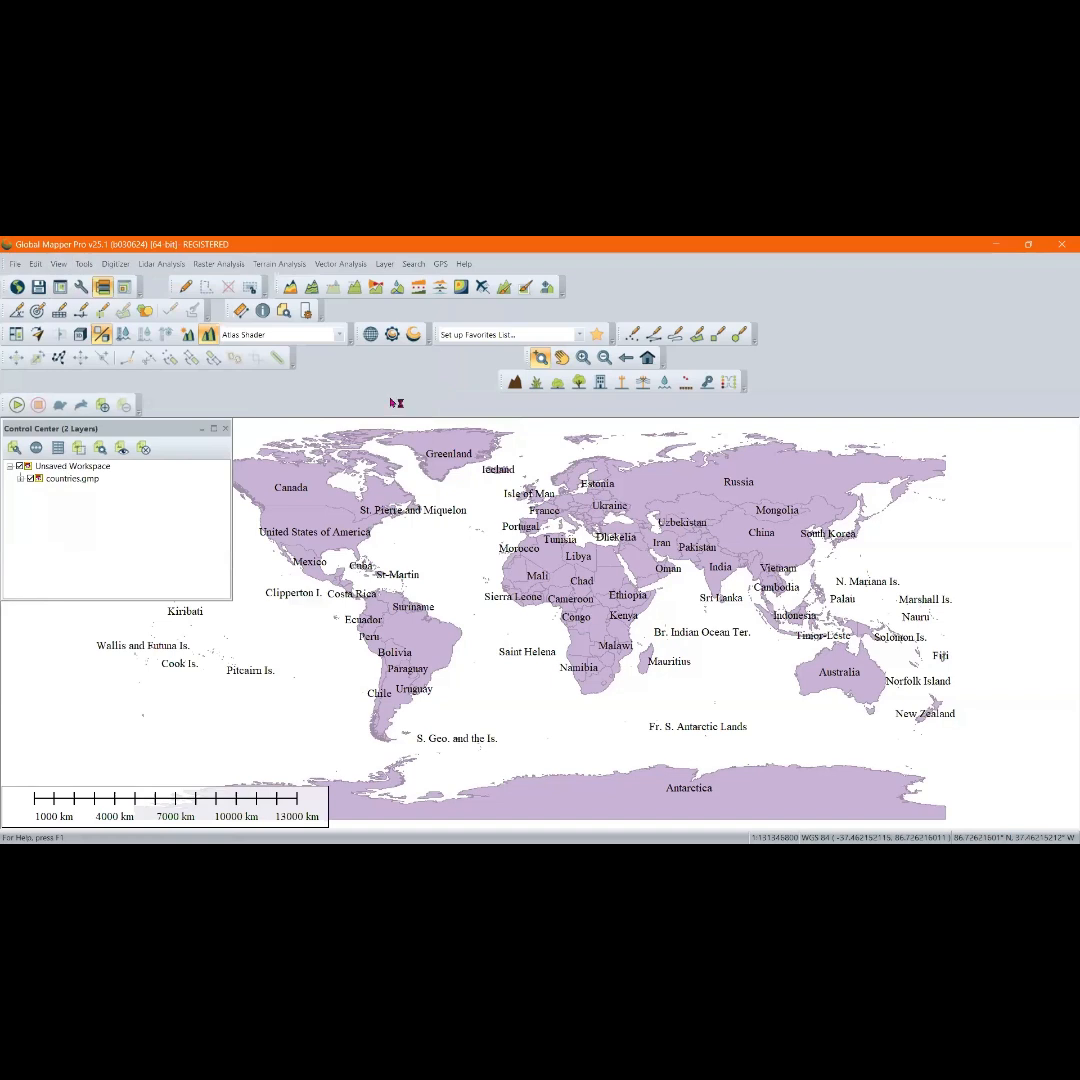
Examine the general tool commands and the view options for toolbars, status bar, application look and info tips
click(84, 264)
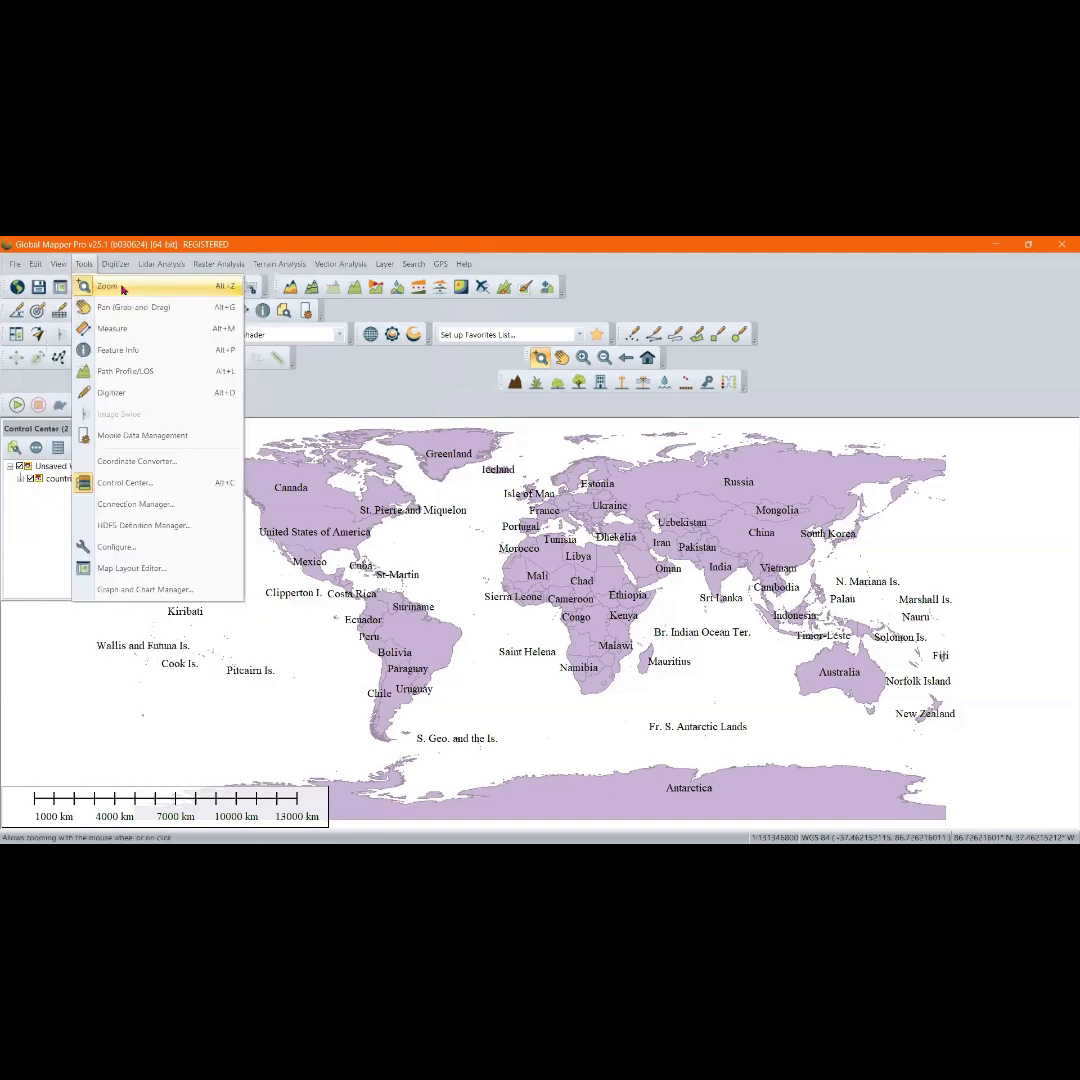
mouse_move(58, 264)
mouse_move(137, 290)
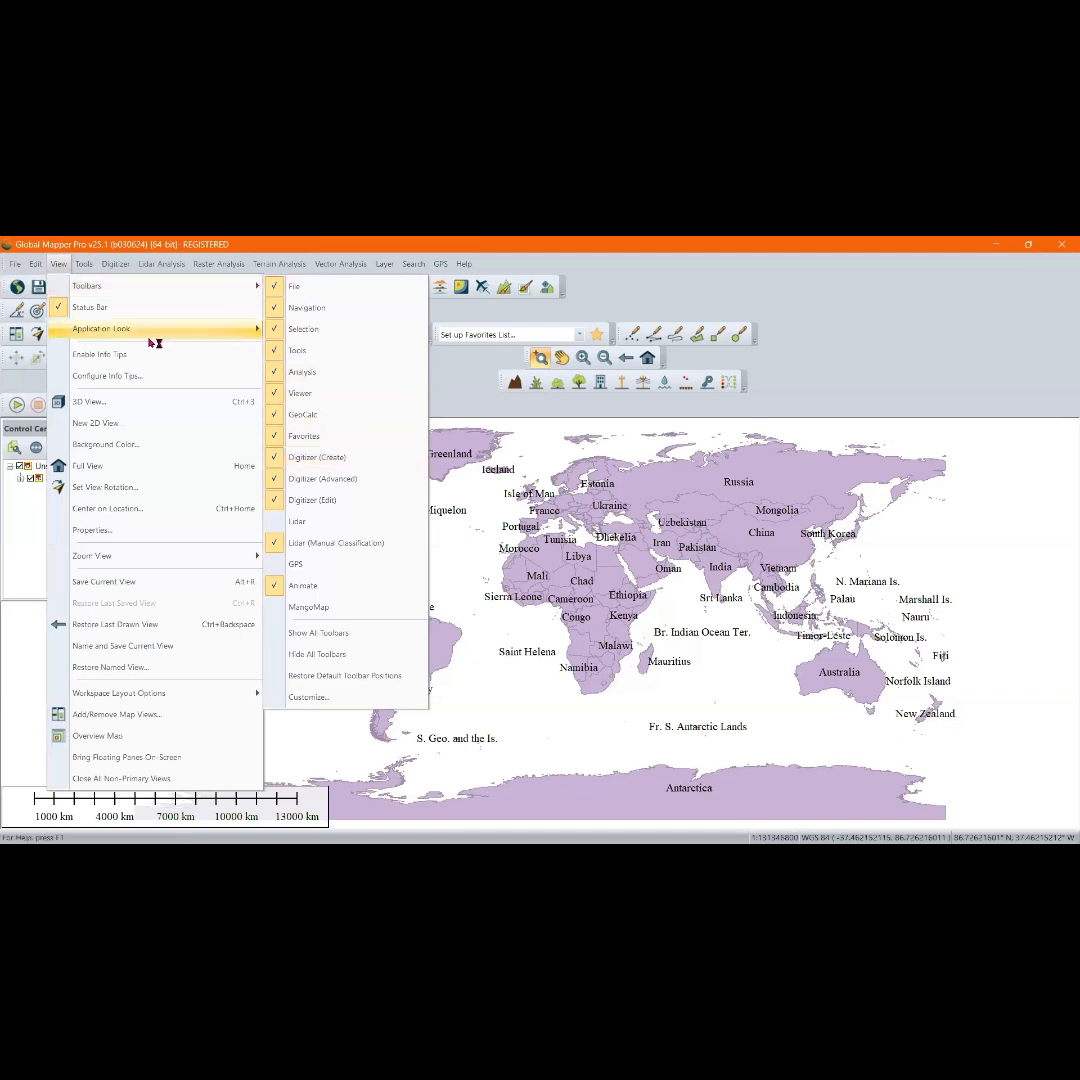
mouse_move(239, 274)
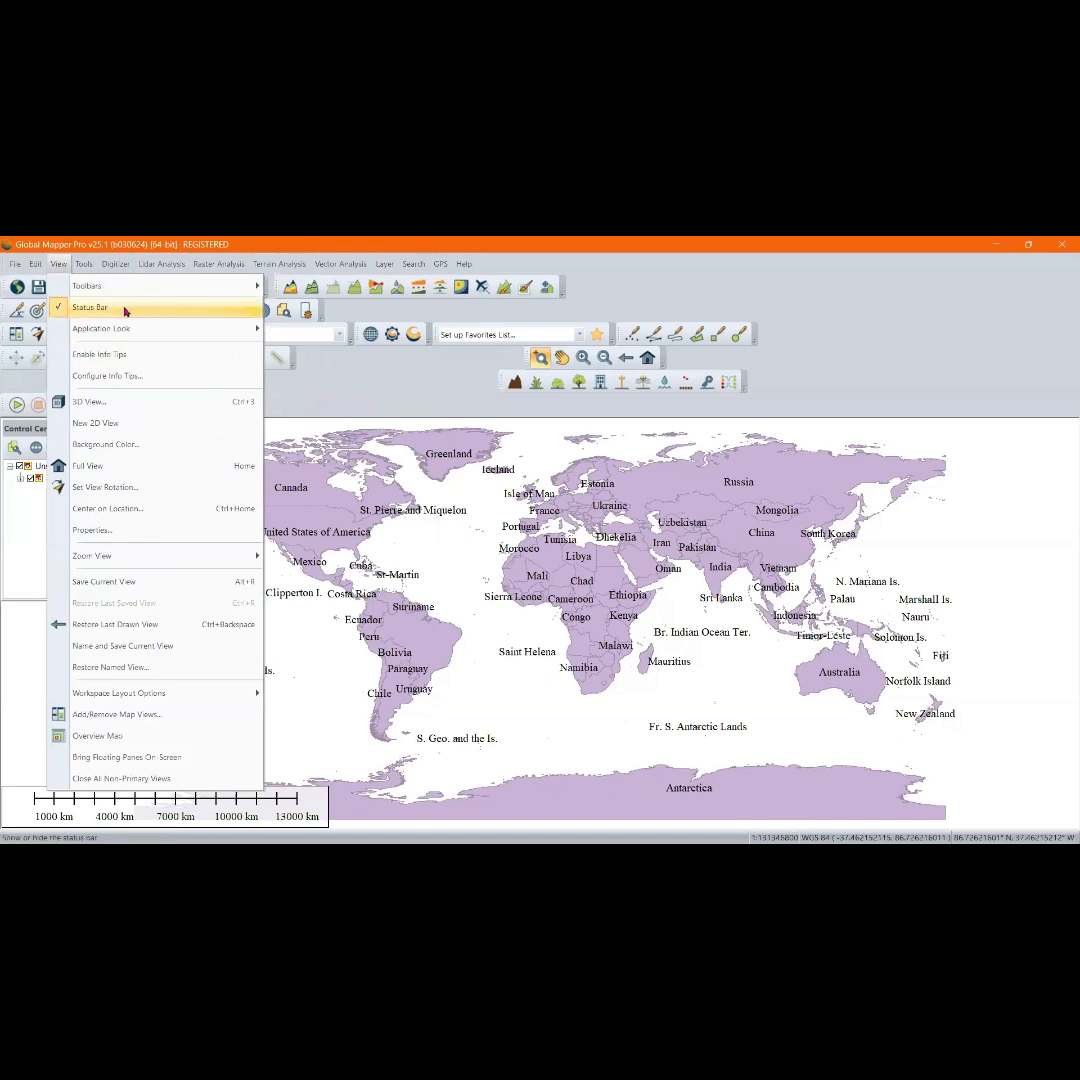
mouse_move(141, 329)
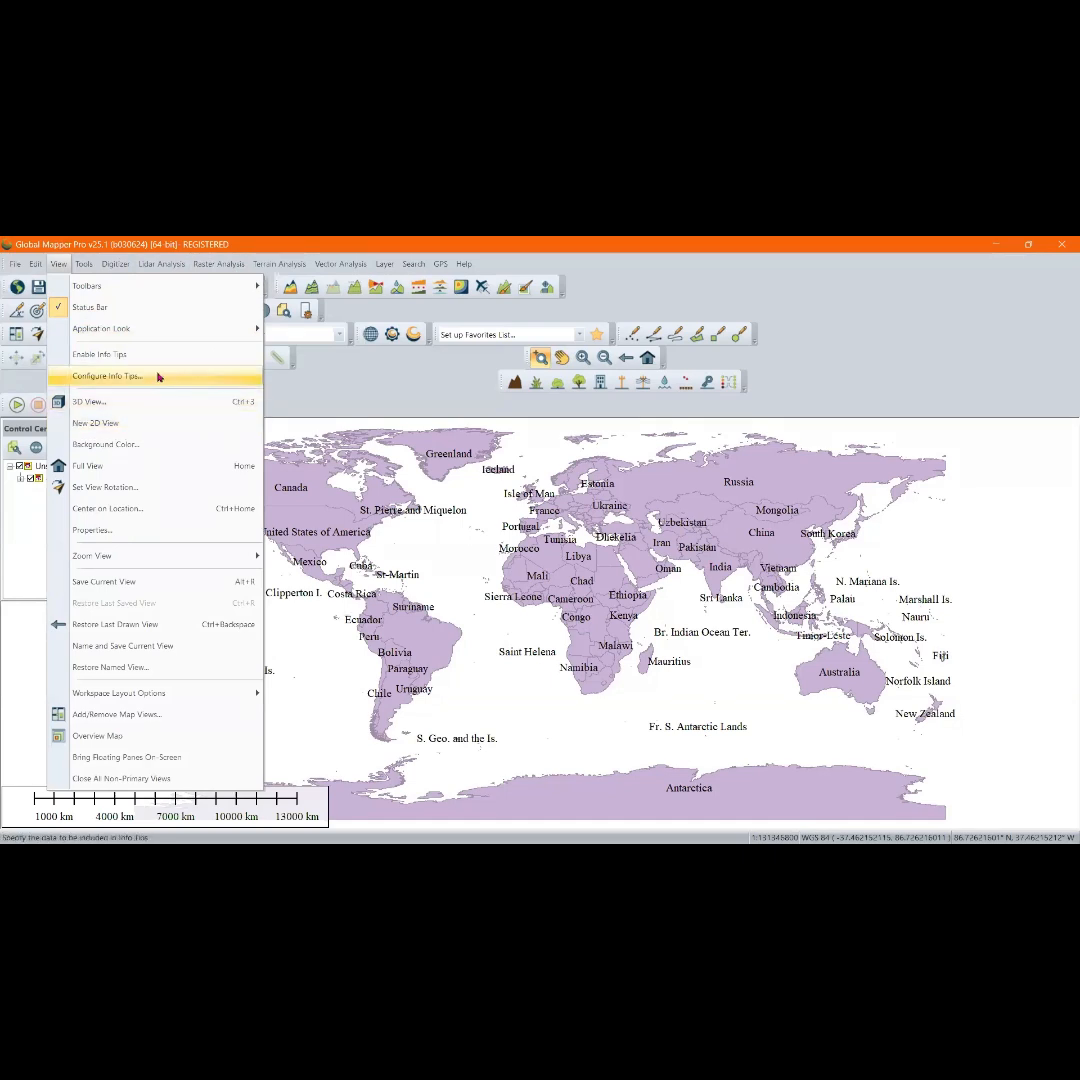
mouse_move(92, 265)
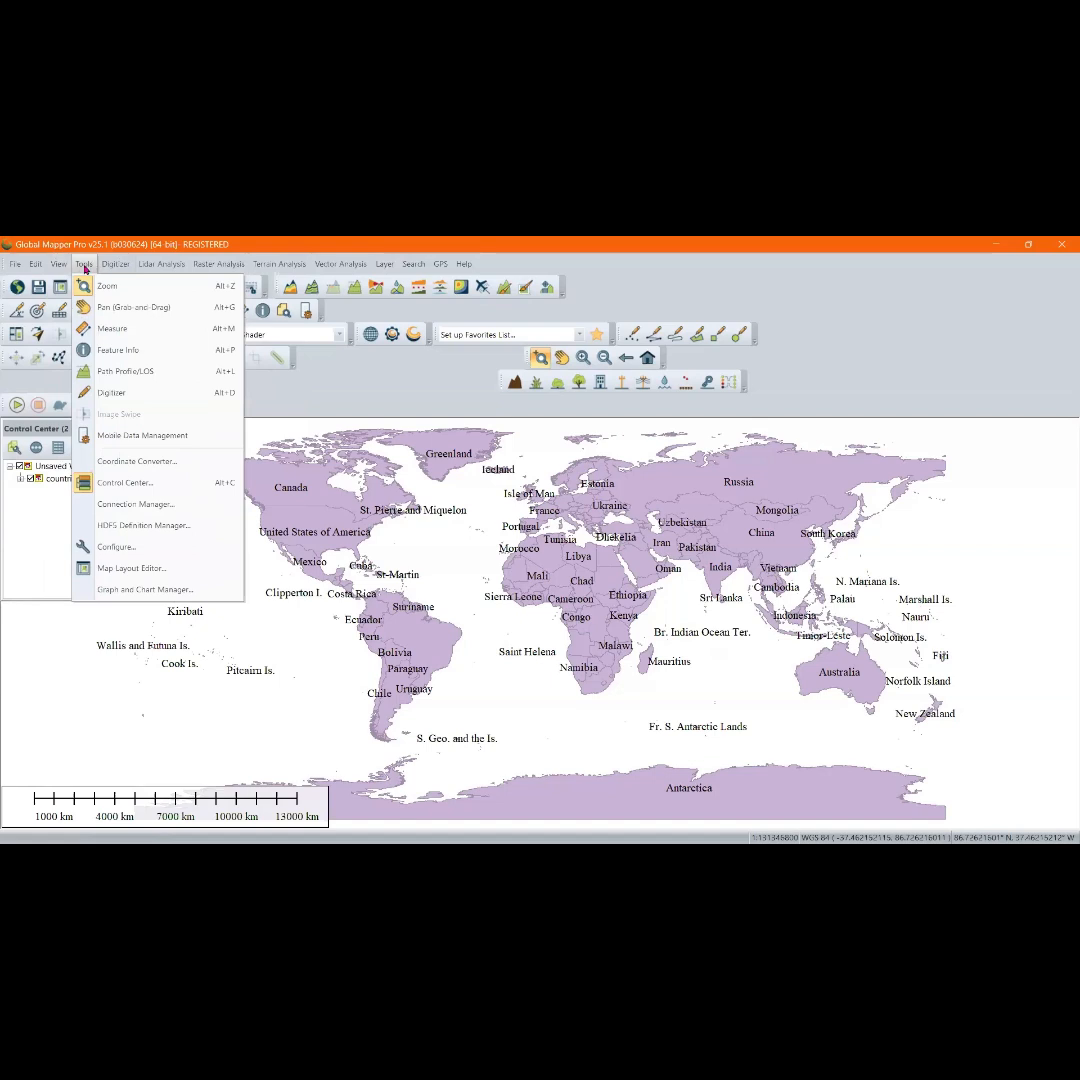
Zoom to a box drawn off the West African coast with the Zoom tool, and try zooming out and in
click(140, 293)
drag(519, 619, 471, 584)
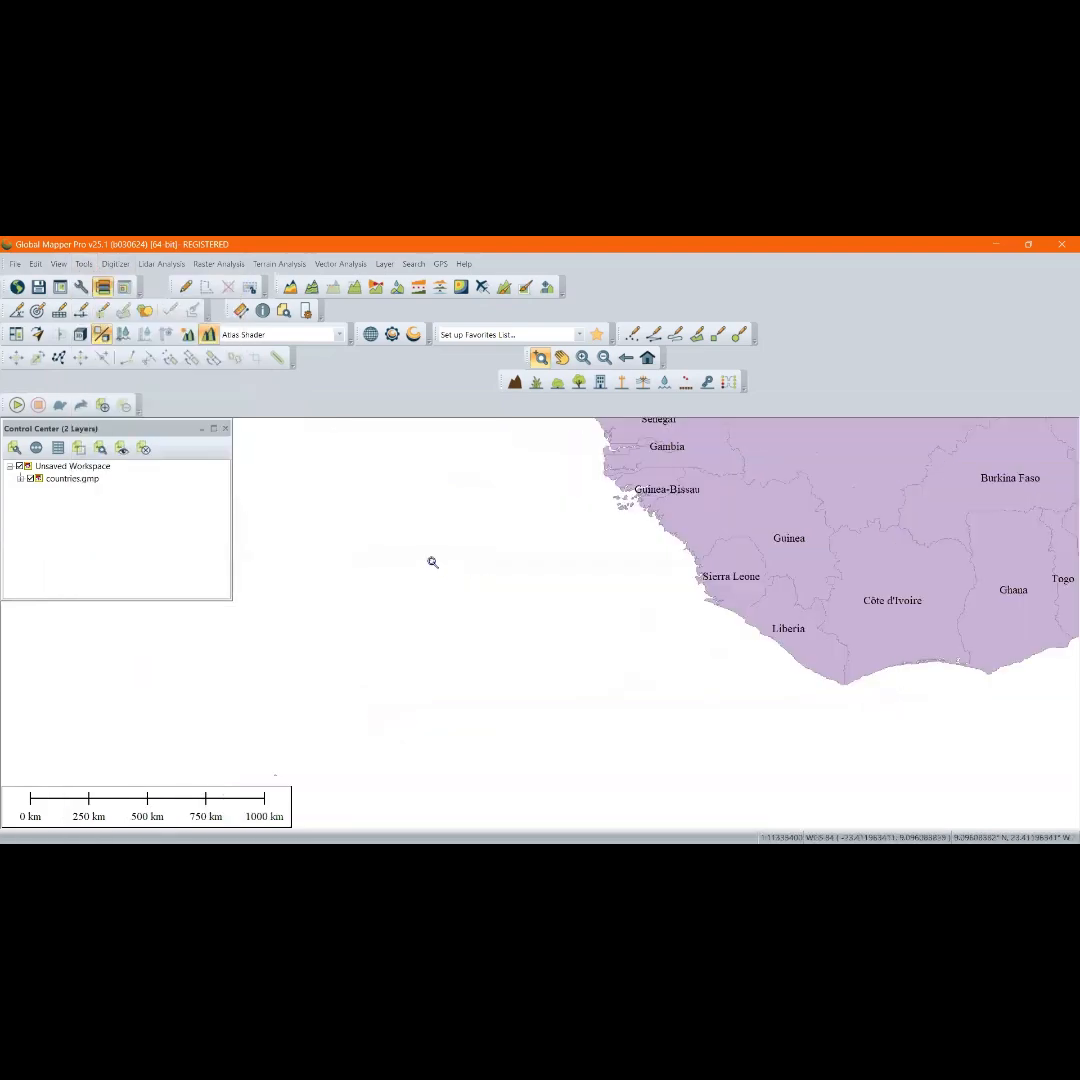
scroll(432, 588, down, 7)
scroll(572, 557, up, 5)
scroll(577, 550, up, 2)
scroll(530, 570, down, 6)
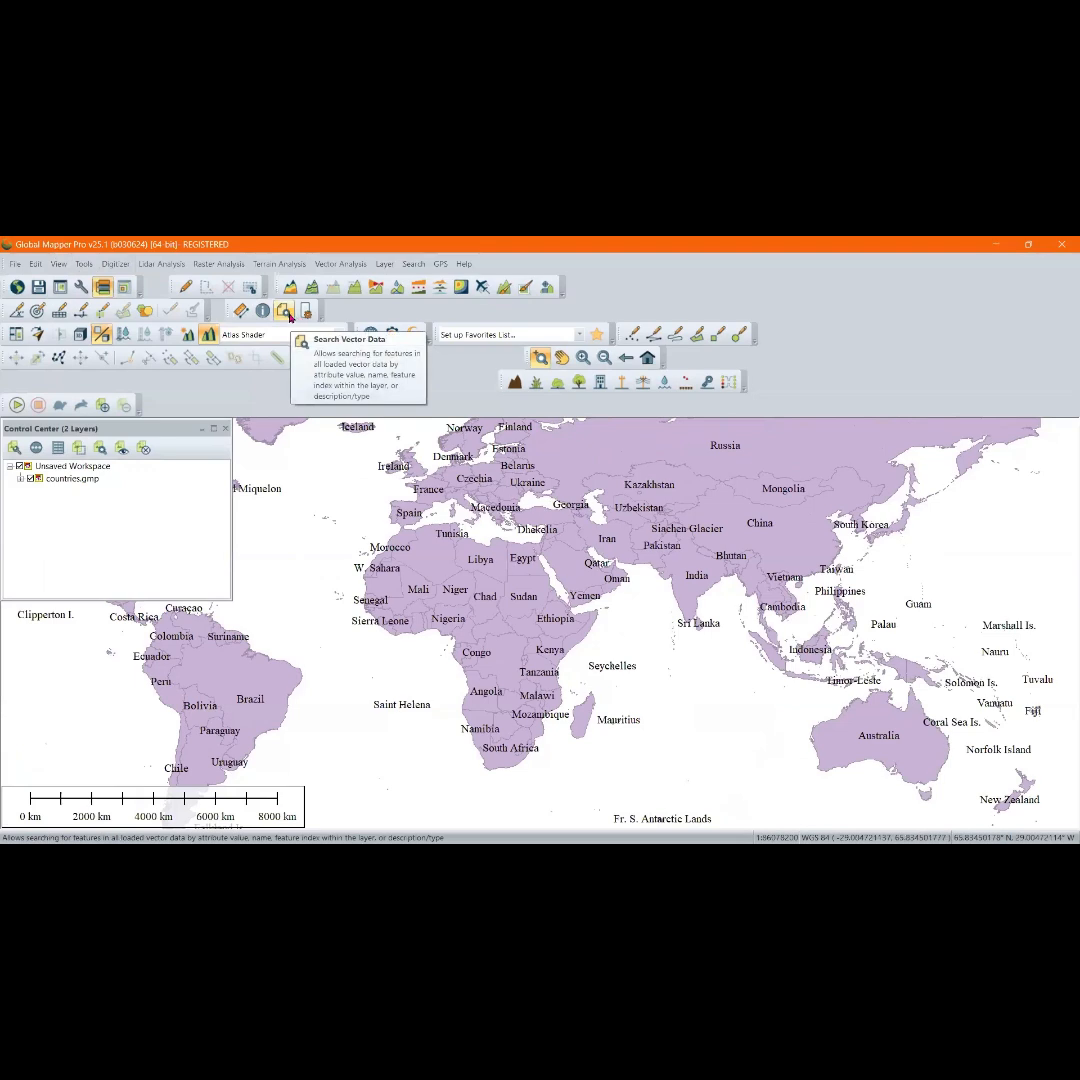
Fit the whole world map in the view, and go back through the previously drawn views
click(660, 360)
click(661, 364)
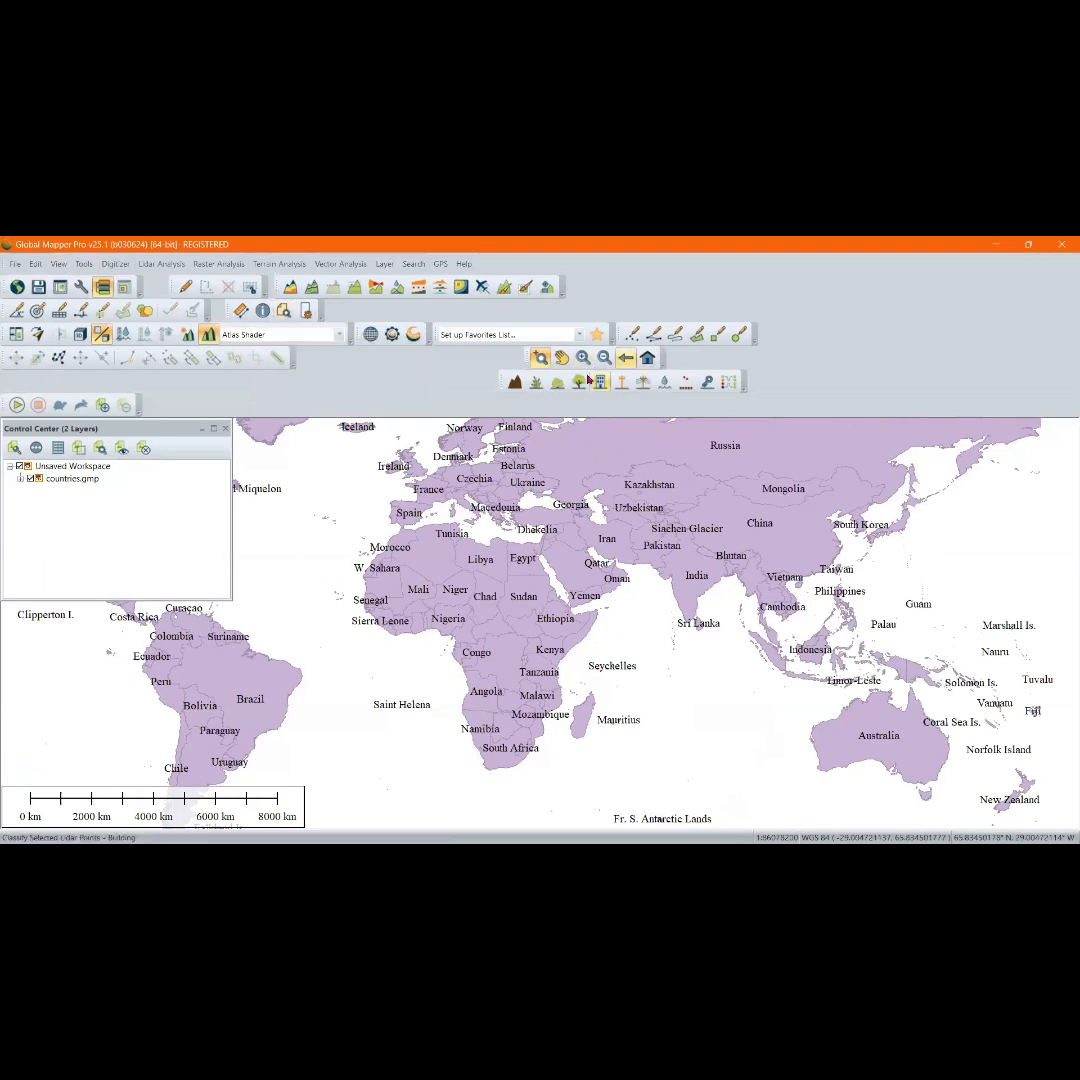
click(647, 358)
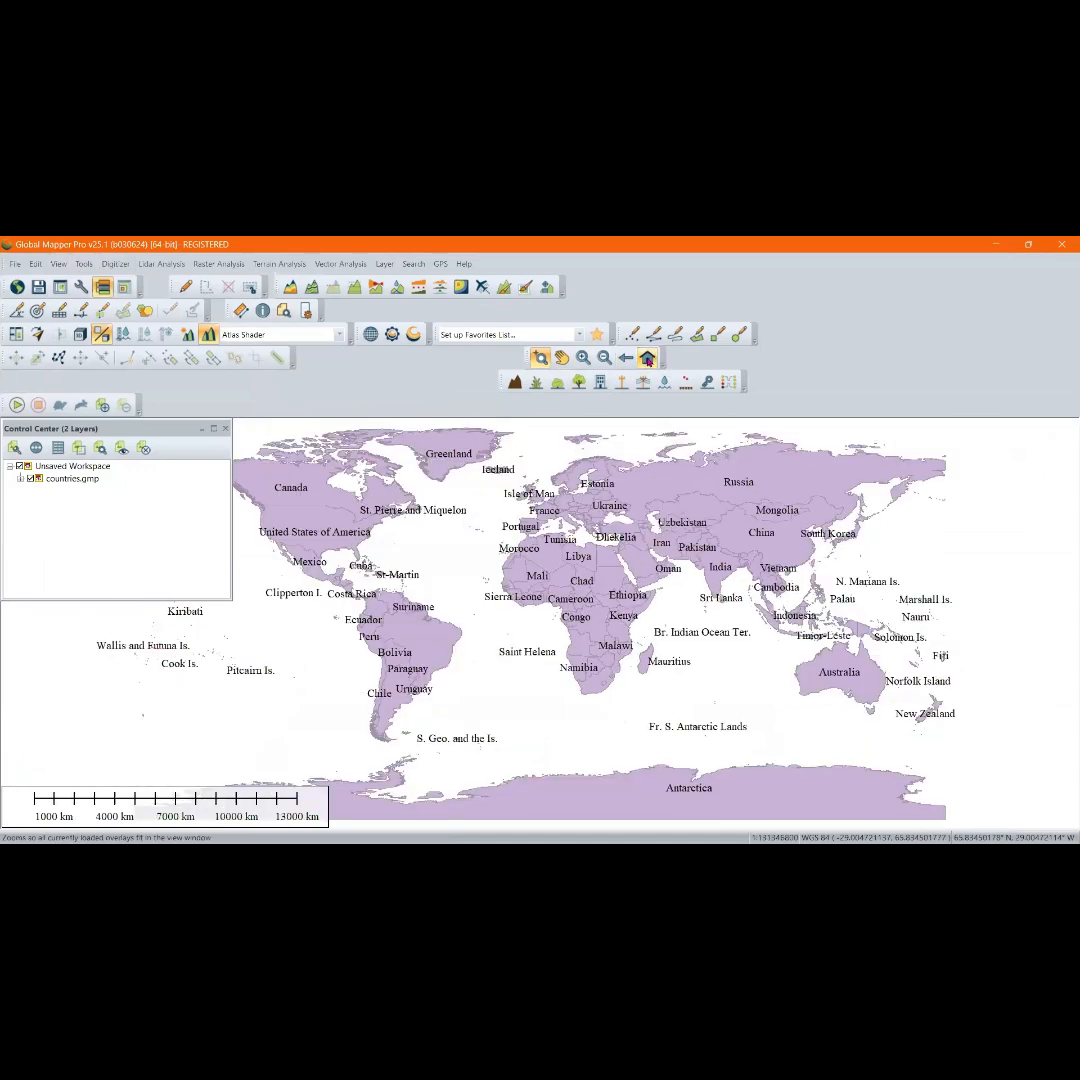
click(626, 359)
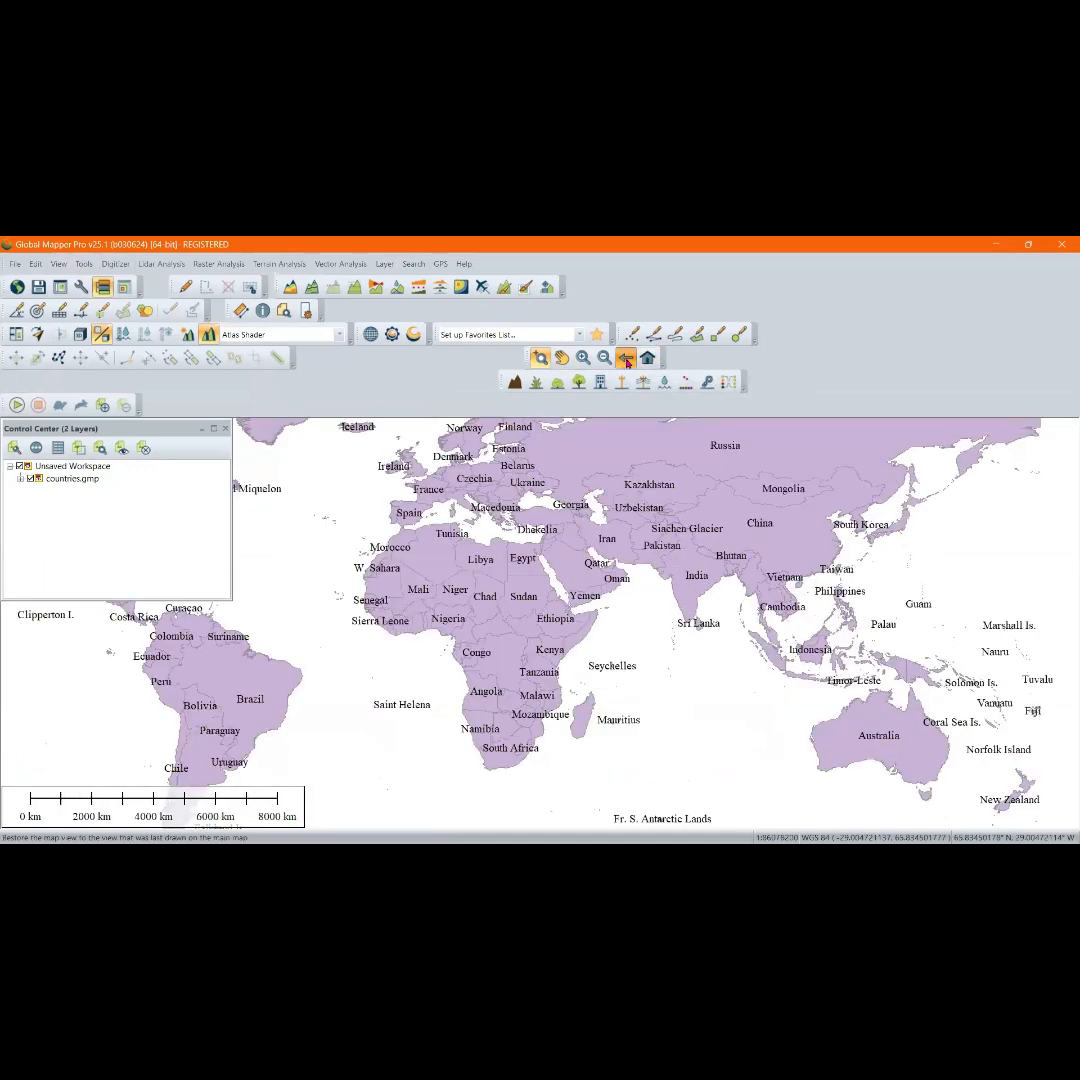
click(626, 359)
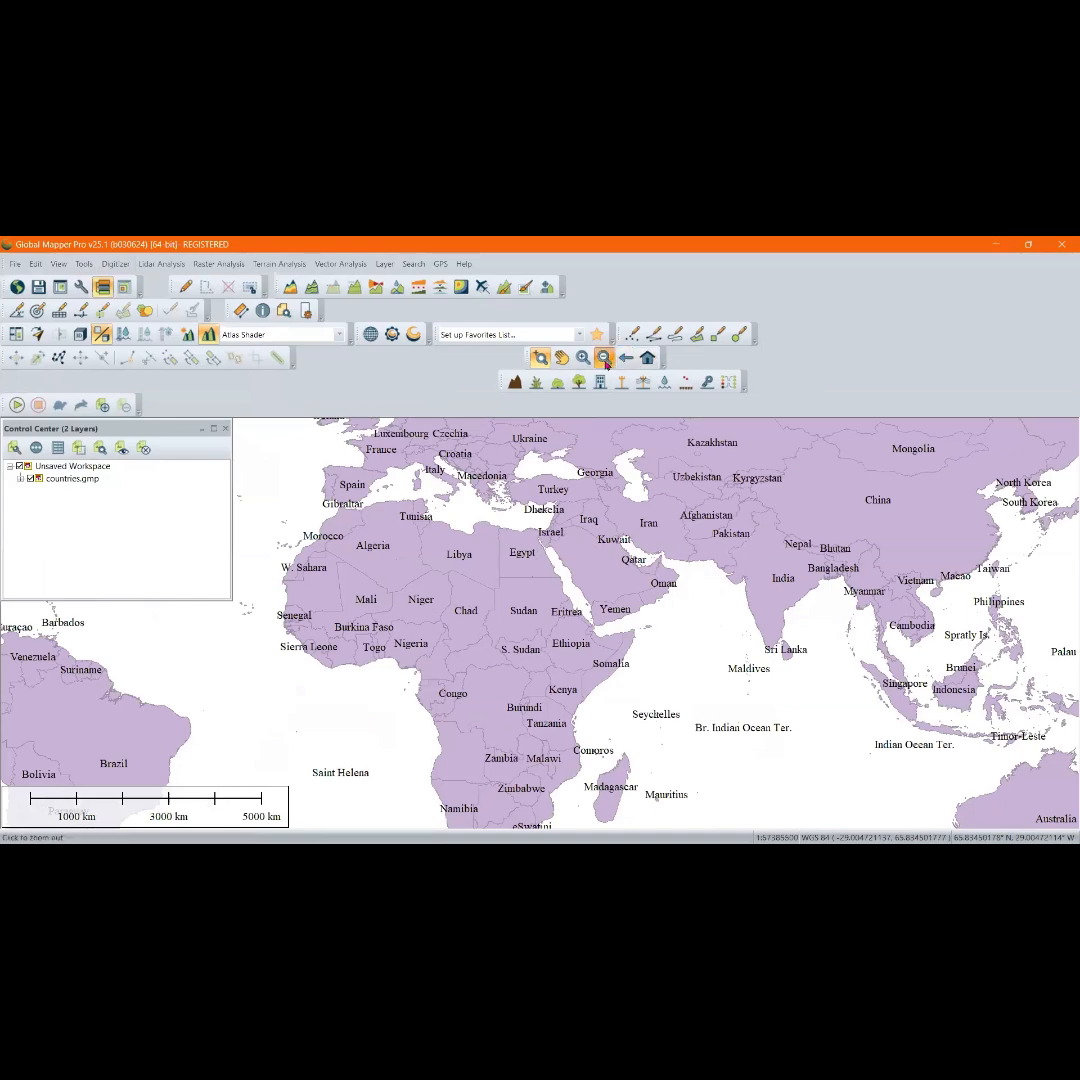
Zoom the world map far out and back in, and pan it to bring the Indian Ocean to the centre
click(604, 358)
click(604, 358)
click(604, 358)
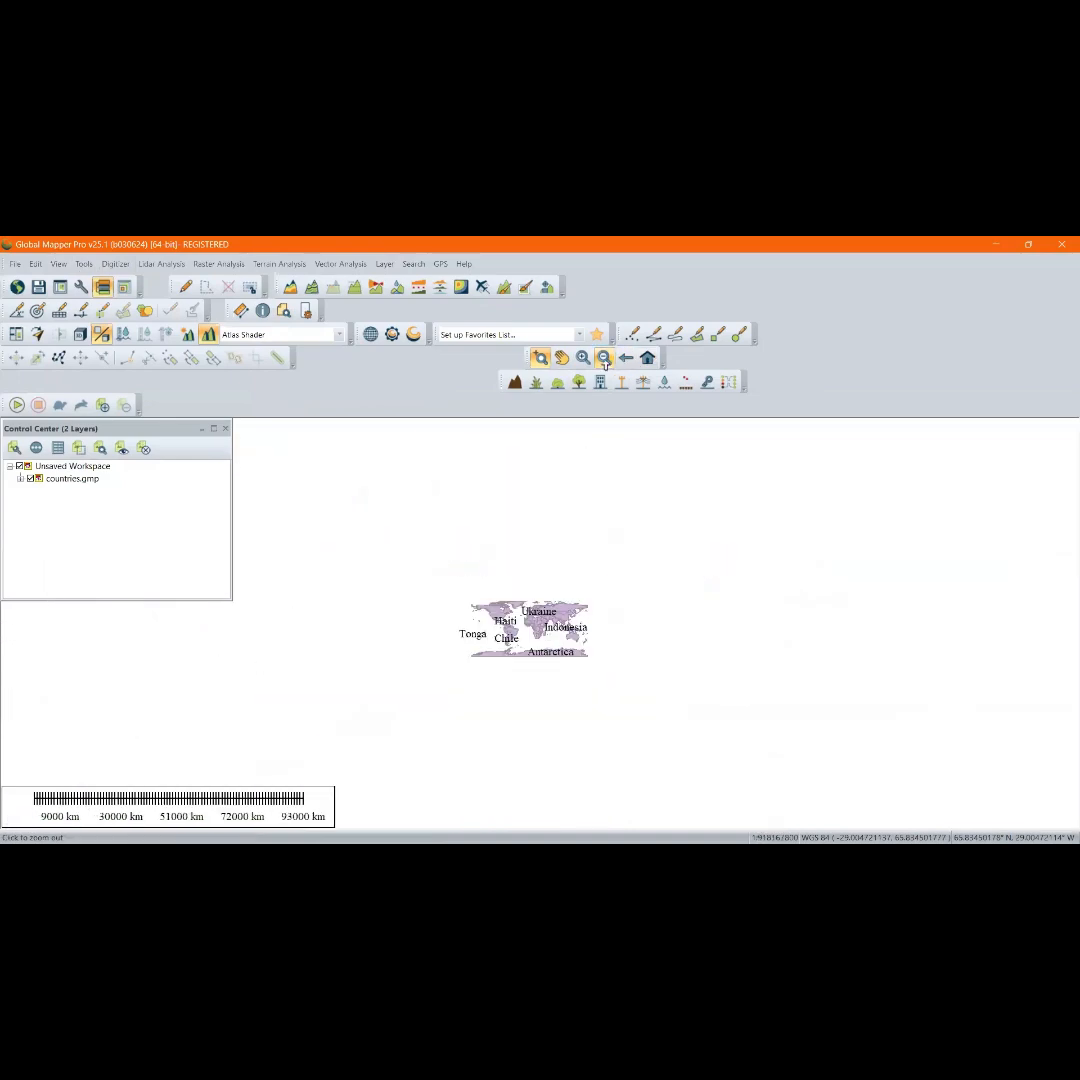
click(584, 360)
click(584, 360)
click(585, 361)
click(586, 362)
click(561, 358)
drag(487, 512, 334, 487)
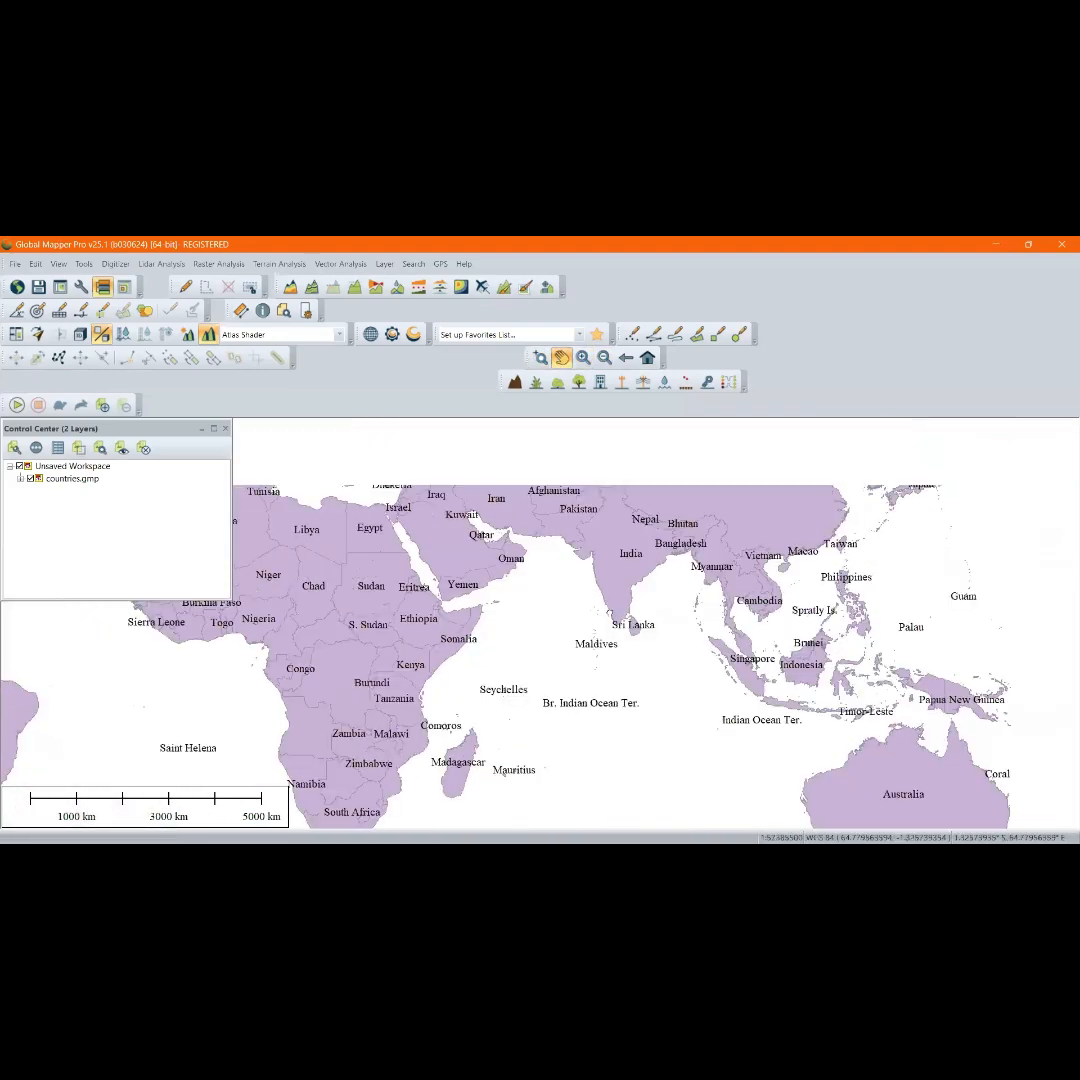
Pan the map across Australia, Asia and Africa, and bring Europe and the Middle East into view
drag(610, 612, 307, 684)
drag(771, 509, 658, 641)
drag(451, 574, 647, 596)
drag(525, 629, 691, 570)
Zoom in with the Zoom tool by drawing a box over the Middle East and a smaller one inside Turkey
click(541, 358)
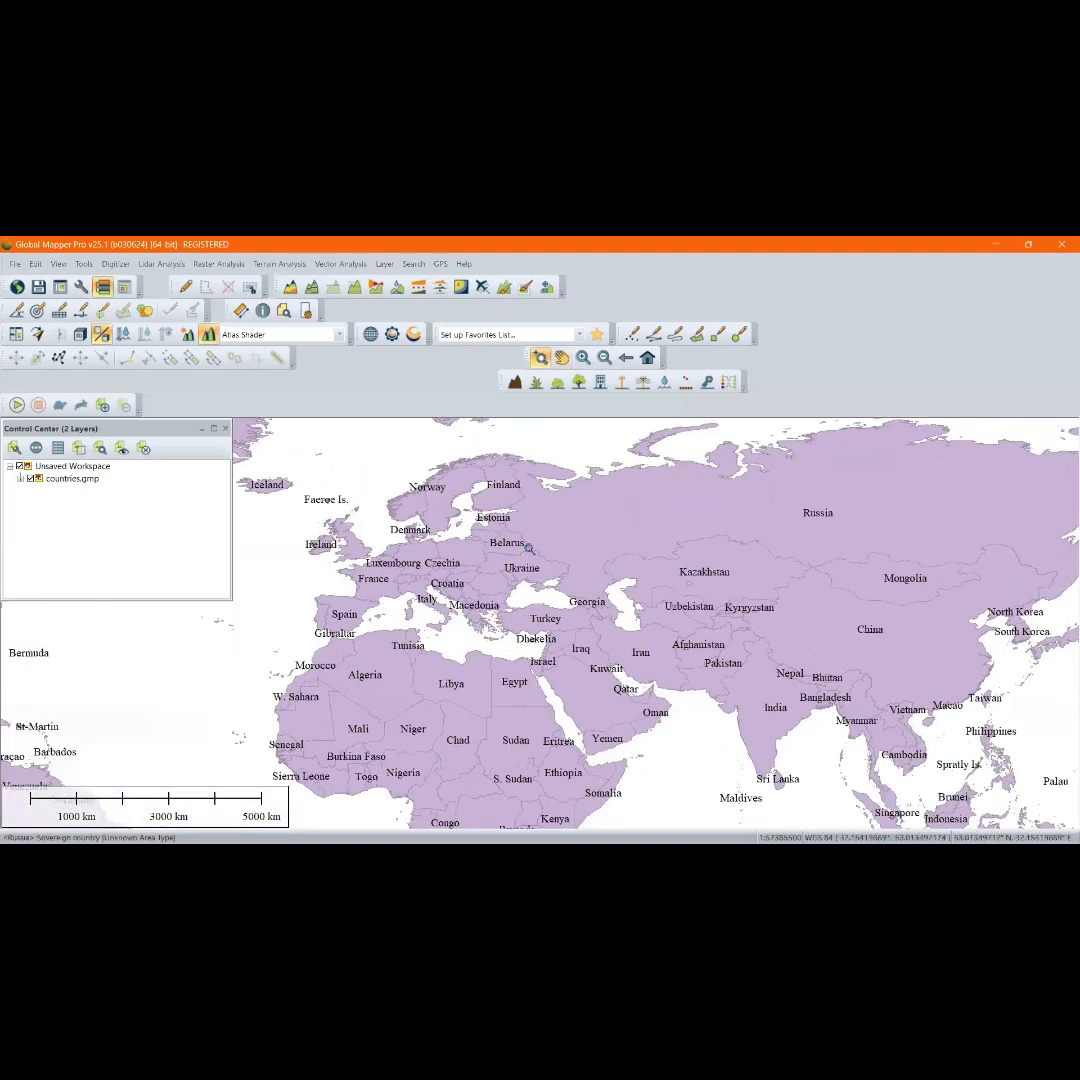
scroll(529, 548, down, 2)
scroll(499, 568, up, 3)
drag(498, 560, 724, 691)
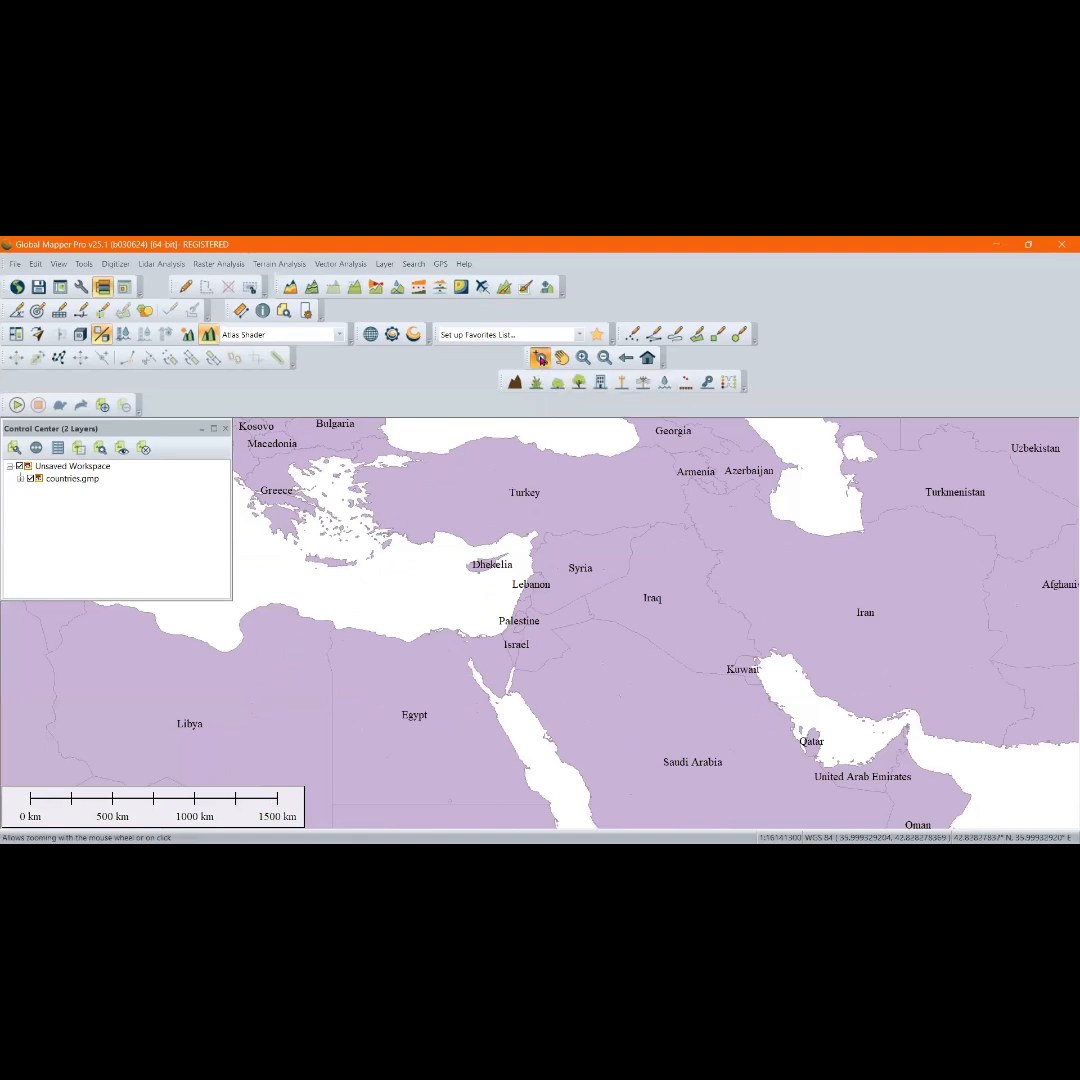
drag(442, 477, 462, 487)
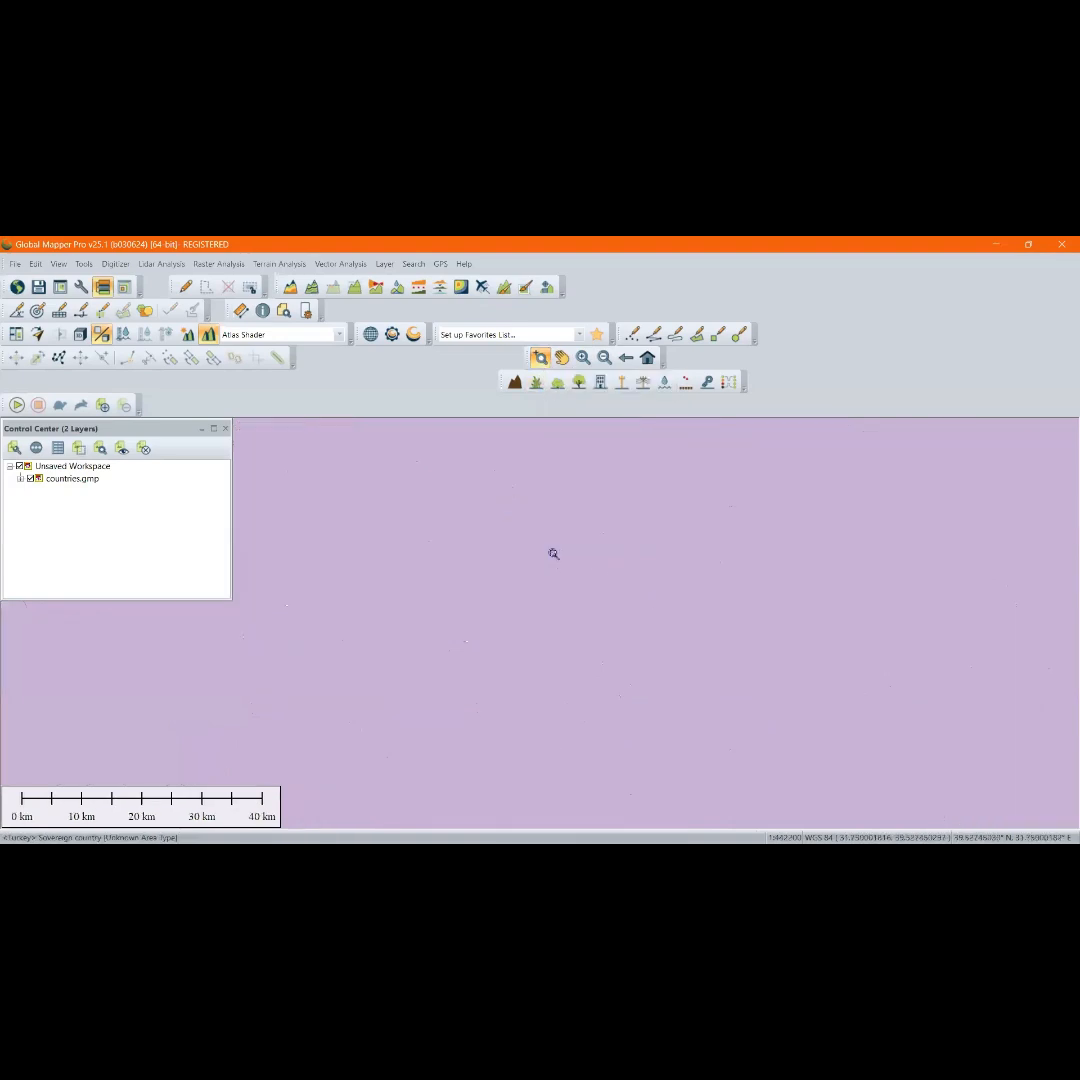
Zoom out from Turkey to North Africa, and zoom in closely on Tunisia with the Zoom tool
scroll(604, 578, down, 5)
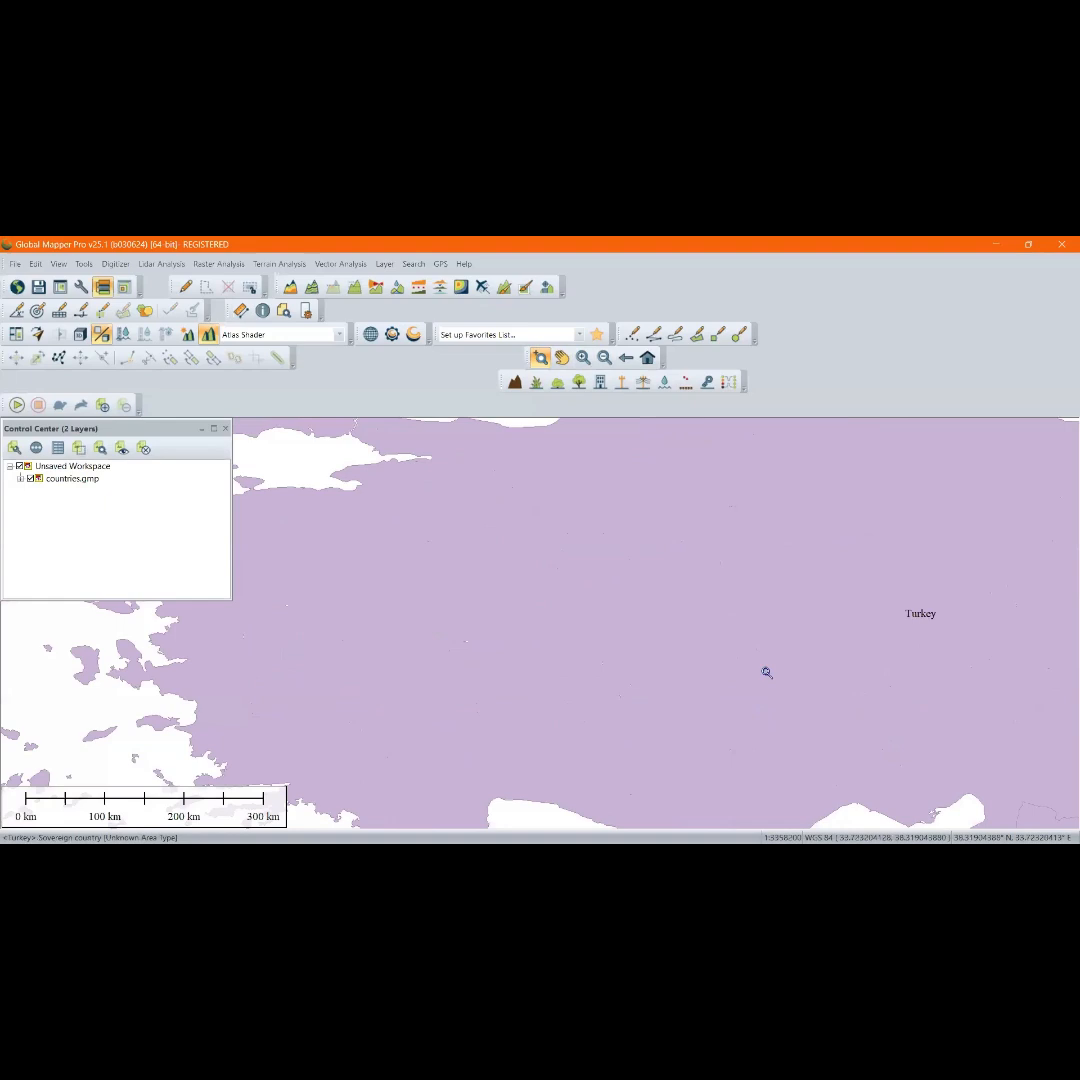
scroll(767, 672, down, 6)
scroll(666, 689, up, 4)
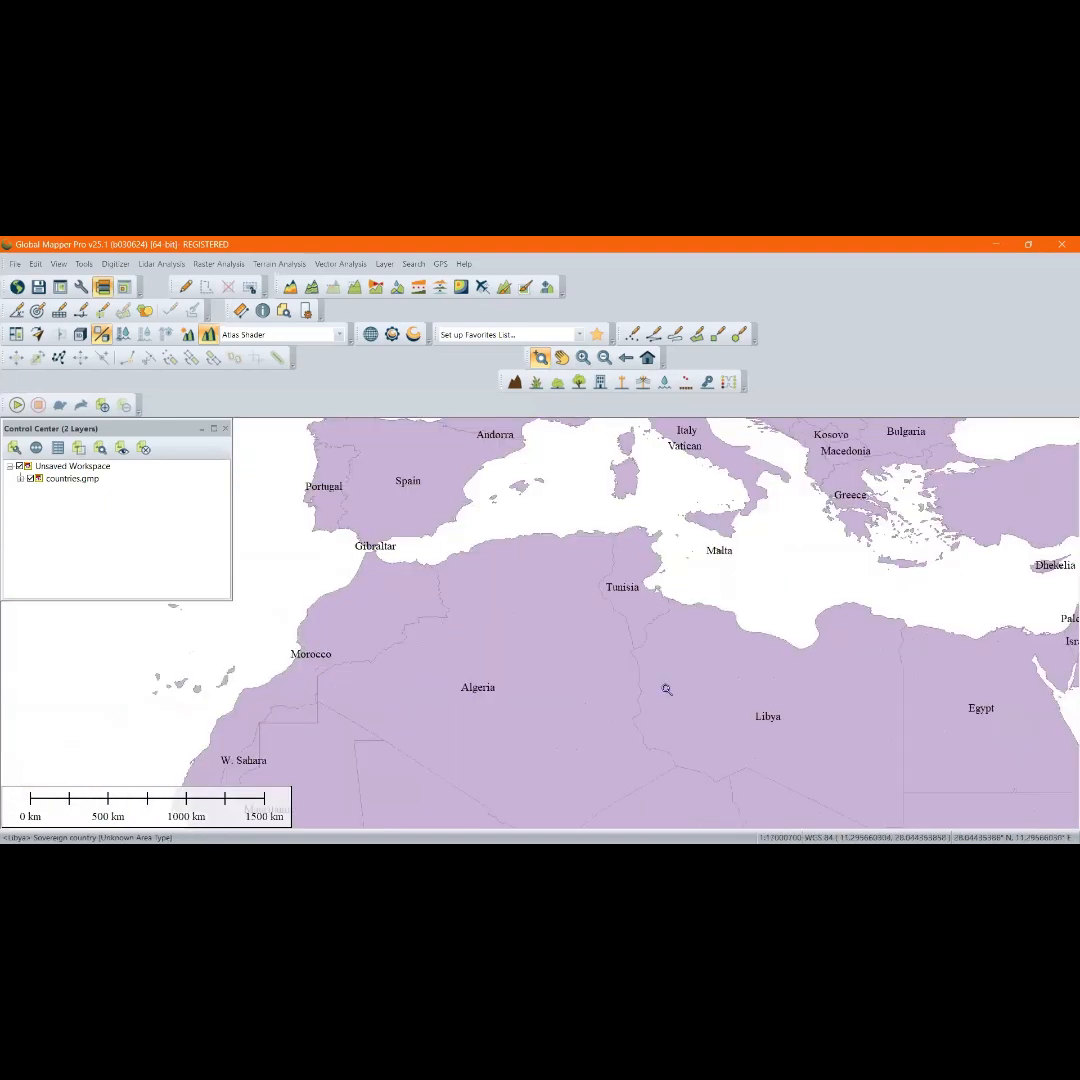
scroll(627, 586, up, 3)
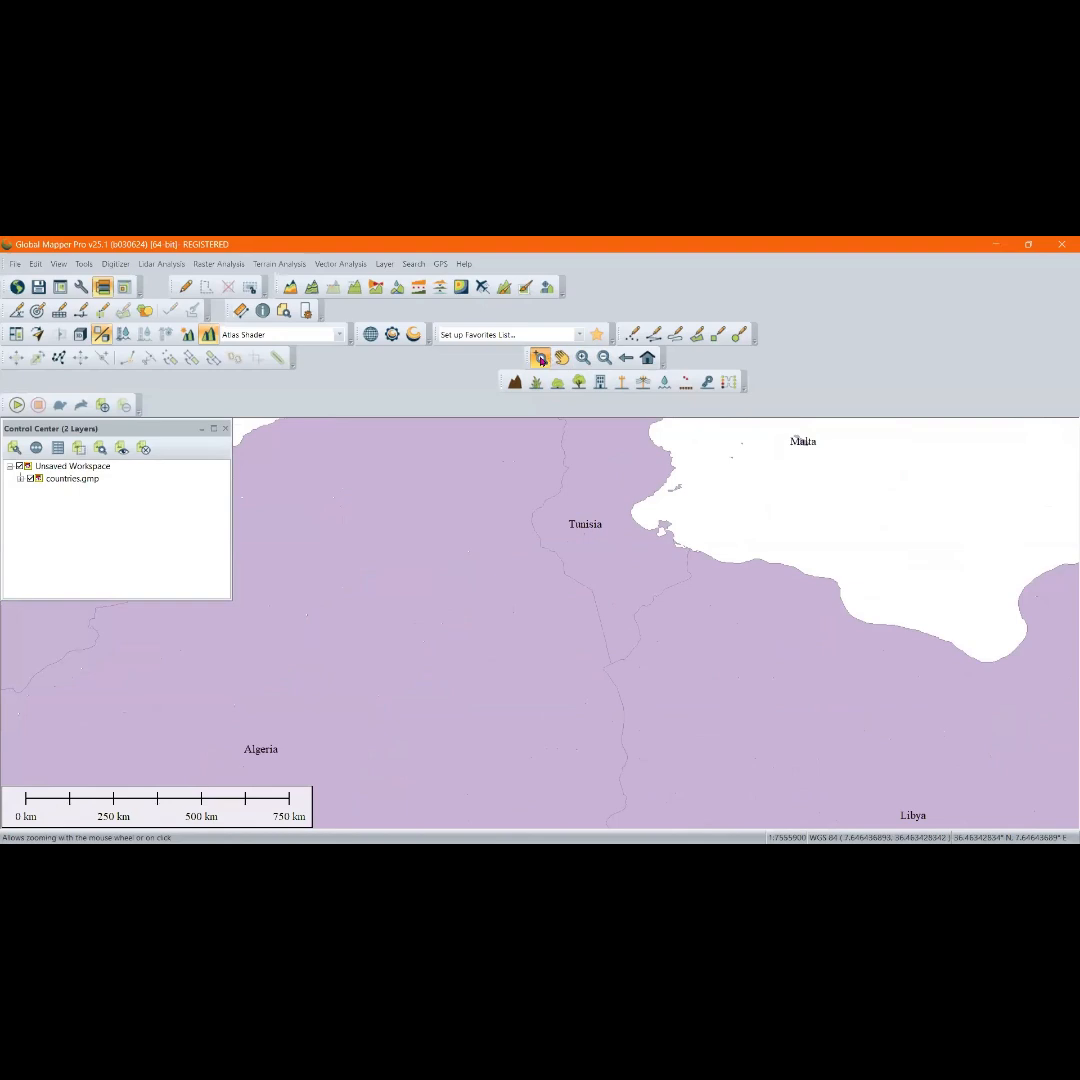
click(596, 529)
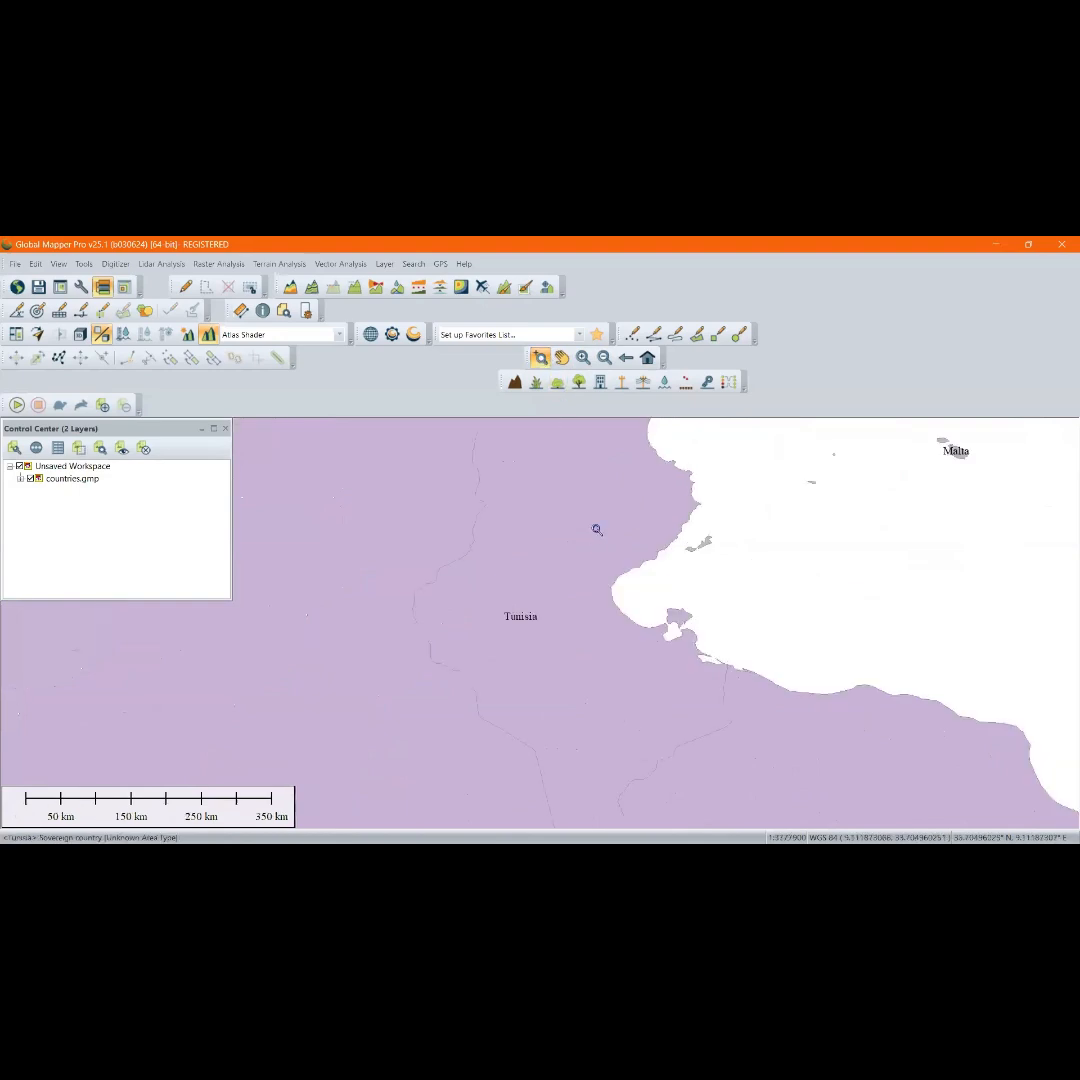
click(527, 637)
click(545, 594)
click(544, 600)
click(505, 637)
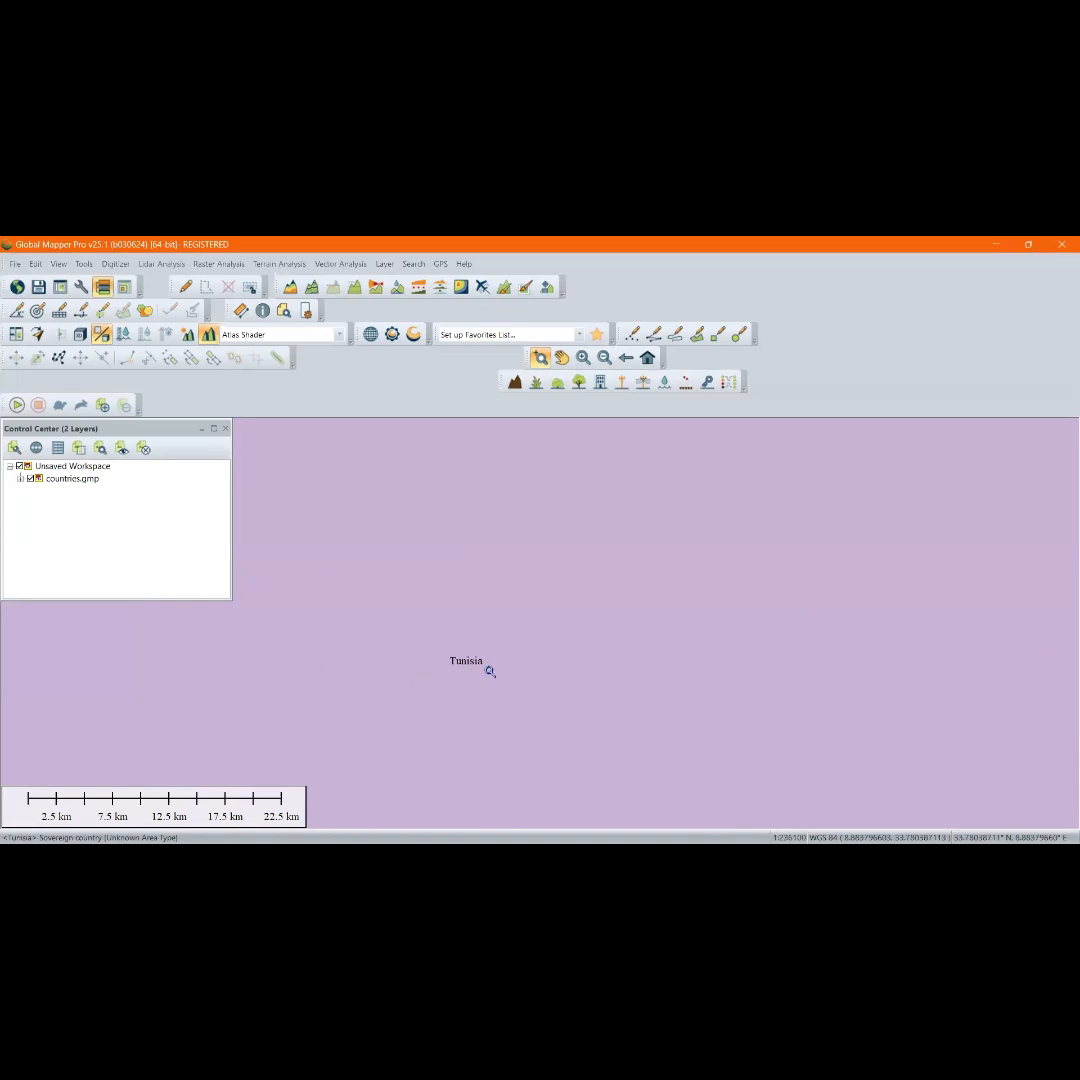
Examine the digitizer commands for creating line, point/text and volumetric features
click(116, 265)
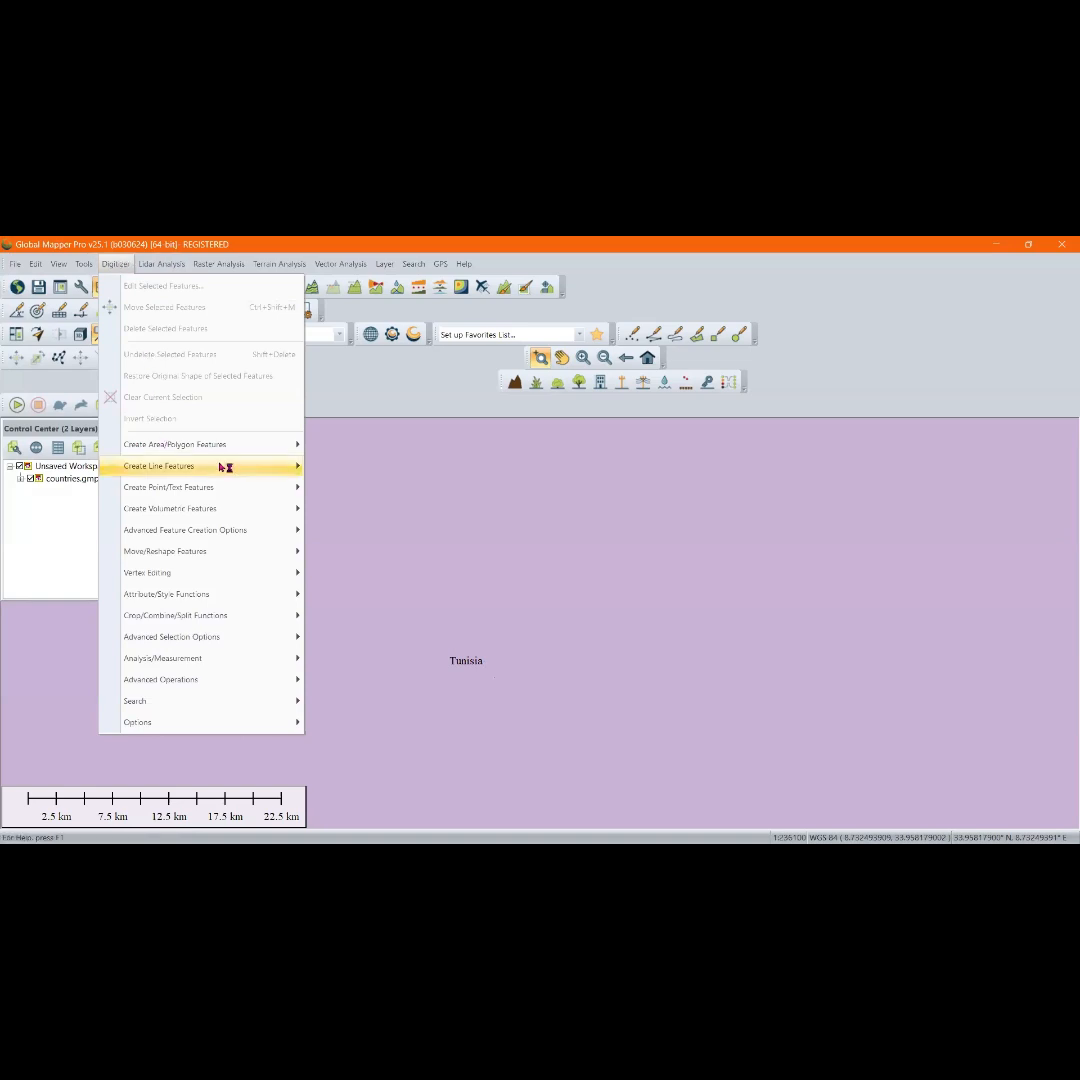
mouse_move(224, 466)
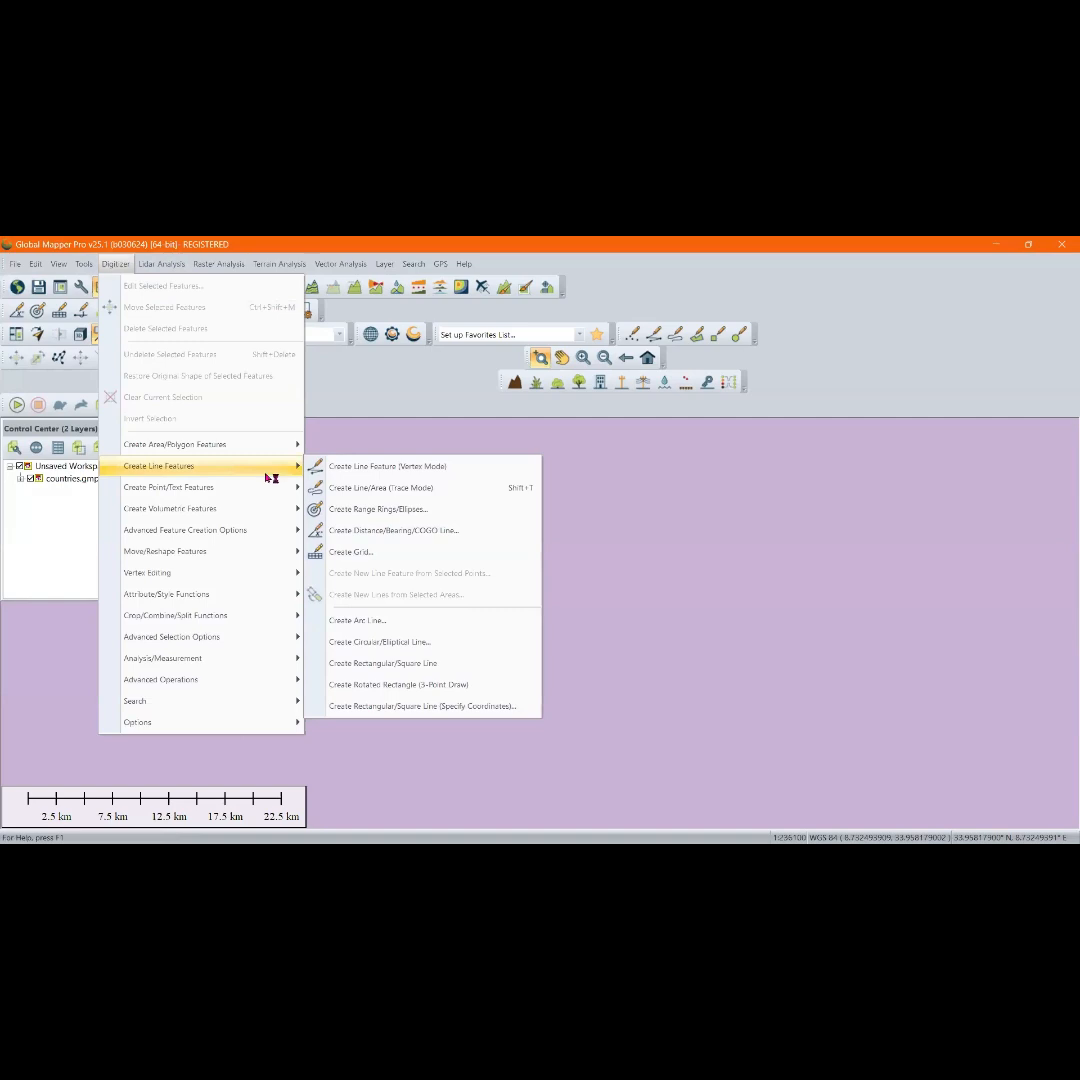
mouse_move(226, 512)
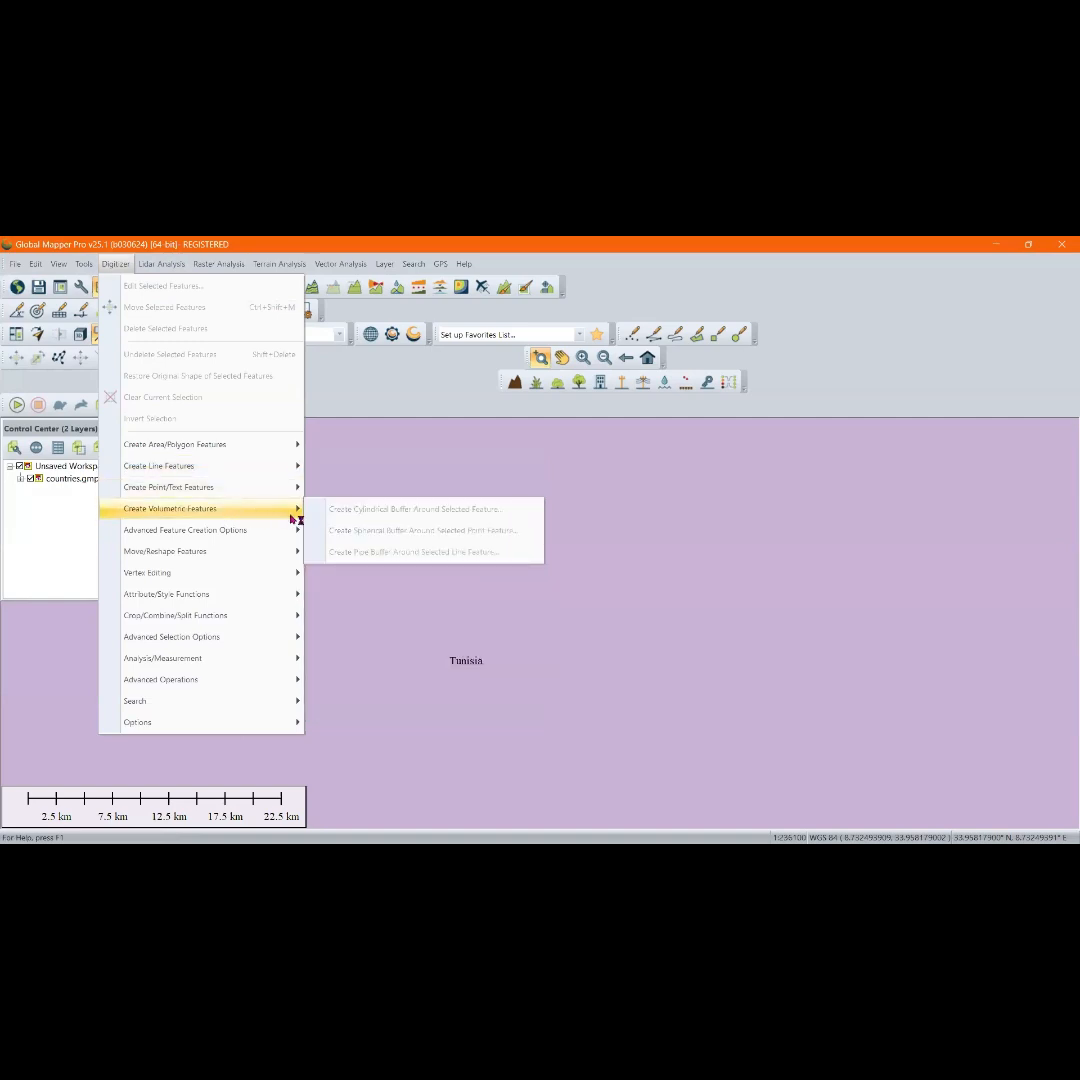
mouse_move(262, 493)
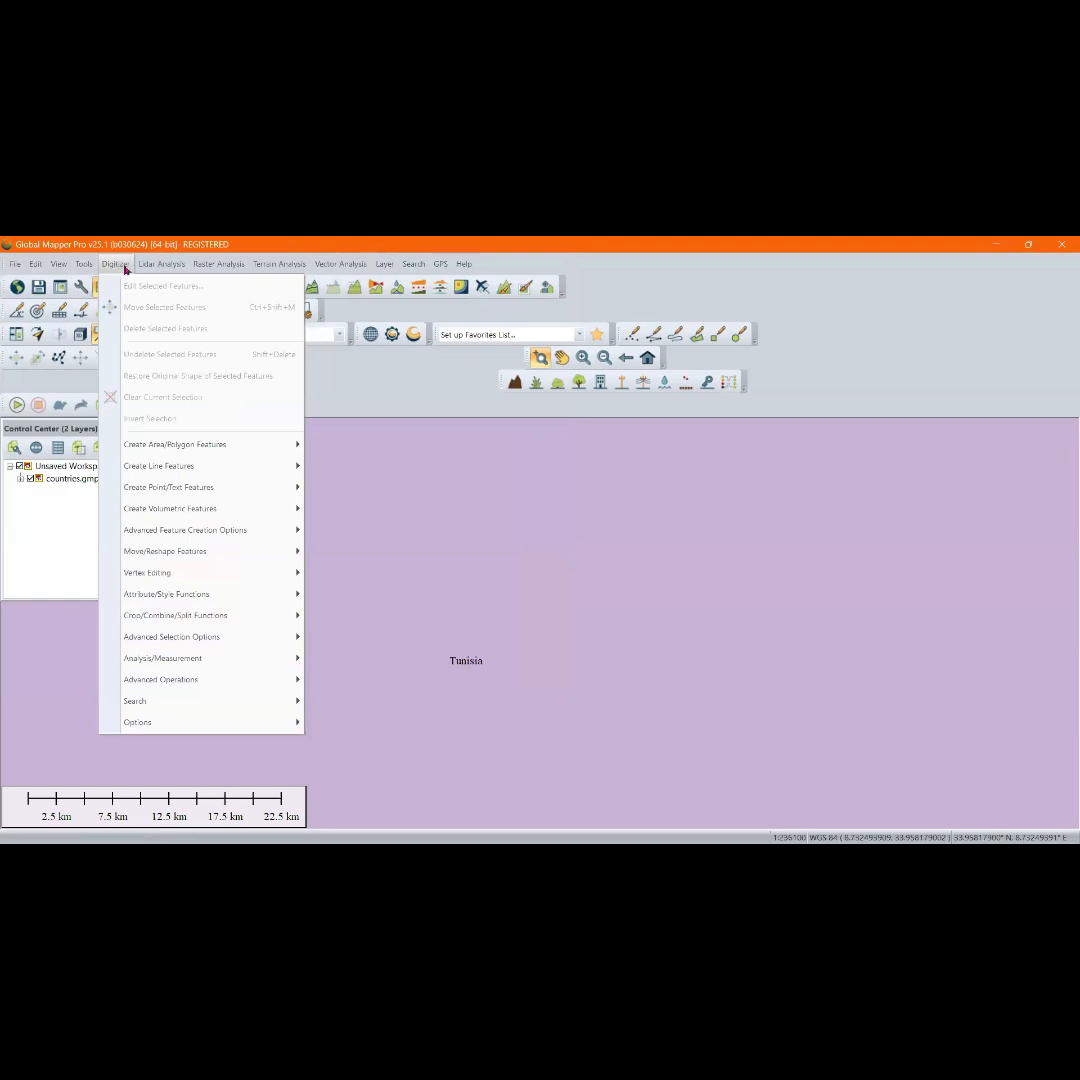
Examine the commands for lidar, raster, terrain and vector analysis
mouse_move(285, 272)
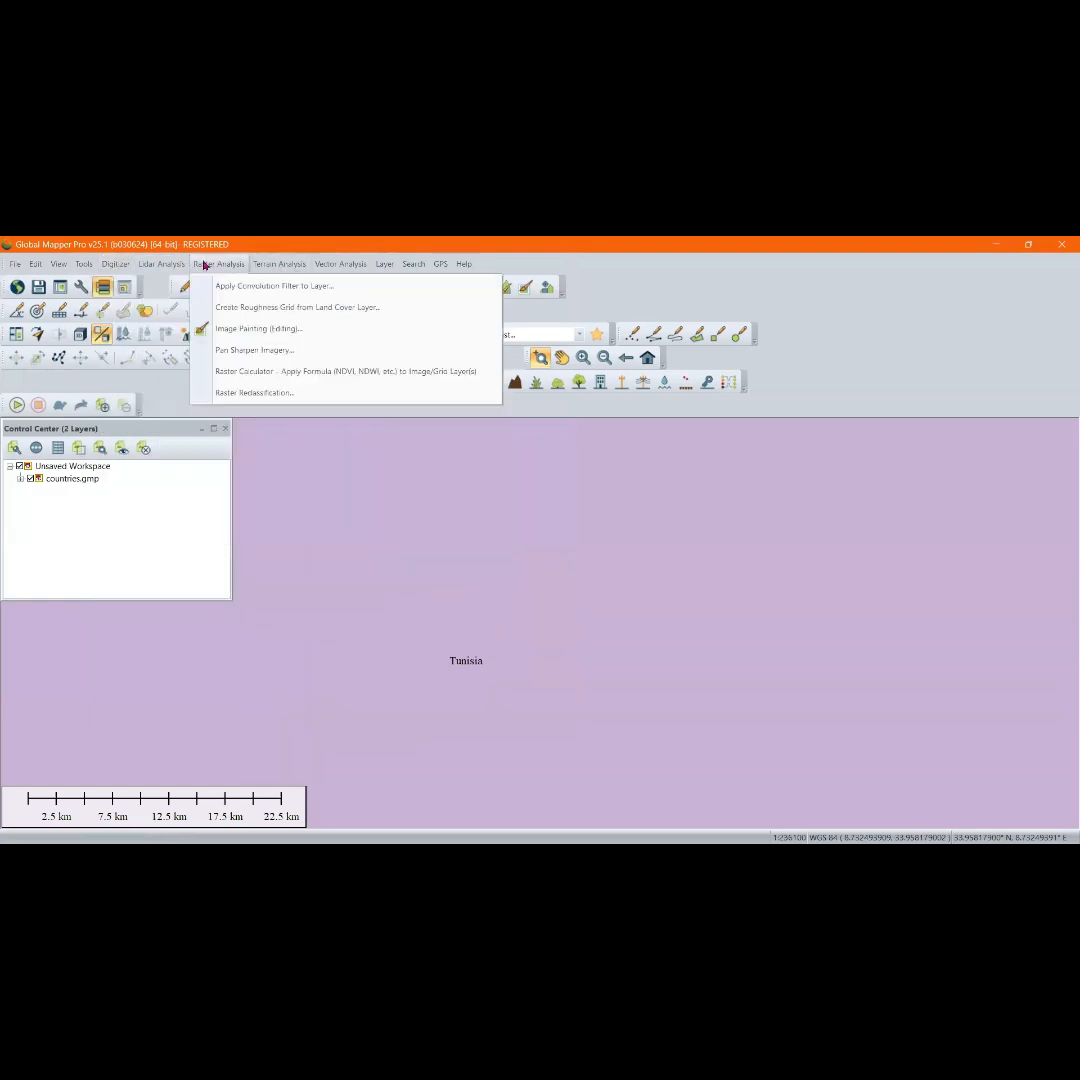
mouse_move(222, 268)
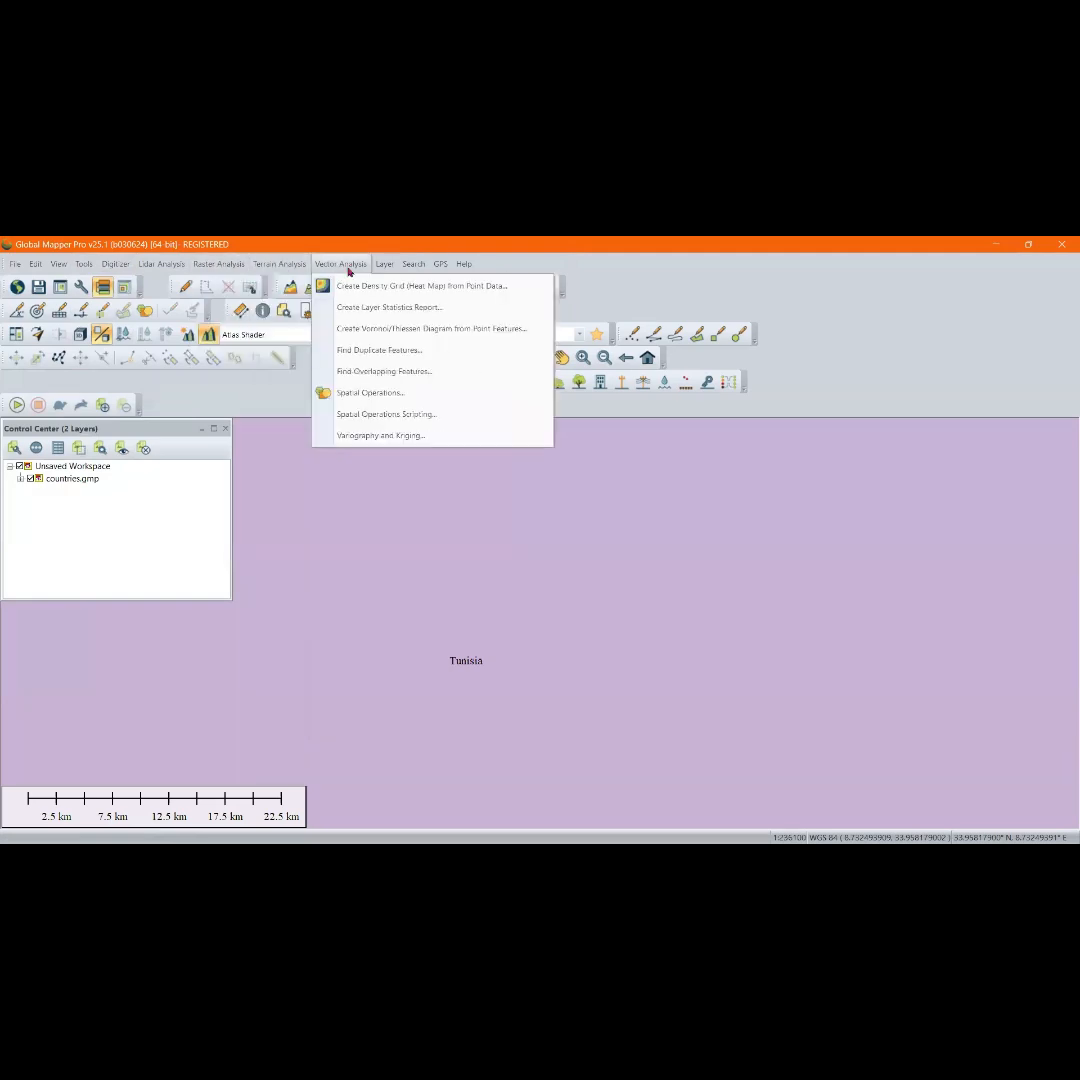
mouse_move(118, 272)
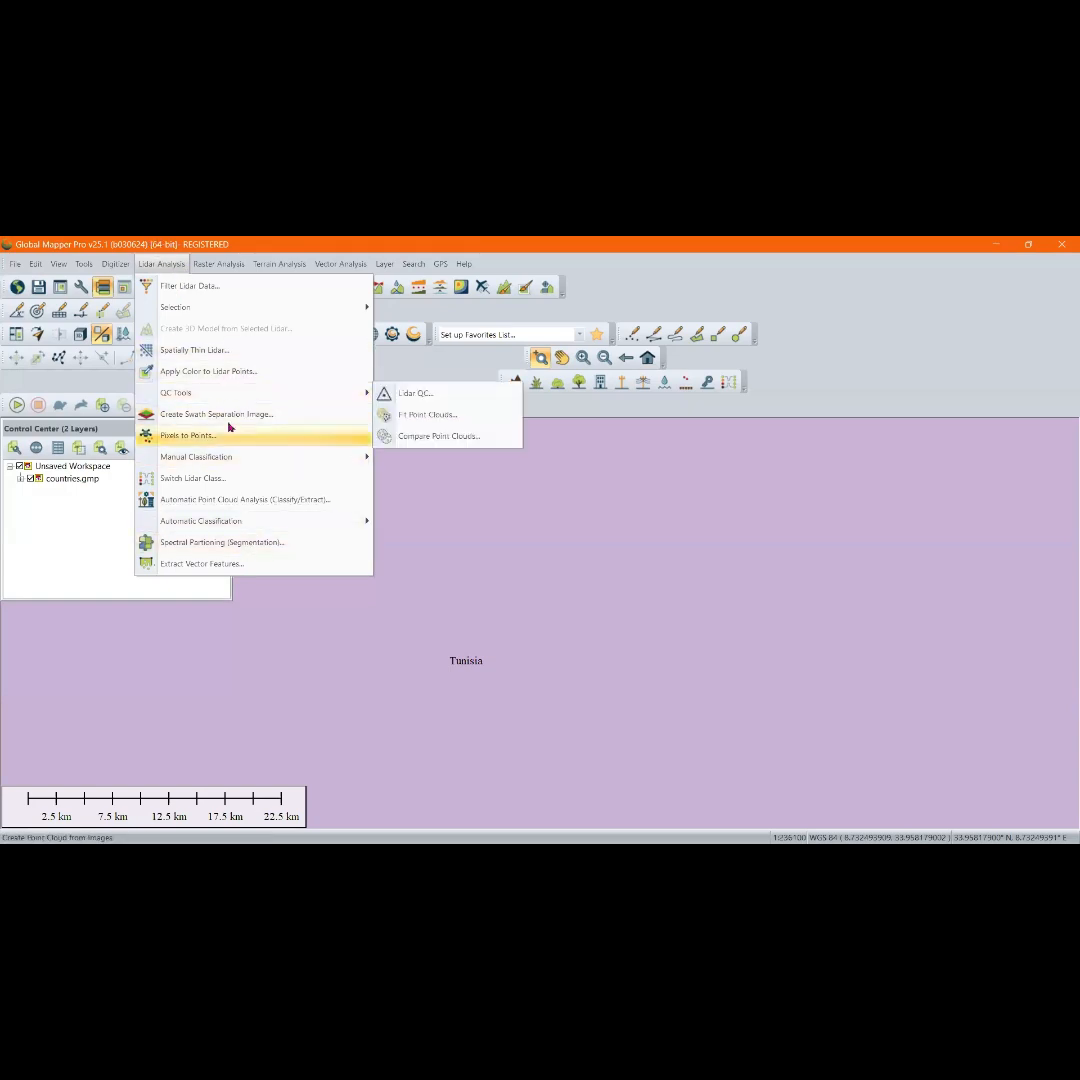
mouse_move(226, 271)
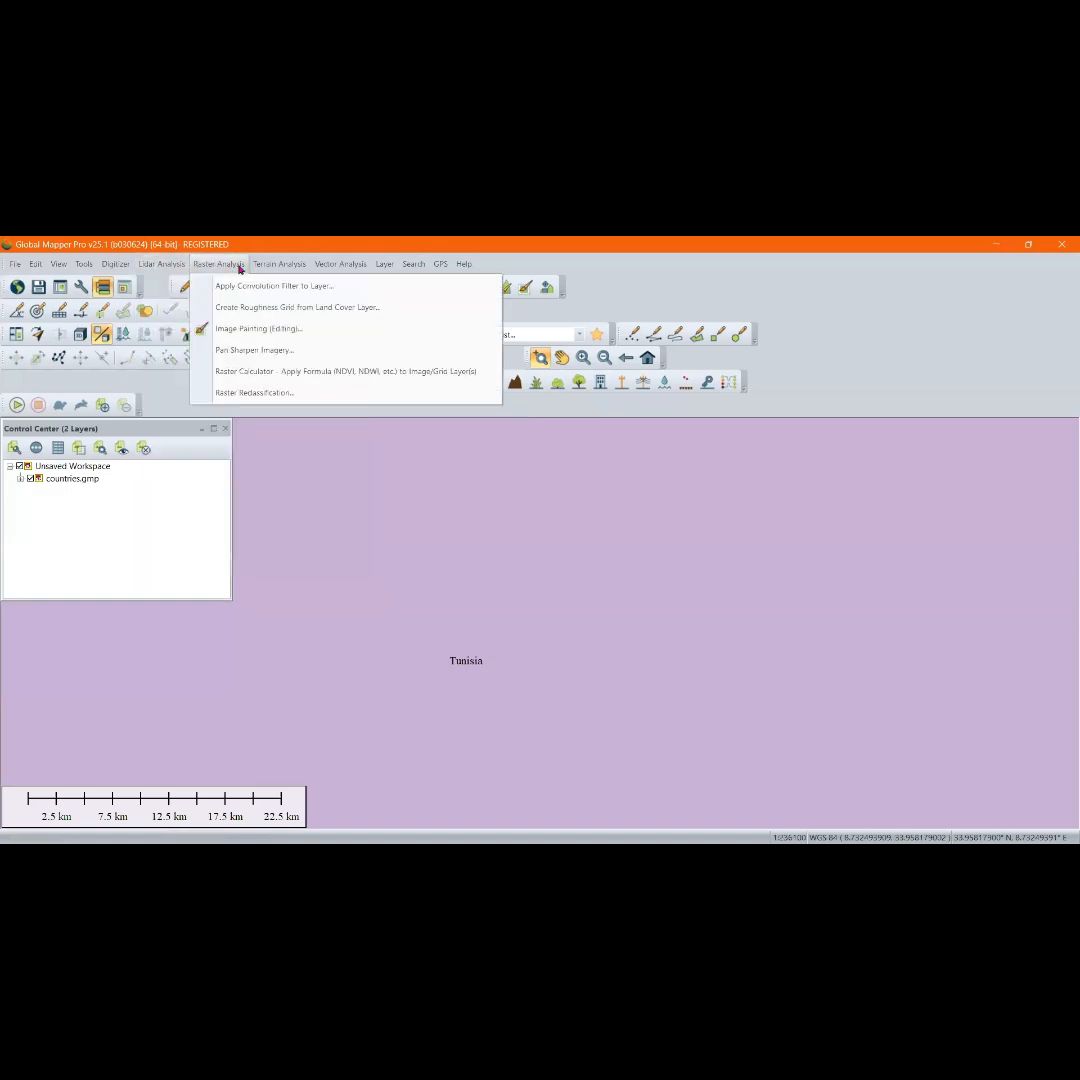
mouse_move(270, 265)
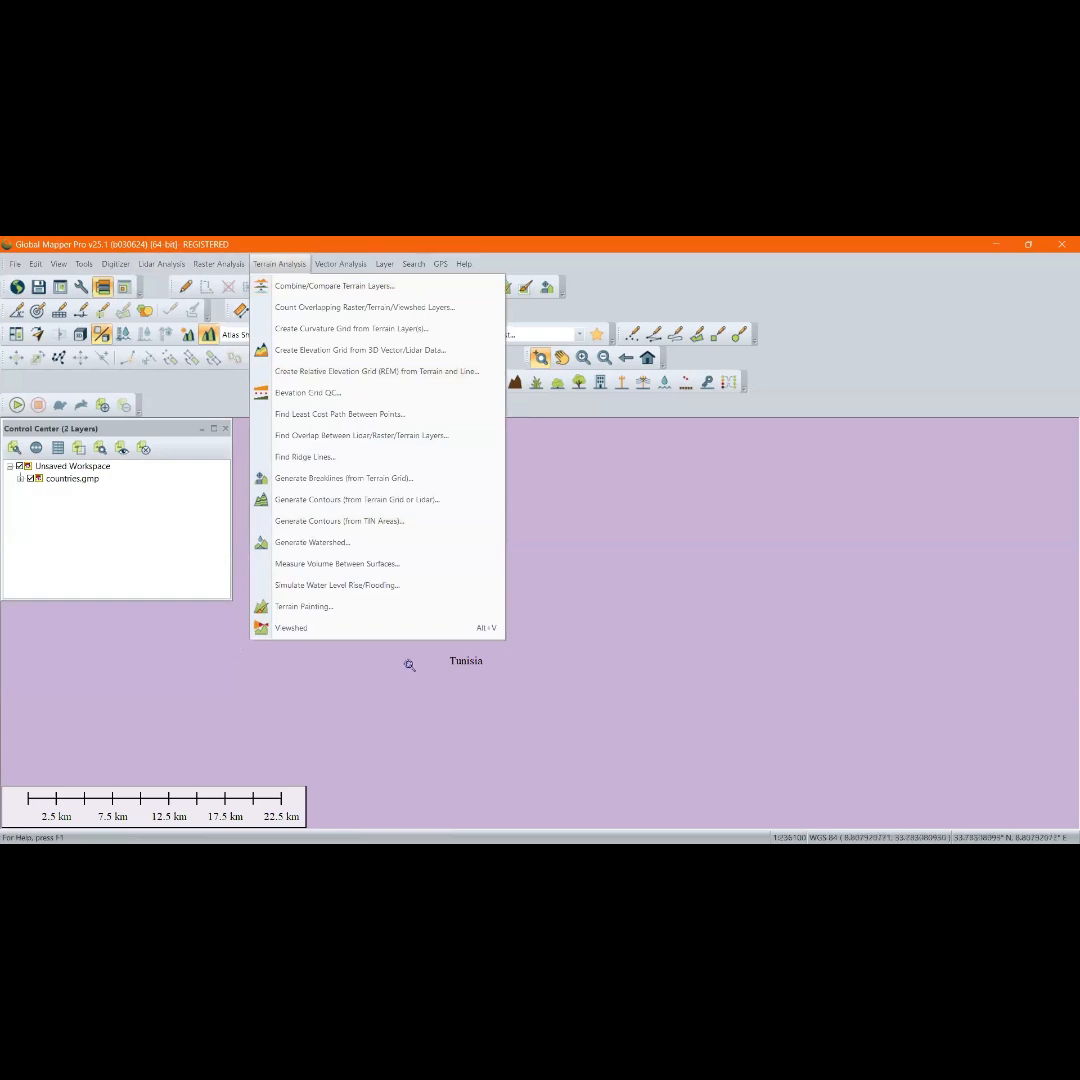
click(595, 564)
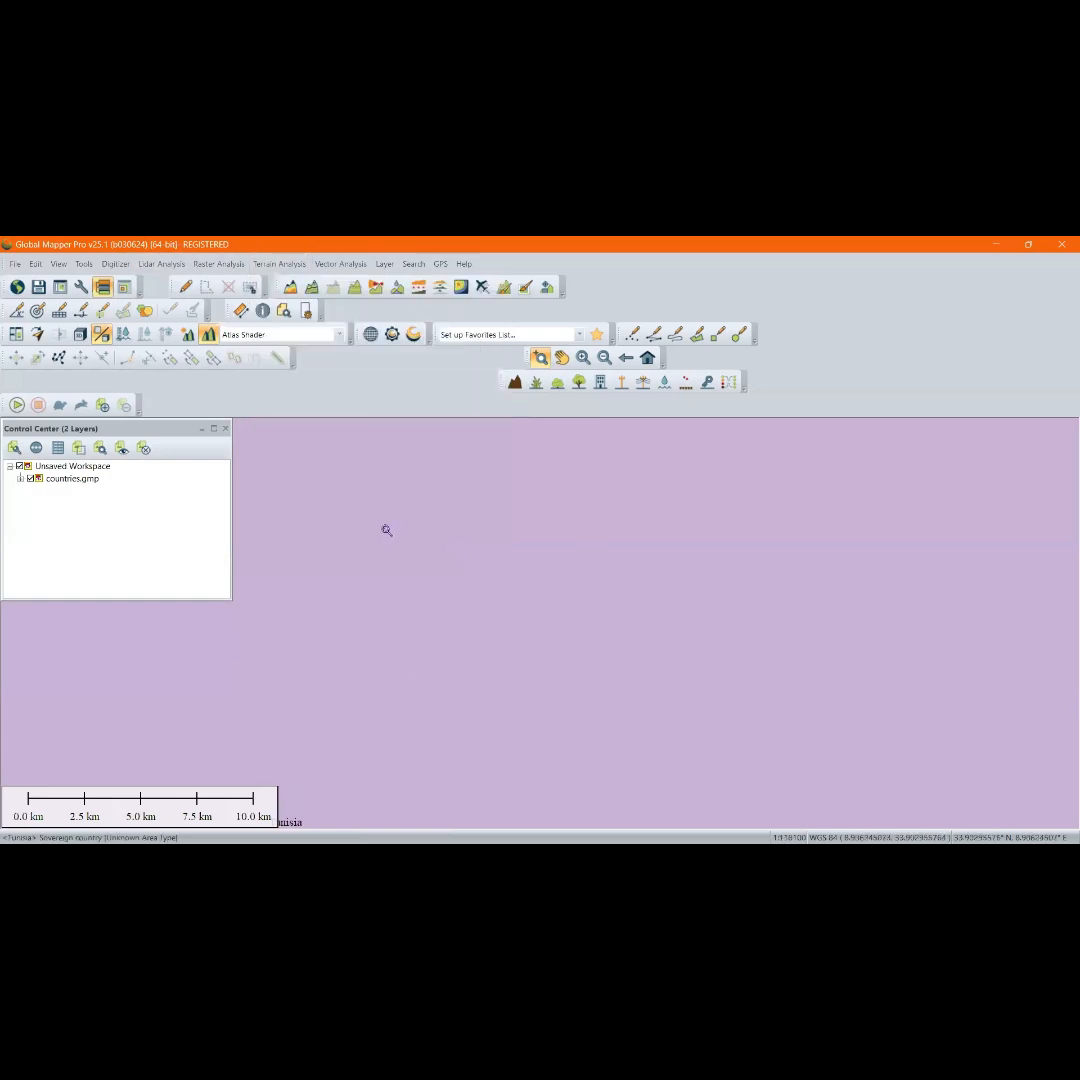
Examine the layer commands, and open and cancel the layer selection for creating a workspace file from selected layers
click(384, 264)
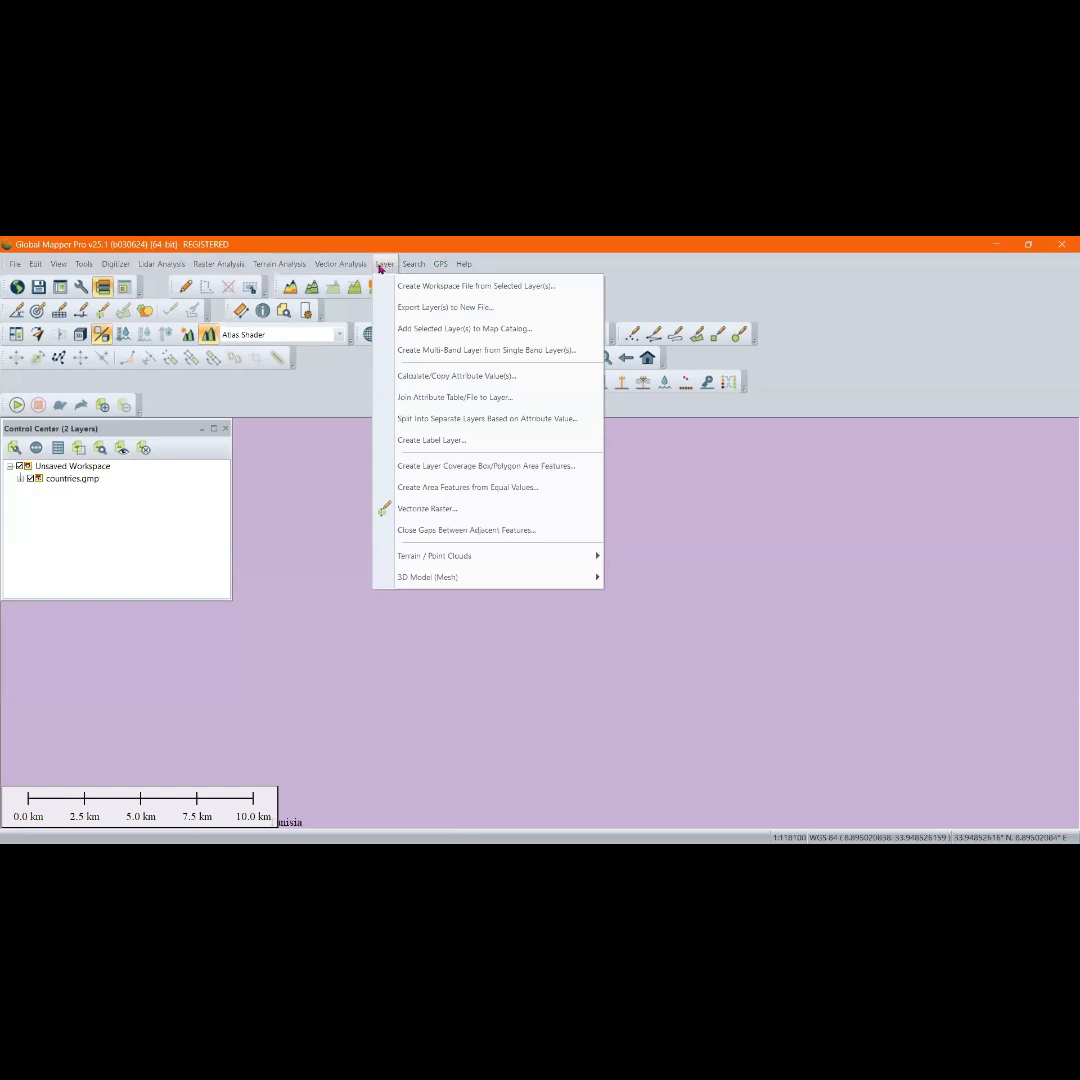
click(486, 290)
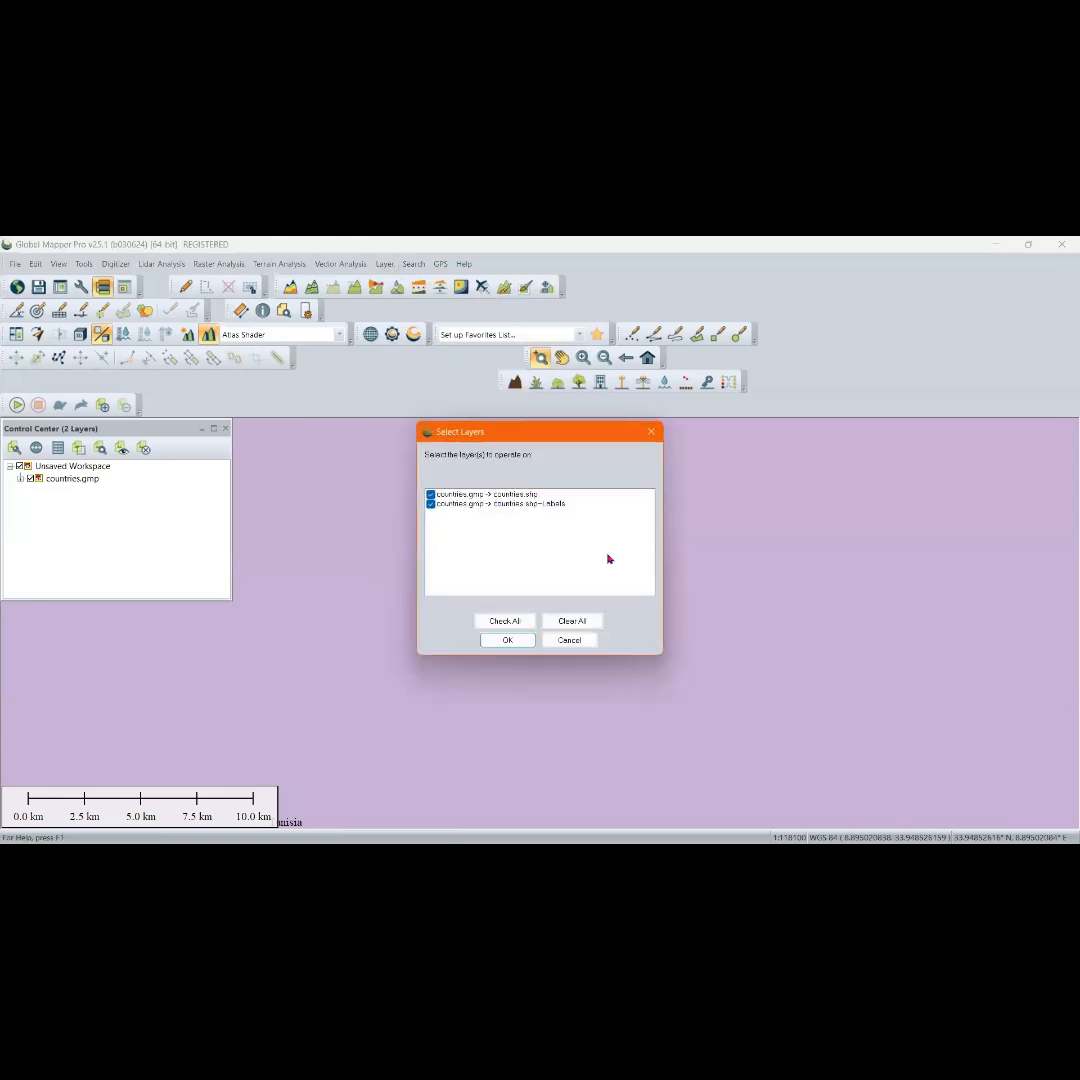
click(651, 431)
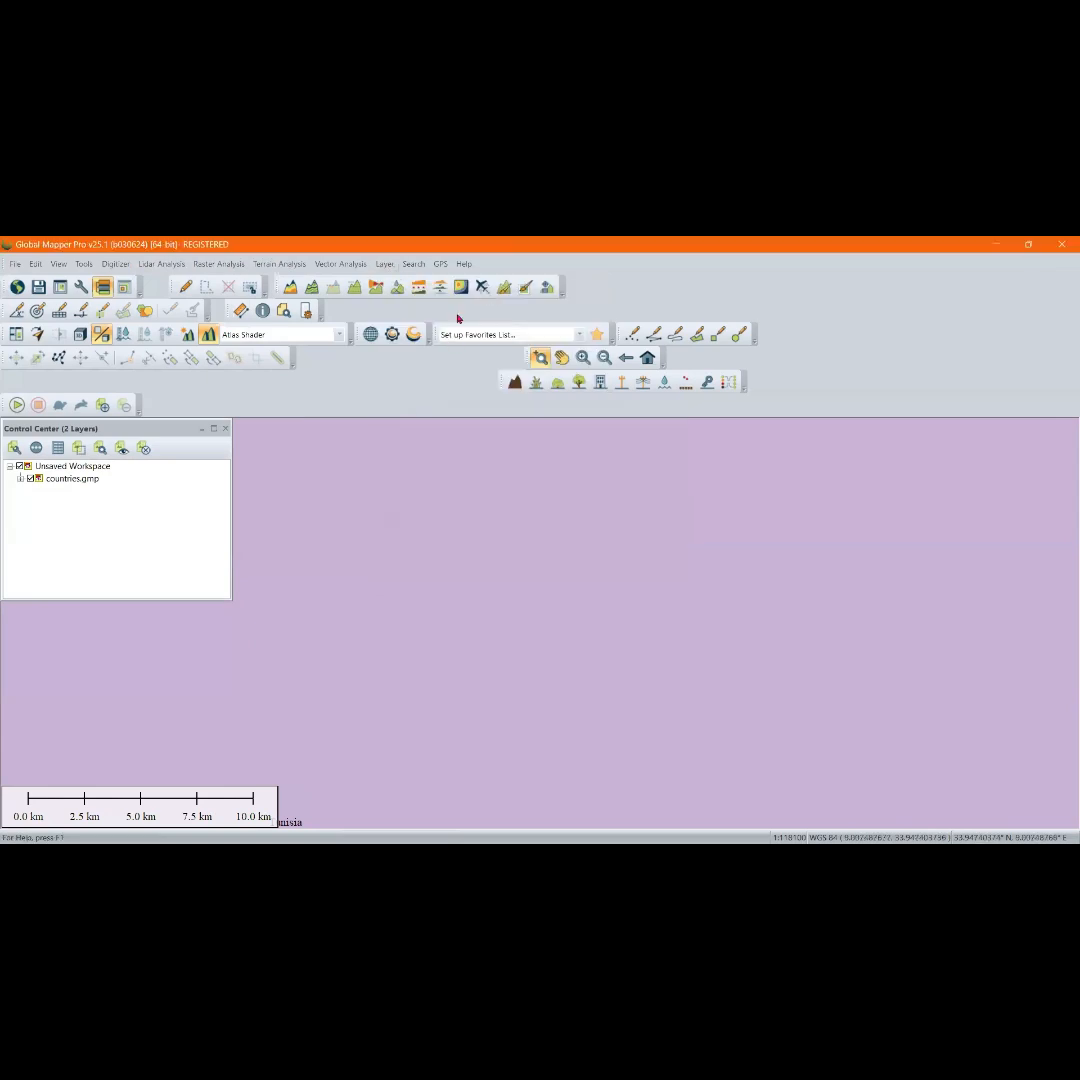
click(388, 266)
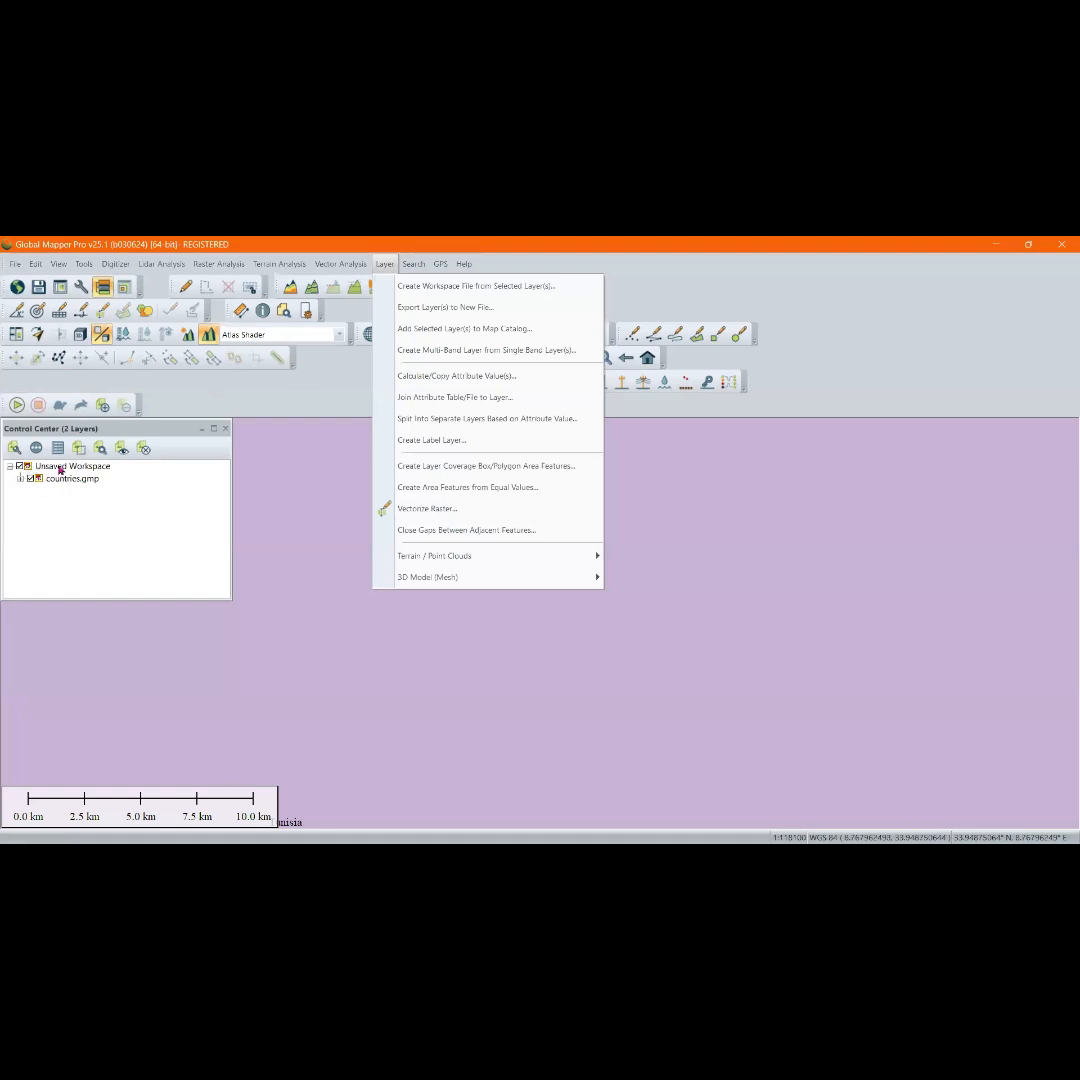
click(384, 263)
click(384, 263)
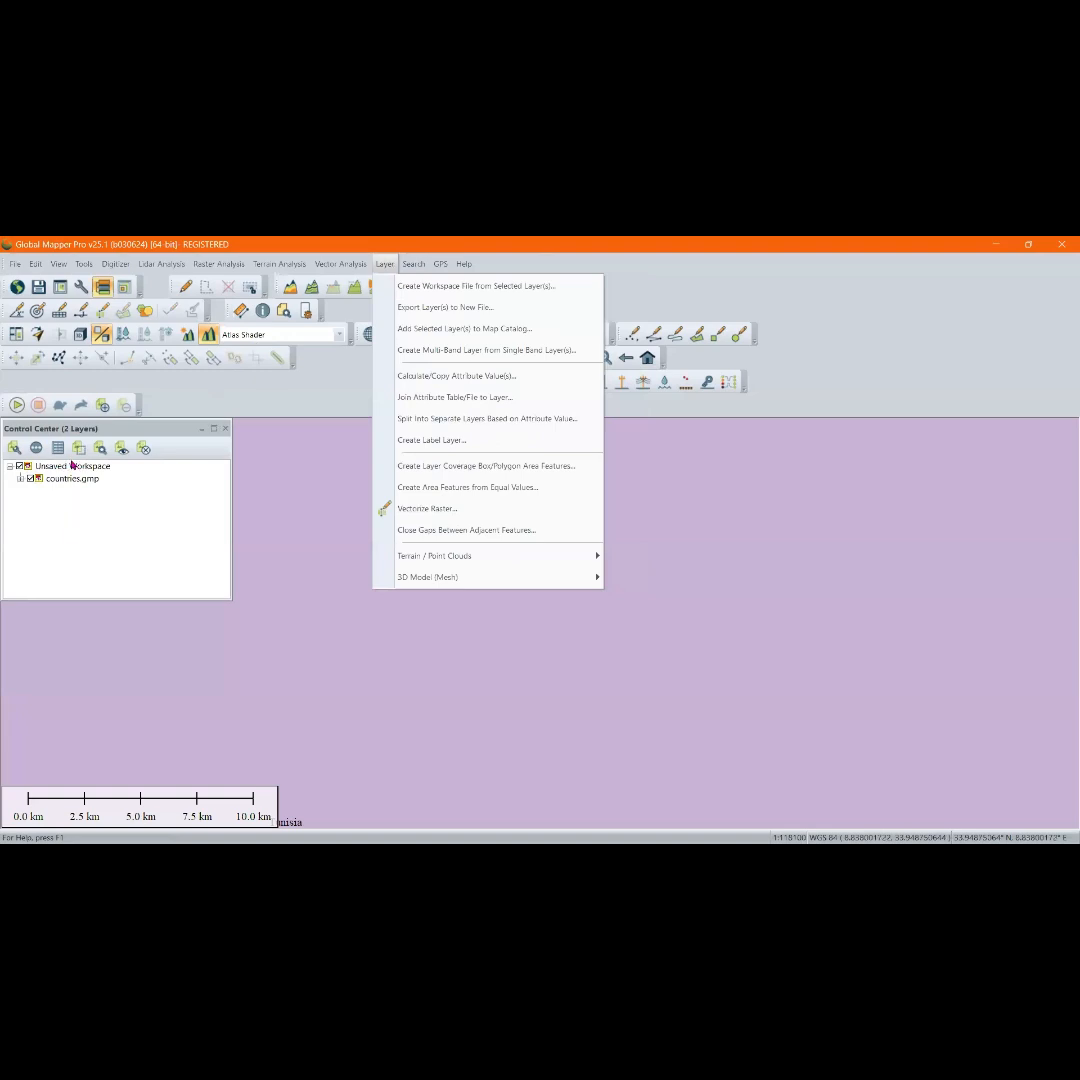
click(481, 446)
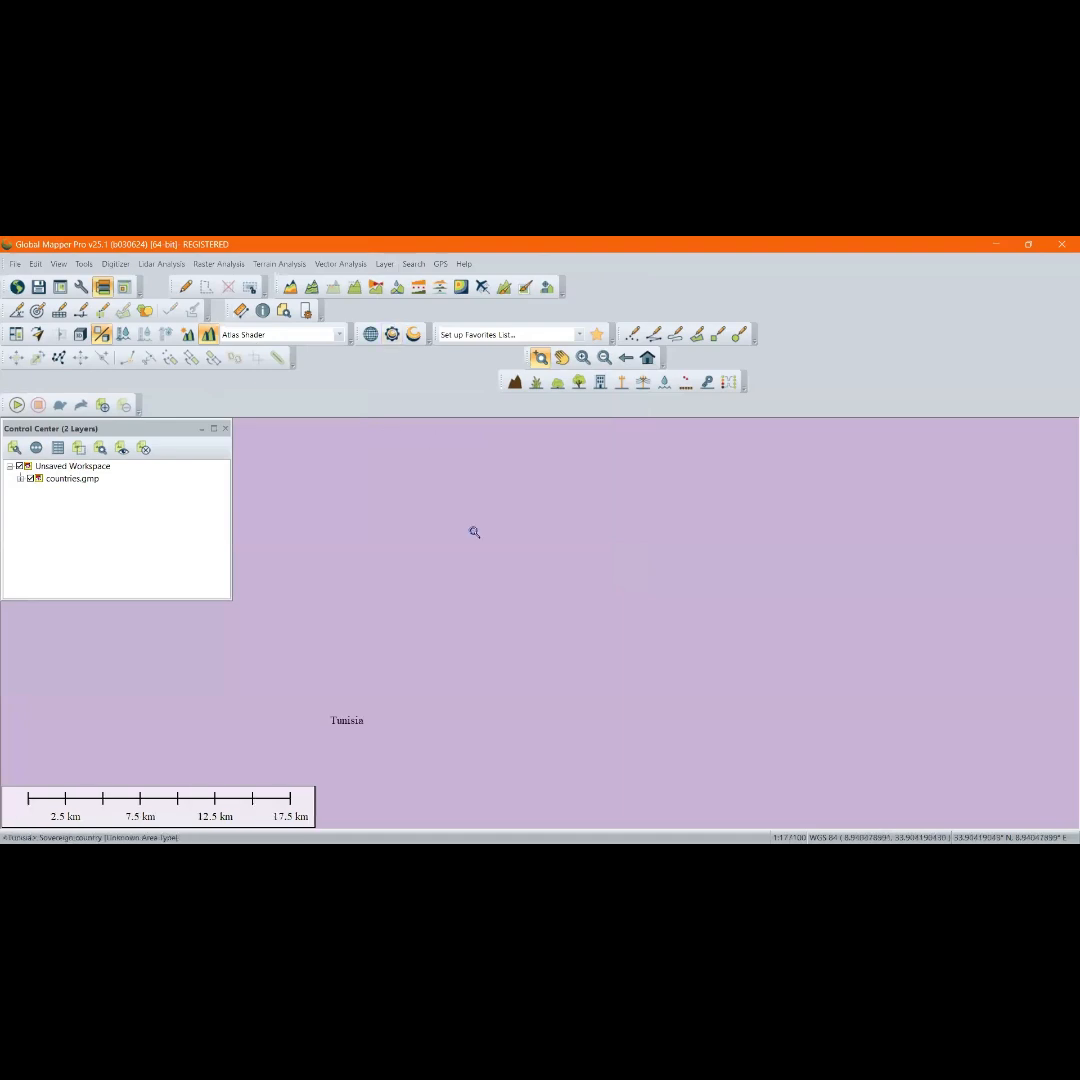
Show the whole world map, and examine the Search by Name dialog with its list of country features
scroll(489, 578, down, 15)
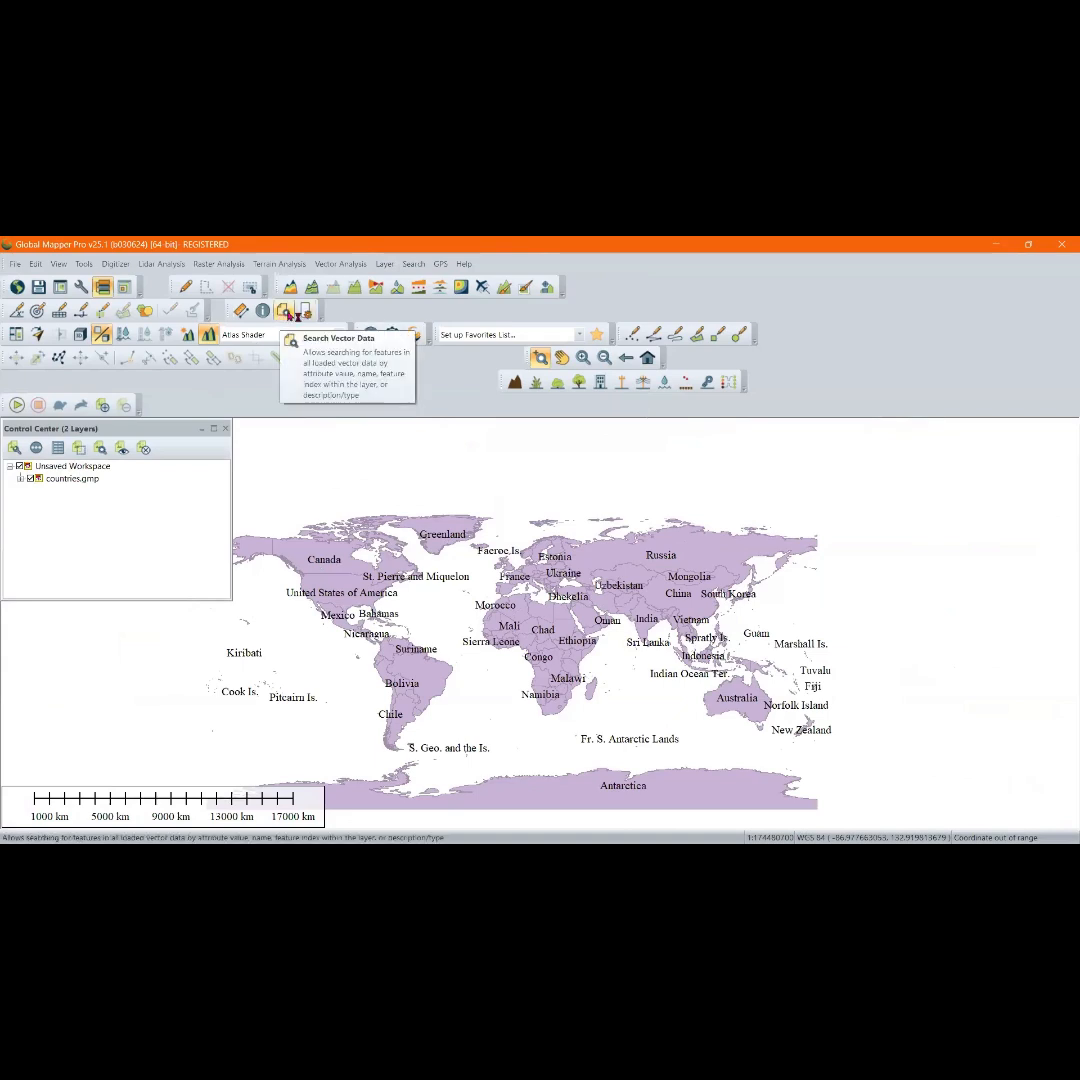
click(411, 264)
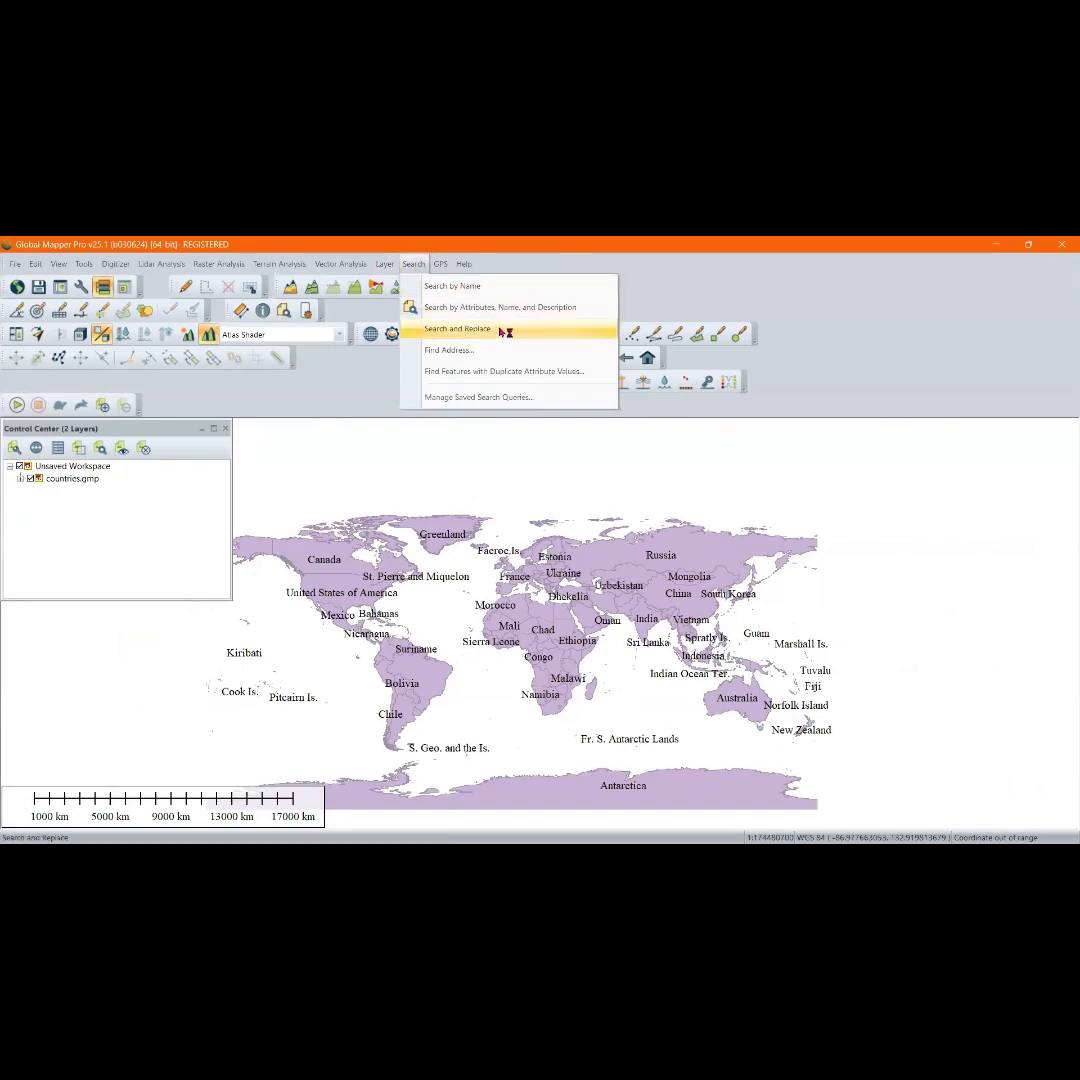
click(466, 290)
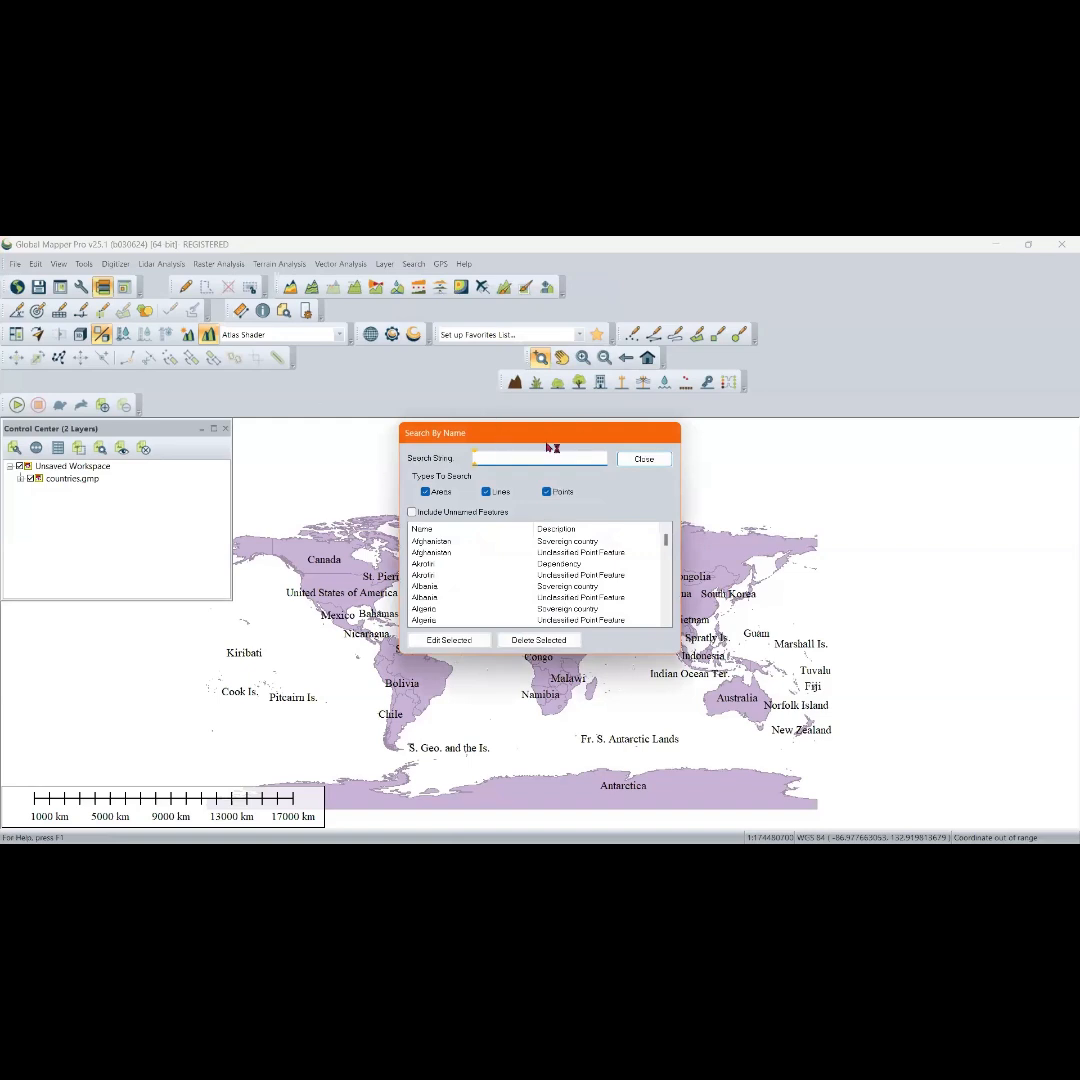
drag(505, 441, 417, 407)
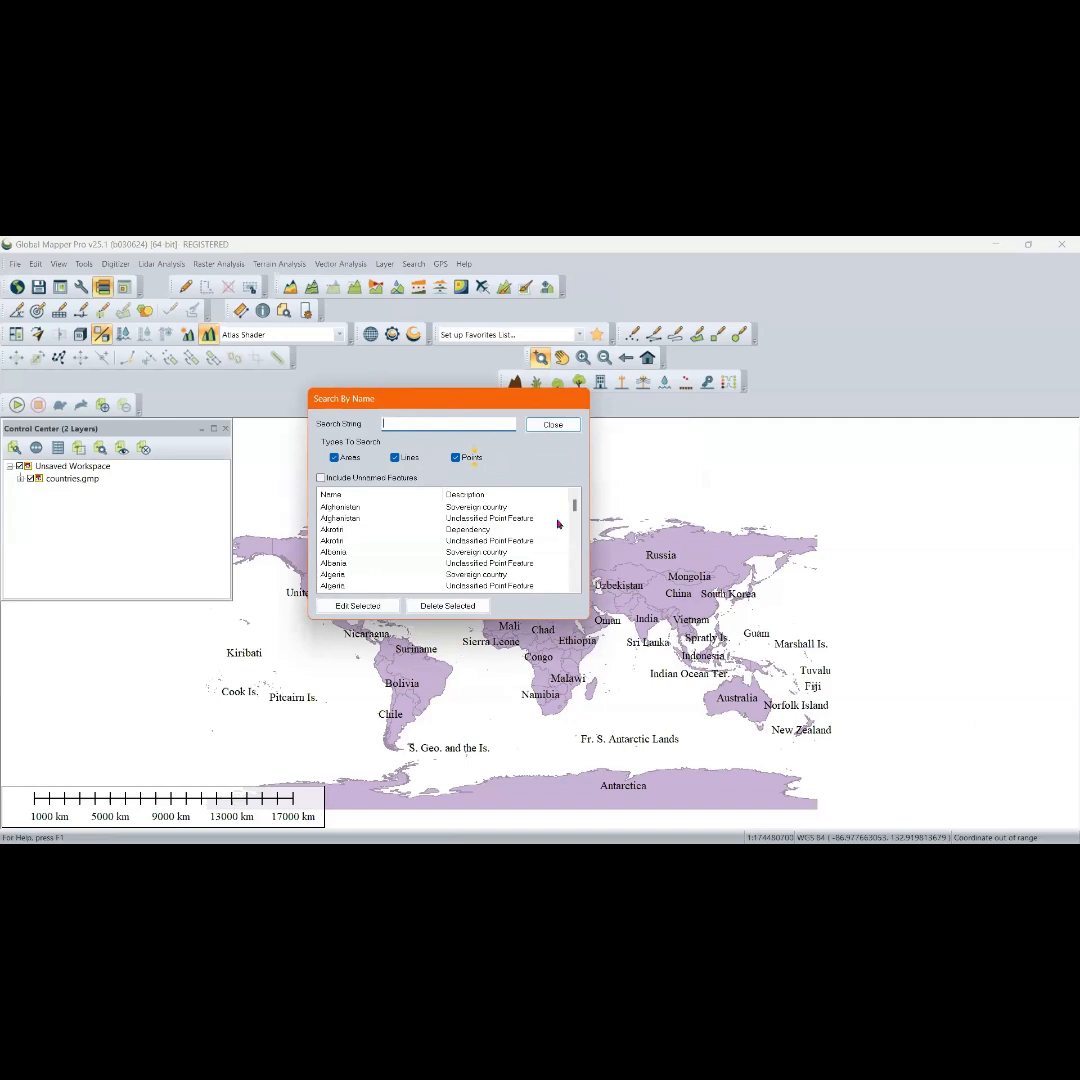
click(553, 425)
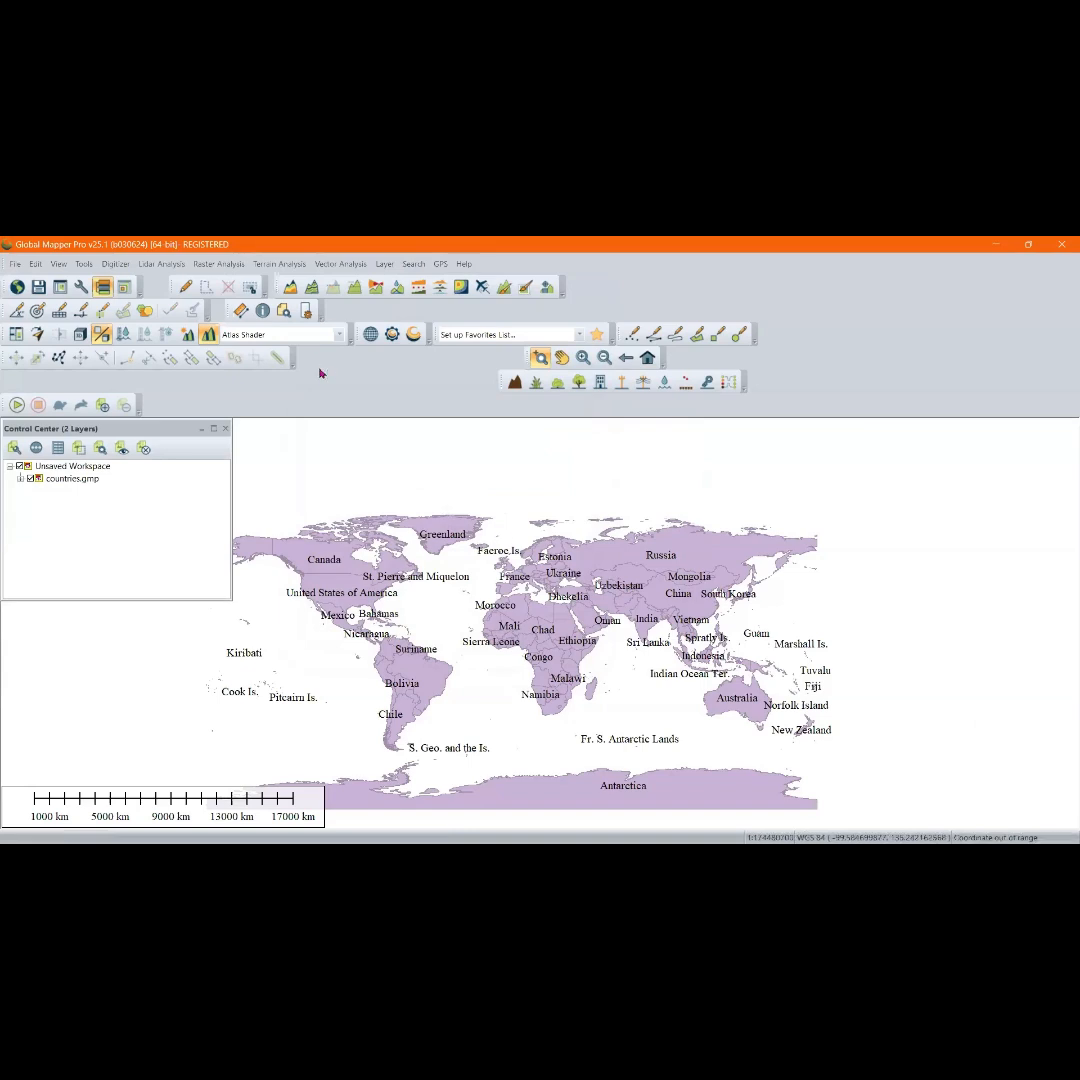
Examine the GPS commands for tracking, setup, options, waypoints and tracklogs
click(440, 265)
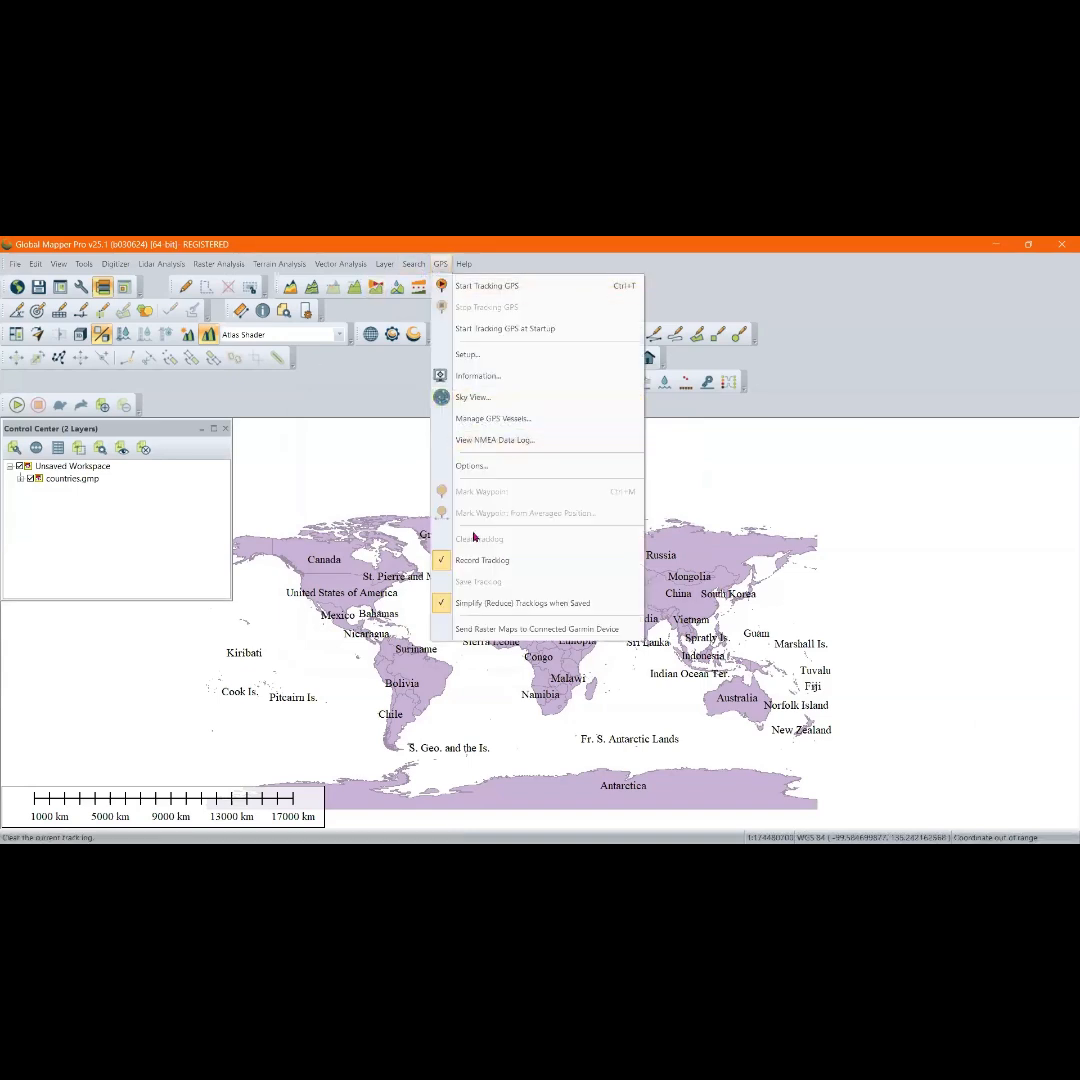
click(478, 470)
click(478, 470)
click(474, 470)
click(478, 467)
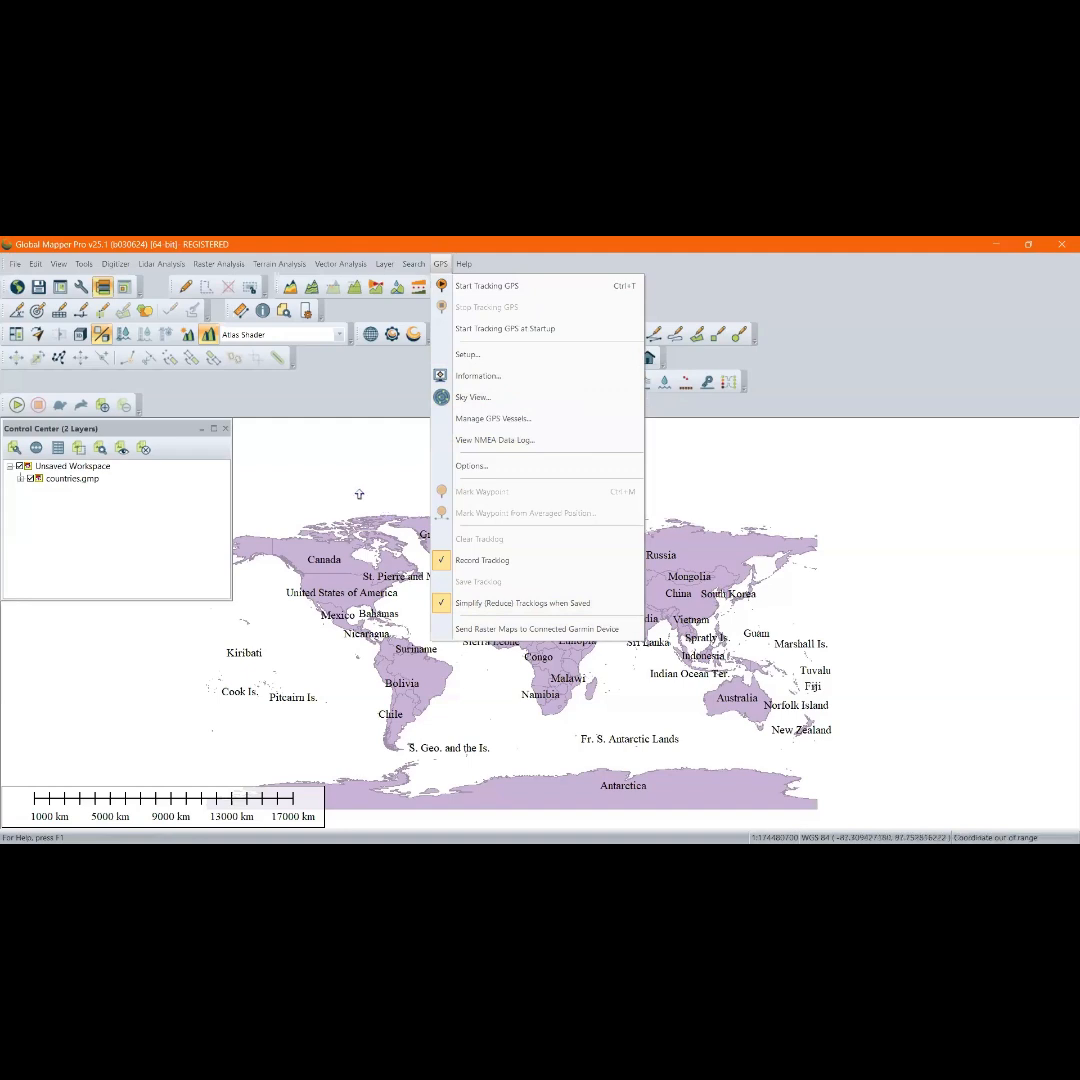
click(525, 290)
click(517, 242)
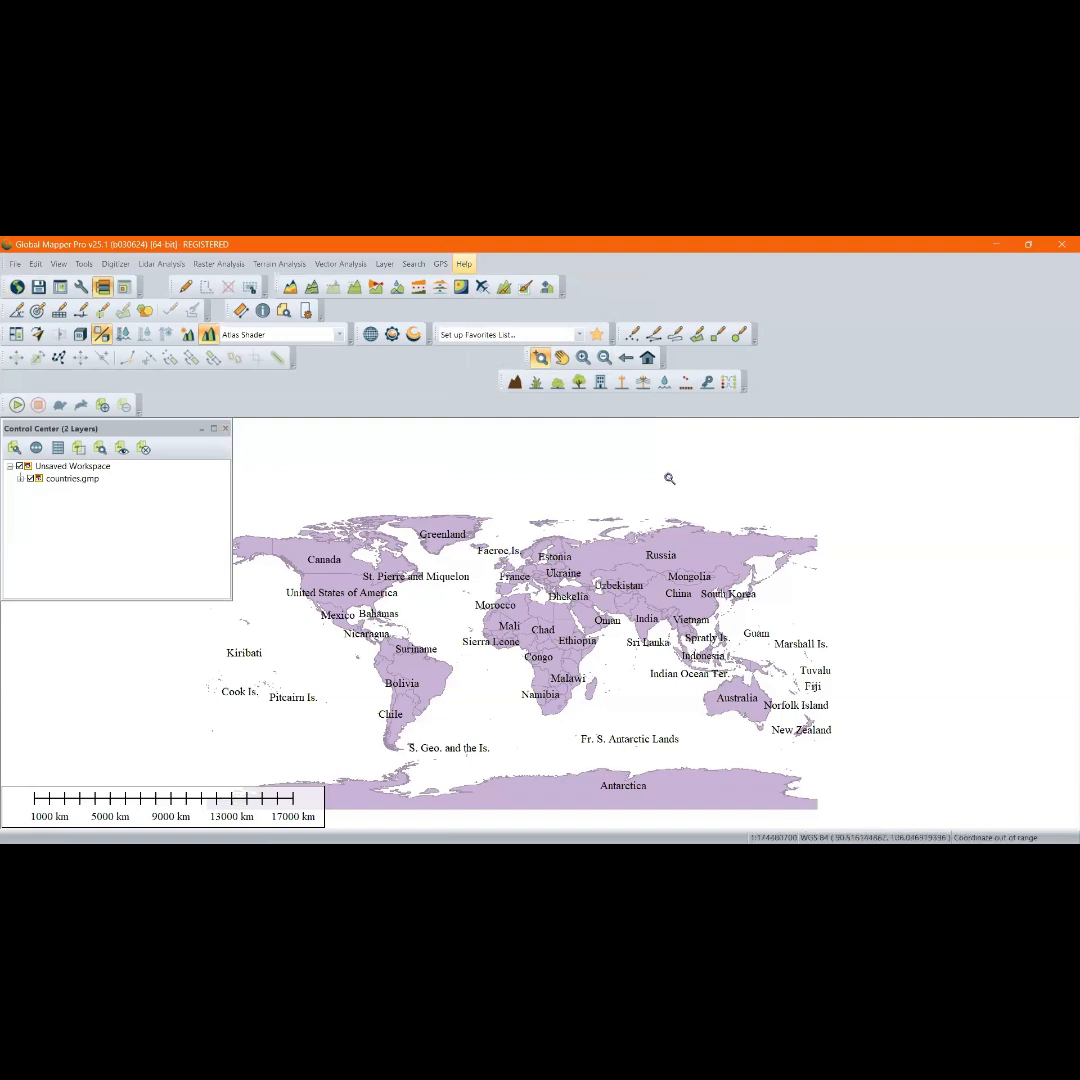
Examine which buttons can be added to or removed from the Lidar (Manual Classification) toolbar
click(743, 385)
mouse_move(738, 404)
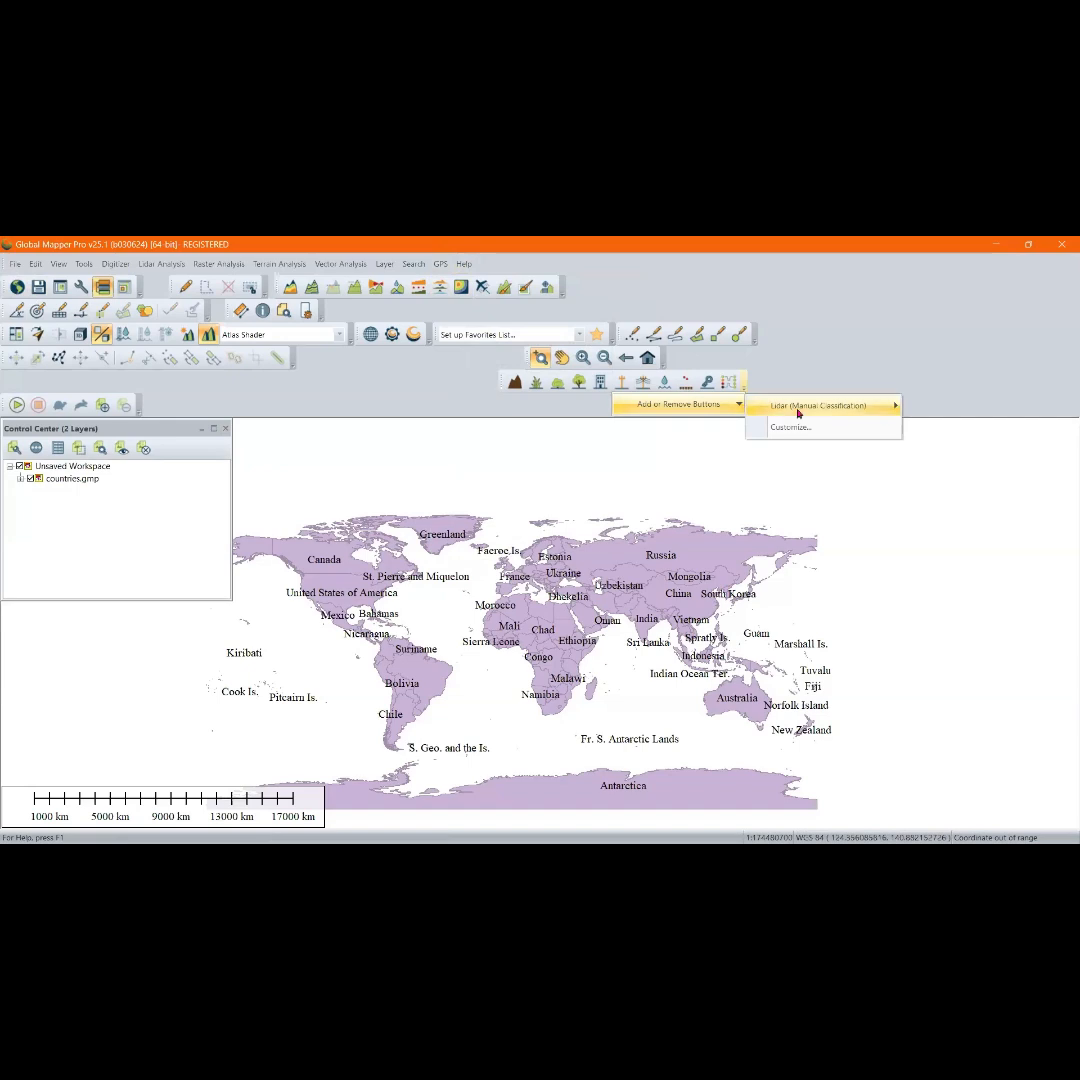
mouse_move(804, 412)
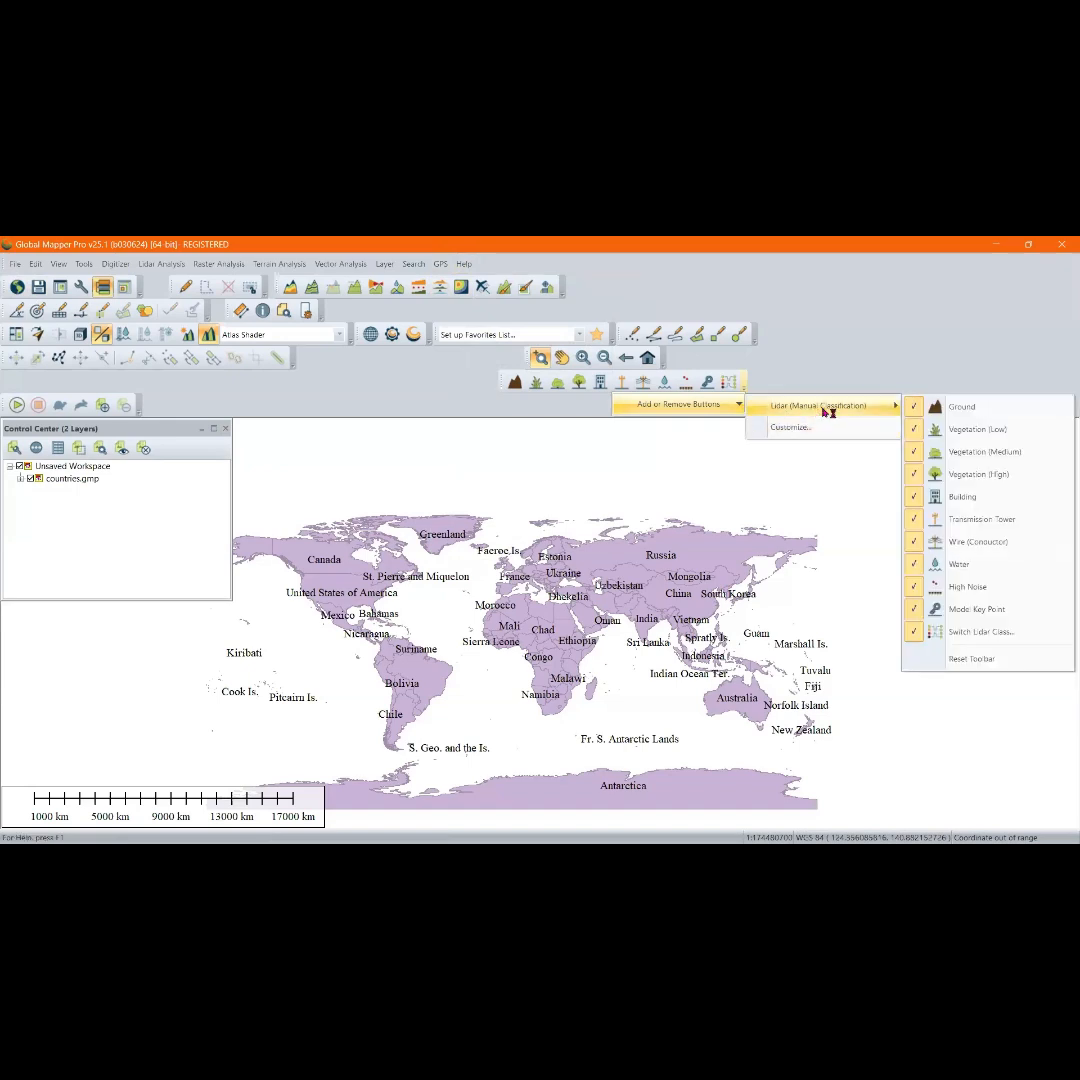
click(557, 382)
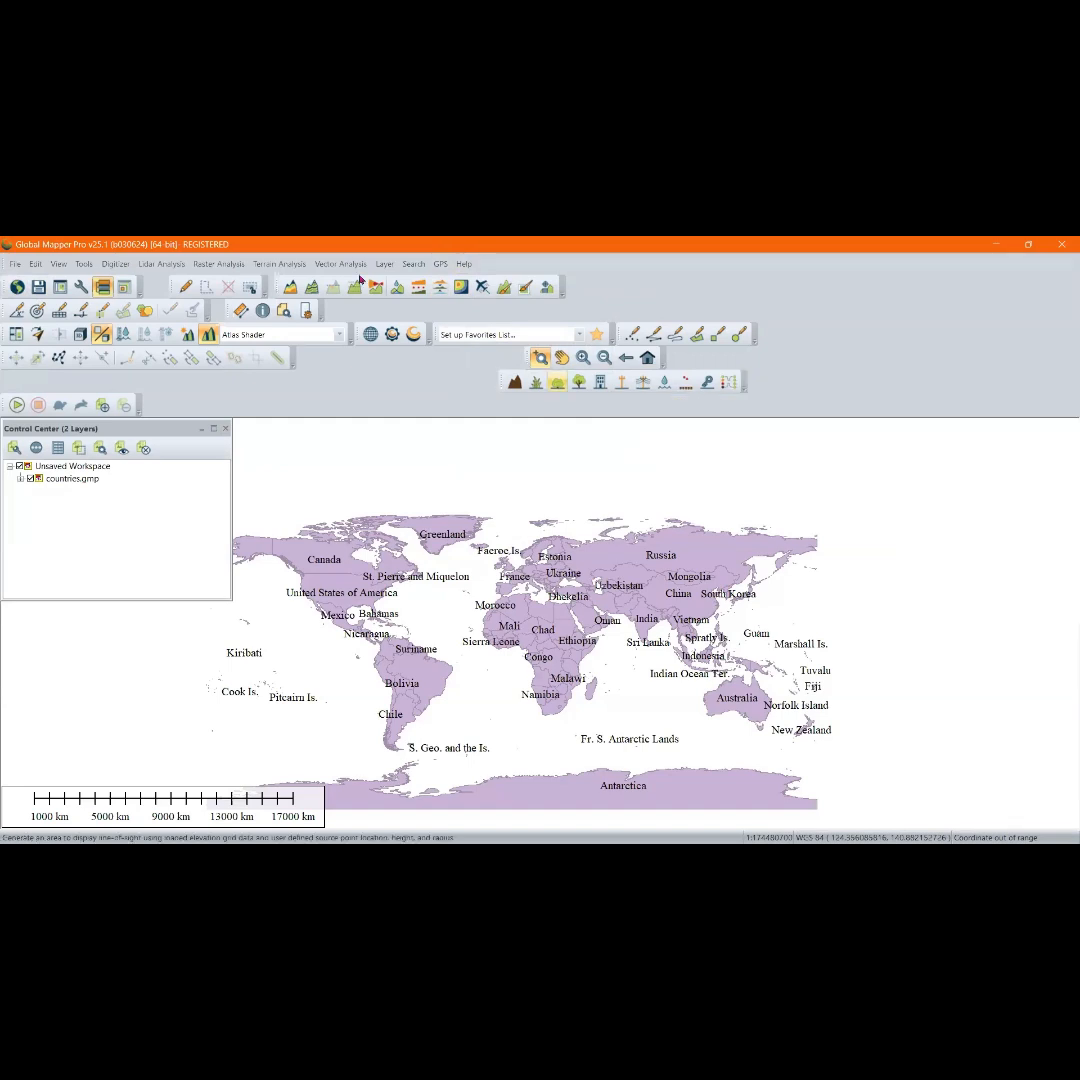
Hide the Lidar (Manual Classification) toolbar
click(58, 263)
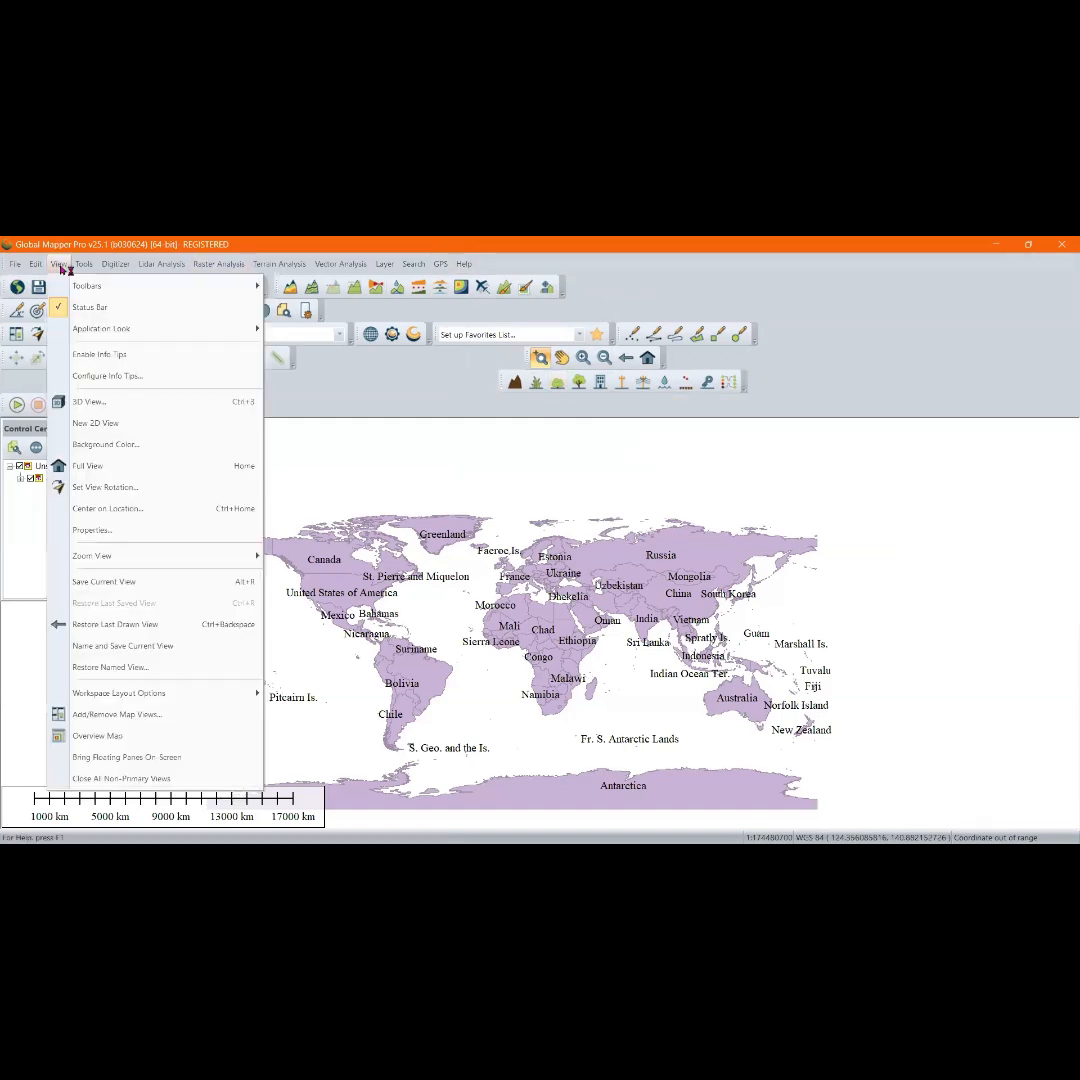
click(83, 263)
click(58, 263)
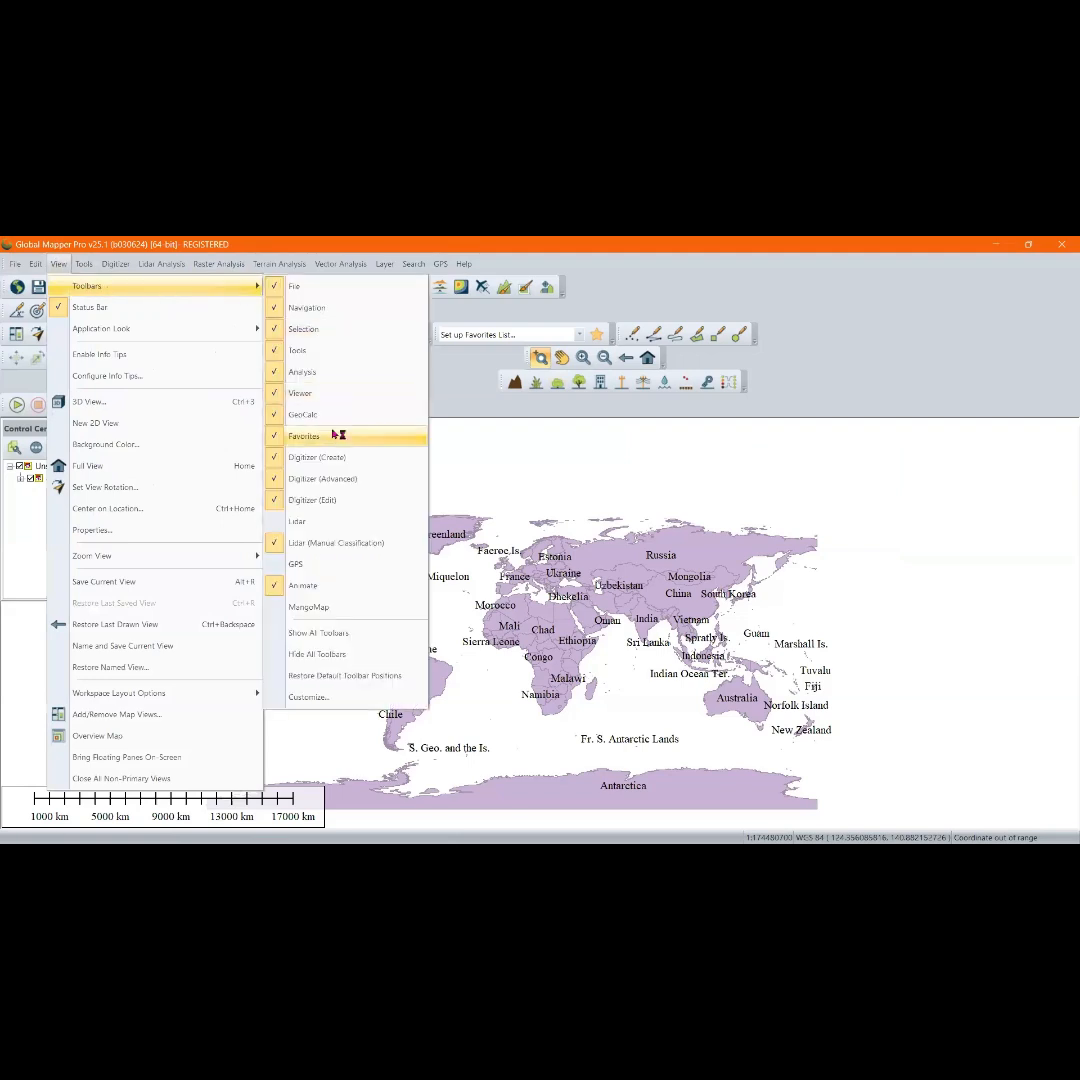
click(276, 548)
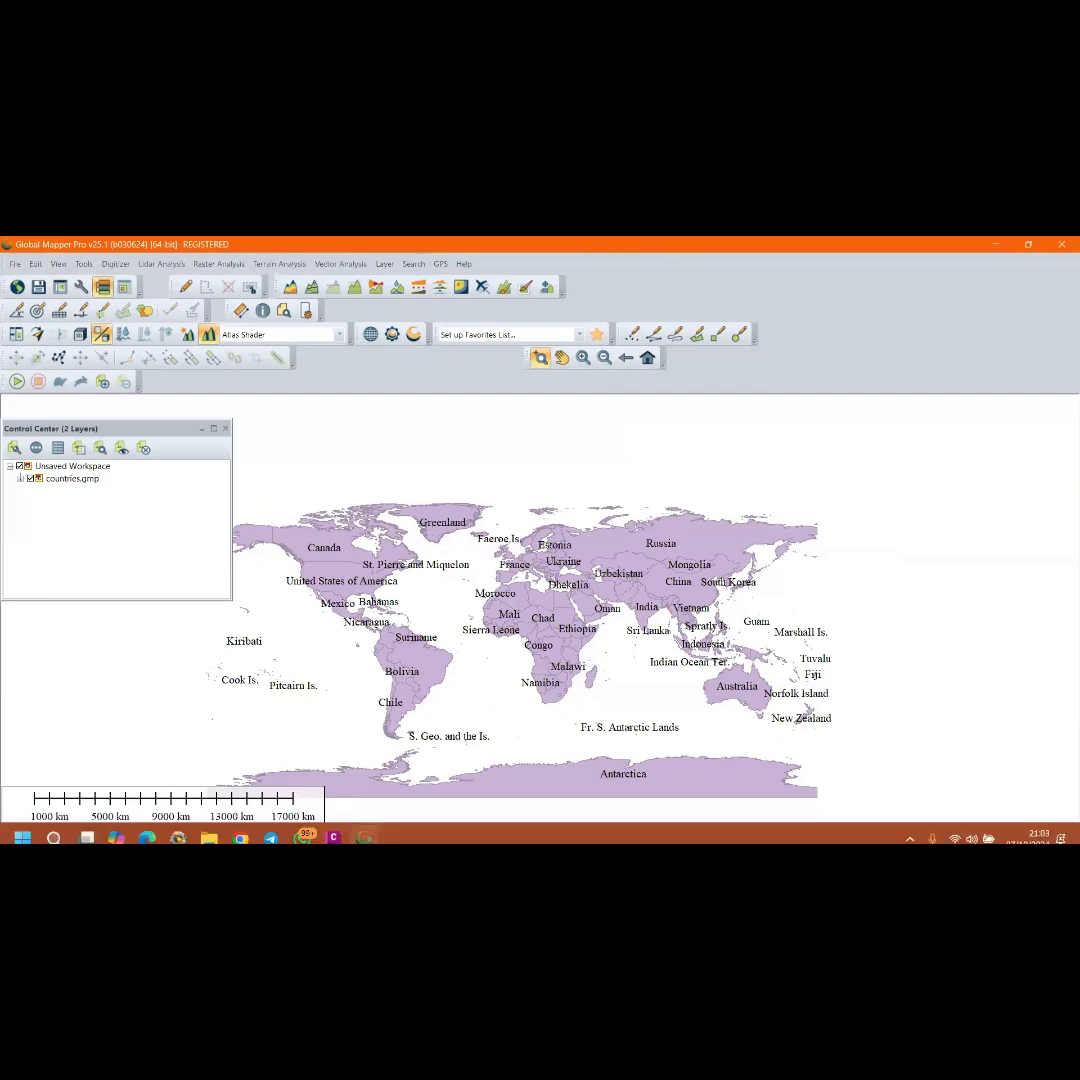
Switch to the Zoom meeting in Chrome, read the participants' questions in the meeting chat, and dismiss the new message notification
mouse_move(245, 830)
click(235, 755)
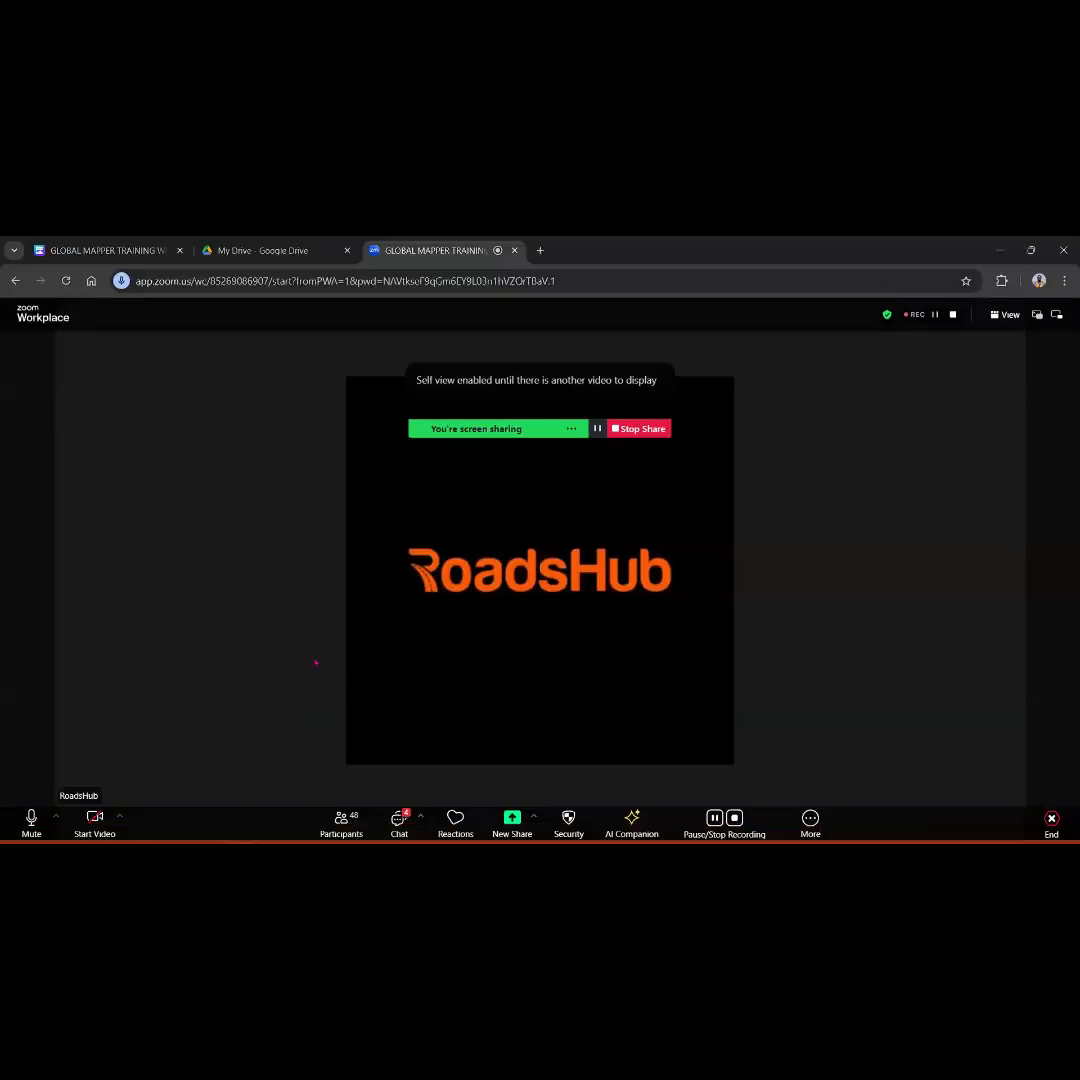
click(399, 822)
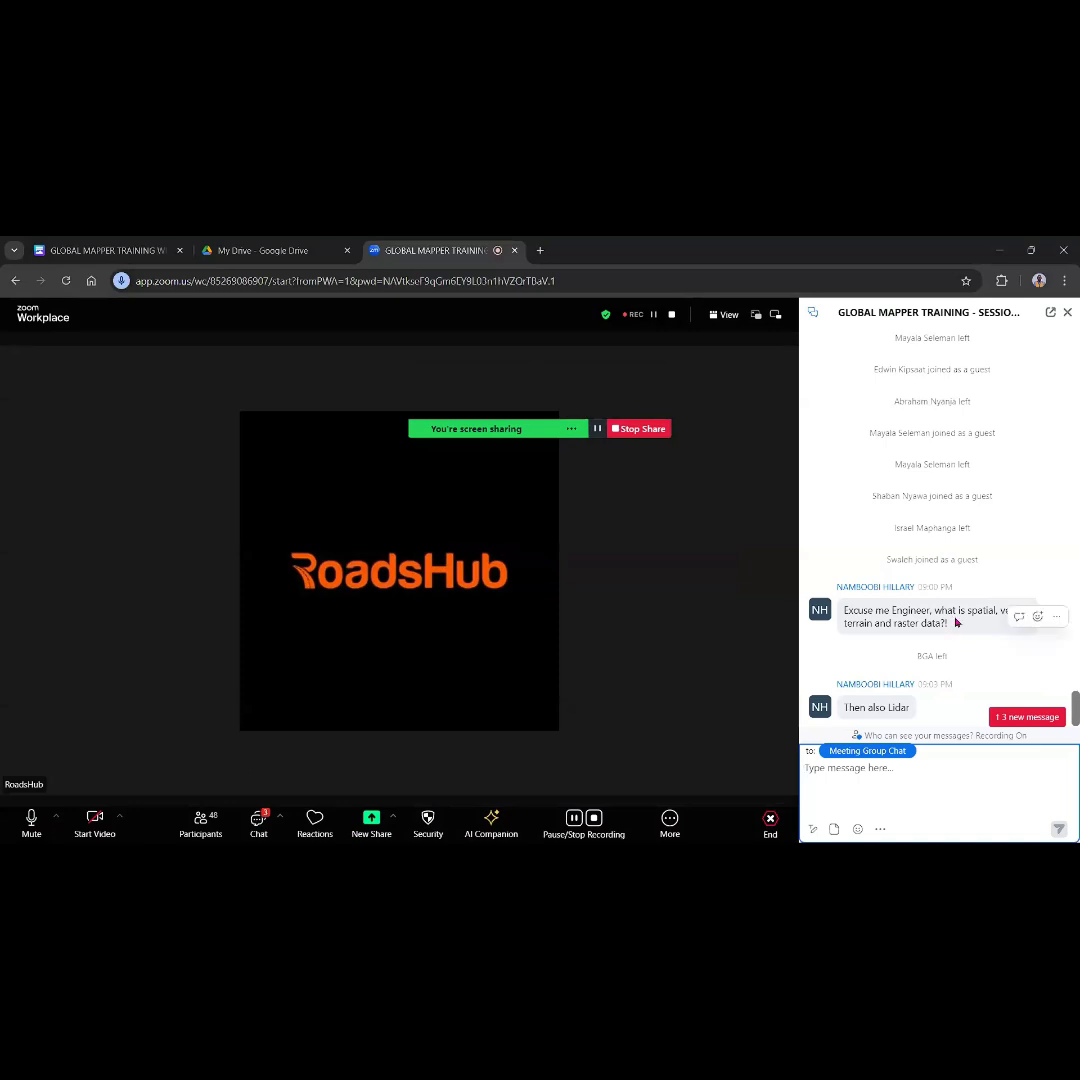
click(1068, 314)
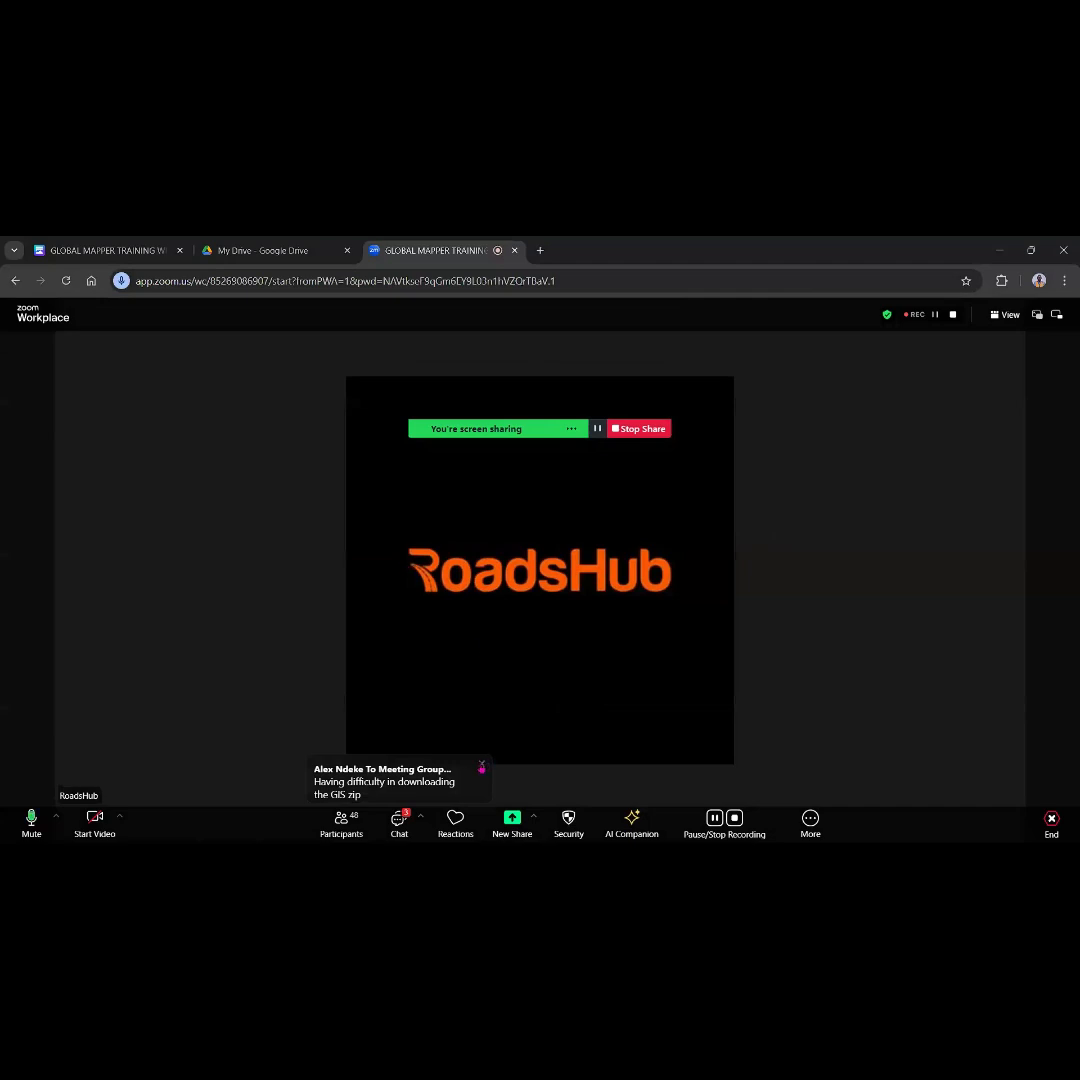
click(481, 766)
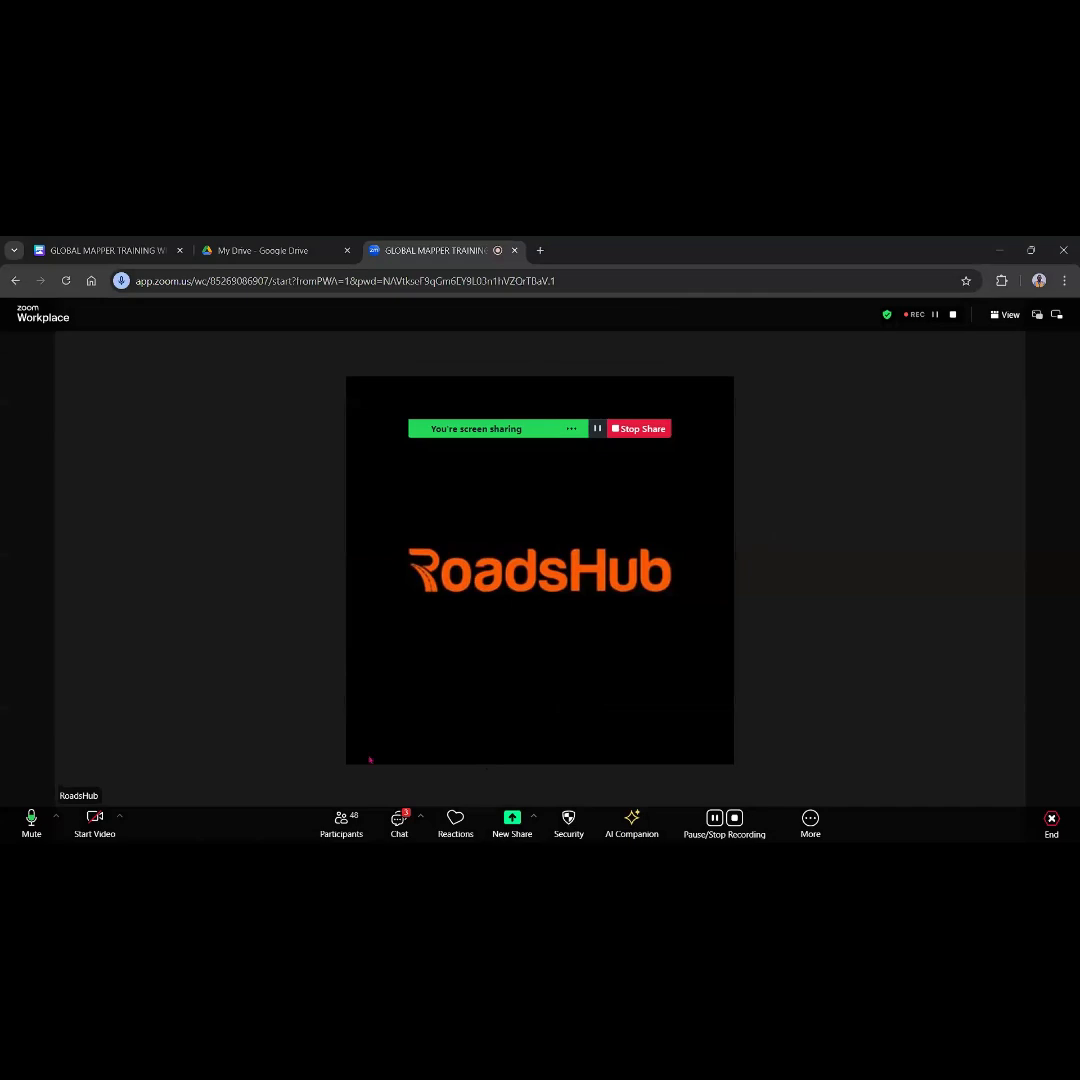
Look through the meeting's full participant list, and close it
click(336, 833)
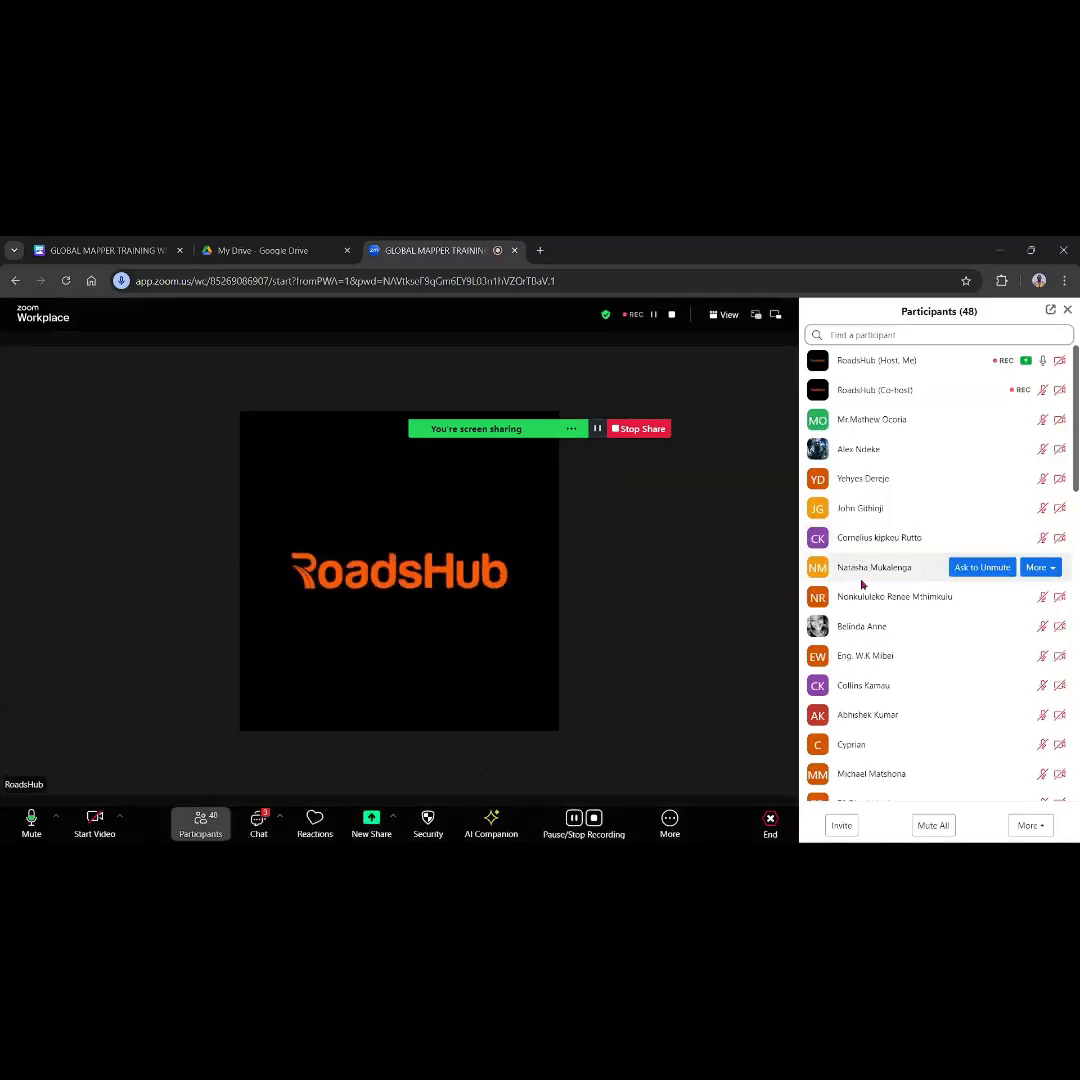
scroll(871, 598, down, 1)
scroll(871, 600, down, 10)
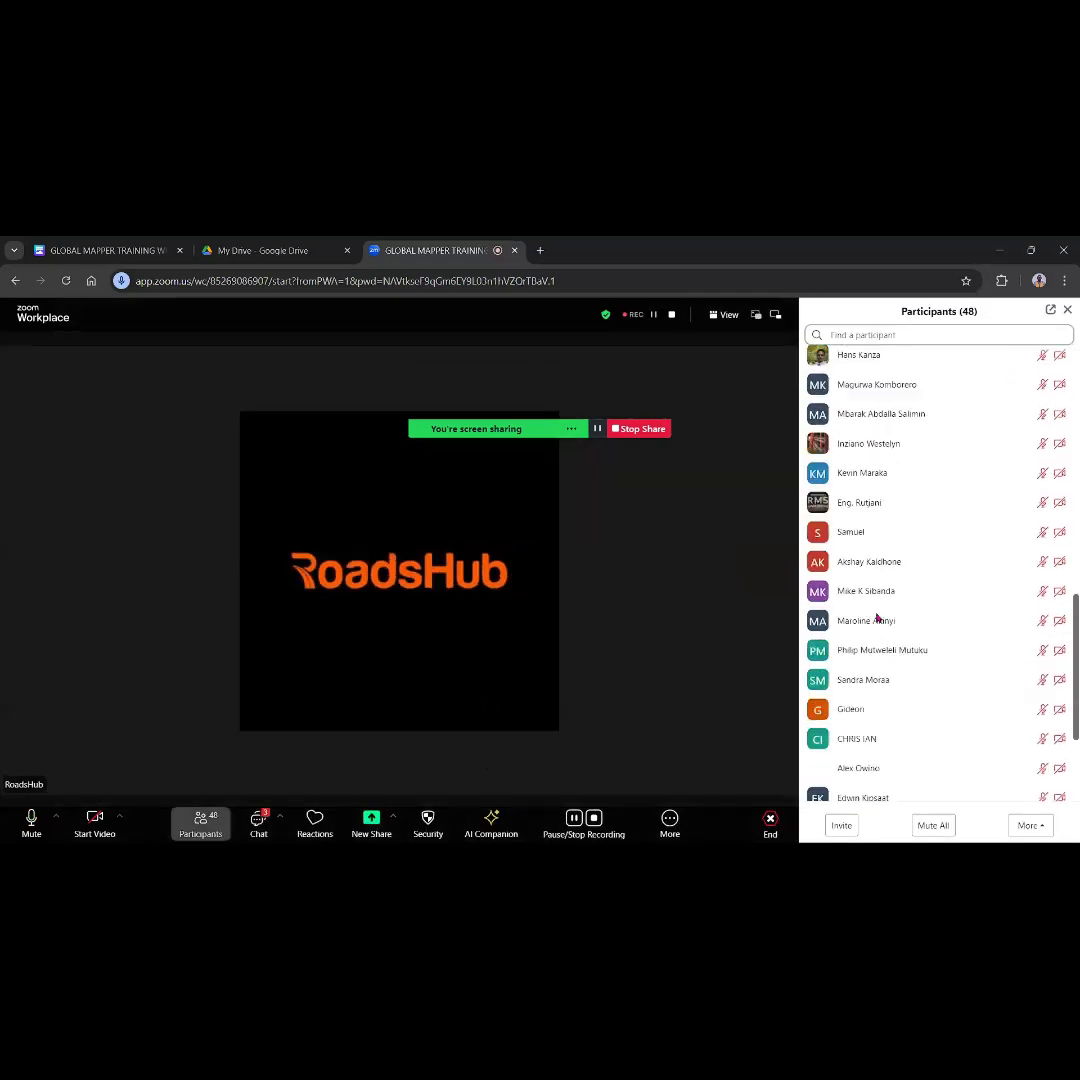
mouse_move(884, 619)
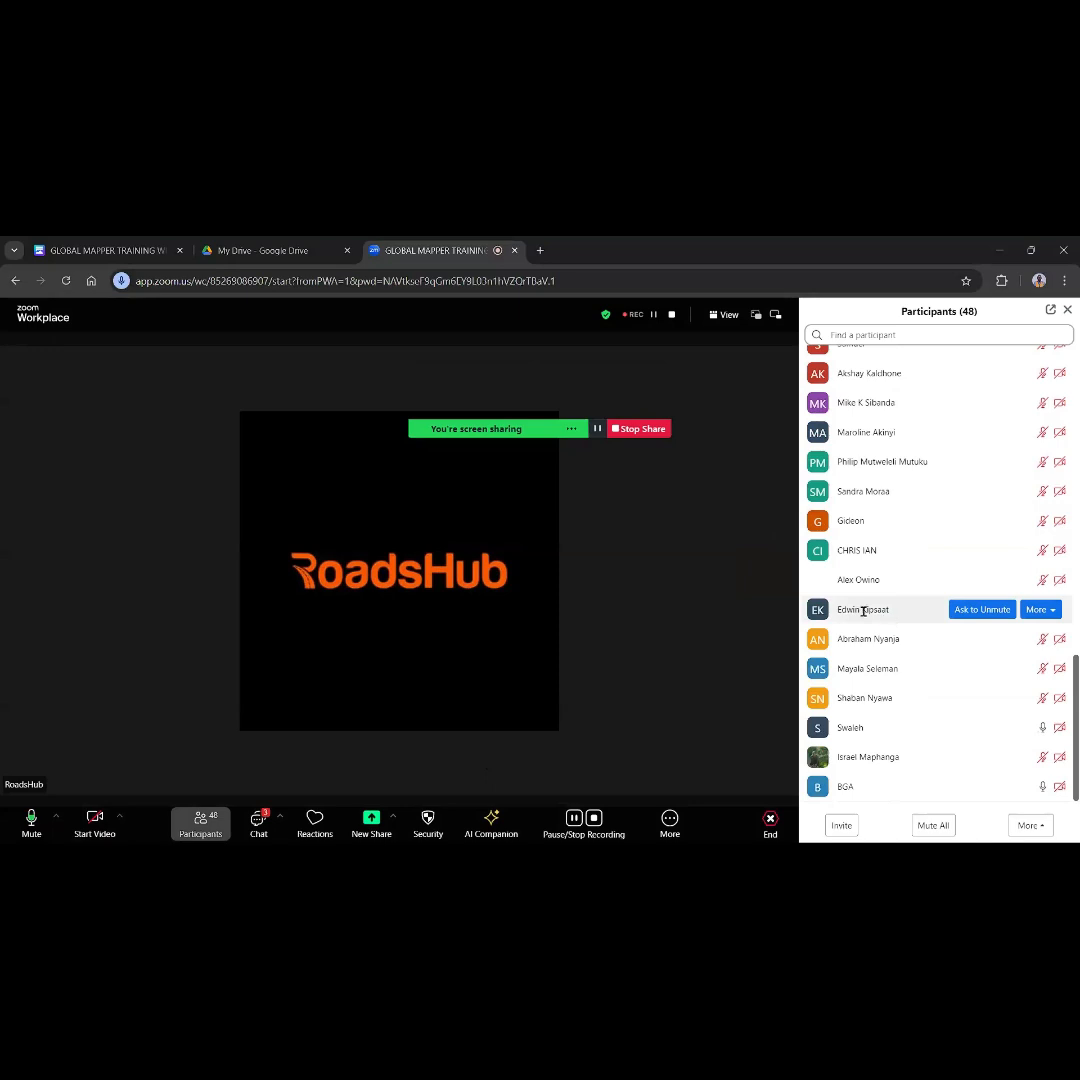
click(1067, 310)
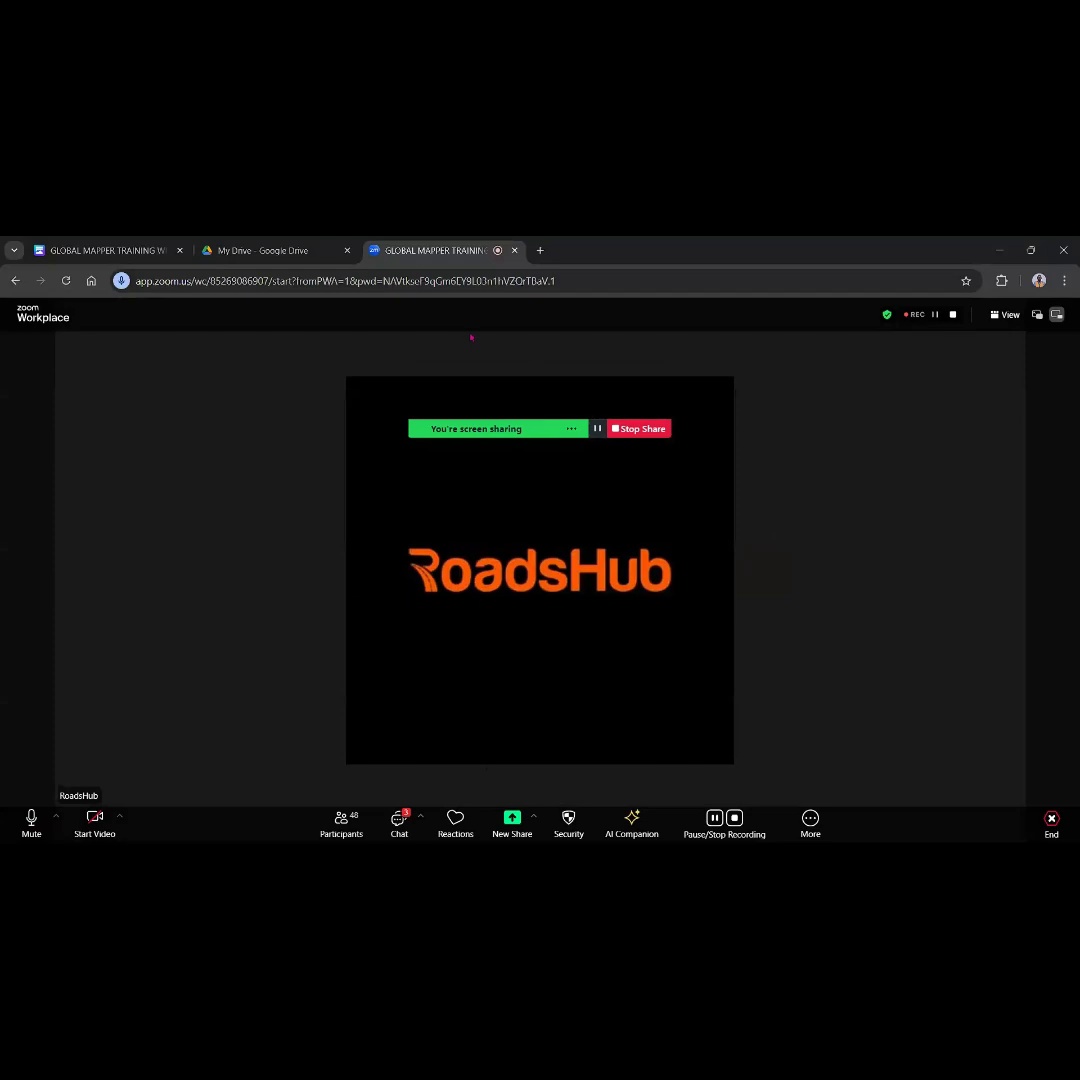
View the Week 1 study guide in Canva, and switch back to Global Mapper
click(100, 250)
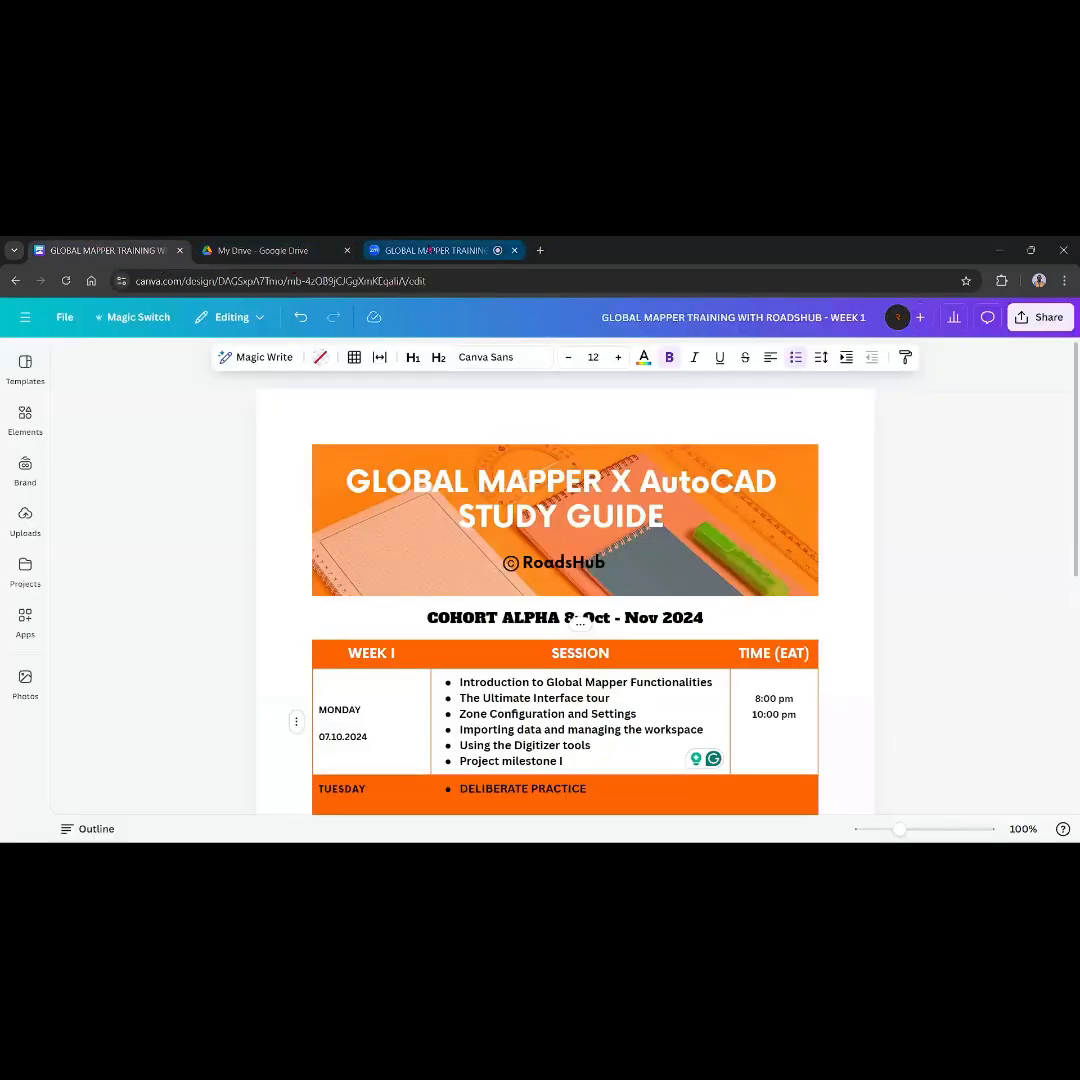
mouse_move(362, 829)
click(366, 765)
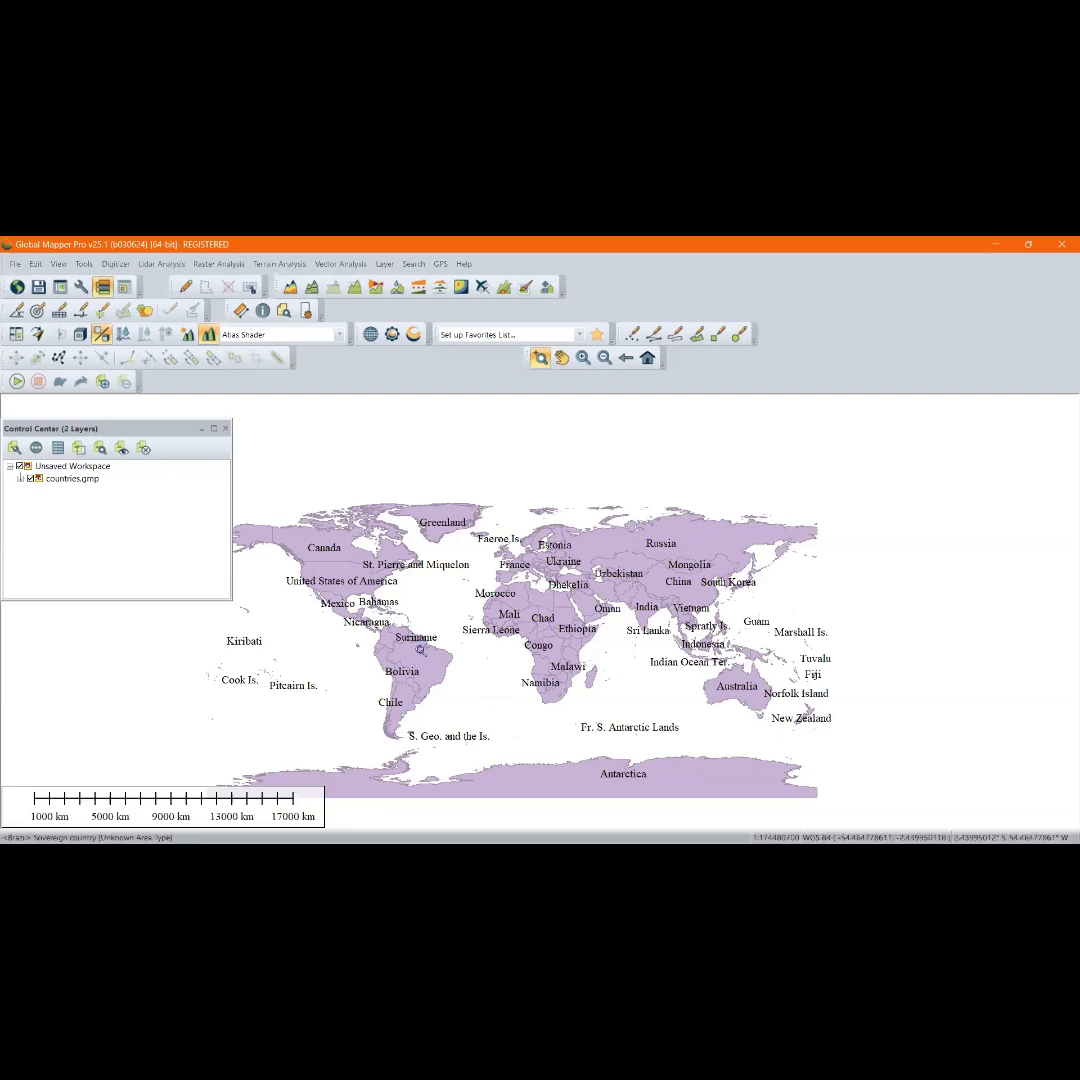
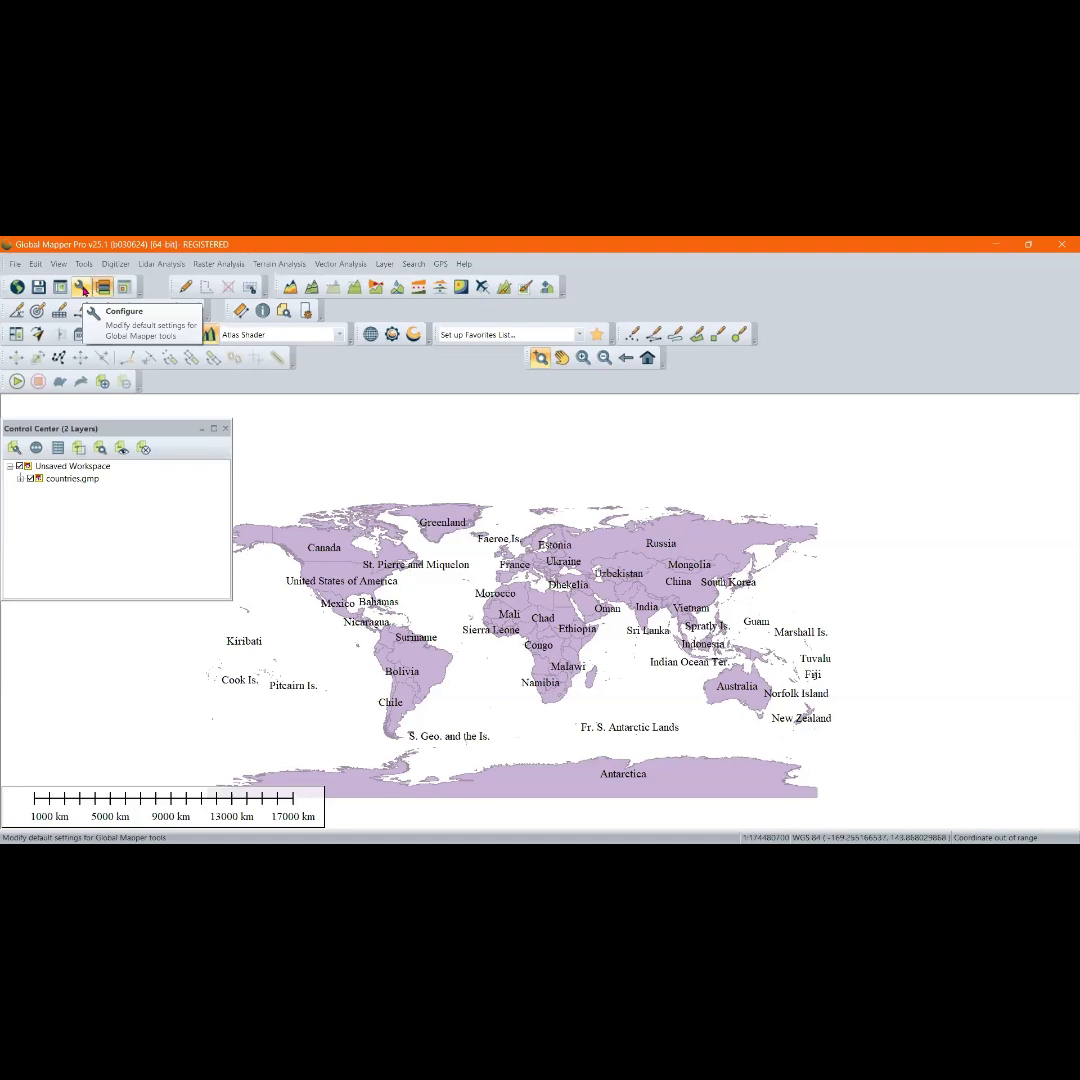
Review the file, edit, view and tools commands, and return to the world map
click(24, 266)
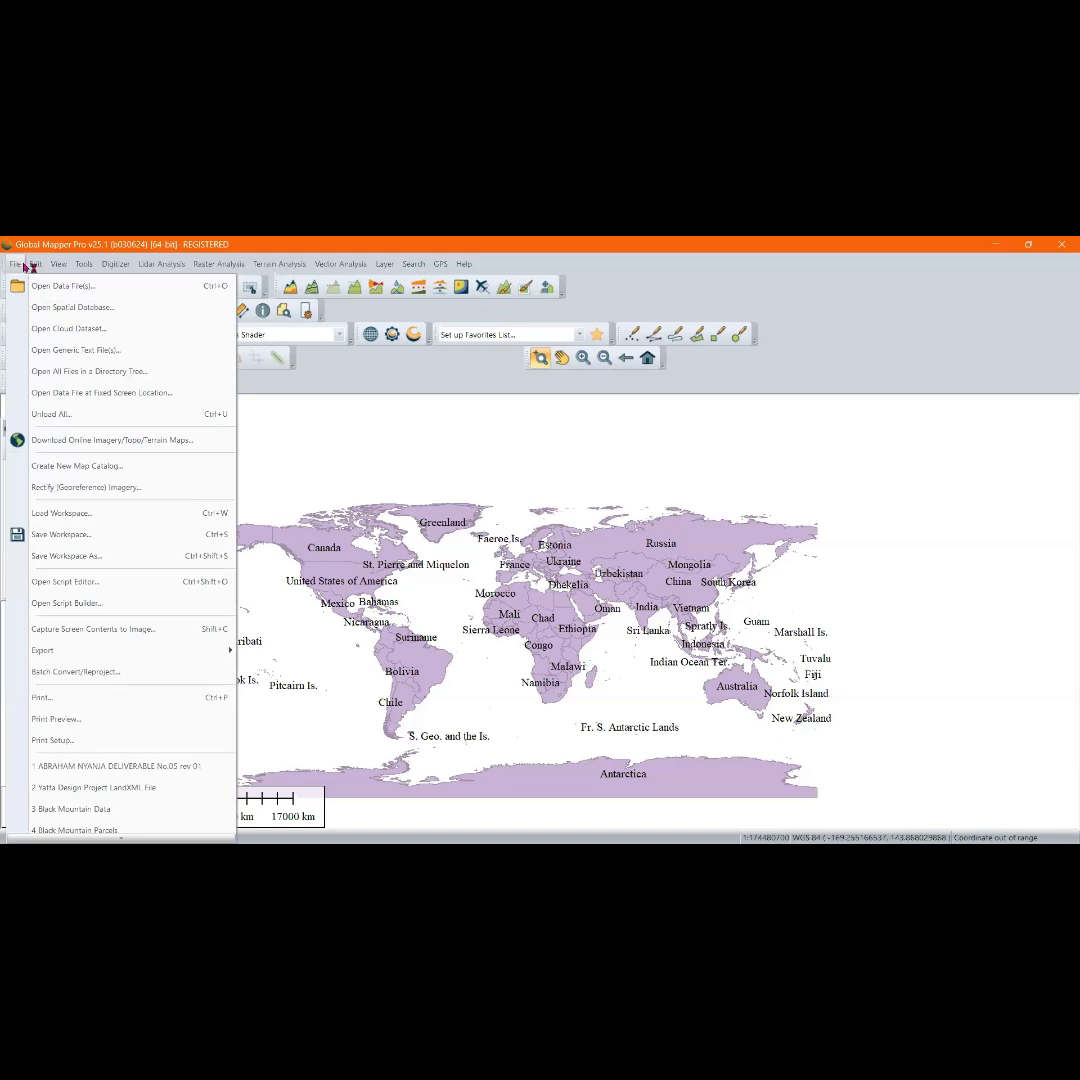
mouse_move(58, 266)
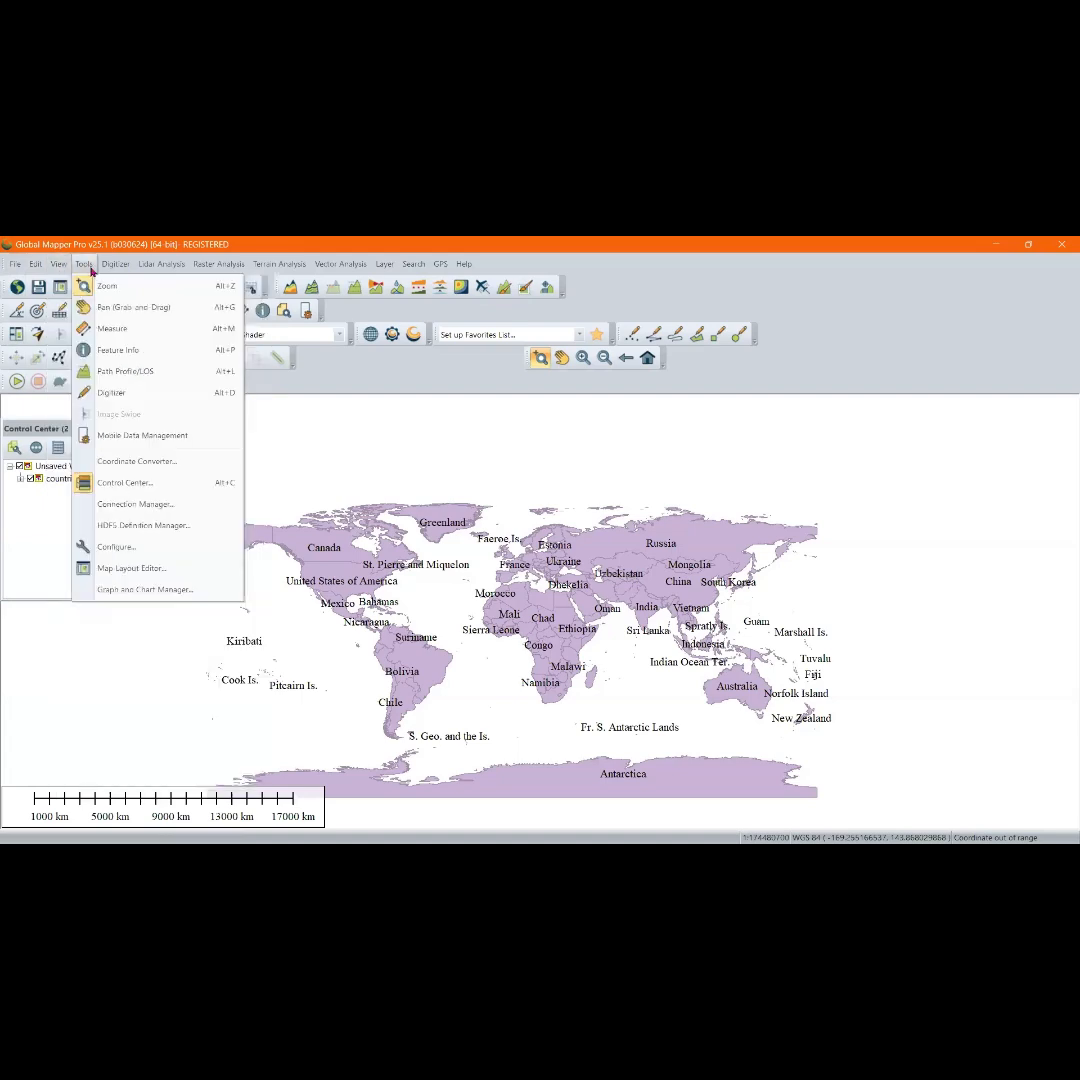
click(80, 266)
click(77, 267)
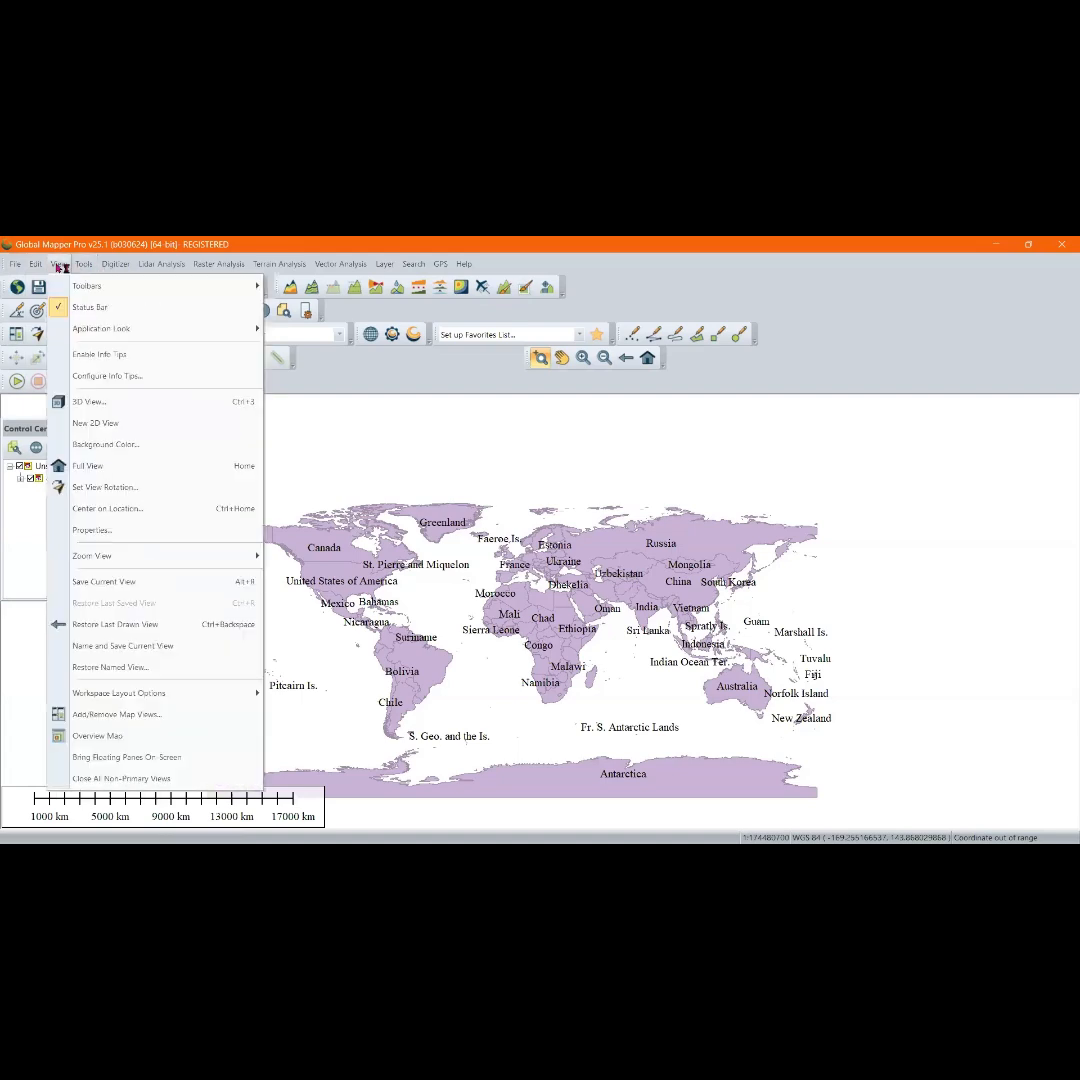
mouse_move(20, 268)
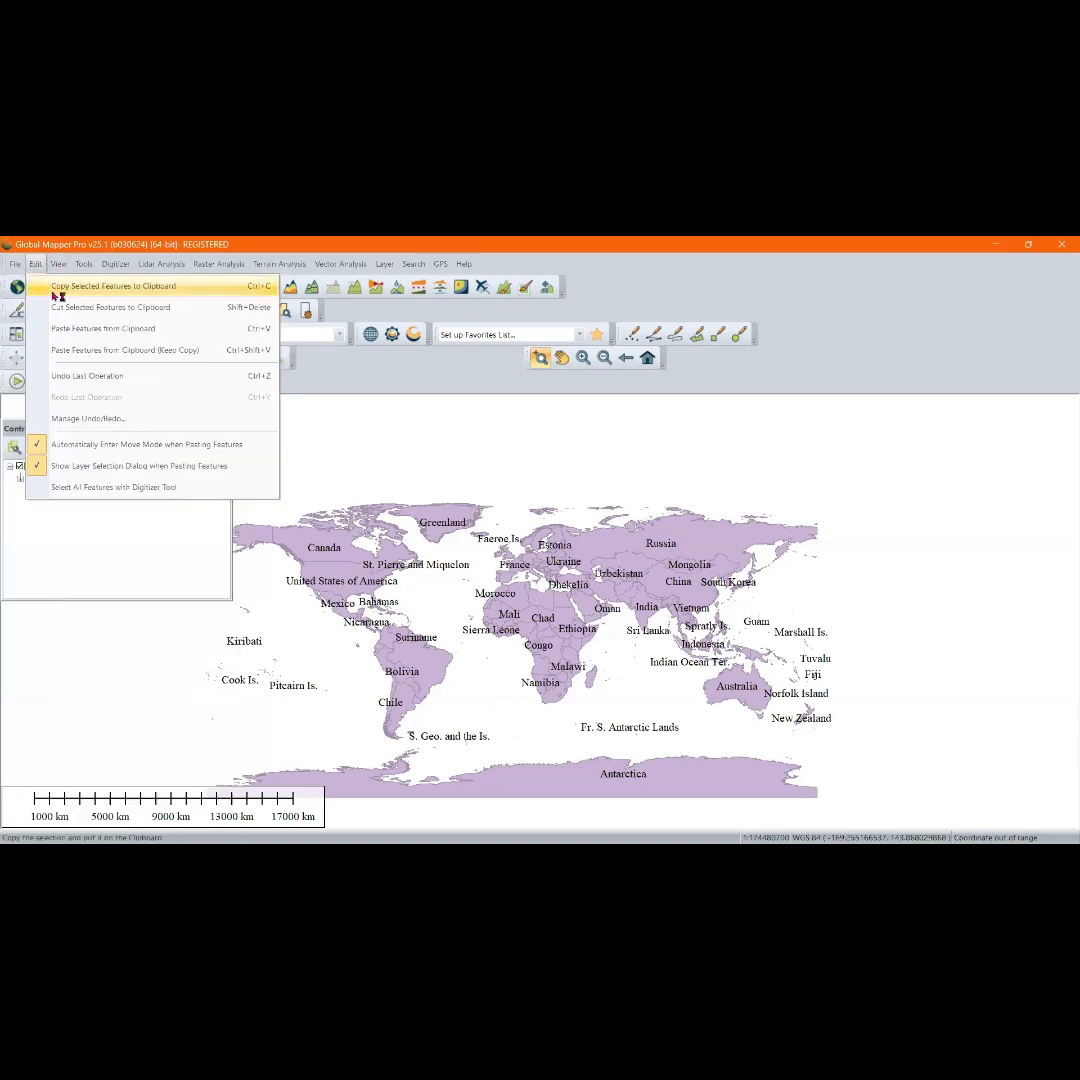
click(338, 459)
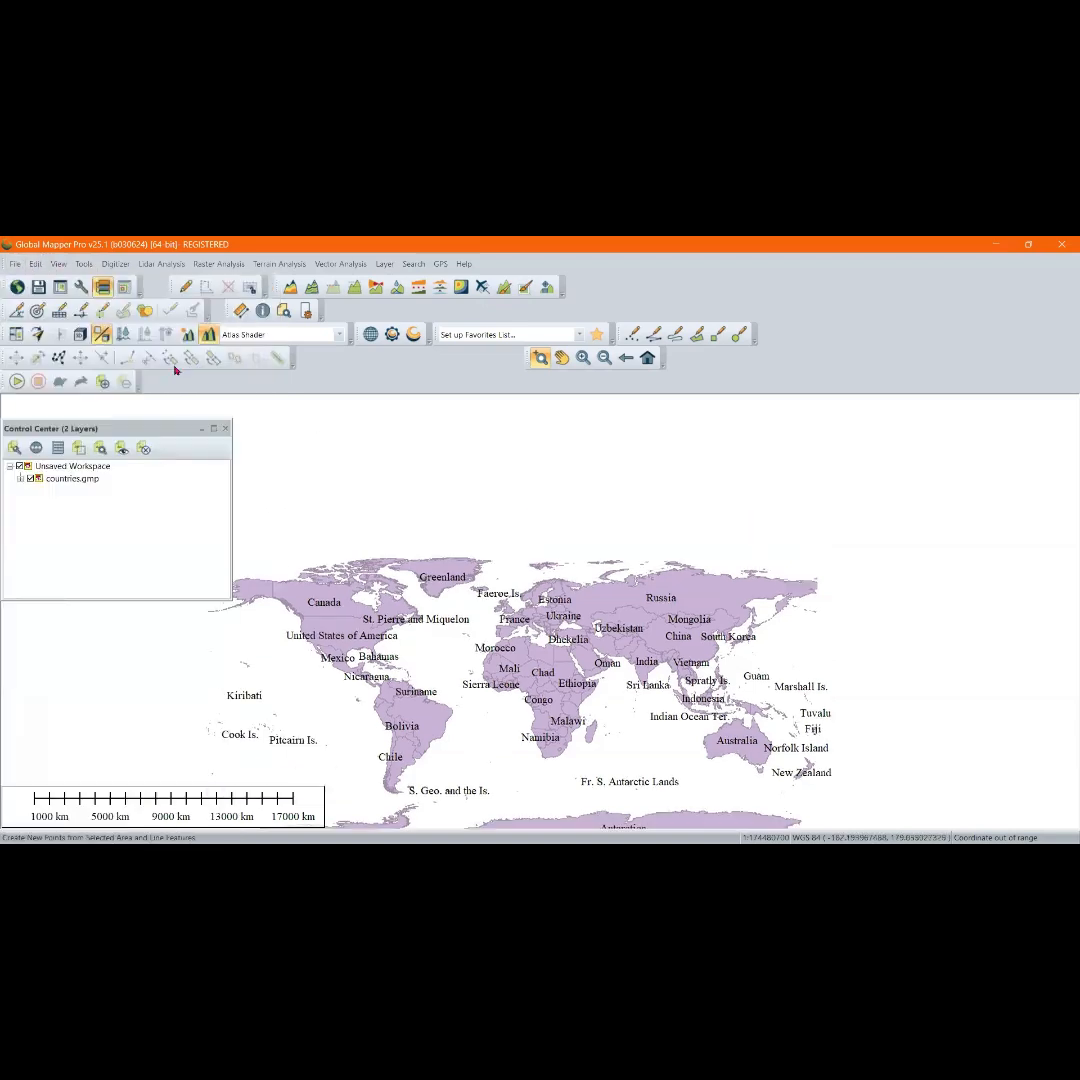
Open the Configuration dialog at its General settings, and move it closer to the Control Center
click(82, 289)
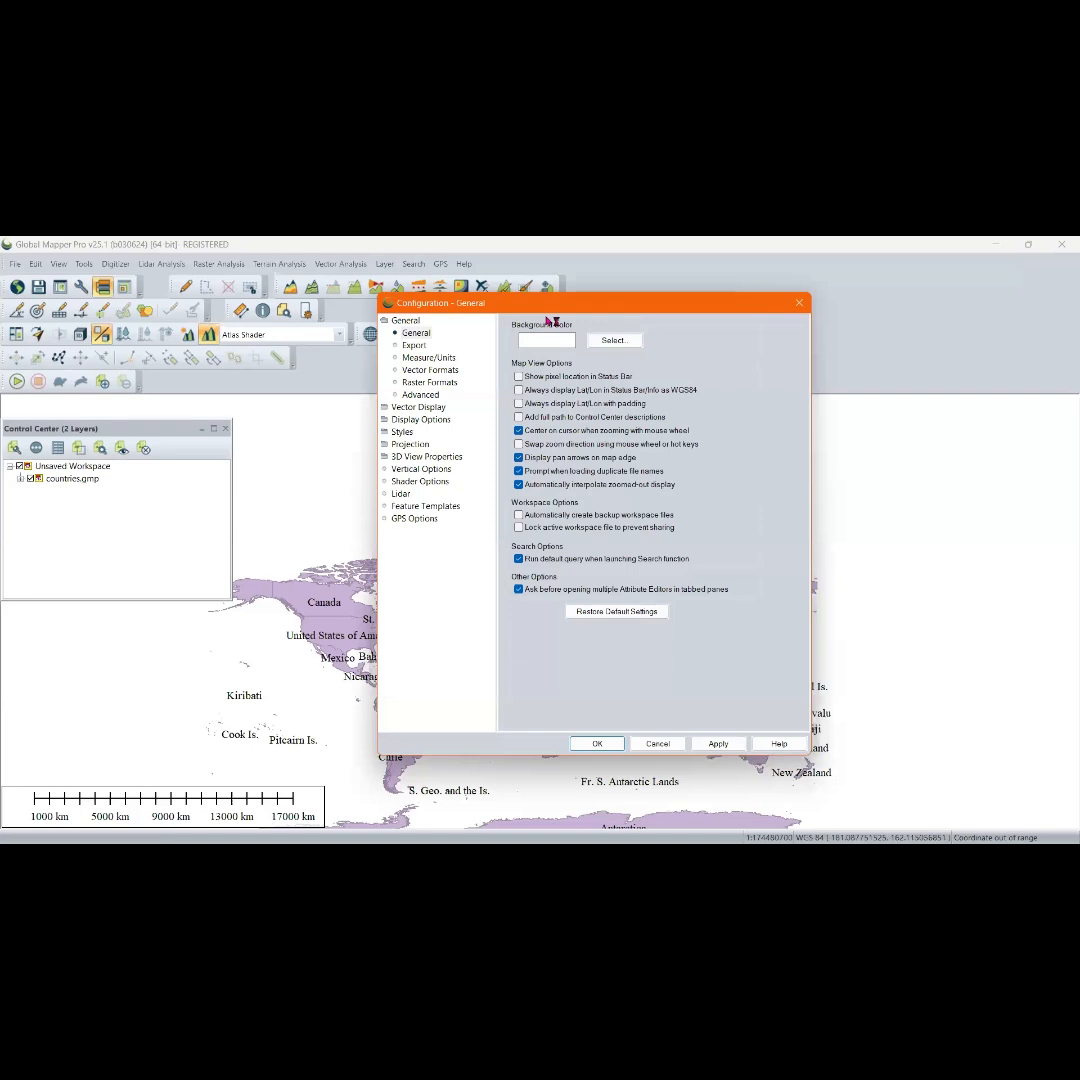
click(799, 302)
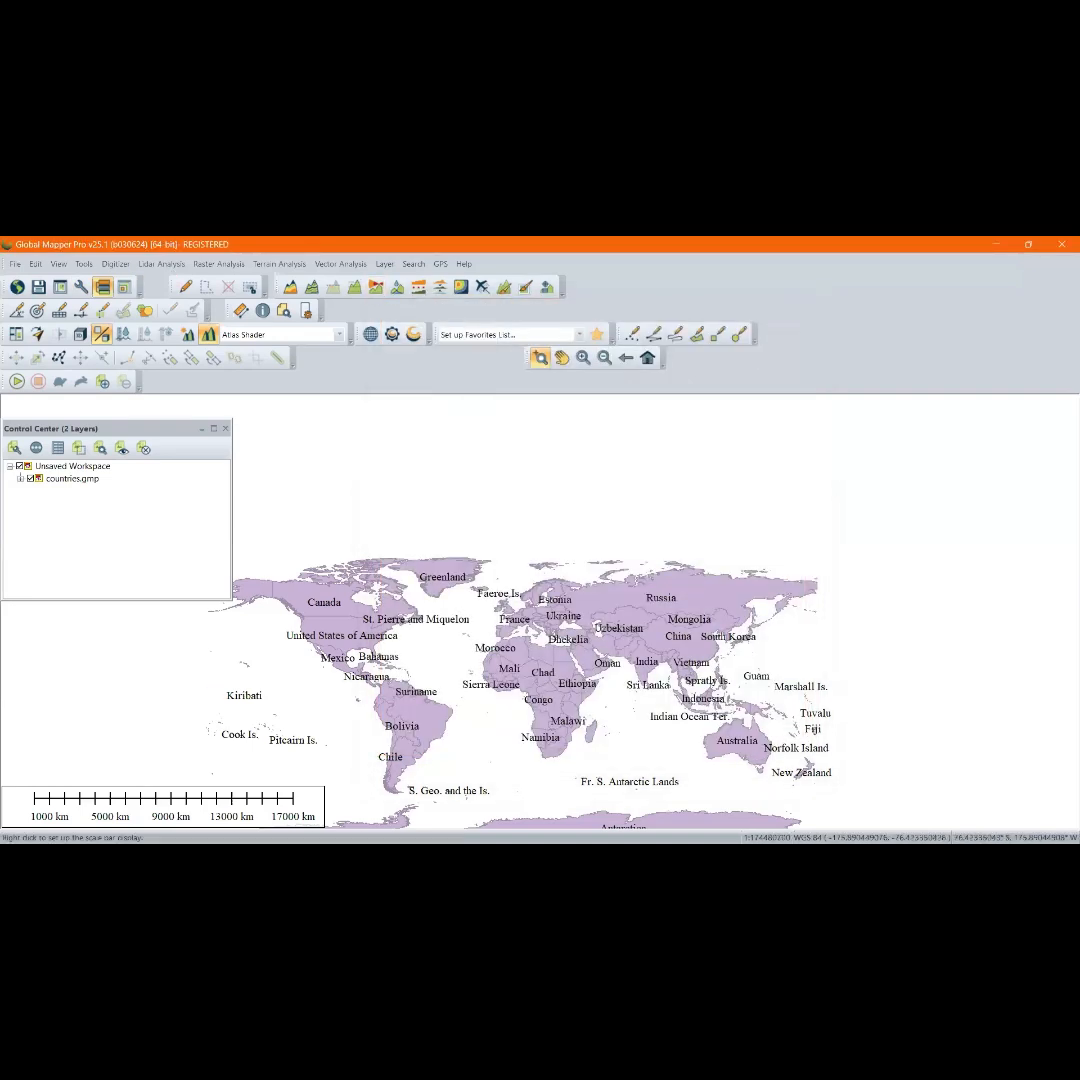
mouse_move(251, 829)
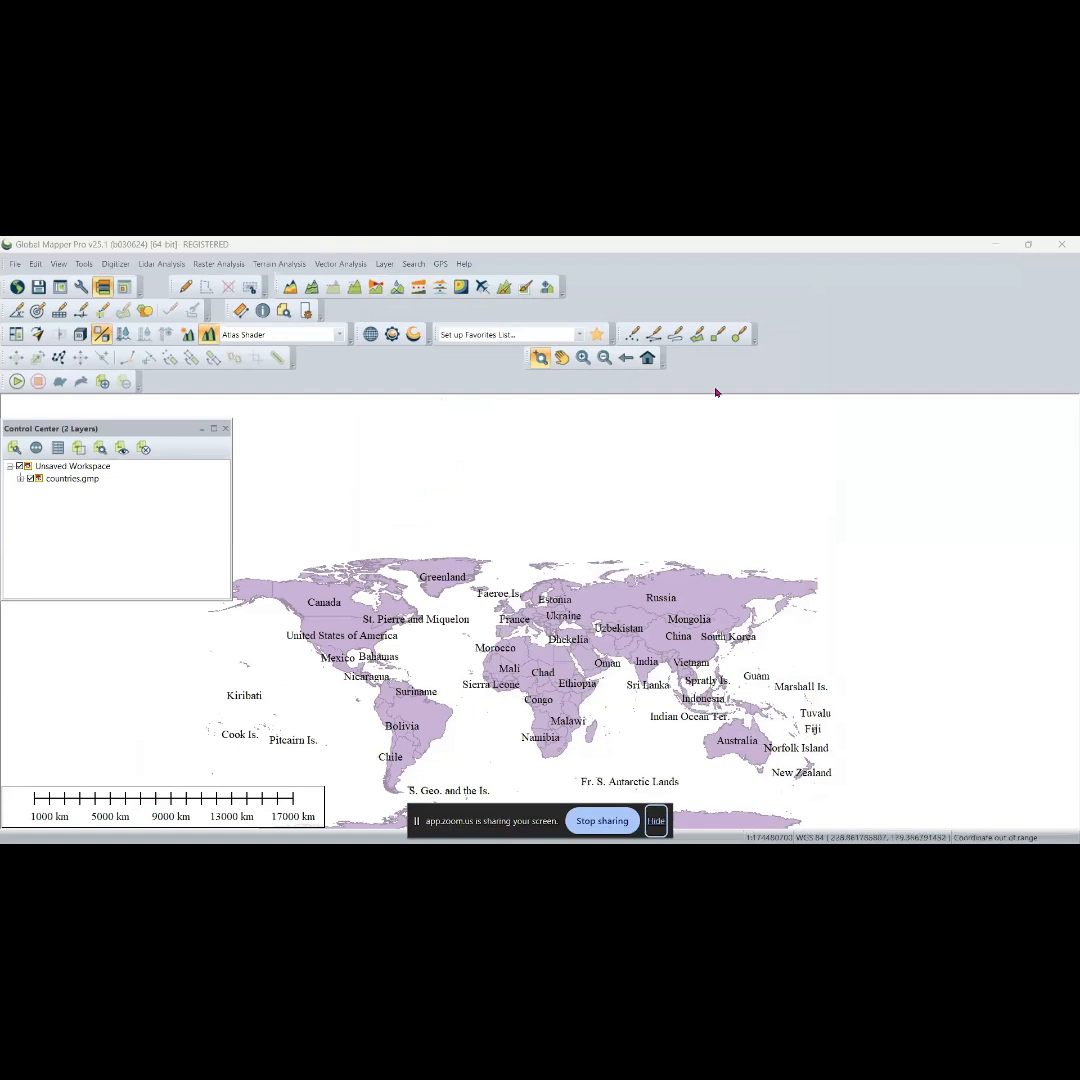
click(84, 265)
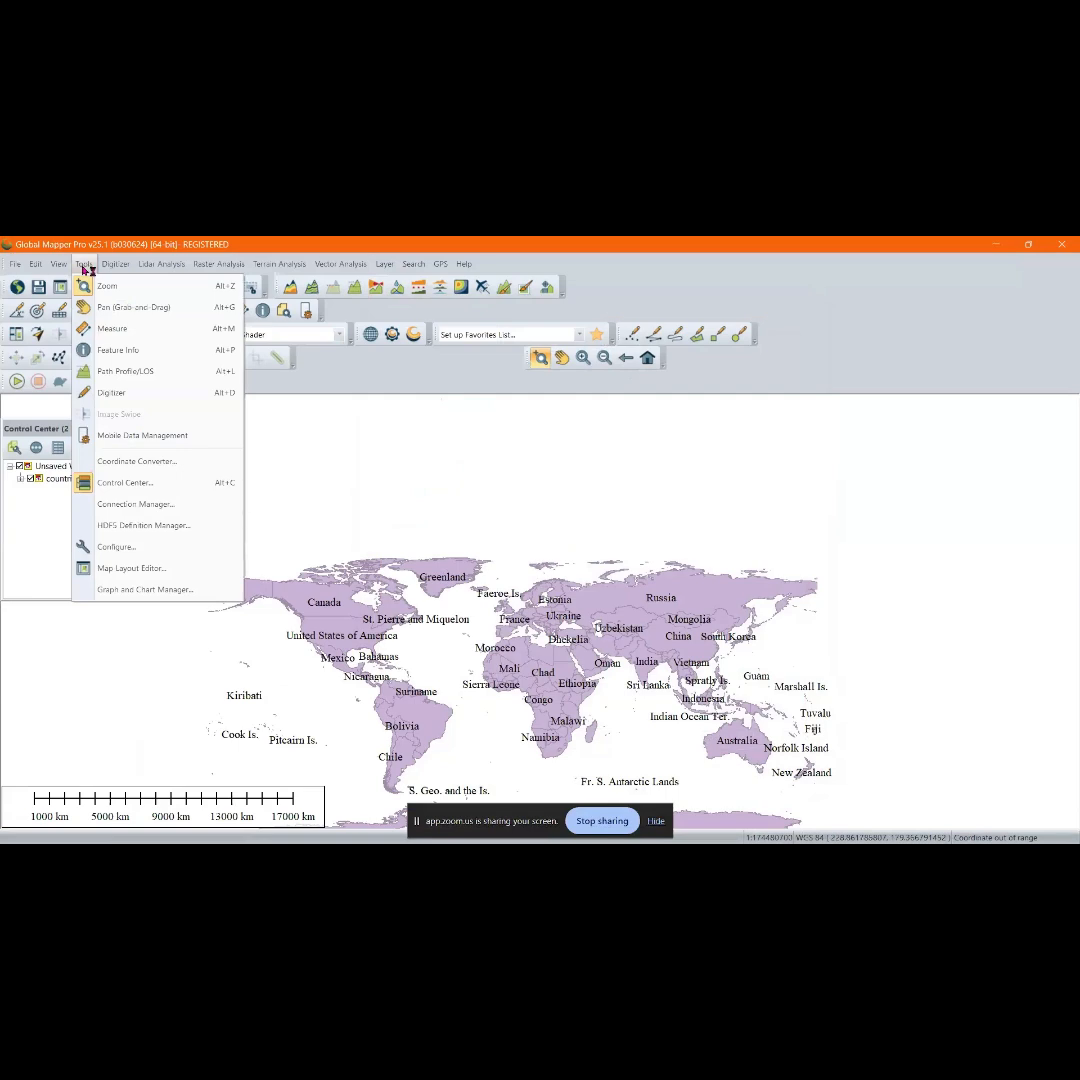
click(117, 551)
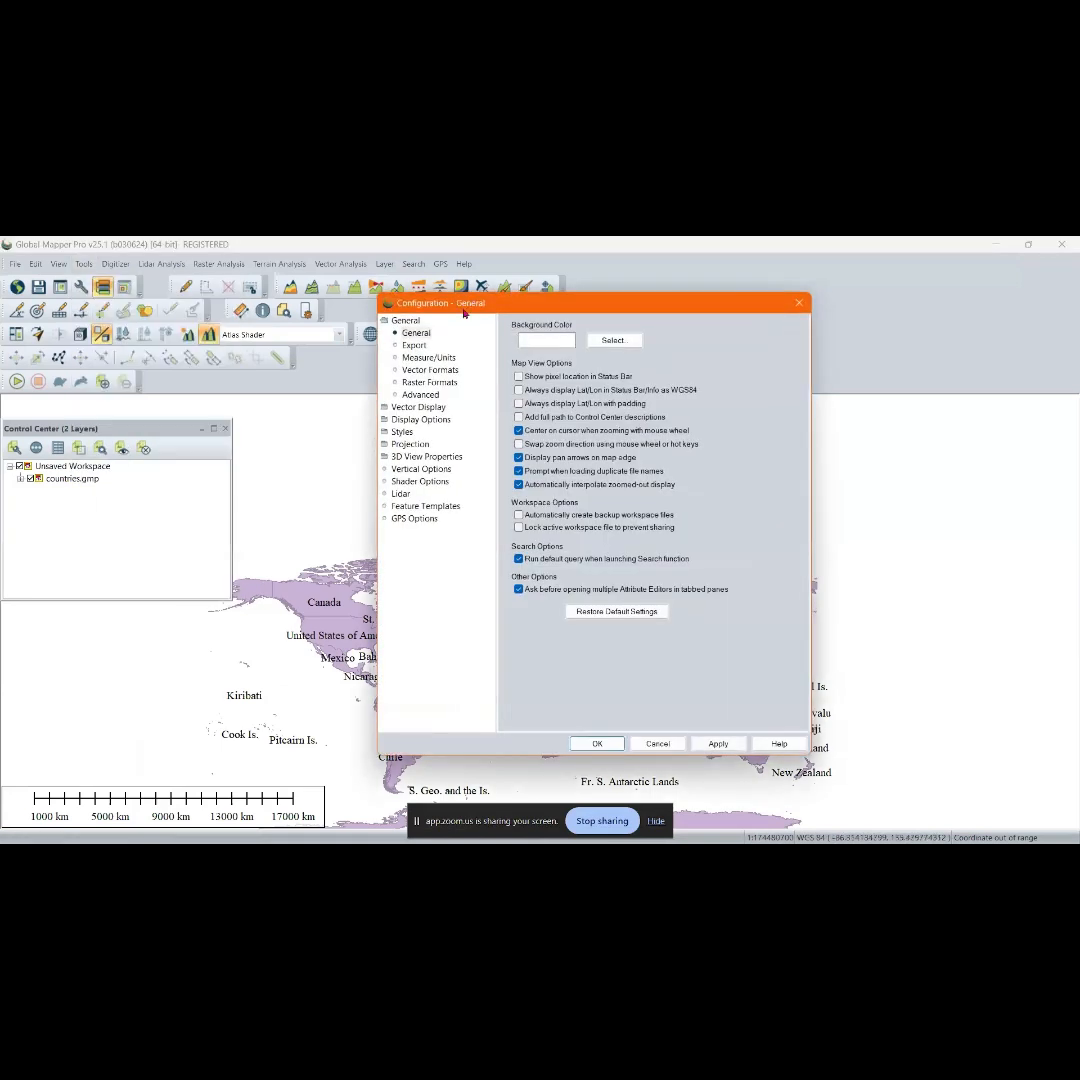
drag(507, 304, 414, 297)
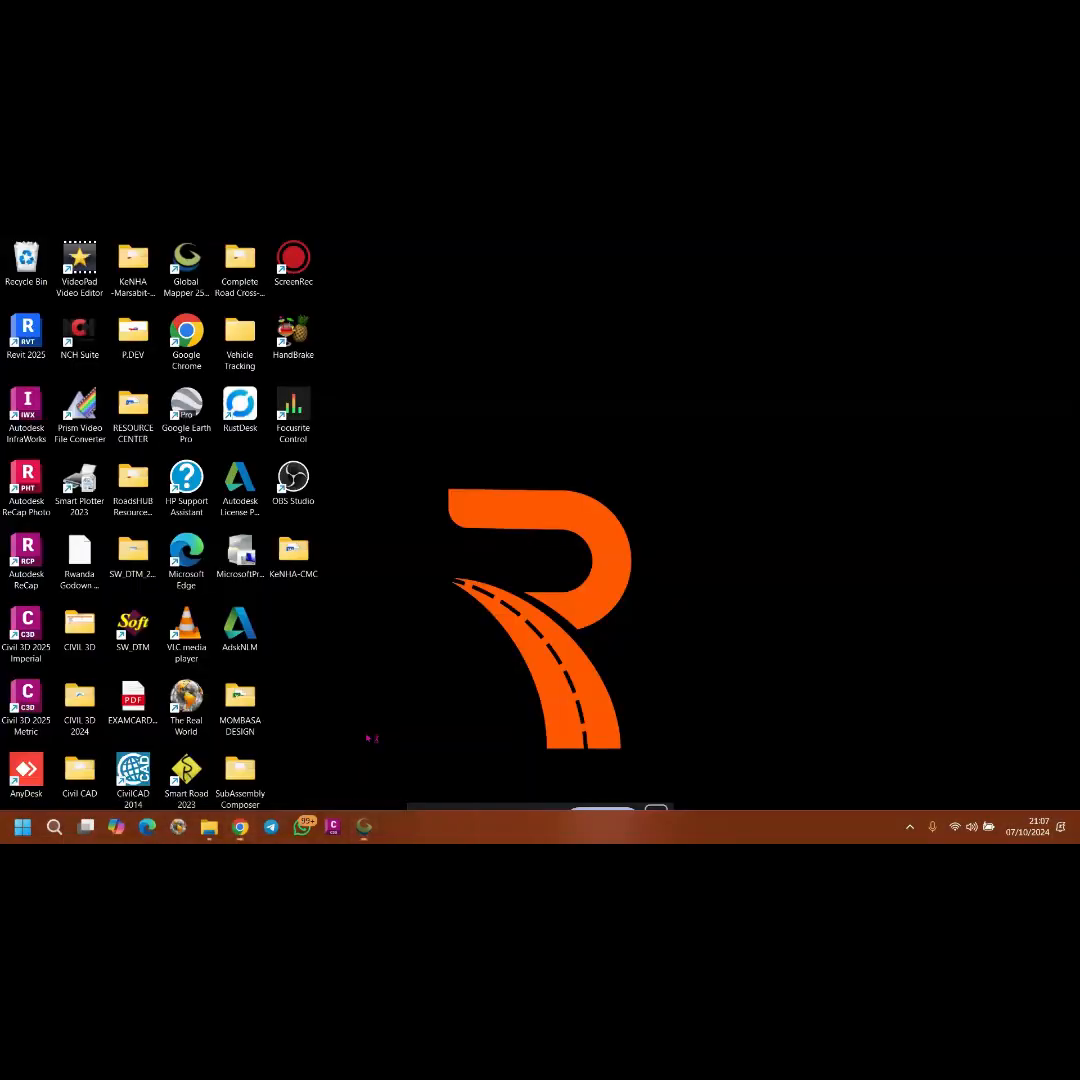
click(388, 752)
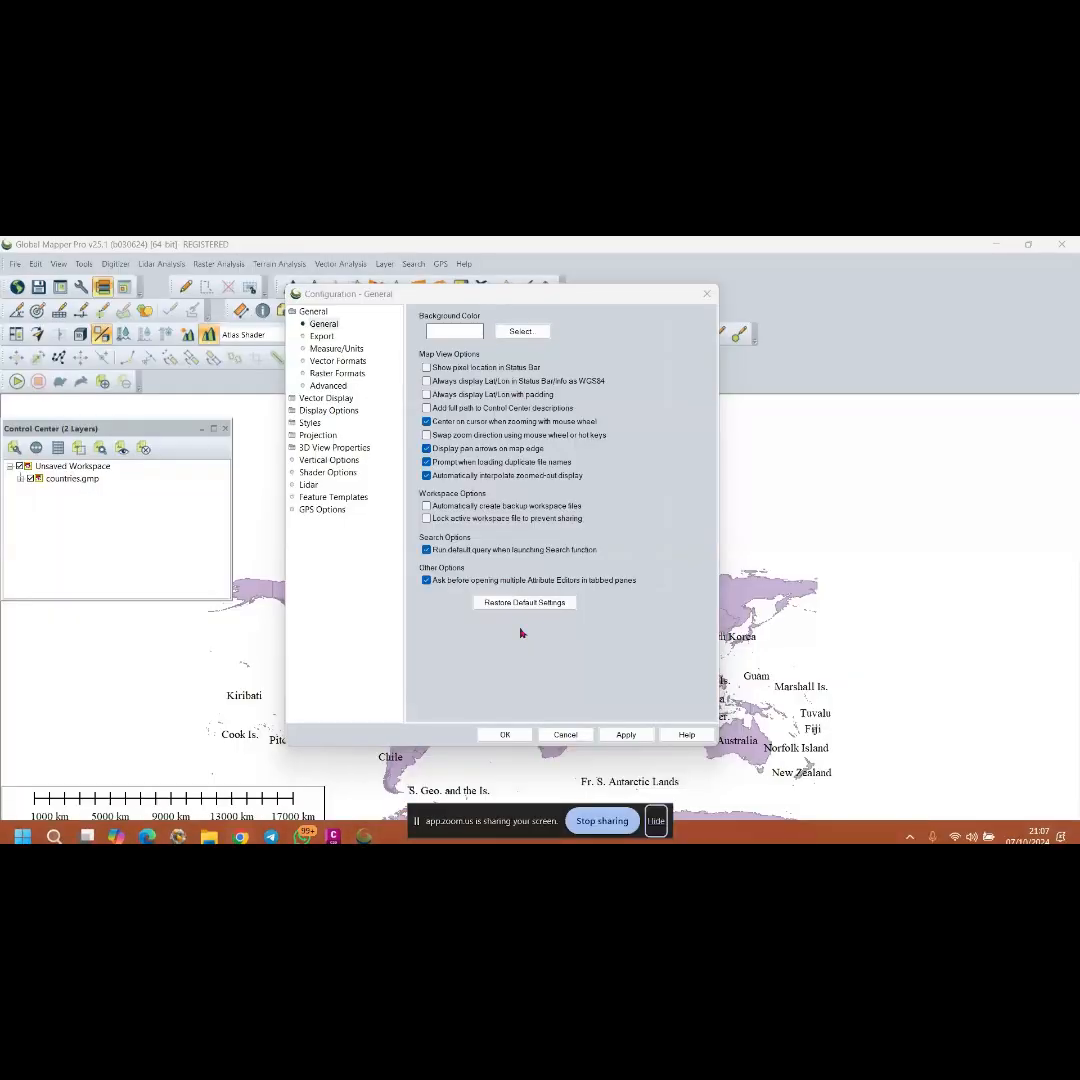
mouse_move(300, 840)
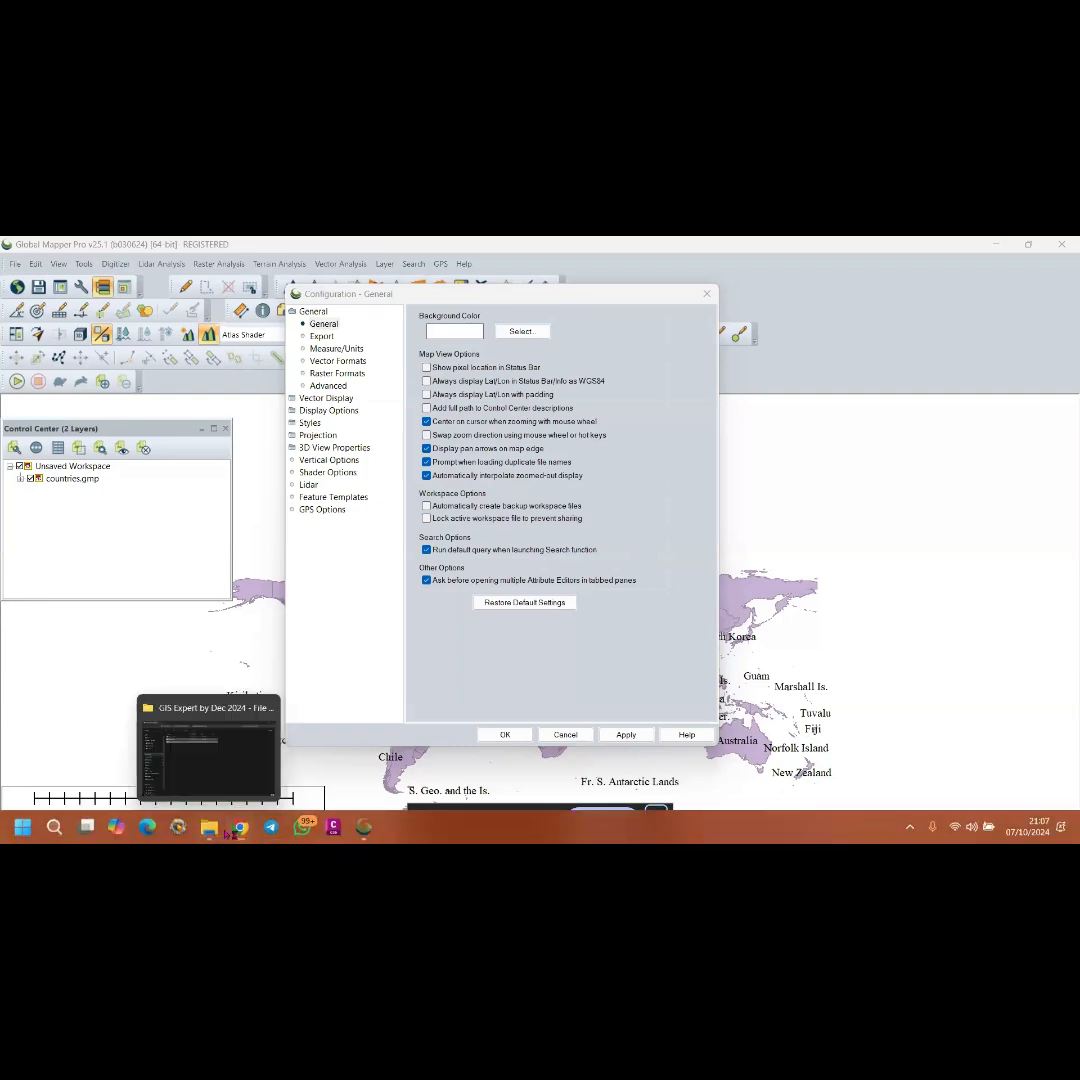
mouse_move(240, 830)
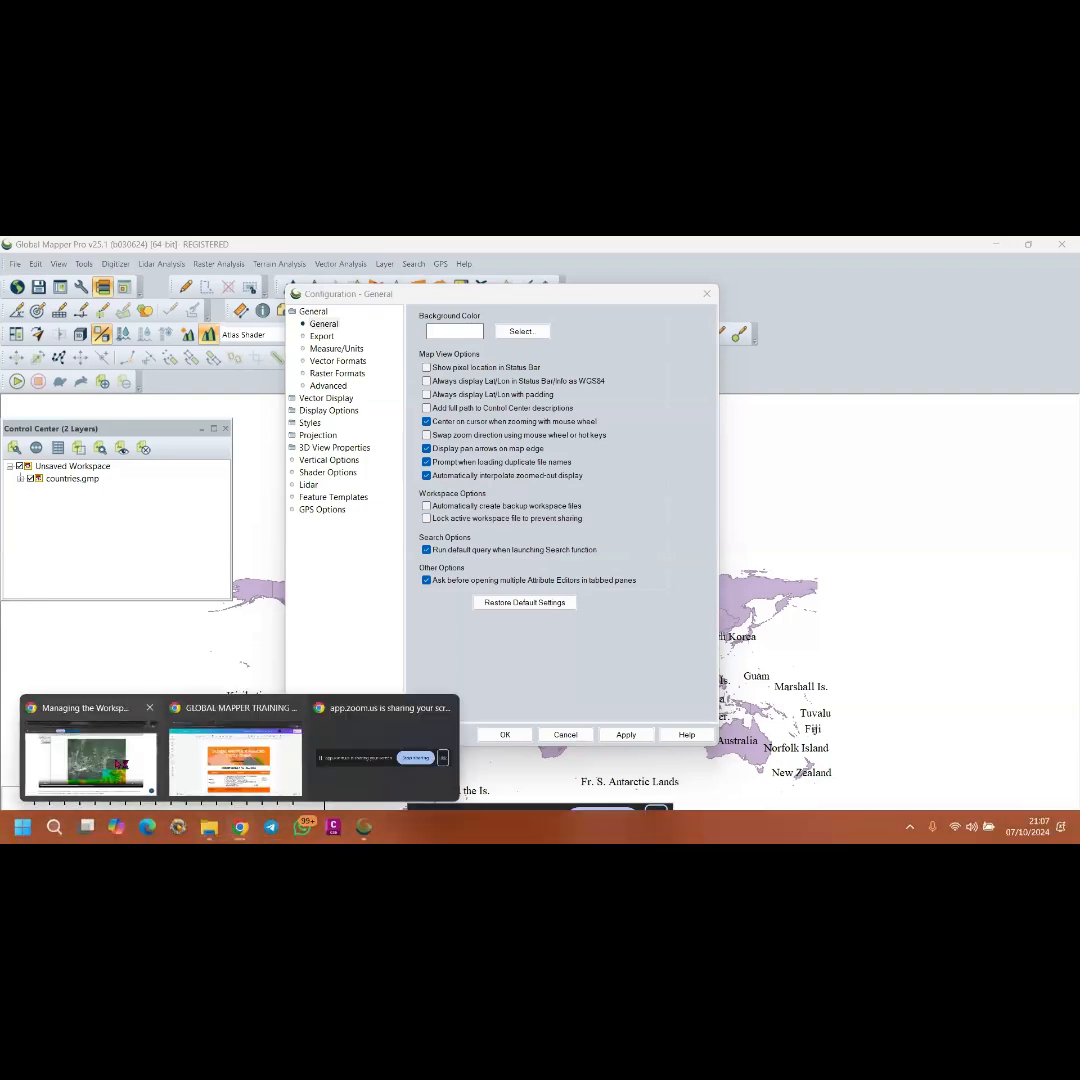
mouse_move(120, 765)
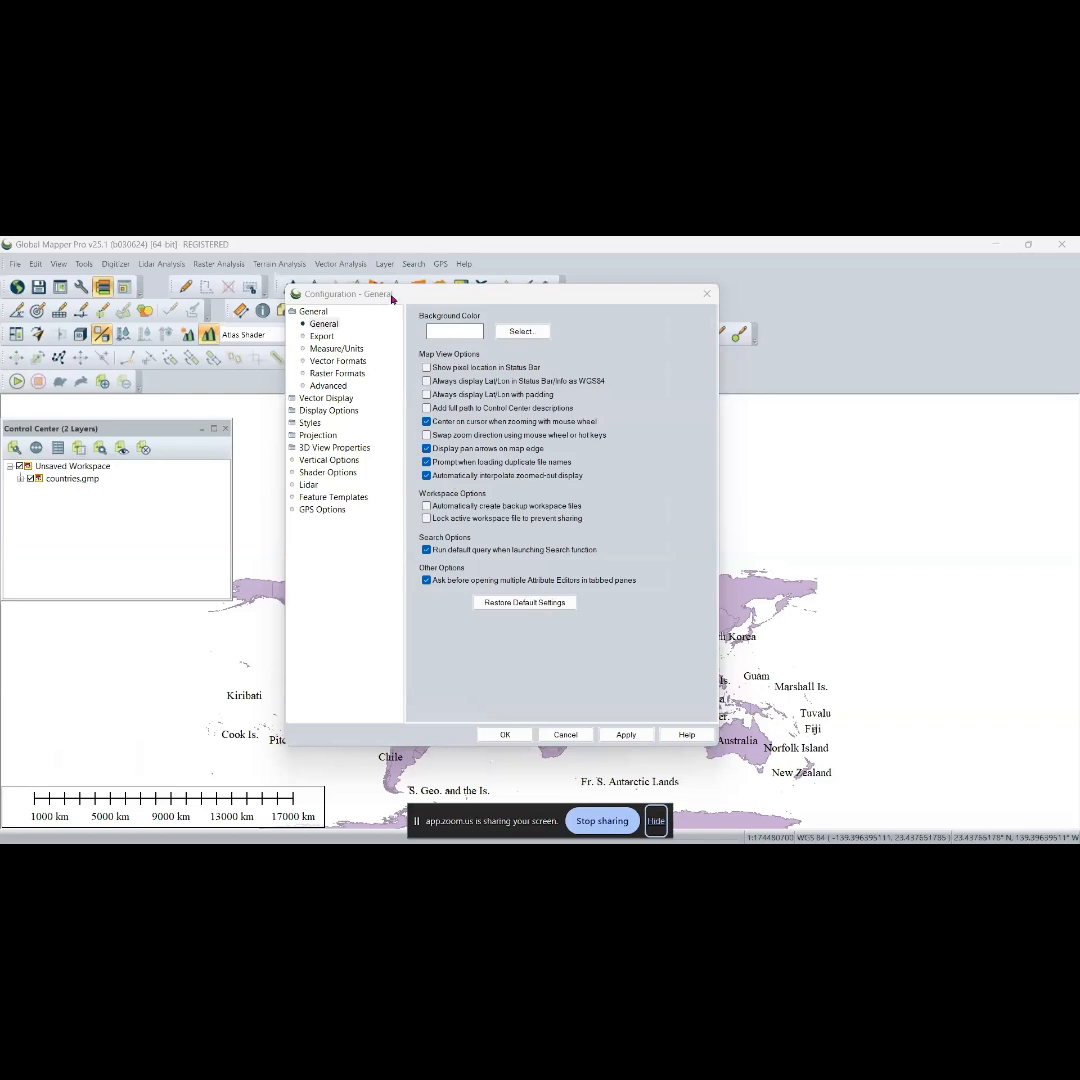
In the General configuration, set the map's background color to gray with red, green and blue at 128
drag(391, 294, 383, 298)
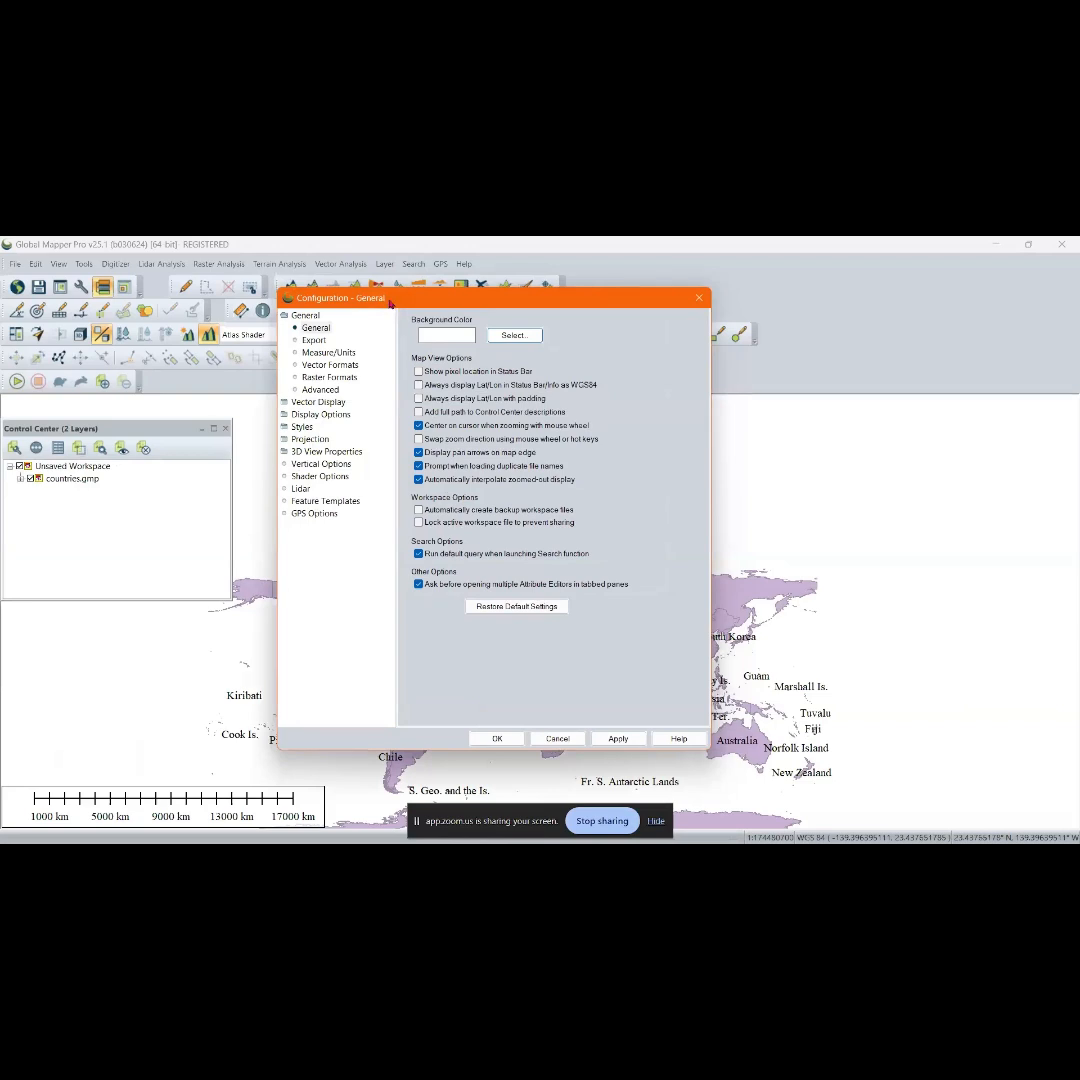
click(316, 328)
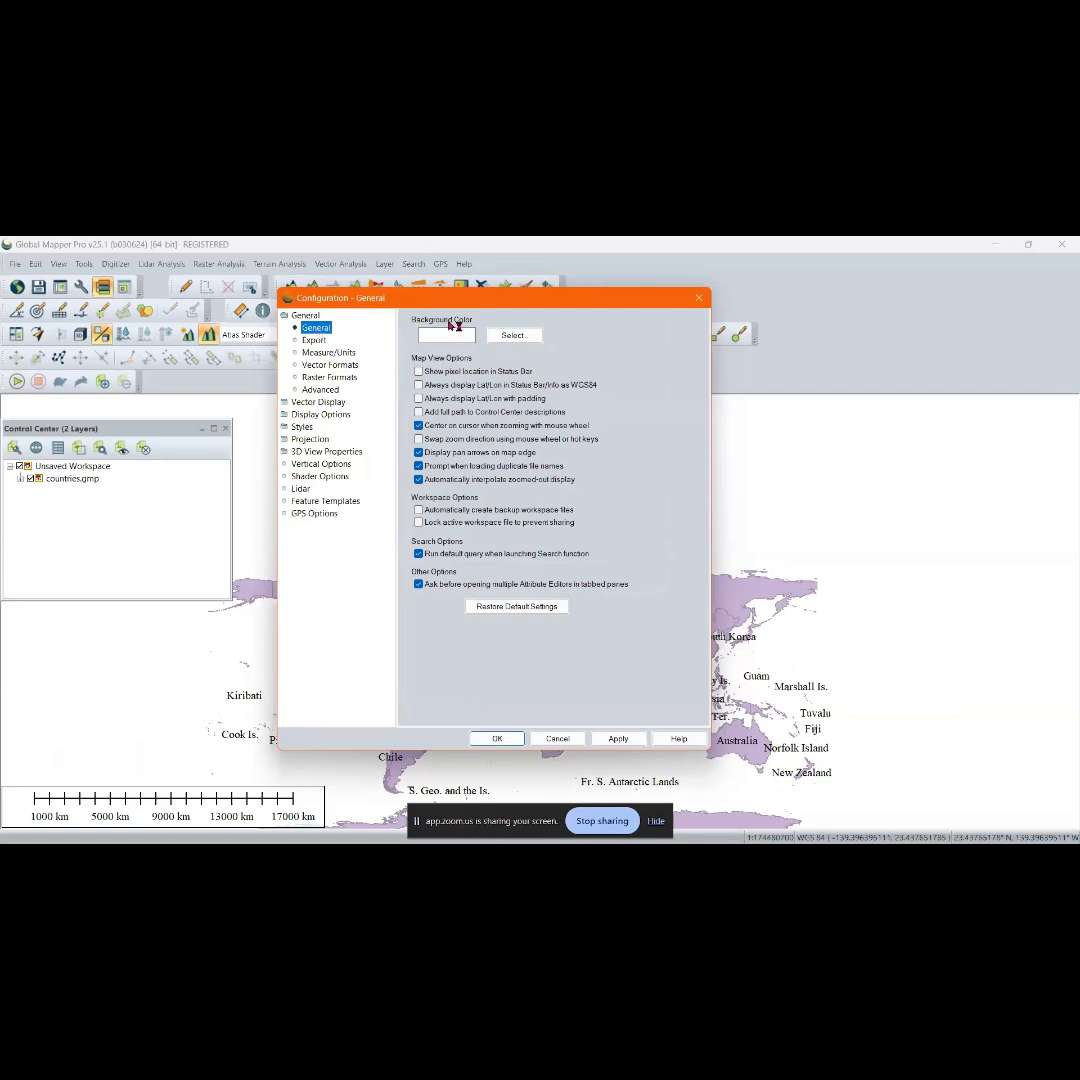
click(520, 338)
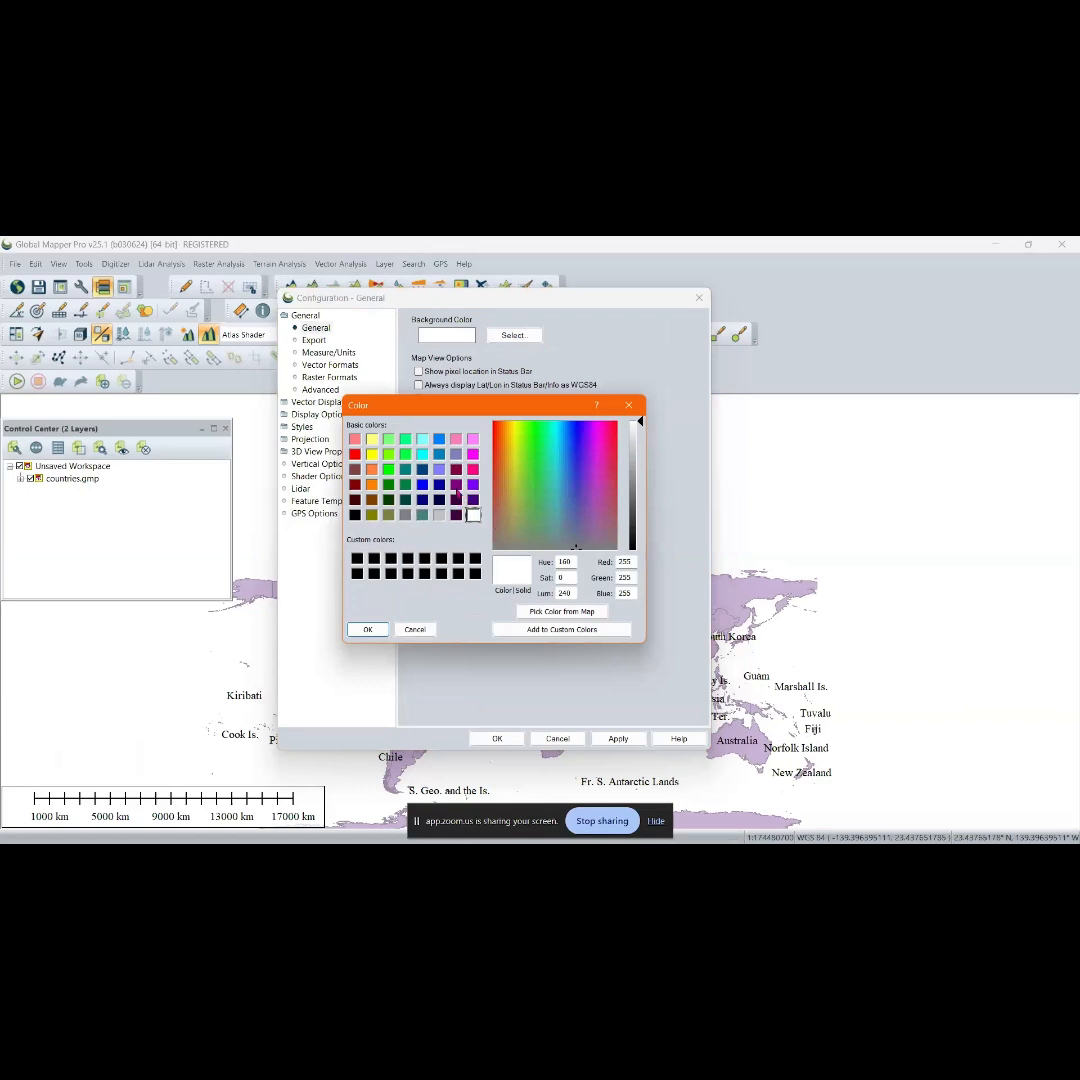
click(456, 485)
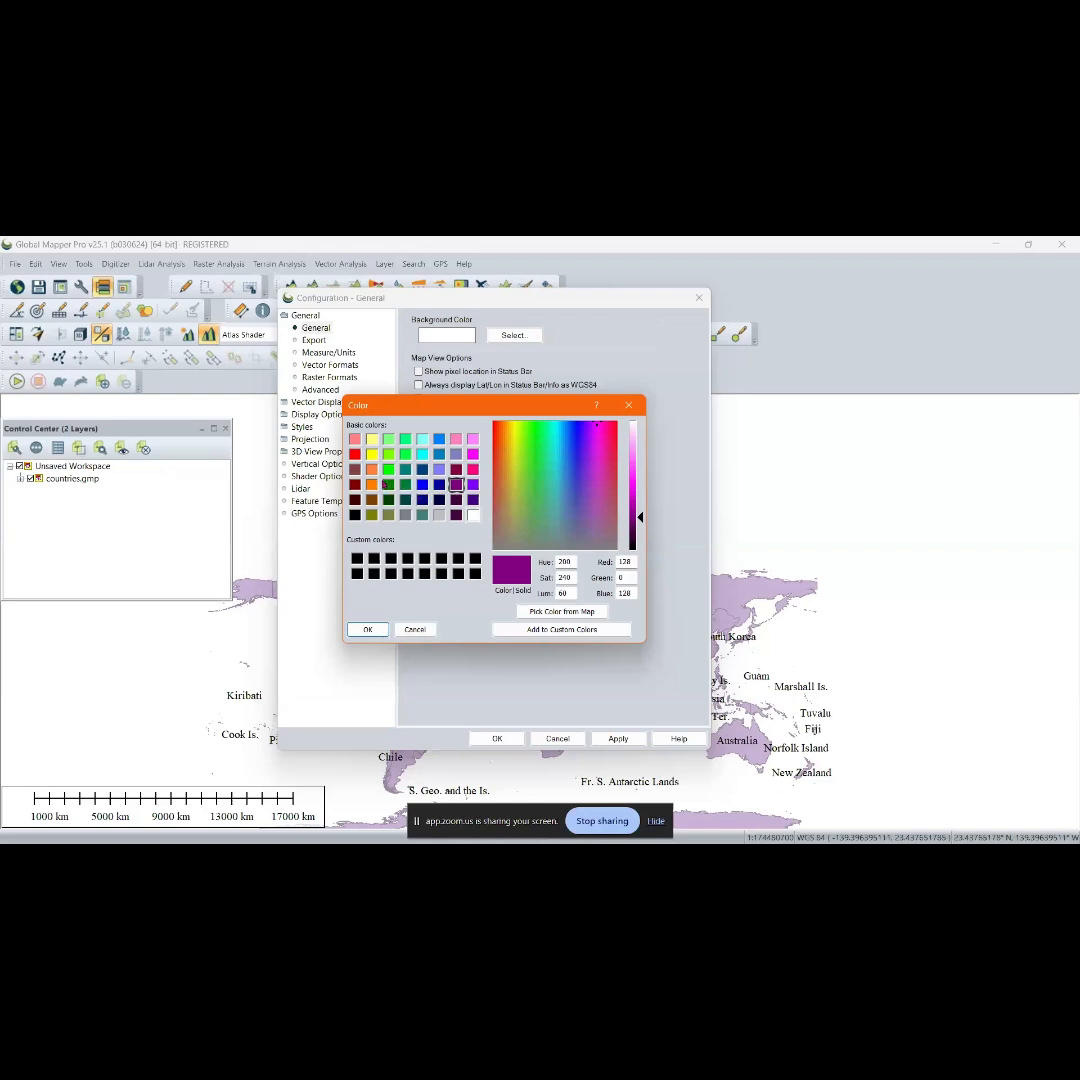
click(405, 515)
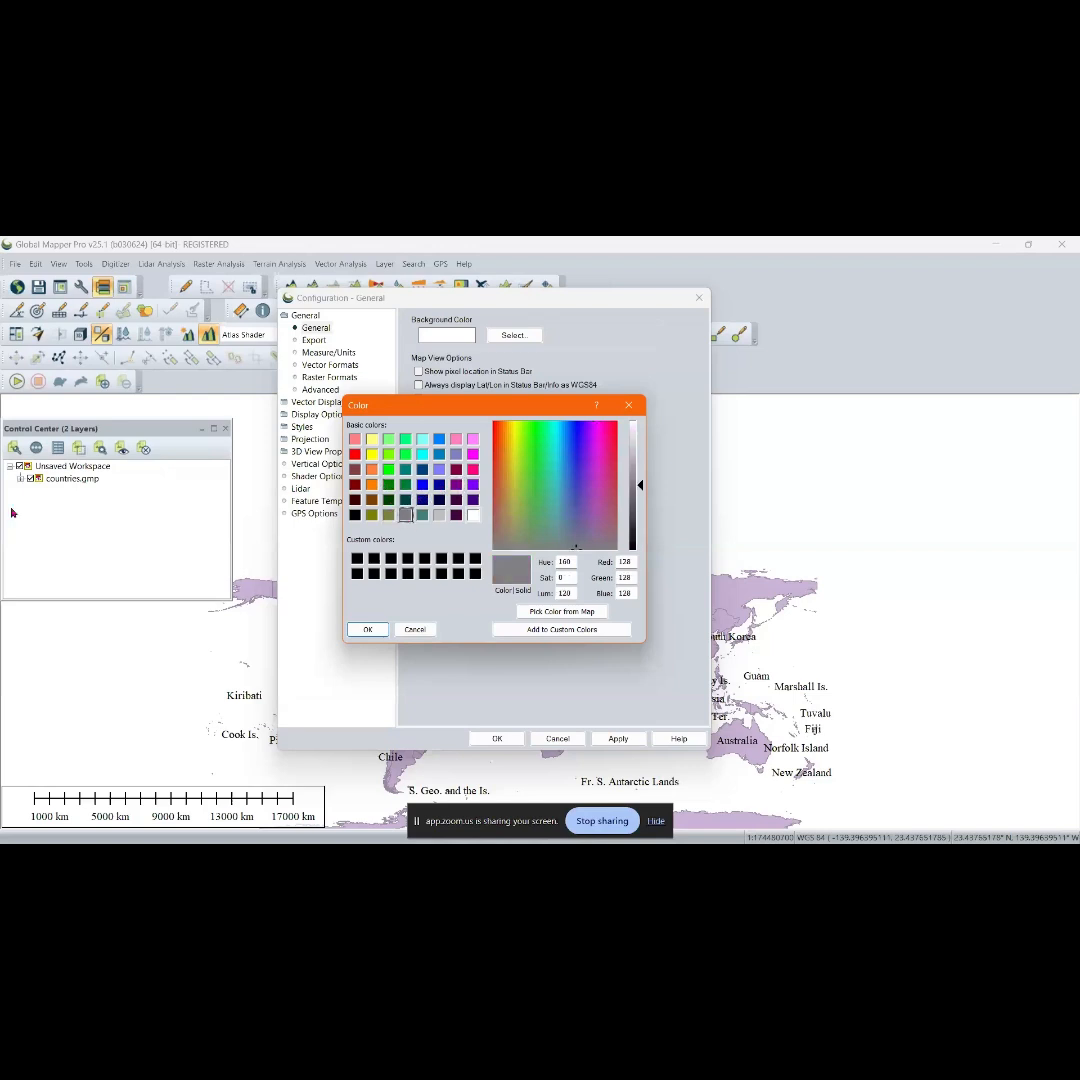
click(366, 630)
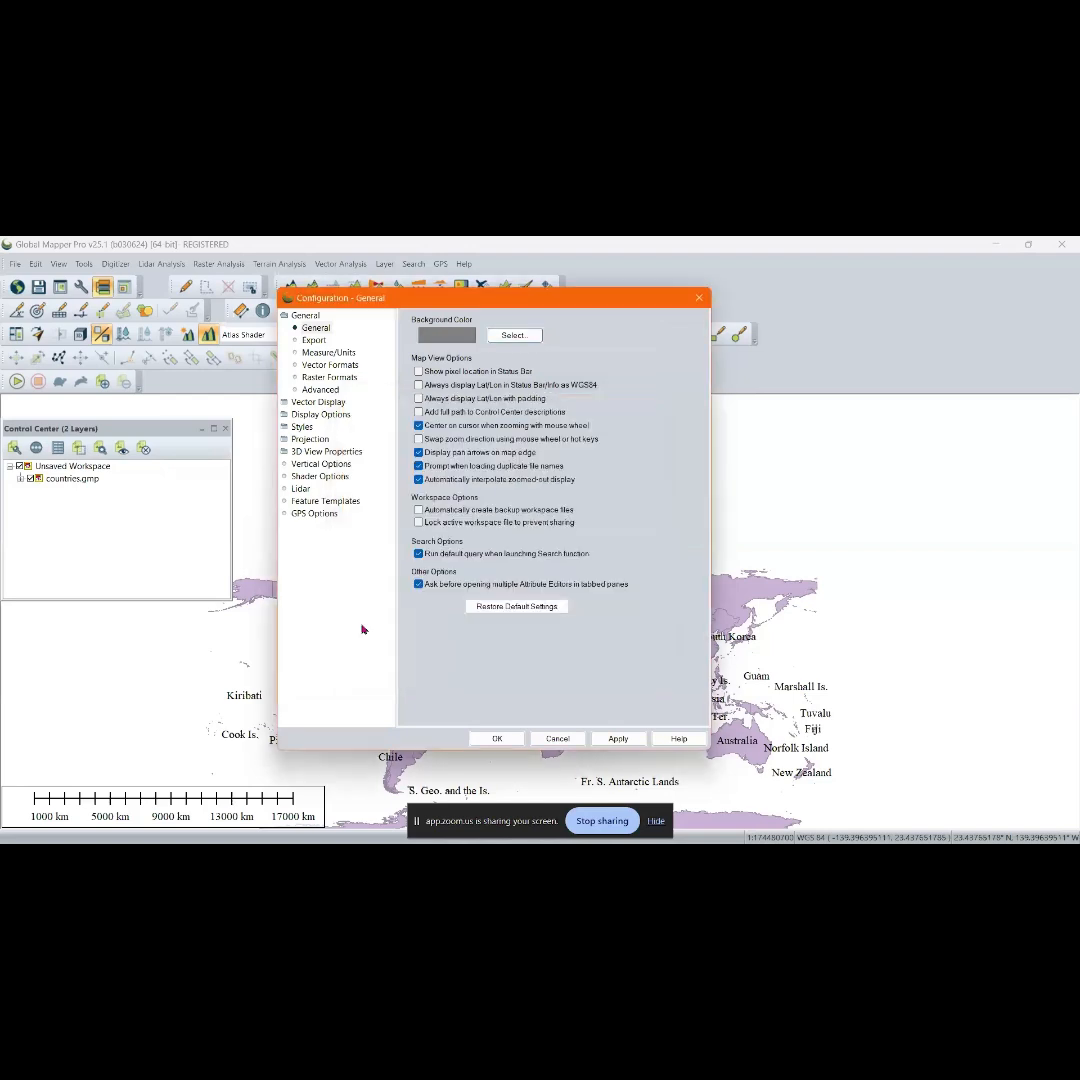
Change the map's background color to black in the General configuration
click(514, 337)
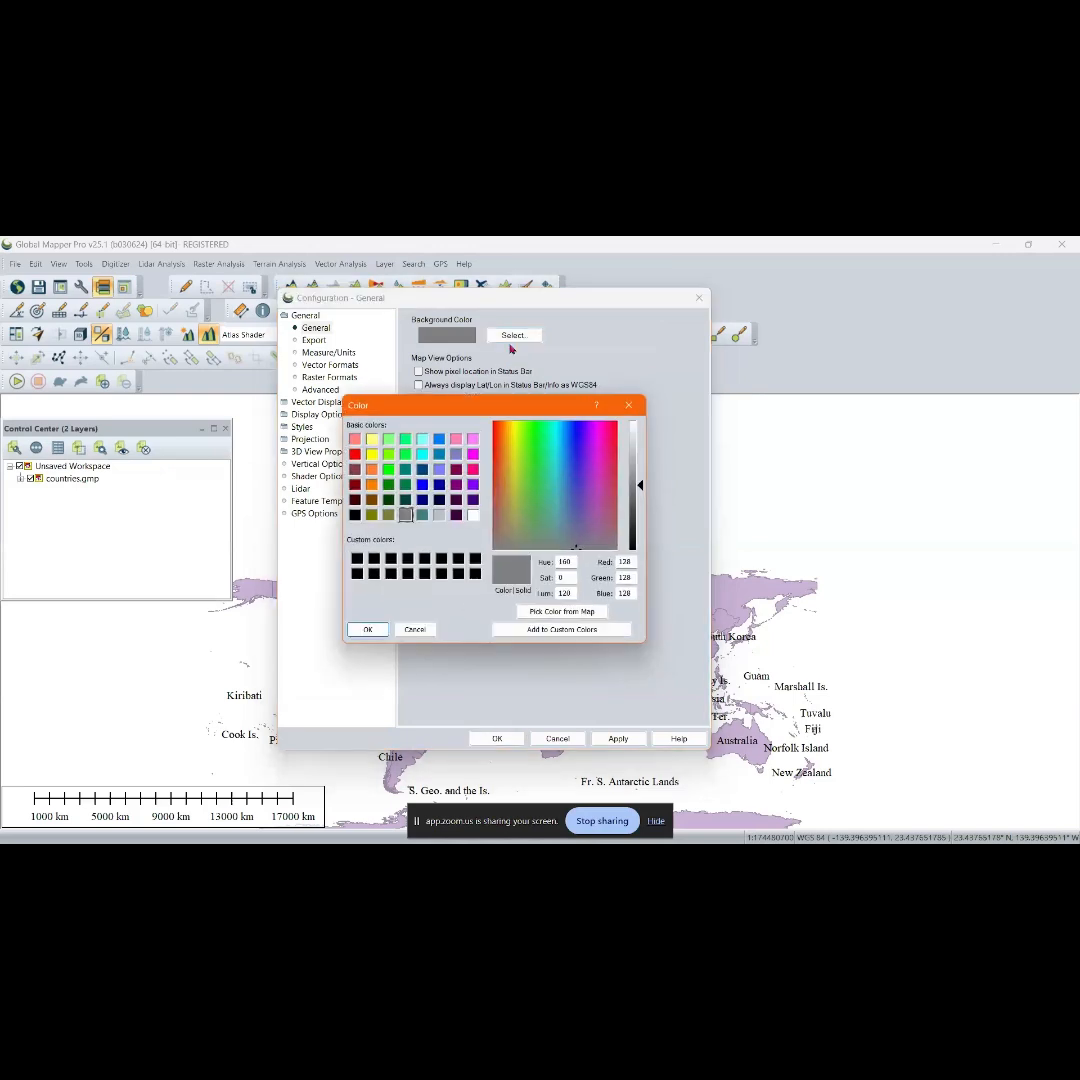
click(410, 565)
click(367, 629)
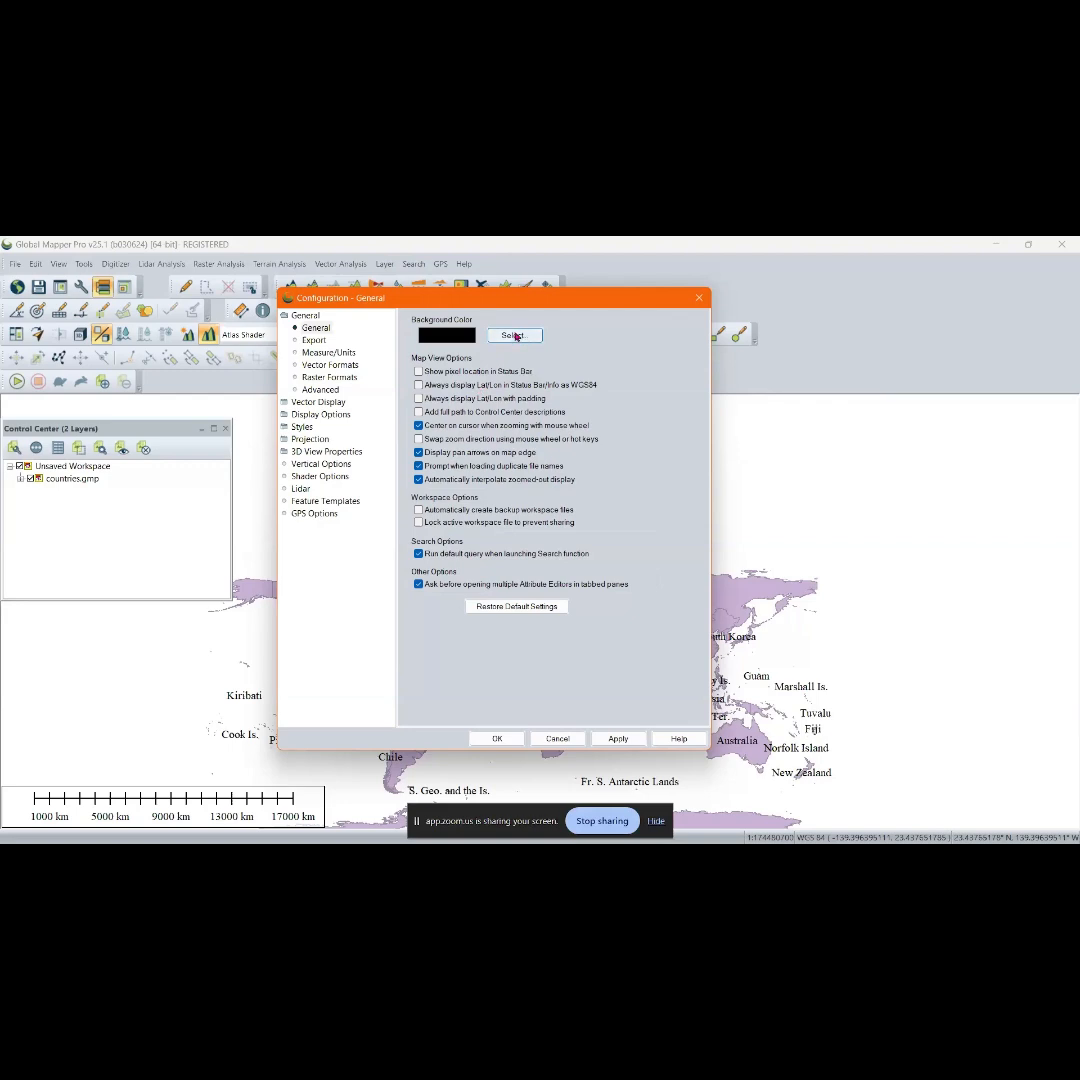
Review the General group's configuration pages, covering background color and map view, Export, Measure/Units and Vector Formats
click(315, 341)
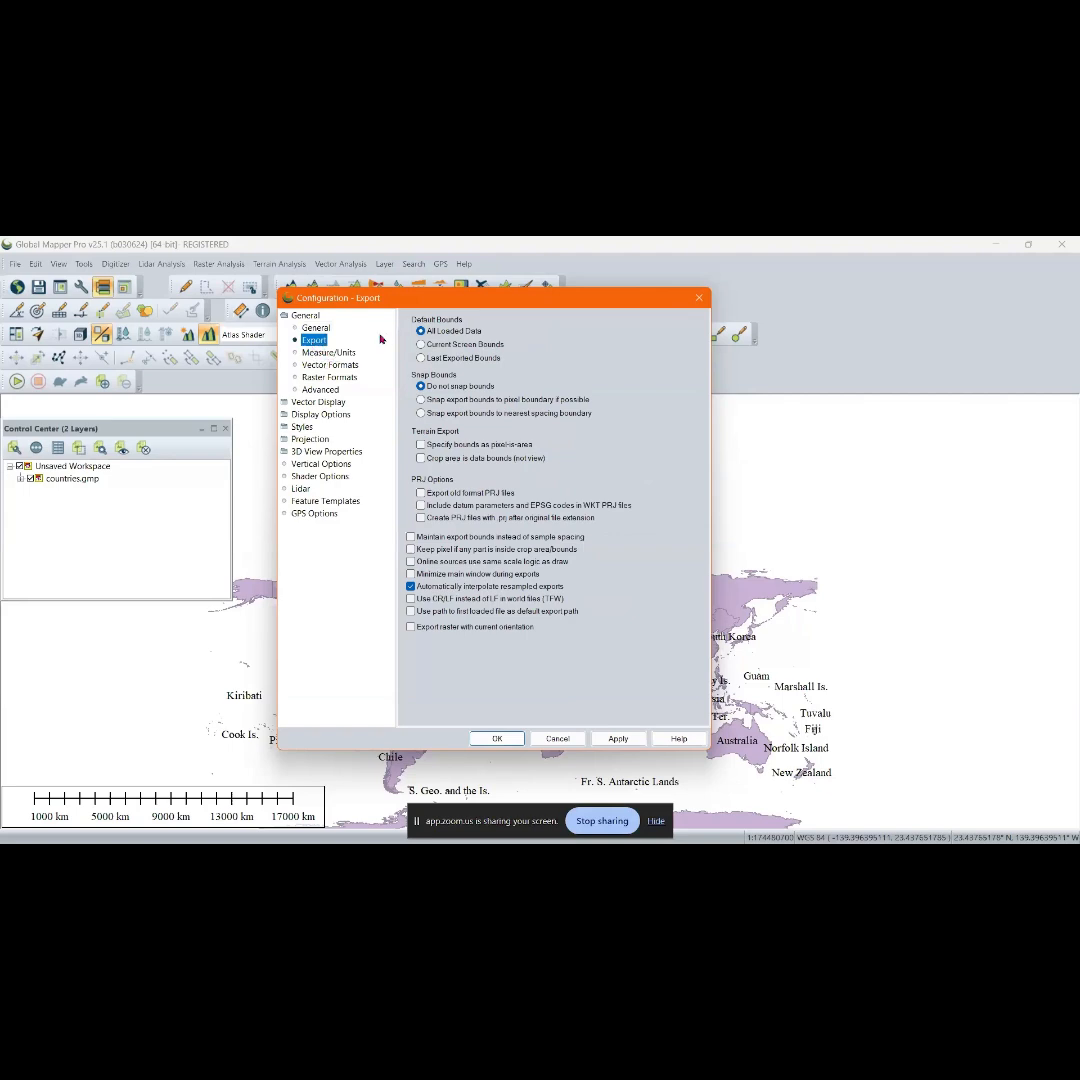
click(320, 354)
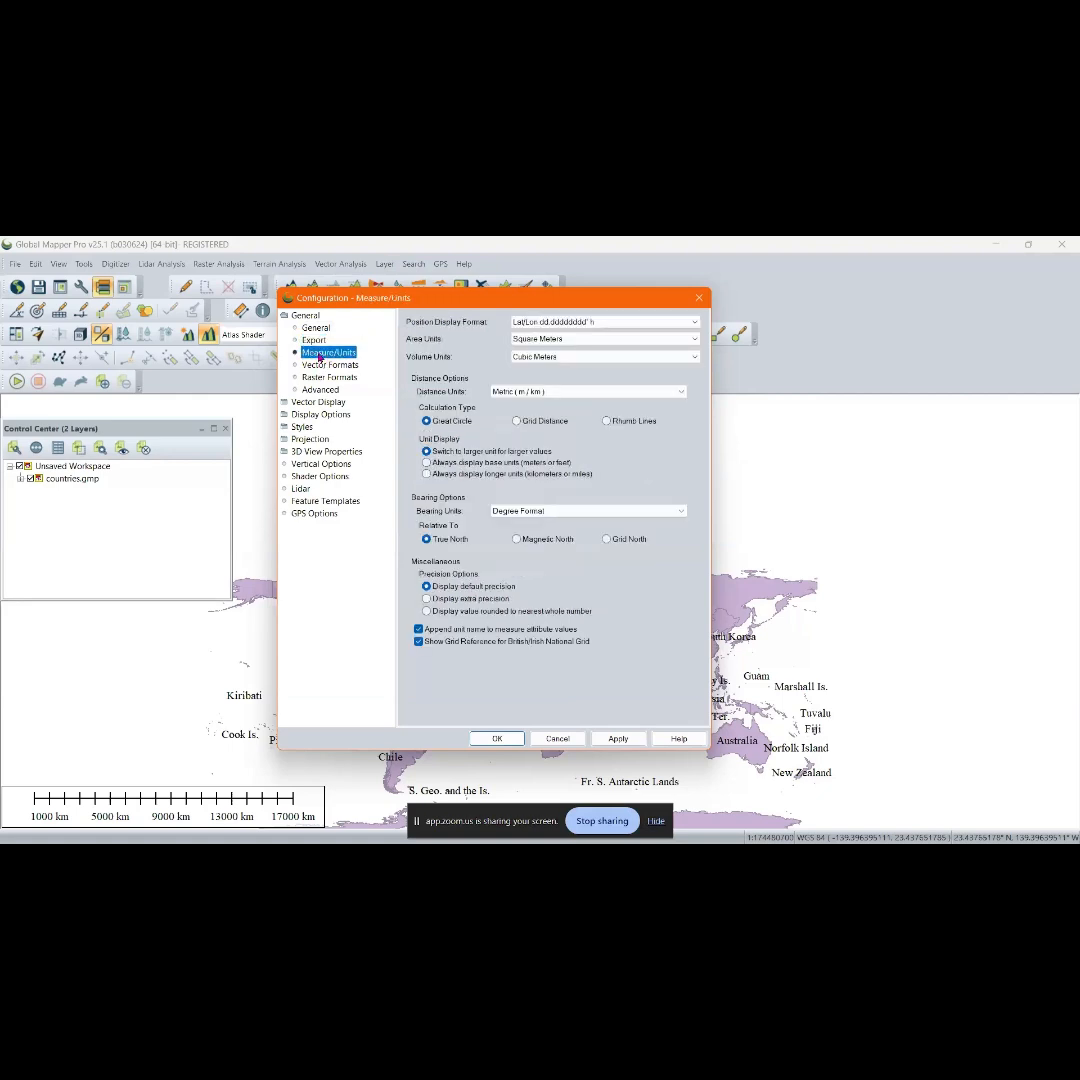
click(320, 402)
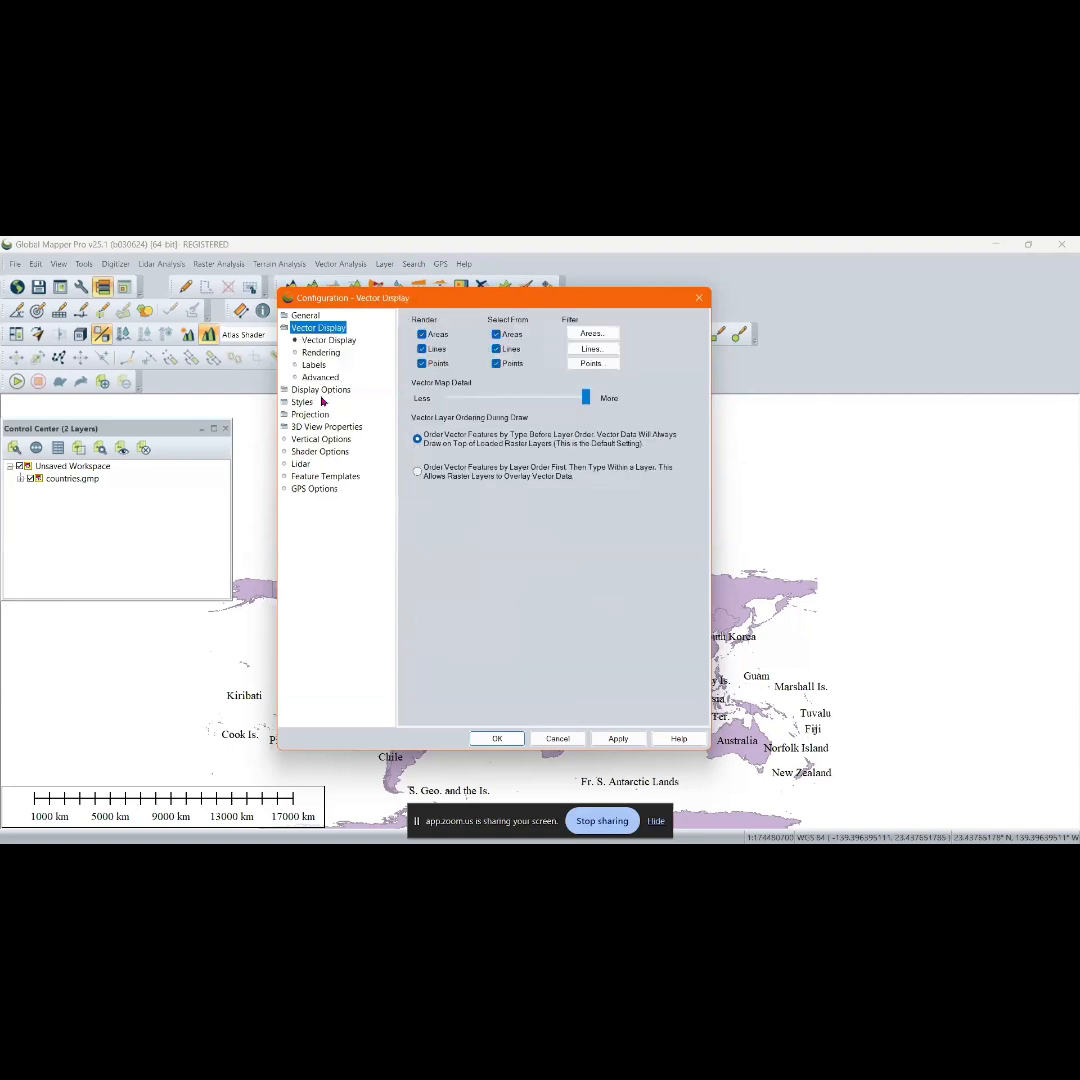
click(303, 317)
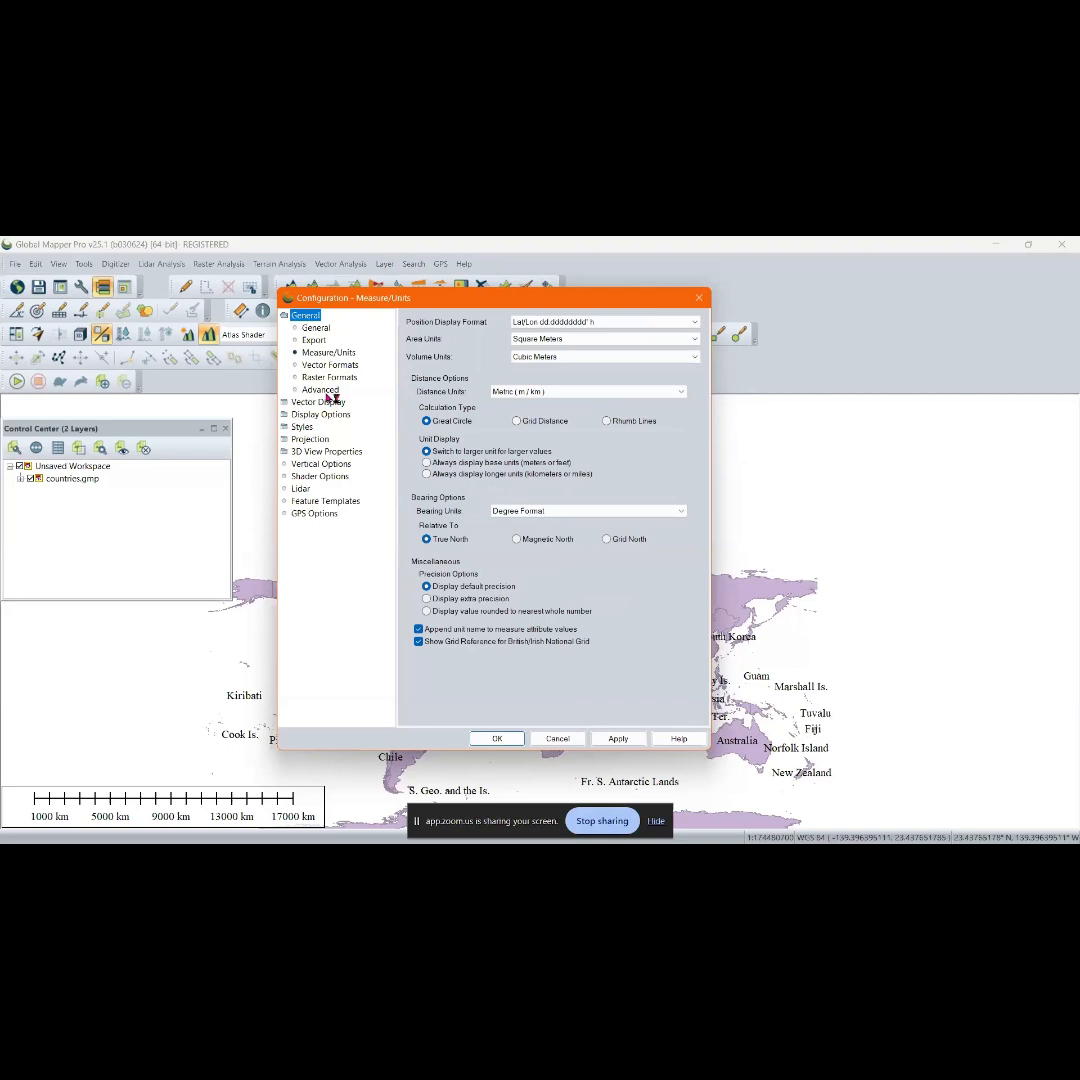
click(320, 330)
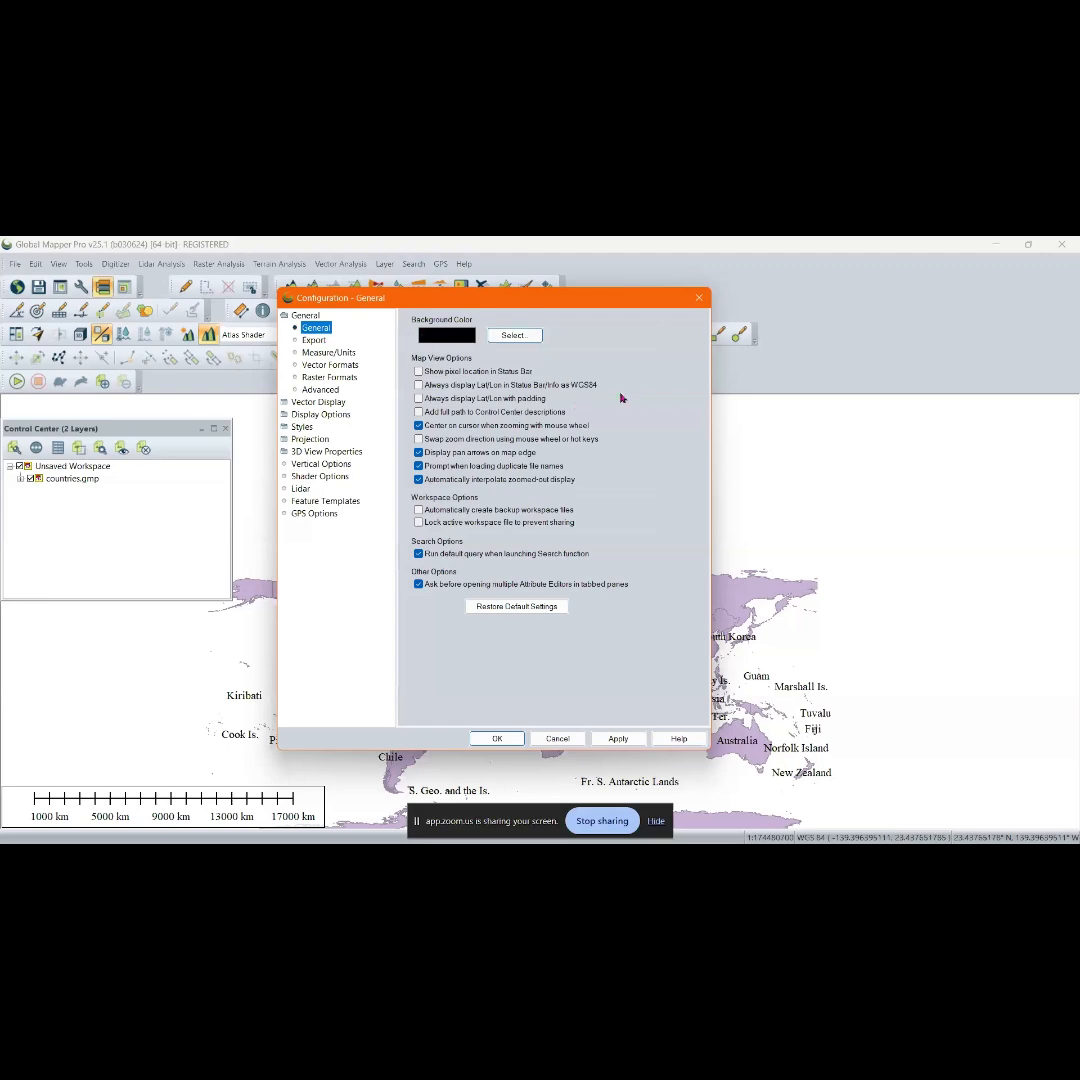
click(314, 340)
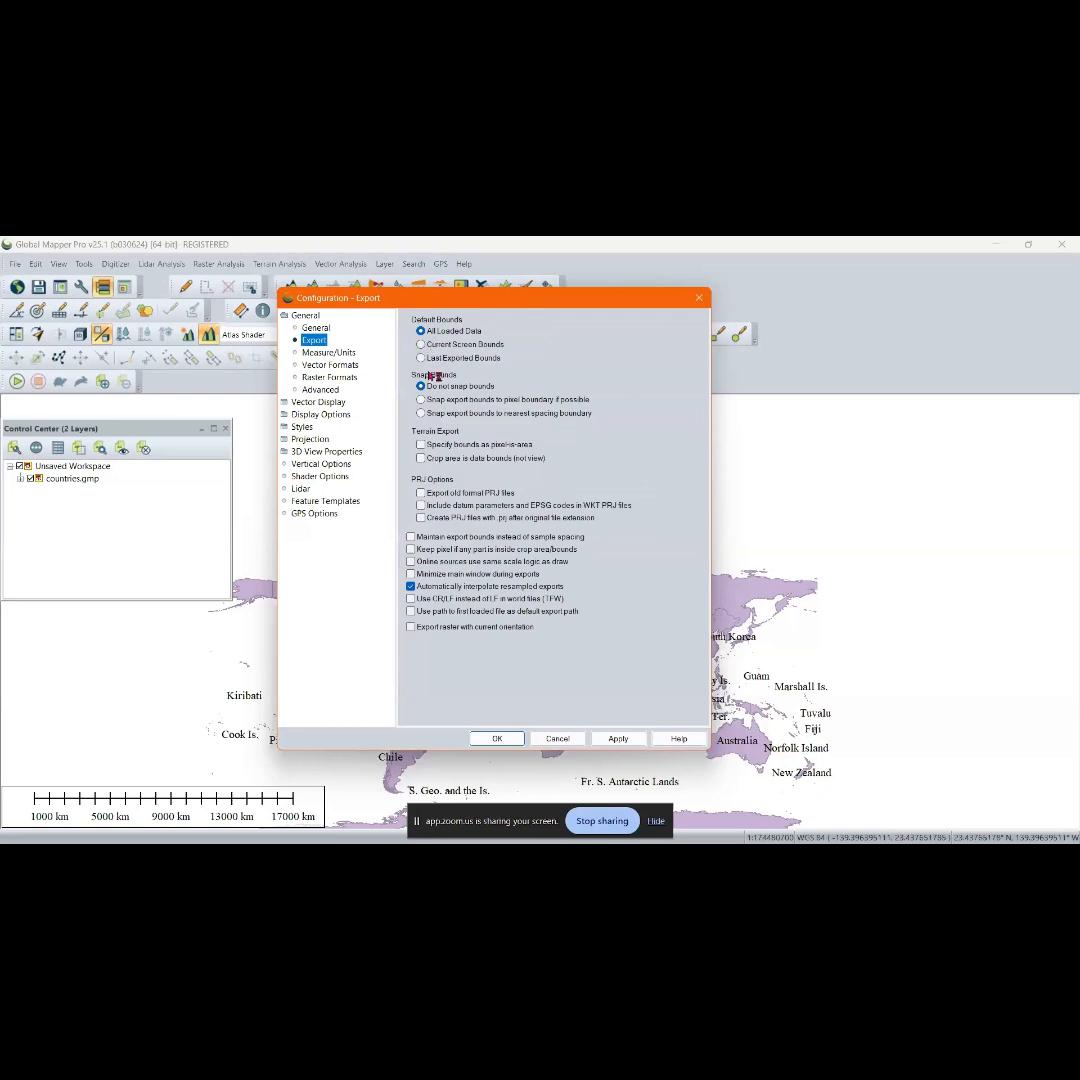
click(331, 353)
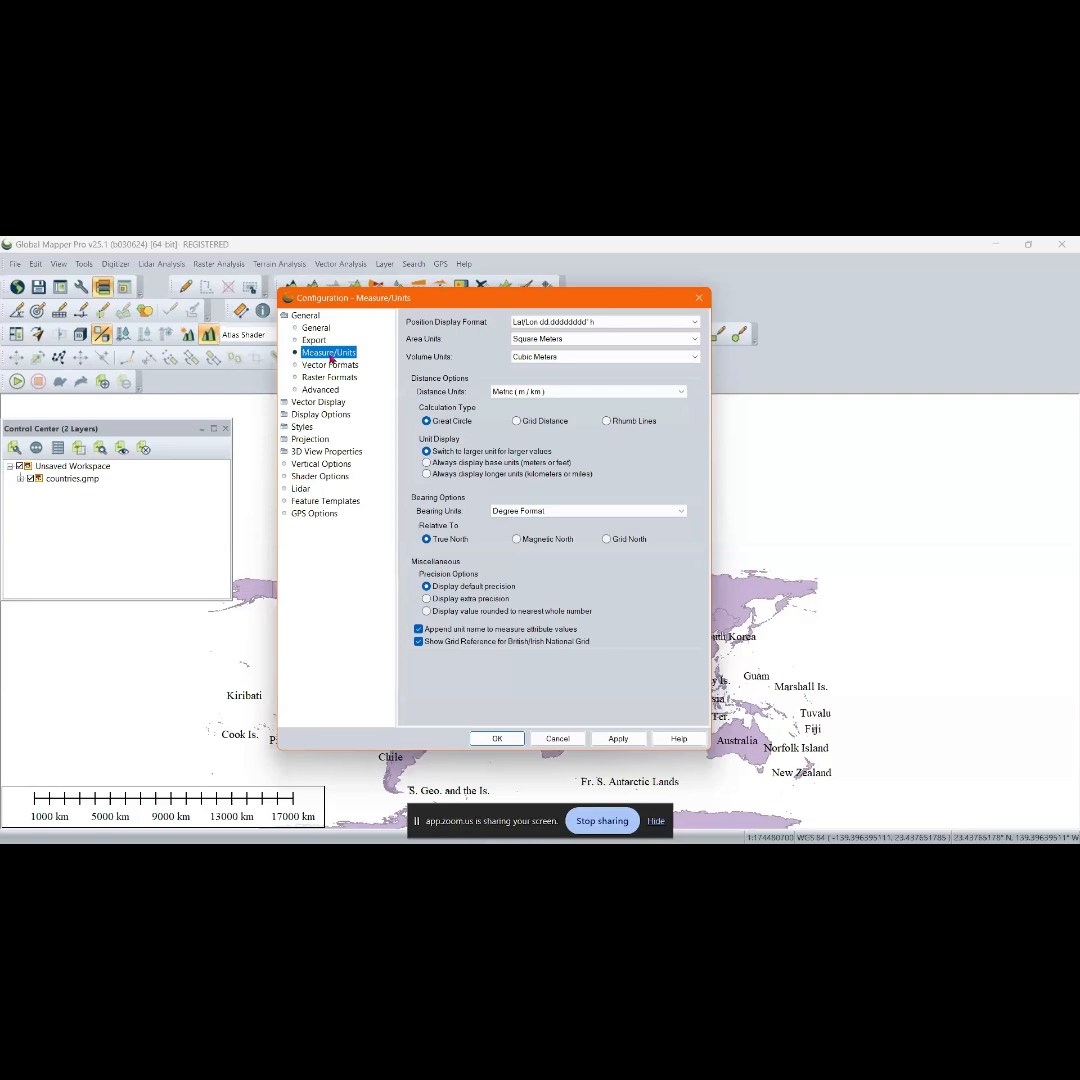
click(328, 366)
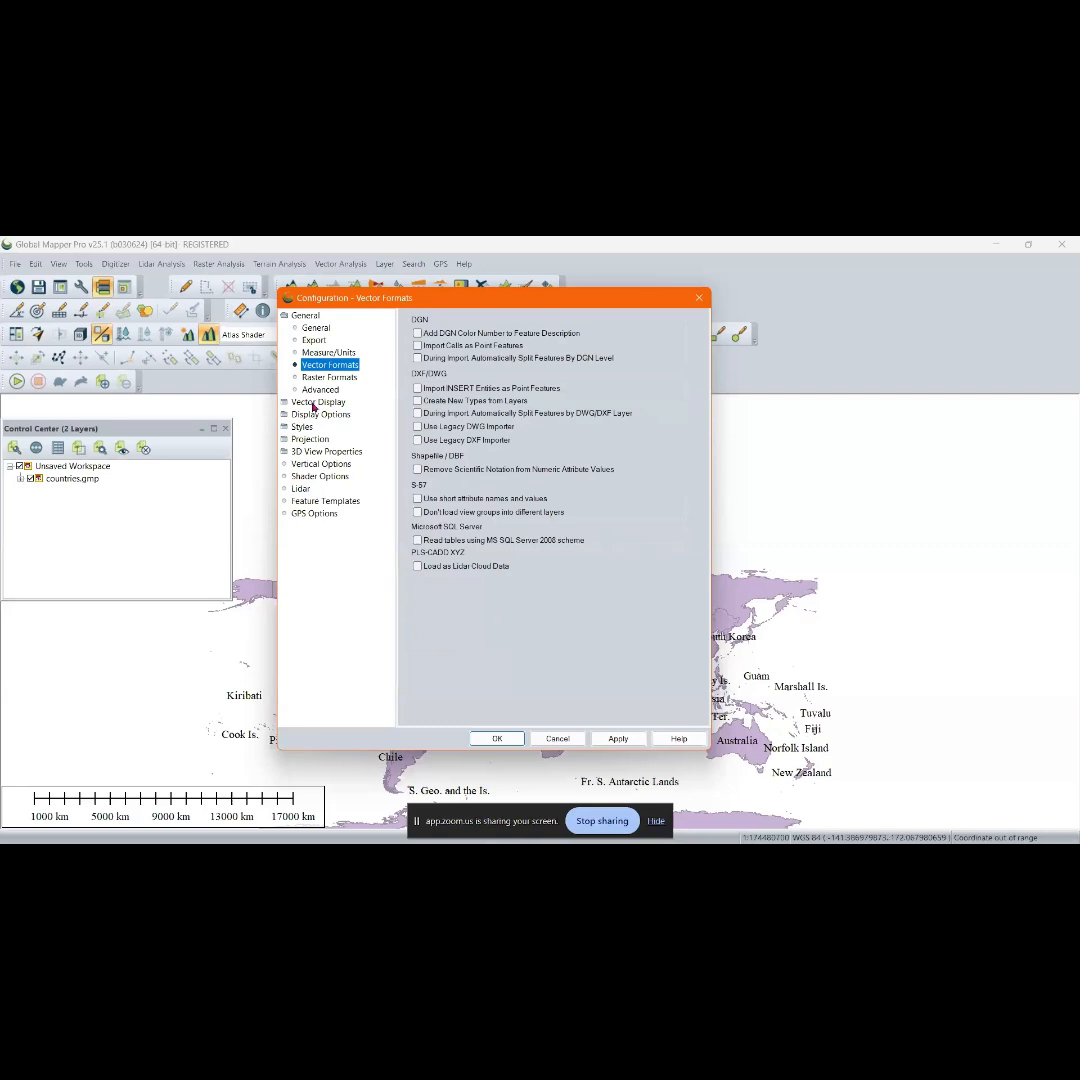
Review the Vector Display settings, including feature rendering and labels
click(316, 402)
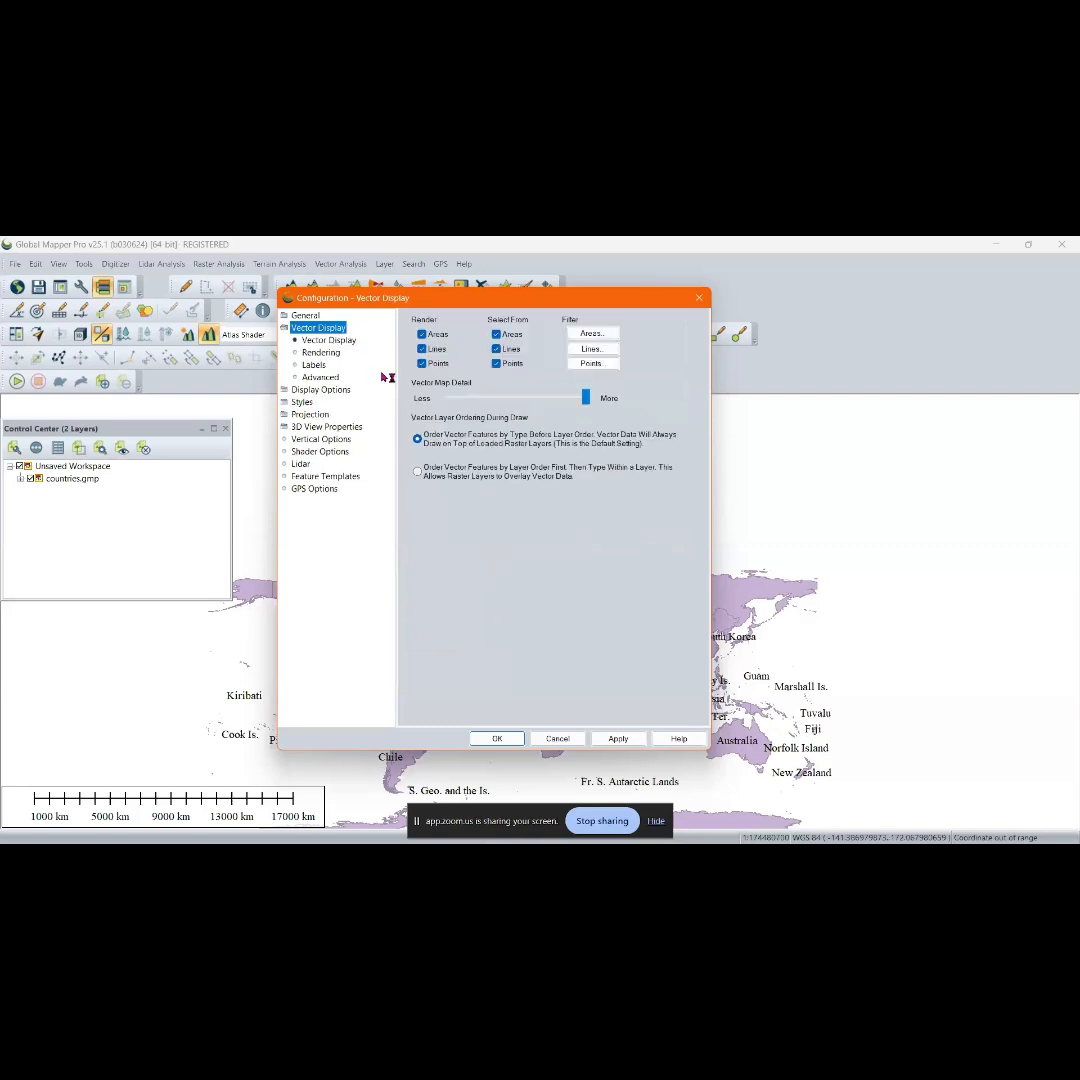
click(325, 341)
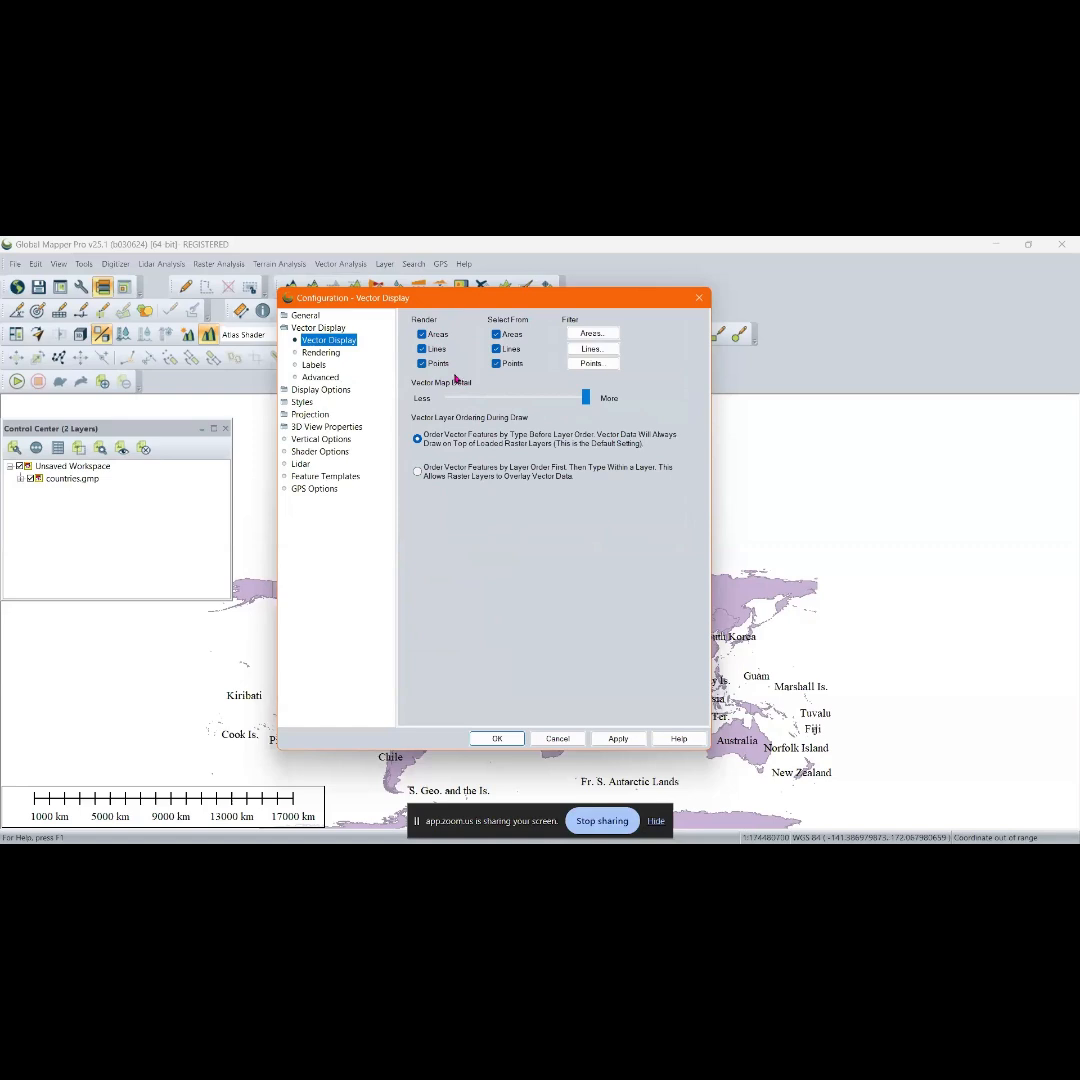
click(322, 353)
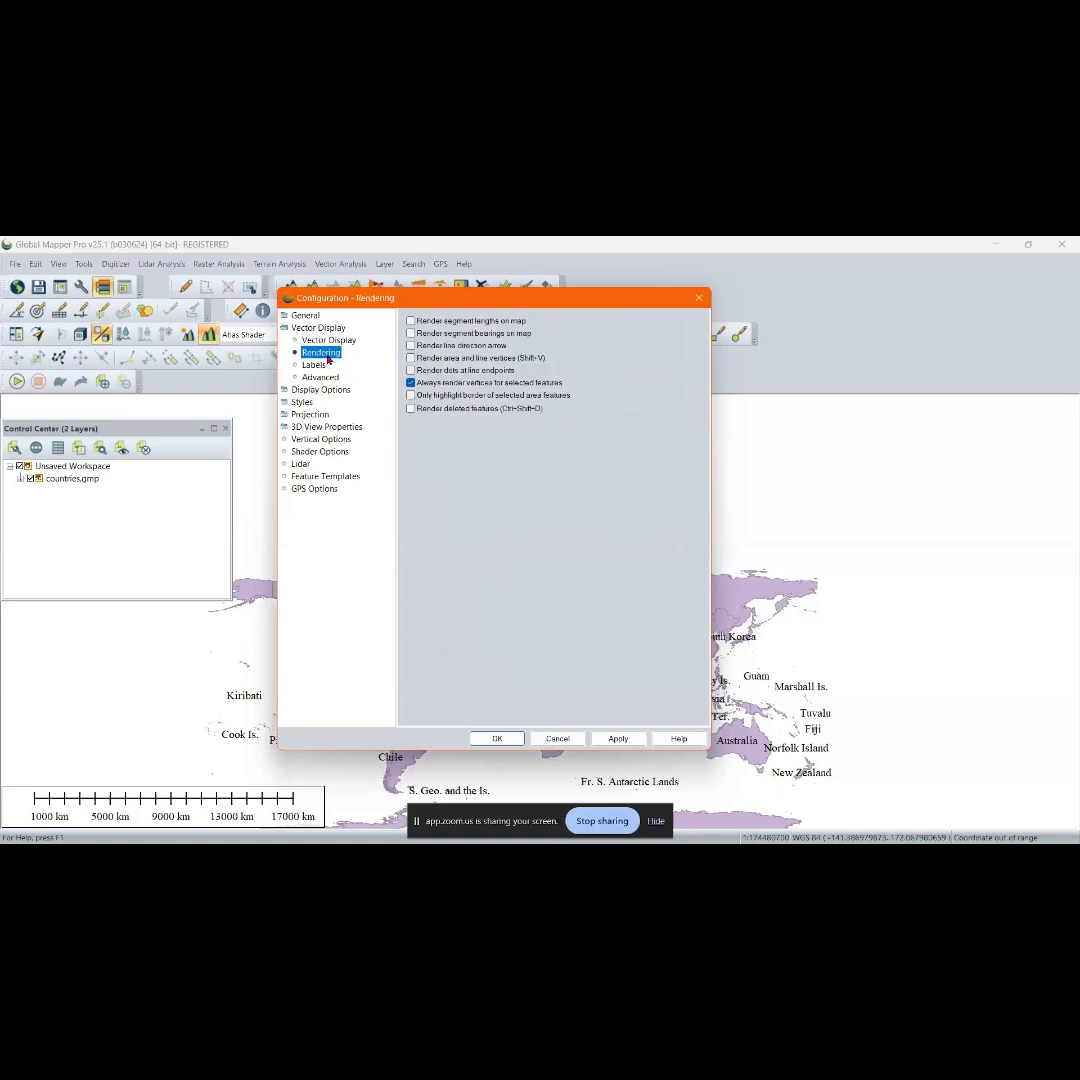
click(314, 366)
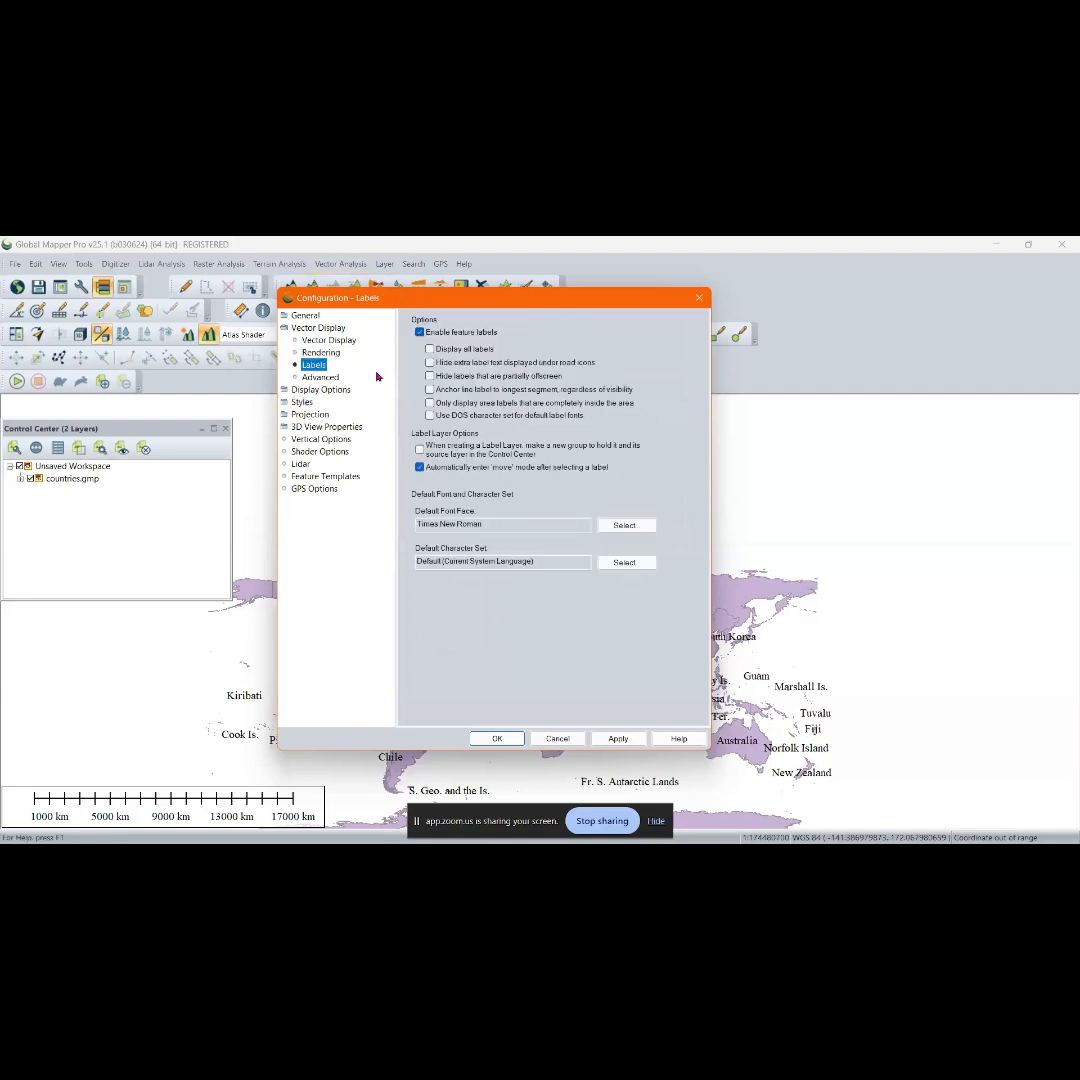
Apply a Lat/Lon grid to the map from the Display Options, and move the Configuration dialog aside to inspect it
click(330, 389)
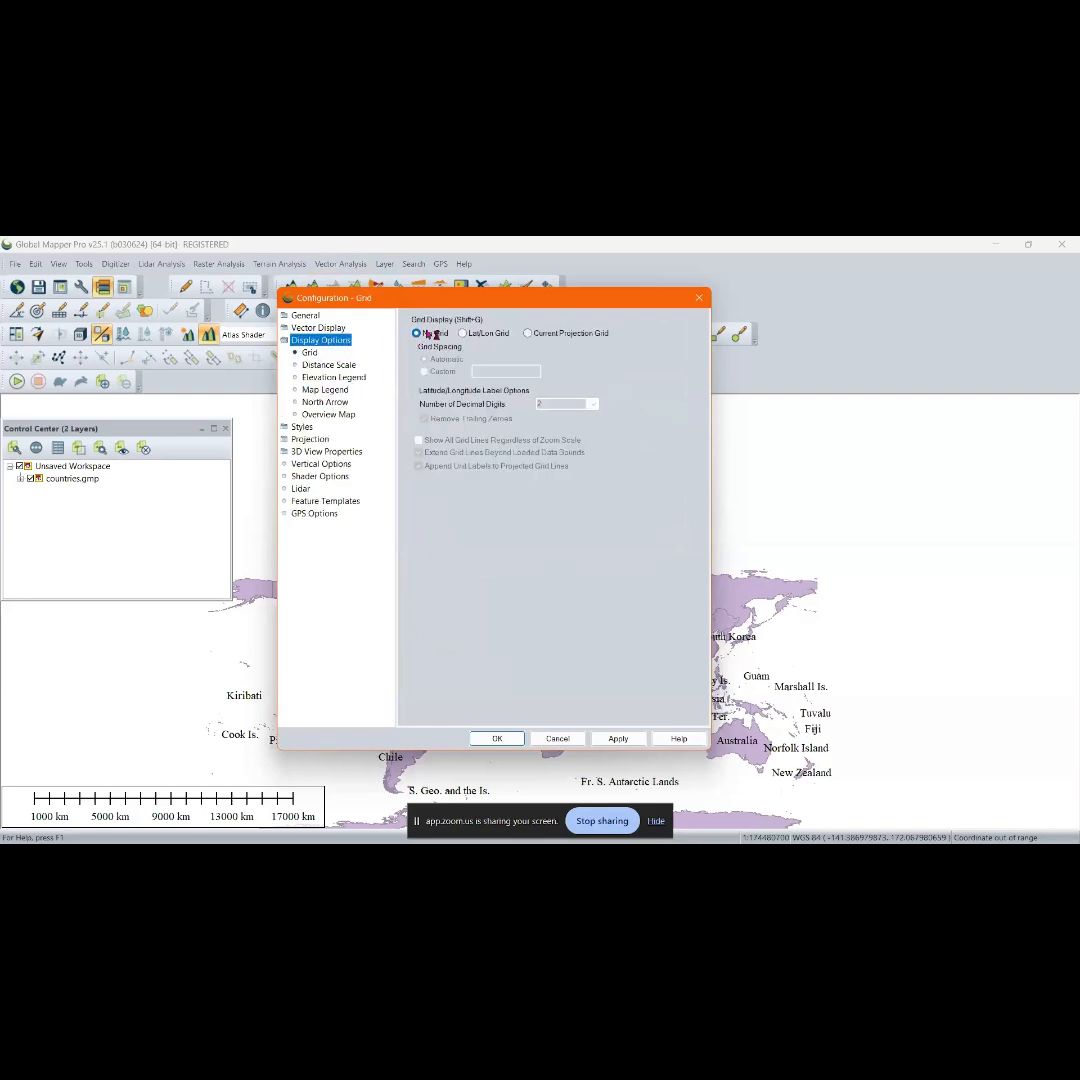
click(462, 334)
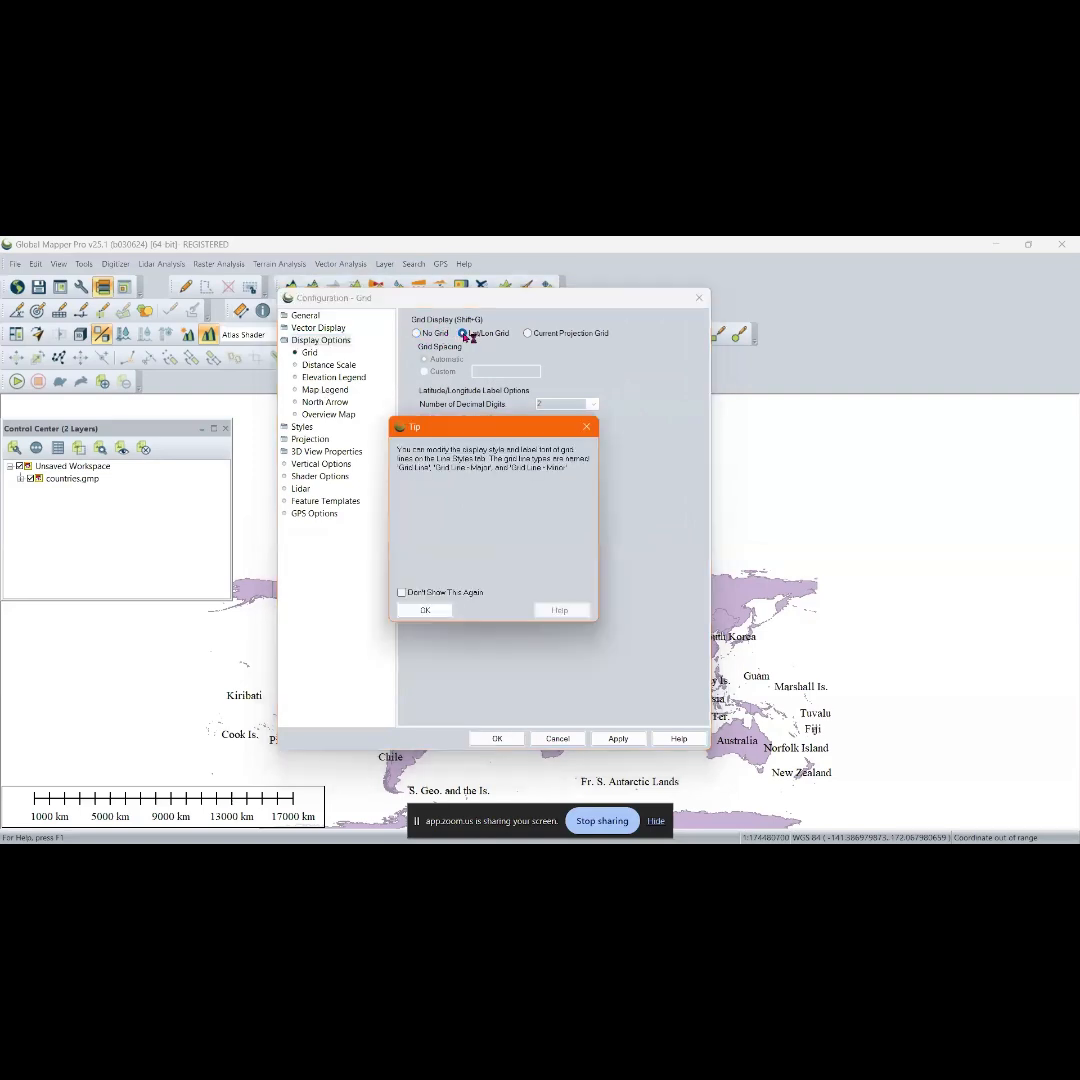
click(436, 610)
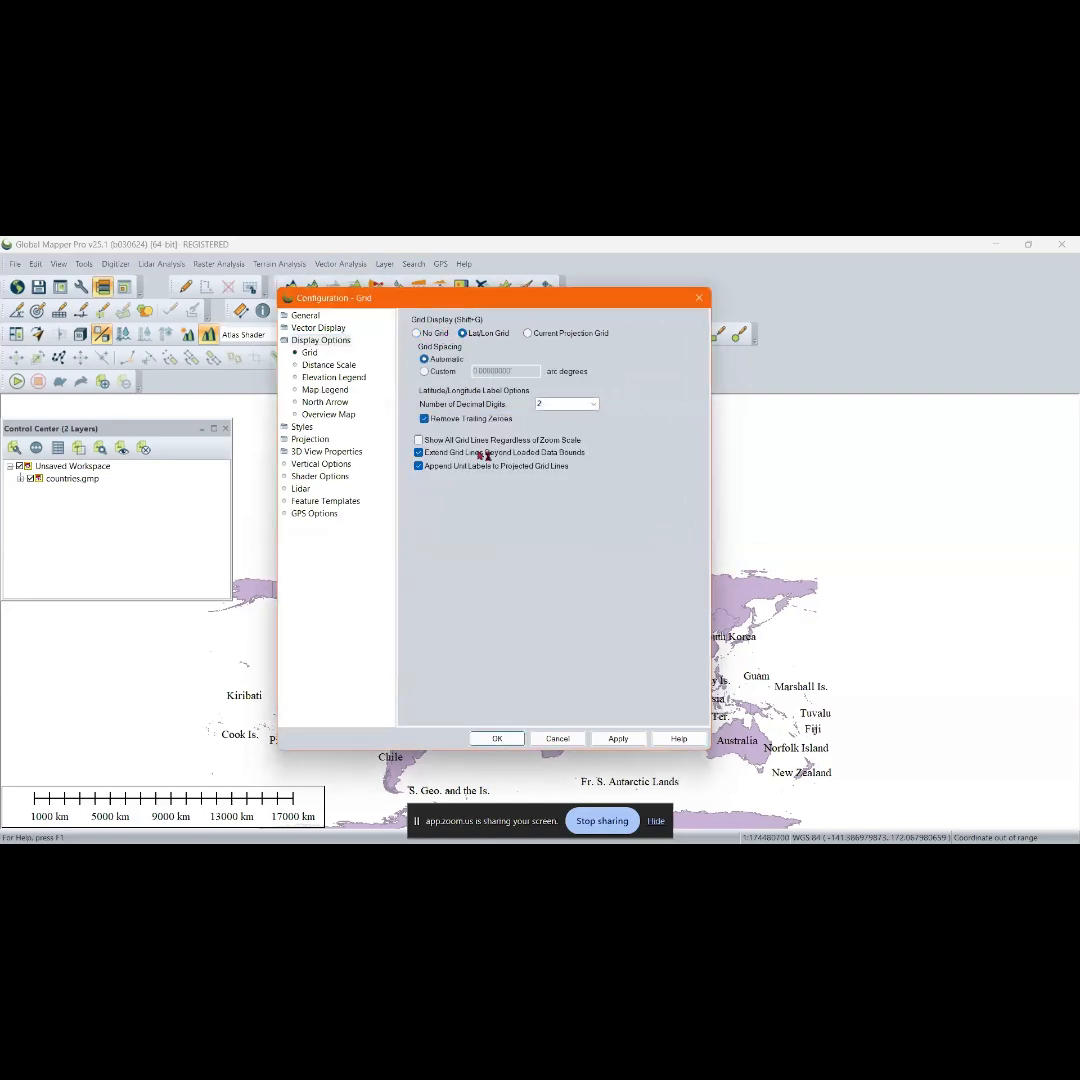
click(618, 738)
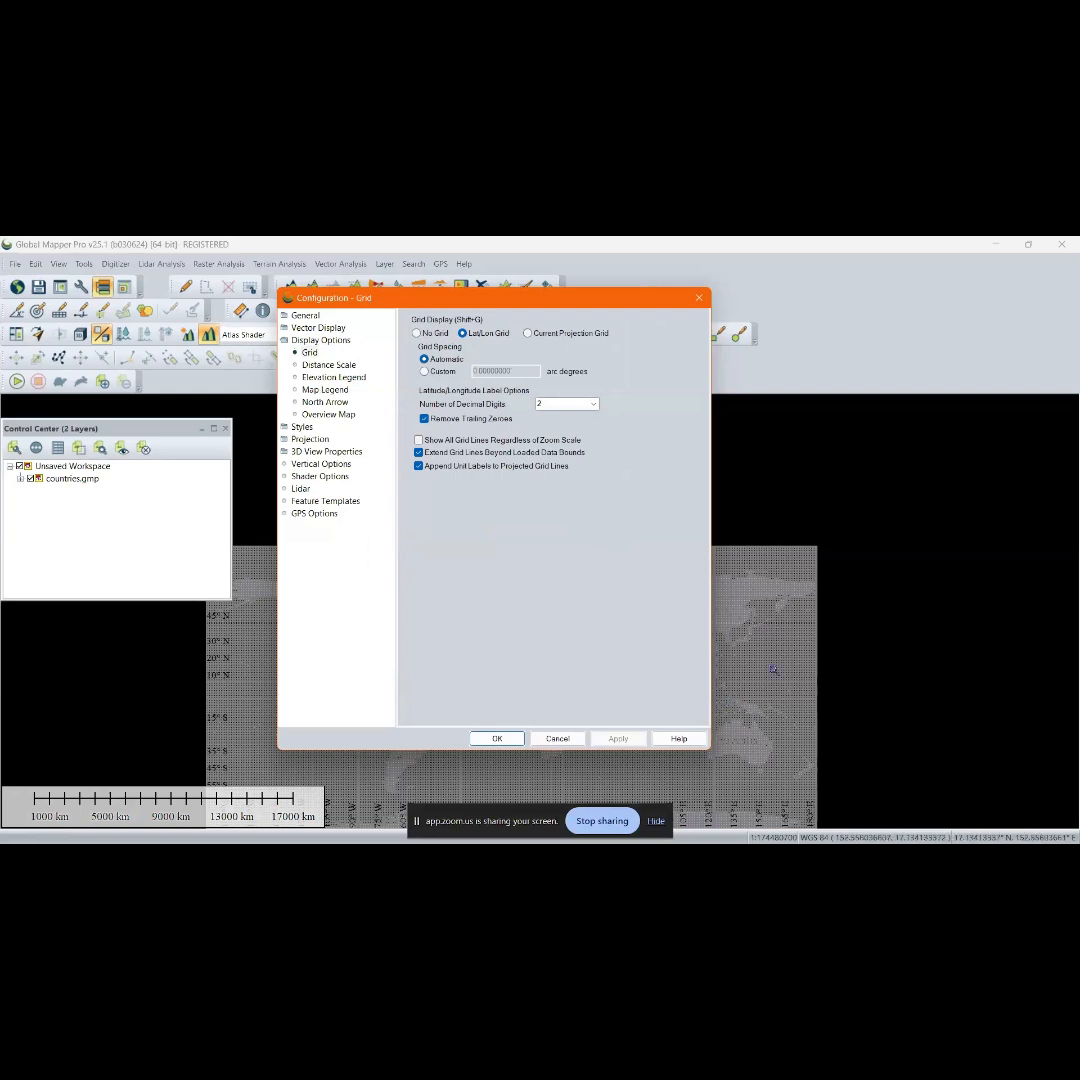
scroll(779, 631, down, 1)
drag(542, 306, 219, 383)
scroll(527, 768, up, 1)
scroll(673, 585, up, 1)
scroll(673, 585, up, 1)
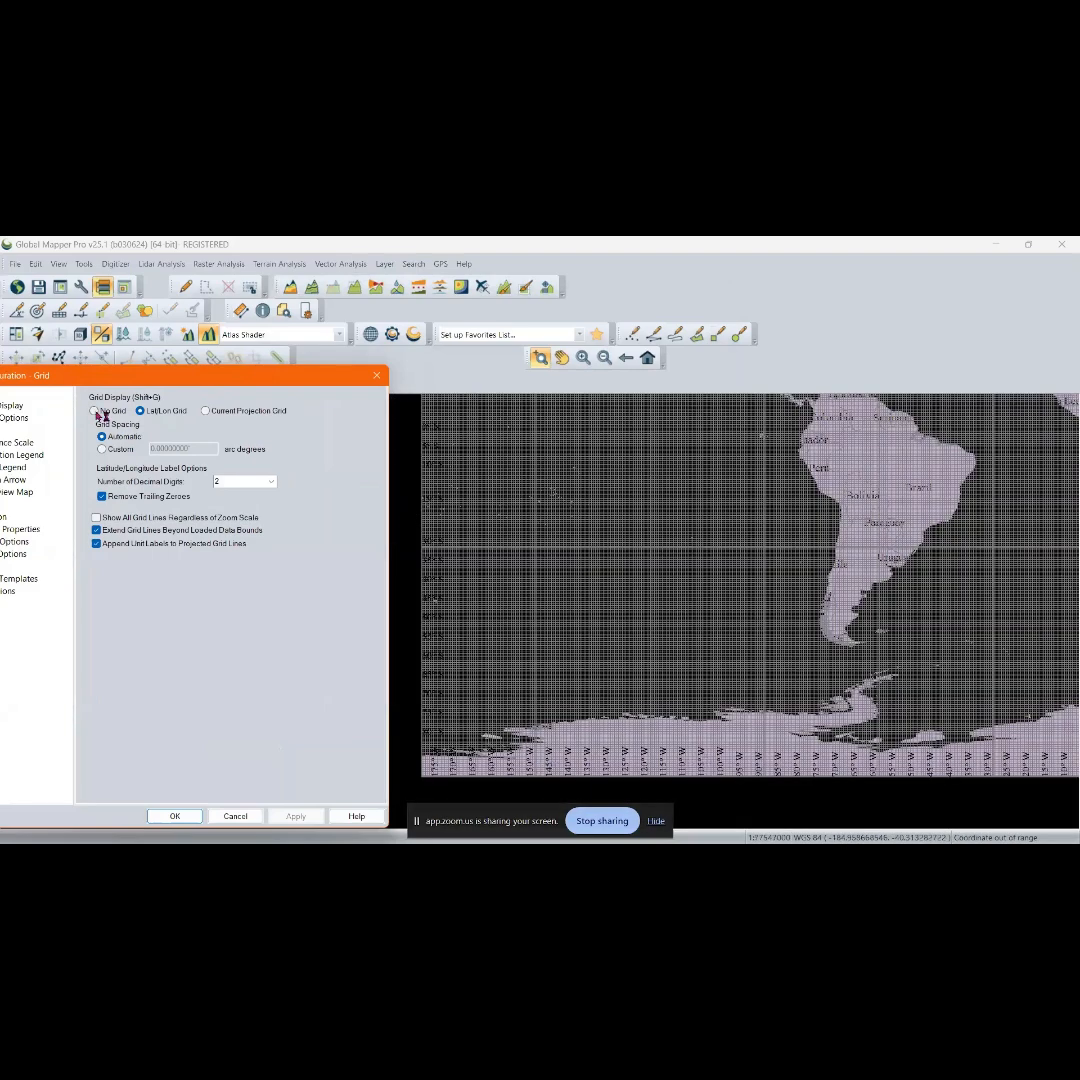
Set the grid display back to No Grid, apply it, and move the Configuration dialog back beside the Control Center
click(94, 411)
click(296, 816)
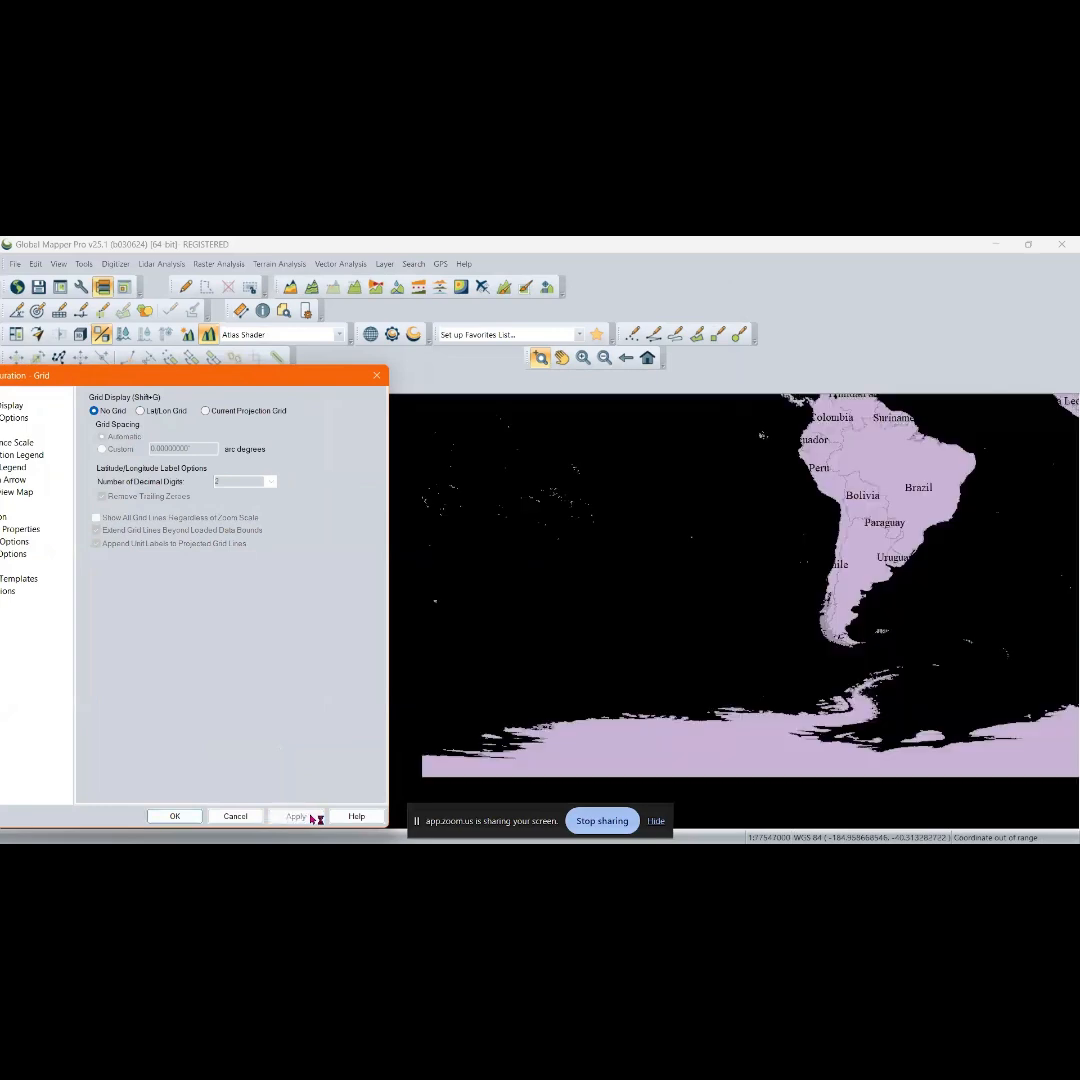
scroll(781, 588, down, 1)
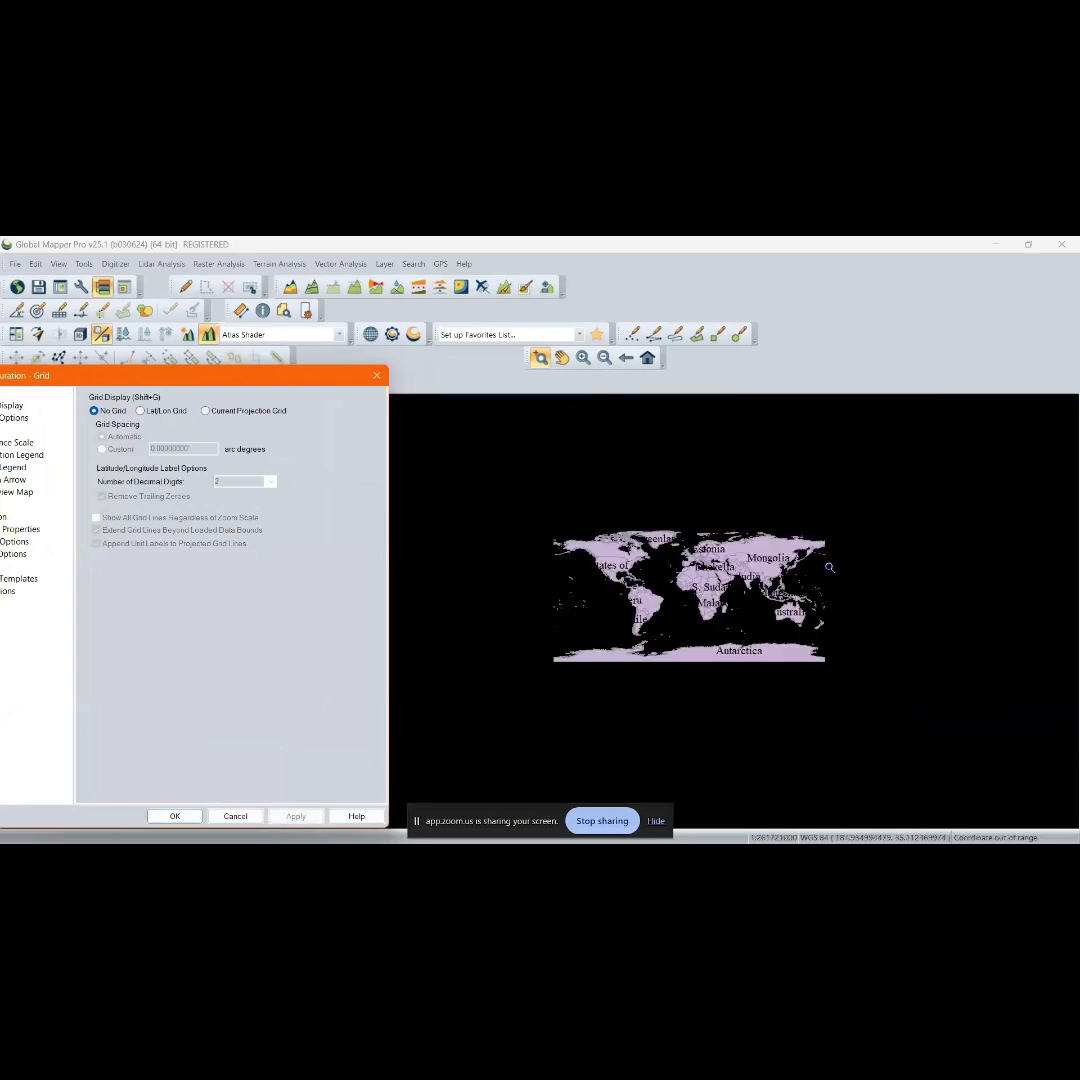
scroll(622, 568, up, 1)
drag(135, 377, 560, 316)
Review the background color choices, grid display, point styles and projection settings in the Configuration dialog without changing them
click(402, 318)
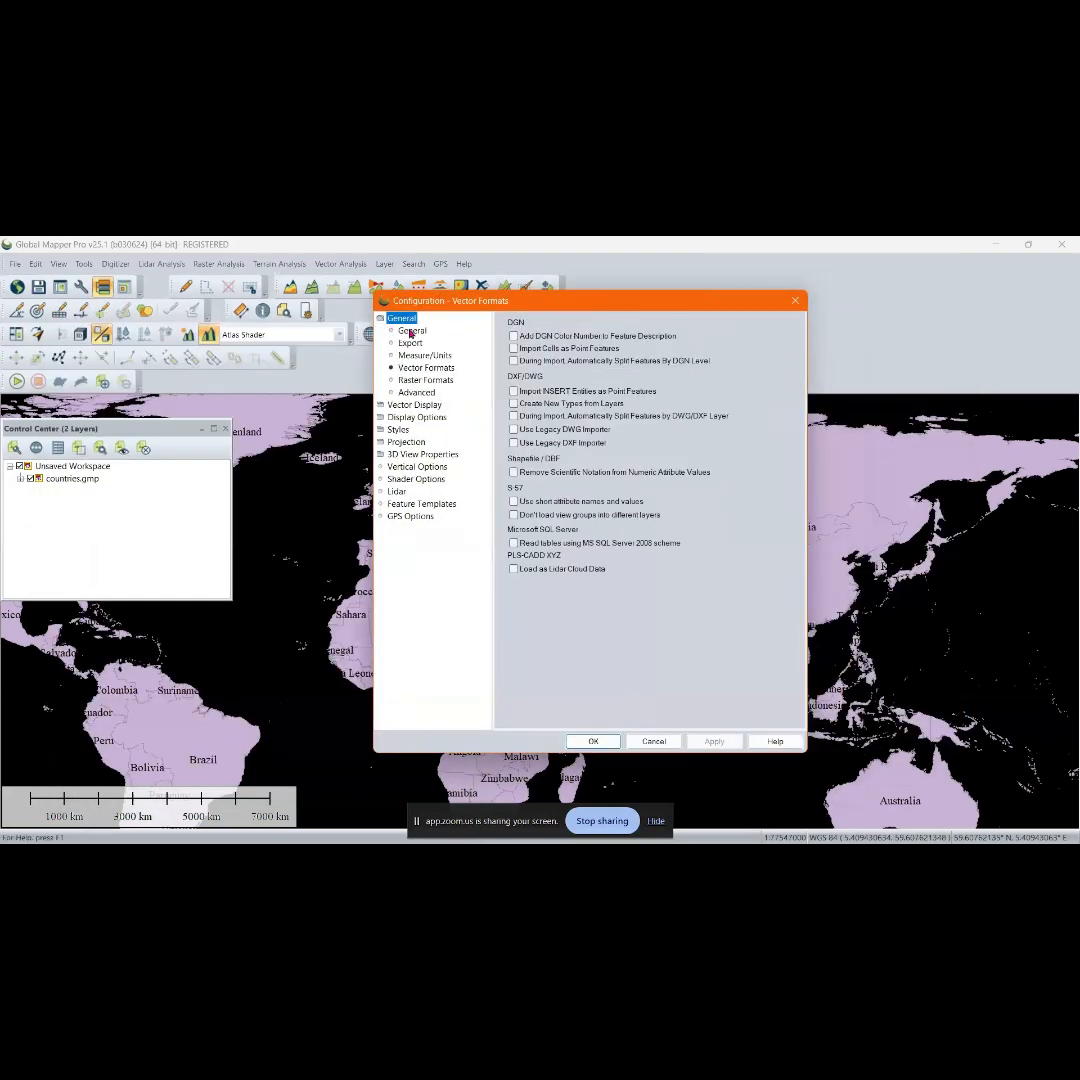
click(412, 331)
click(616, 338)
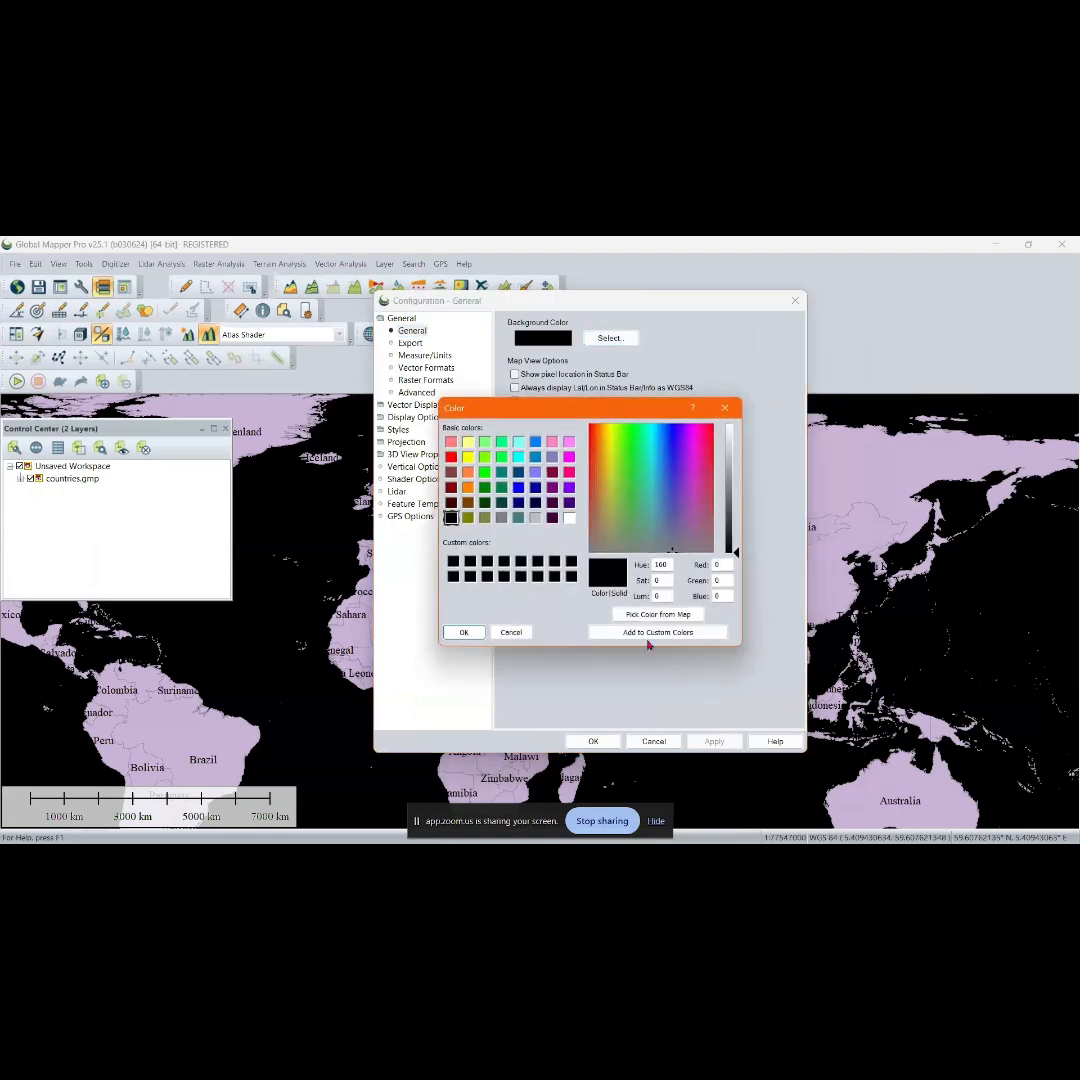
click(518, 634)
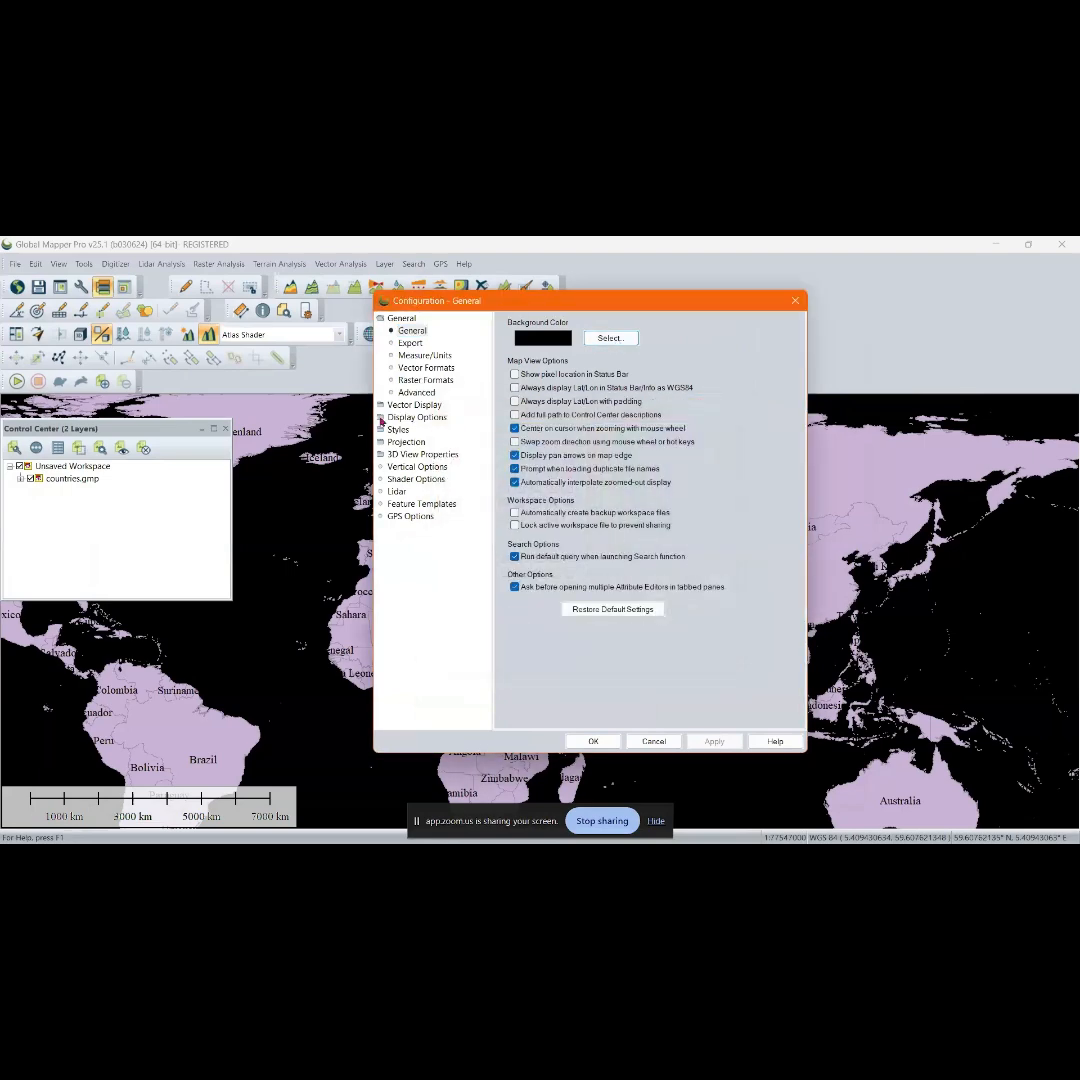
click(381, 420)
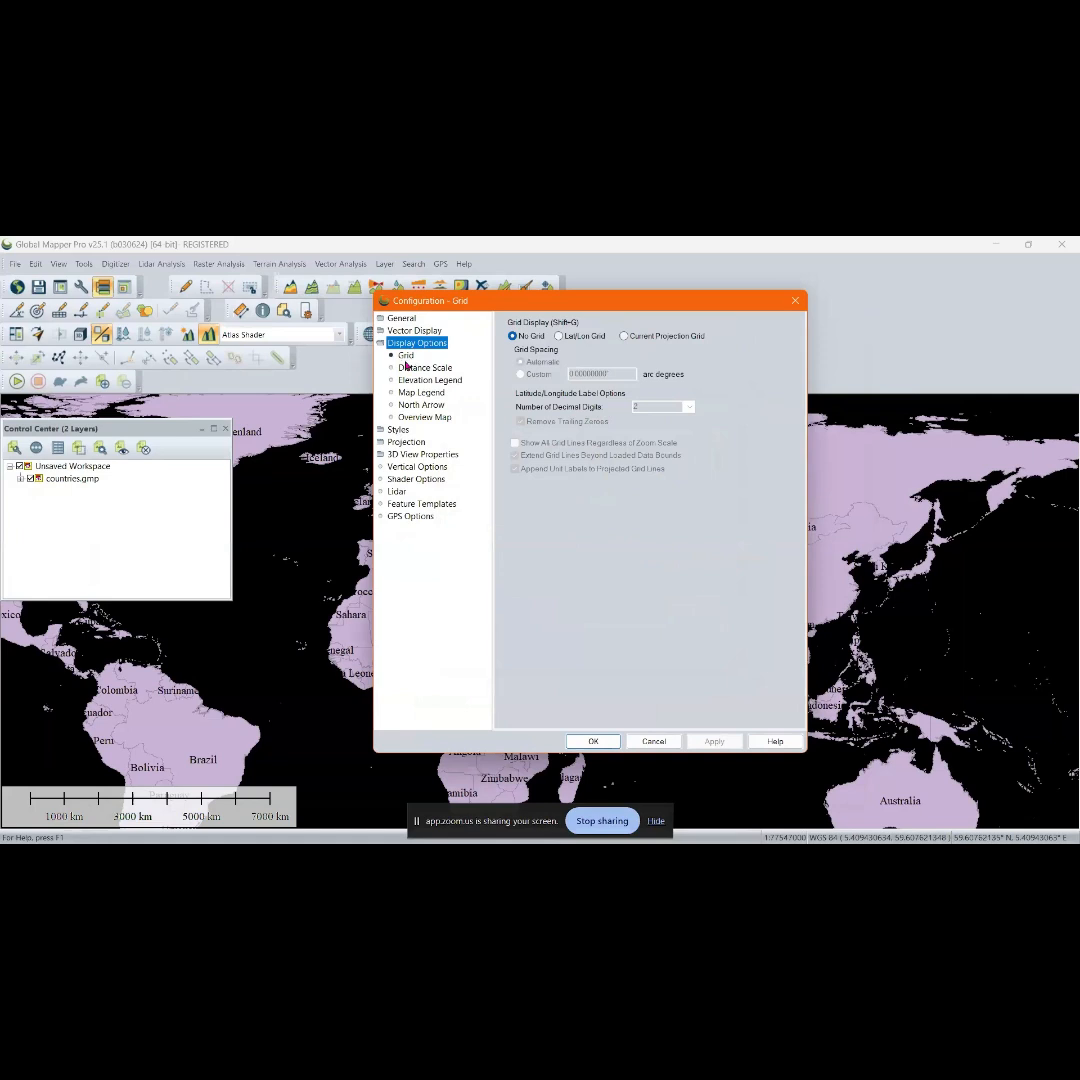
click(432, 431)
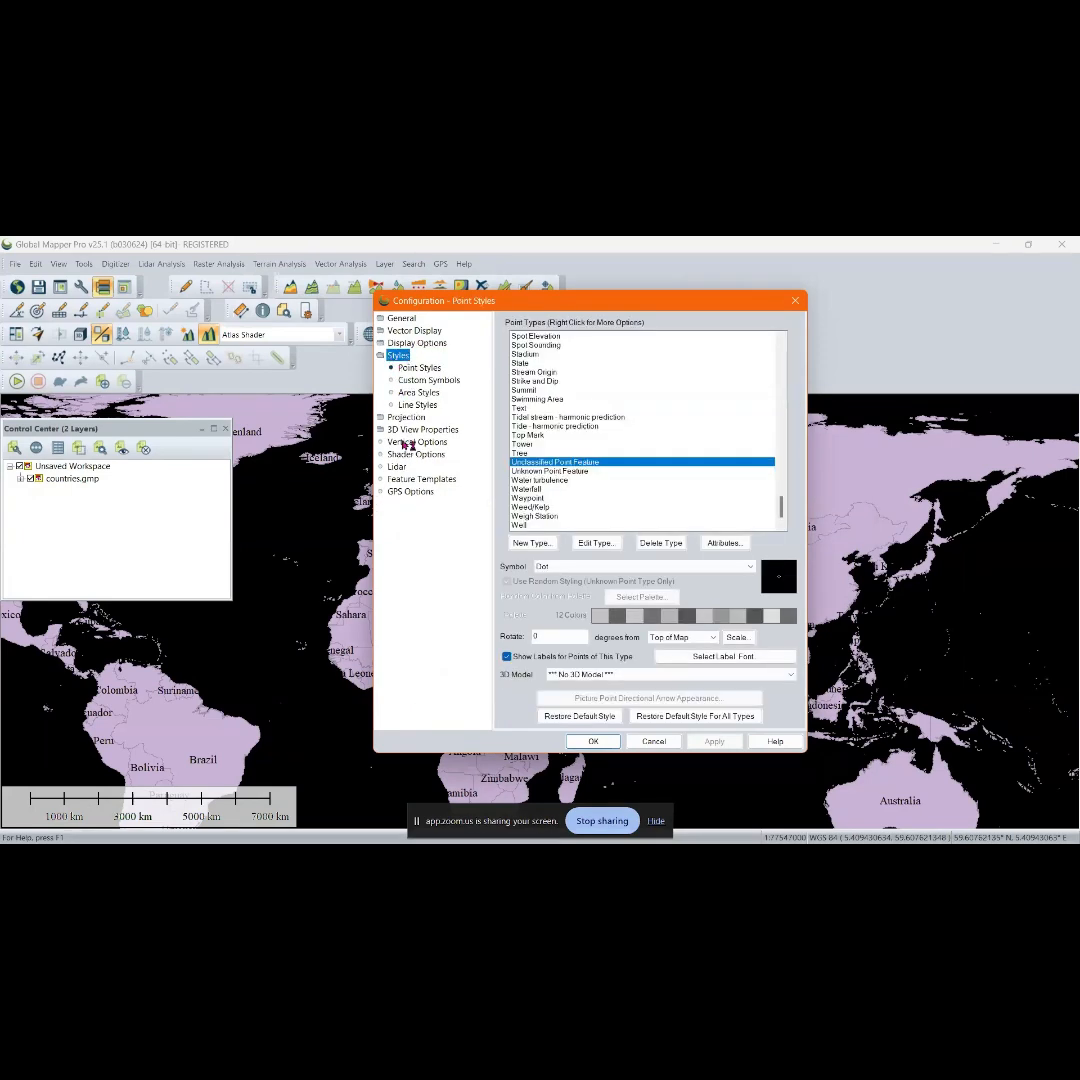
click(398, 416)
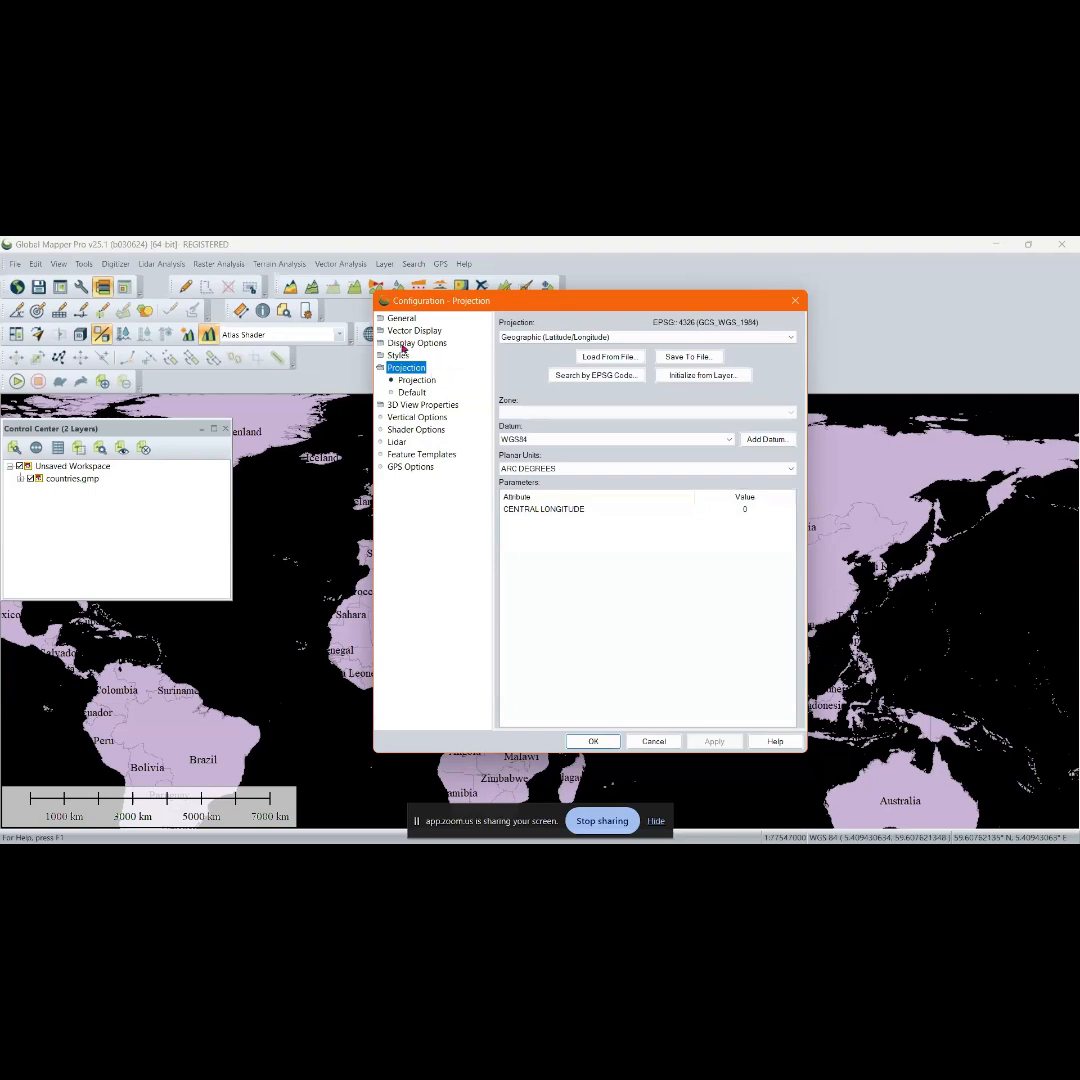
Examine the available position display formats in the General group's Measure/Units settings, keeping the decimal-degree Lat/Lon format with hemisphere
click(384, 320)
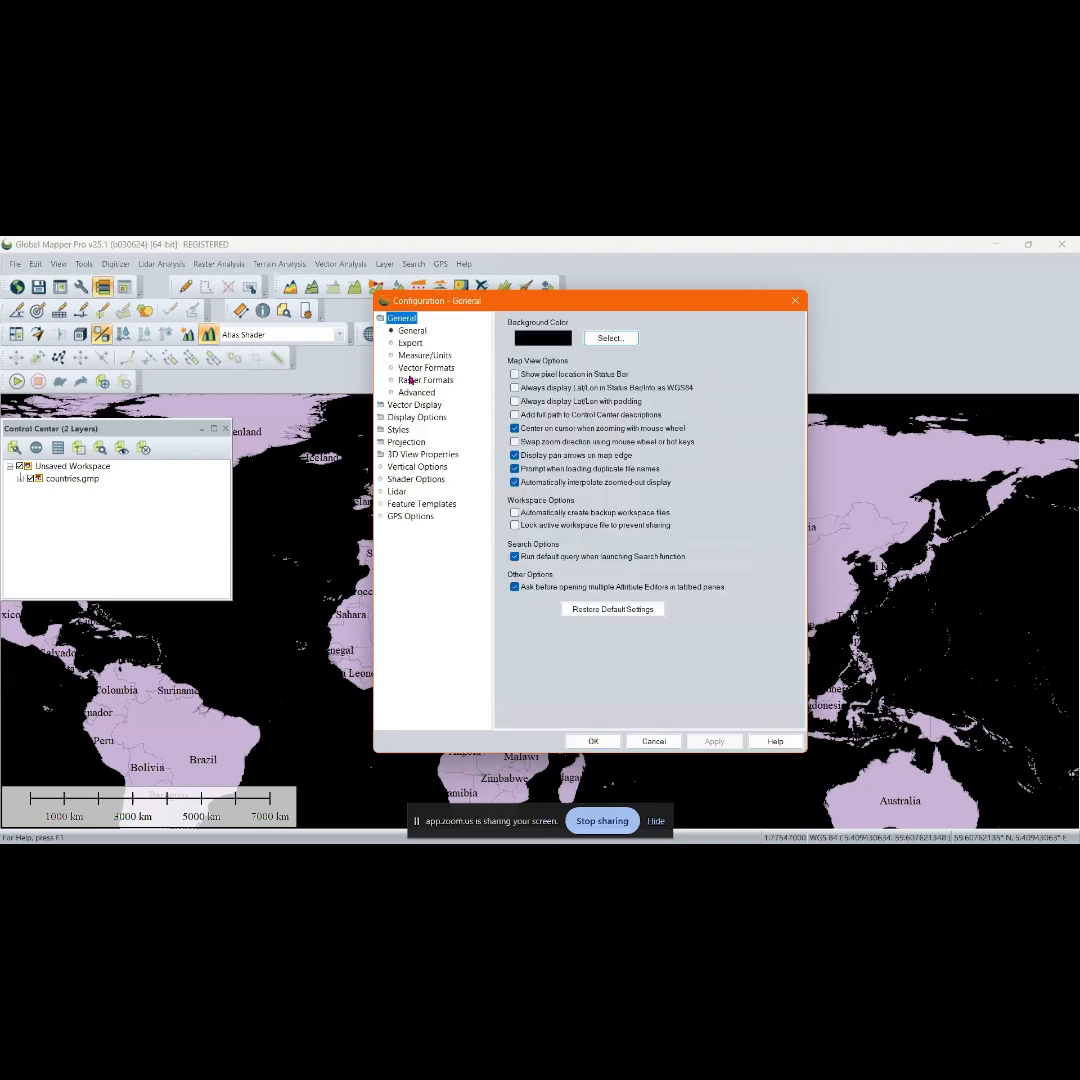
click(432, 356)
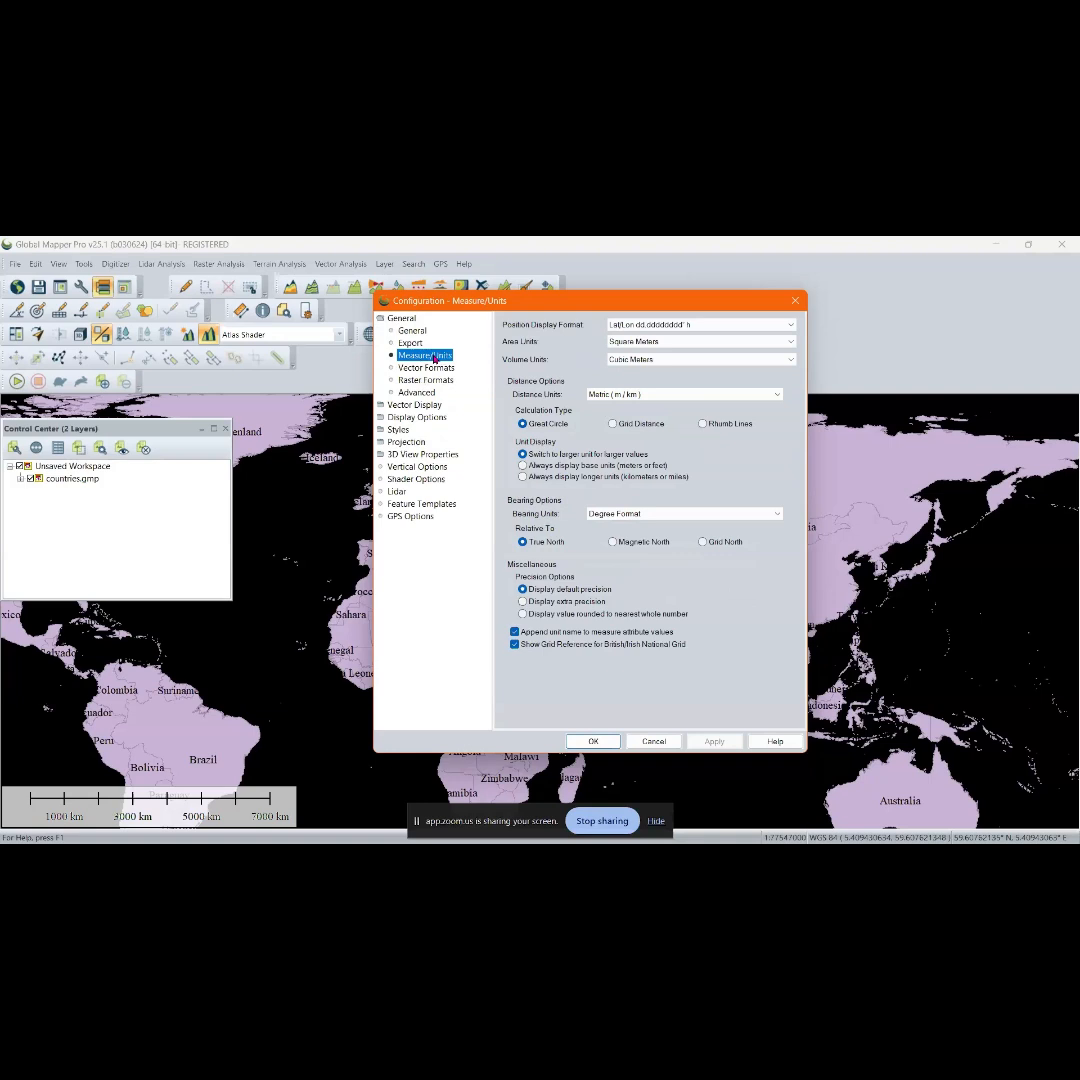
click(789, 326)
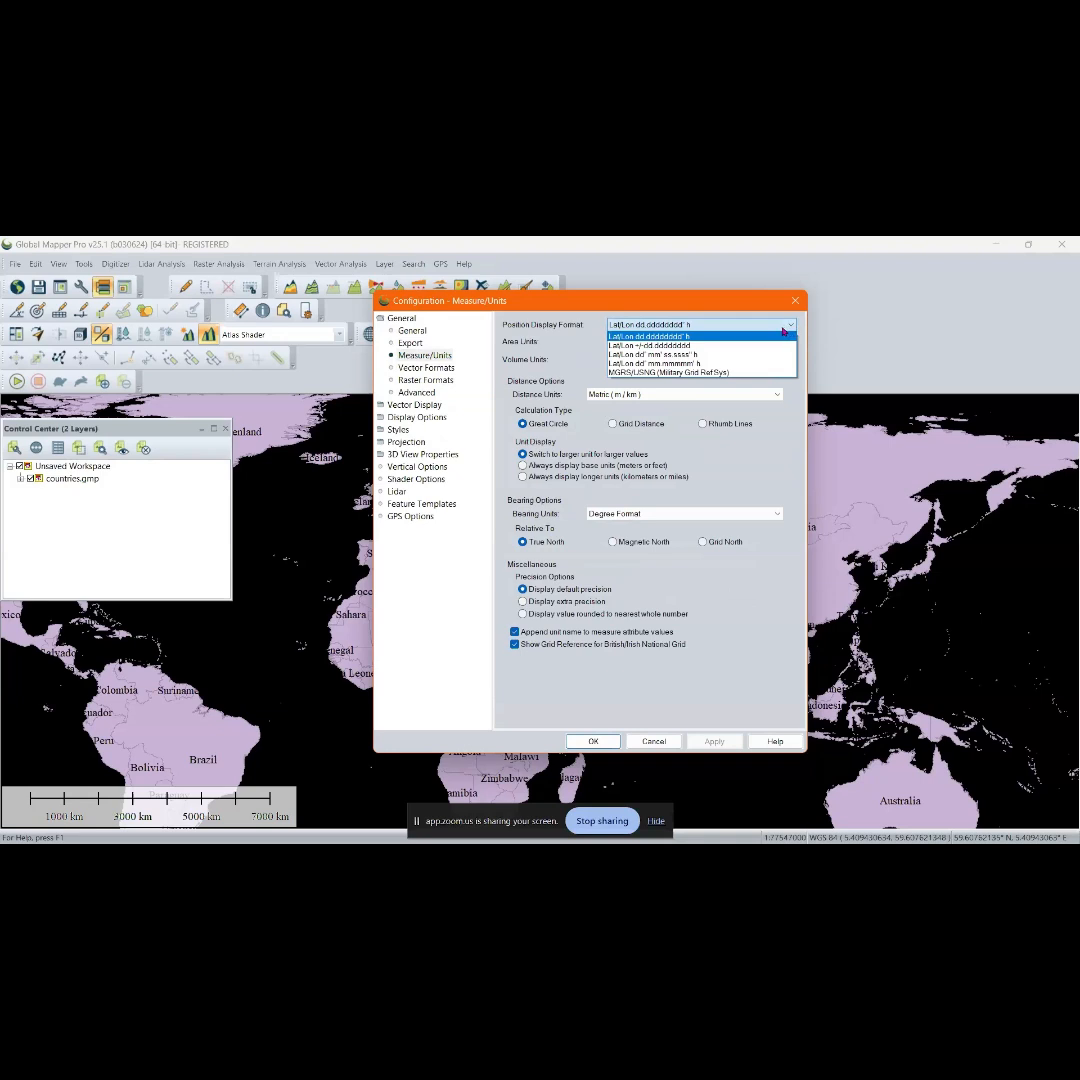
click(786, 334)
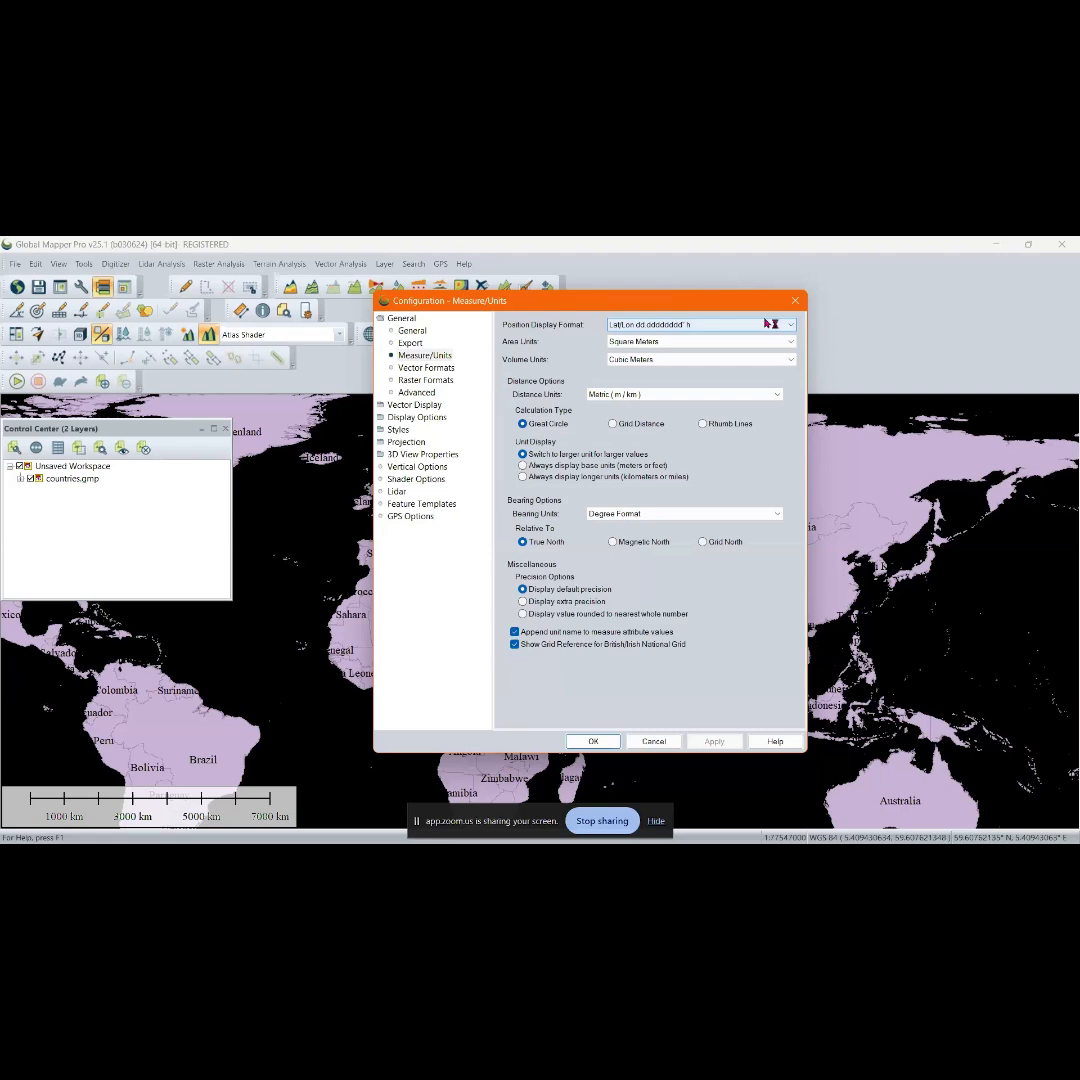
click(760, 324)
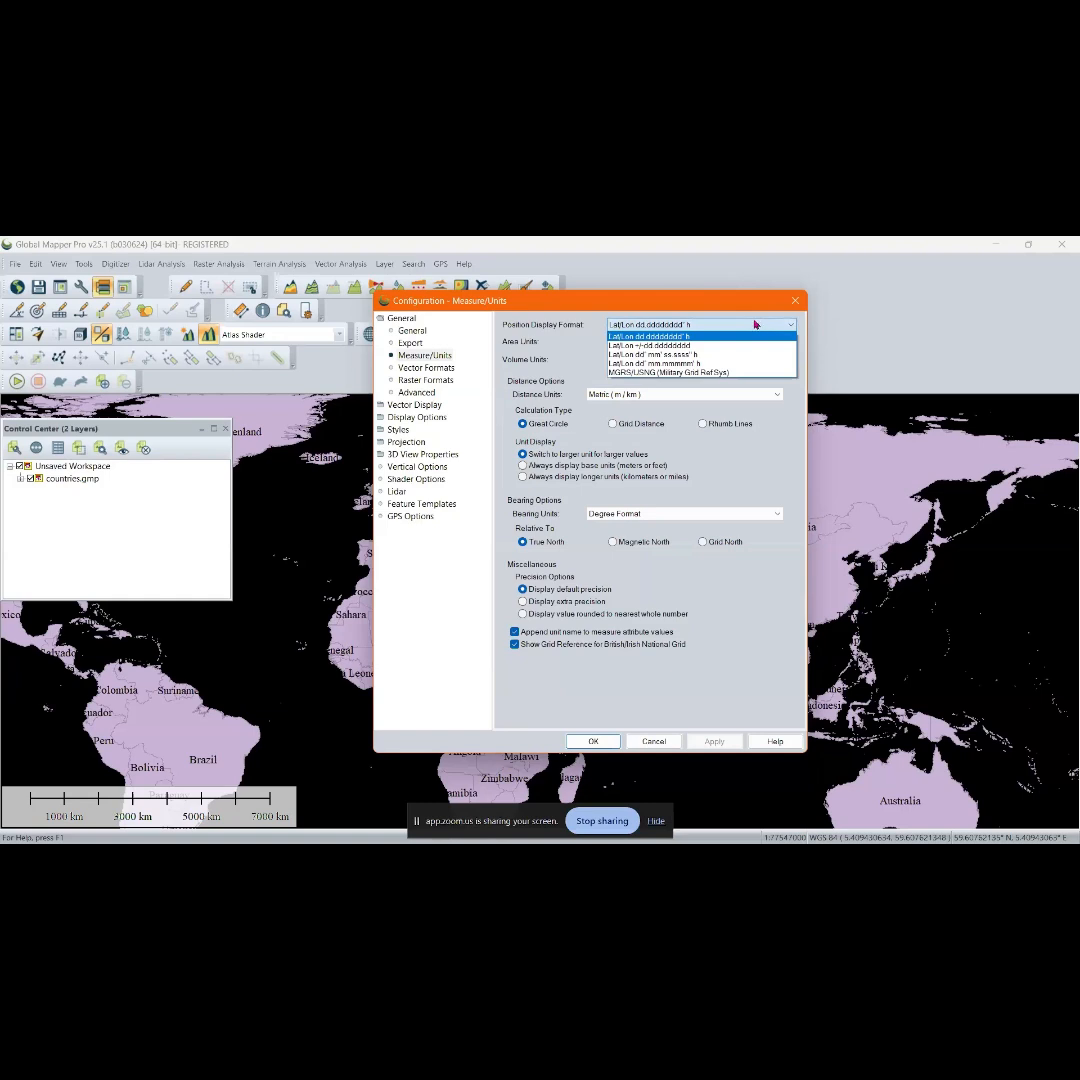
click(755, 324)
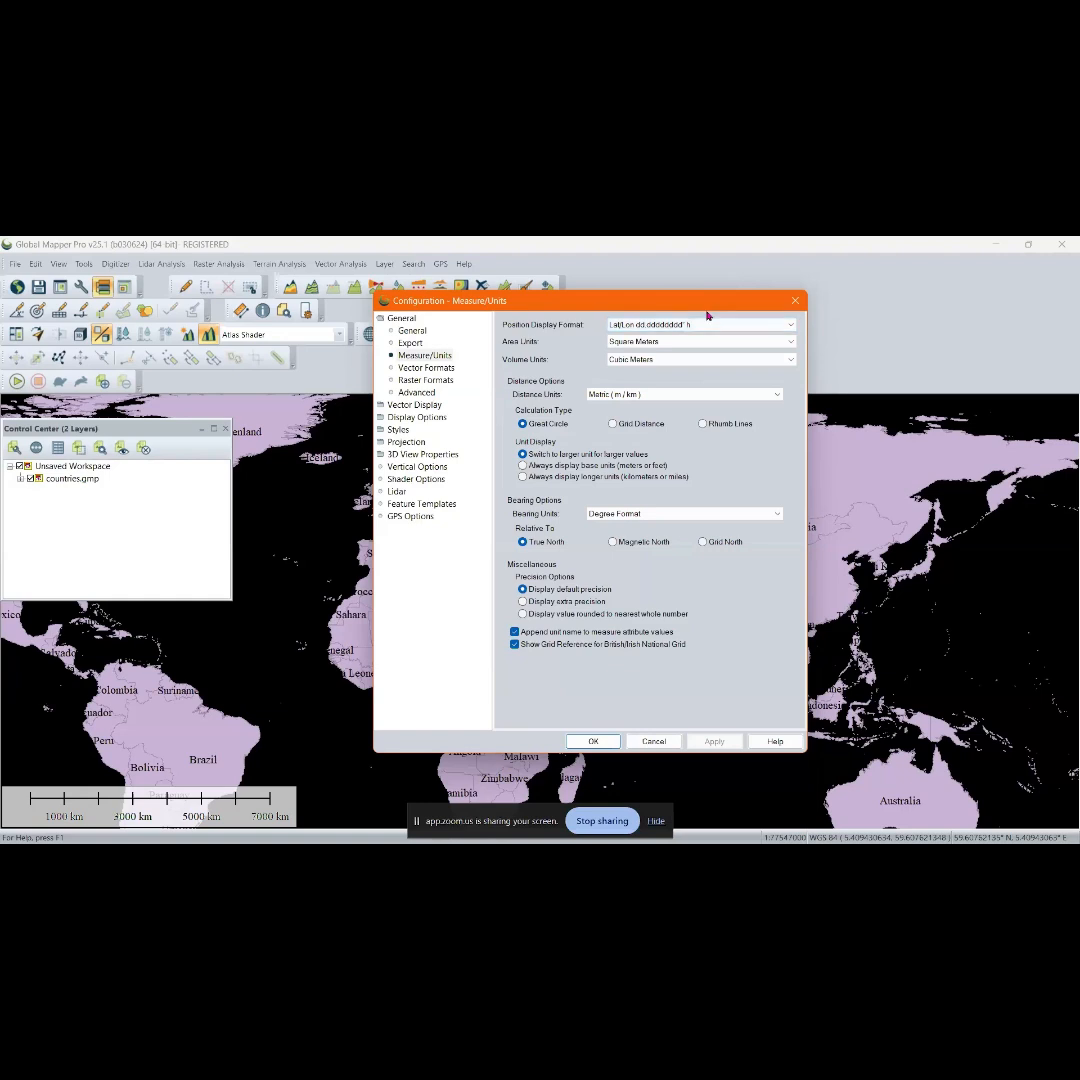
click(748, 326)
click(742, 325)
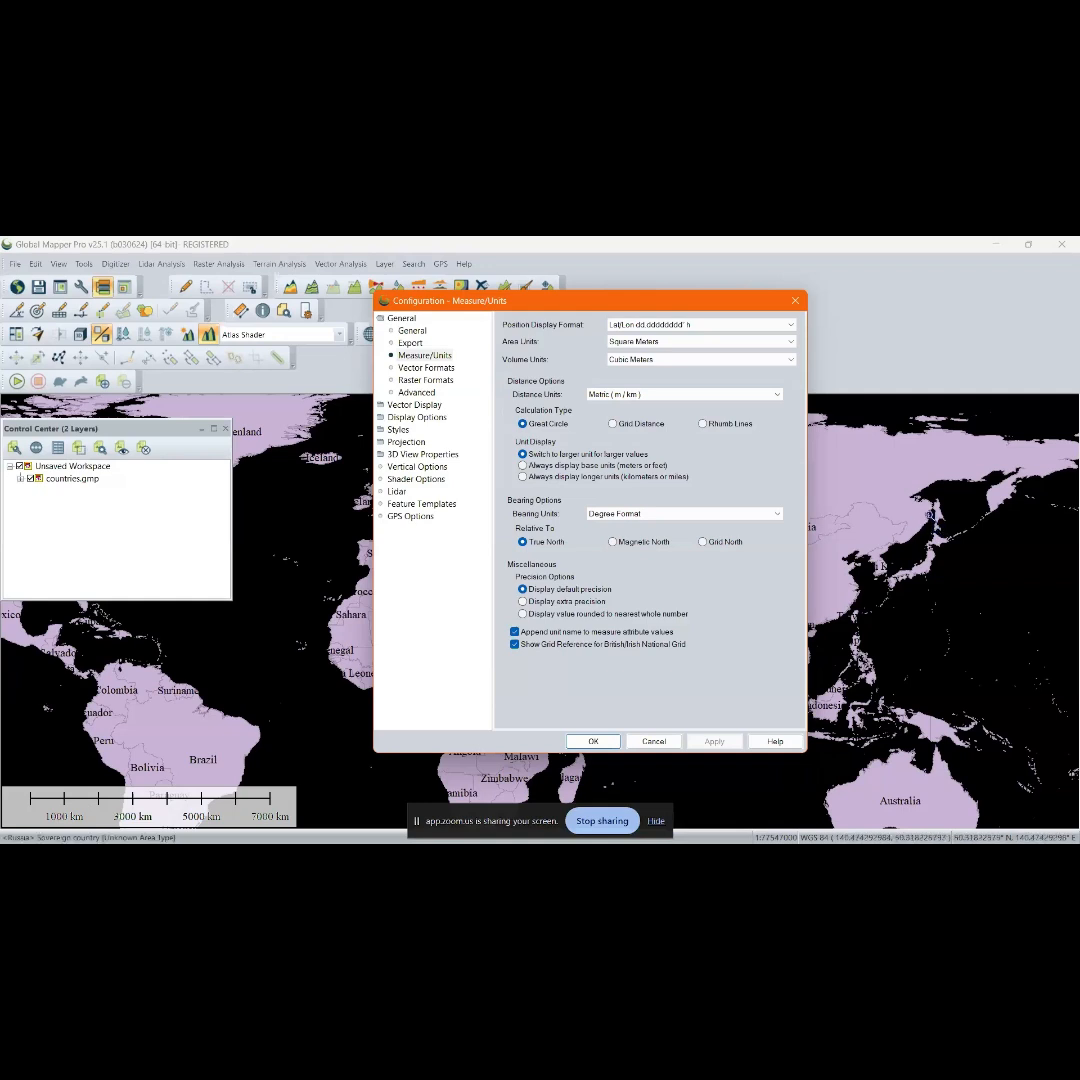
click(725, 331)
click(679, 343)
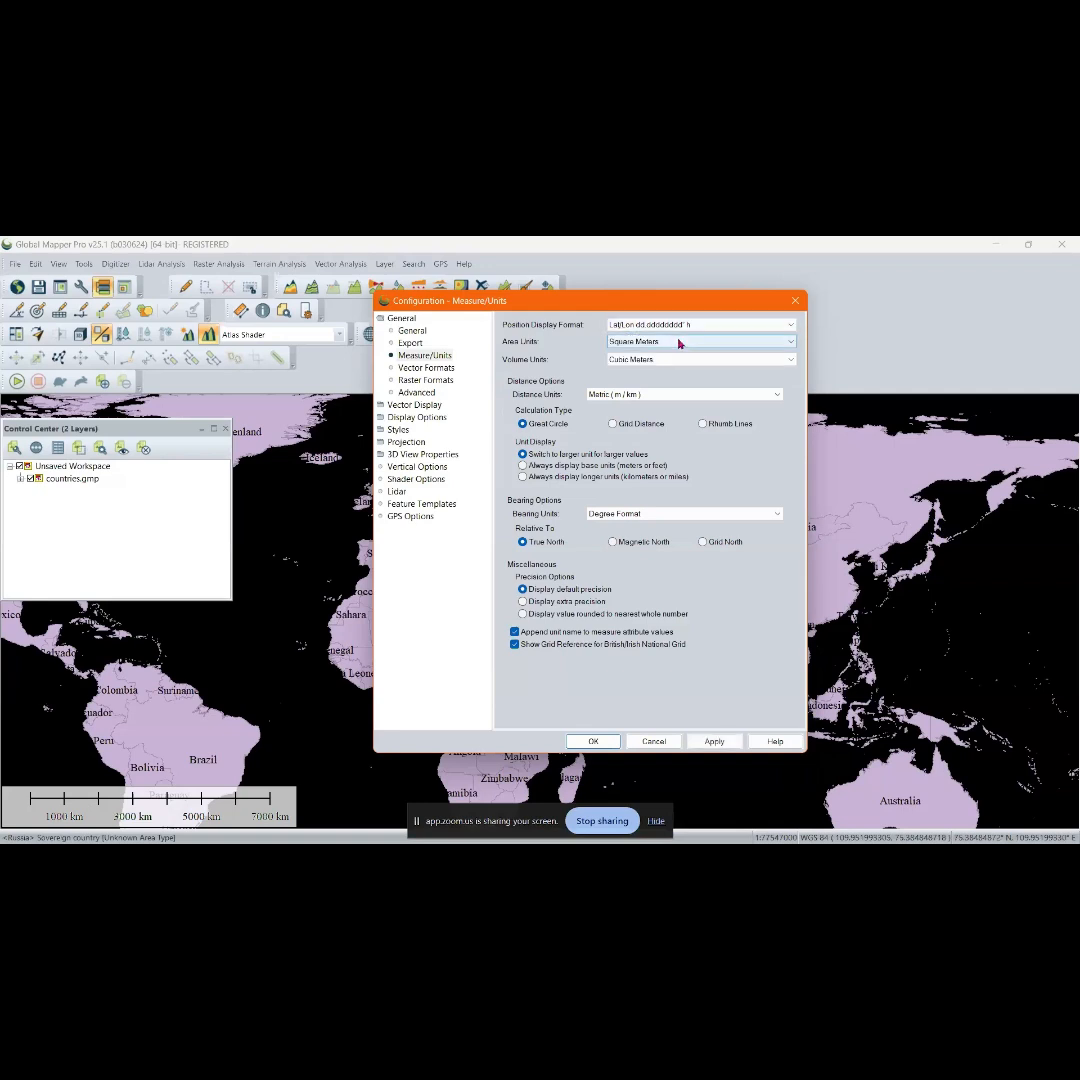
Set the area units to Square Feet, the volume units to Cubic Feet and the distance units to Yards (yds / mi)
click(681, 344)
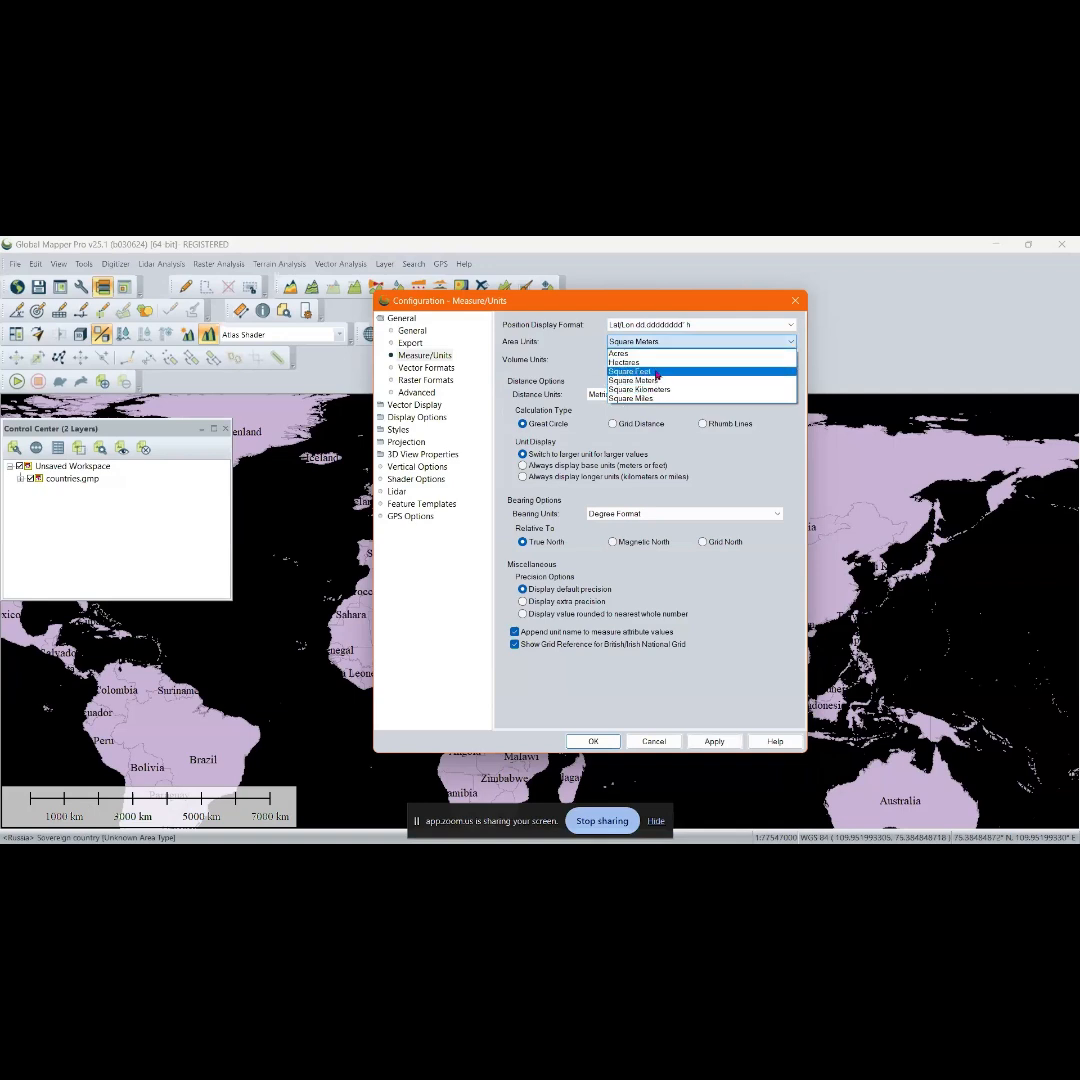
click(661, 374)
click(687, 361)
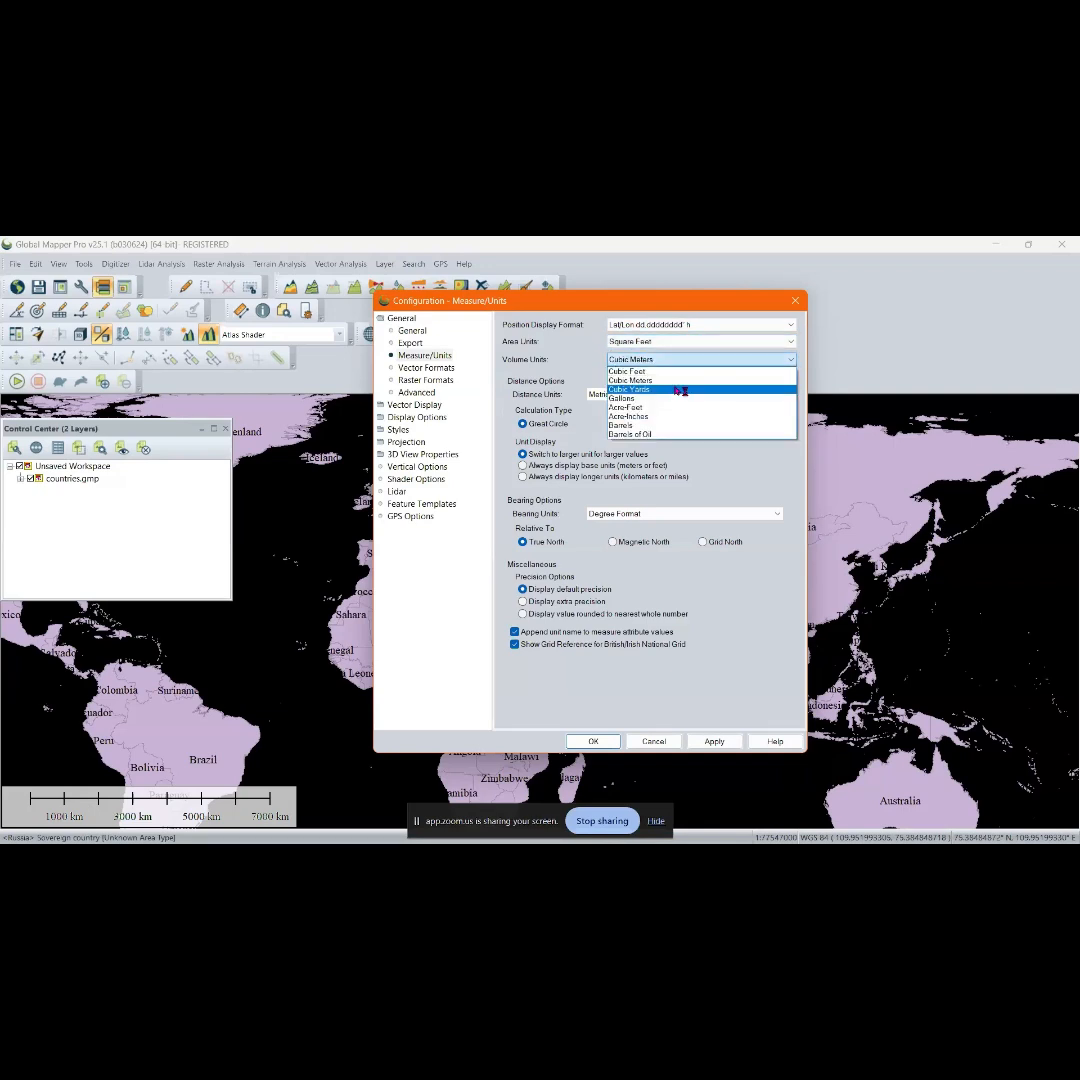
click(654, 372)
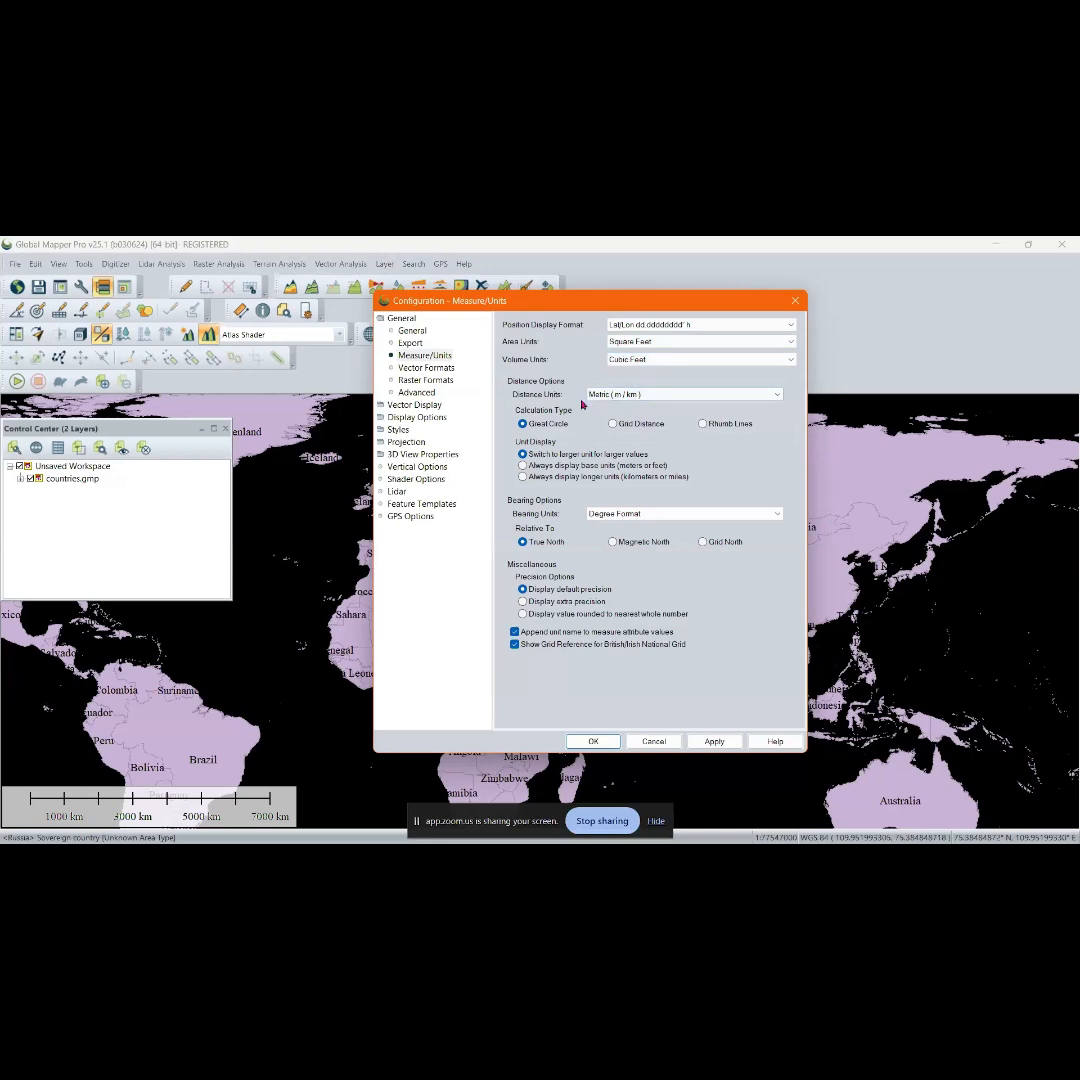
click(683, 396)
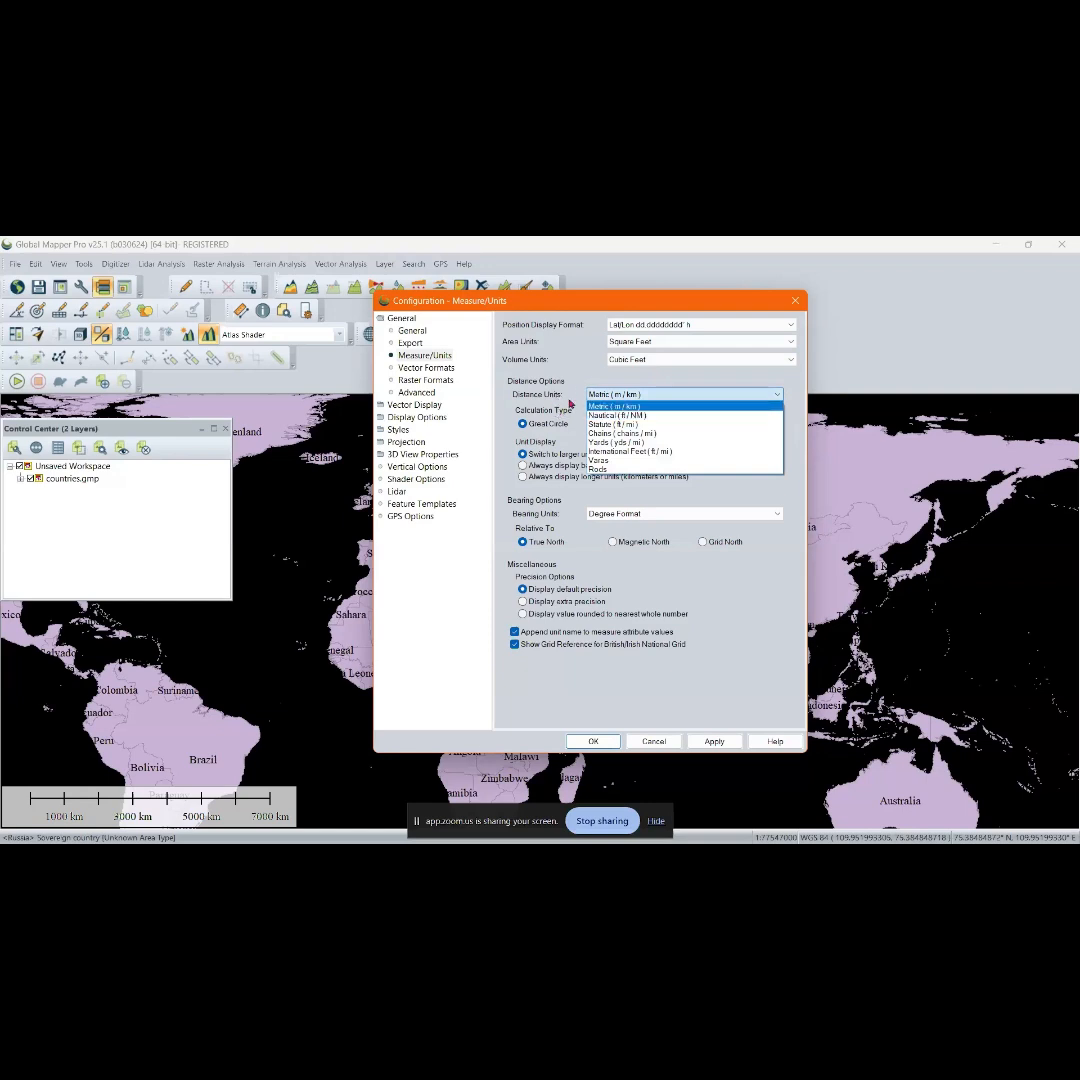
click(646, 446)
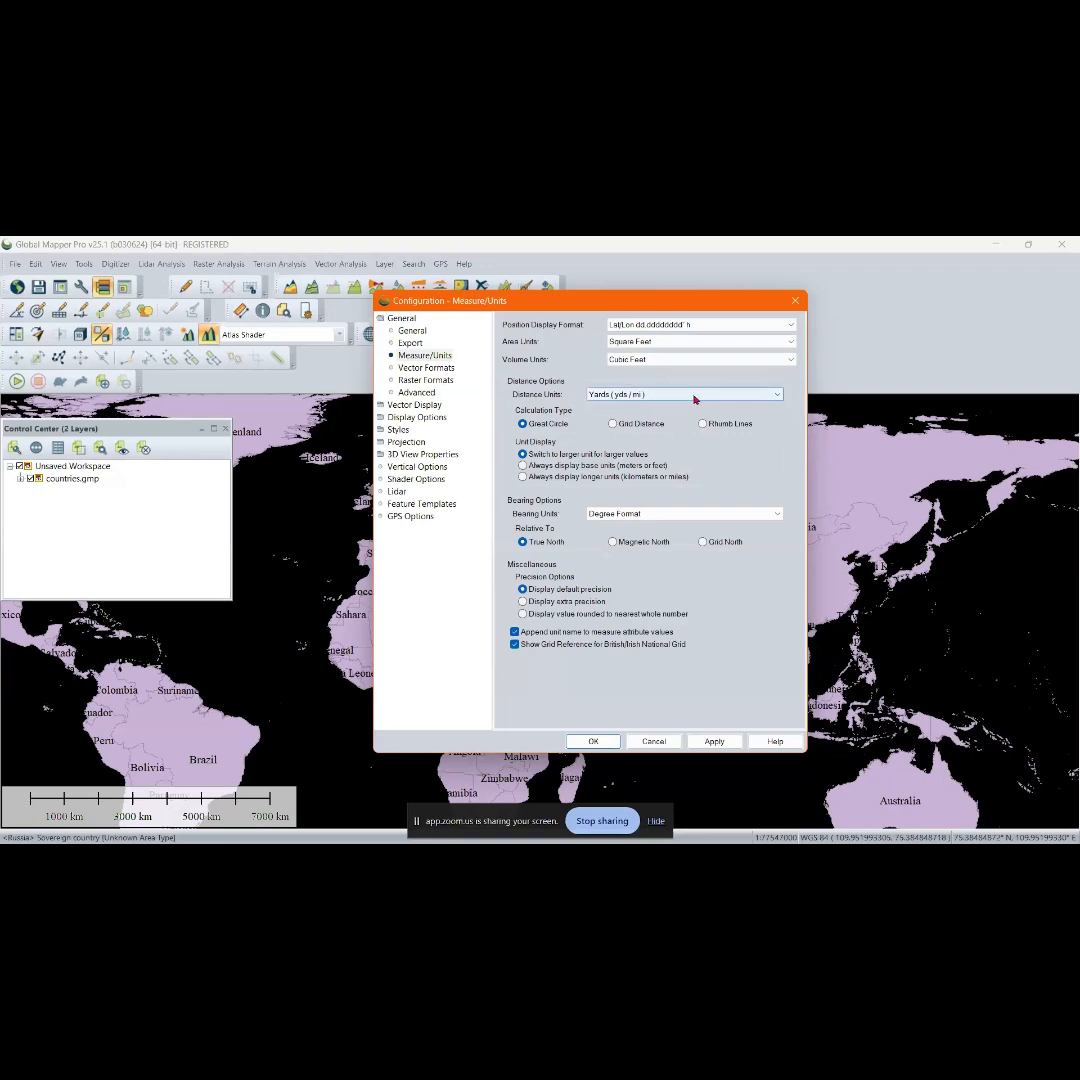
Keep the bearing units in Degree Format, apply the measurement settings and close the Configuration dialog
click(720, 514)
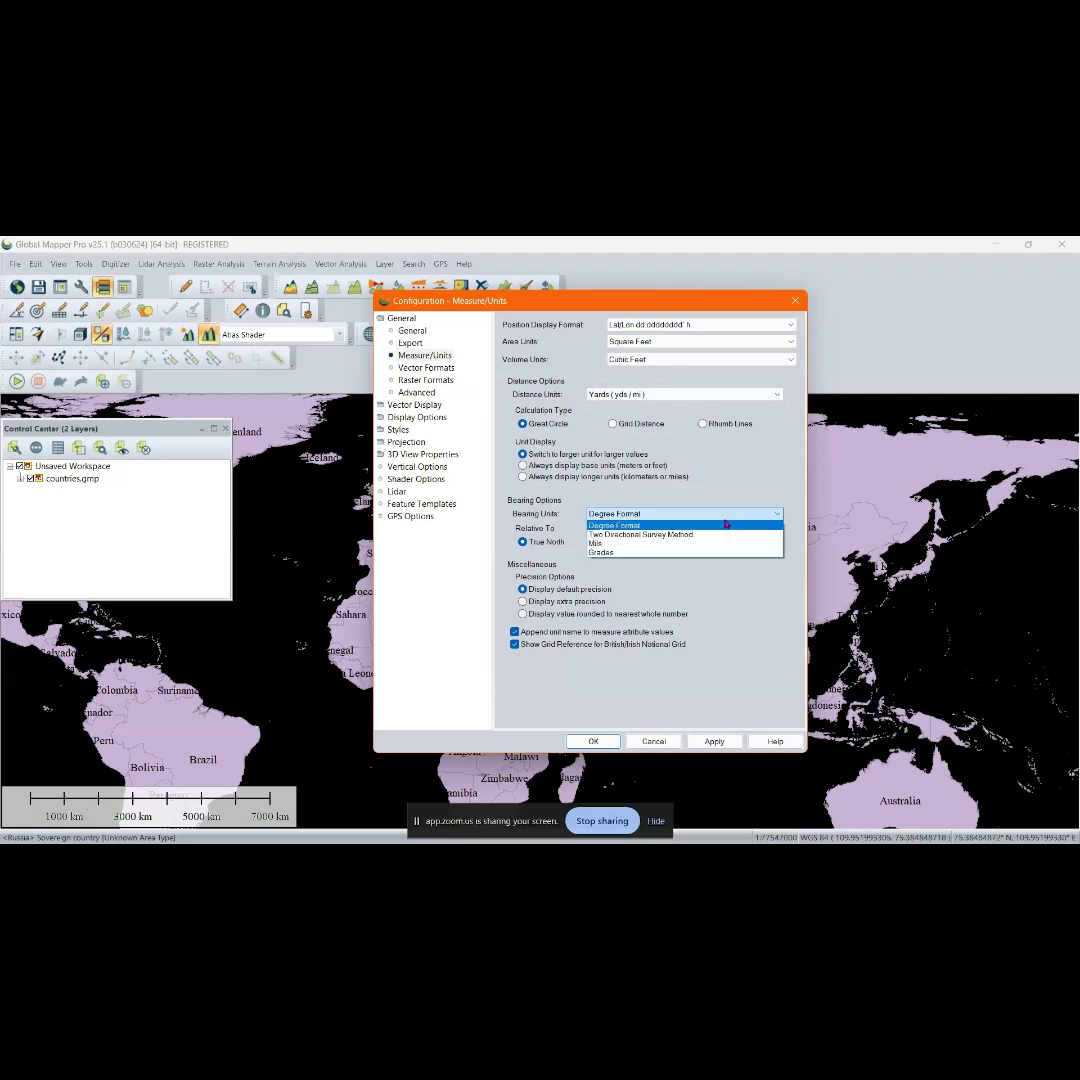
click(636, 526)
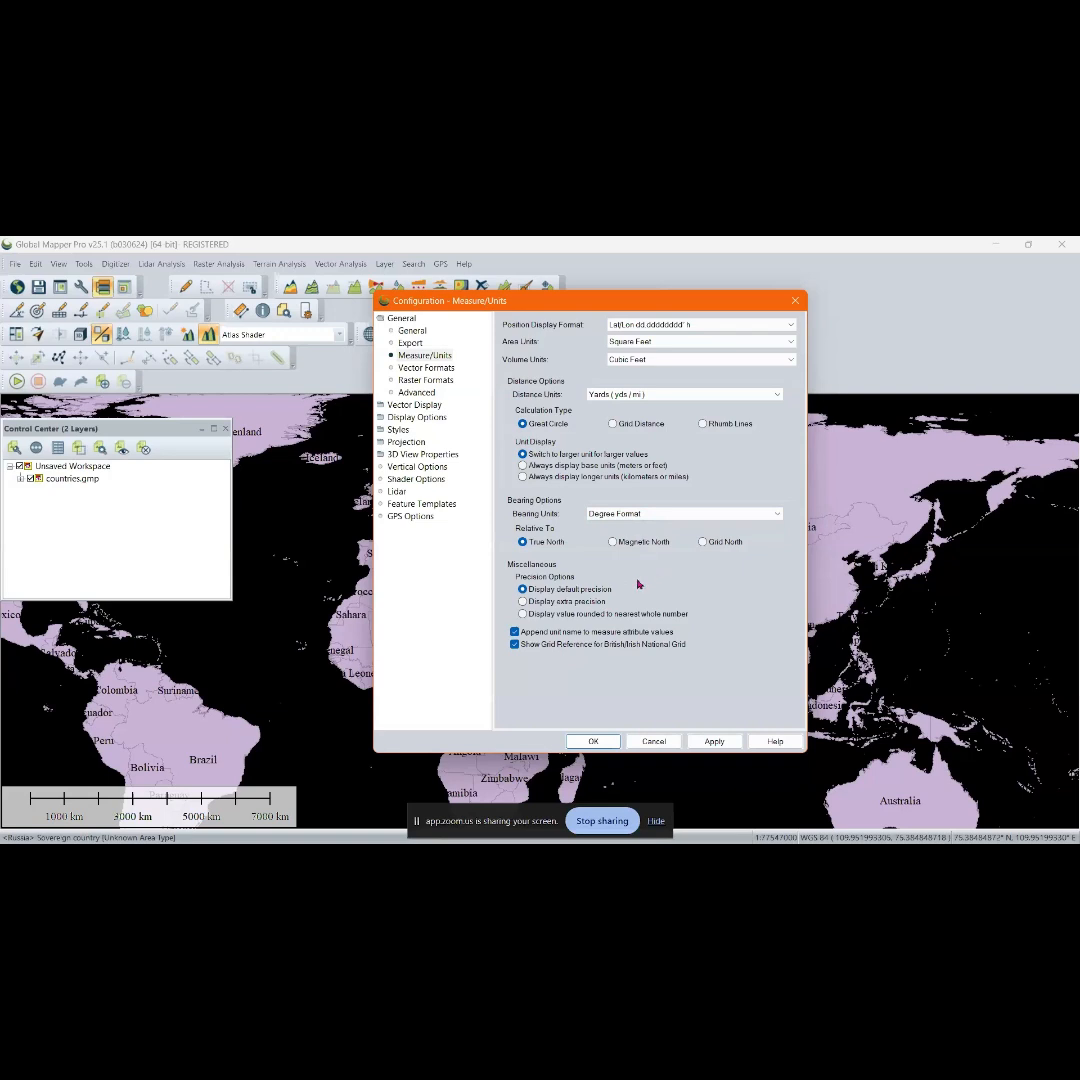
click(715, 742)
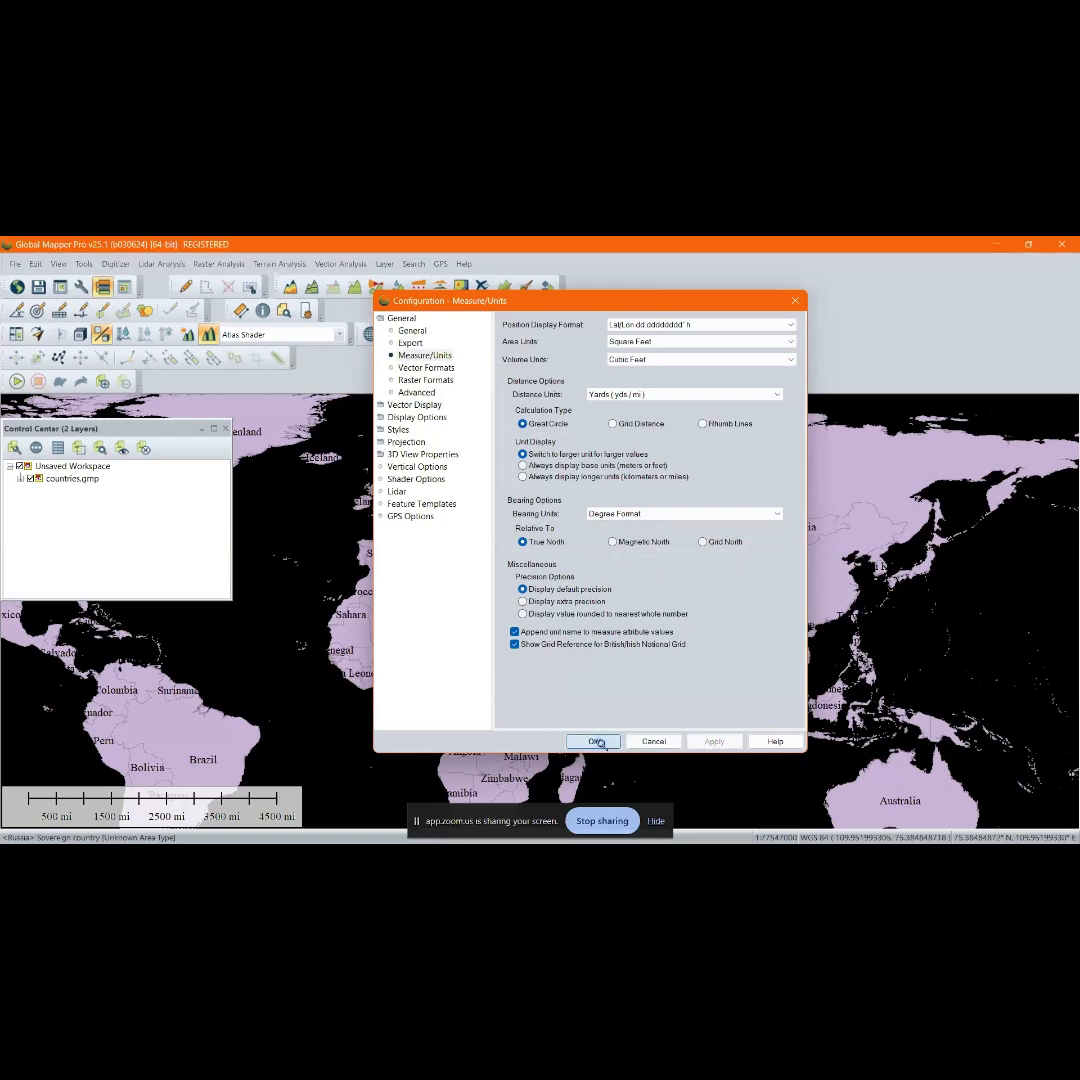
click(593, 741)
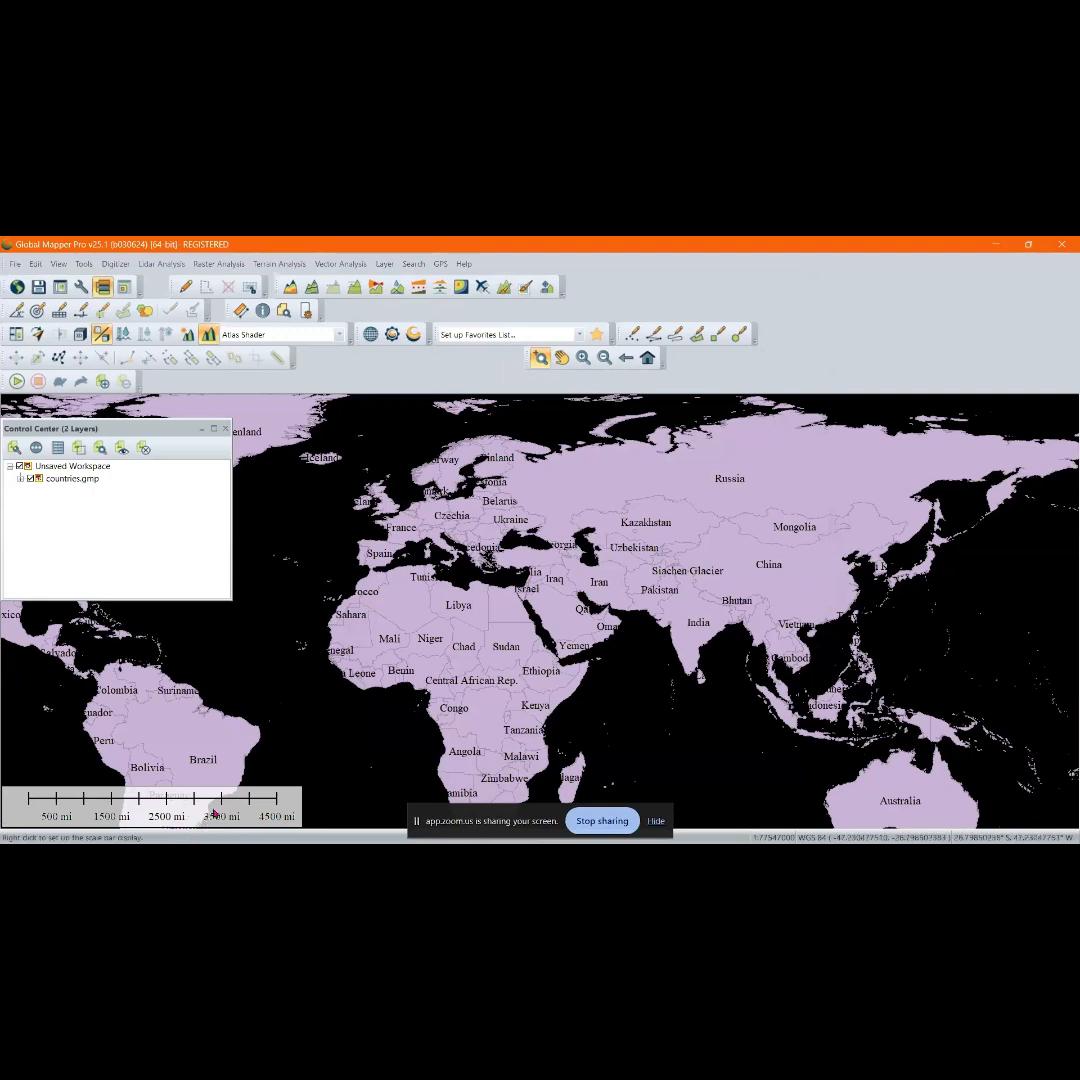
Reopen the Configuration dialog and set the area units to Square Meters and the volume units to Cubic Meters
click(83, 290)
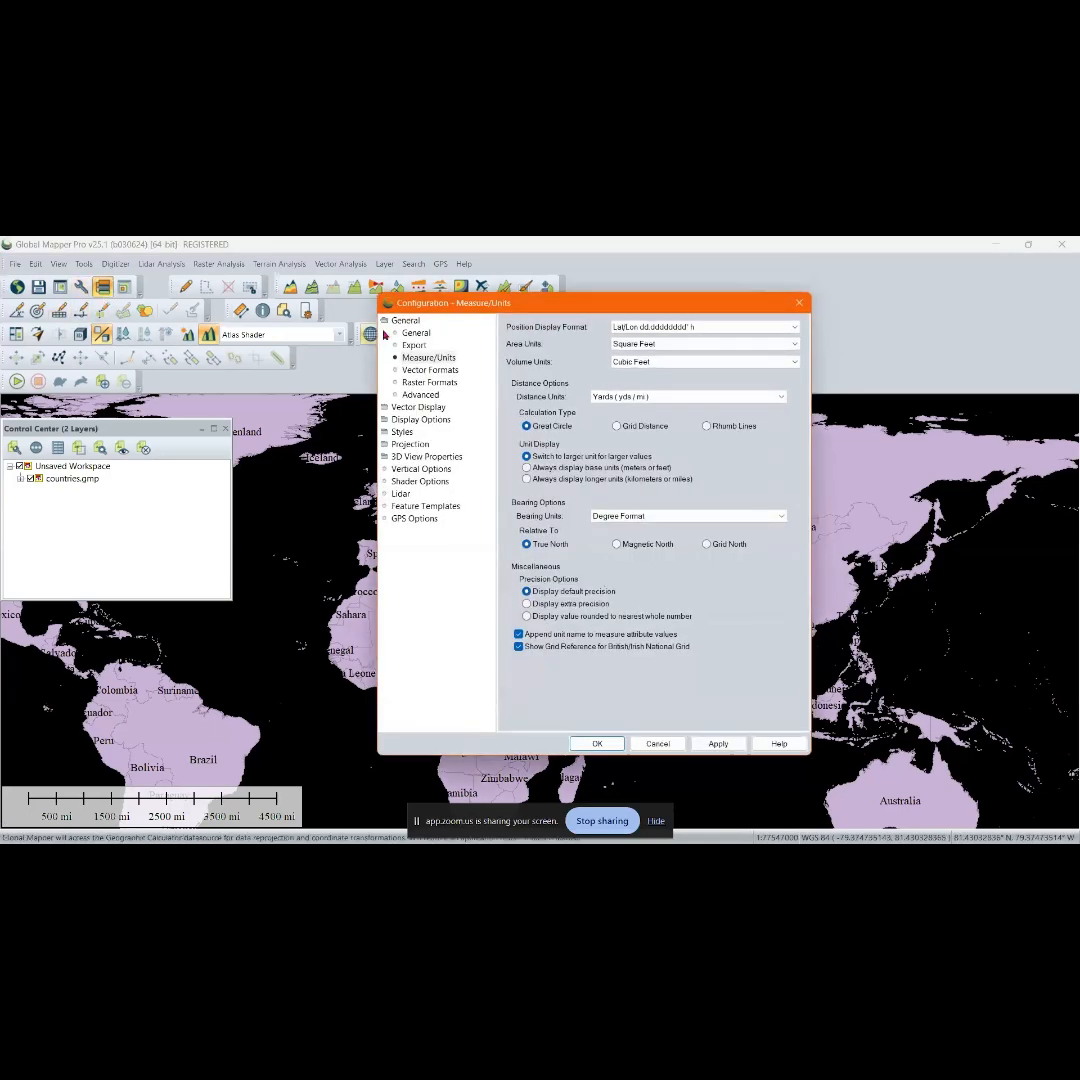
click(738, 345)
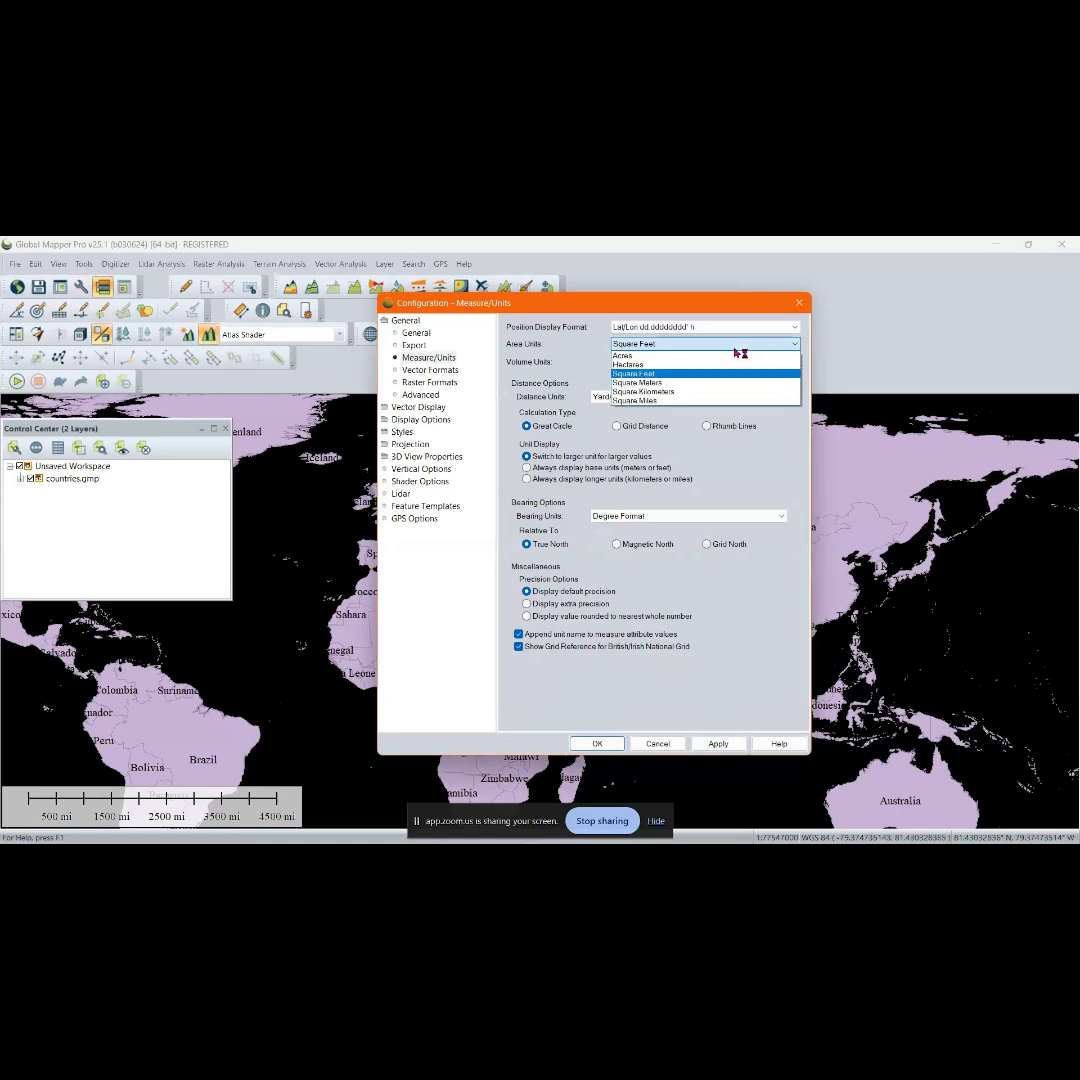
click(658, 383)
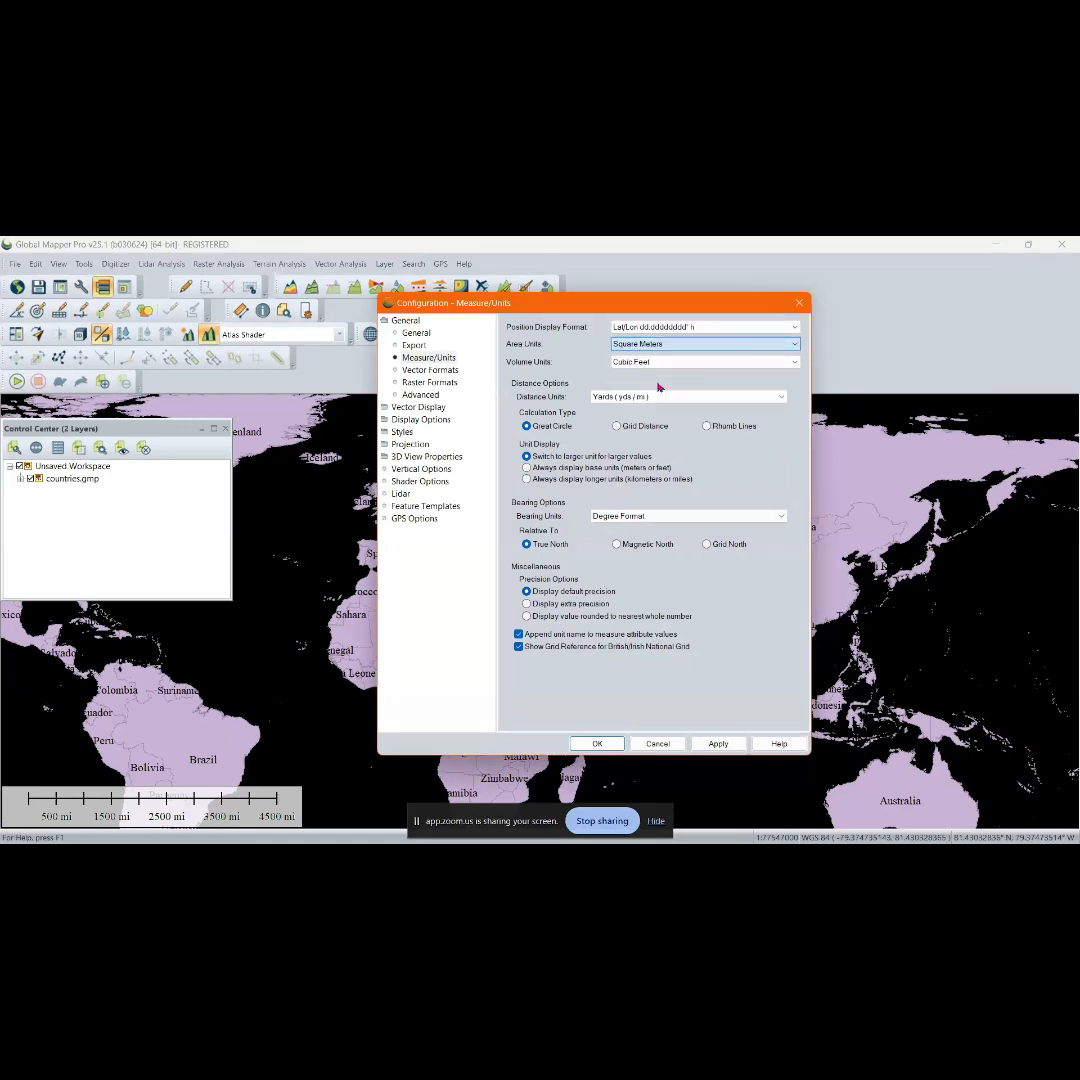
click(667, 366)
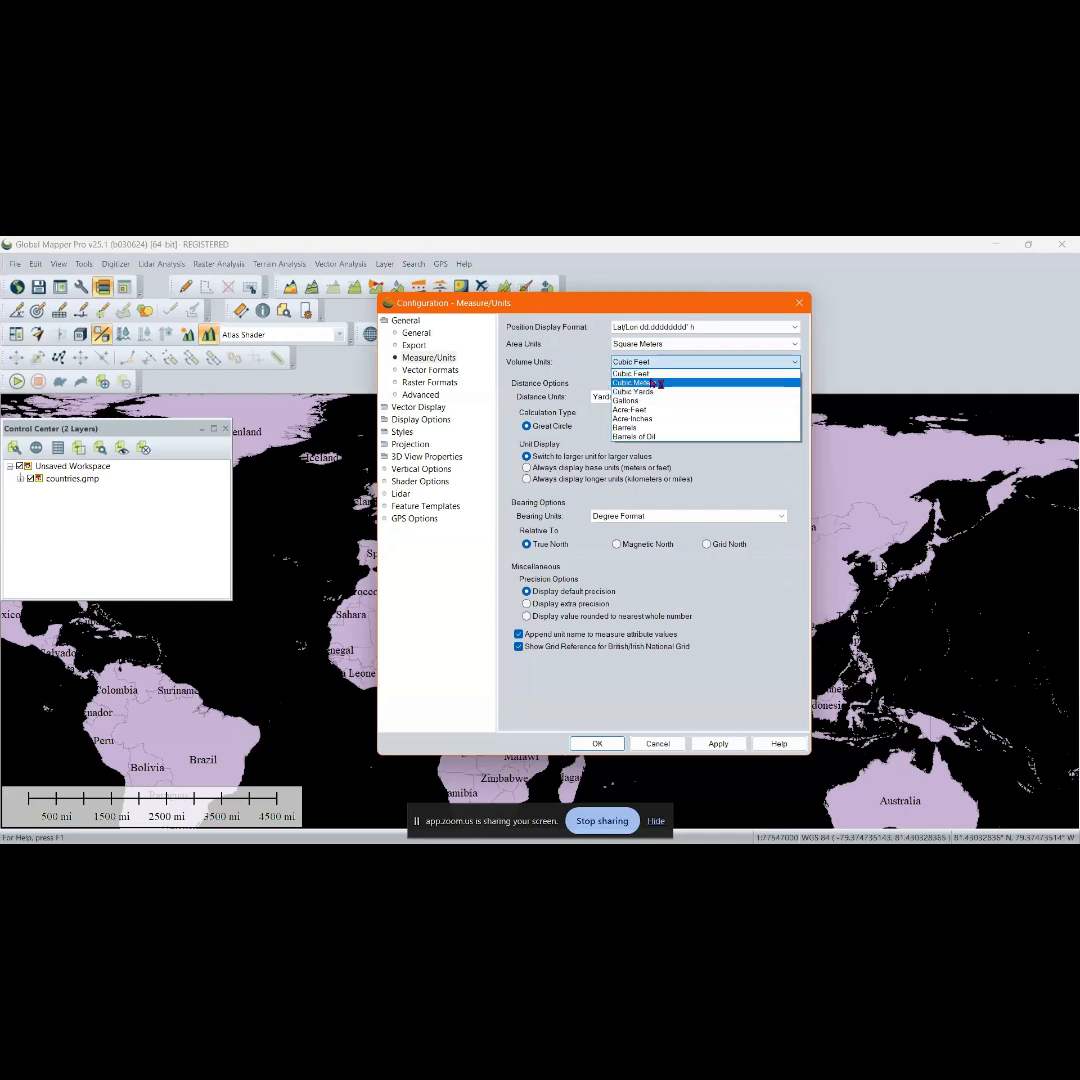
click(655, 383)
Set the distance units to Metric (m / km), apply the measurement settings and close the Configuration dialog
click(674, 397)
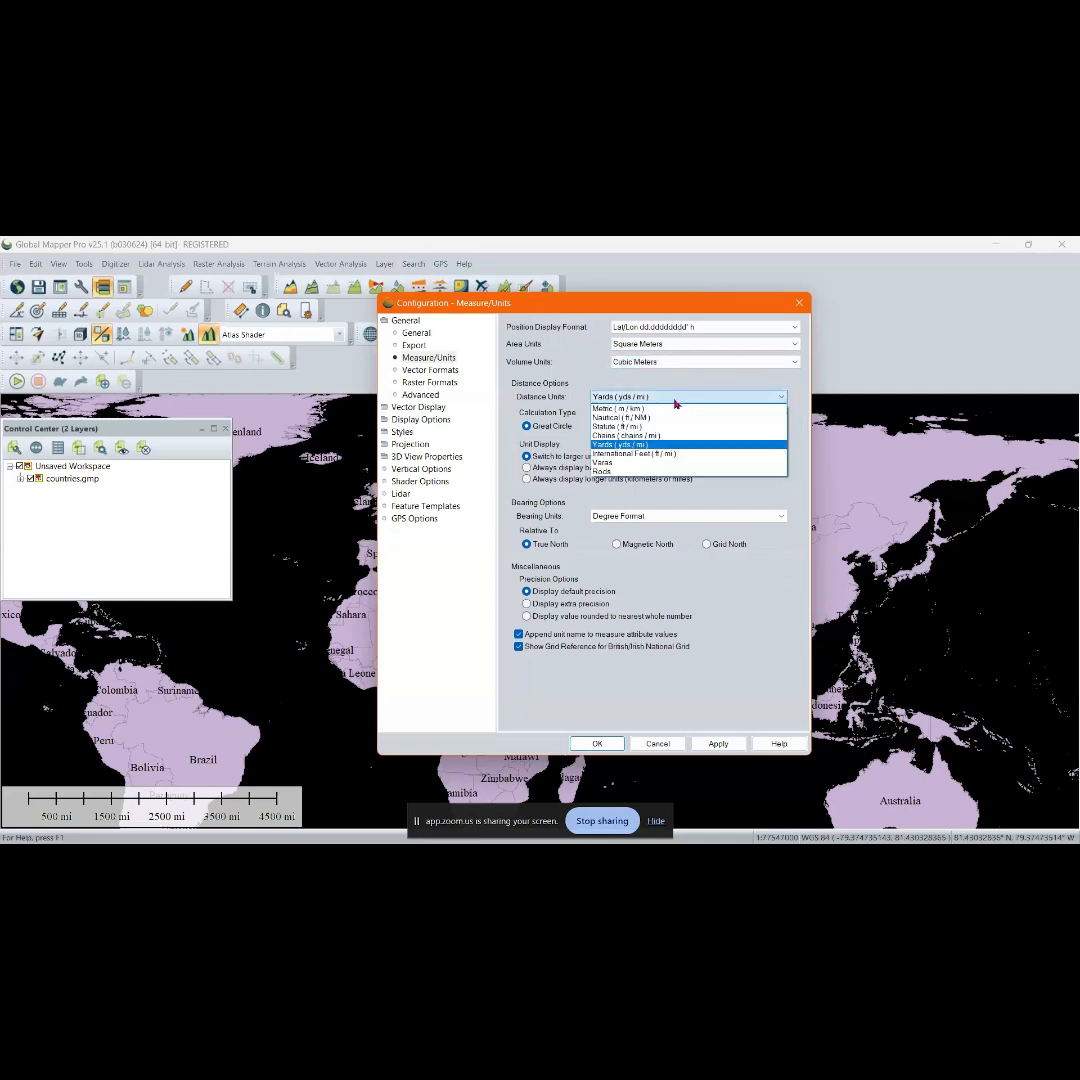
click(652, 410)
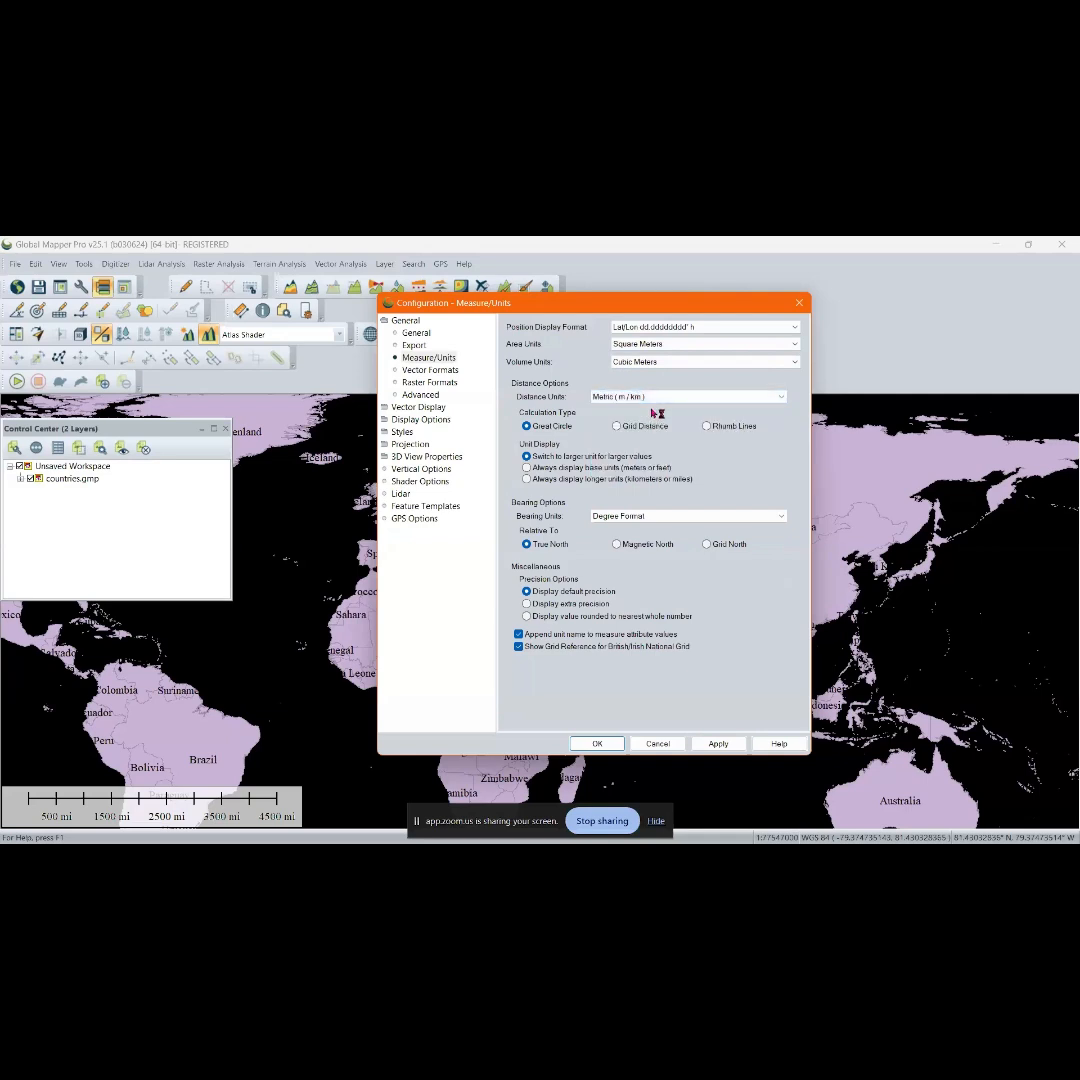
click(655, 399)
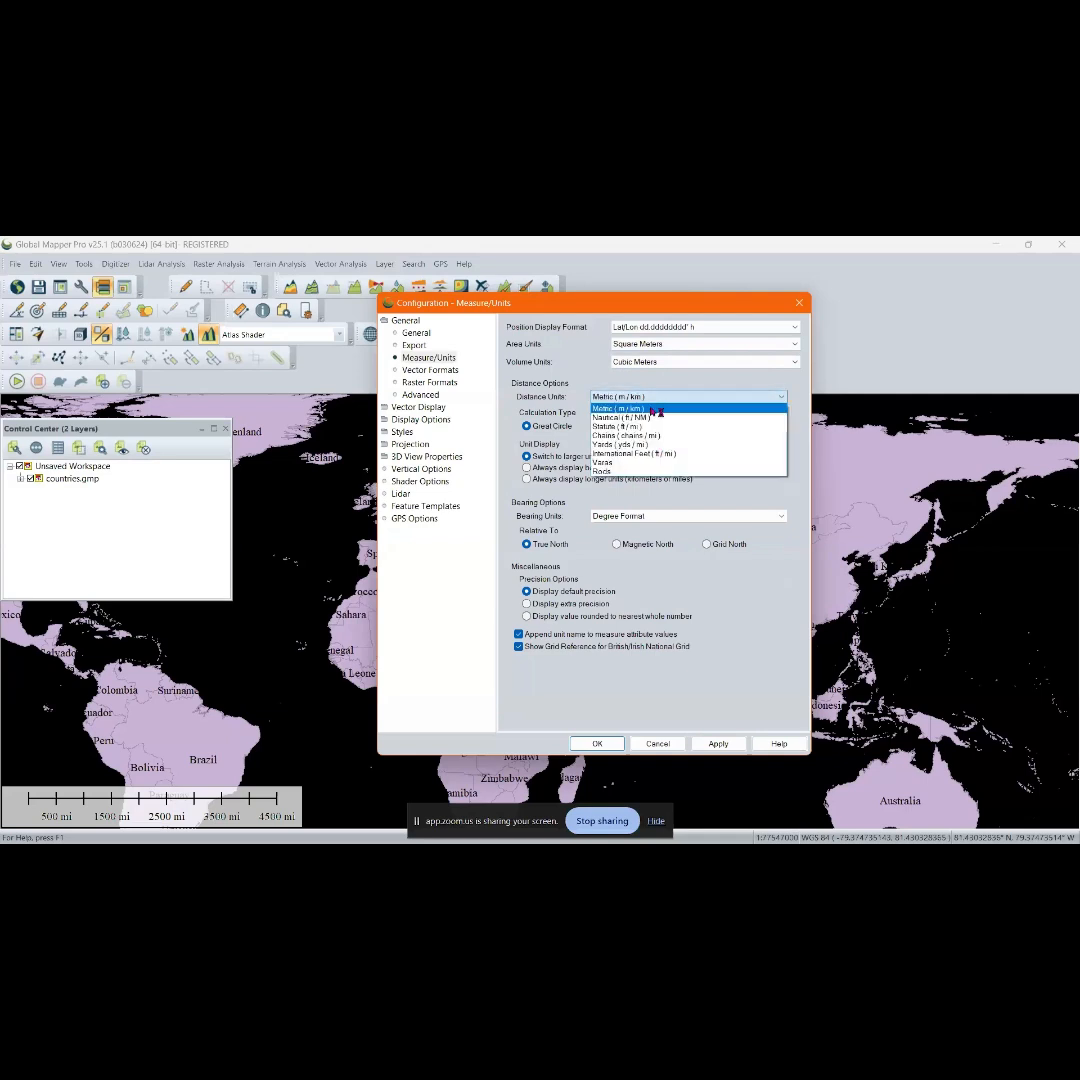
click(656, 410)
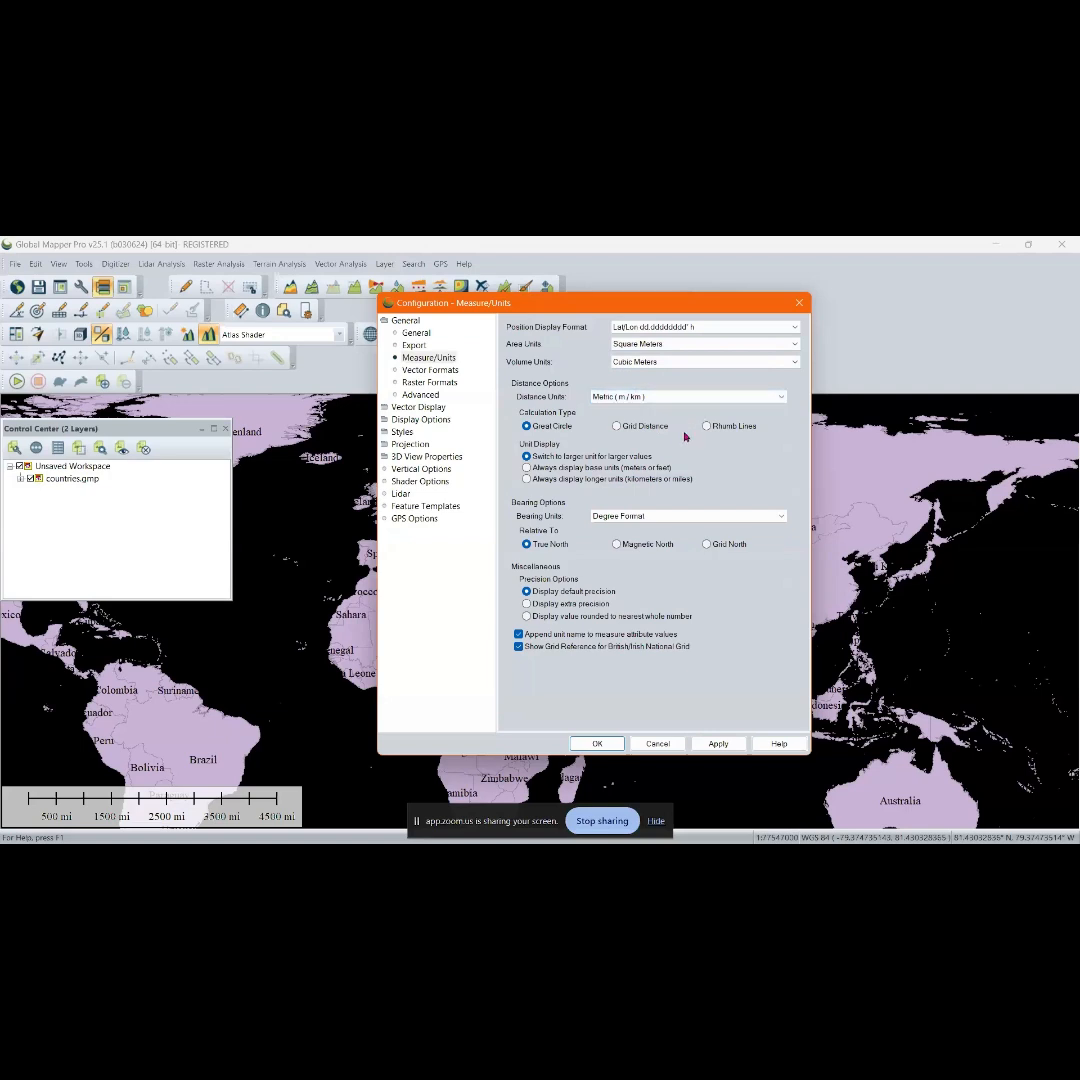
click(718, 744)
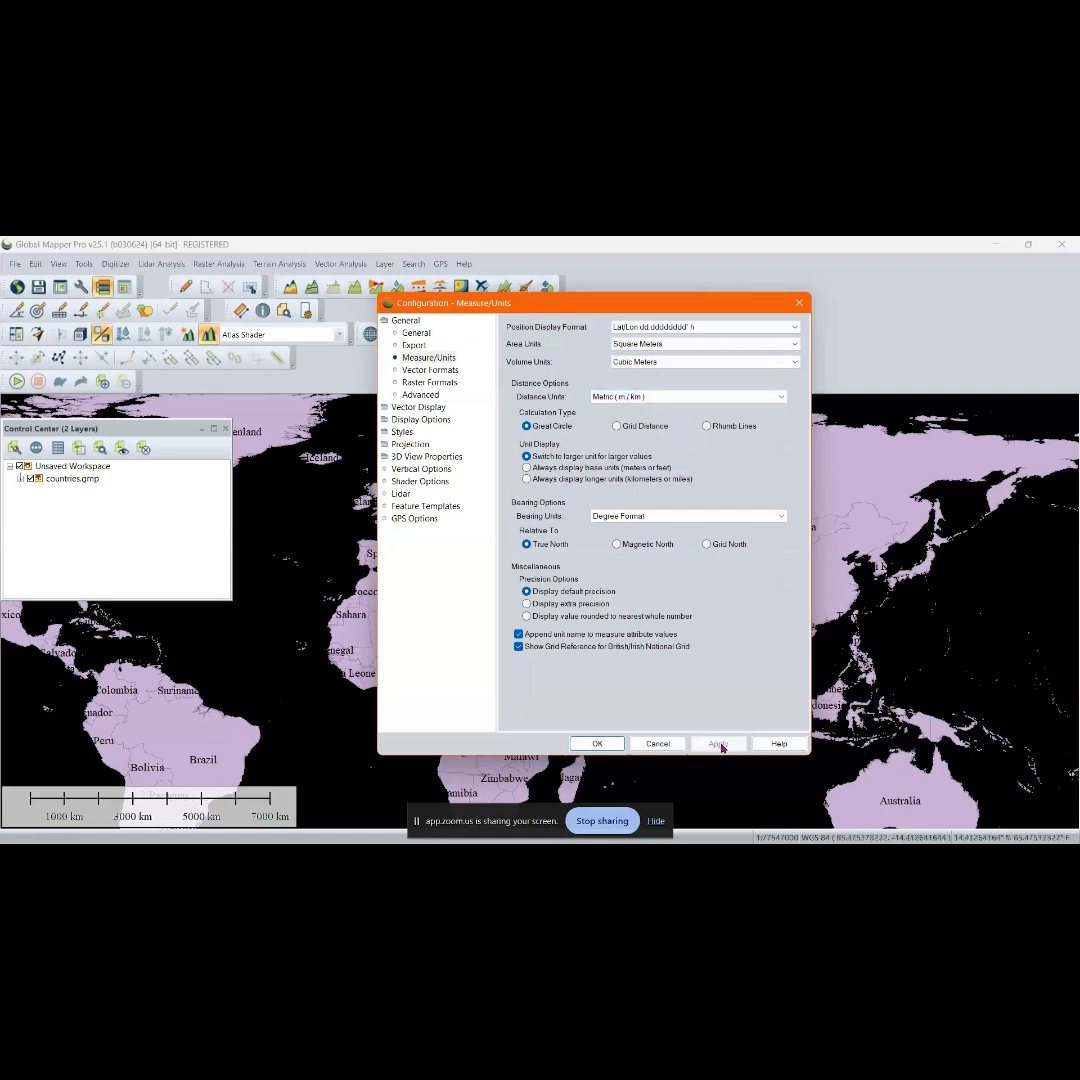
click(597, 744)
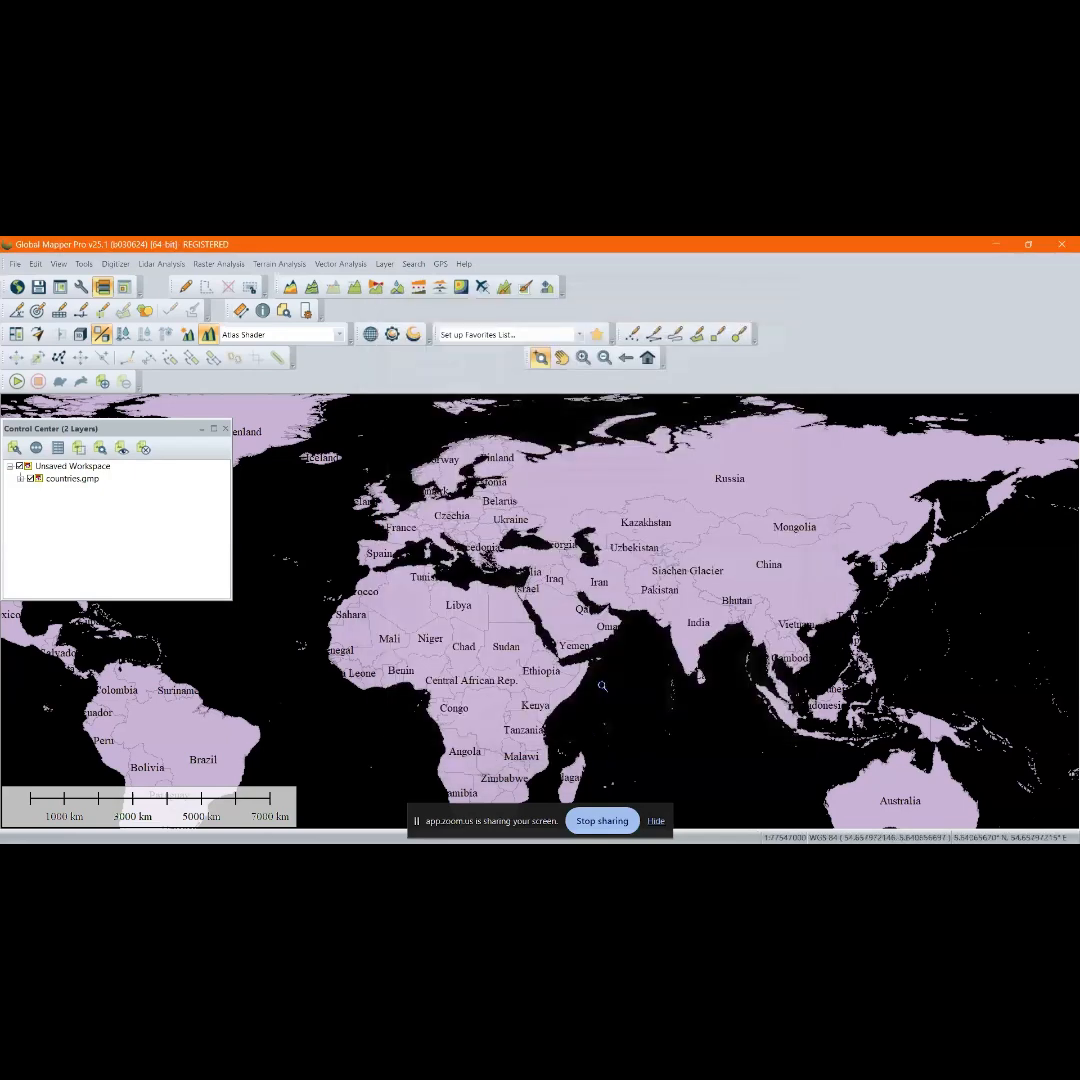
Examine the country map and its scale bar at several zoom levels around the Arabian Peninsula and southern Africa
scroll(593, 636, up, 1)
scroll(593, 636, up, 3)
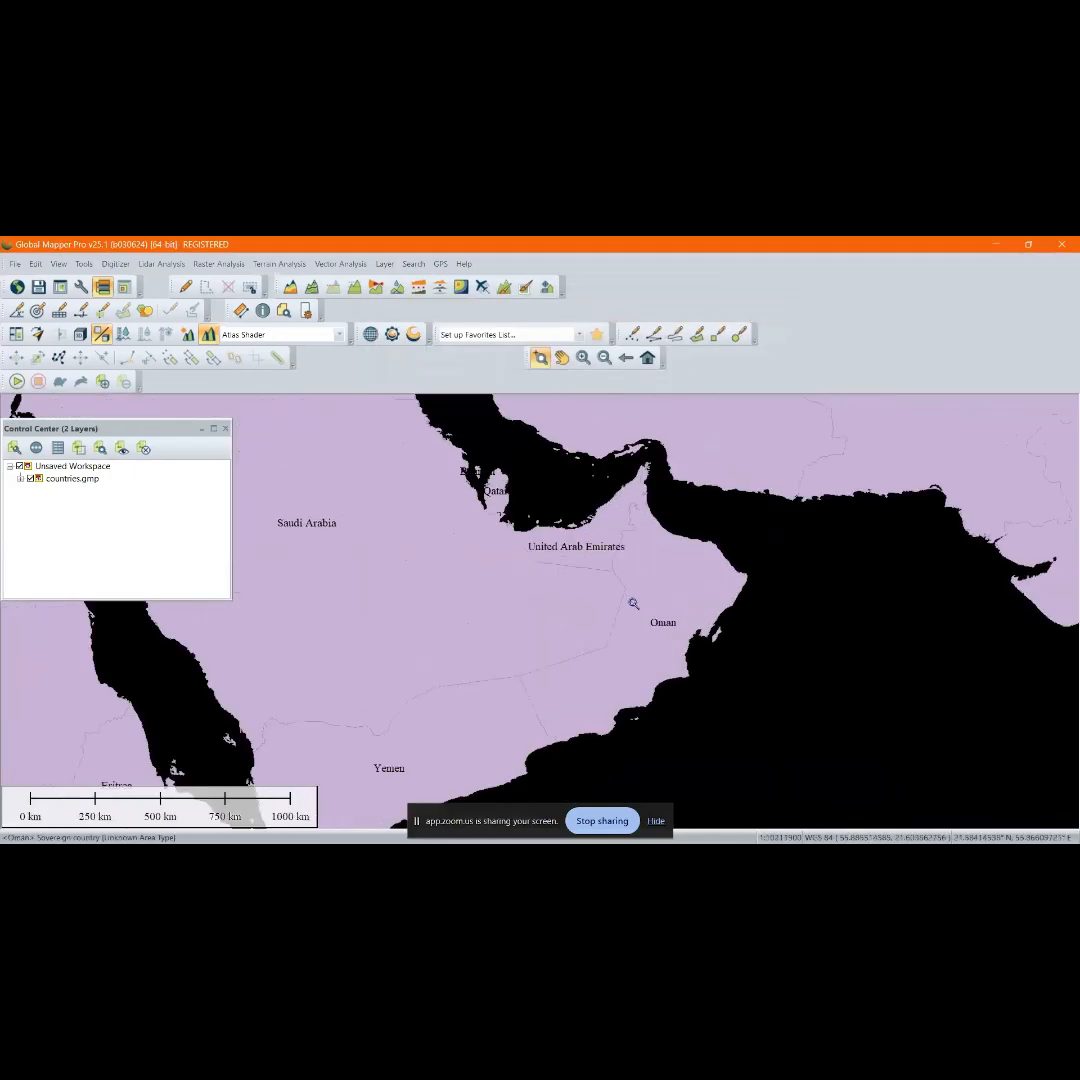
scroll(505, 617, down, 3)
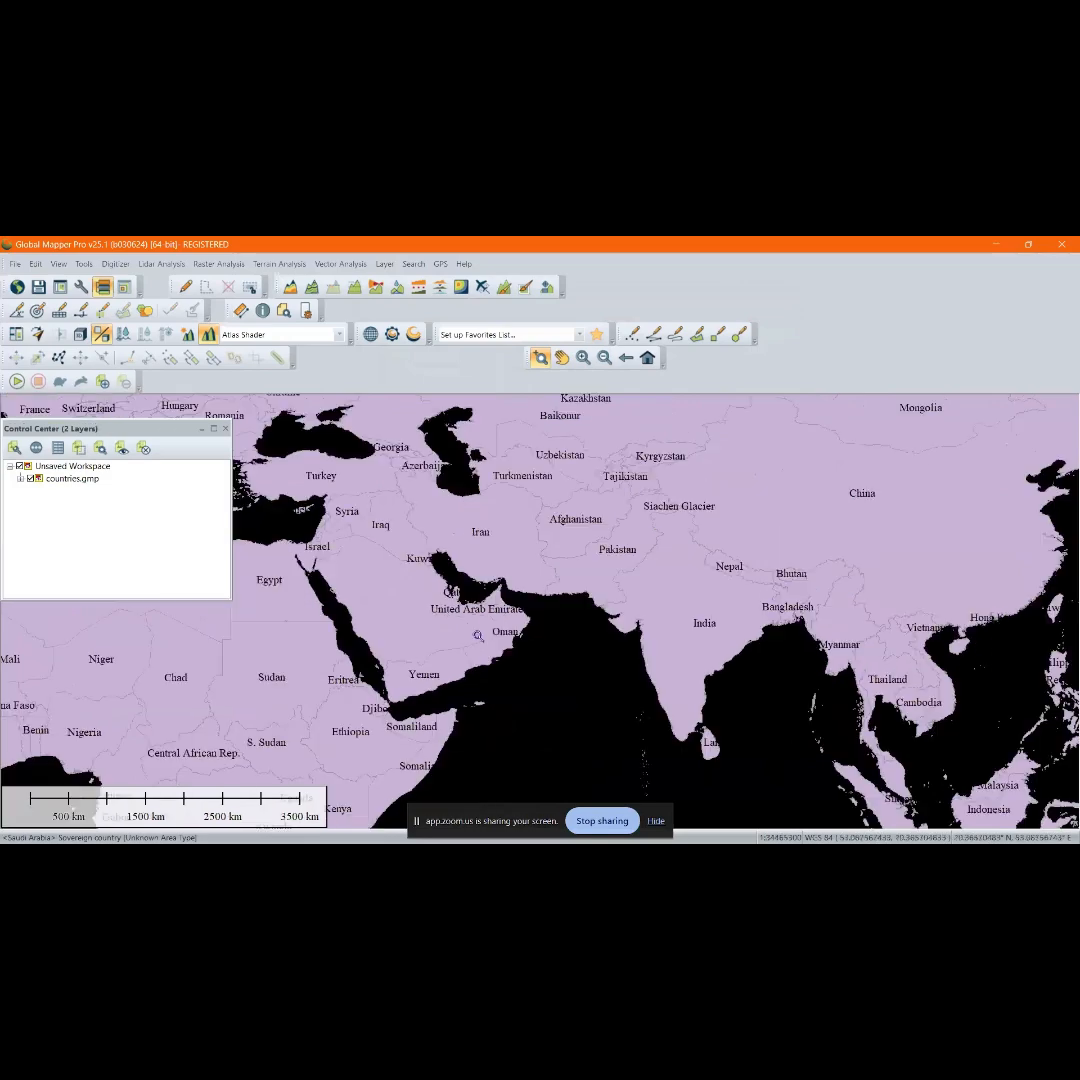
scroll(441, 523, down, 2)
scroll(436, 645, up, 5)
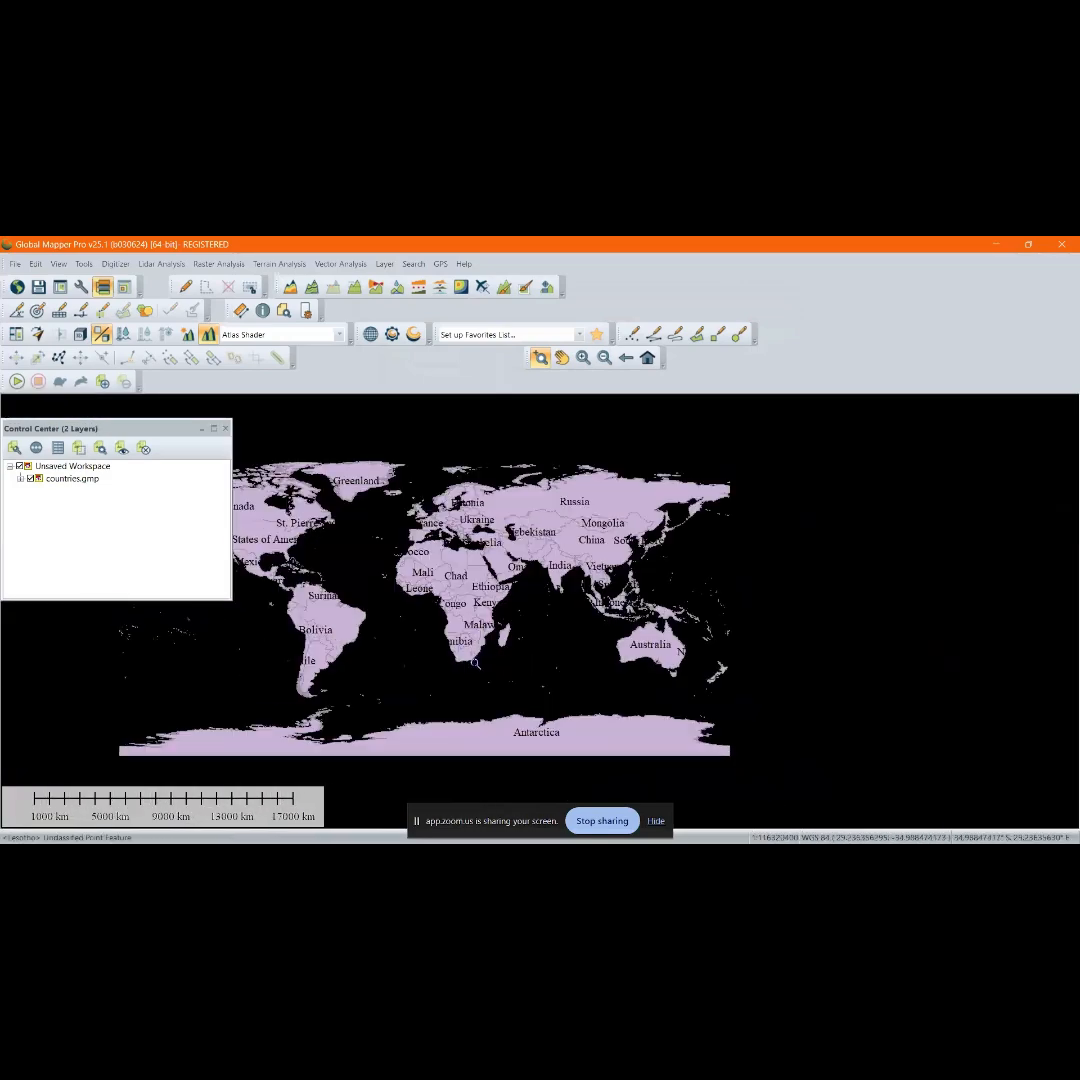
scroll(436, 645, up, 3)
drag(416, 544, 745, 711)
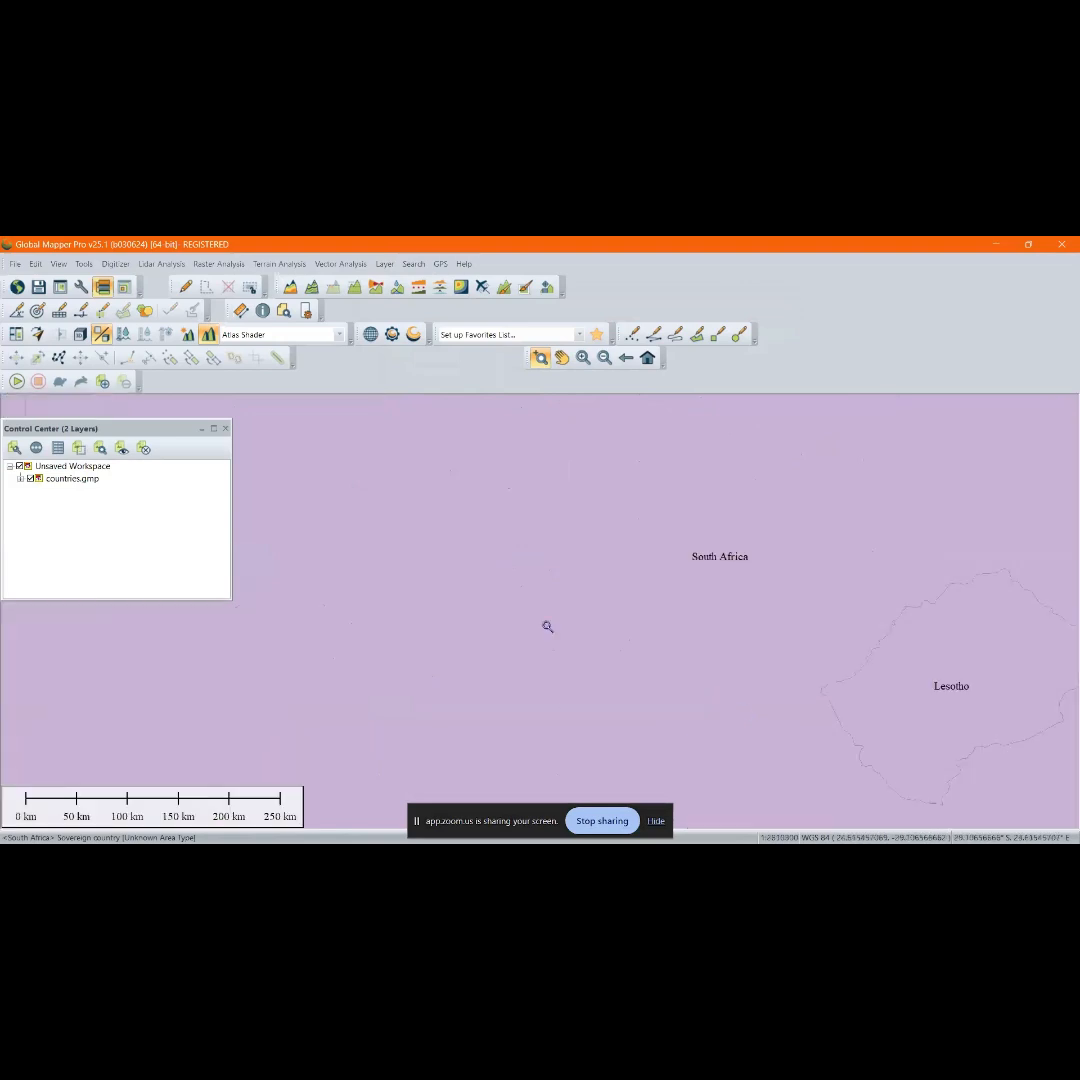
scroll(558, 629, down, 2)
scroll(558, 629, down, 3)
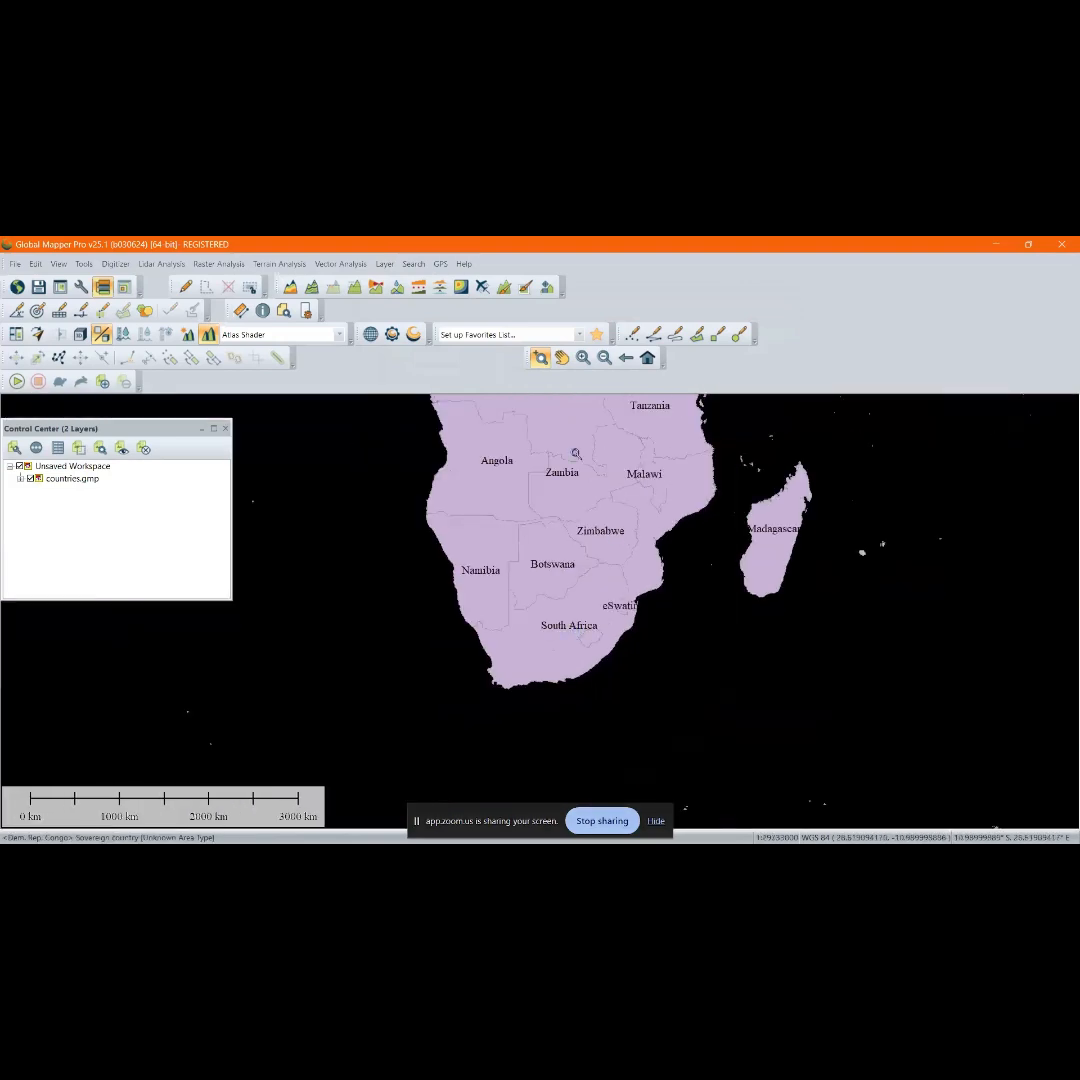
scroll(572, 449, up, 2)
scroll(540, 569, down, 3)
scroll(549, 511, up, 1)
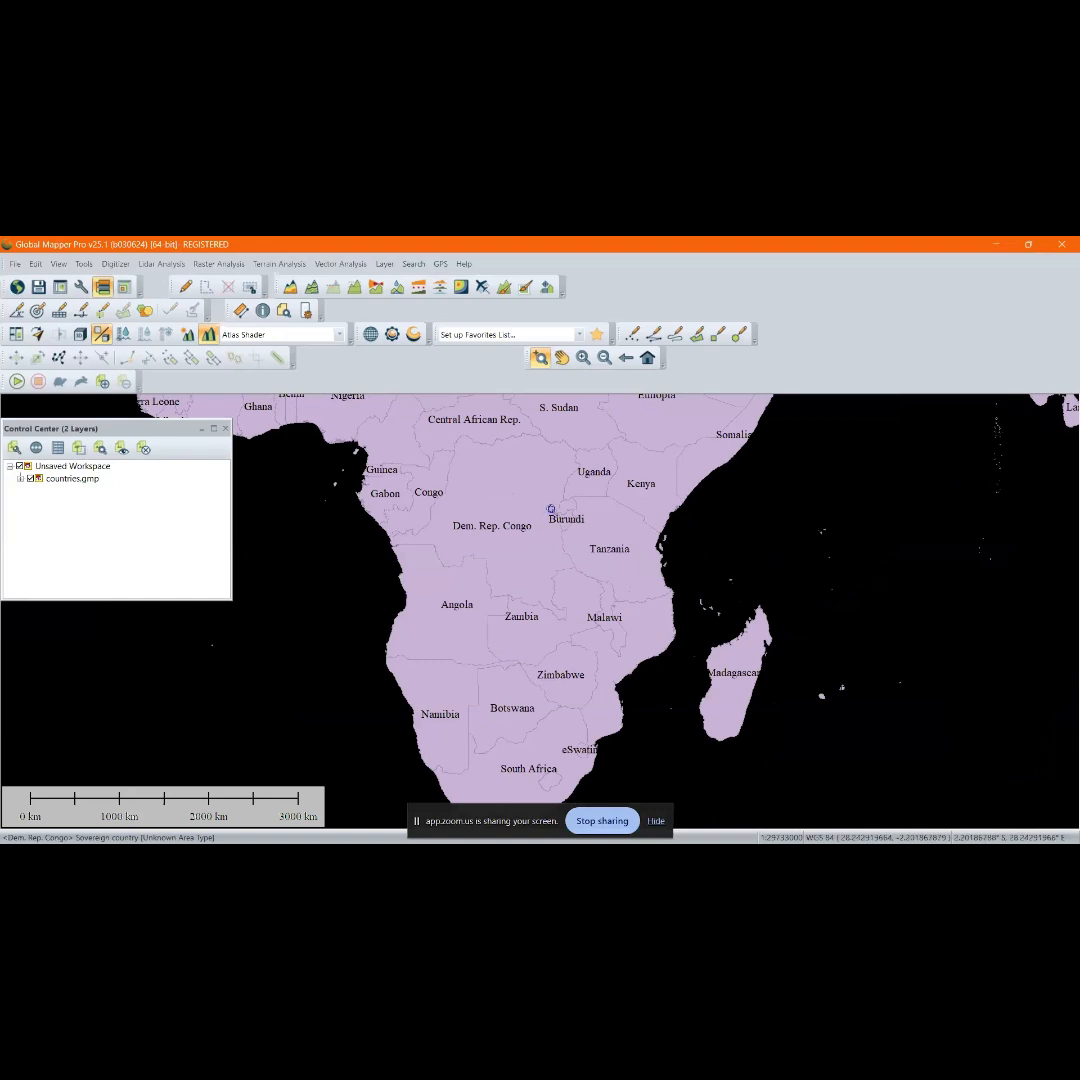
scroll(547, 635, down, 3)
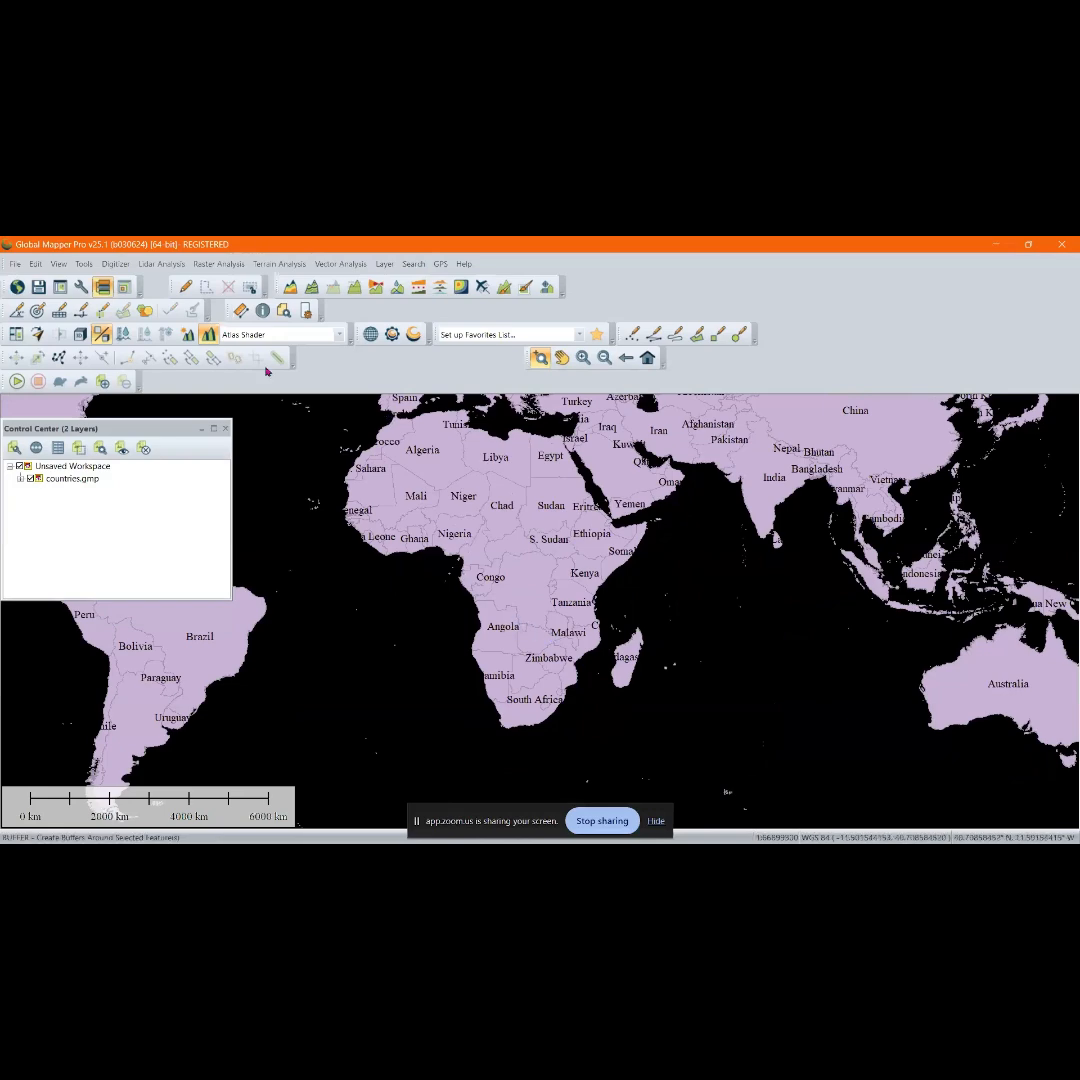
Reopen the Configuration dialog and review the General, Measure/Units, Projection and Default projection settings
click(84, 292)
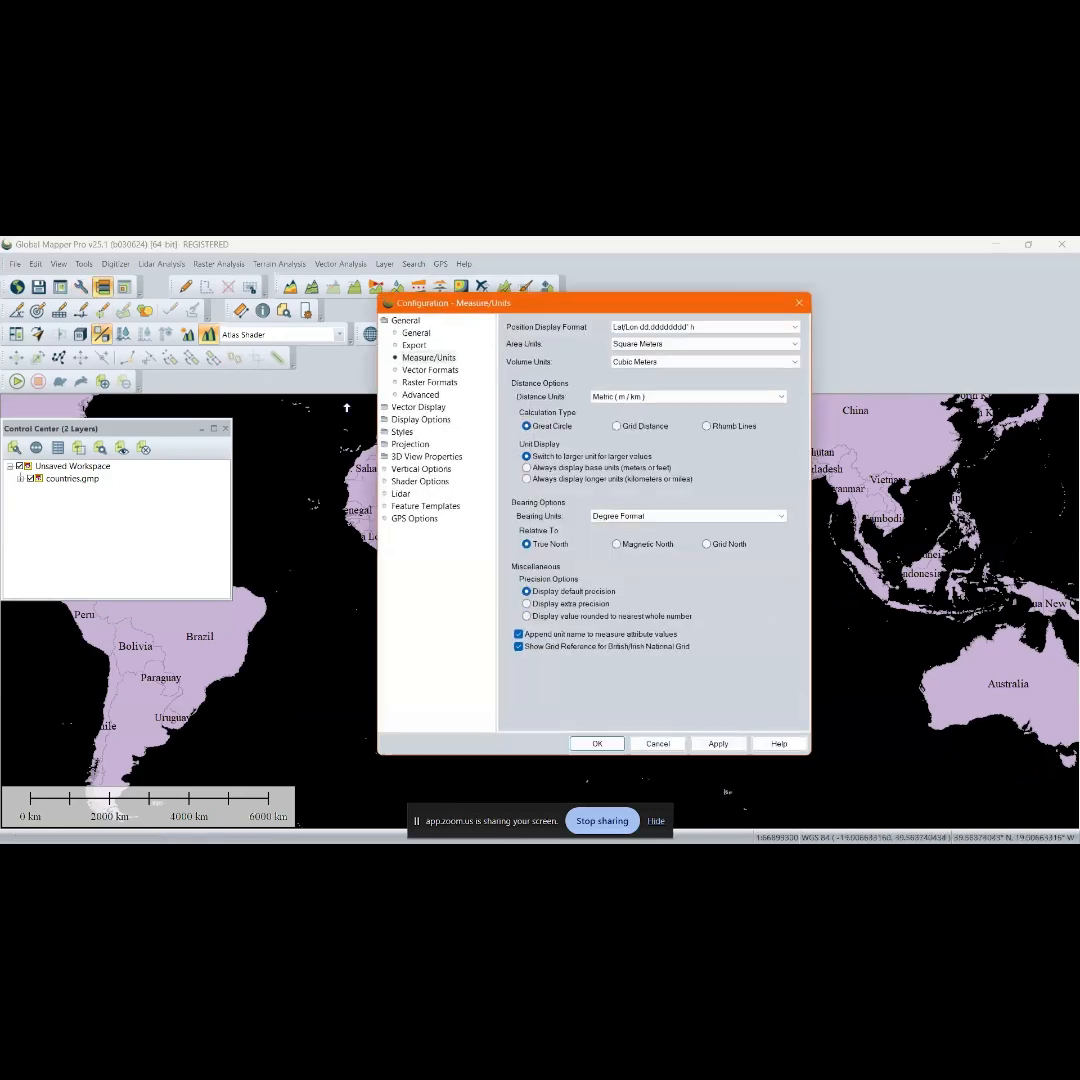
click(386, 322)
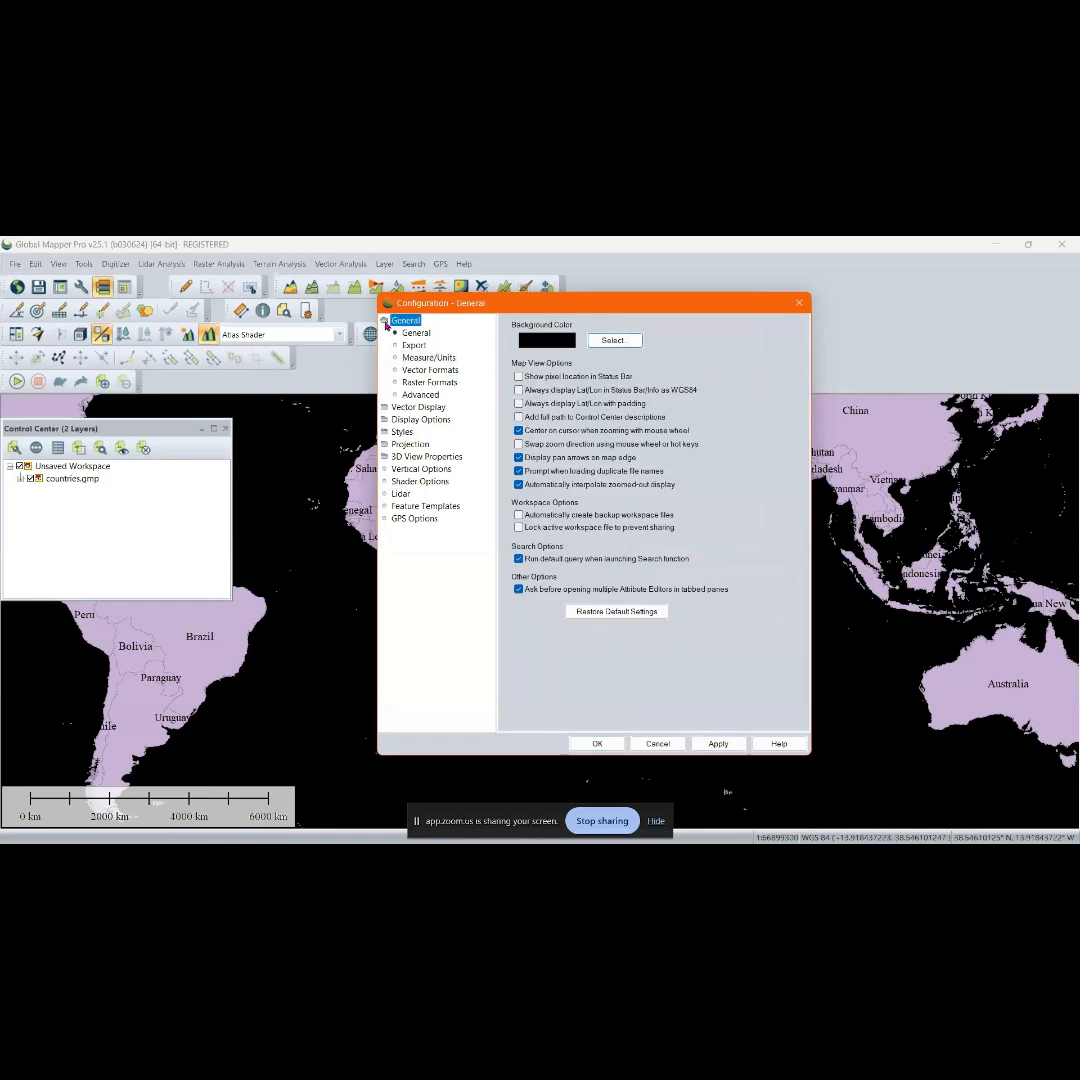
click(422, 358)
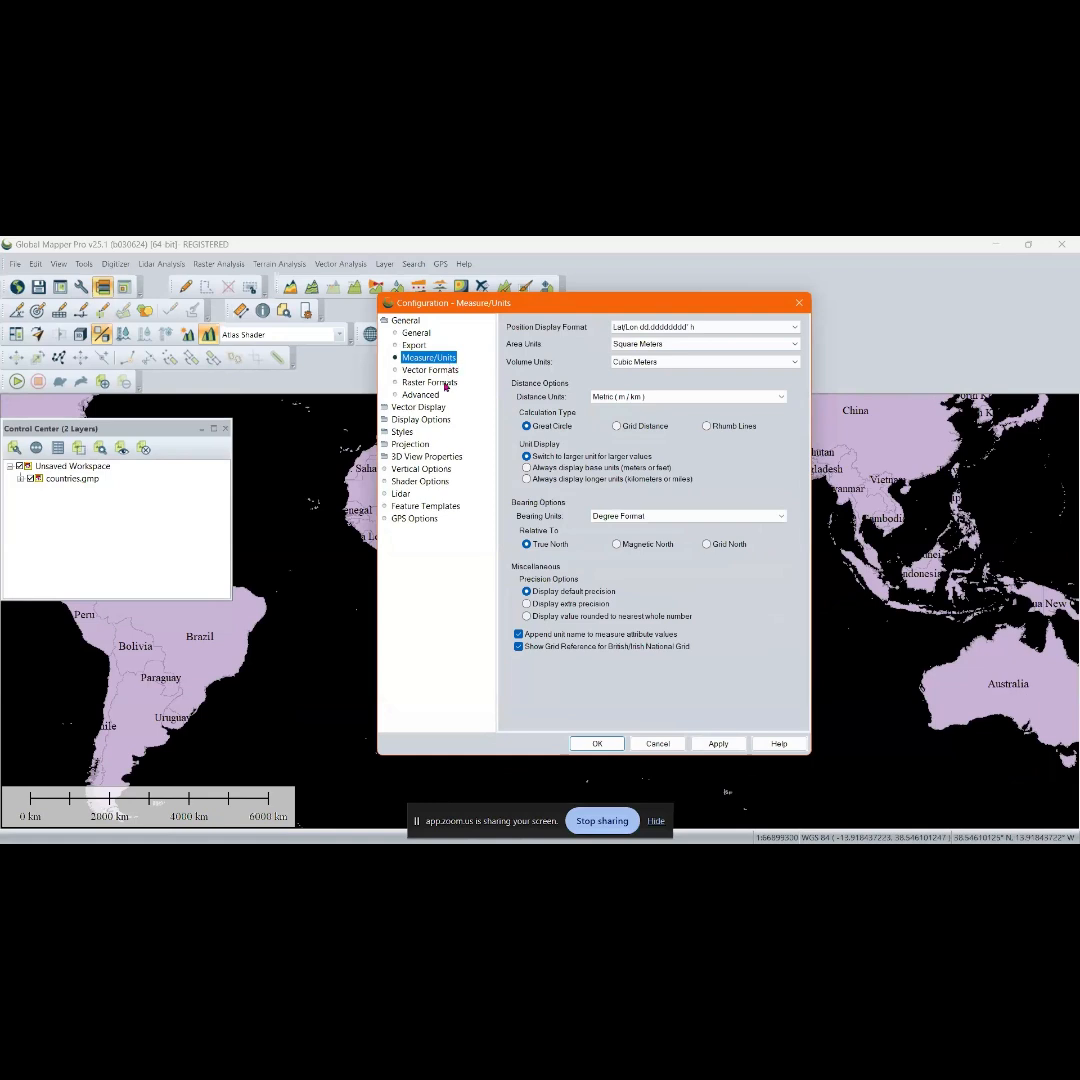
click(418, 443)
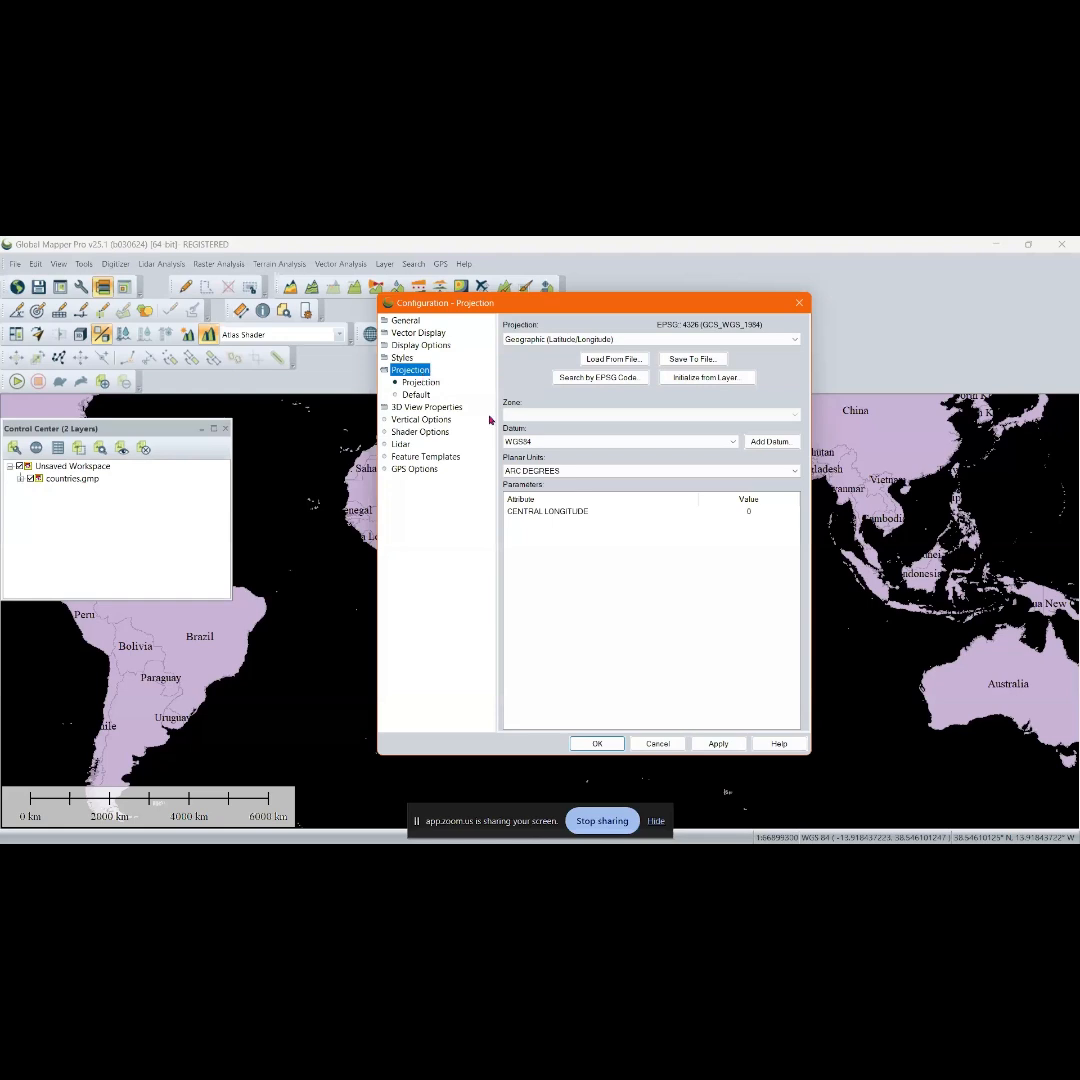
click(428, 384)
click(420, 394)
click(429, 382)
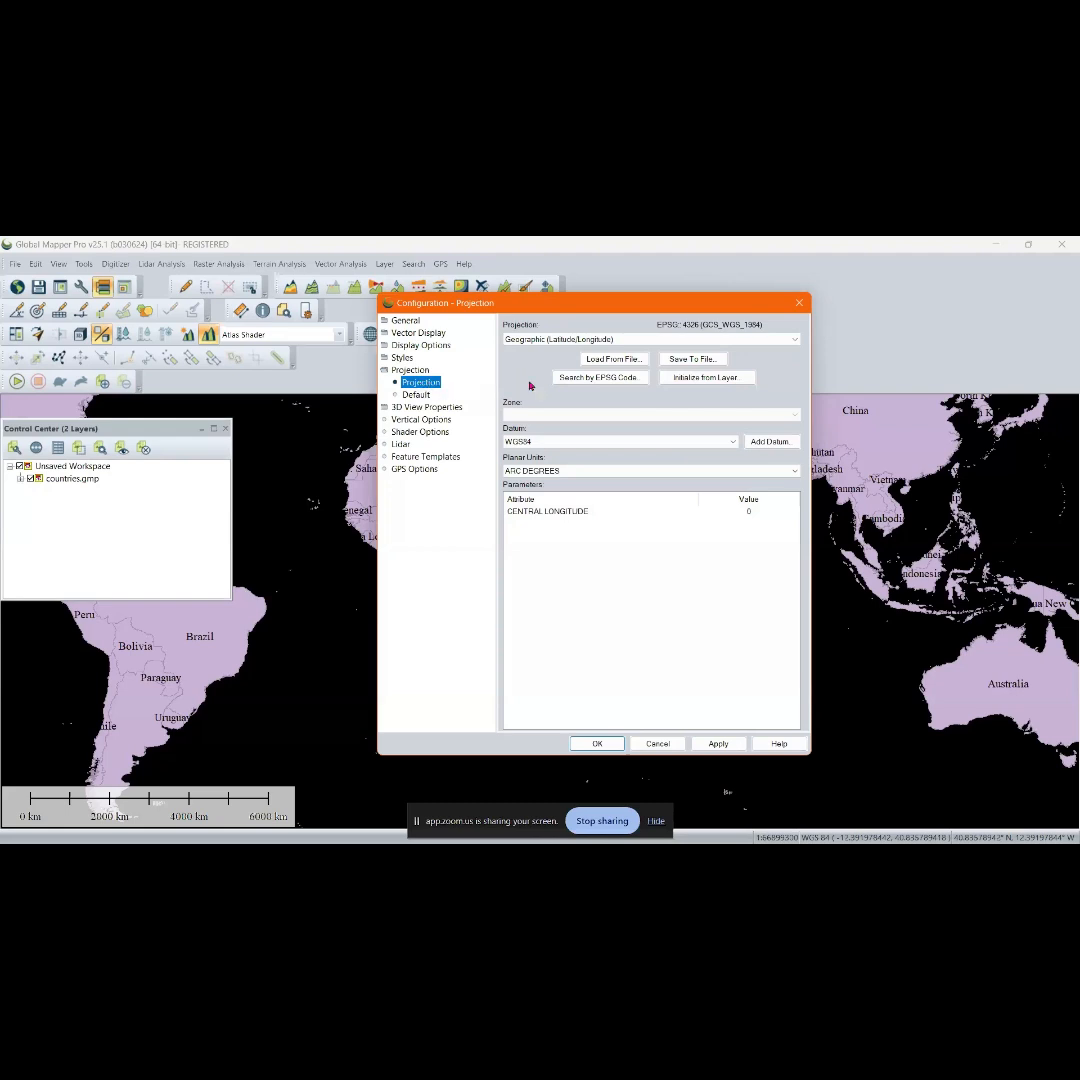
Change the map projection from the list of available projections to UTM
click(641, 340)
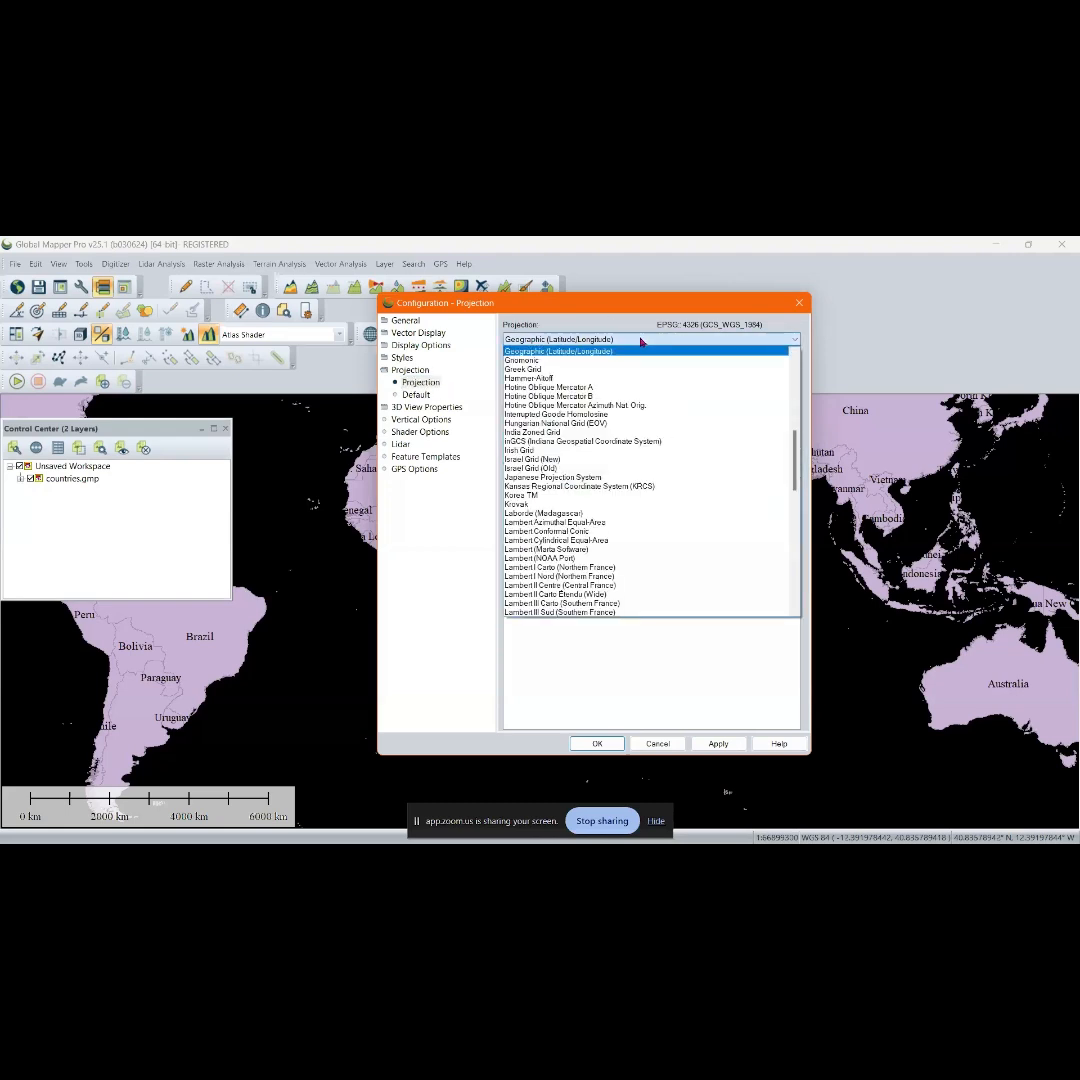
click(411, 385)
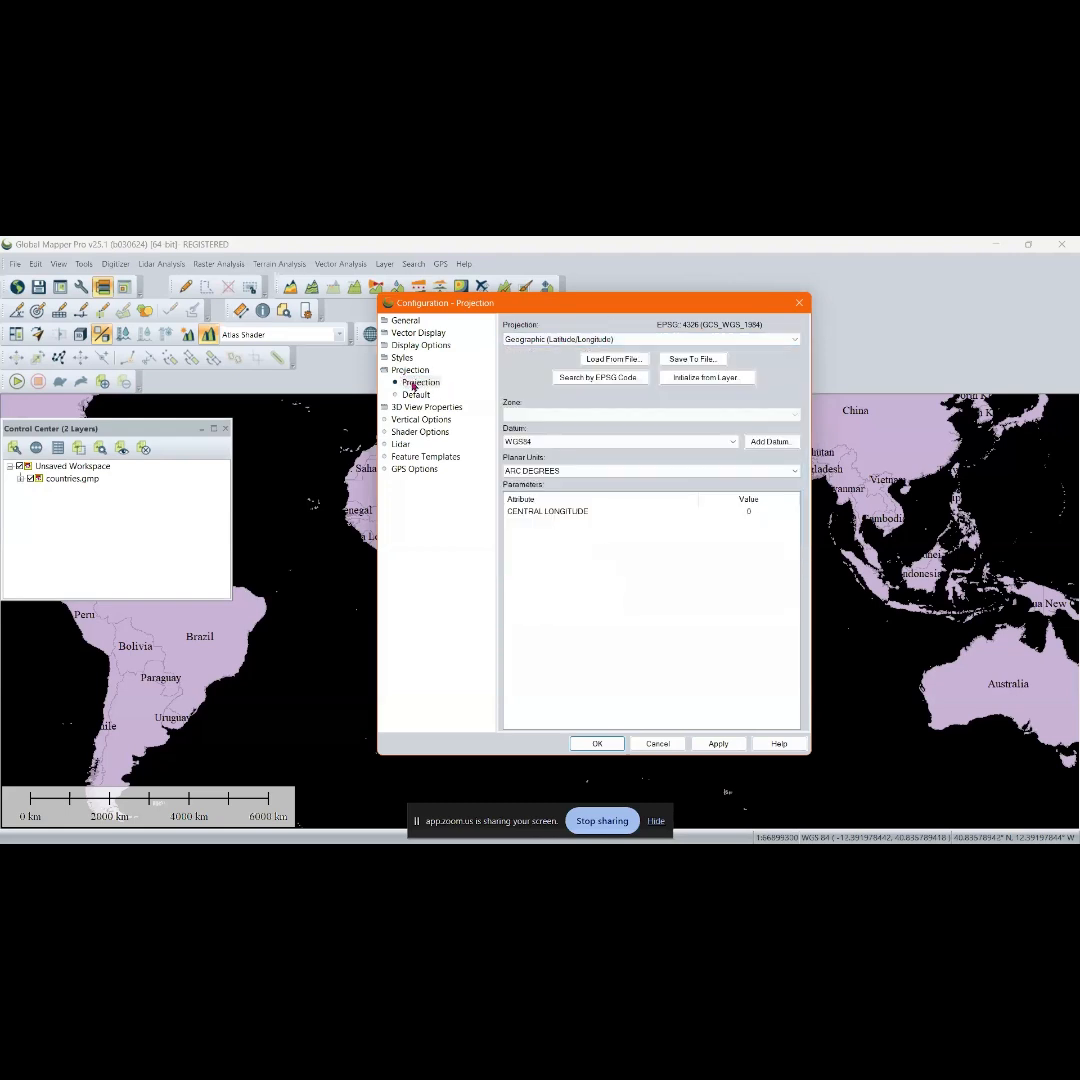
click(411, 385)
click(648, 341)
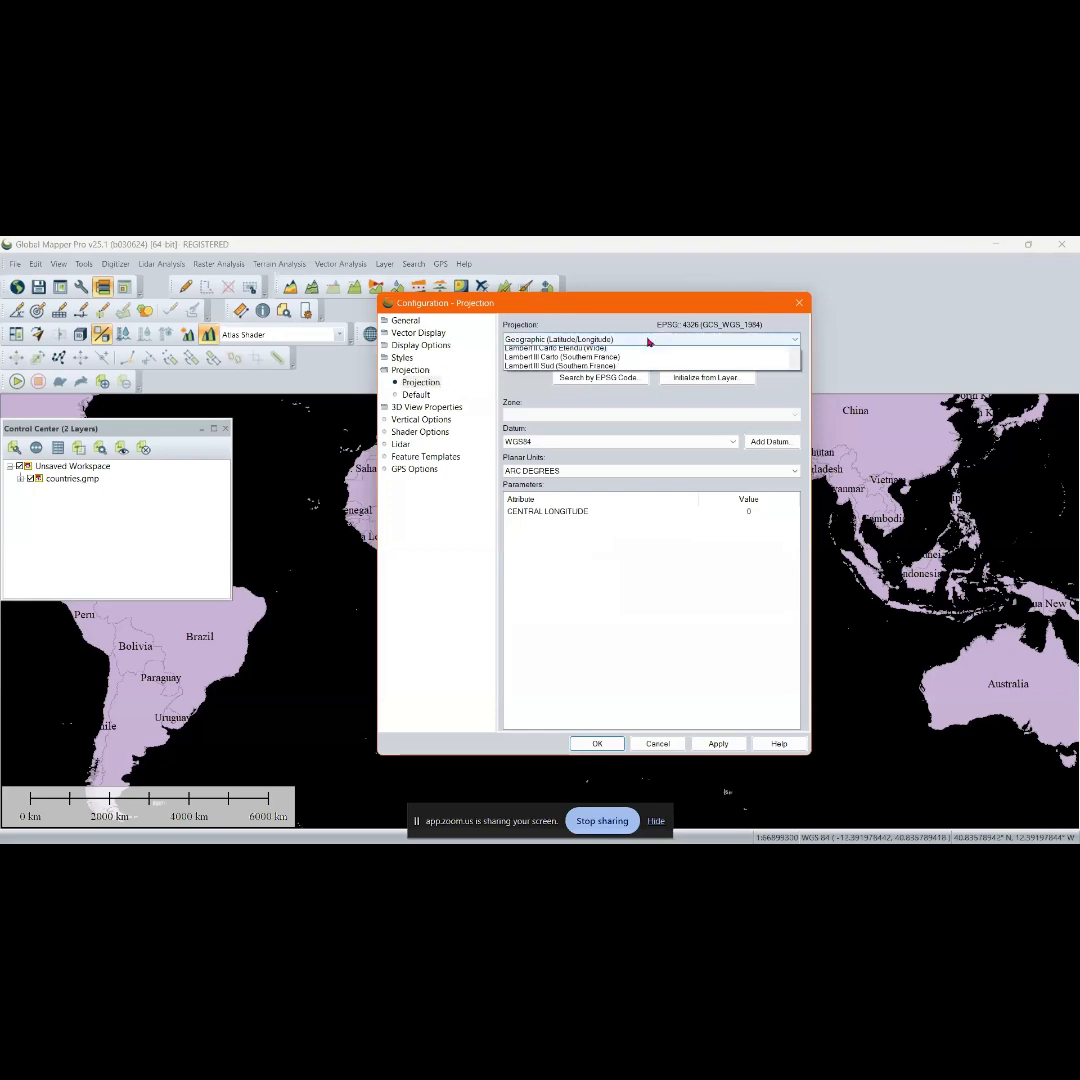
scroll(632, 429, down, 3)
scroll(632, 429, down, 5)
scroll(642, 445, down, 8)
scroll(642, 453, down, 3)
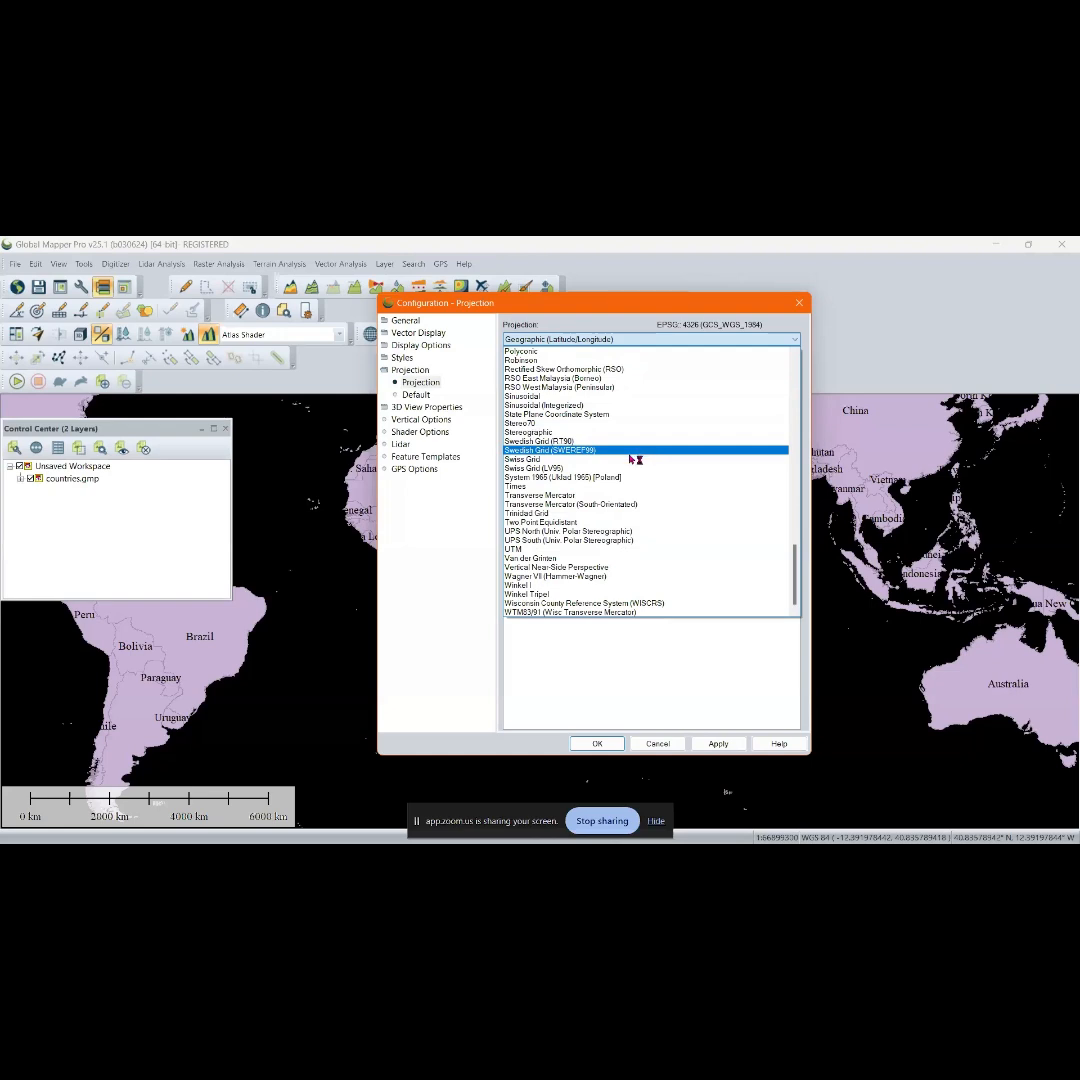
click(562, 549)
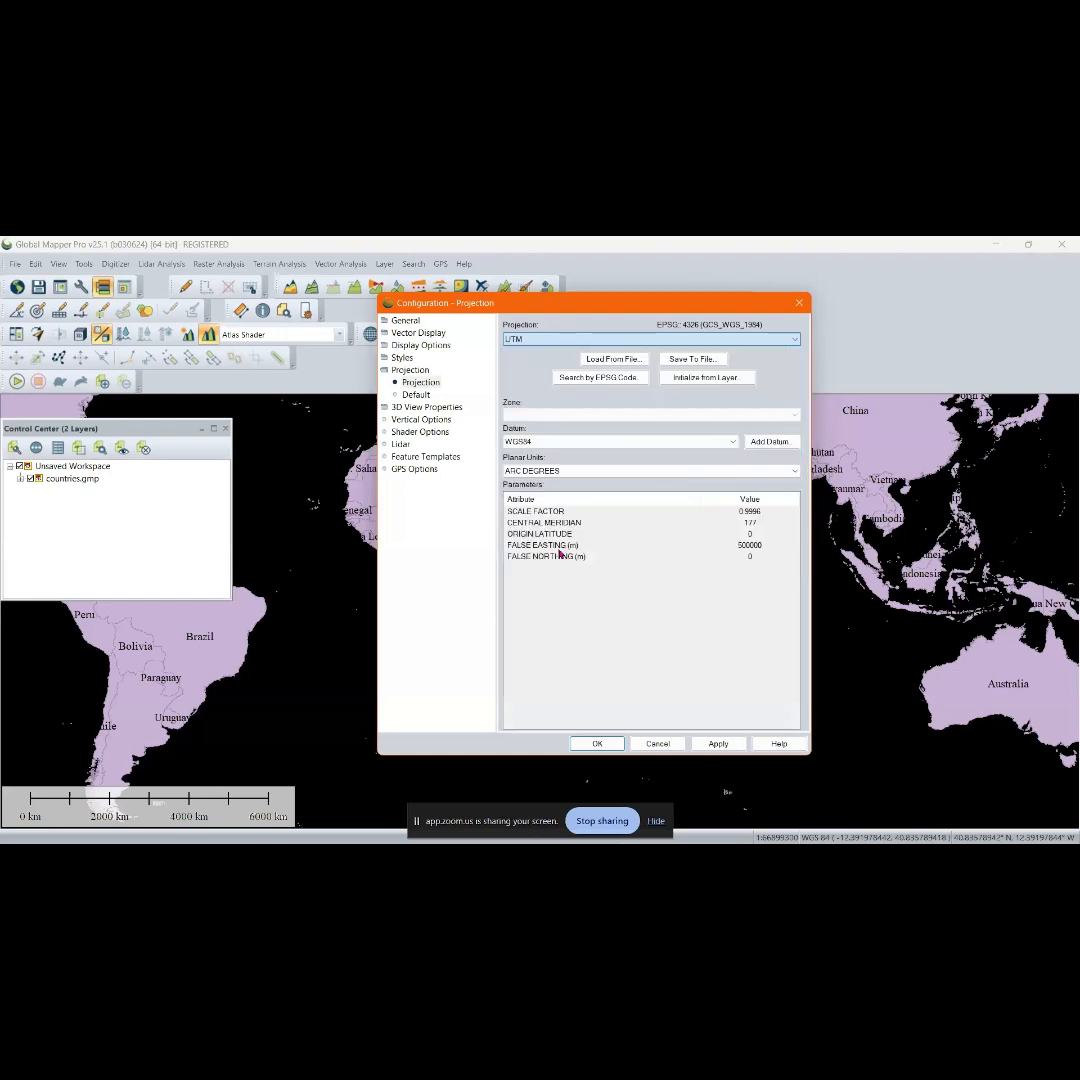
click(566, 342)
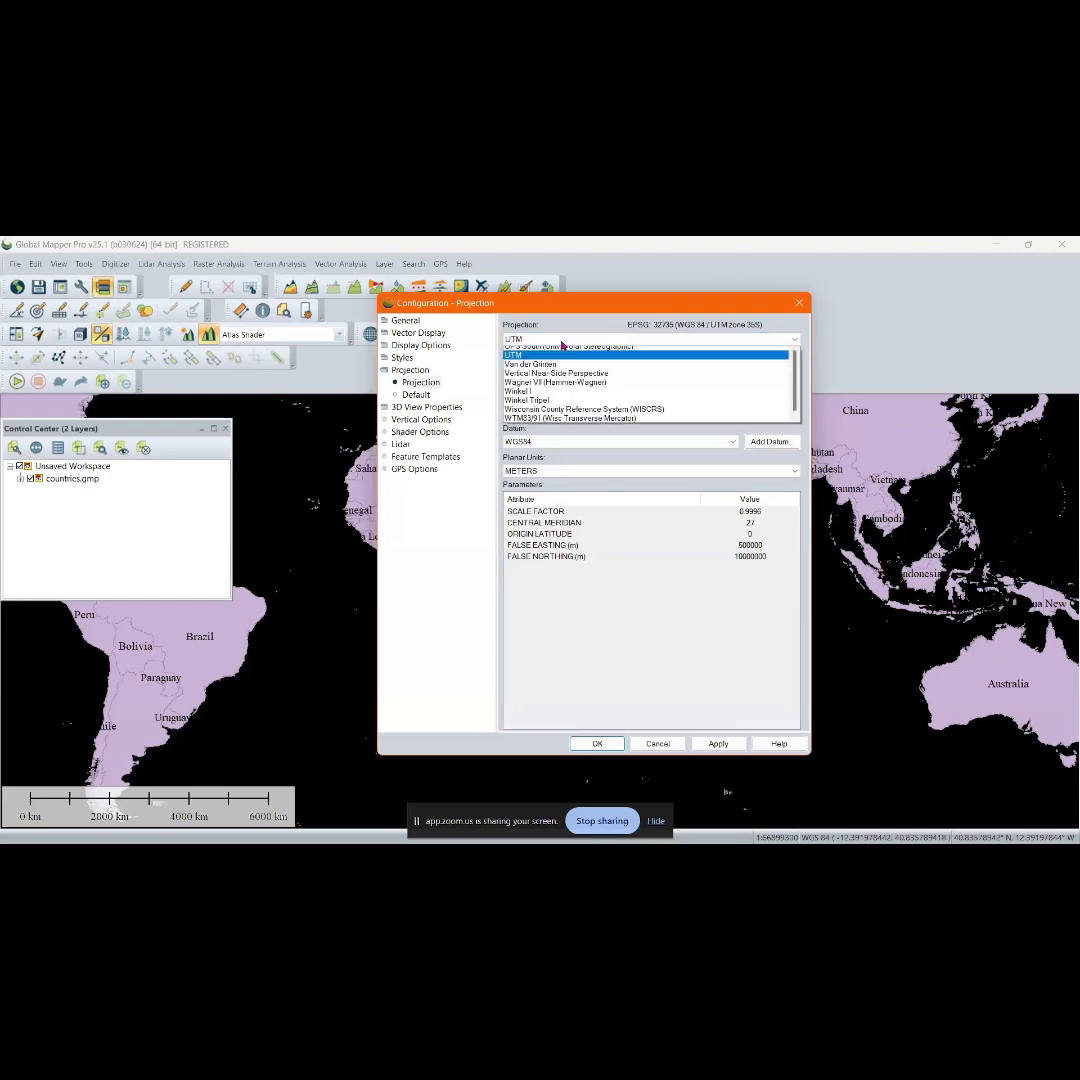
click(543, 549)
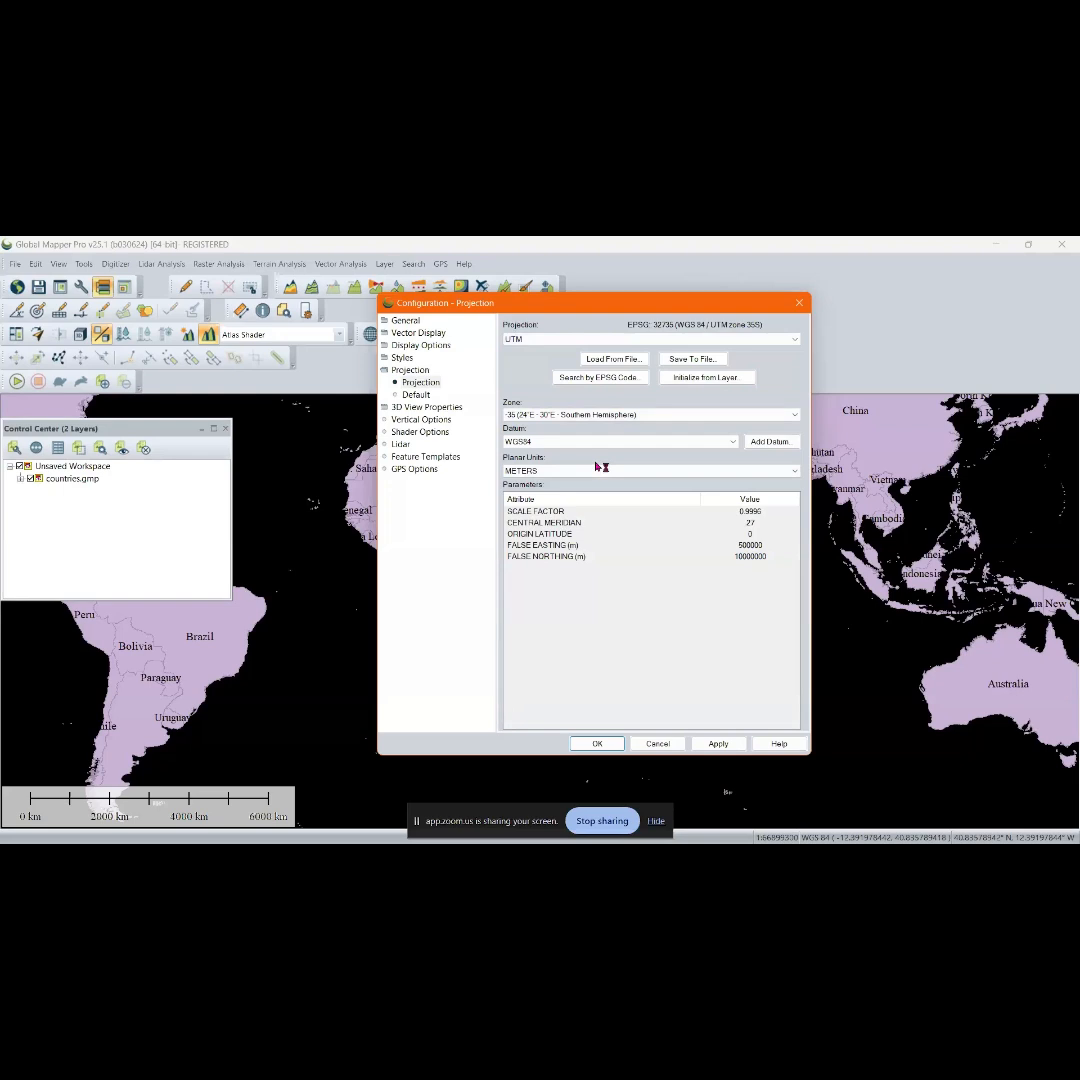
Set the UTM zone to 37 (36°E - 42°E - Northern Hemisphere)
click(680, 416)
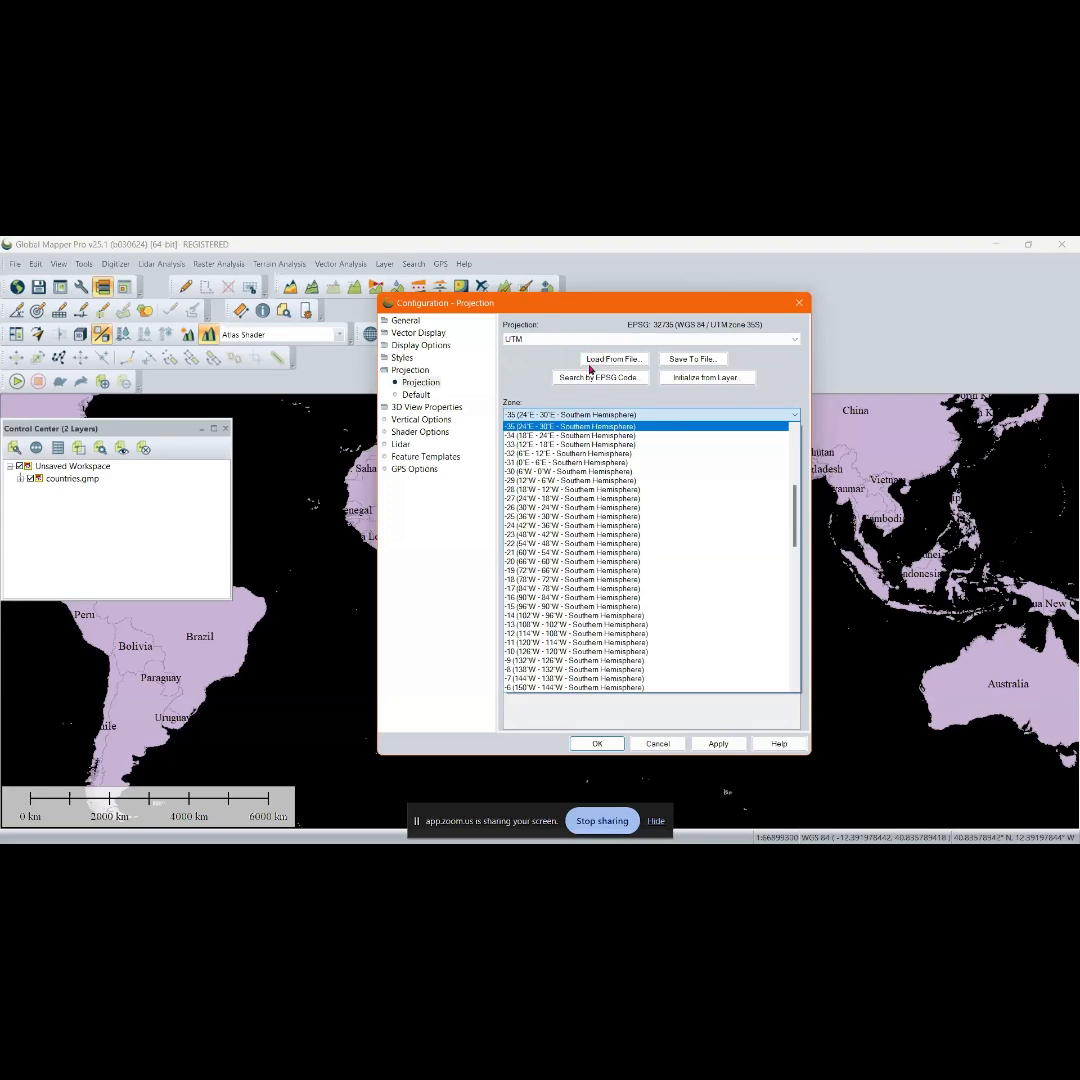
scroll(586, 436, down, 8)
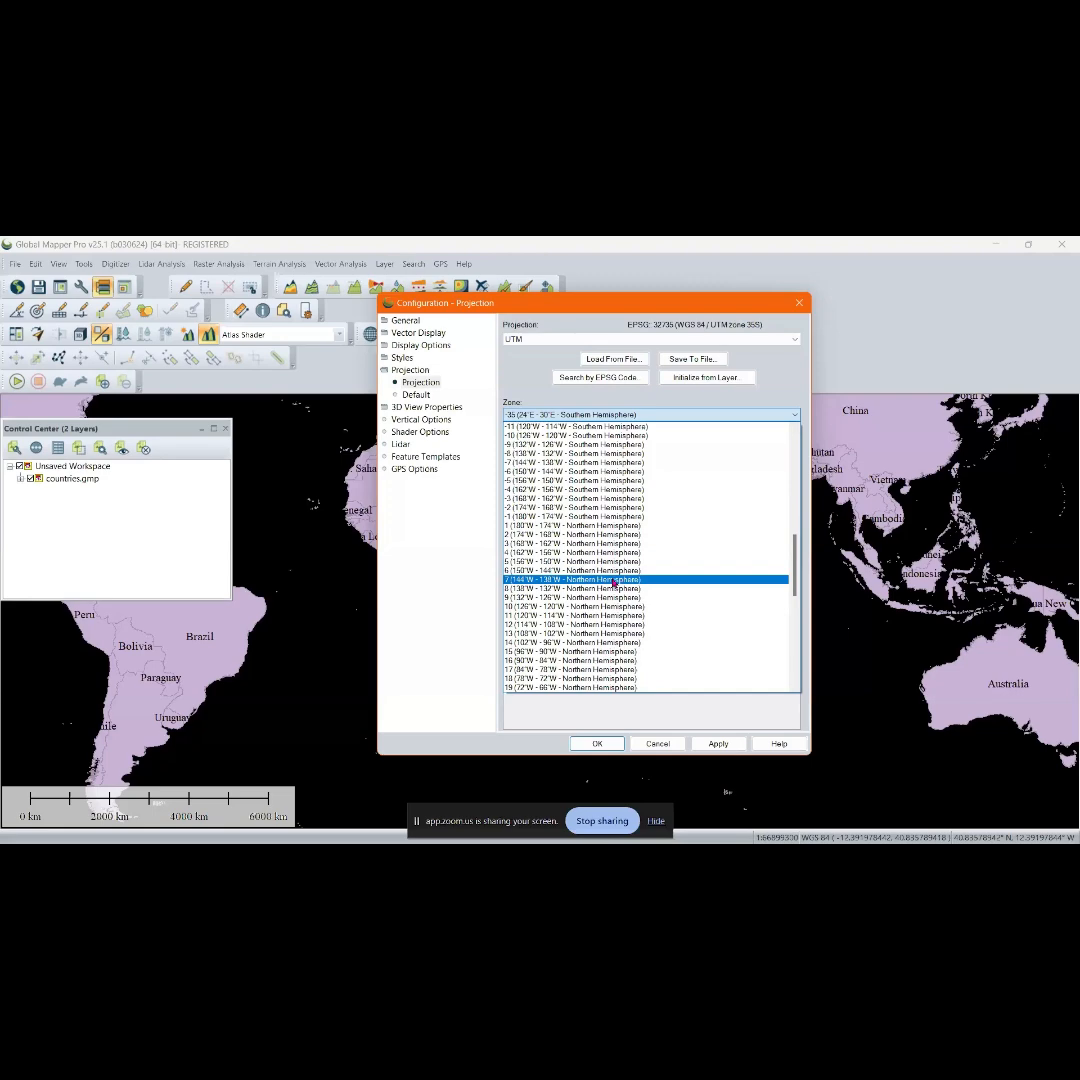
scroll(572, 525, down, 3)
scroll(565, 555, down, 8)
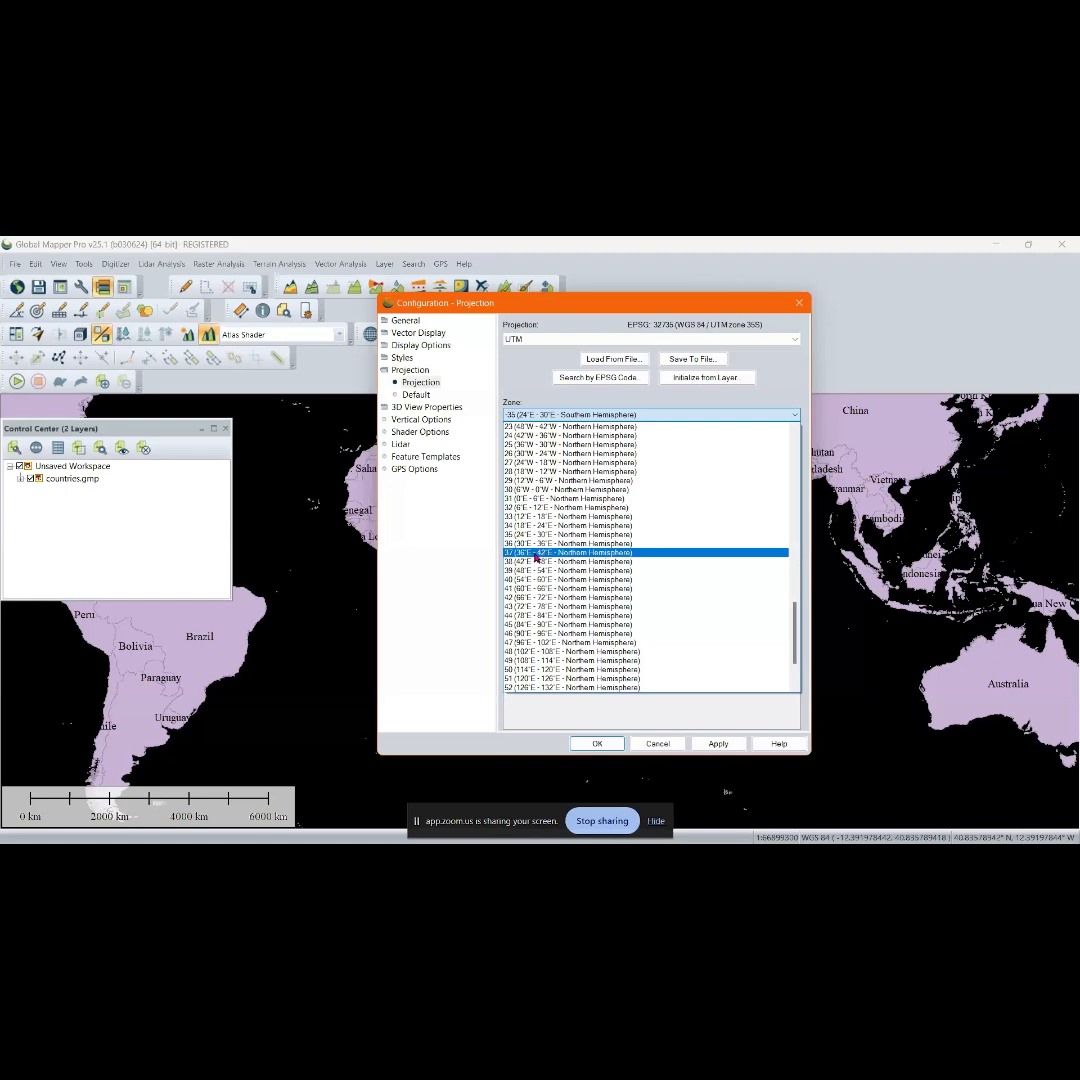
click(537, 556)
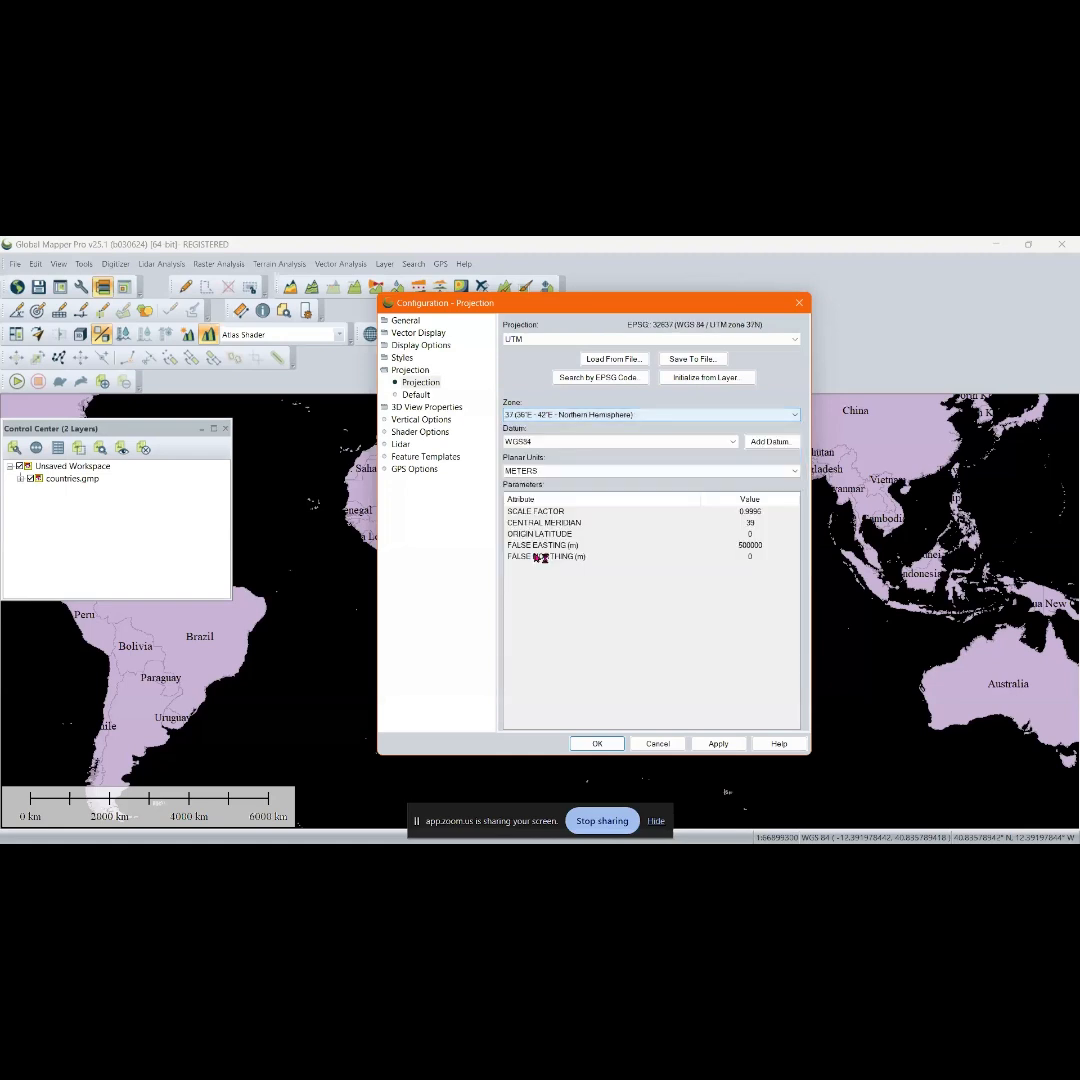
Choose WGS84 as the datum and METERS as the planar units, widening the Configuration dialog
click(644, 443)
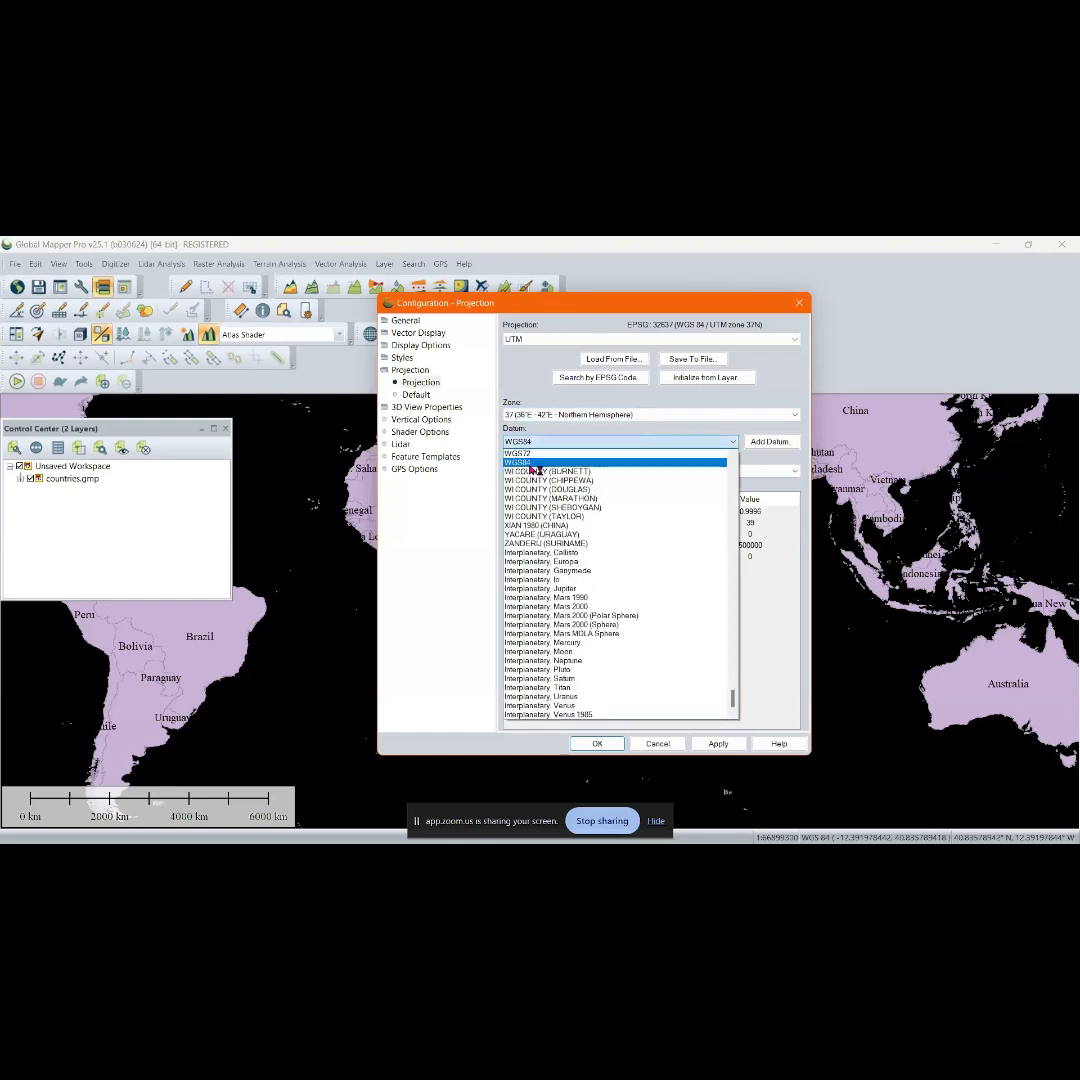
click(529, 464)
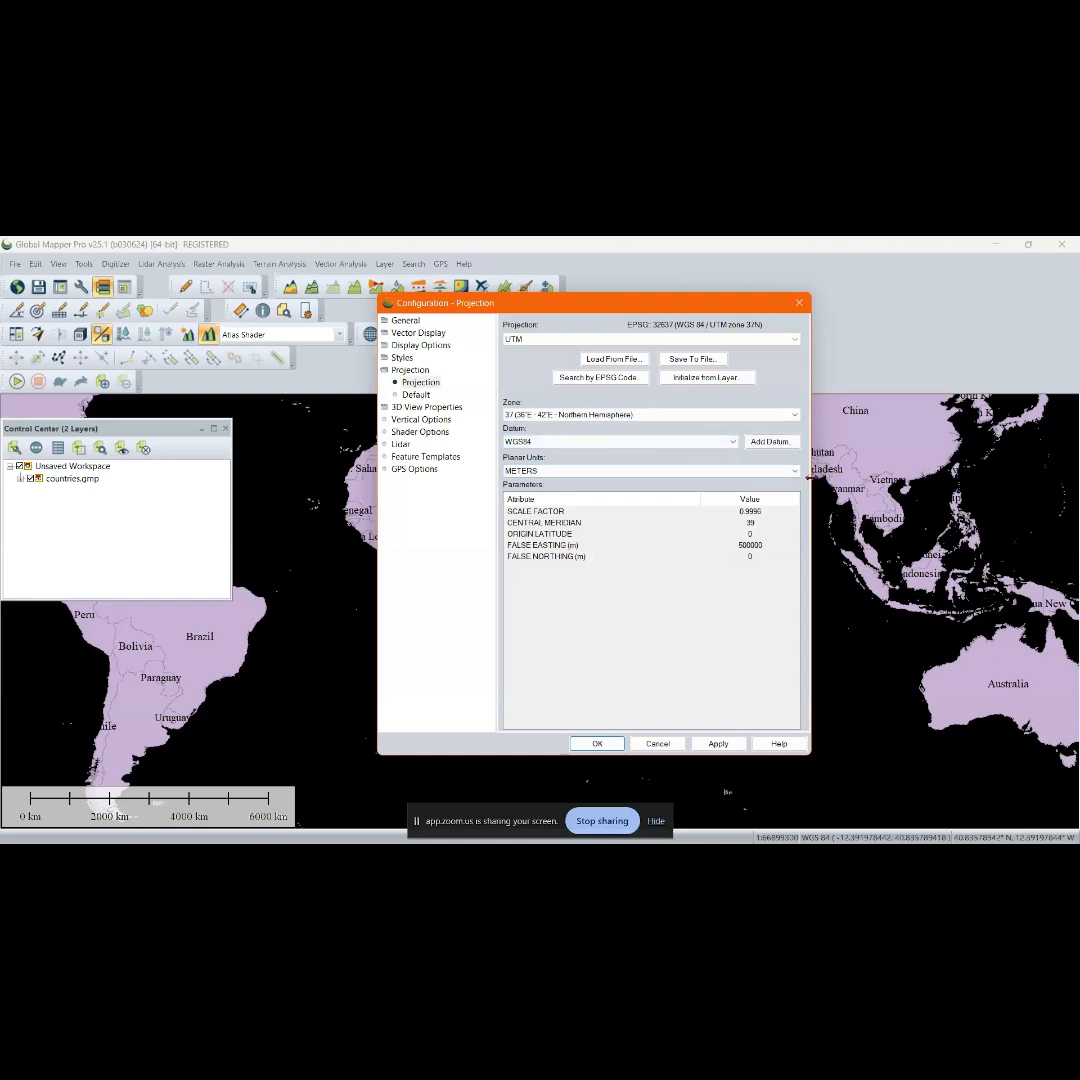
drag(810, 477, 888, 477)
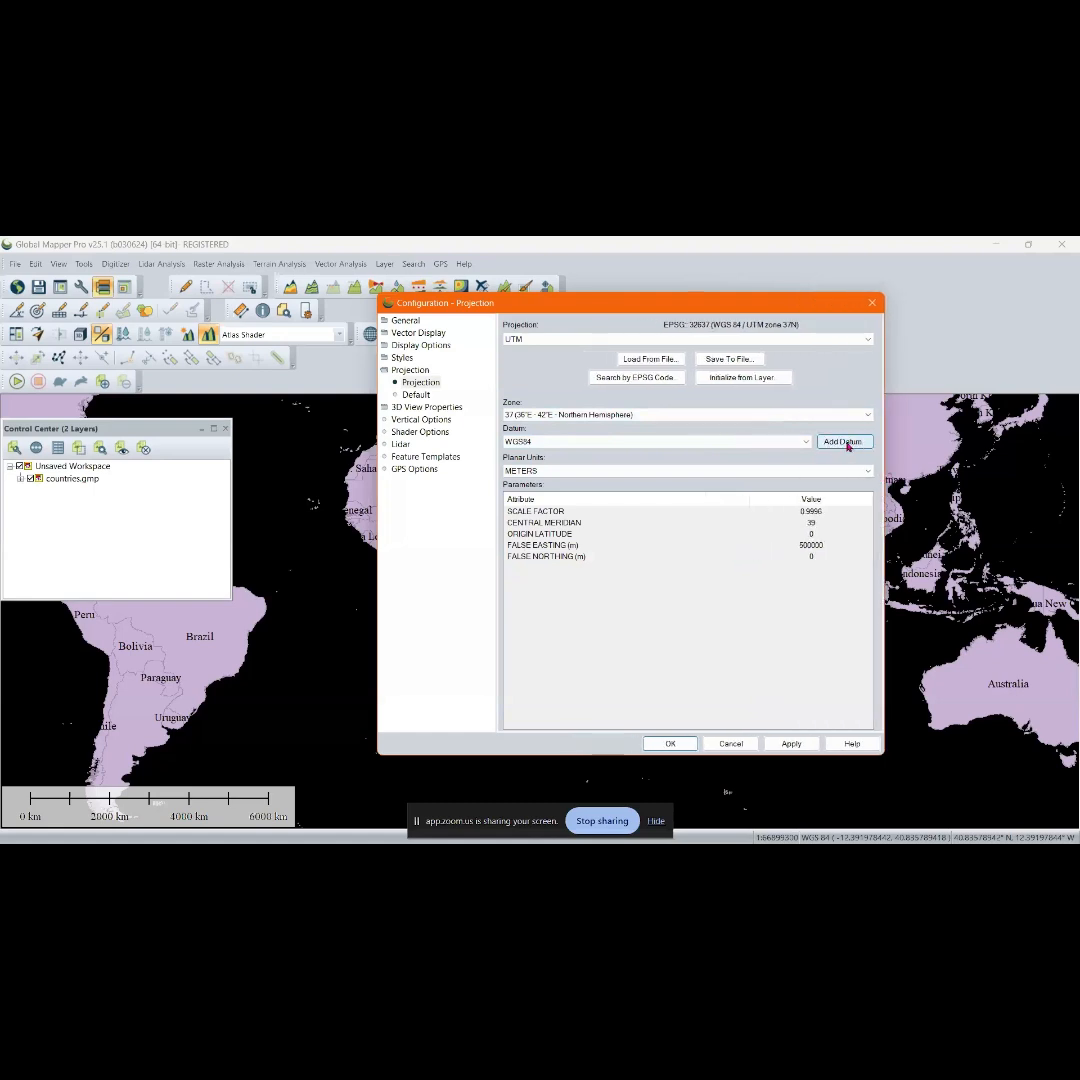
click(677, 471)
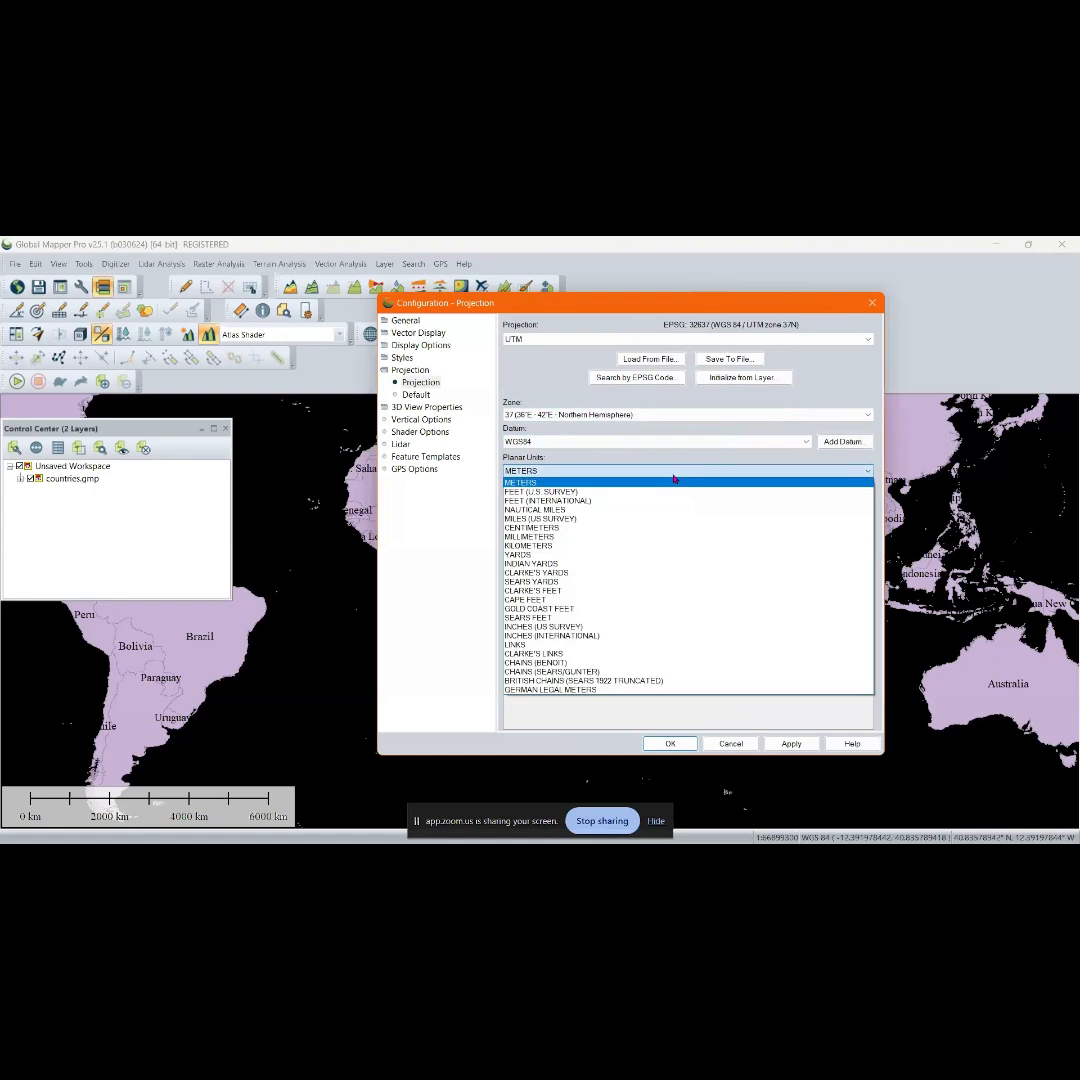
click(552, 483)
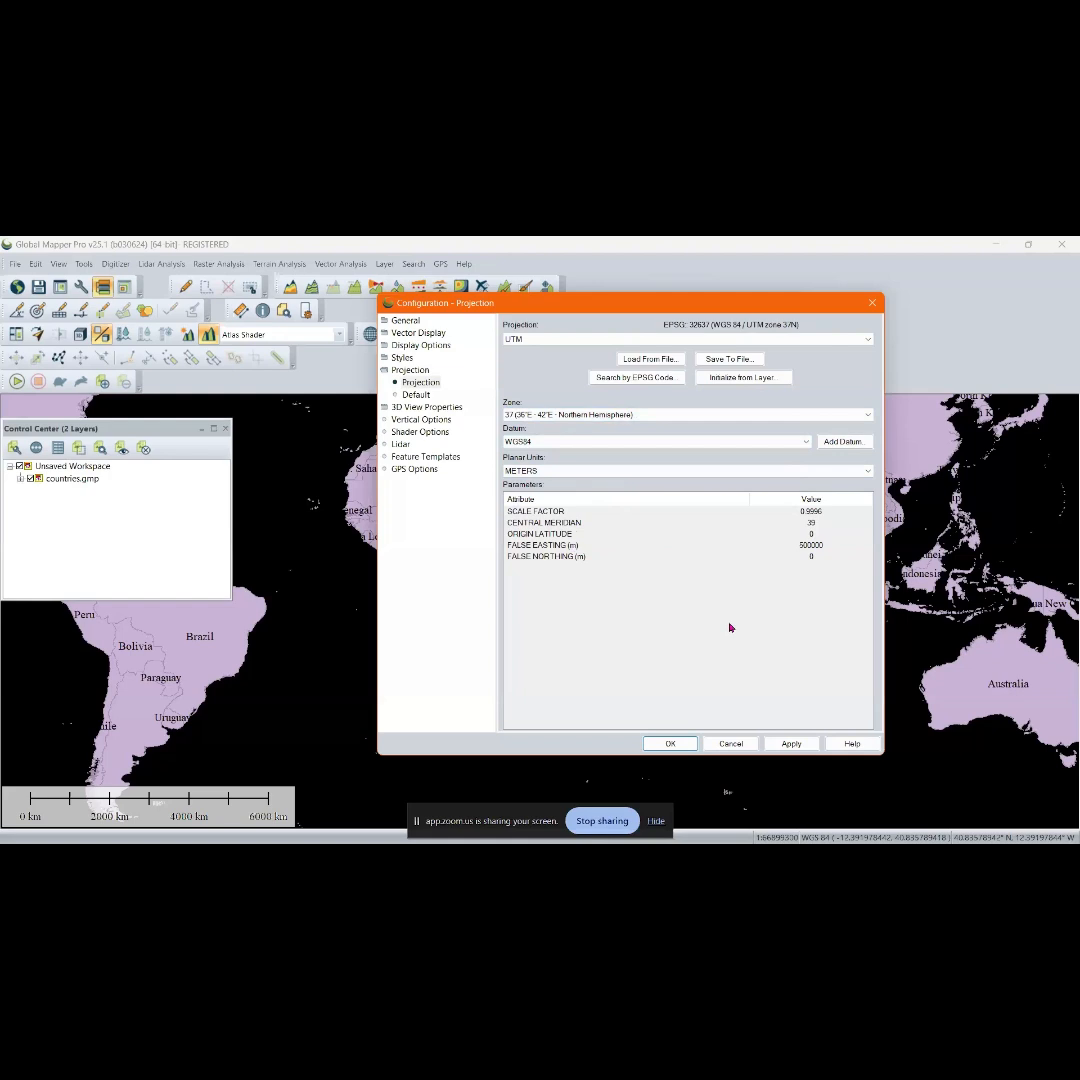
Apply the UTM zone 37 Northern Hemisphere projection with WGS84 datum and meters to the world countries map
click(791, 743)
click(663, 745)
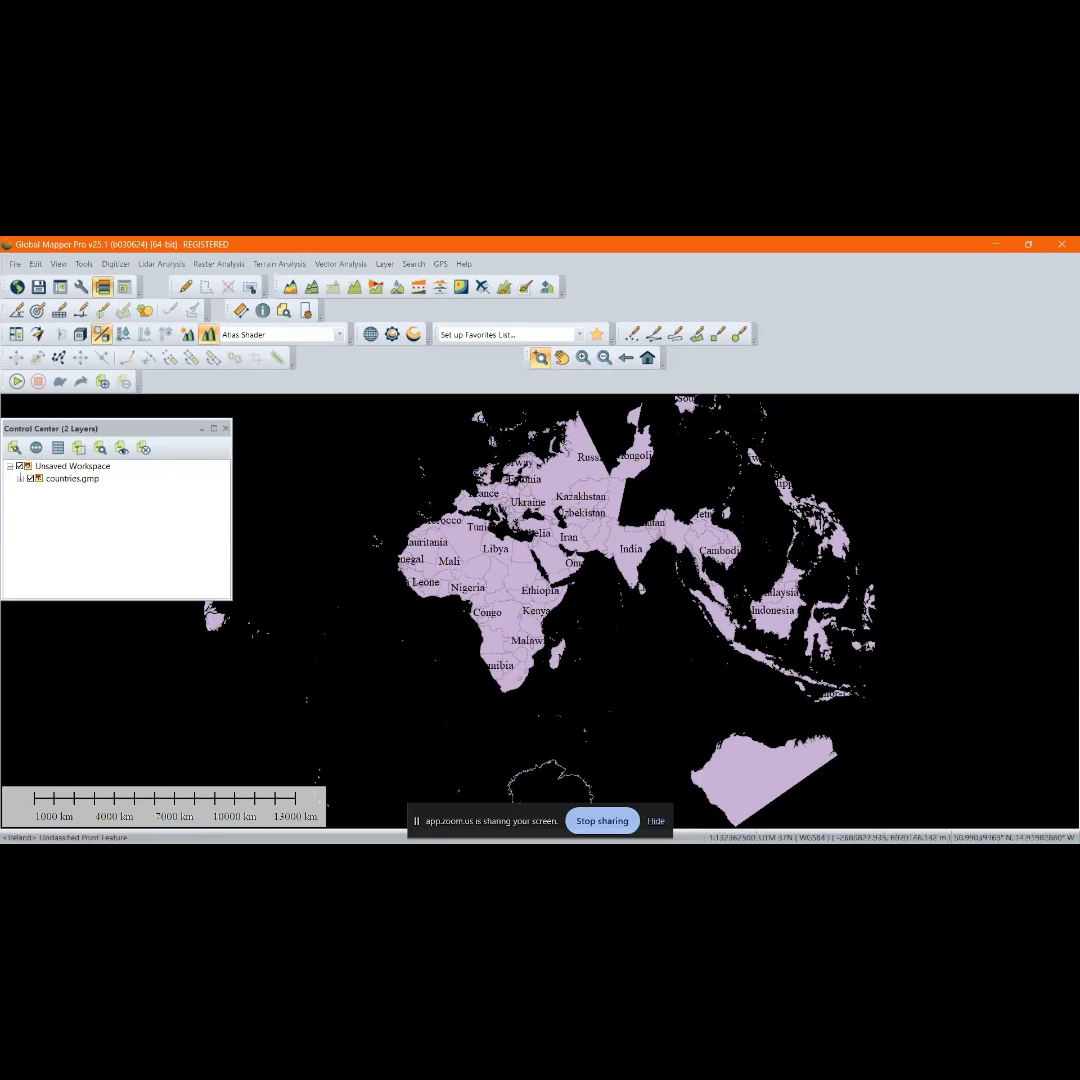
scroll(490, 580, up, 2)
scroll(497, 583, down, 1)
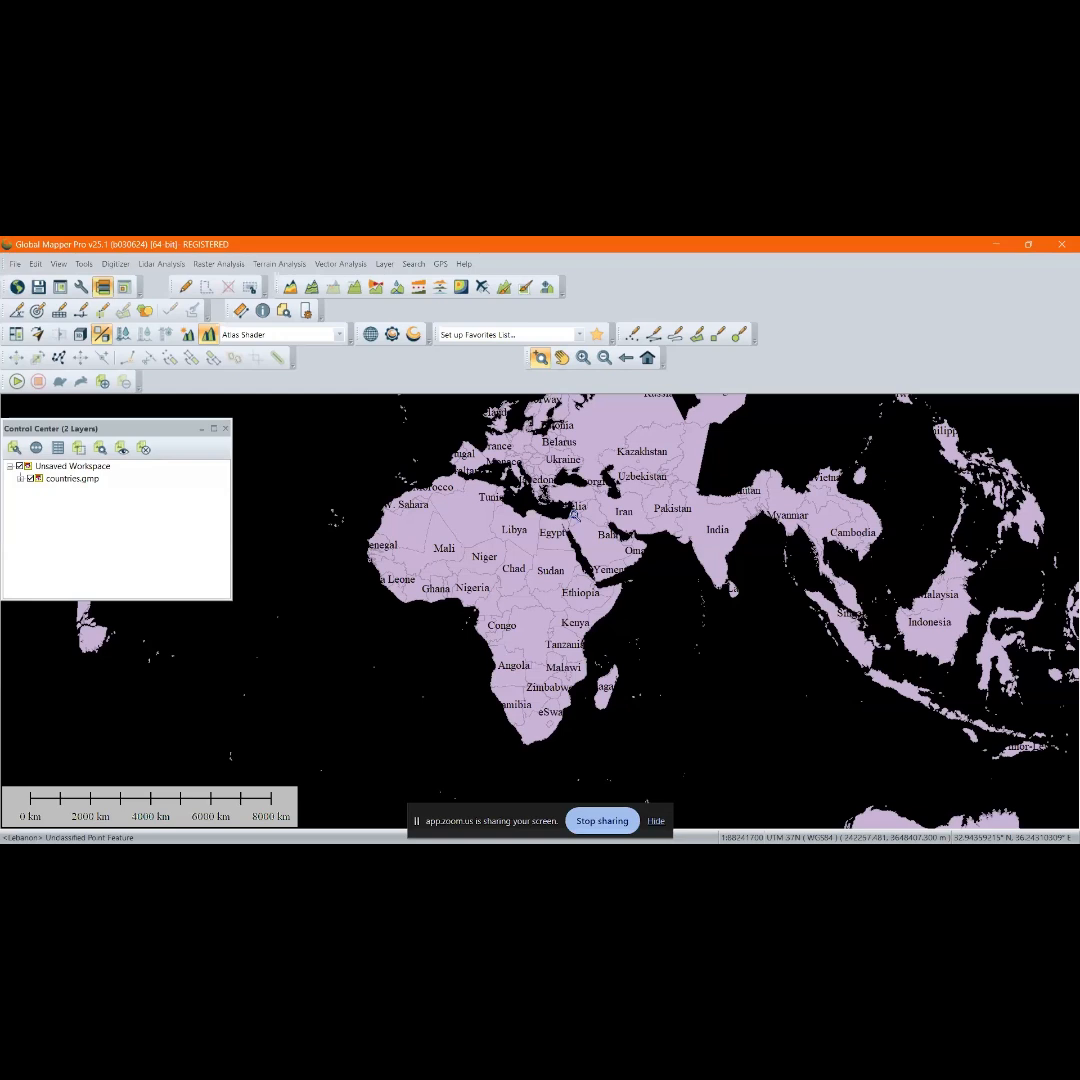
Unload the reprojected countries map and load the default world data
key(ctrl+u)
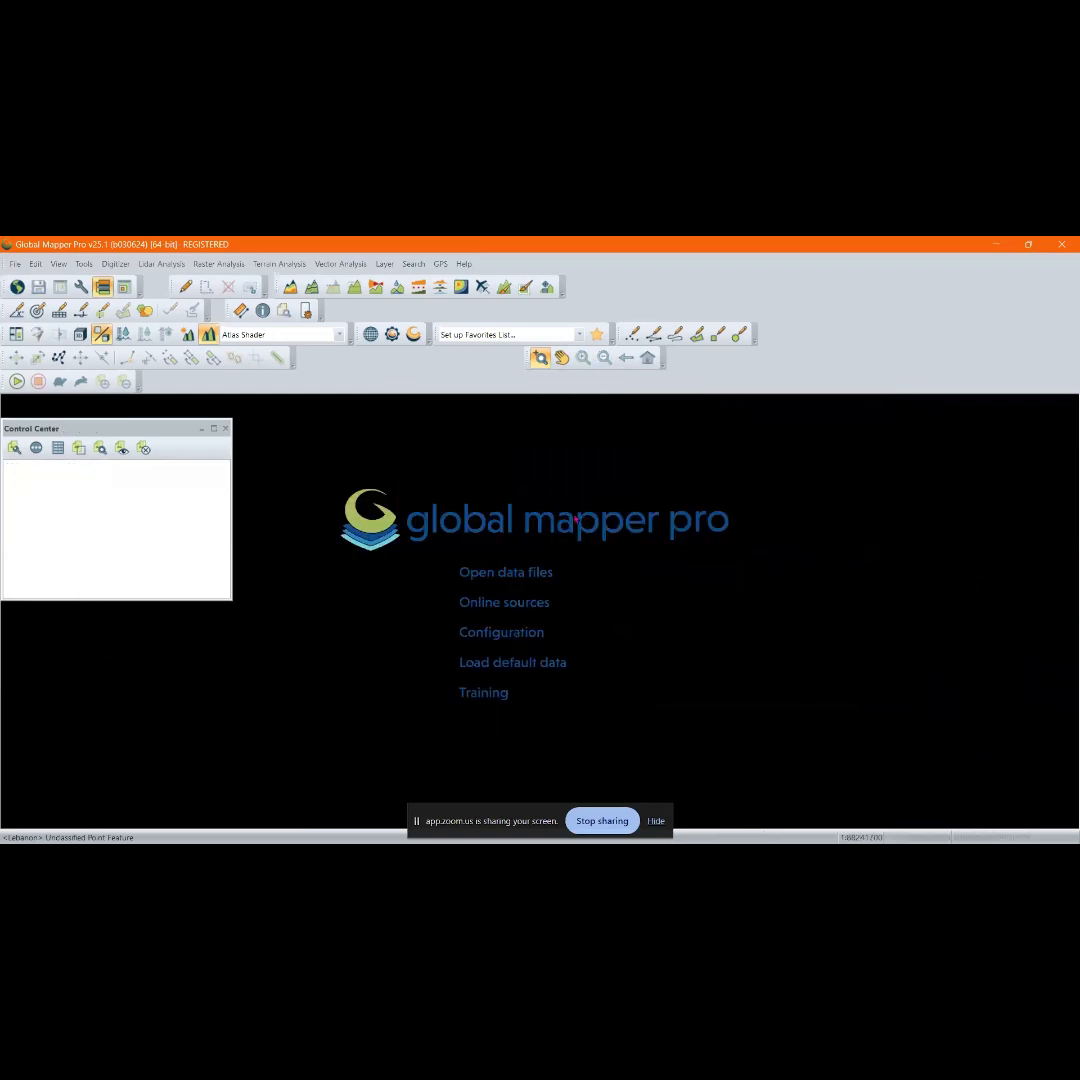
drag(104, 435, 133, 427)
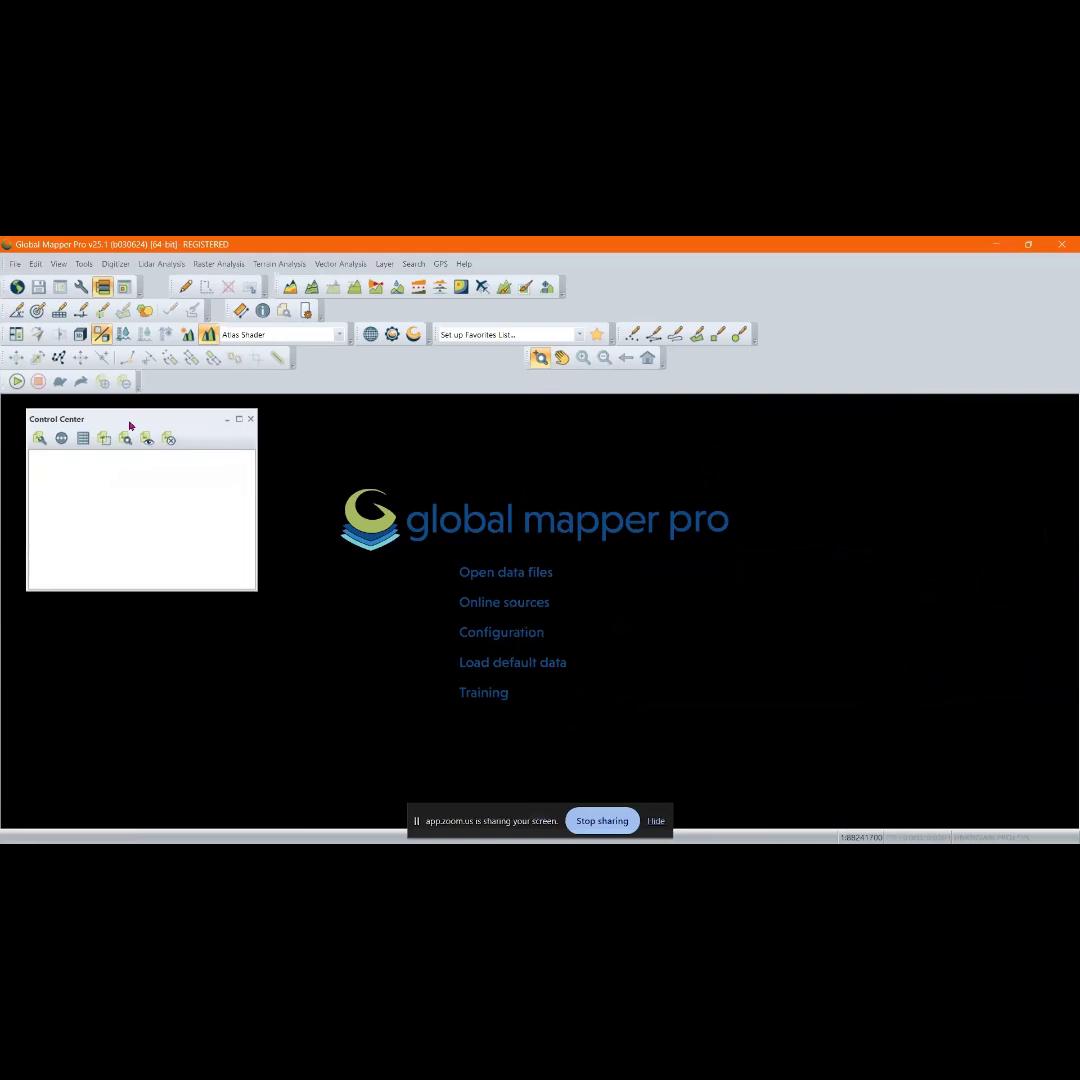
click(518, 670)
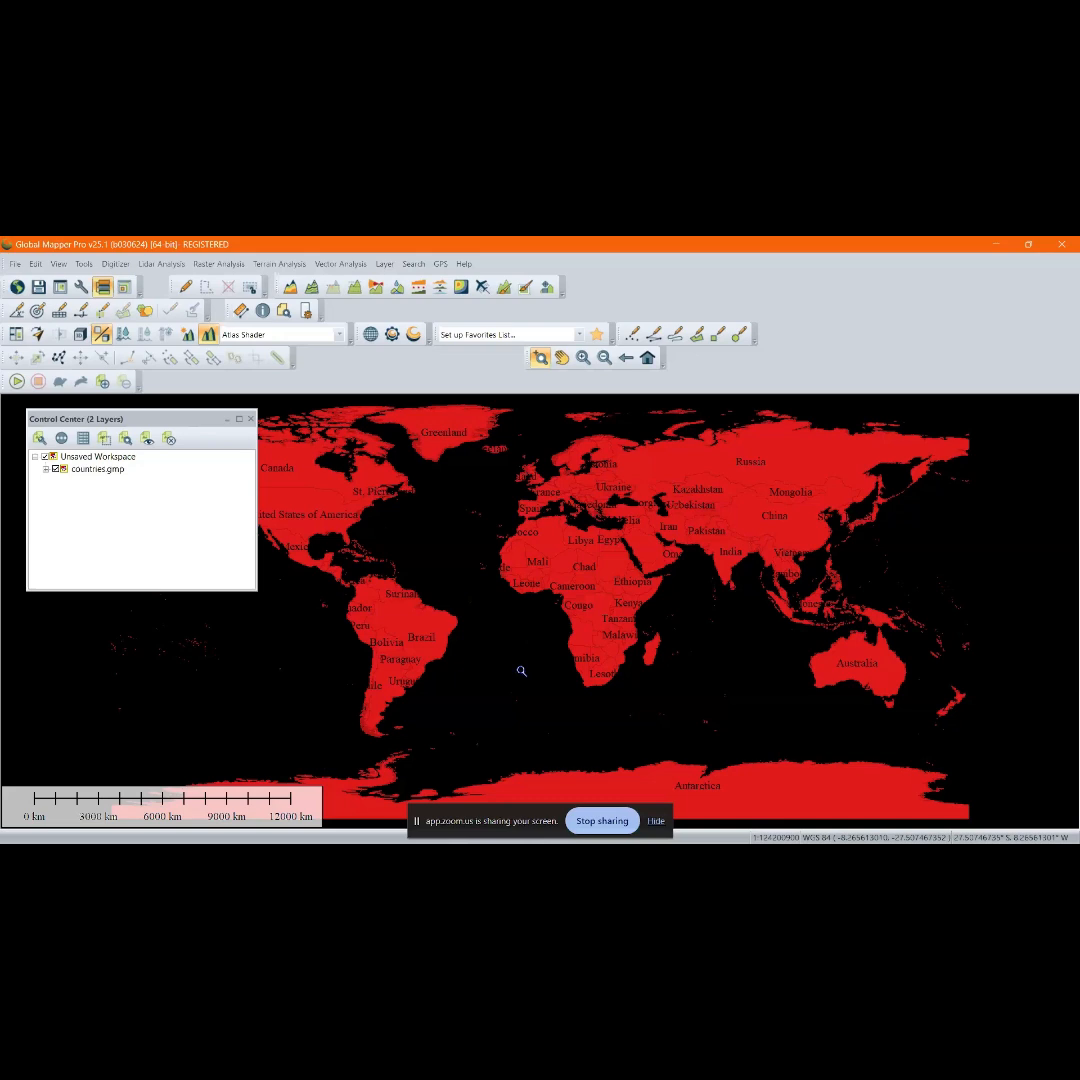
Unload all layers and open the recently used DELIVERABLE No.05 rev 01 file
key(ctrl+u)
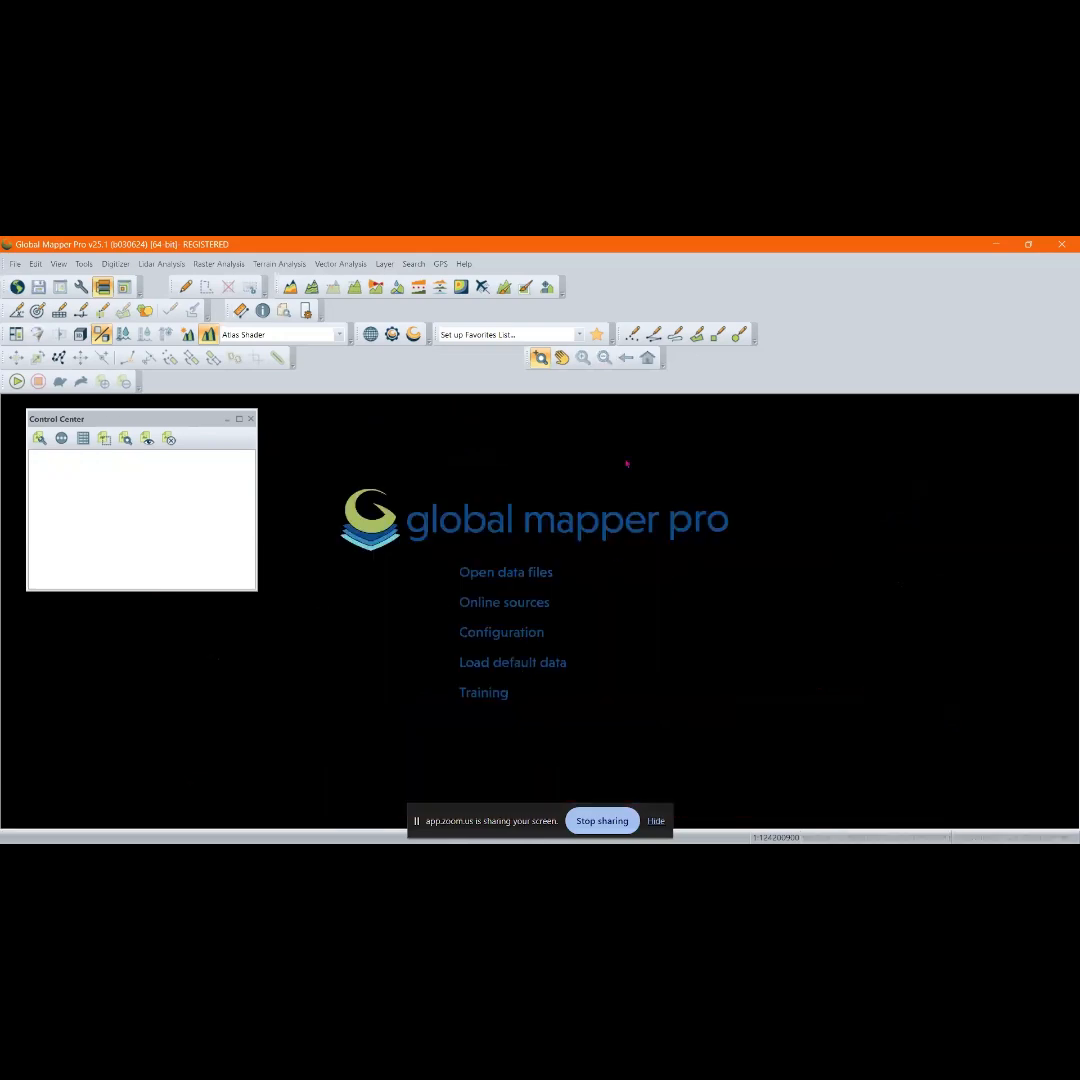
click(15, 264)
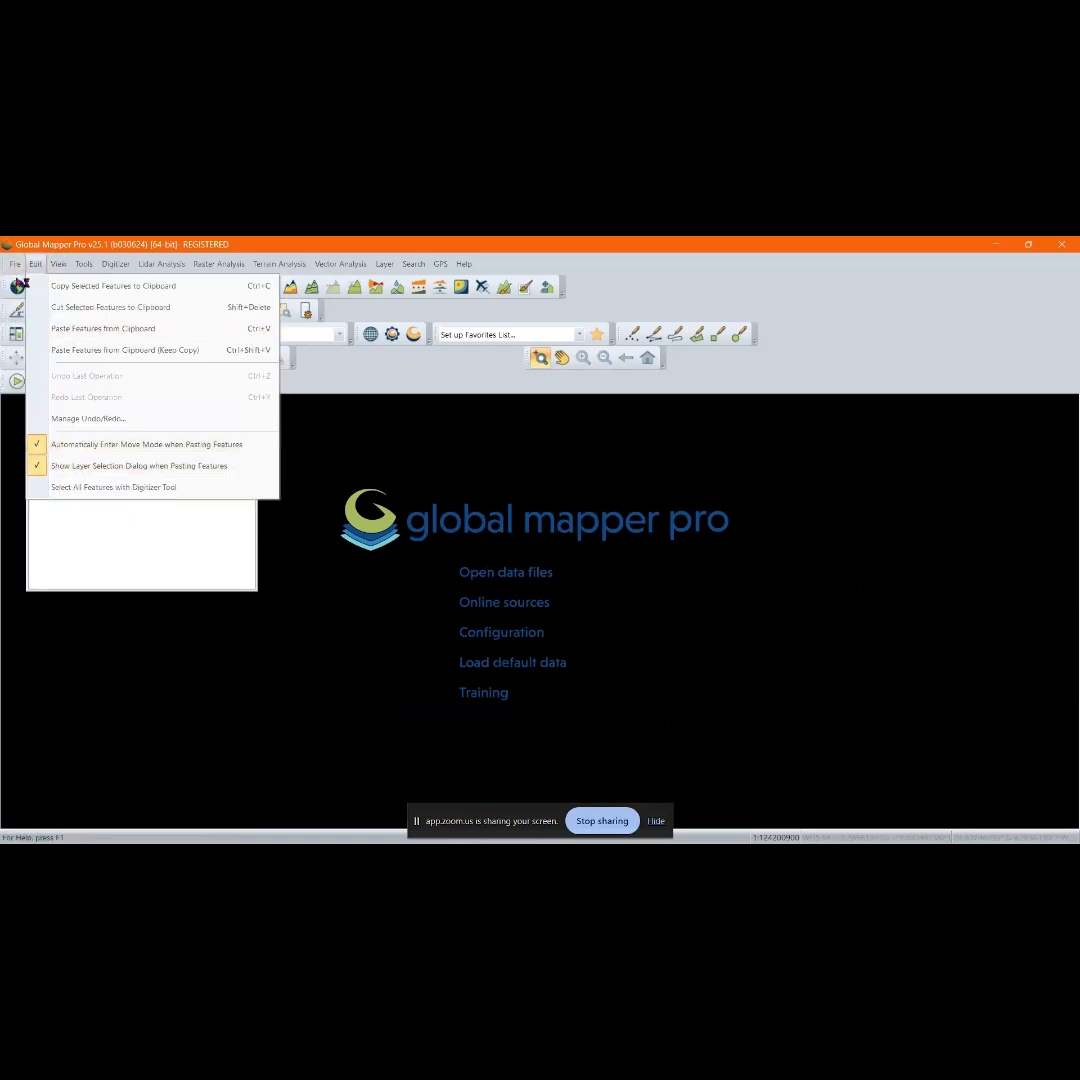
click(35, 264)
click(14, 264)
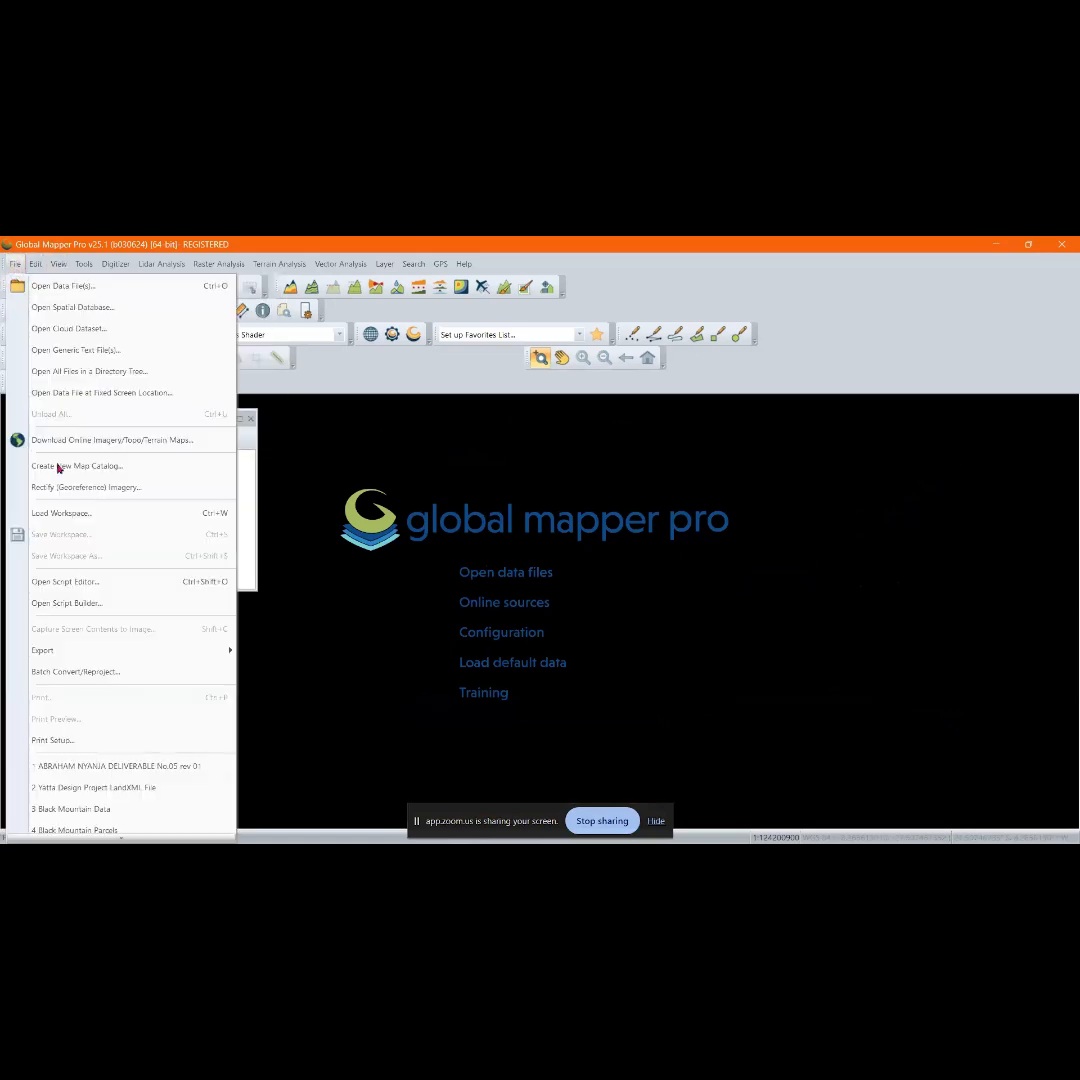
click(110, 769)
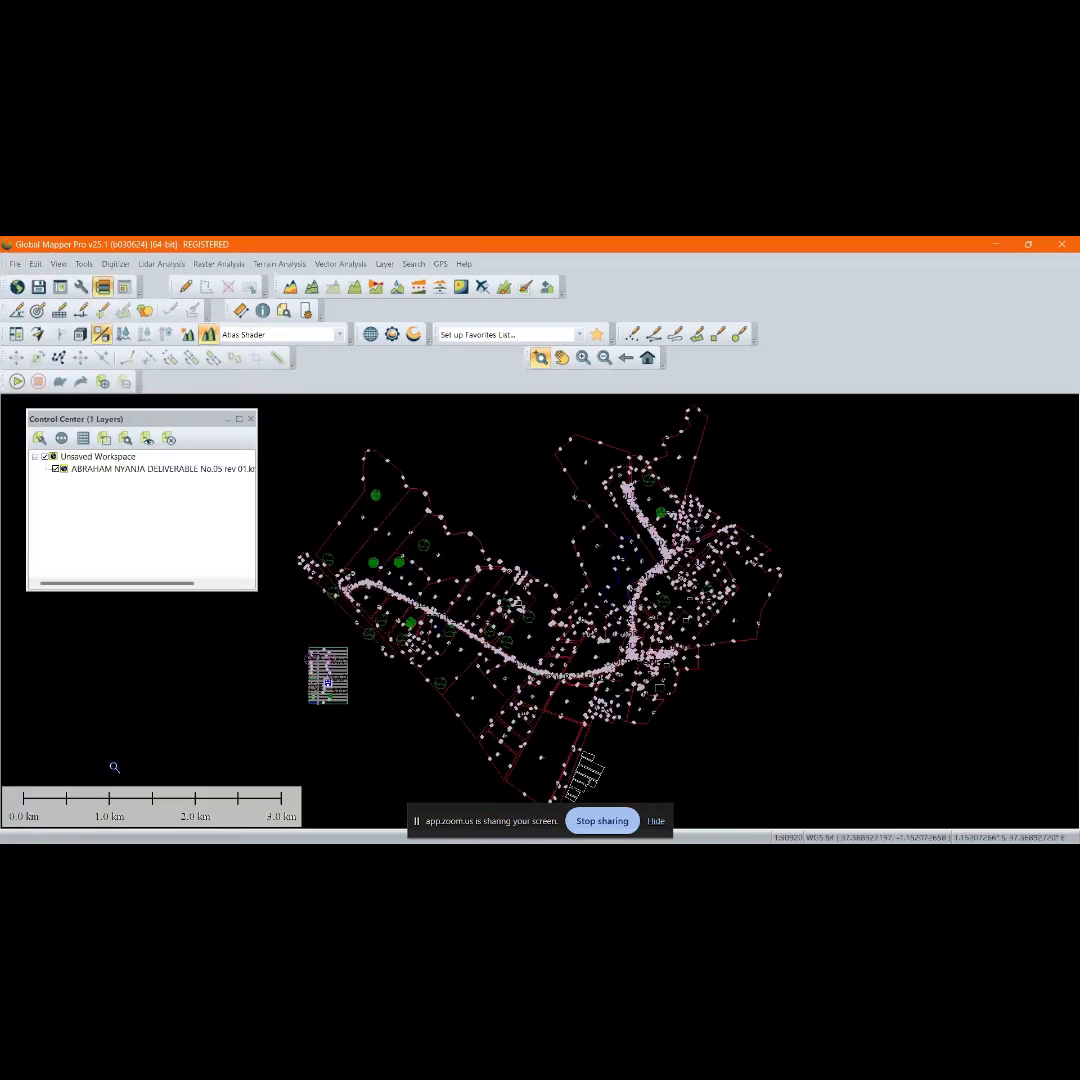
Examine the deliverable's road corridor, contour labels and parcels, and check the projection in the configuration settings
scroll(520, 700, up, 2)
scroll(641, 617, up, 4)
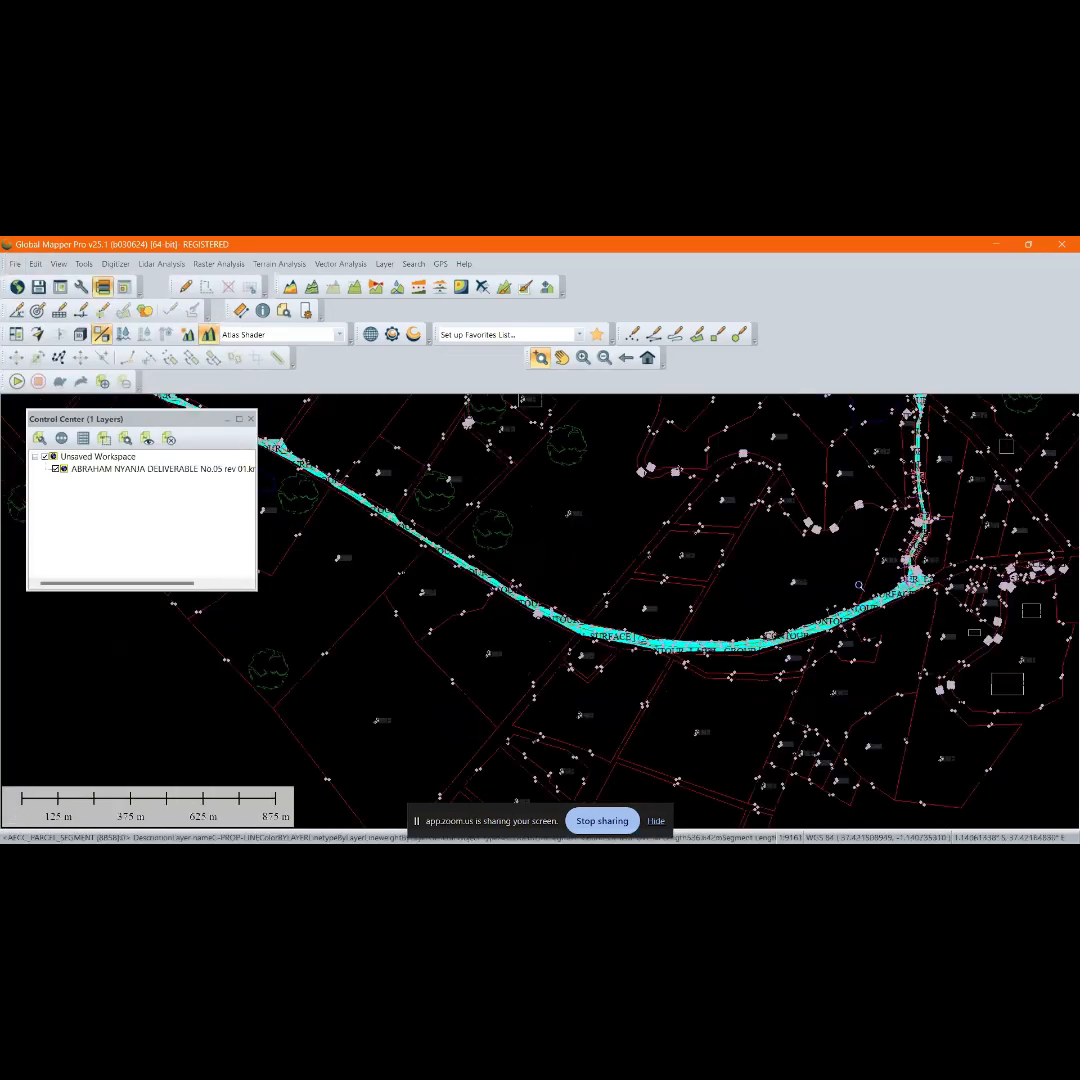
scroll(575, 668, down, 3)
scroll(778, 595, up, 2)
scroll(597, 625, down, 6)
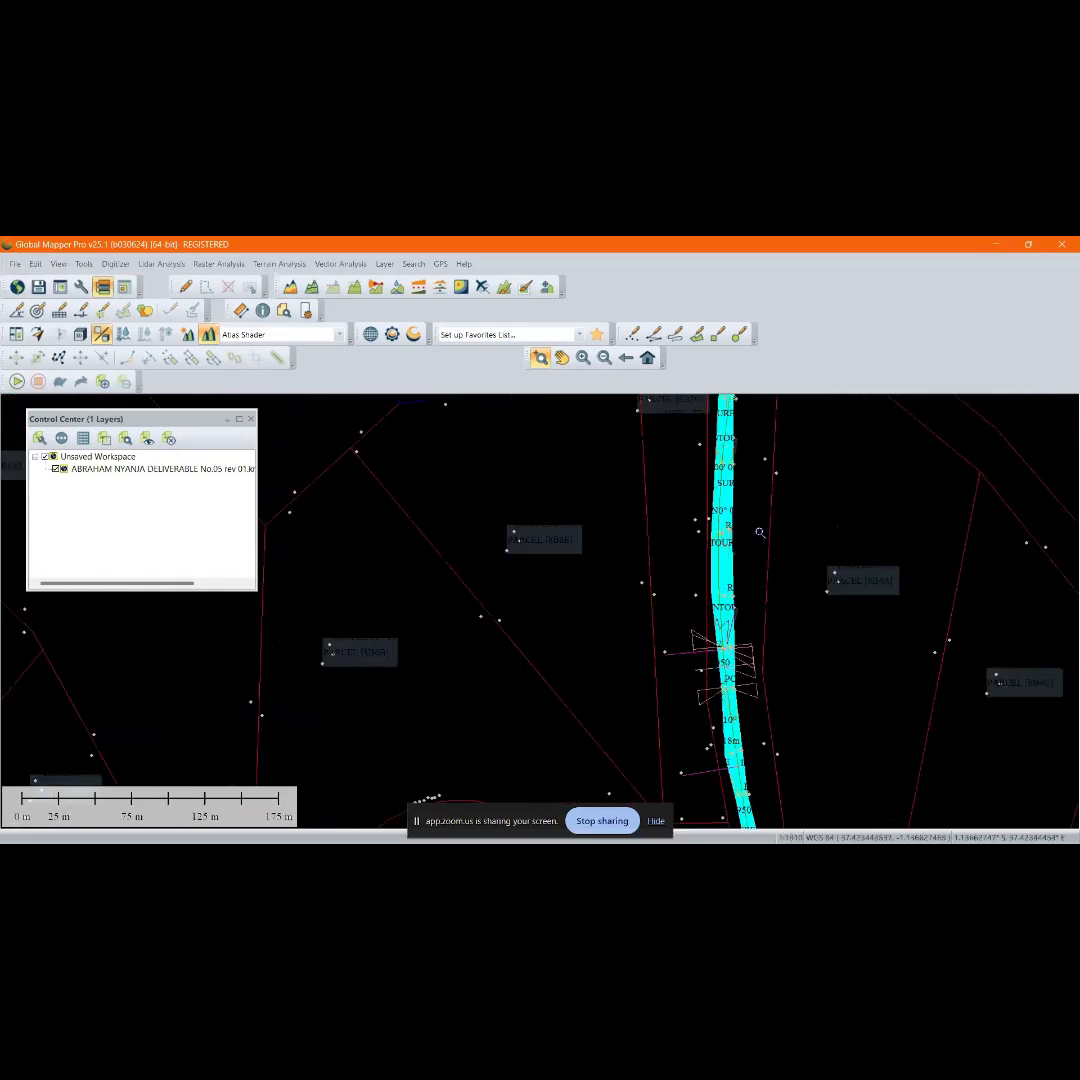
scroll(479, 674, up, 7)
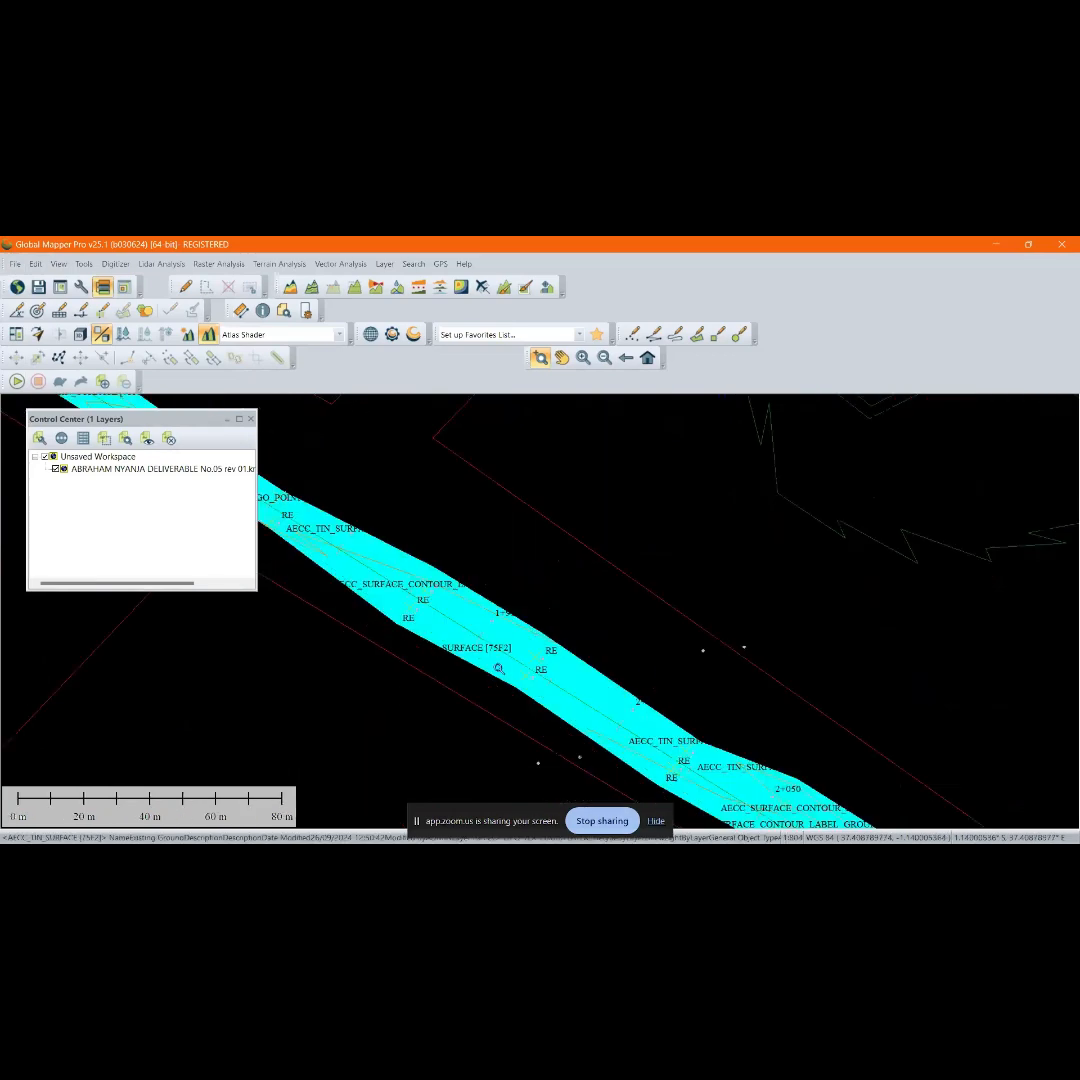
scroll(677, 679, down, 2)
scroll(560, 645, up, 3)
scroll(532, 614, down, 2)
scroll(313, 643, down, 1)
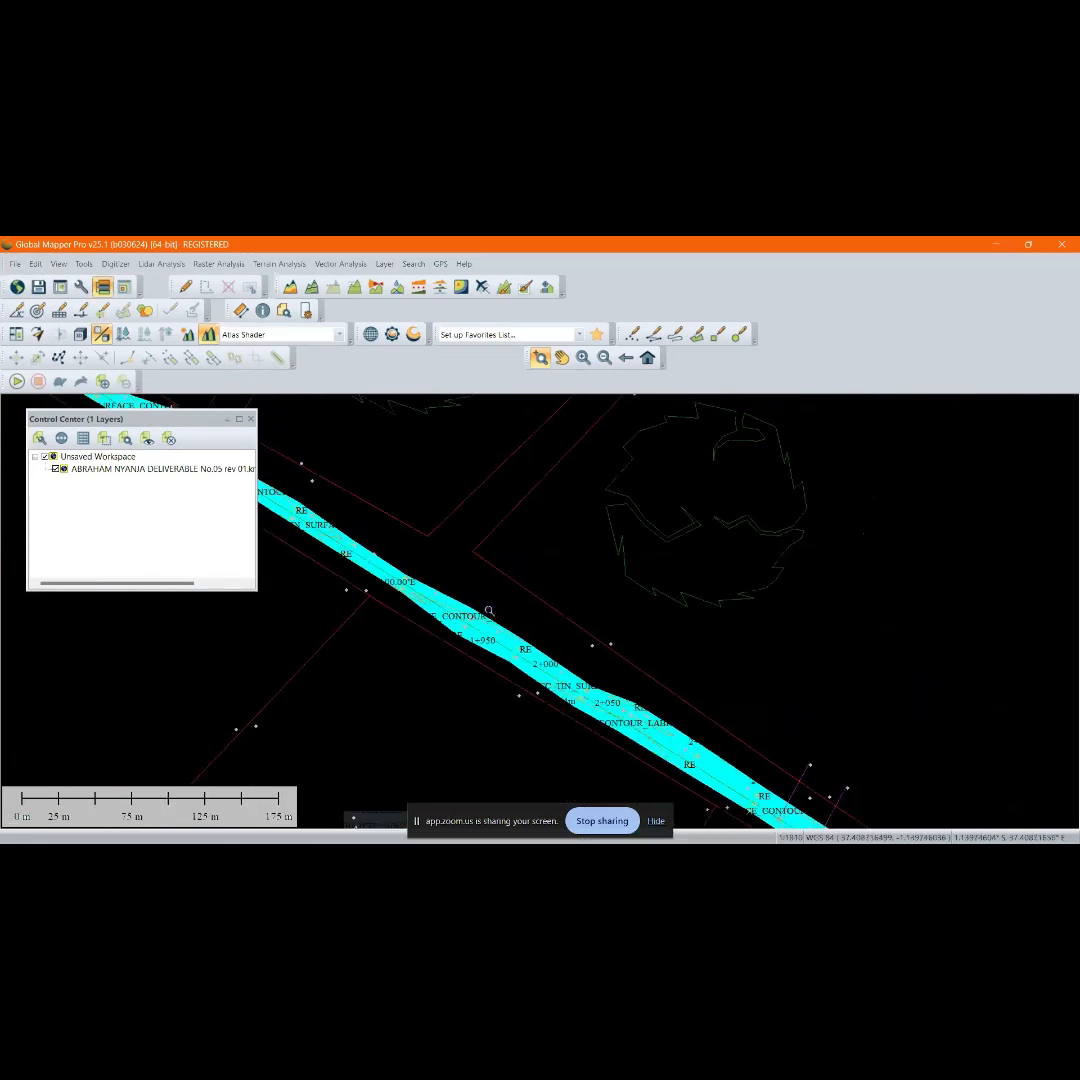
click(81, 288)
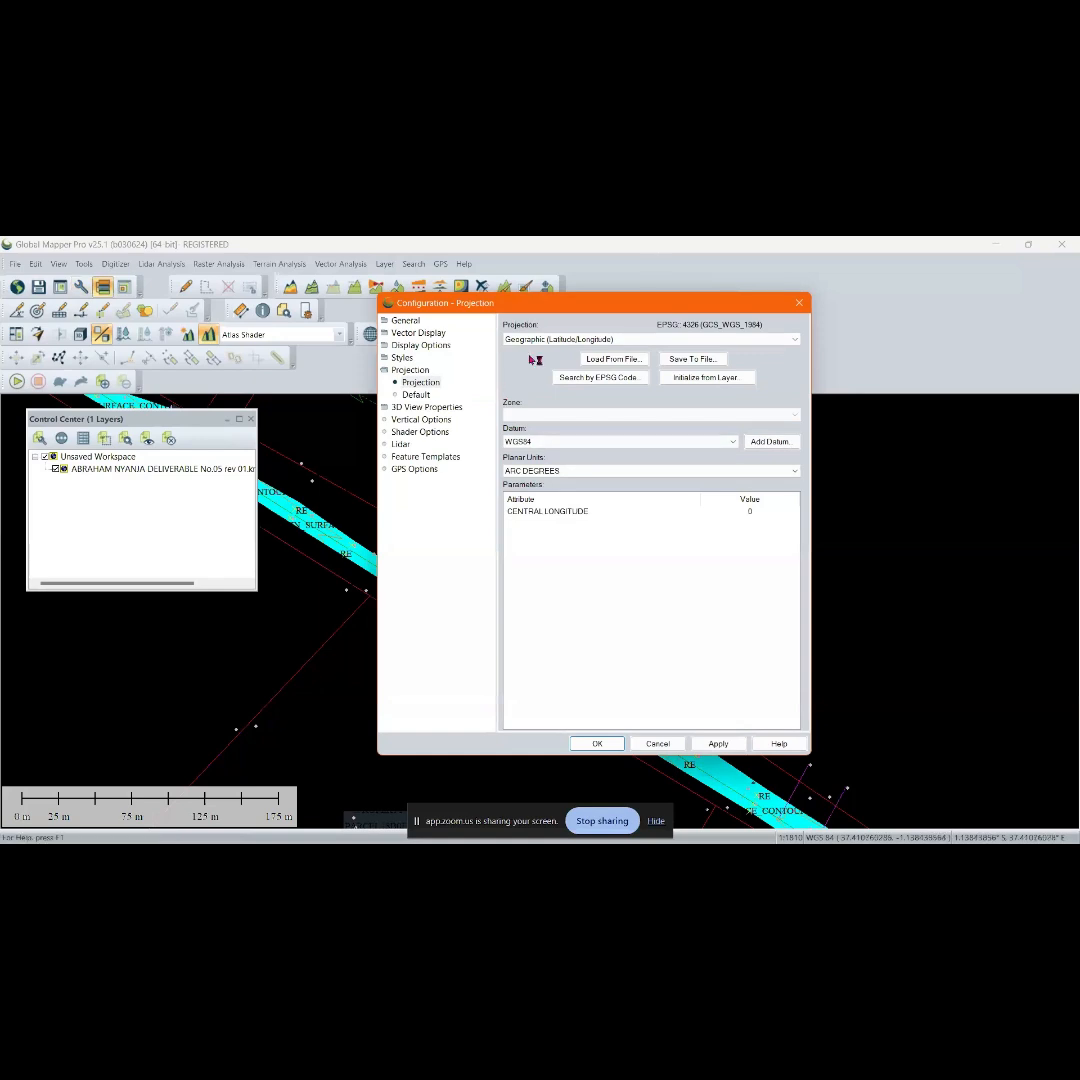
click(808, 311)
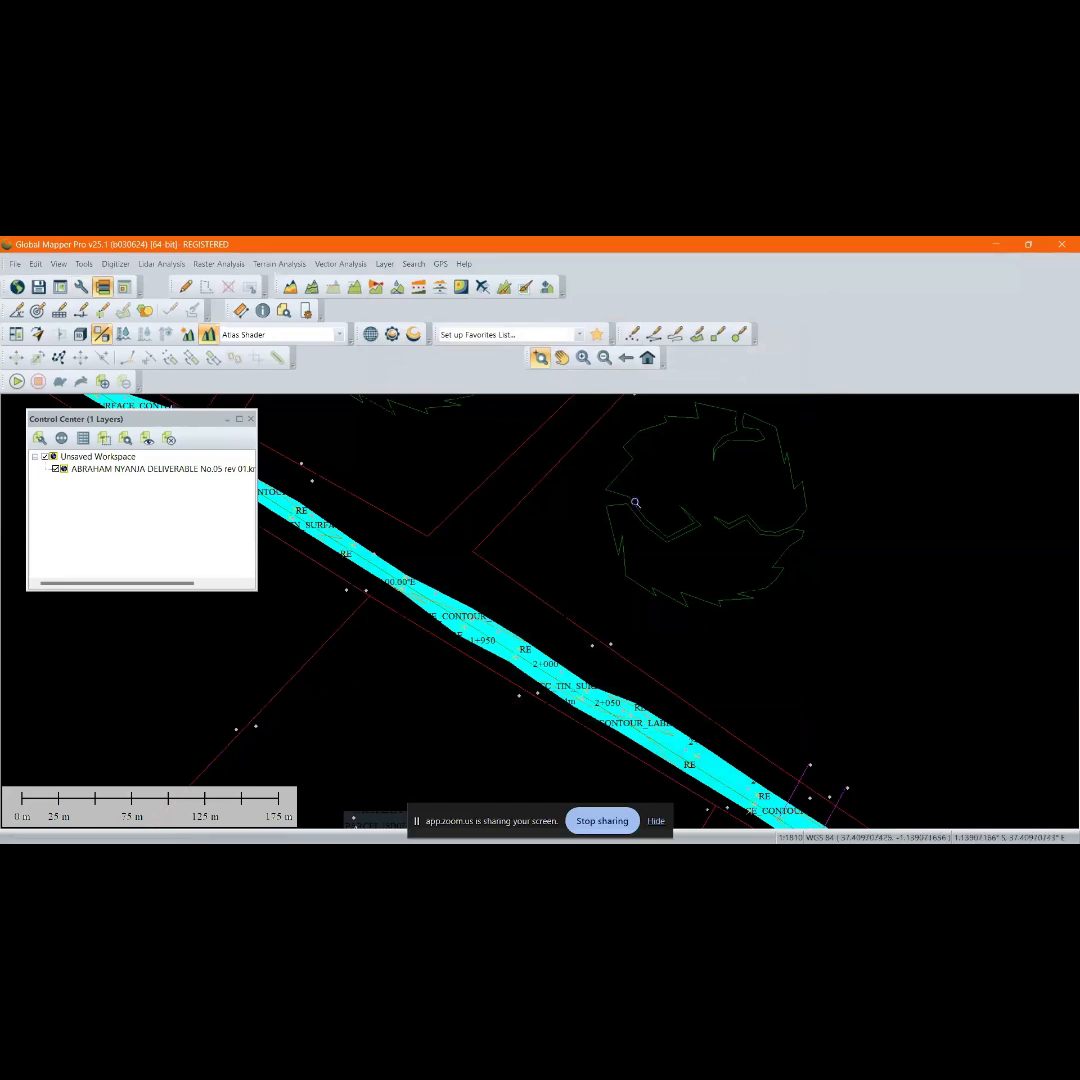
Inspect the road's western end, the parcel labels and the junction near chainage 3+600
scroll(607, 577, down, 5)
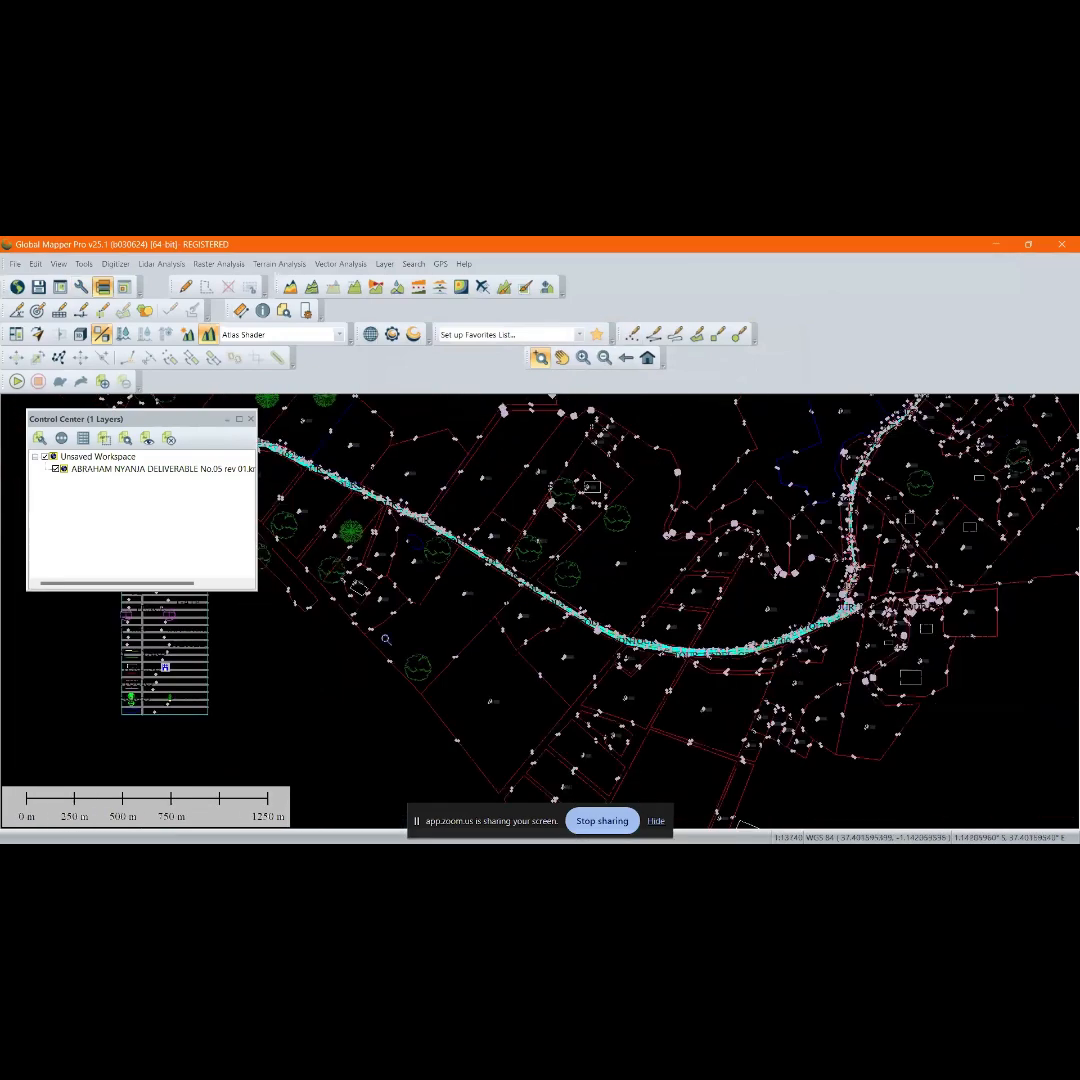
scroll(388, 637, down, 3)
scroll(560, 571, up, 6)
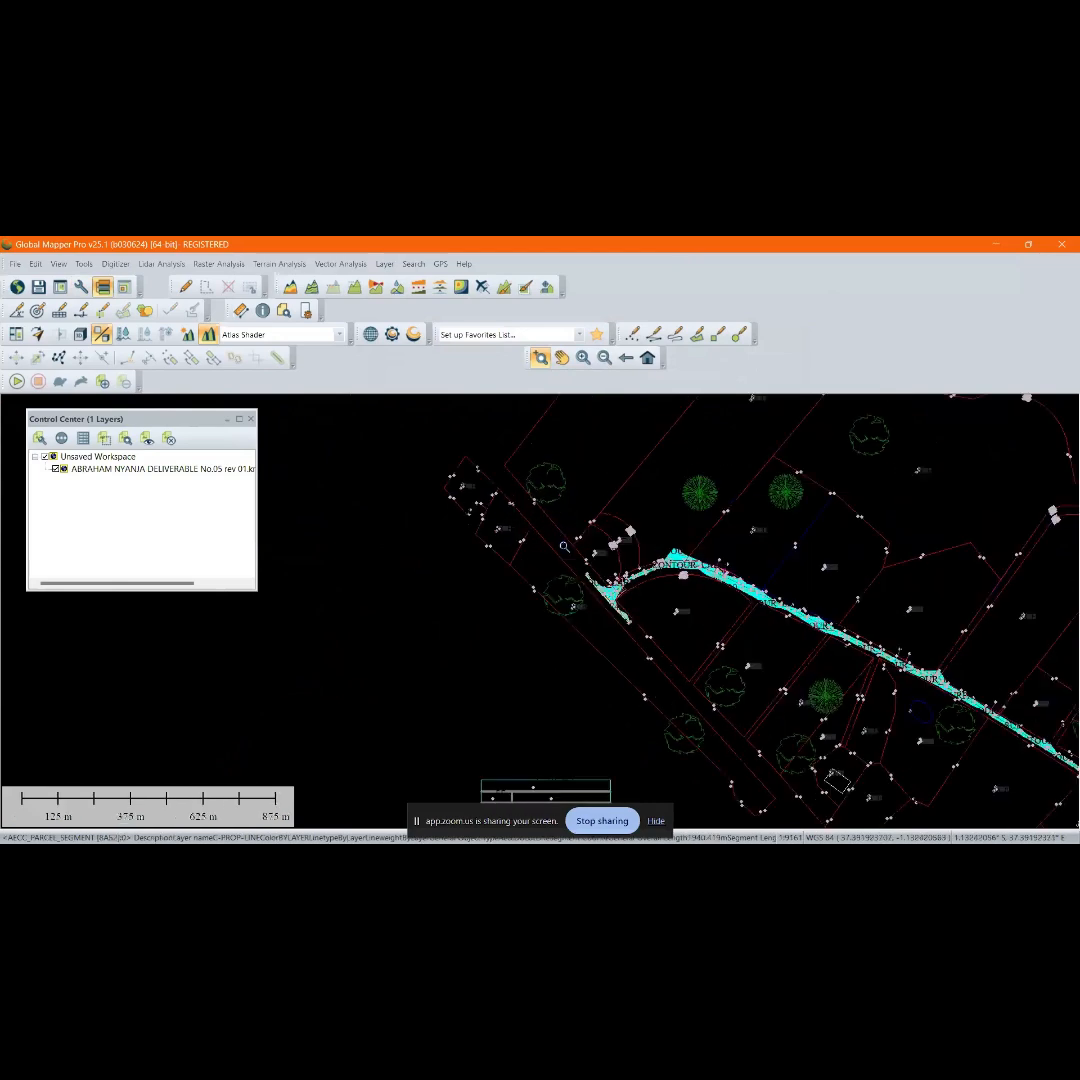
scroll(560, 571, down, 4)
scroll(560, 571, down, 4)
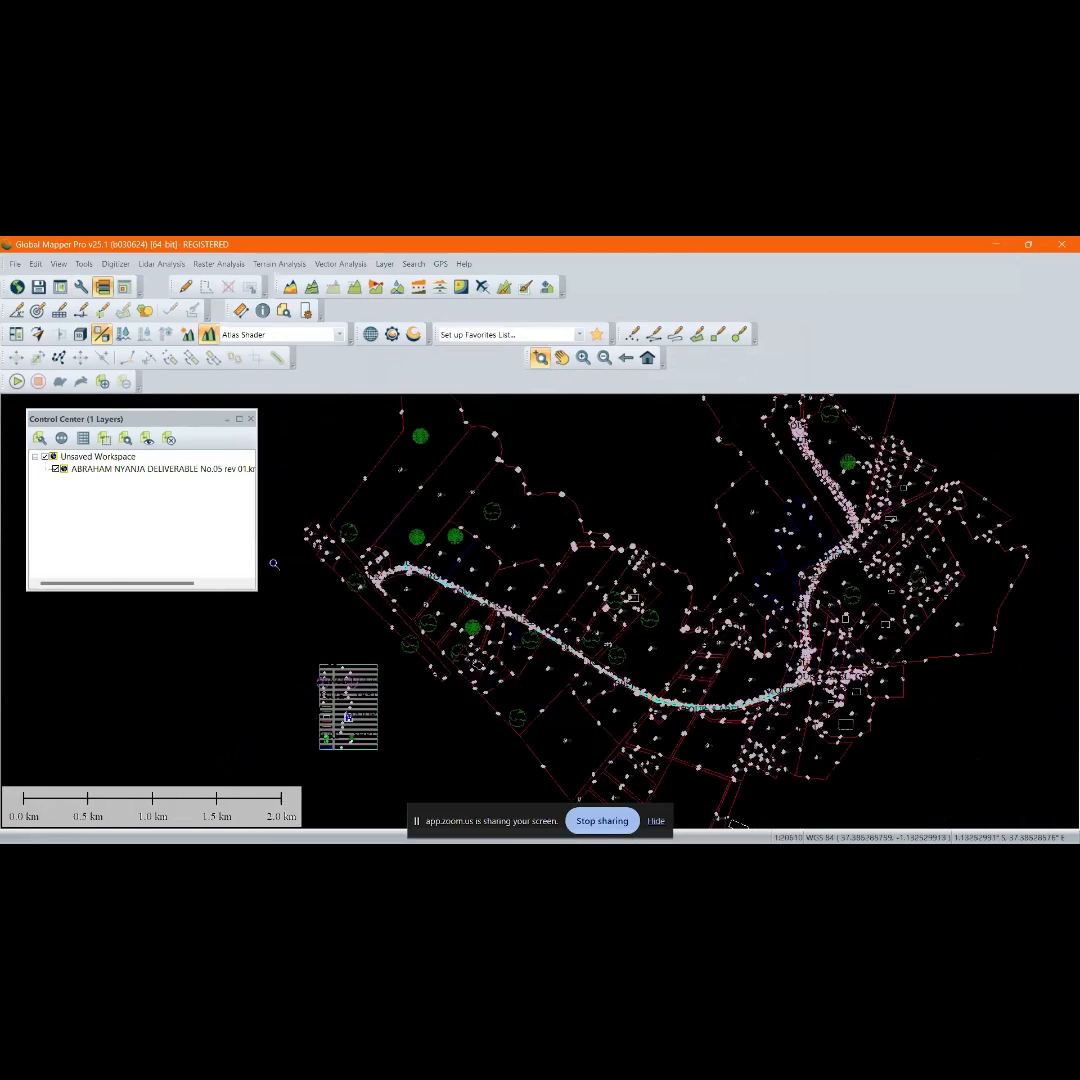
scroll(575, 531, up, 8)
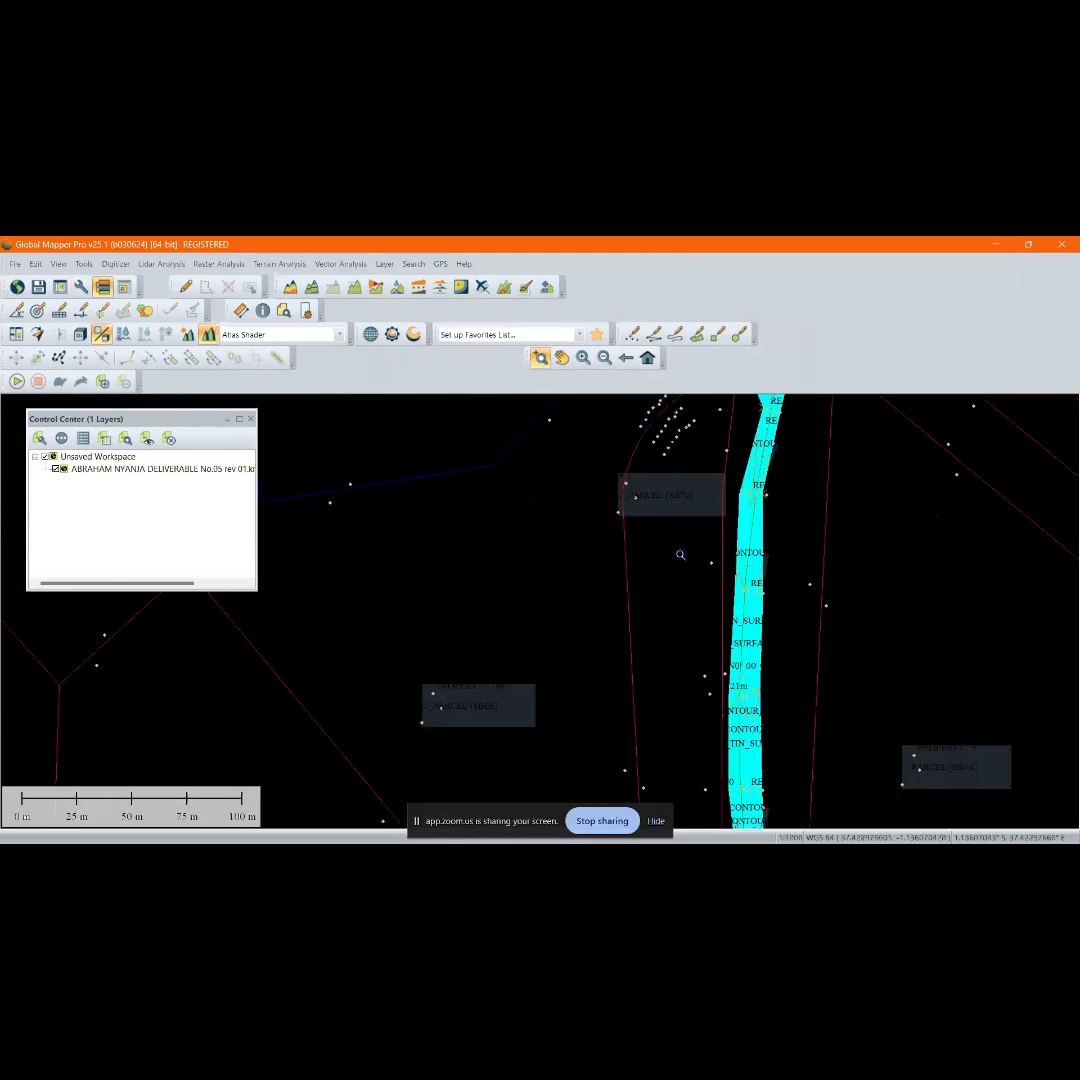
scroll(600, 520, up, 3)
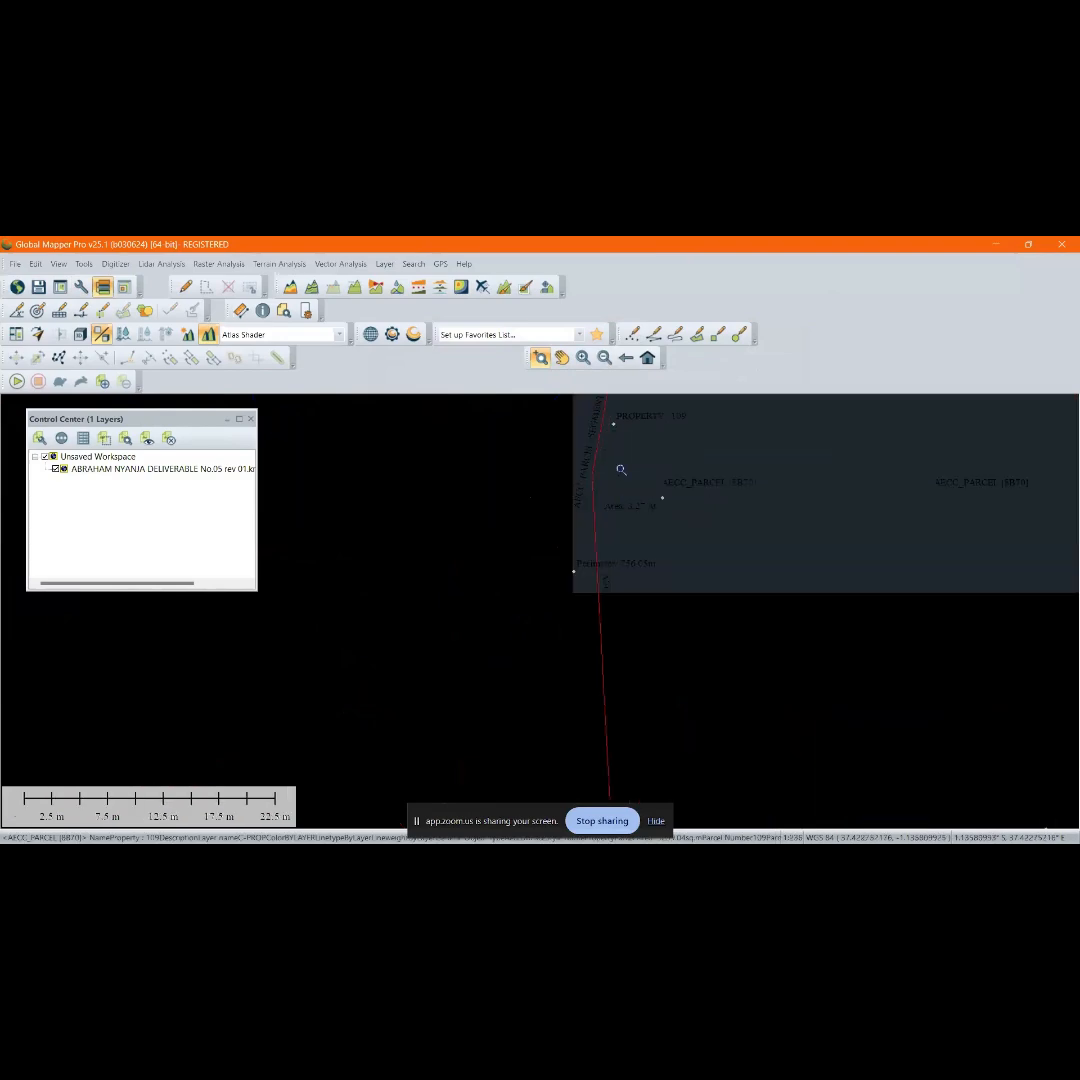
scroll(644, 520, down, 3)
scroll(644, 520, down, 3)
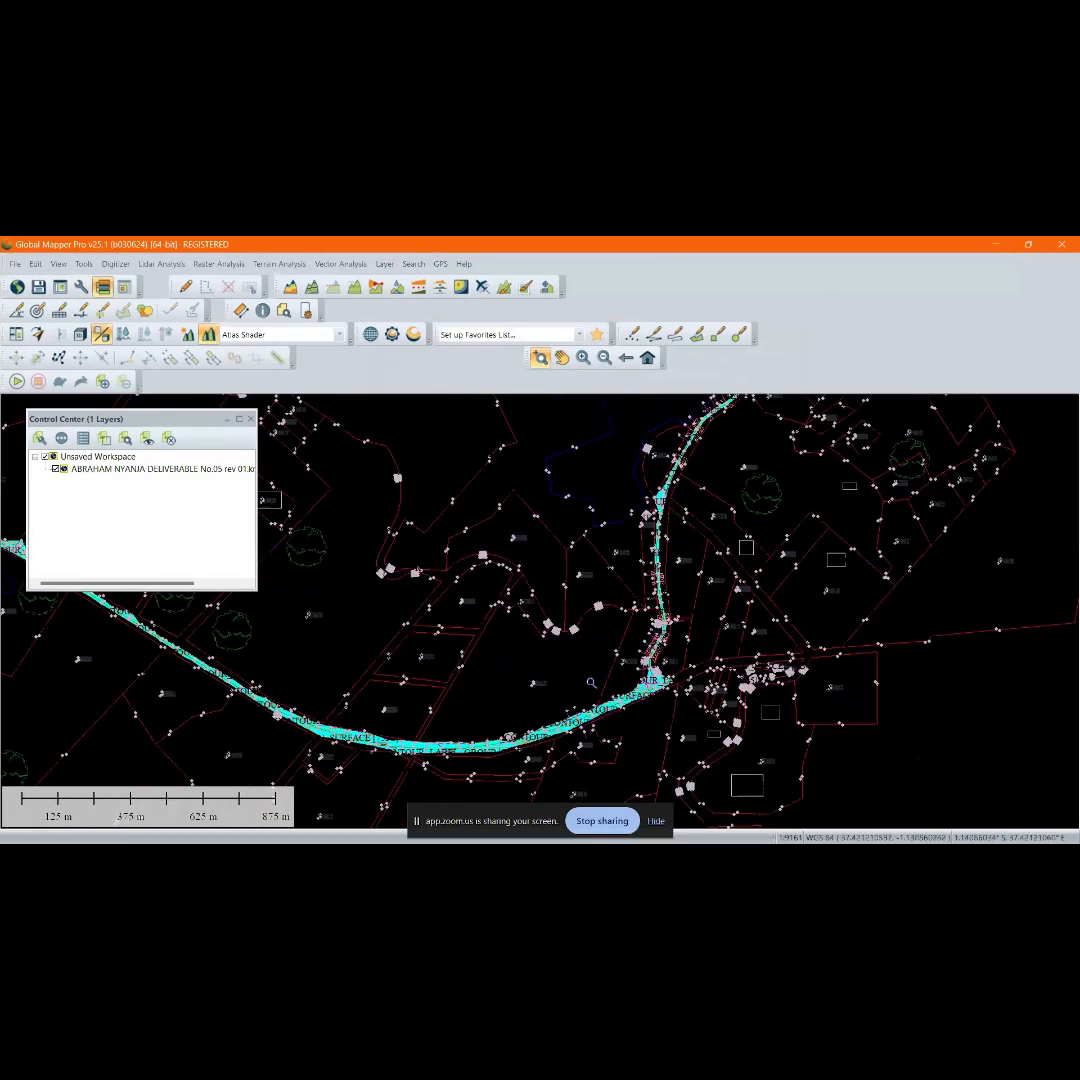
scroll(766, 699, up, 3)
scroll(768, 595, down, 2)
scroll(665, 620, up, 2)
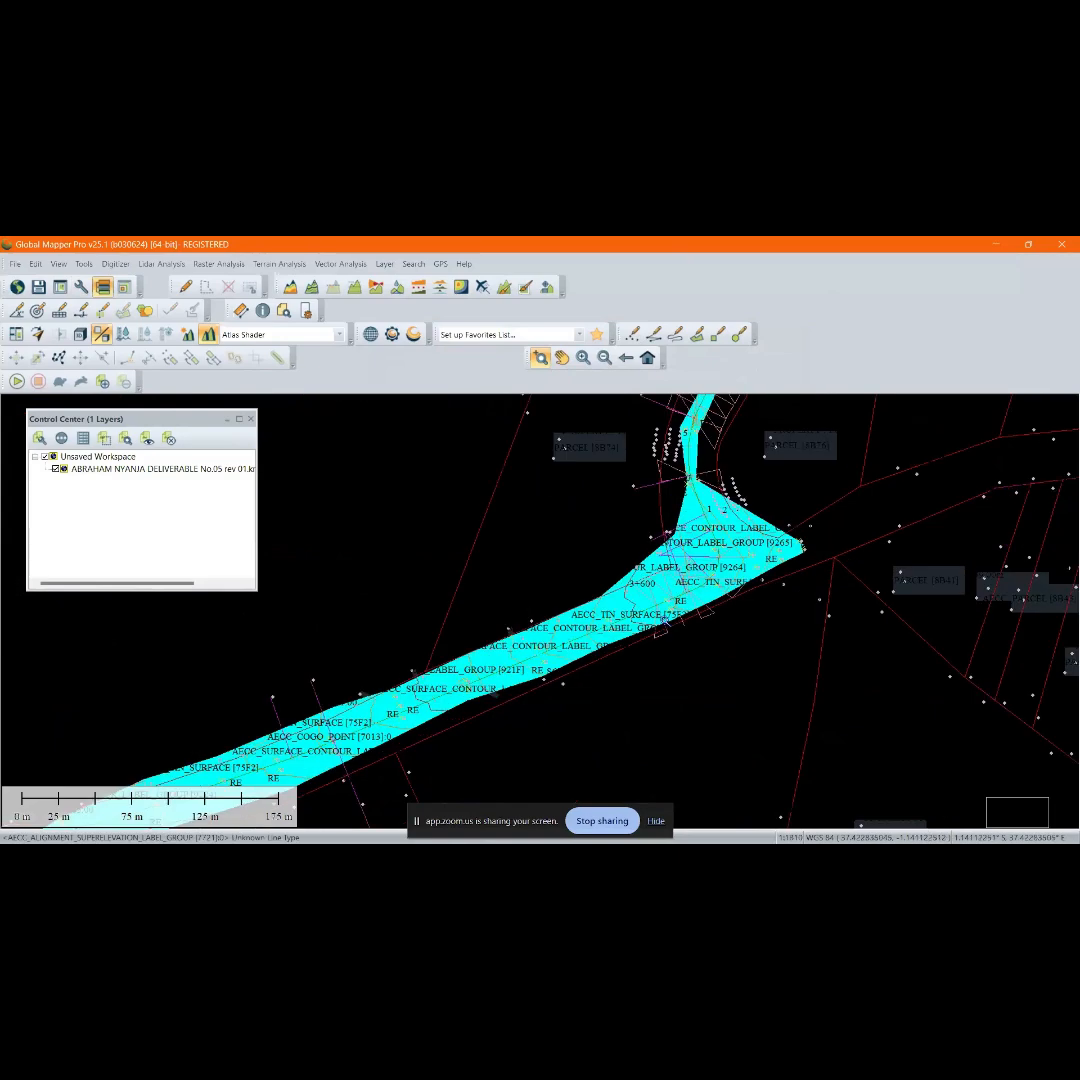
scroll(720, 598, up, 2)
scroll(790, 565, down, 3)
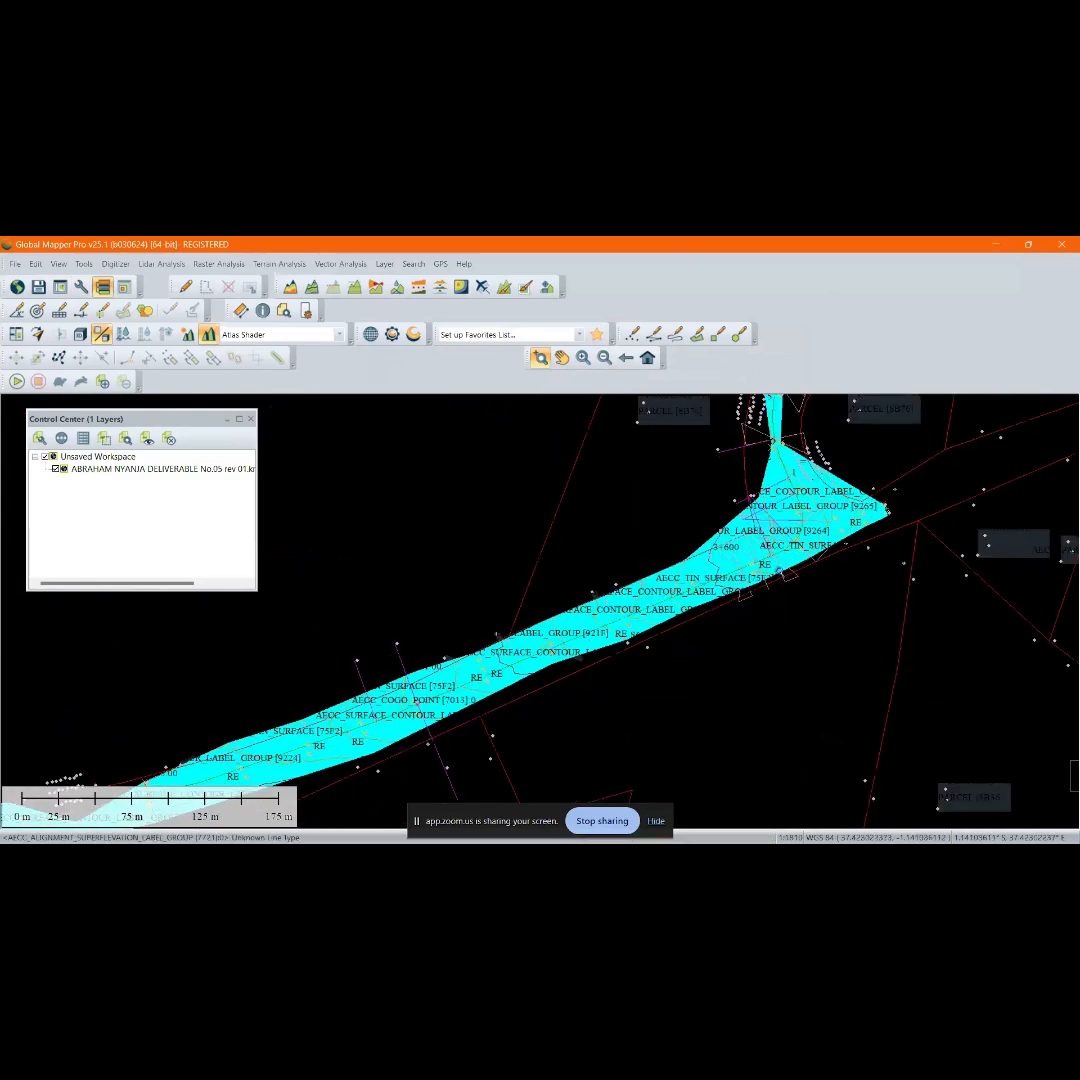
Unload the deliverable layer and load the default world countries data again
click(86, 289)
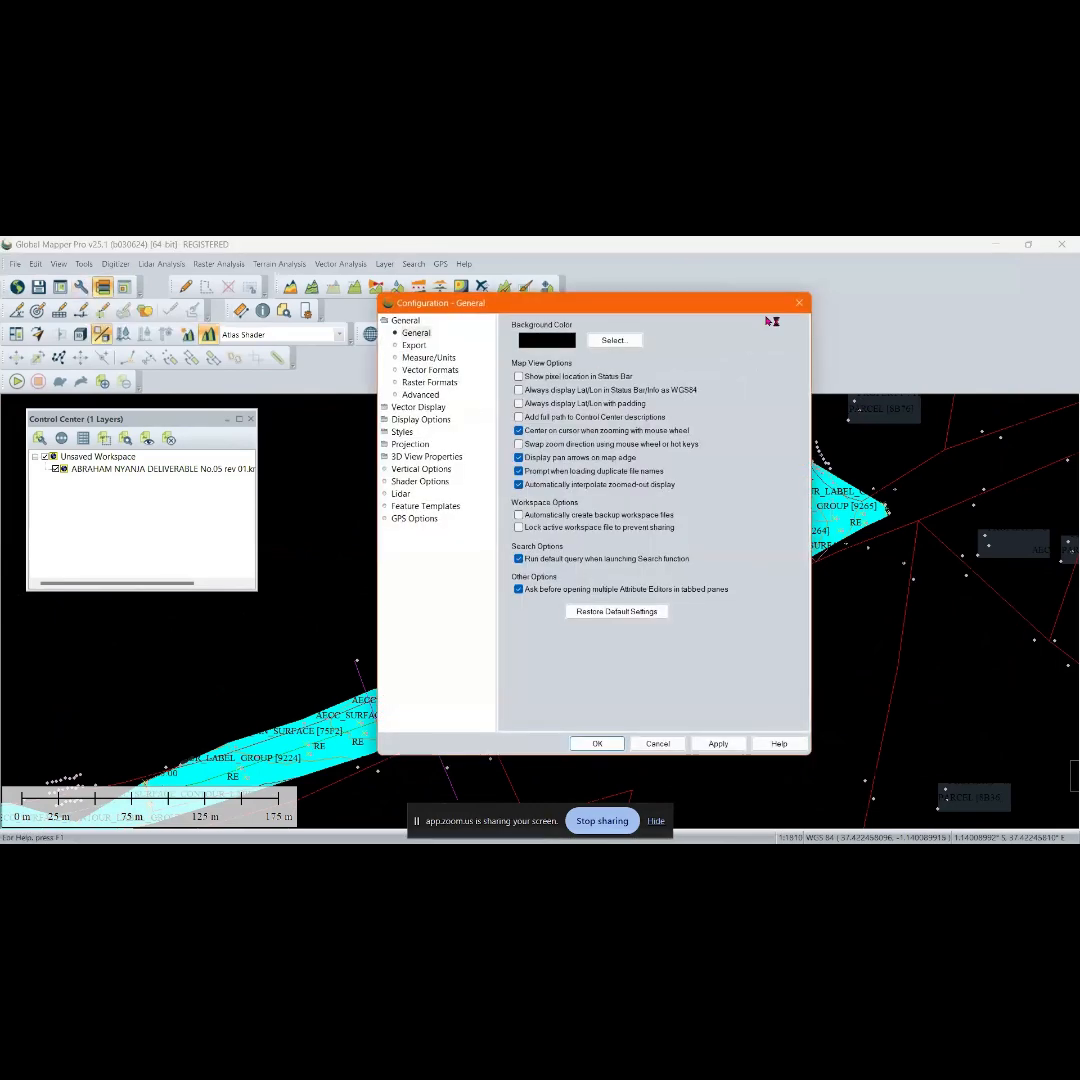
click(799, 303)
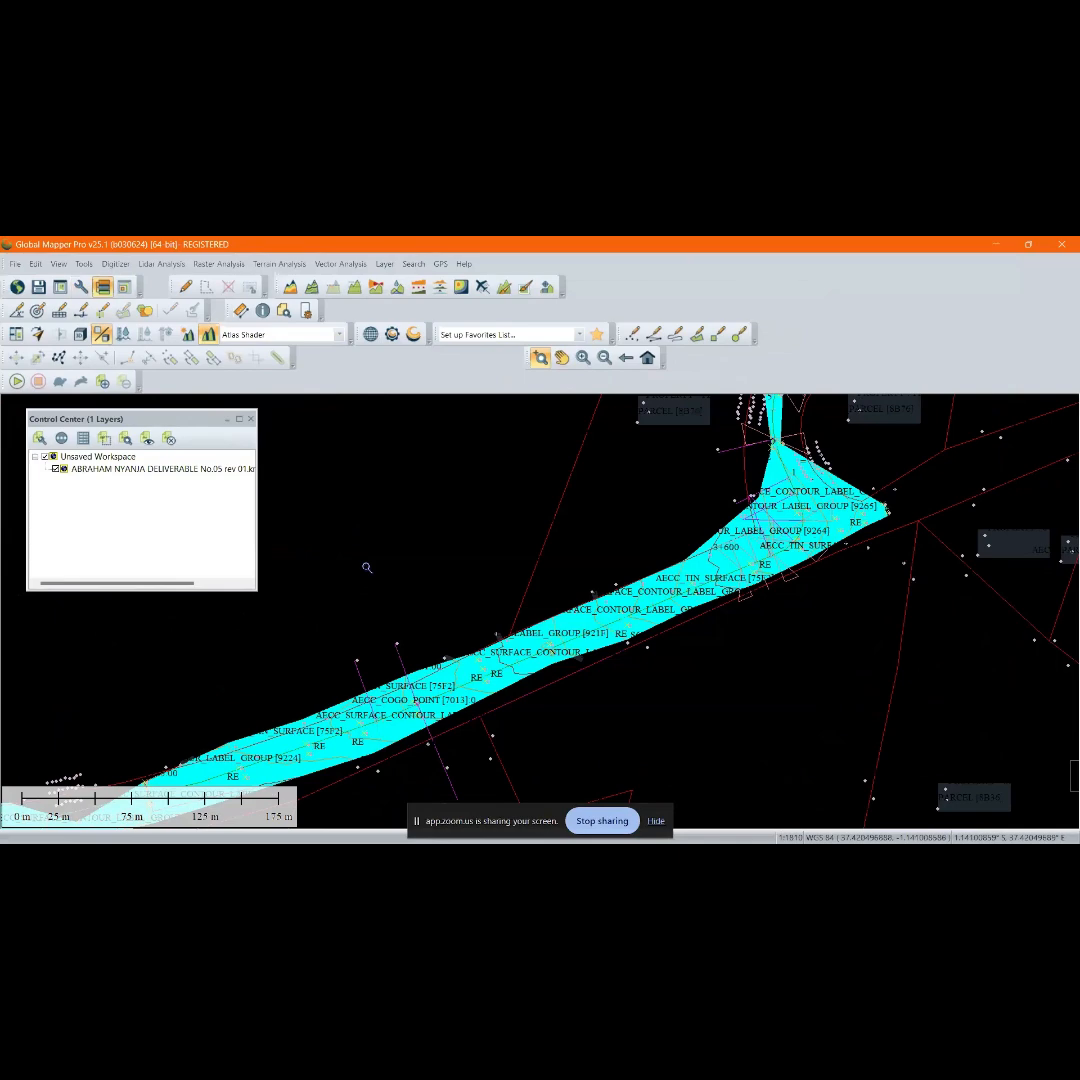
key(ctrl+u)
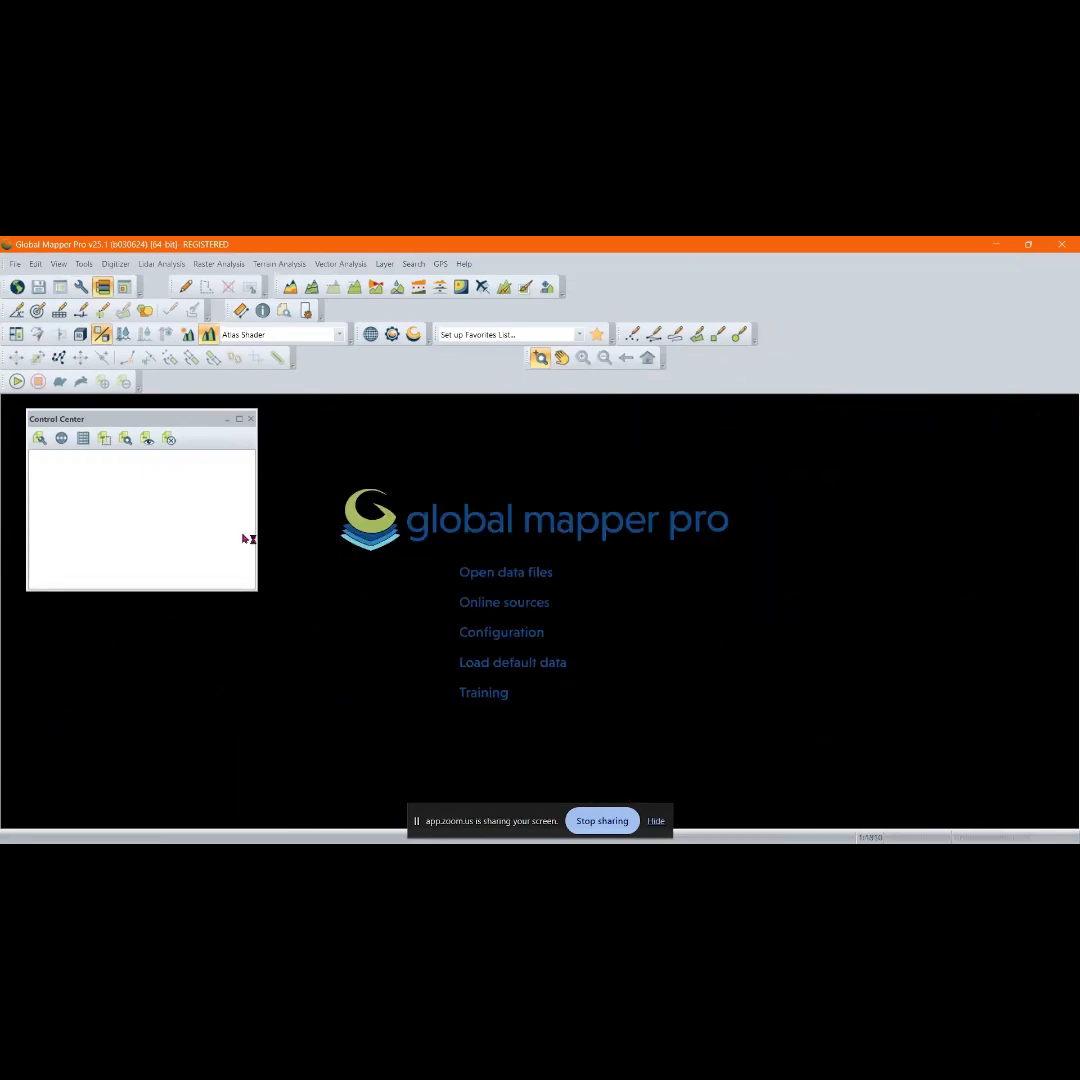
click(531, 667)
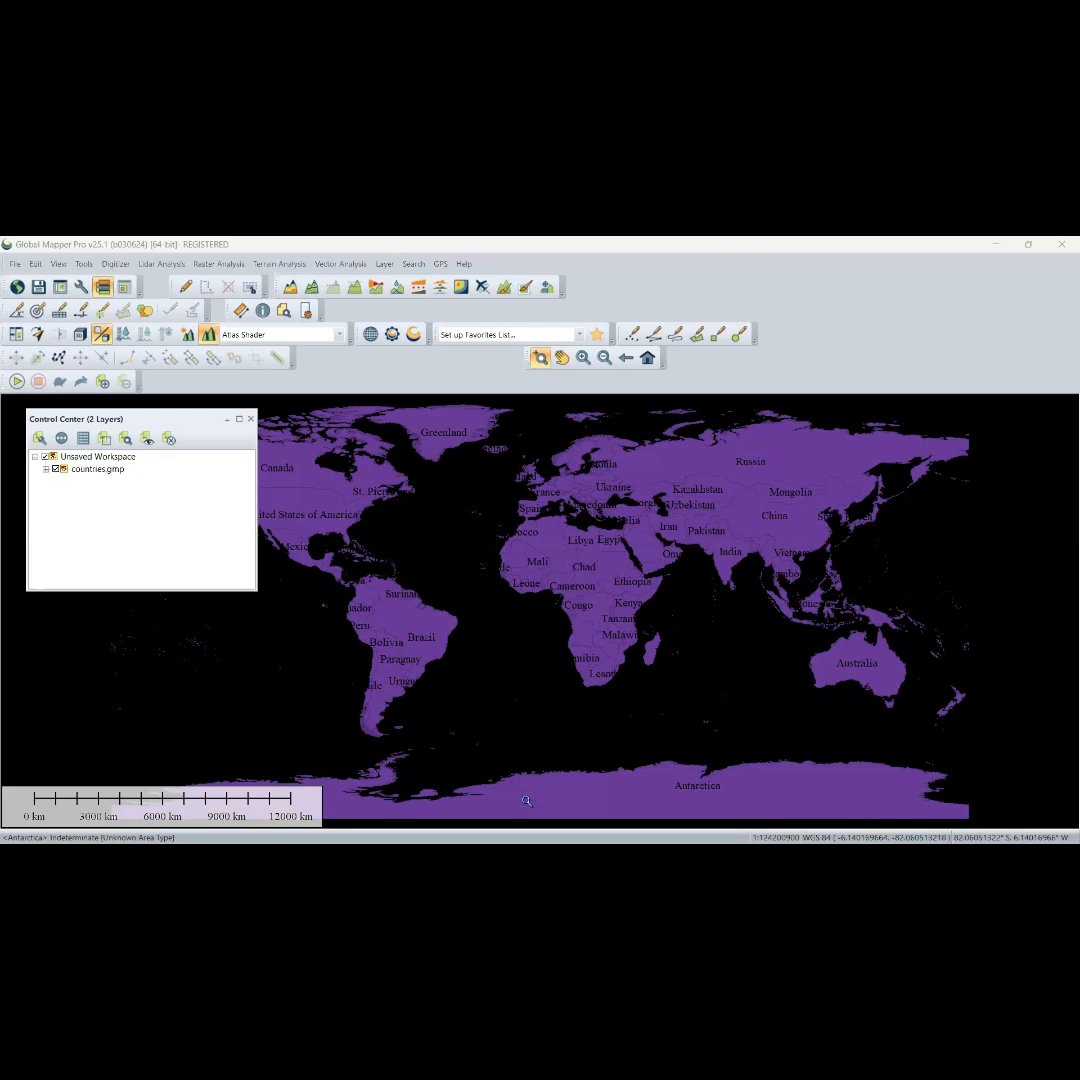
Set the map projection to British Grid with WGS84 datum and meters, and apply it to the countries map
click(81, 287)
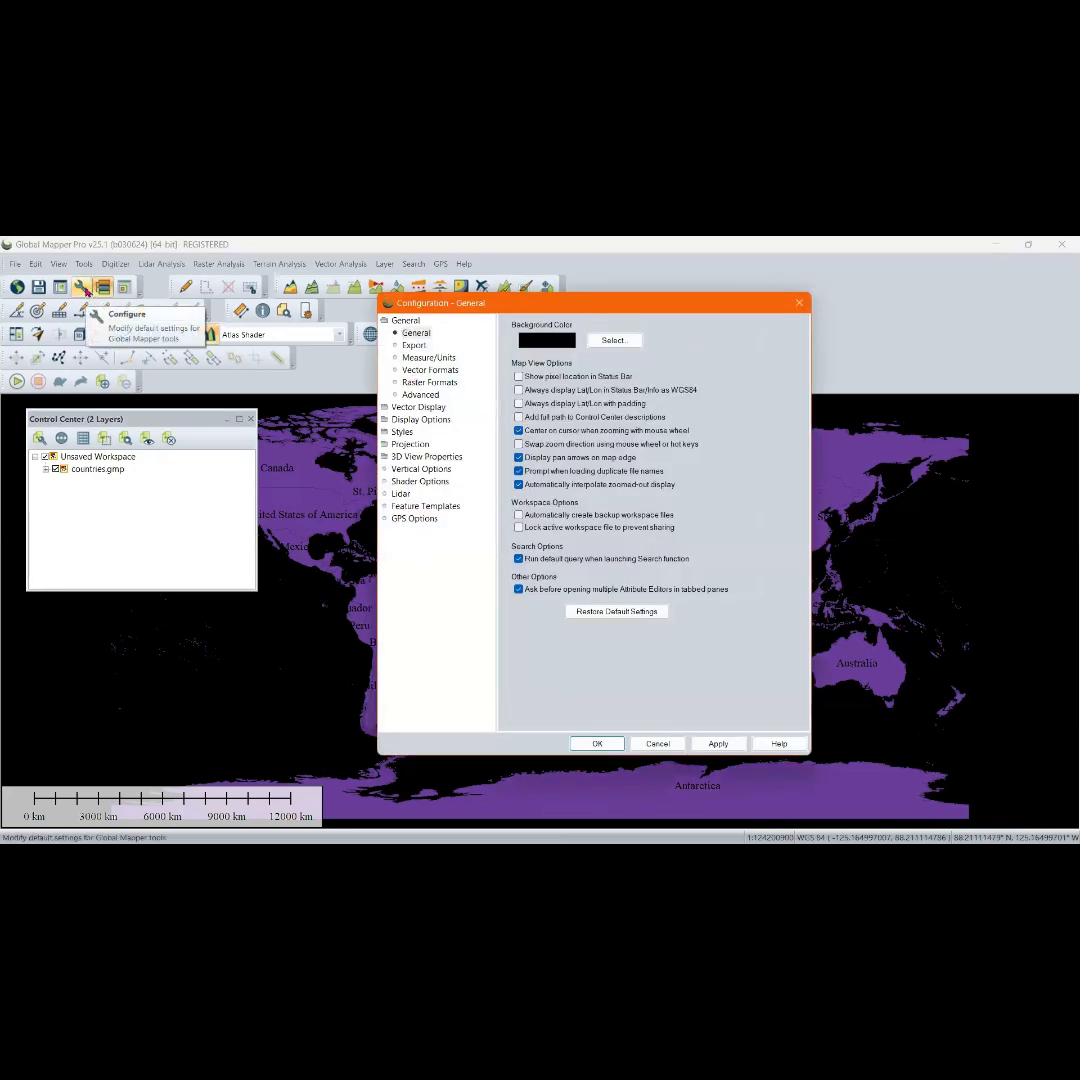
click(409, 444)
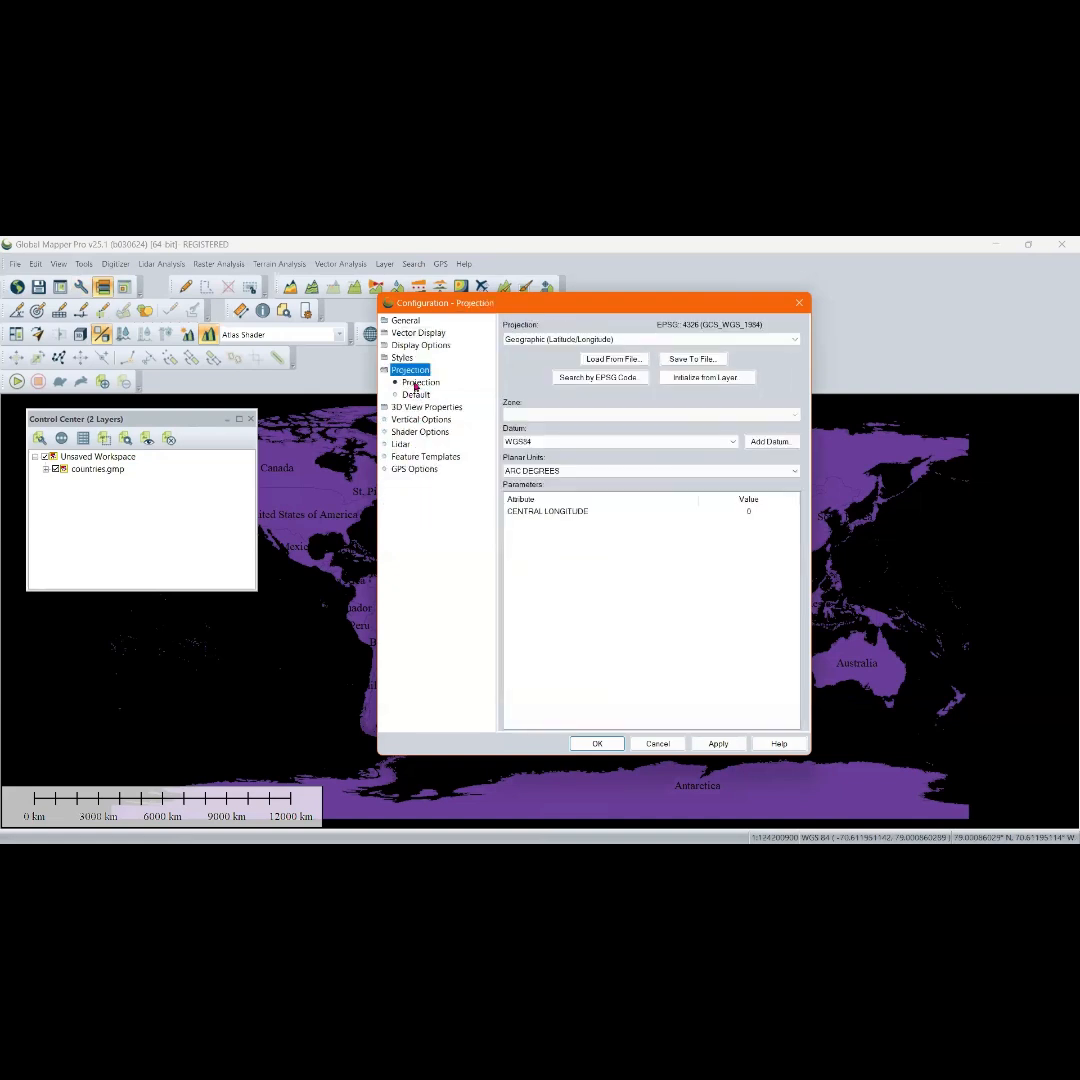
click(420, 384)
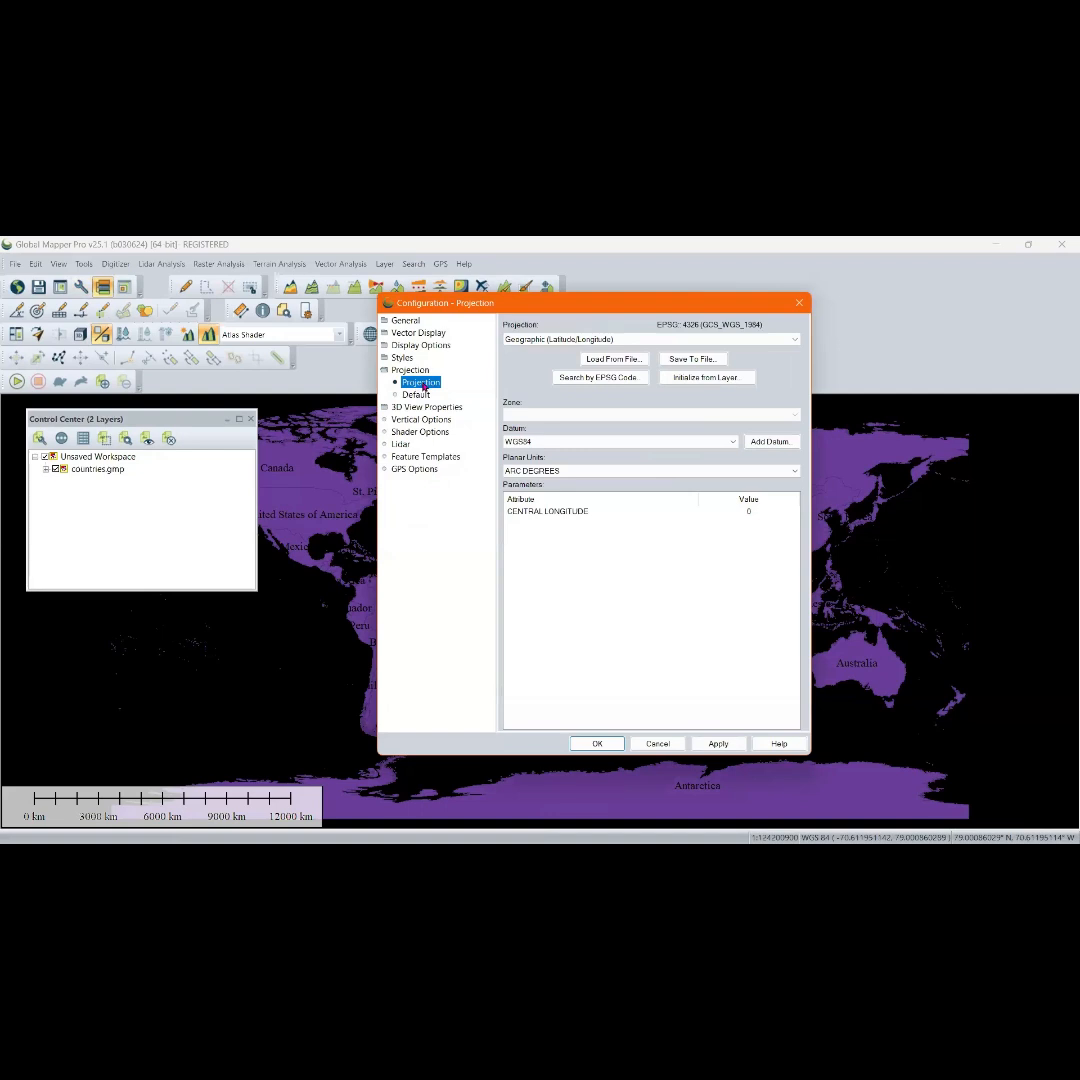
click(703, 341)
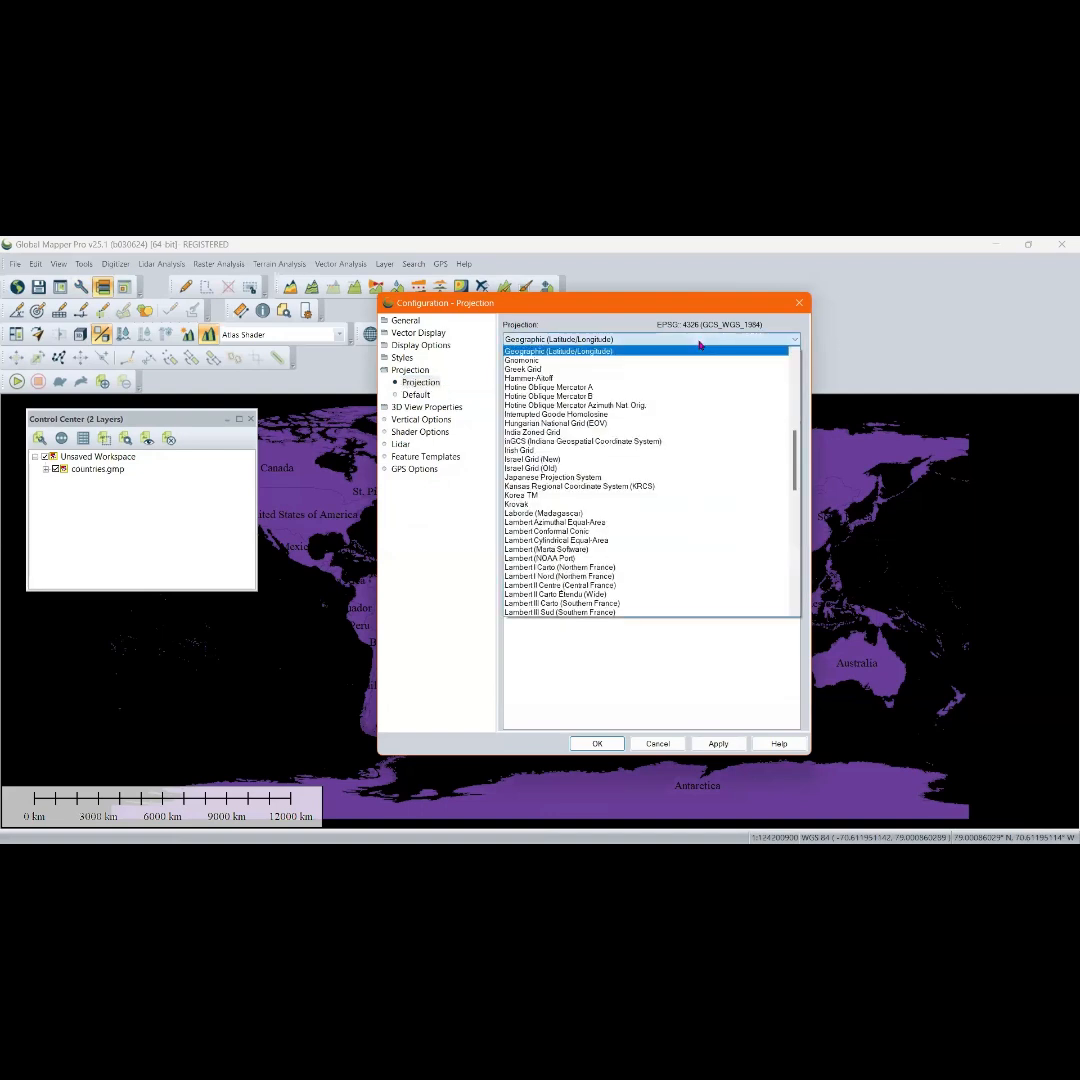
scroll(700, 345, up, 7)
key(r)
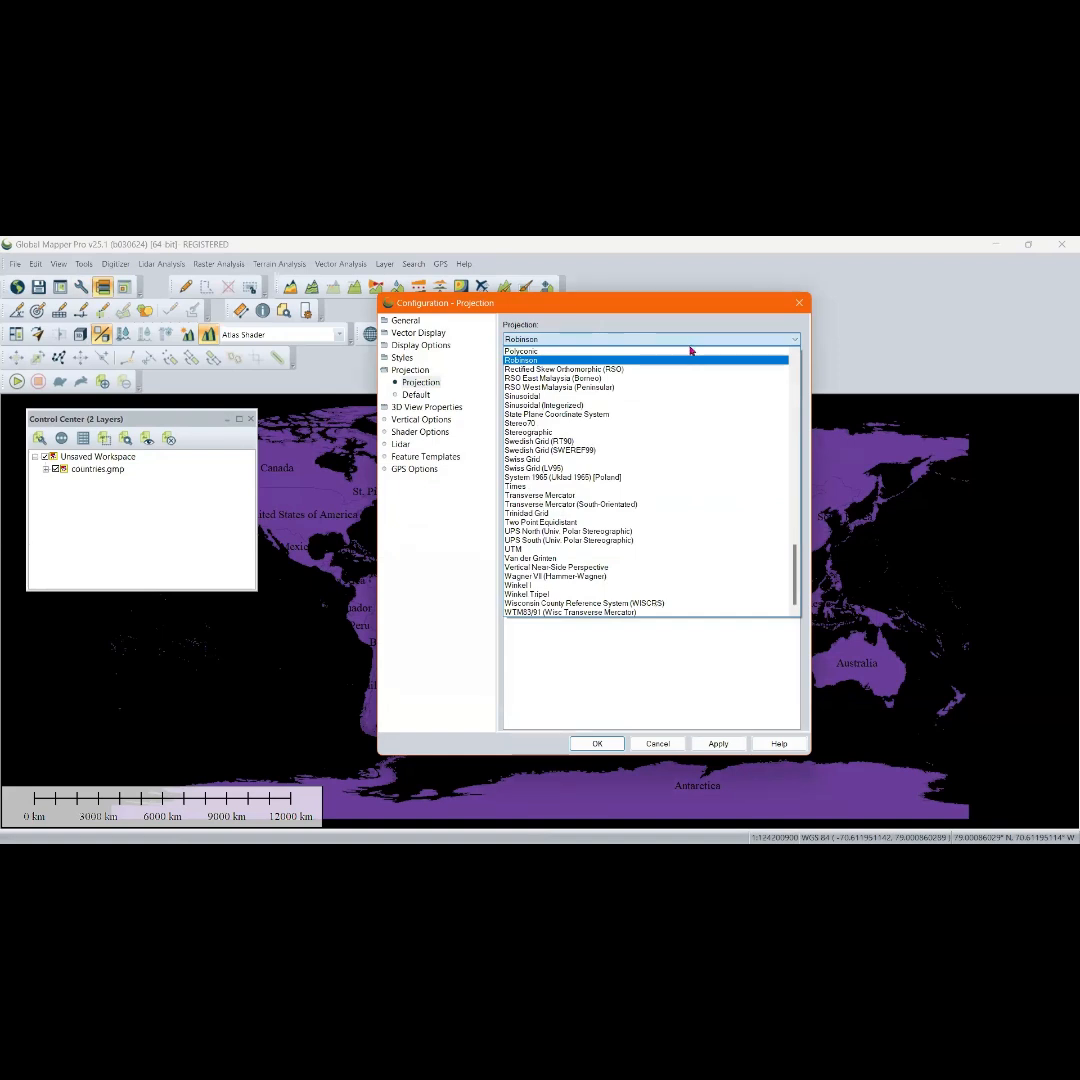
key(b)
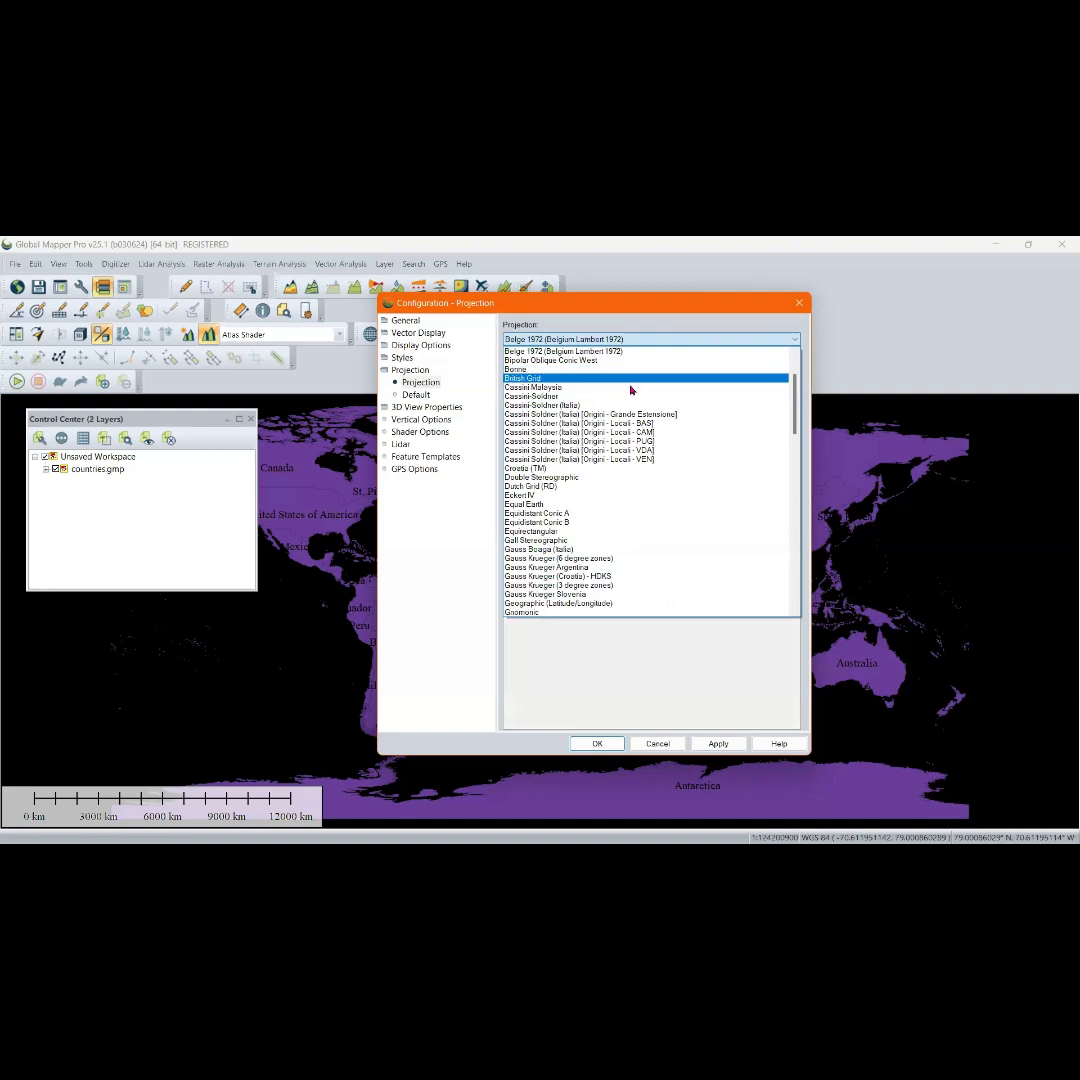
click(559, 383)
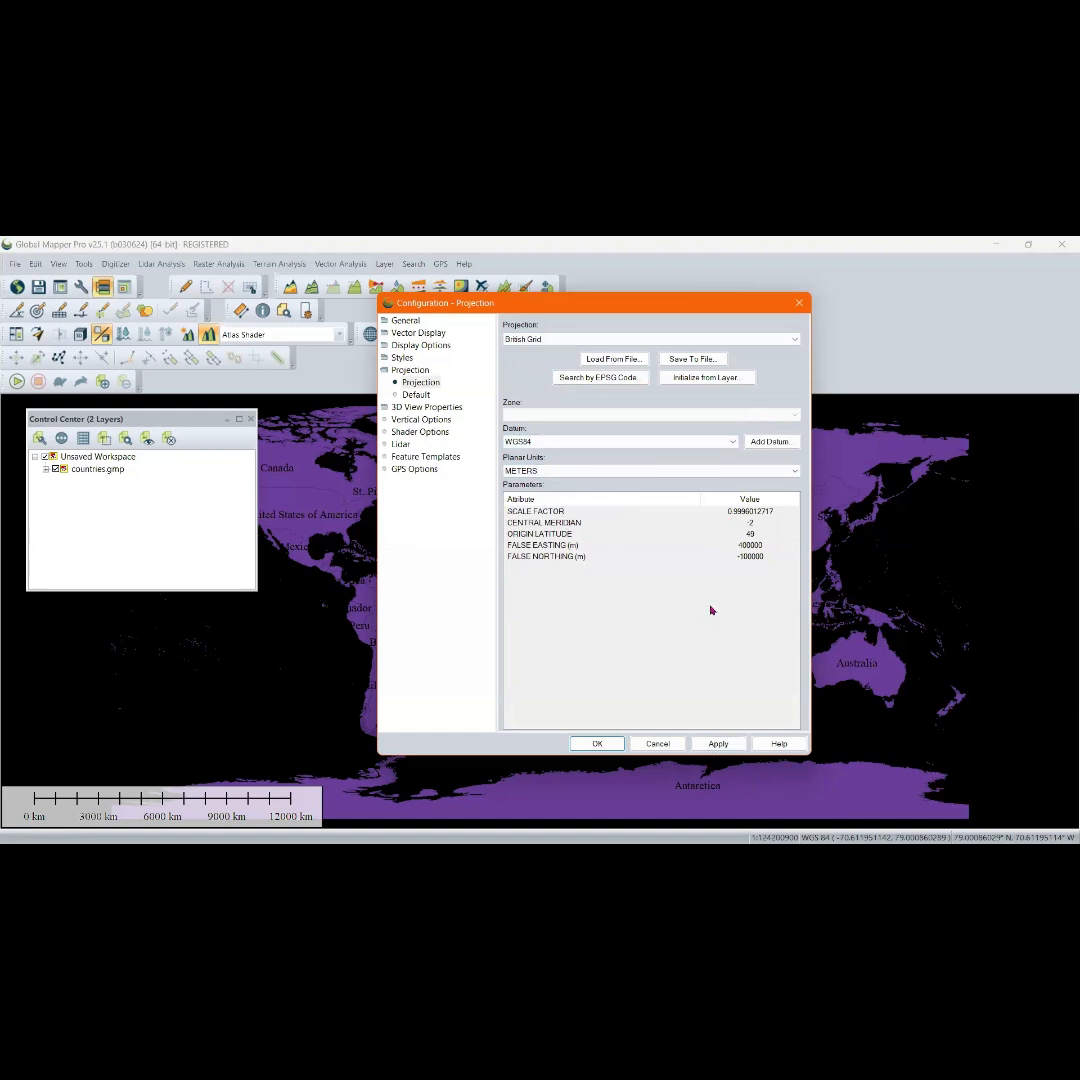
click(718, 743)
click(597, 744)
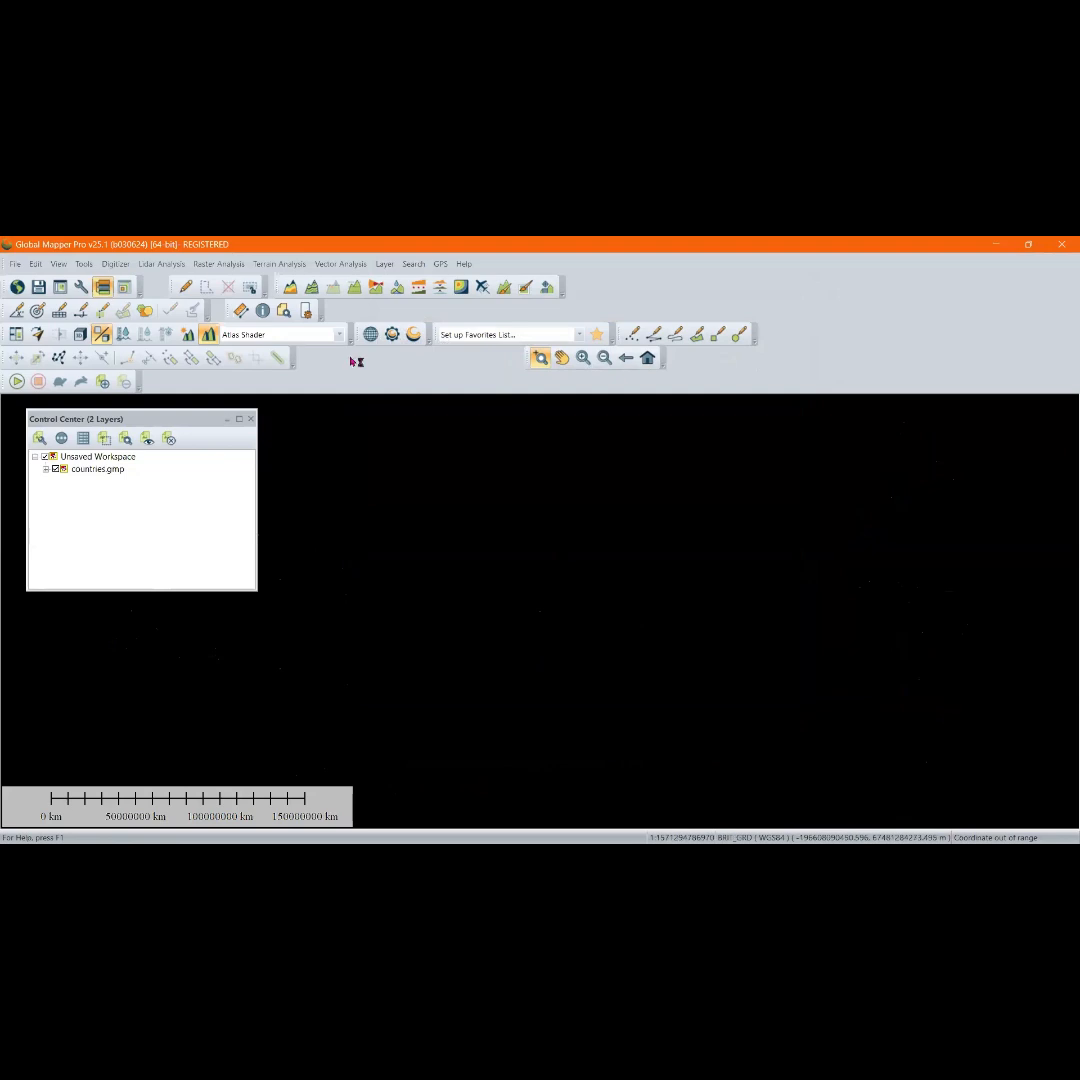
click(84, 288)
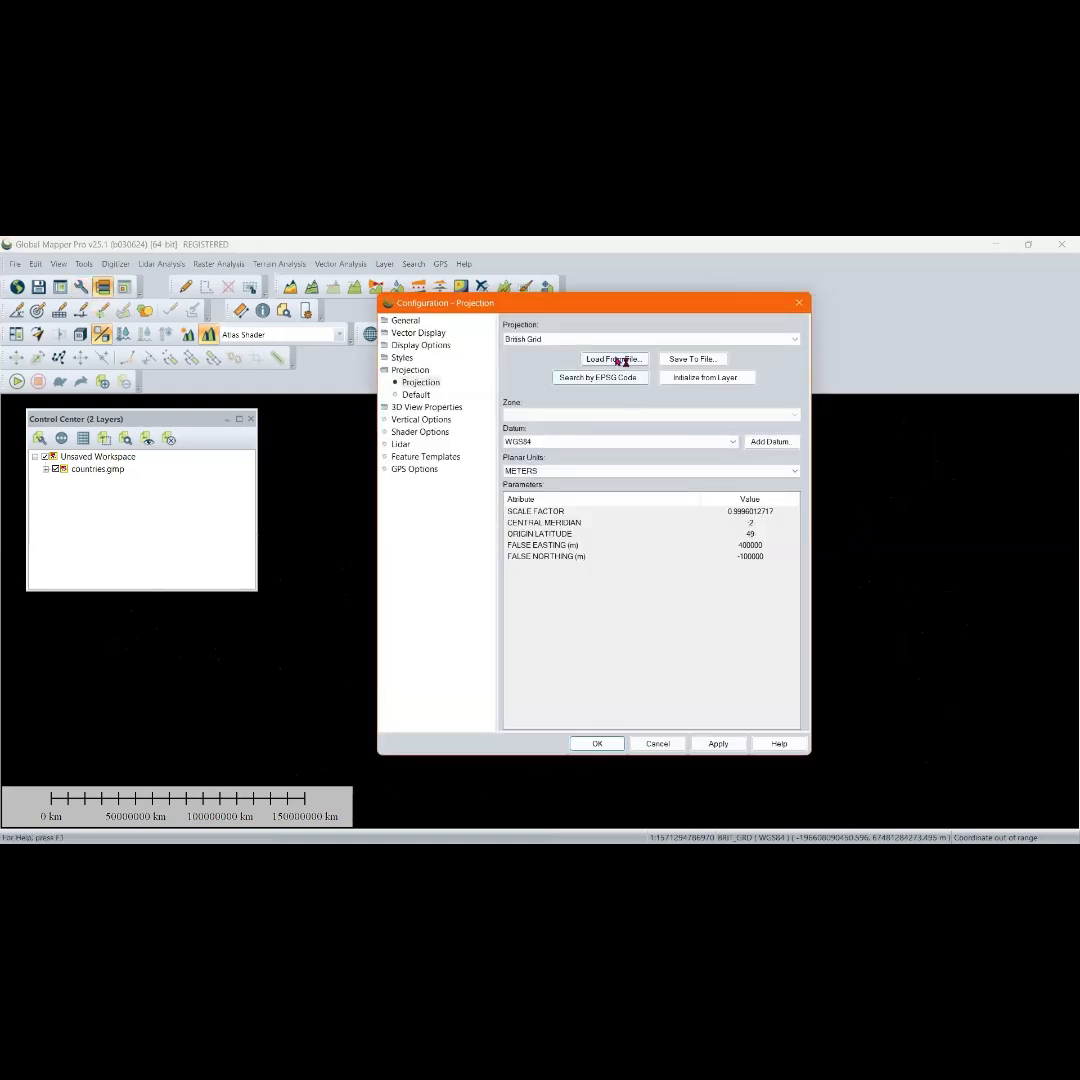
click(618, 340)
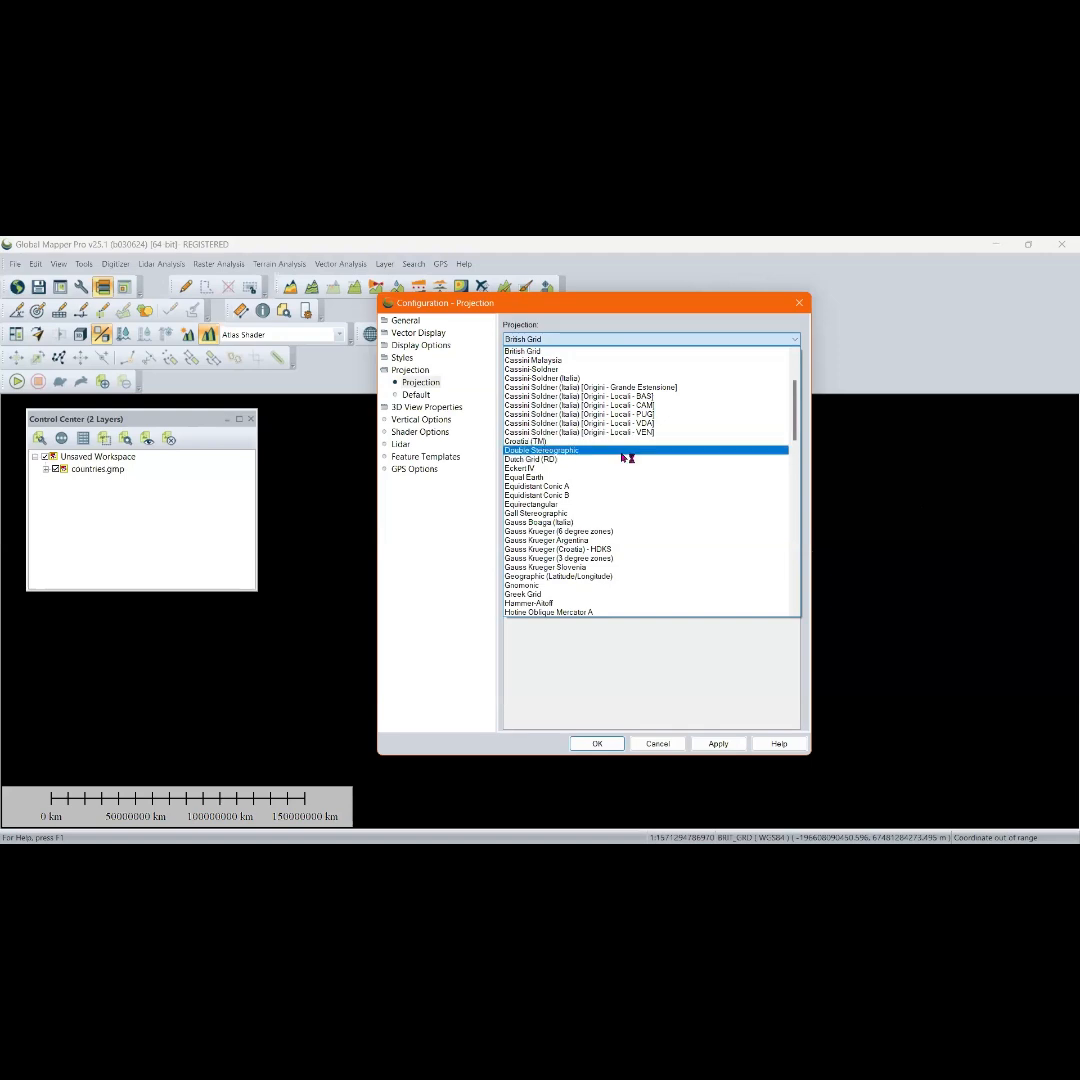
click(428, 386)
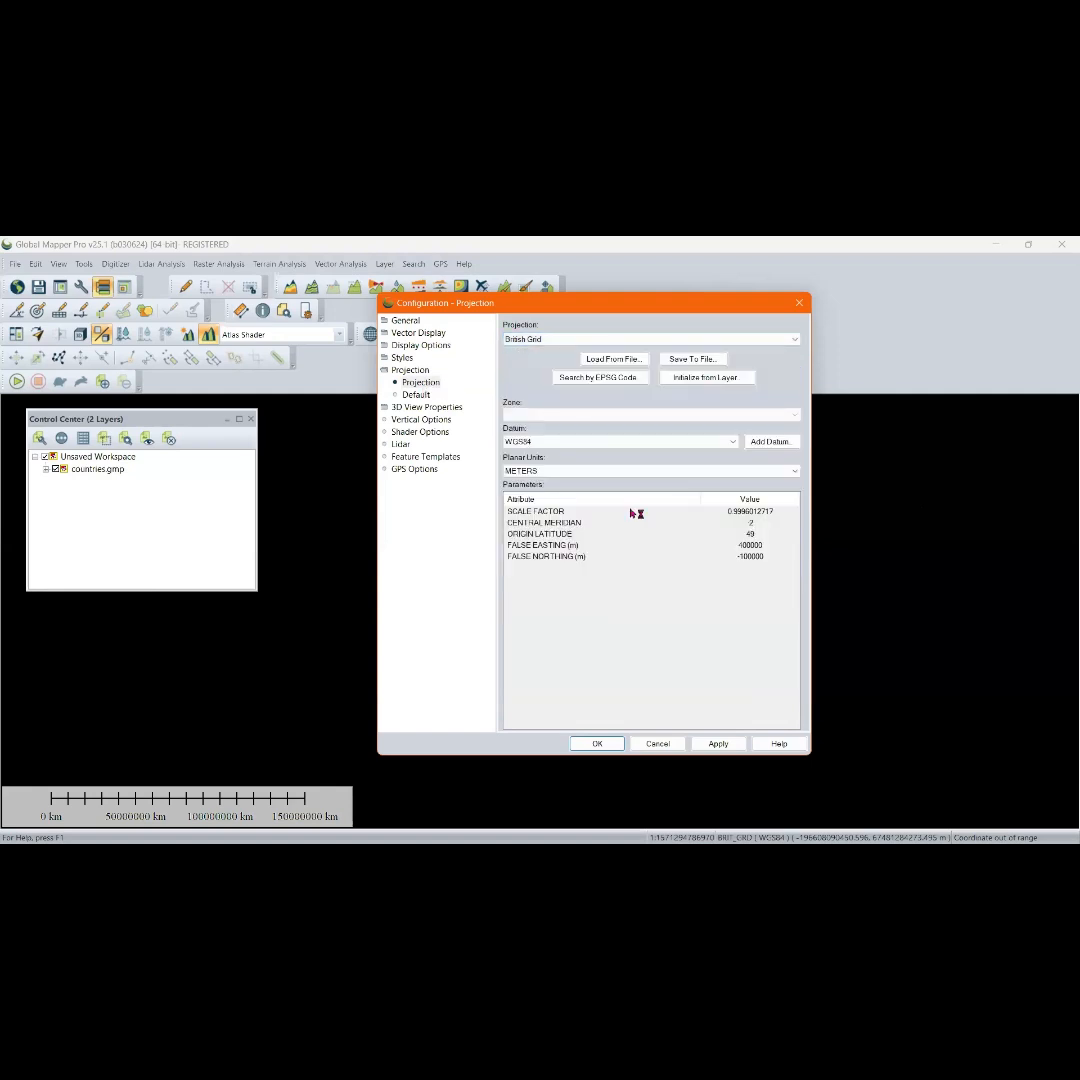
click(660, 745)
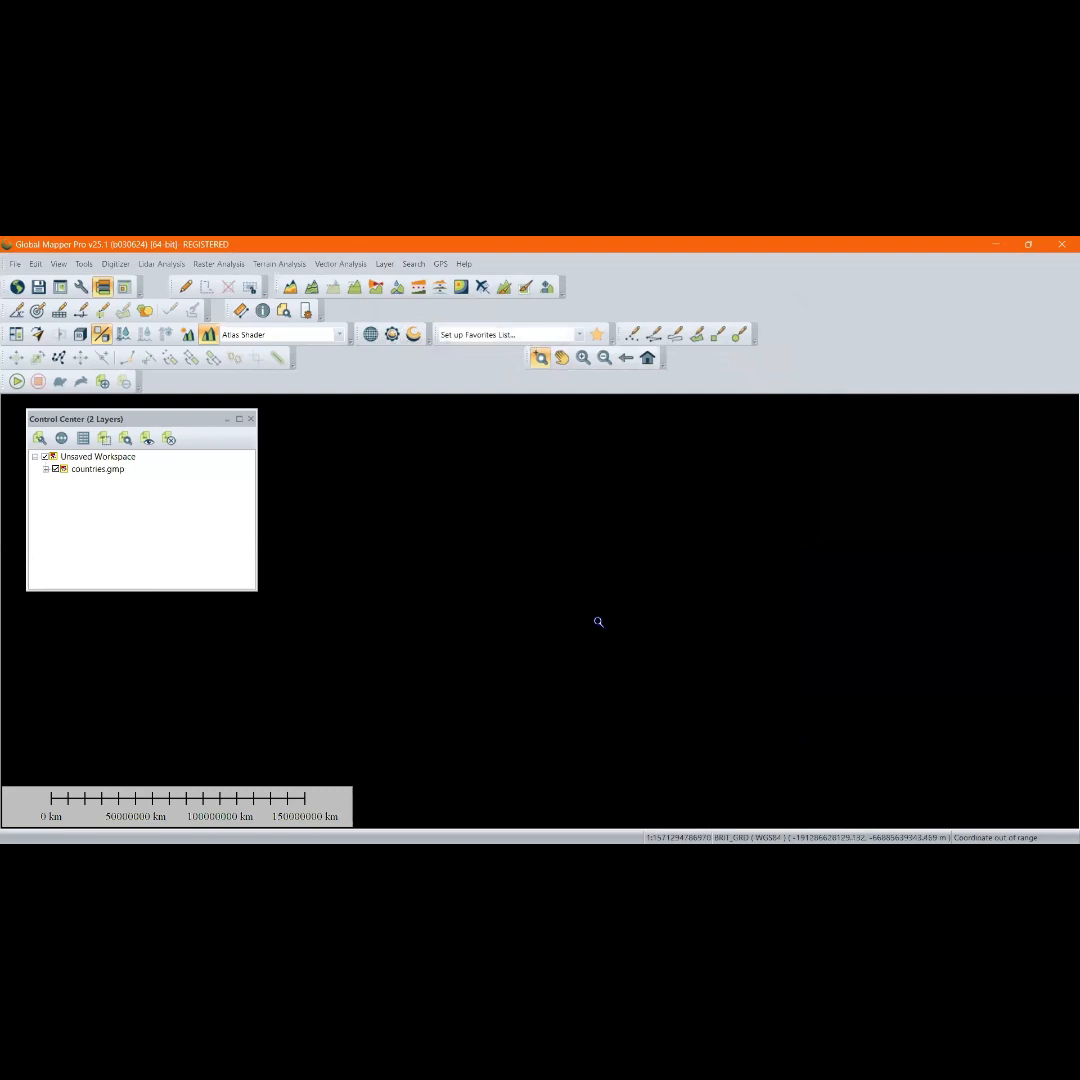
Unload the current data and reload the default world countries data, inspecting the United Kingdom and Ireland
key(ctrl+u)
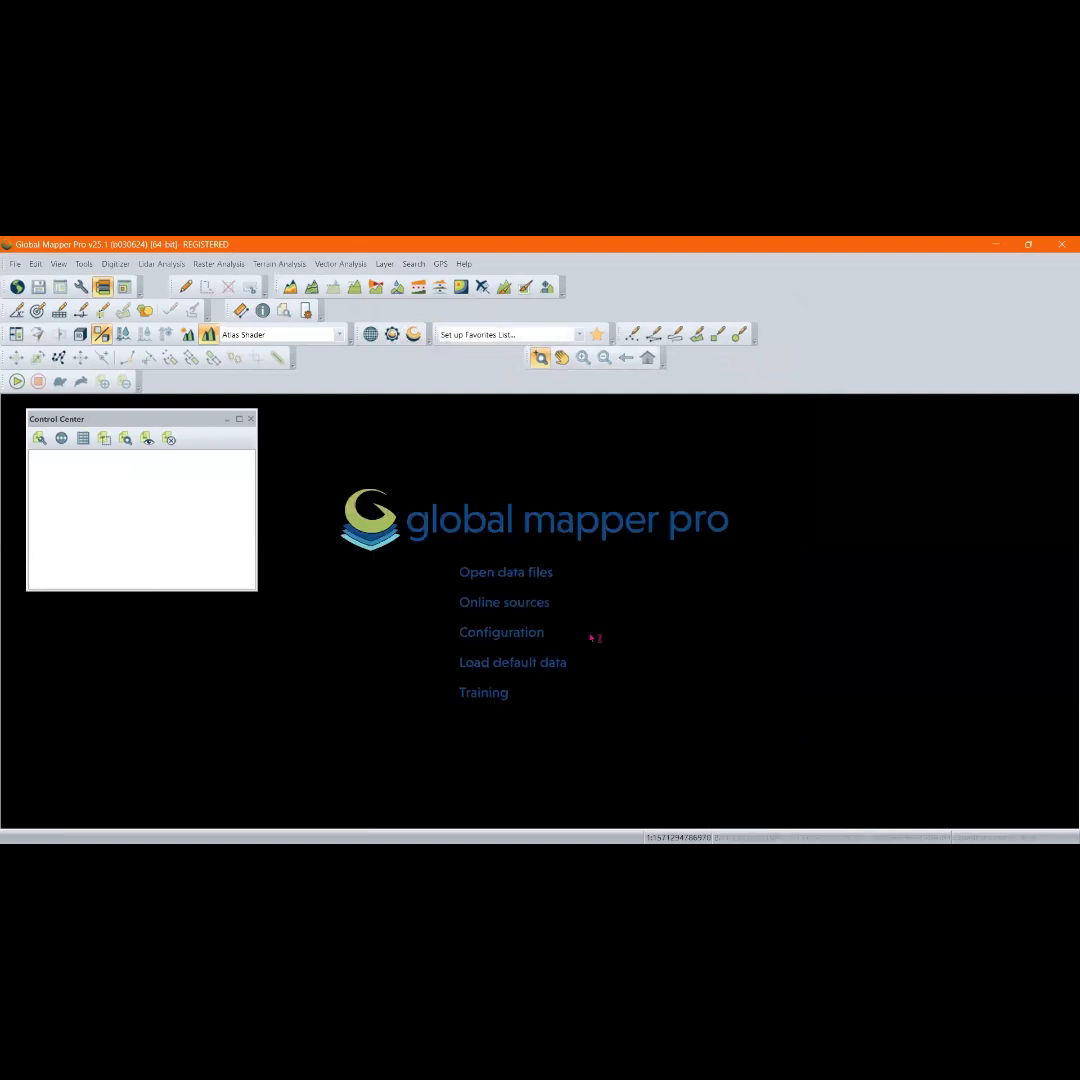
click(500, 664)
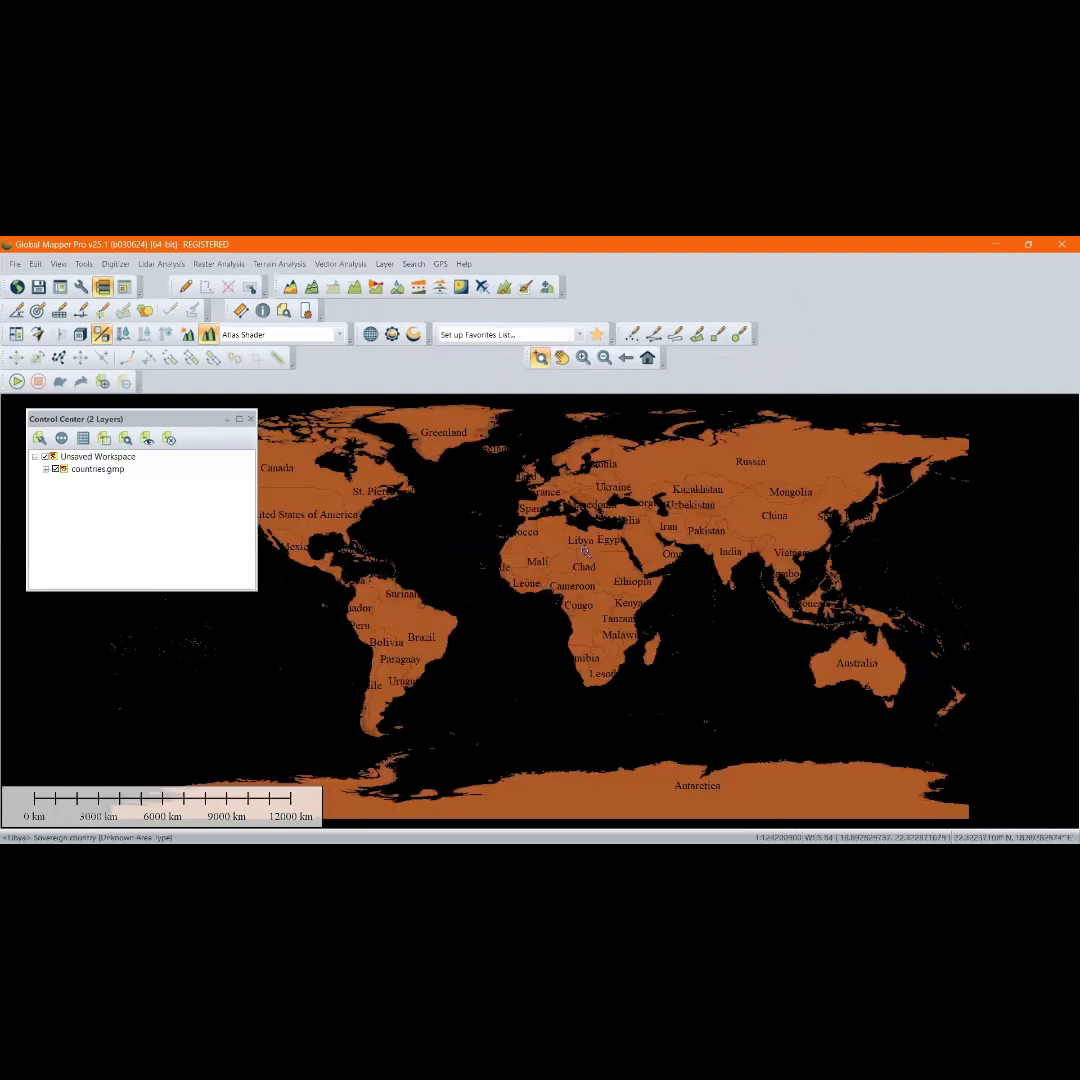
scroll(581, 549, up, 2)
scroll(710, 596, down, 3)
scroll(494, 561, up, 3)
scroll(284, 656, down, 3)
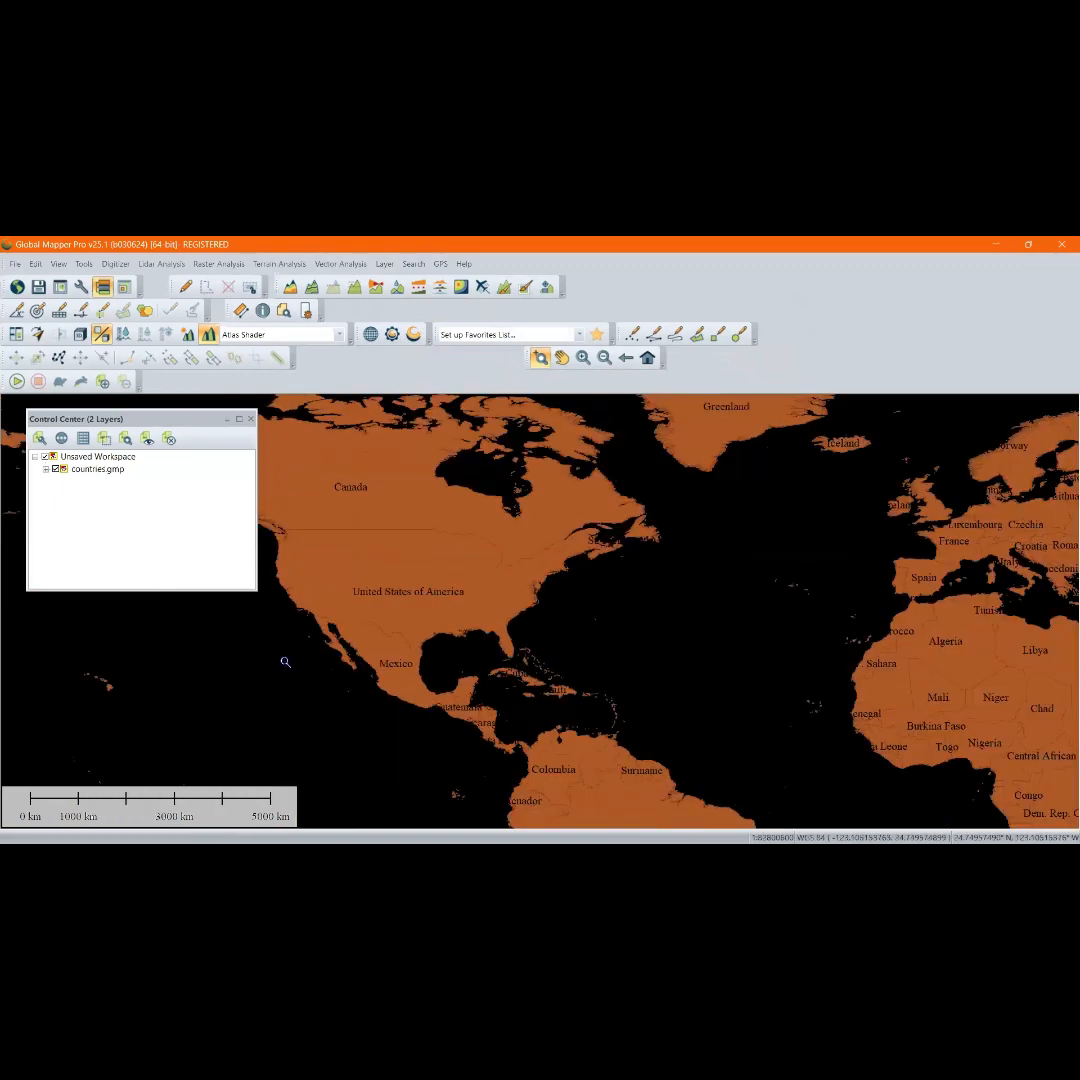
scroll(632, 497, up, 4)
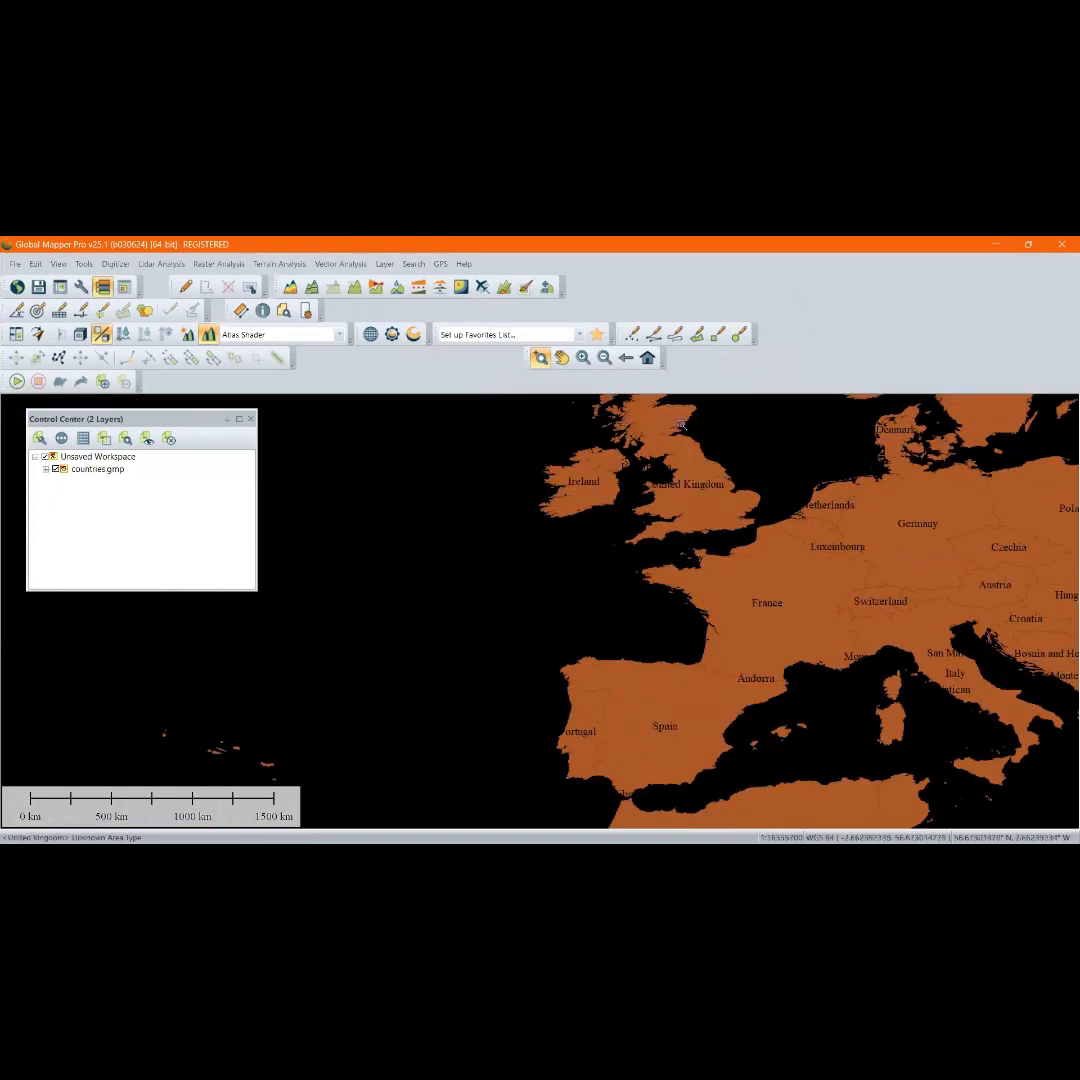
scroll(530, 590, down, 1)
scroll(558, 537, up, 3)
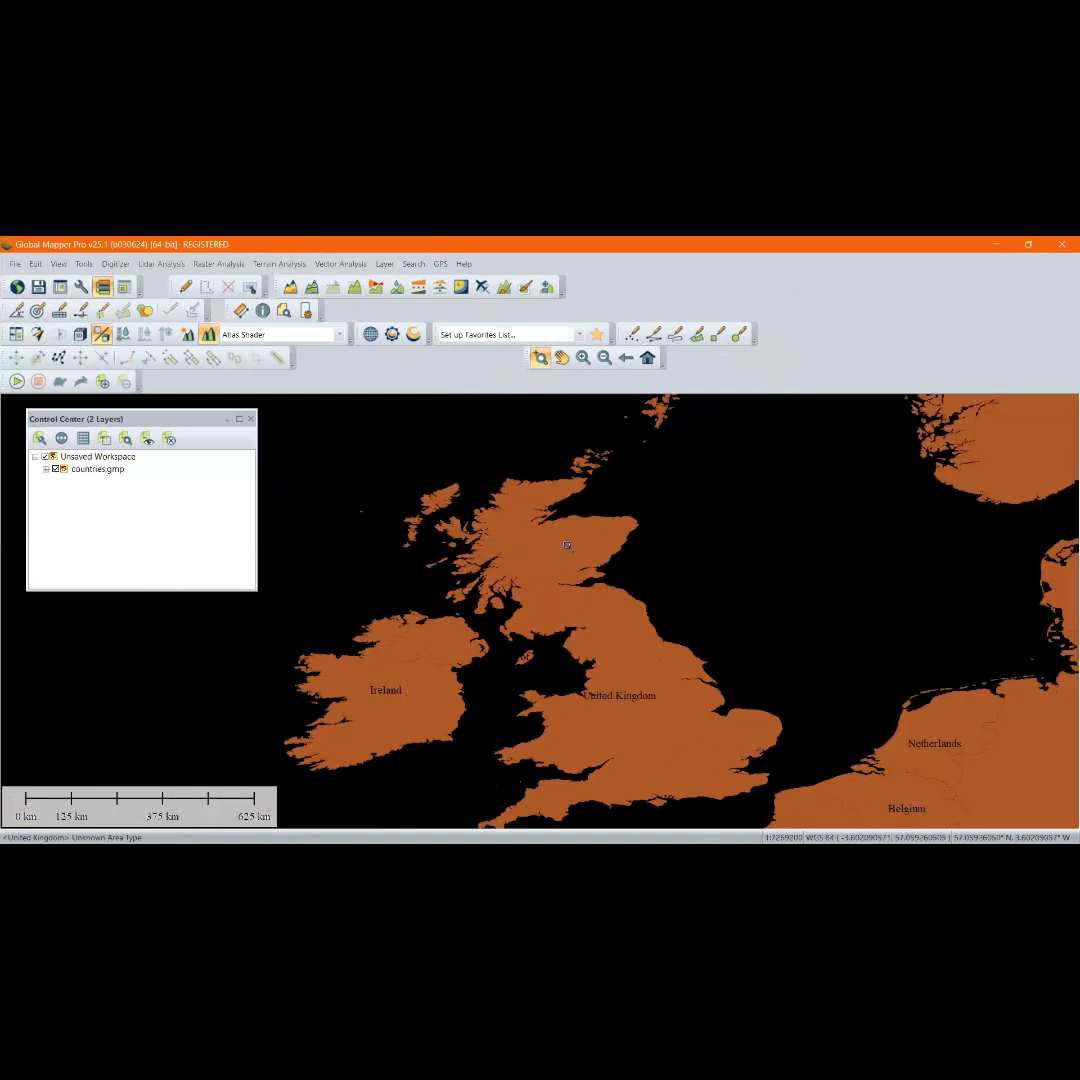
scroll(587, 517, up, 2)
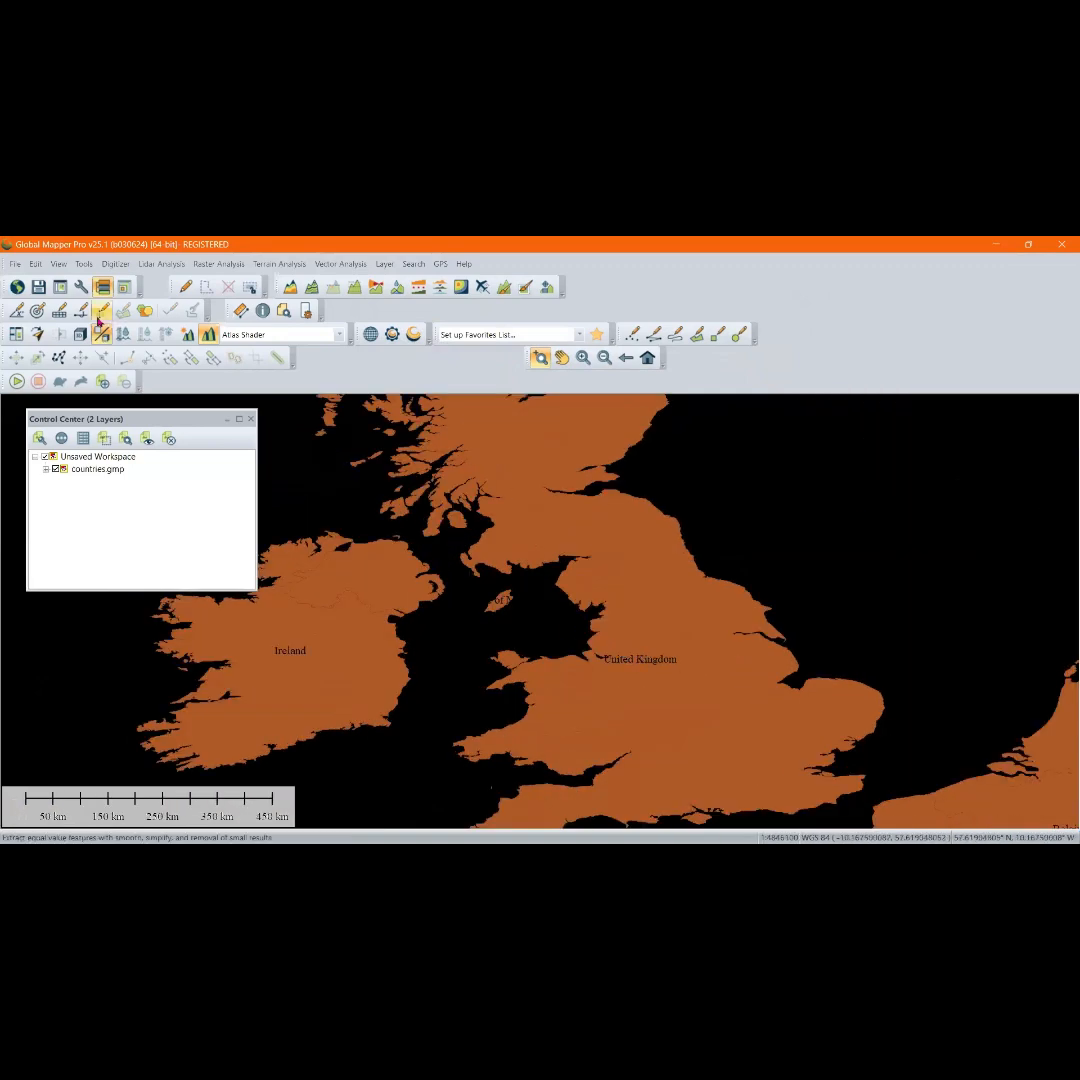
Change the map view's background color to white in the general configuration and apply it
click(82, 287)
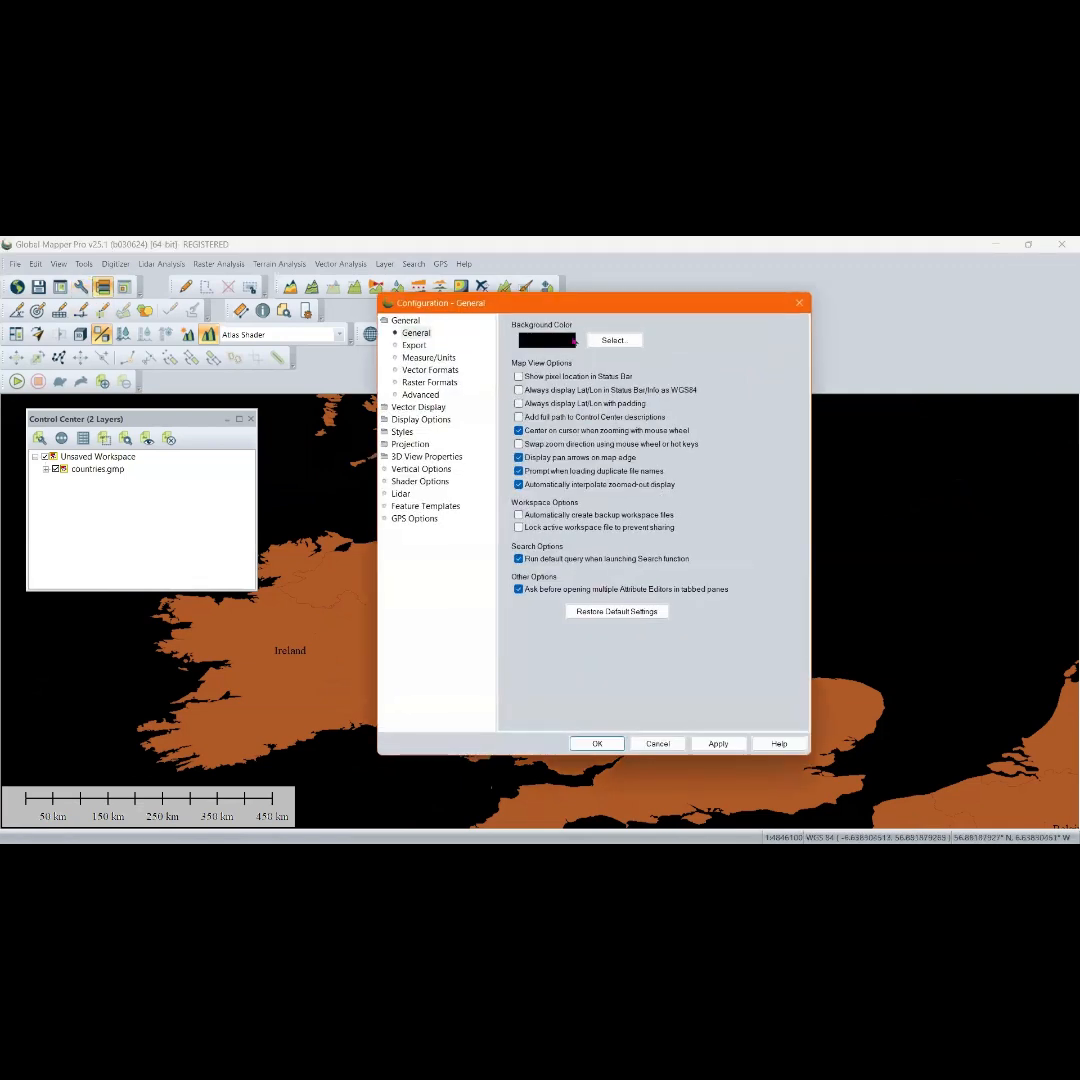
click(614, 341)
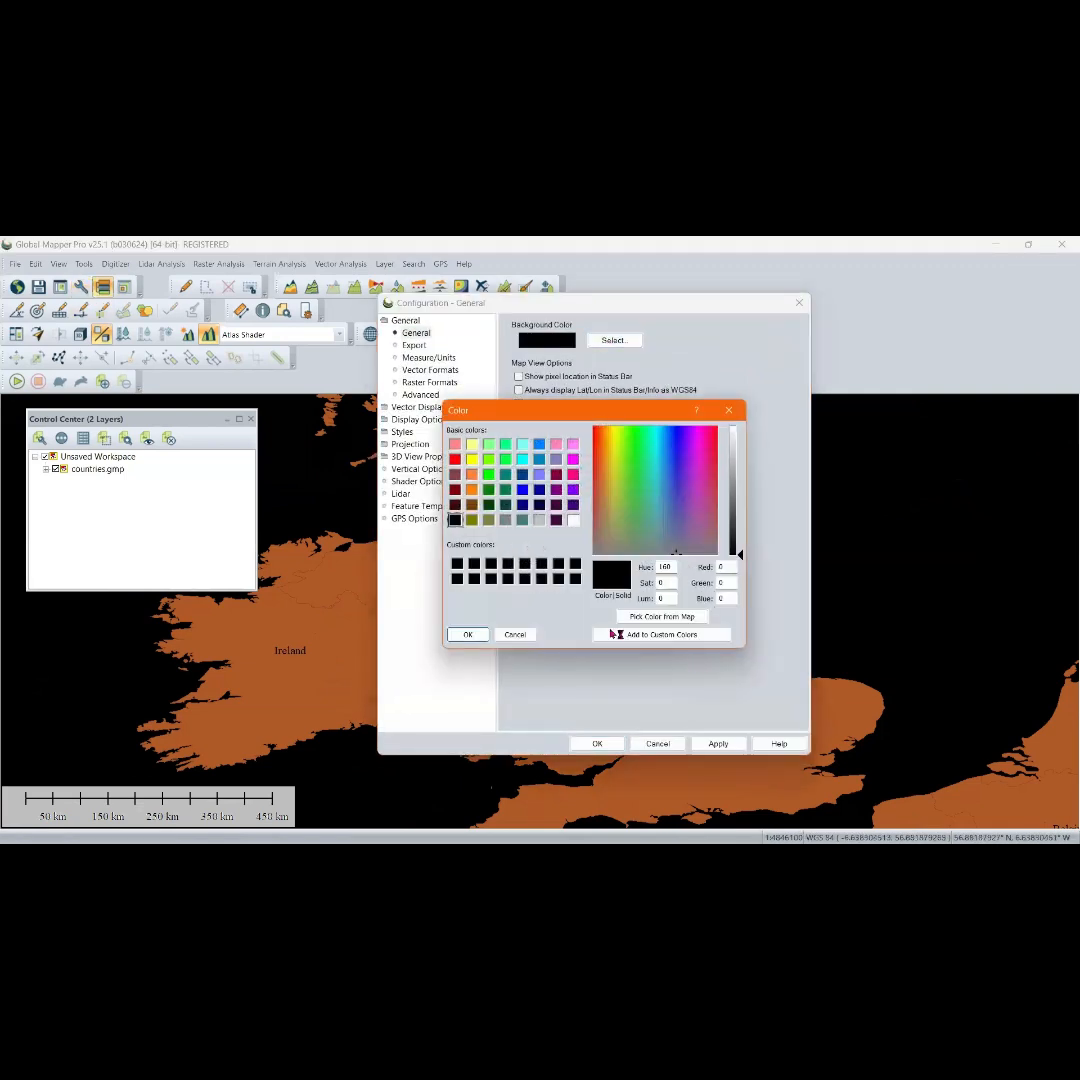
click(573, 520)
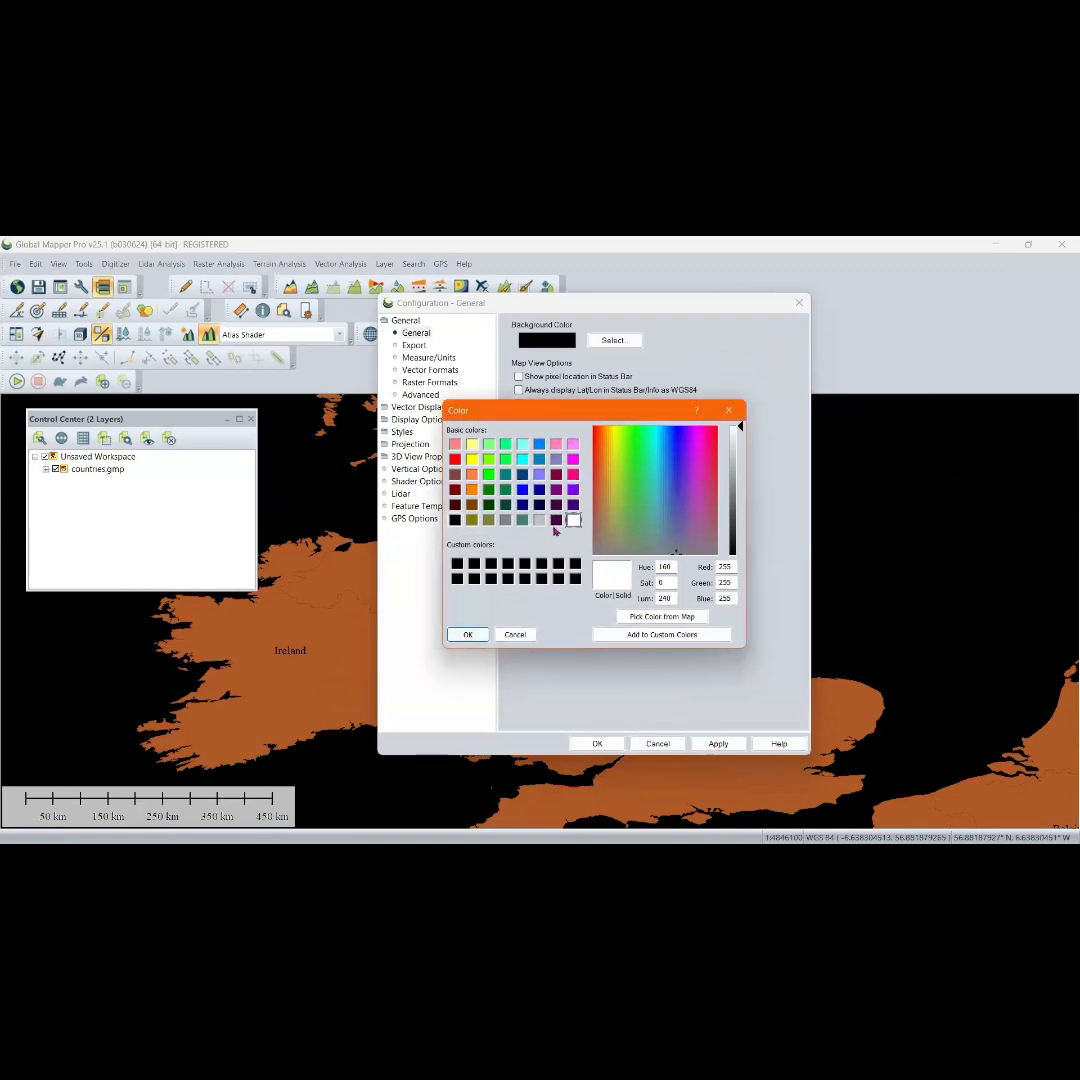
click(467, 634)
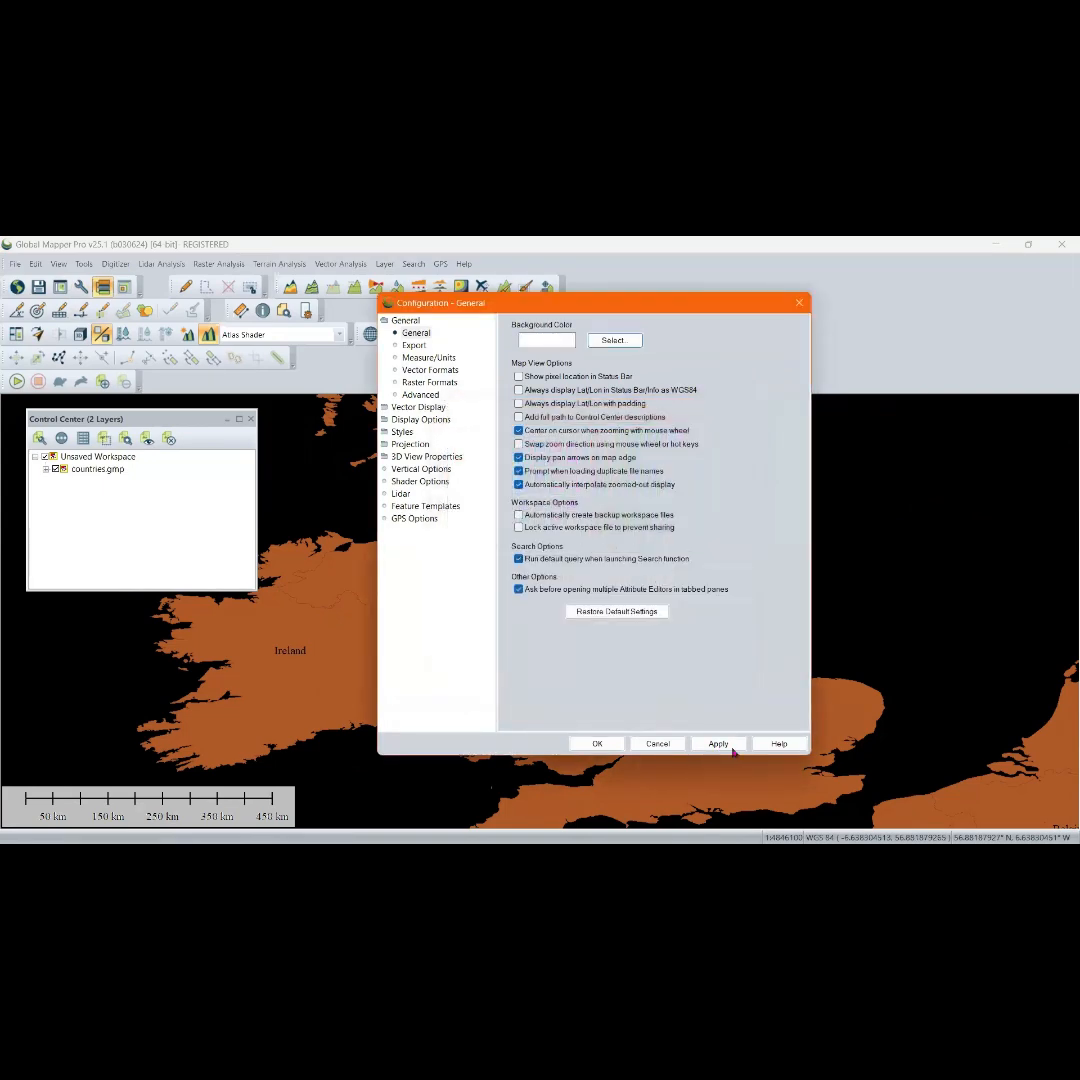
click(717, 743)
click(597, 743)
Examine the shape of the United Kingdom and Ireland on the countries map in the geographic projection
scroll(545, 642, down, 2)
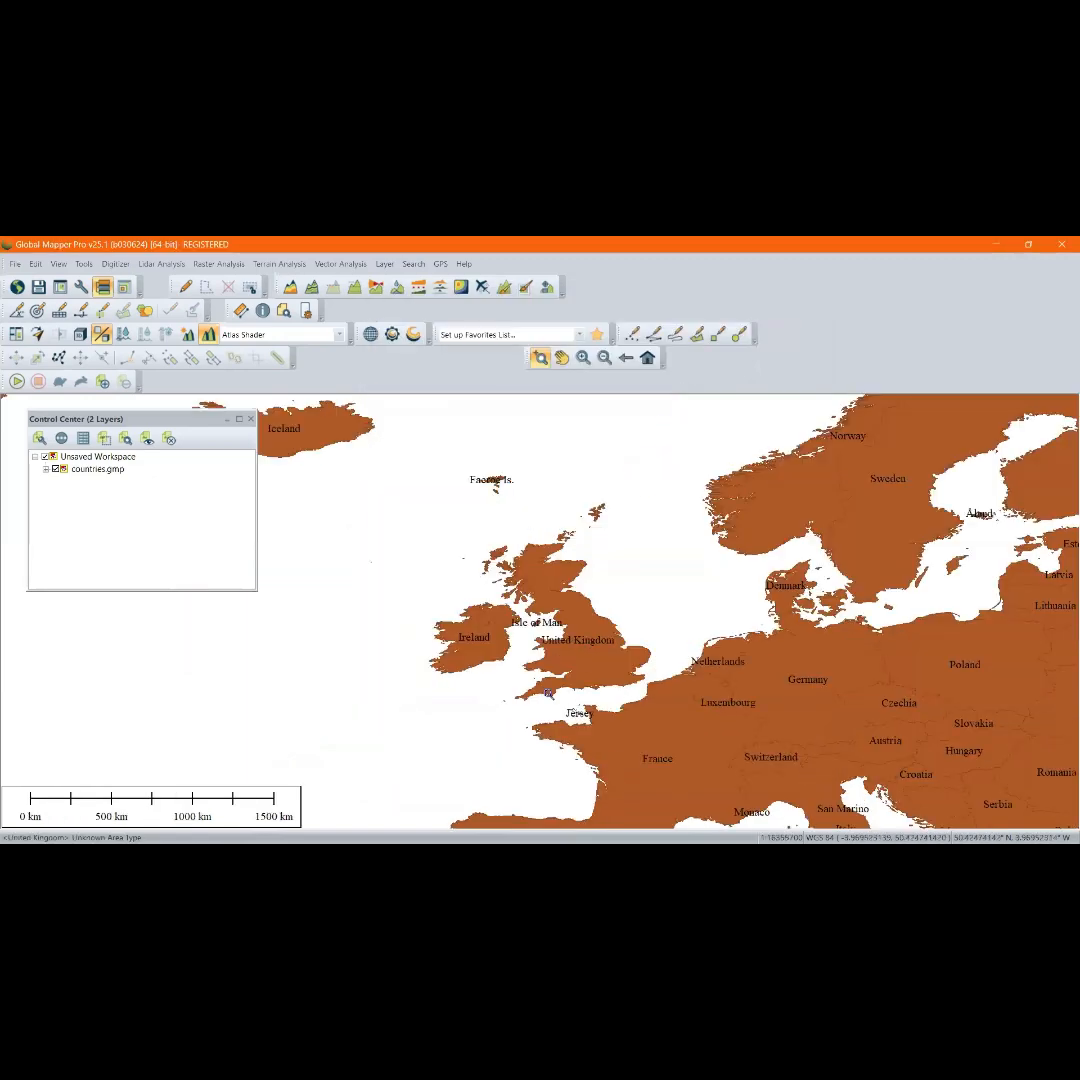
scroll(545, 642, up, 2)
scroll(545, 642, up, 3)
scroll(620, 610, down, 5)
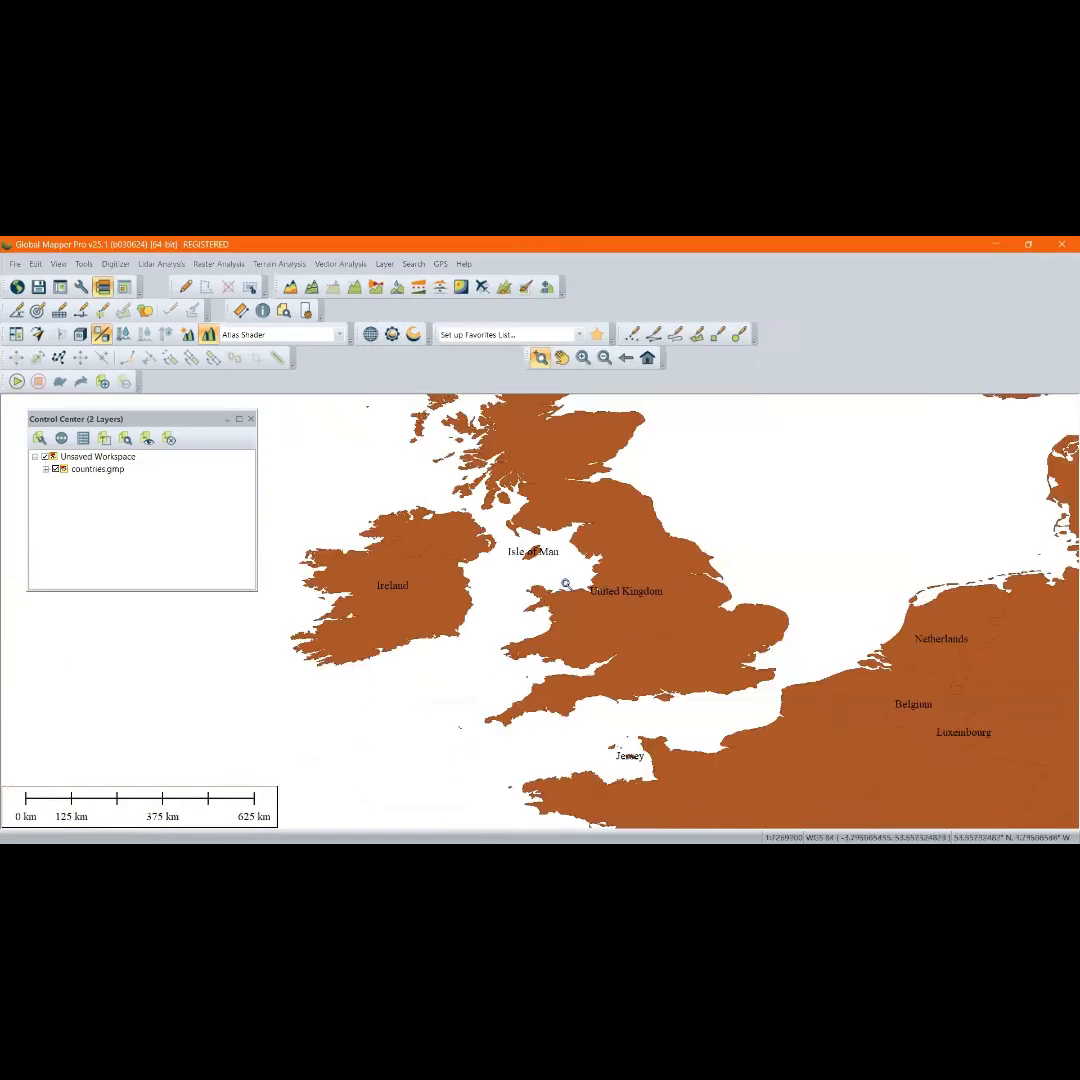
scroll(658, 628, up, 1)
scroll(535, 635, down, 2)
scroll(528, 638, up, 1)
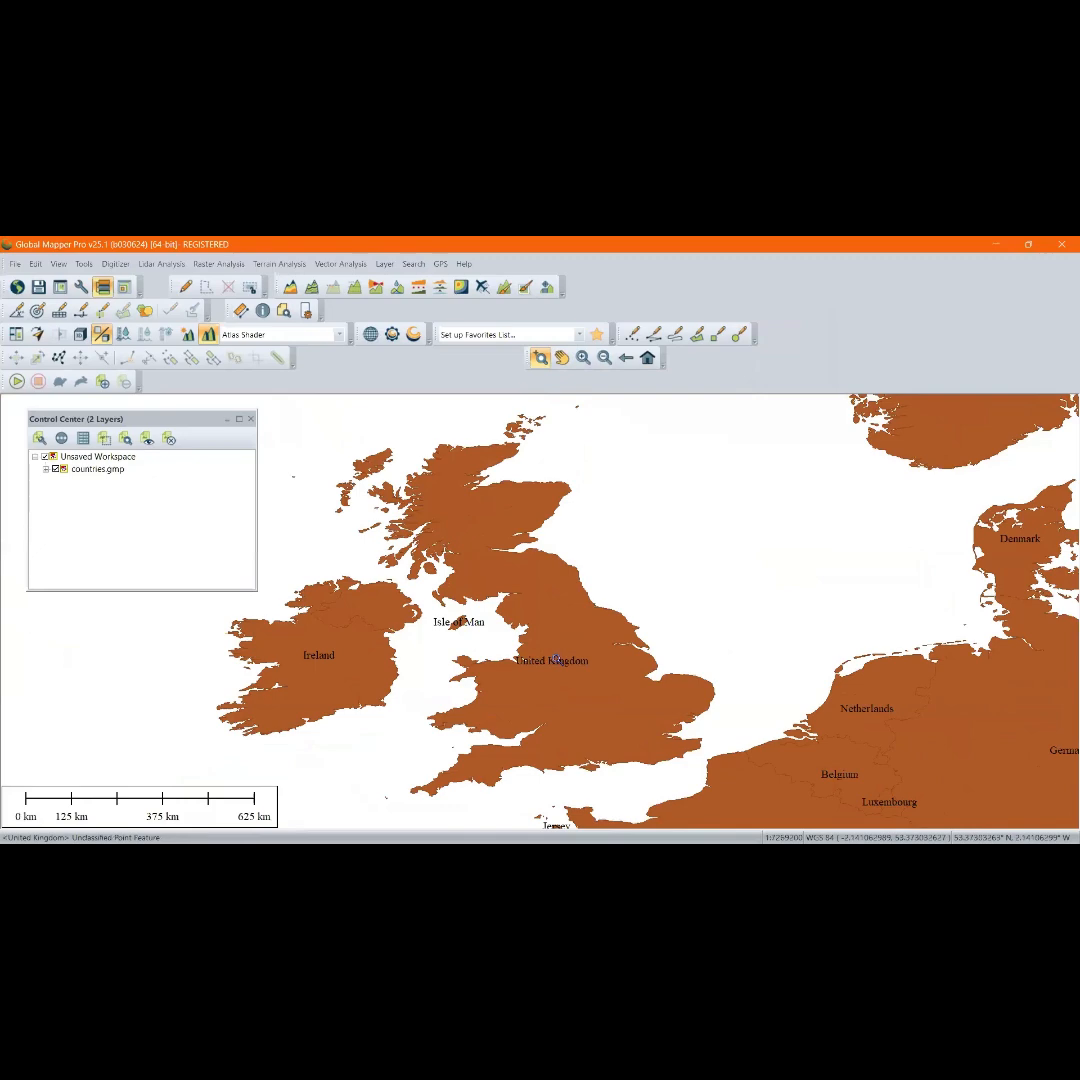
scroll(528, 665, up, 1)
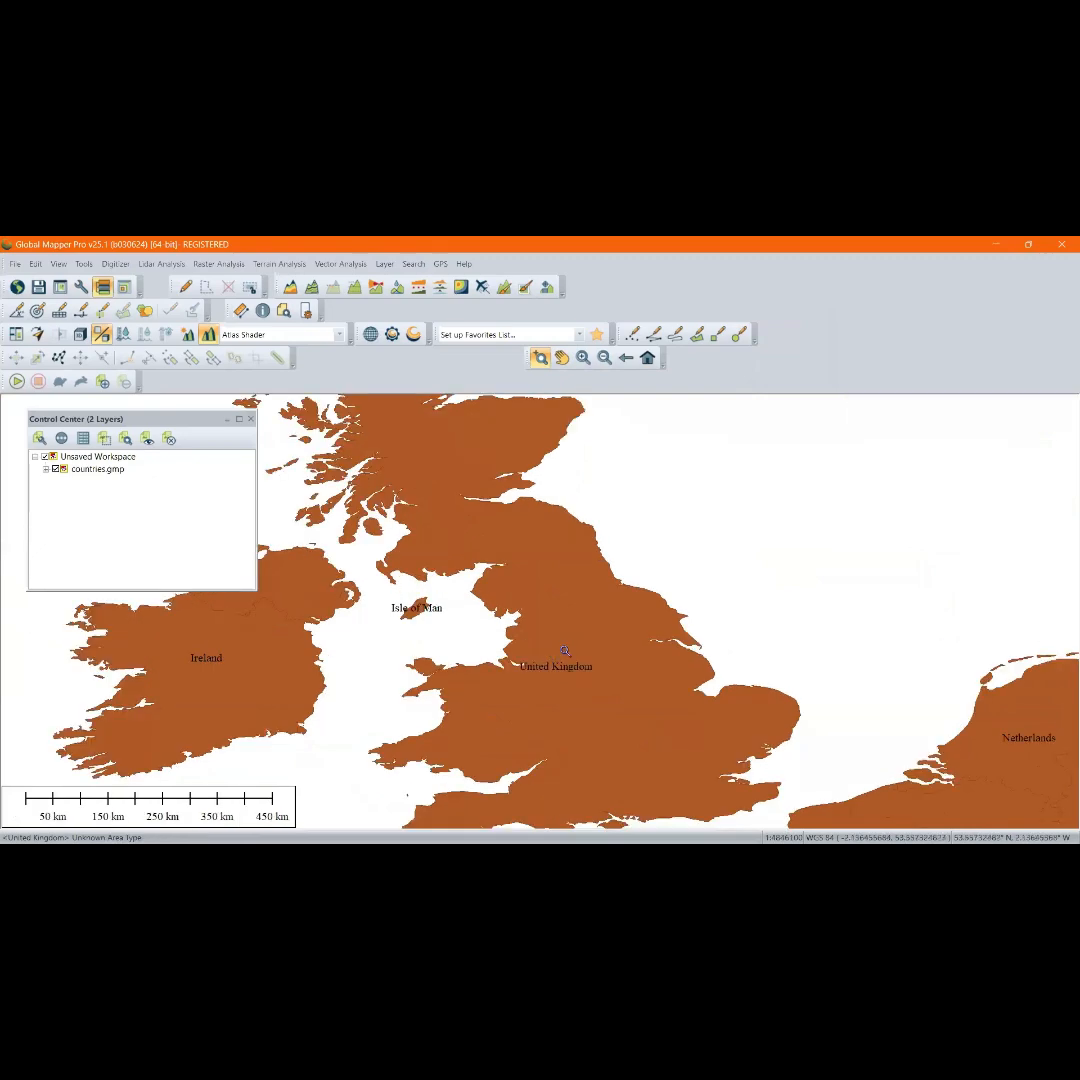
scroll(575, 630, up, 1)
scroll(575, 632, down, 2)
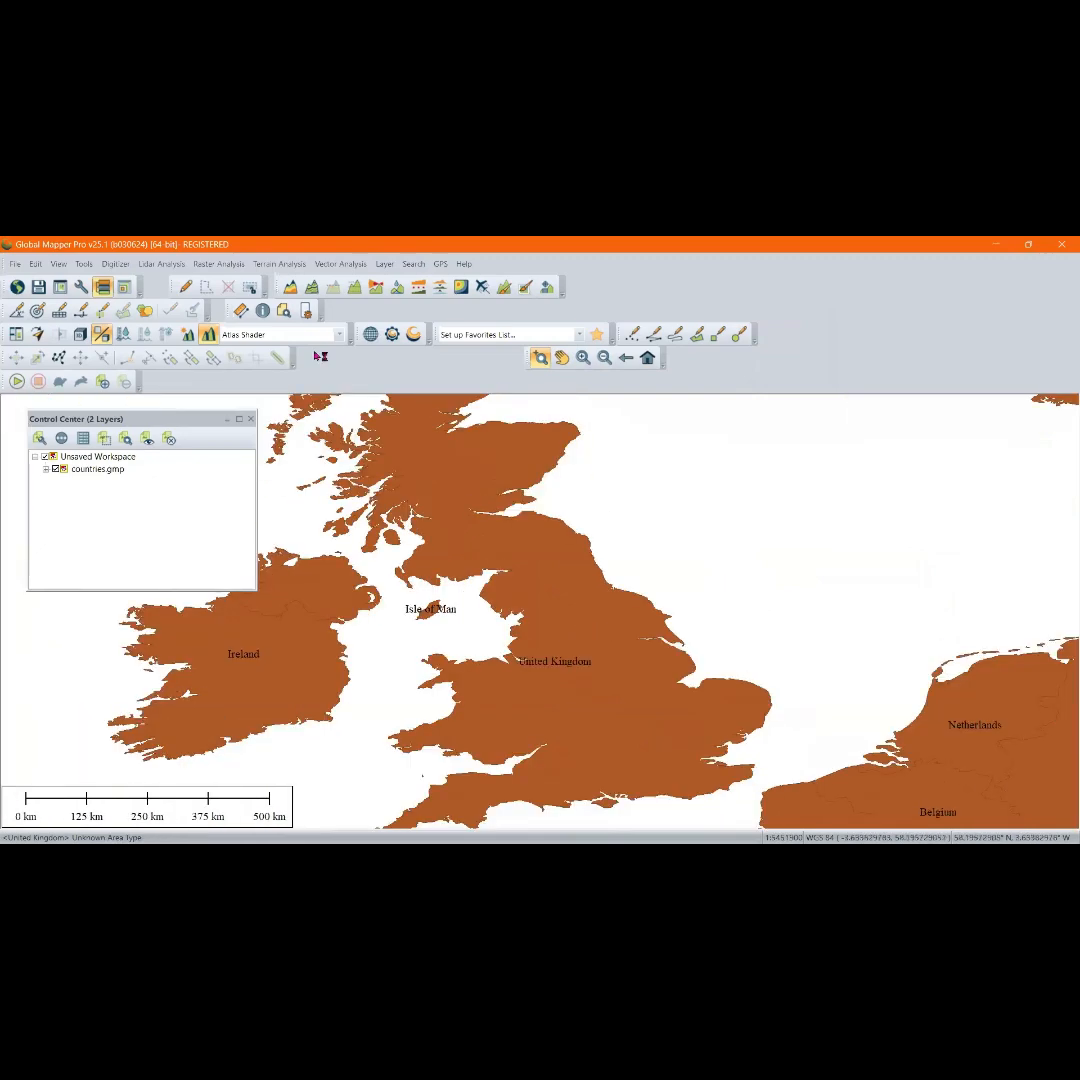
Change the projection from Geographic to British Grid, apply it, and compare the shapes of the United Kingdom and Europe
click(80, 288)
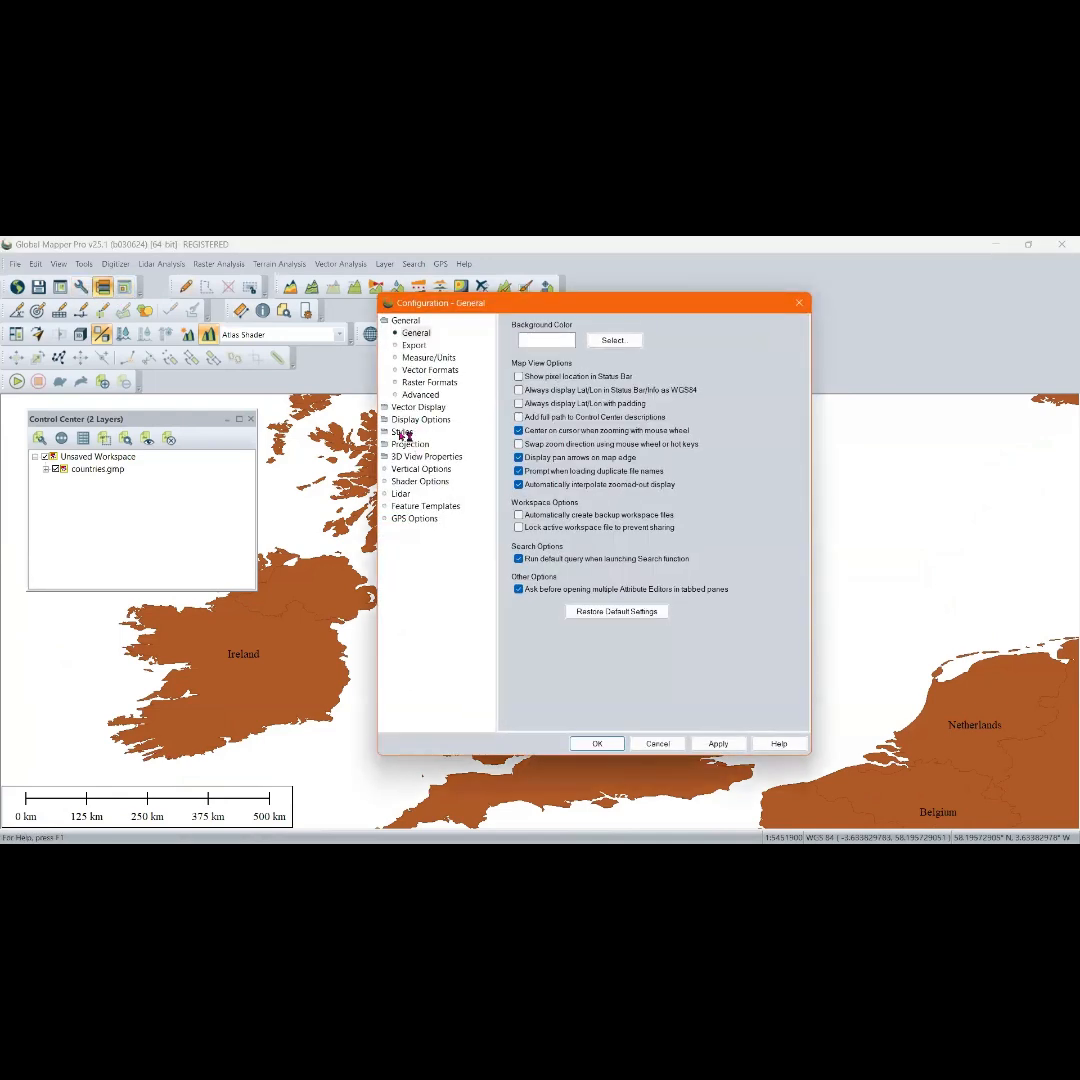
click(389, 447)
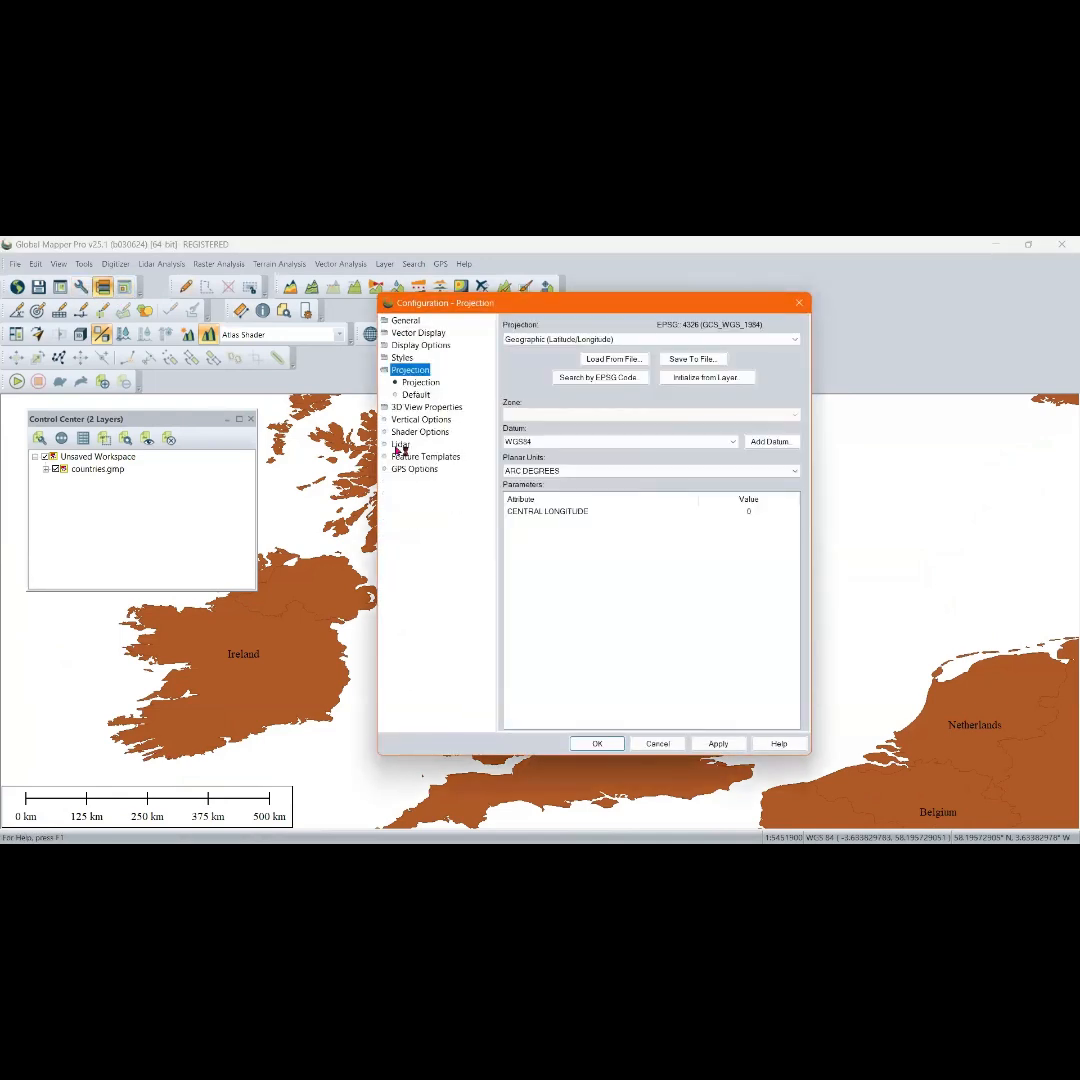
click(438, 384)
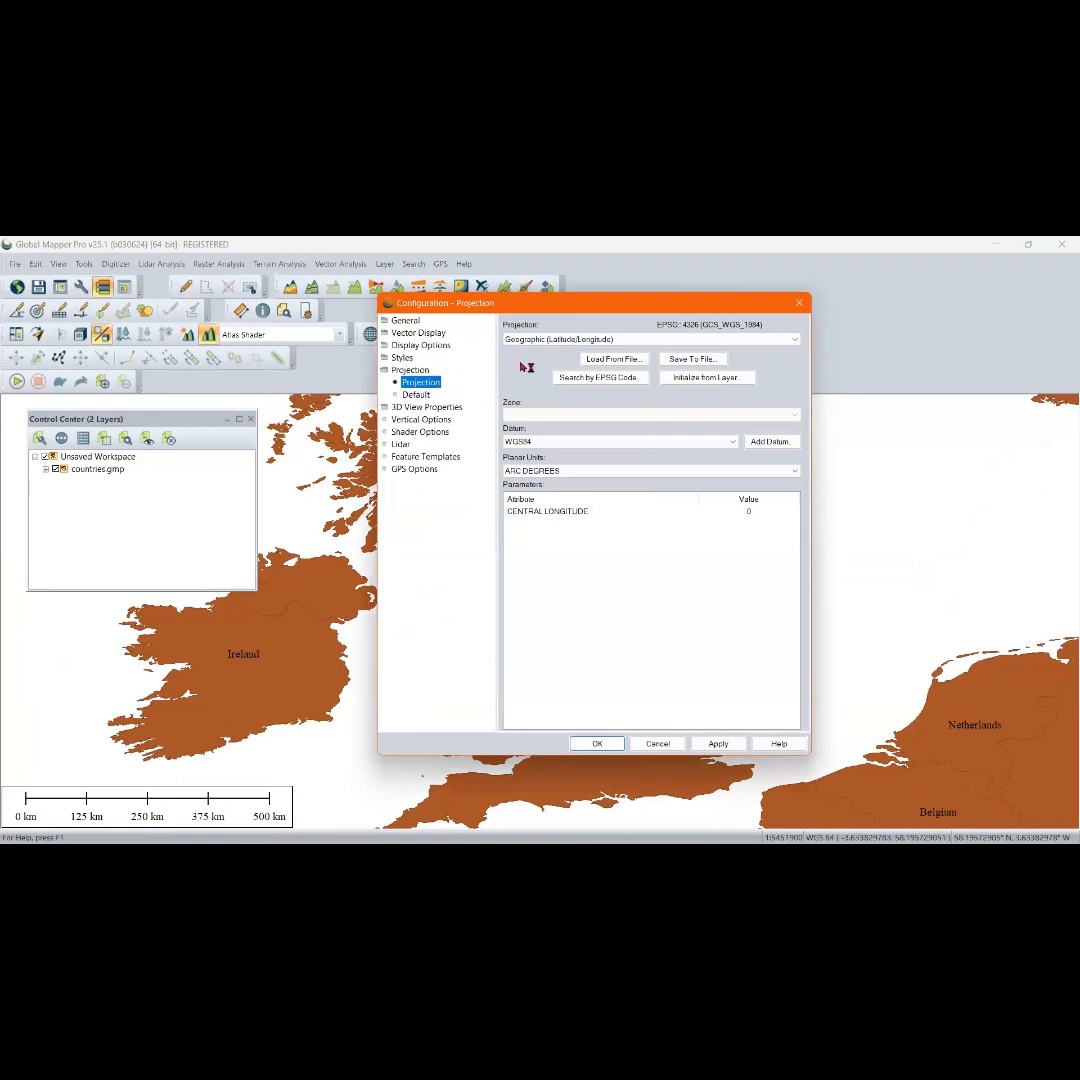
click(610, 340)
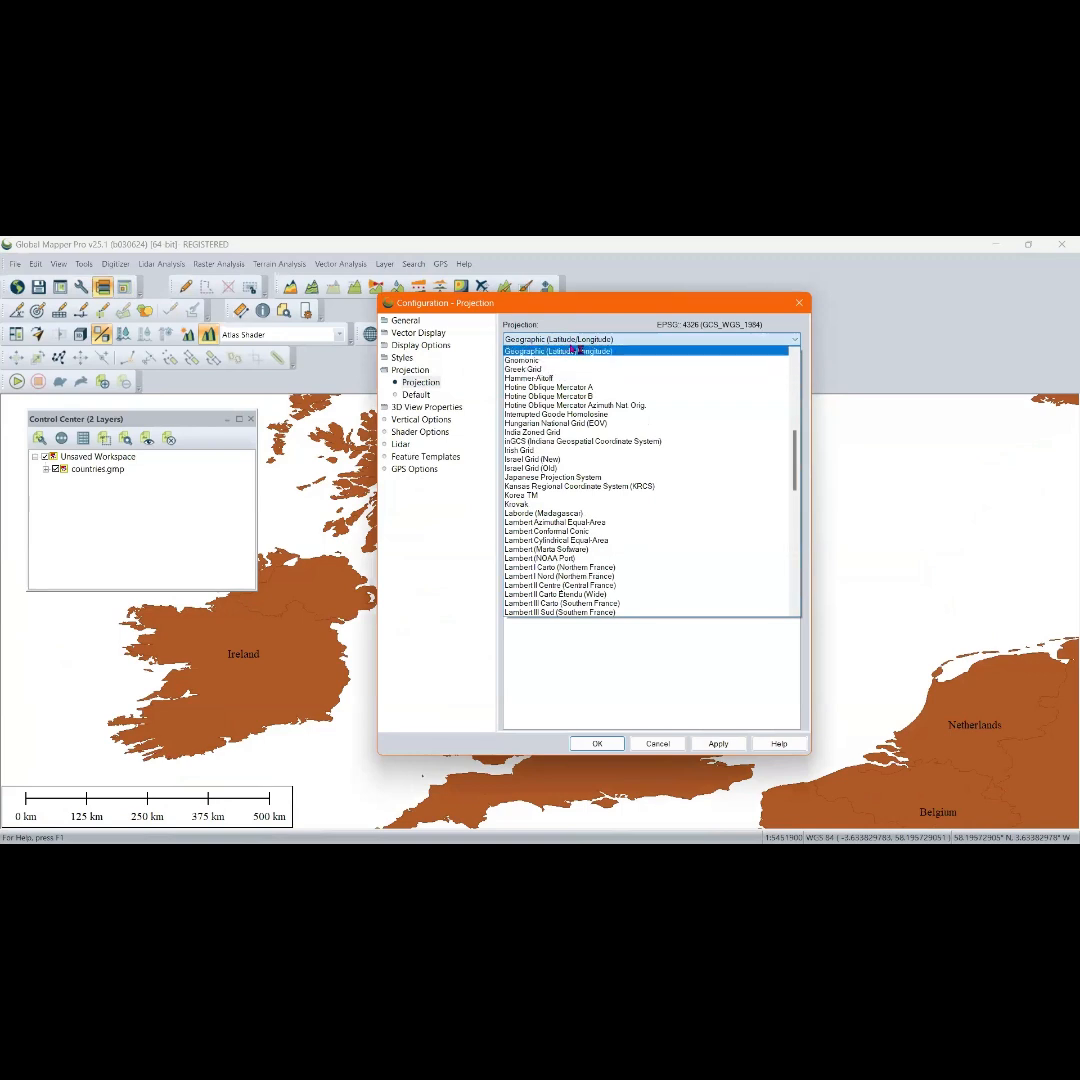
scroll(570, 353, down, 19)
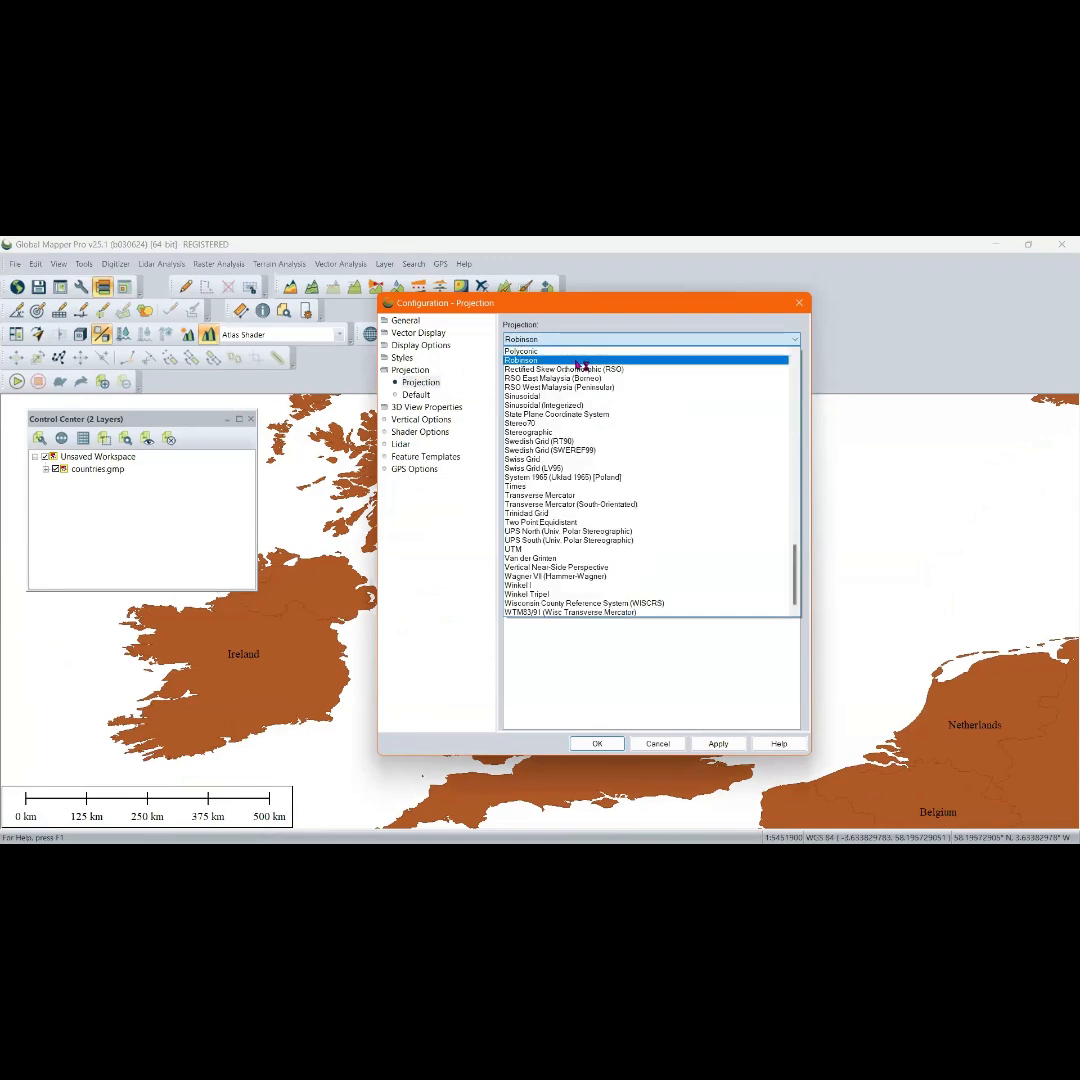
scroll(576, 365, up, 20)
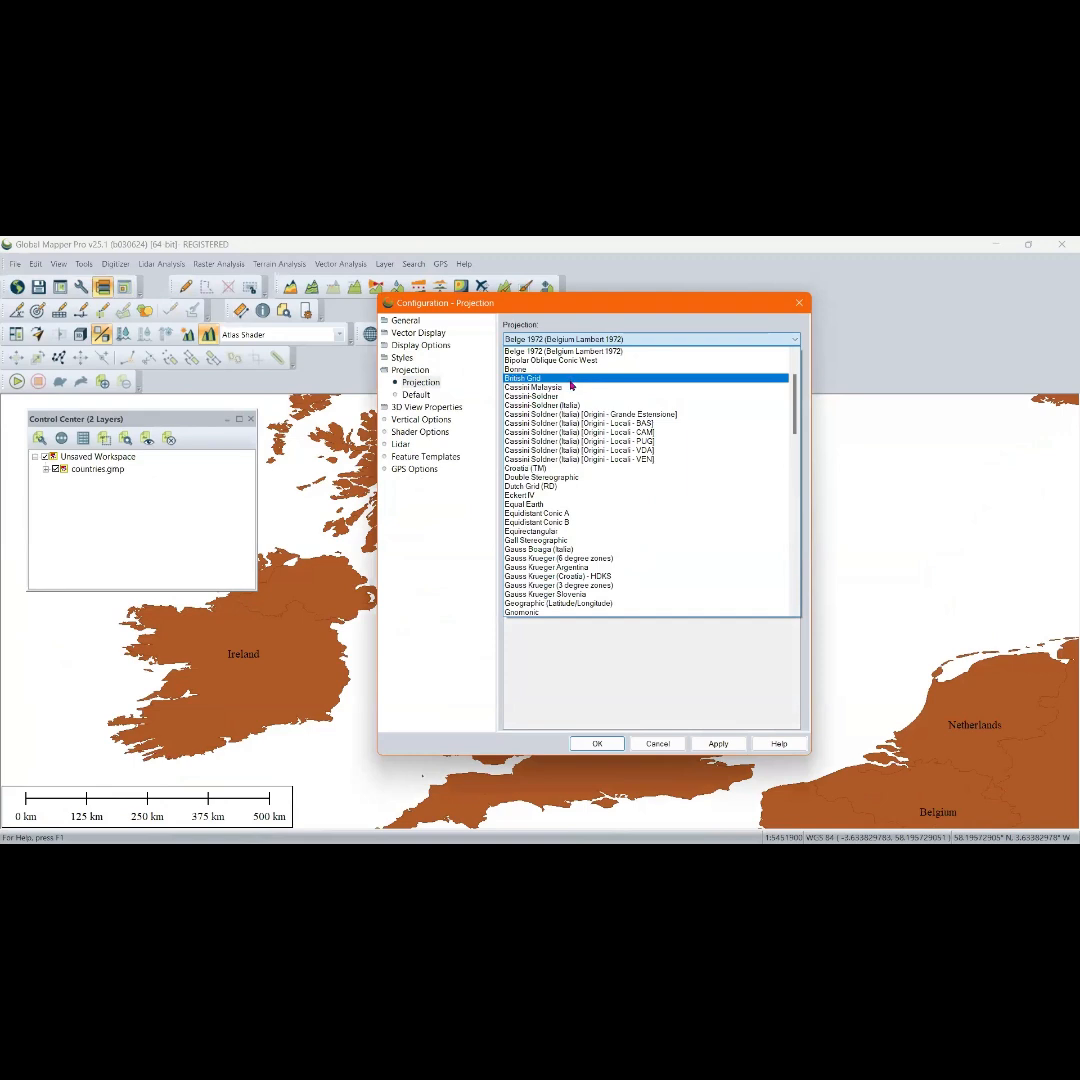
click(539, 380)
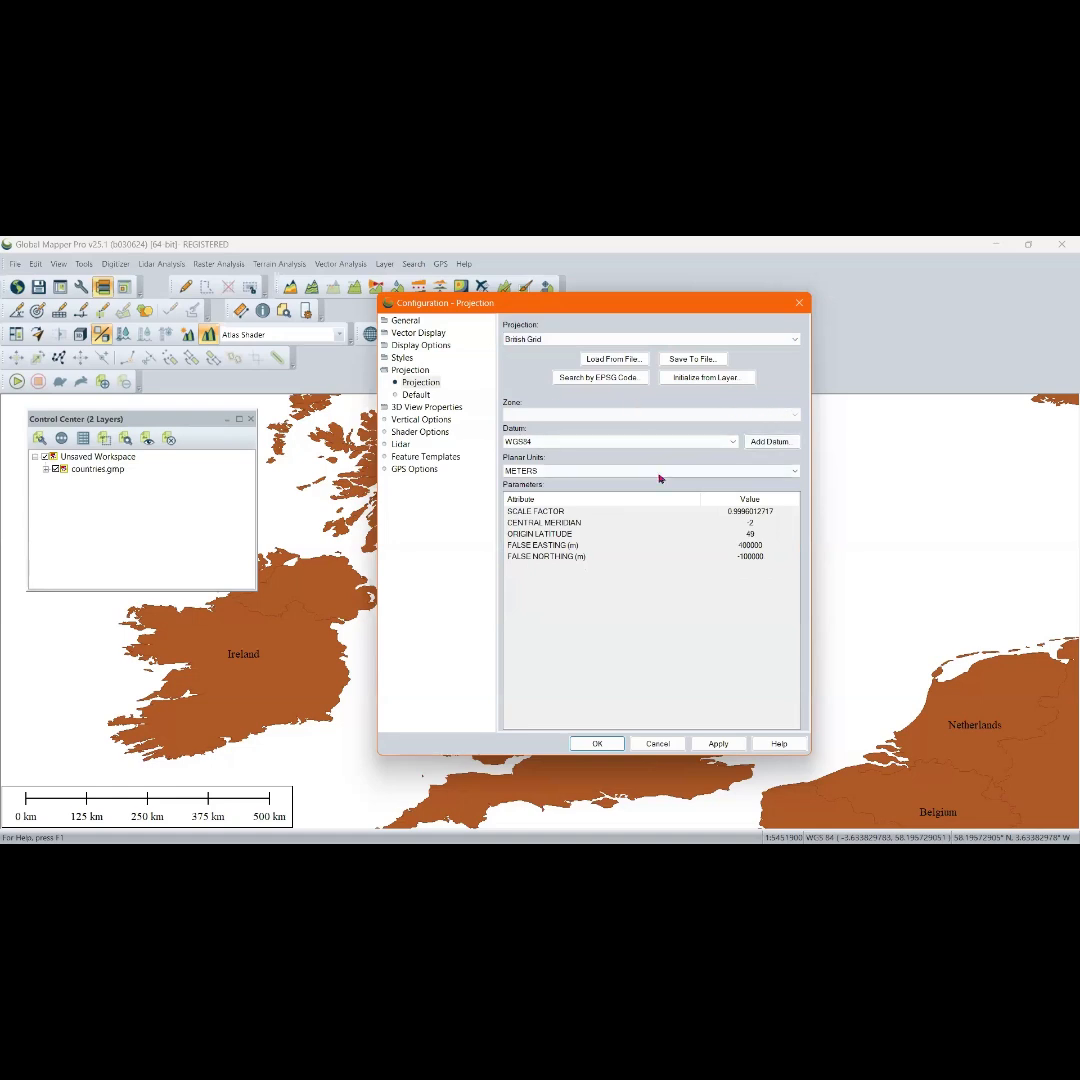
click(716, 743)
click(606, 743)
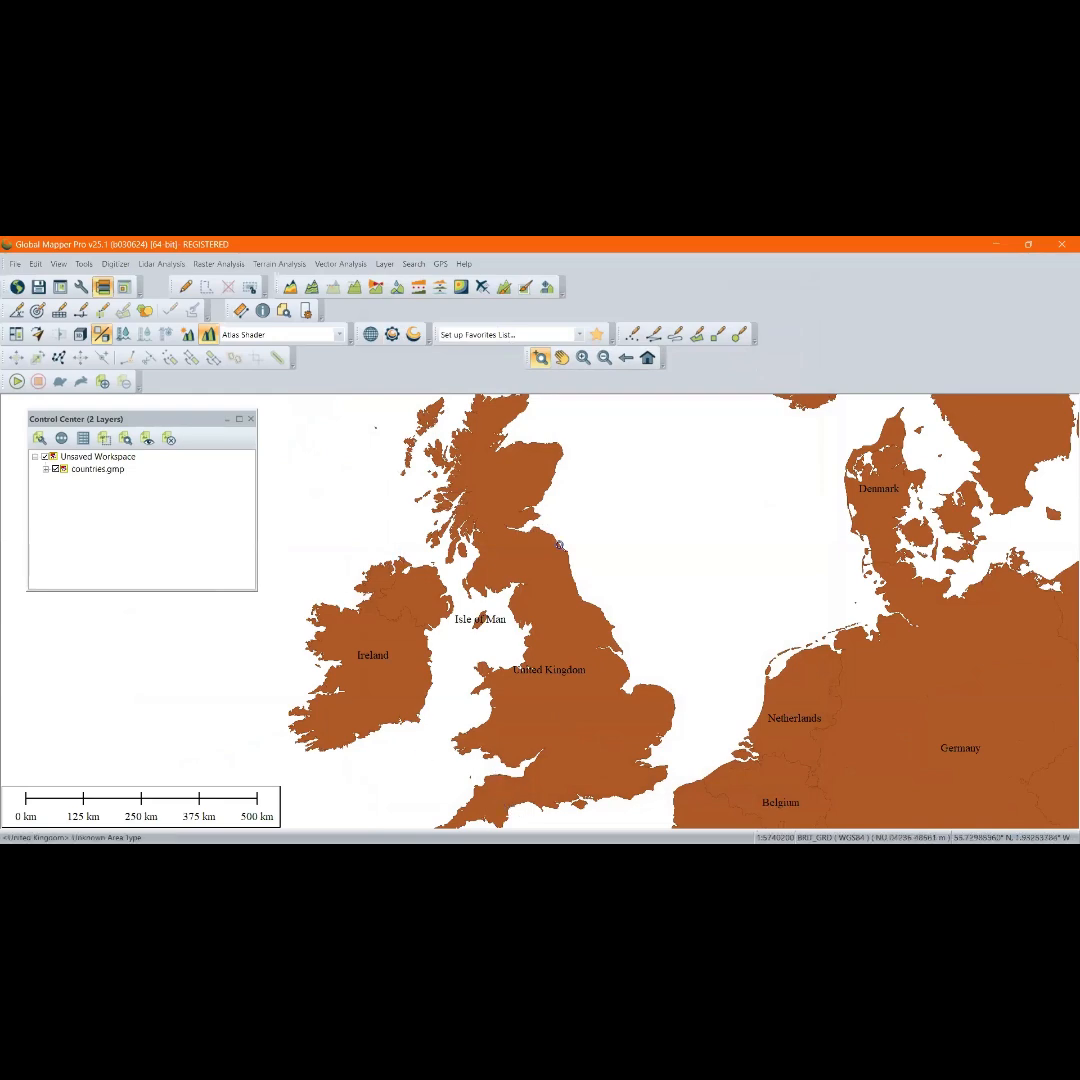
scroll(611, 615, down, 4)
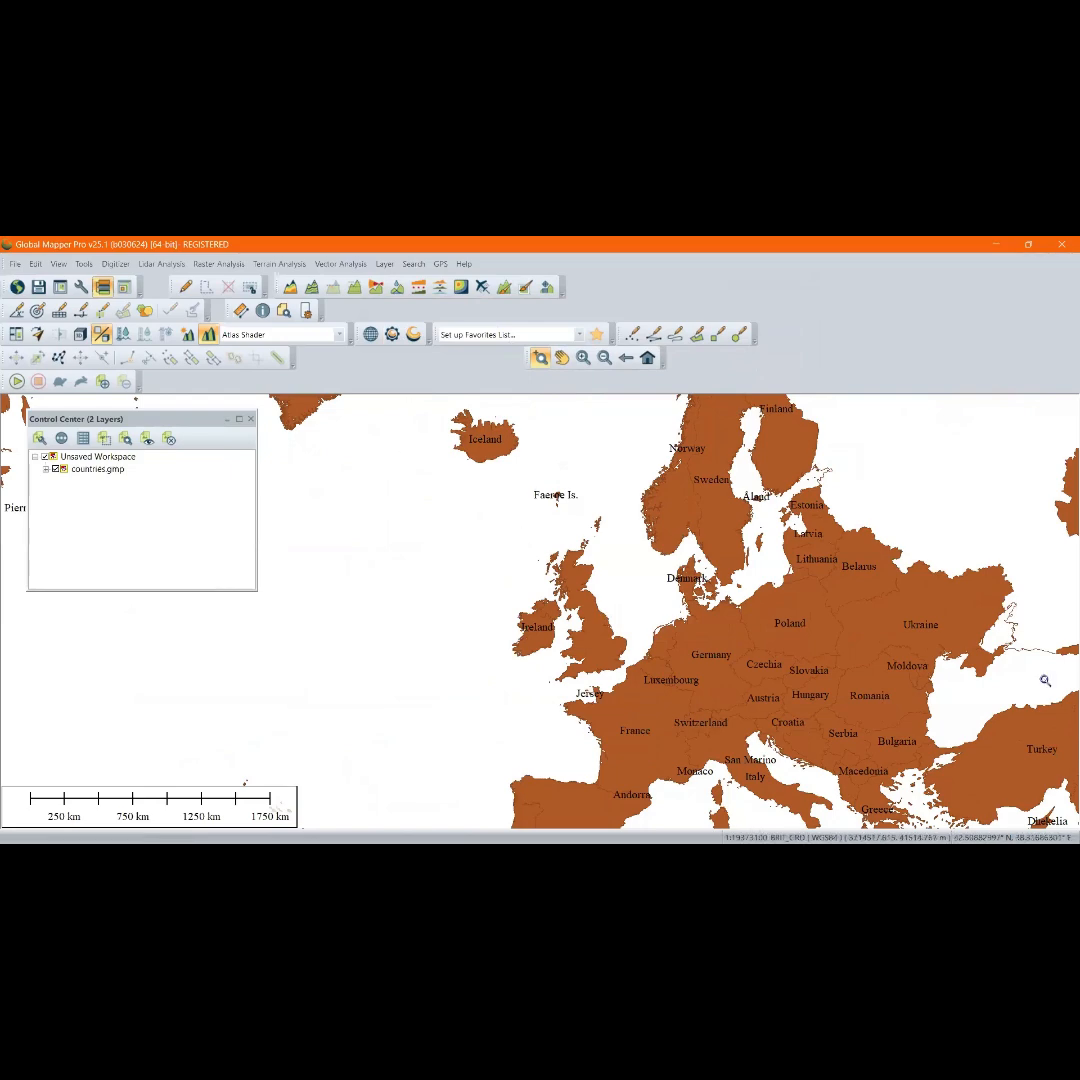
scroll(779, 601, up, 3)
scroll(752, 431, down, 2)
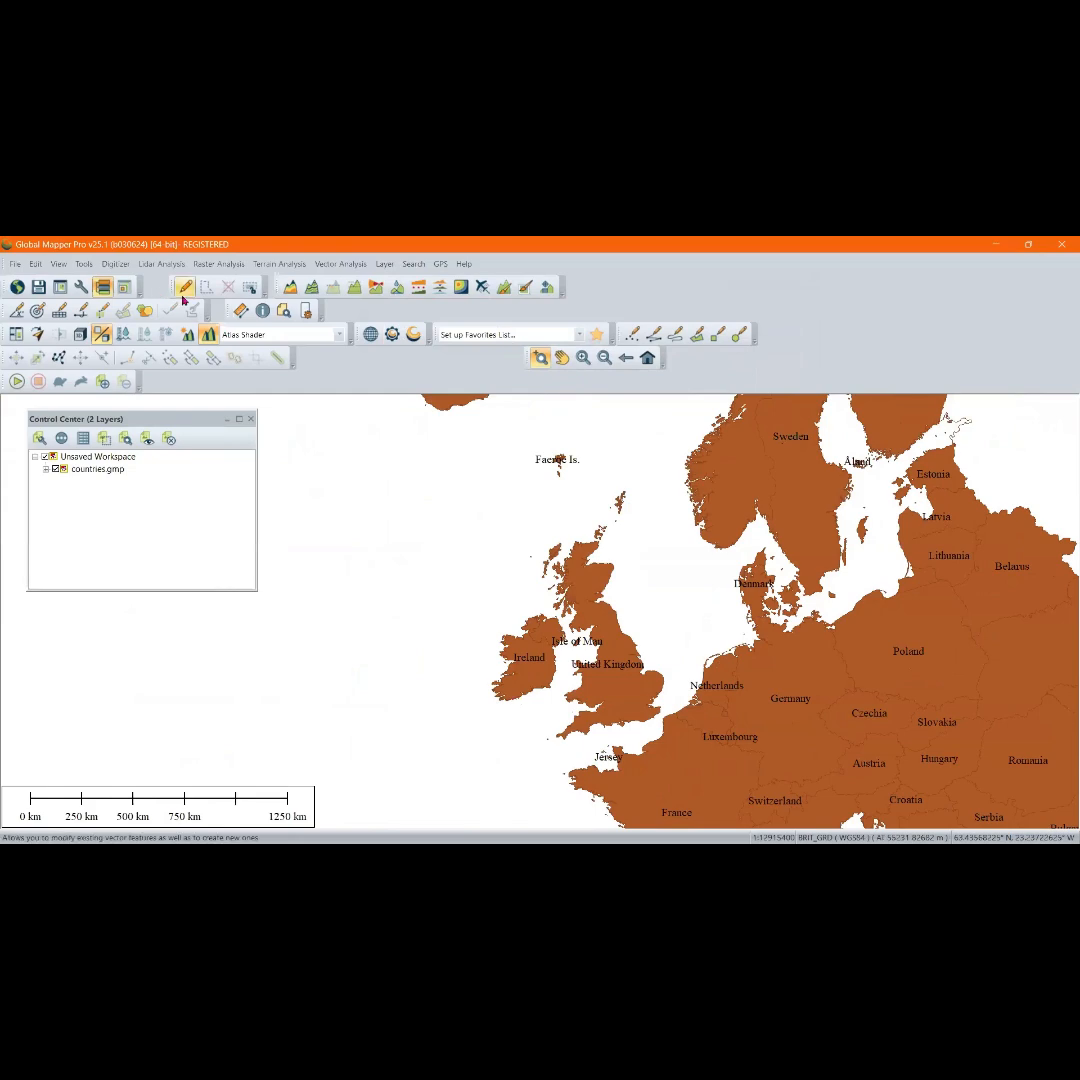
Set the projection to Japanese Projection System, zone Japanese Plane I, with WGS84 datum and meters, and apply it to the map
click(82, 288)
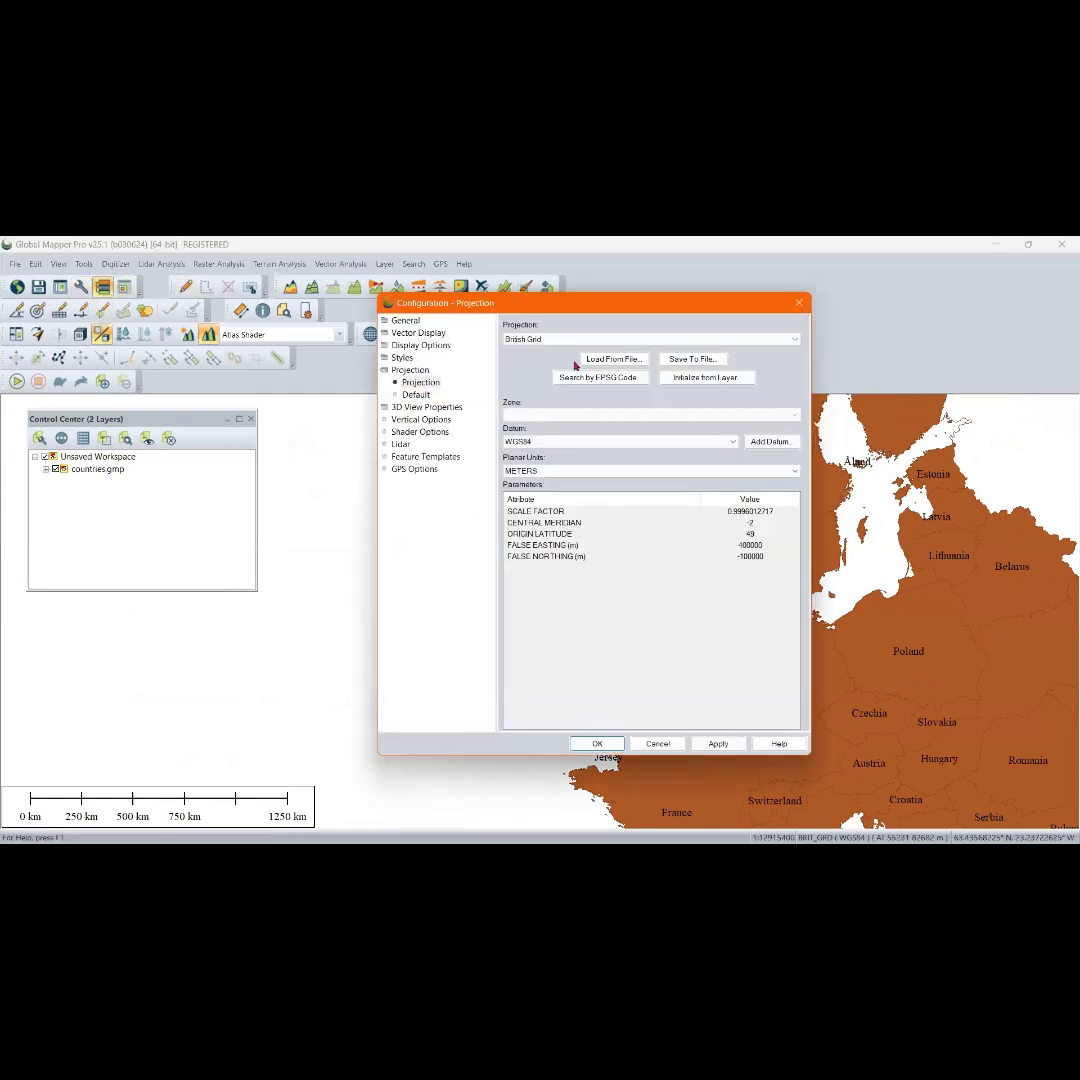
click(603, 340)
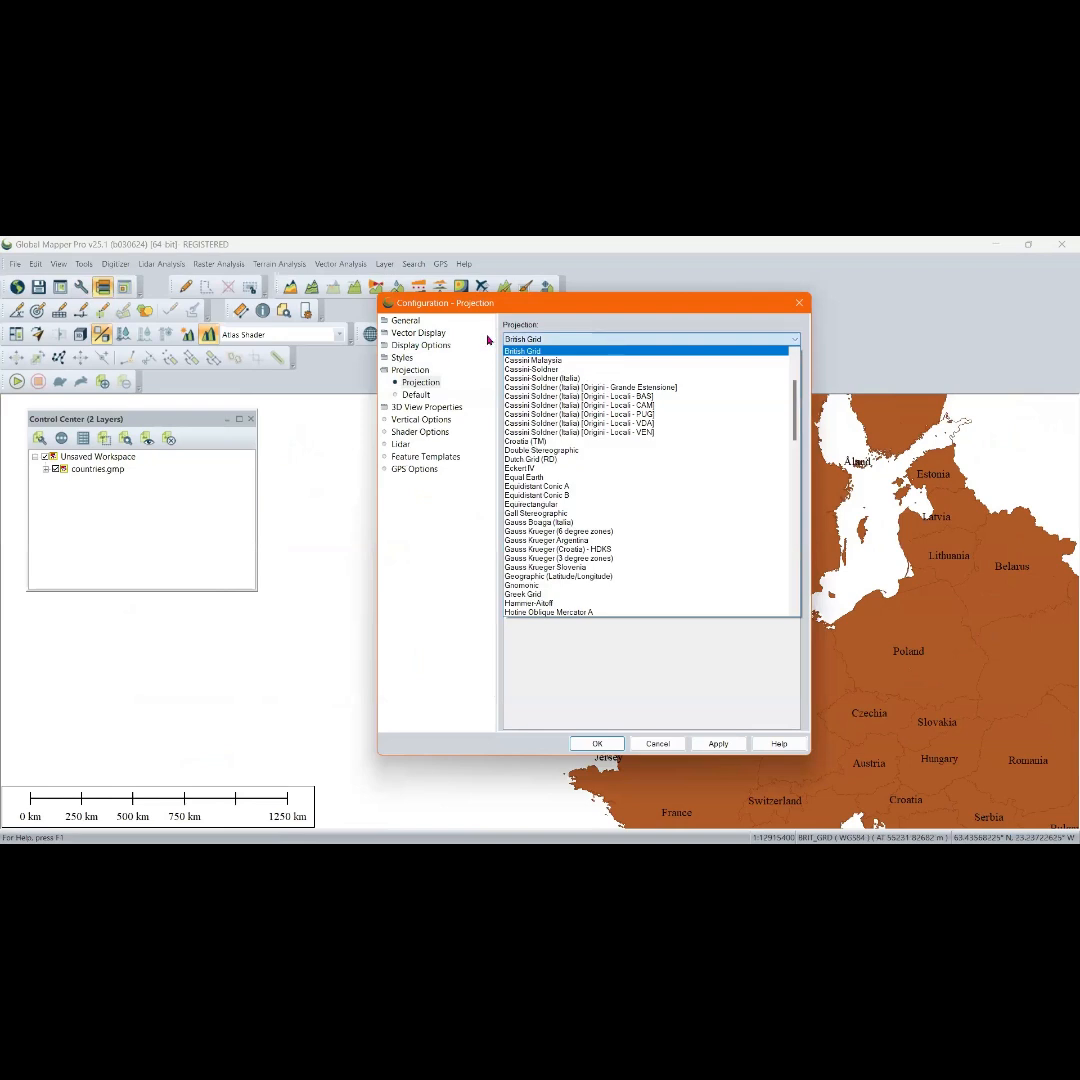
scroll(628, 412, down, 3)
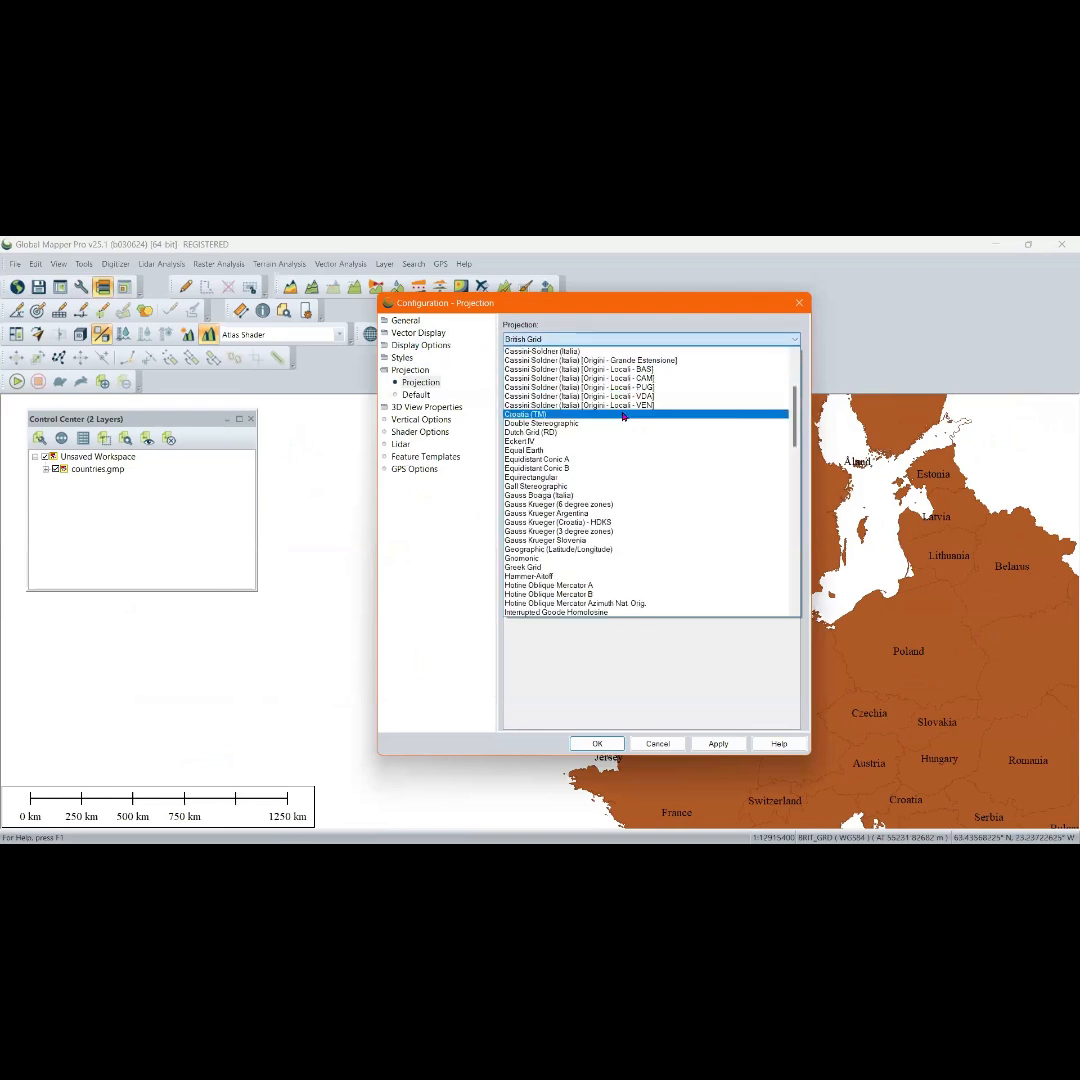
key(j)
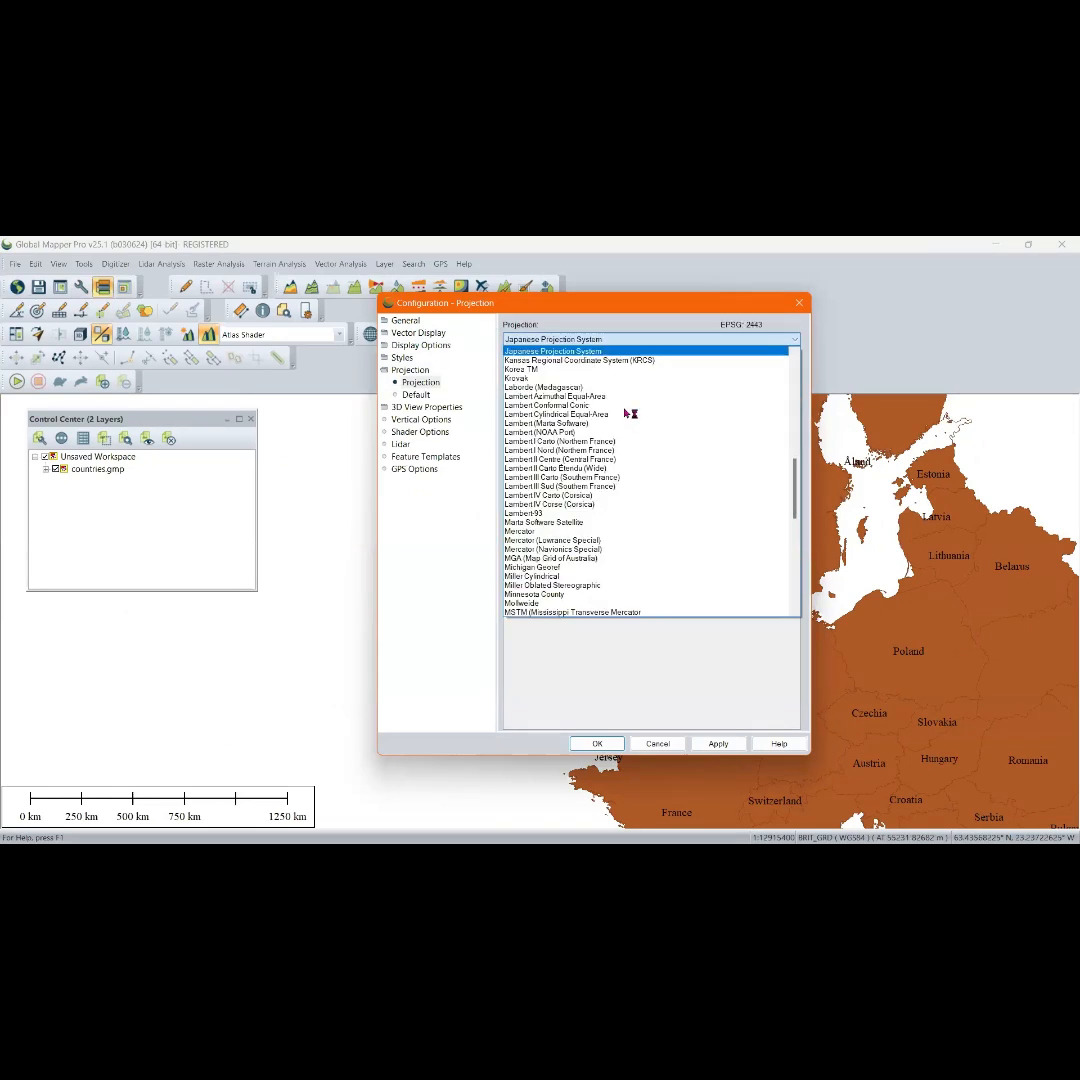
click(542, 352)
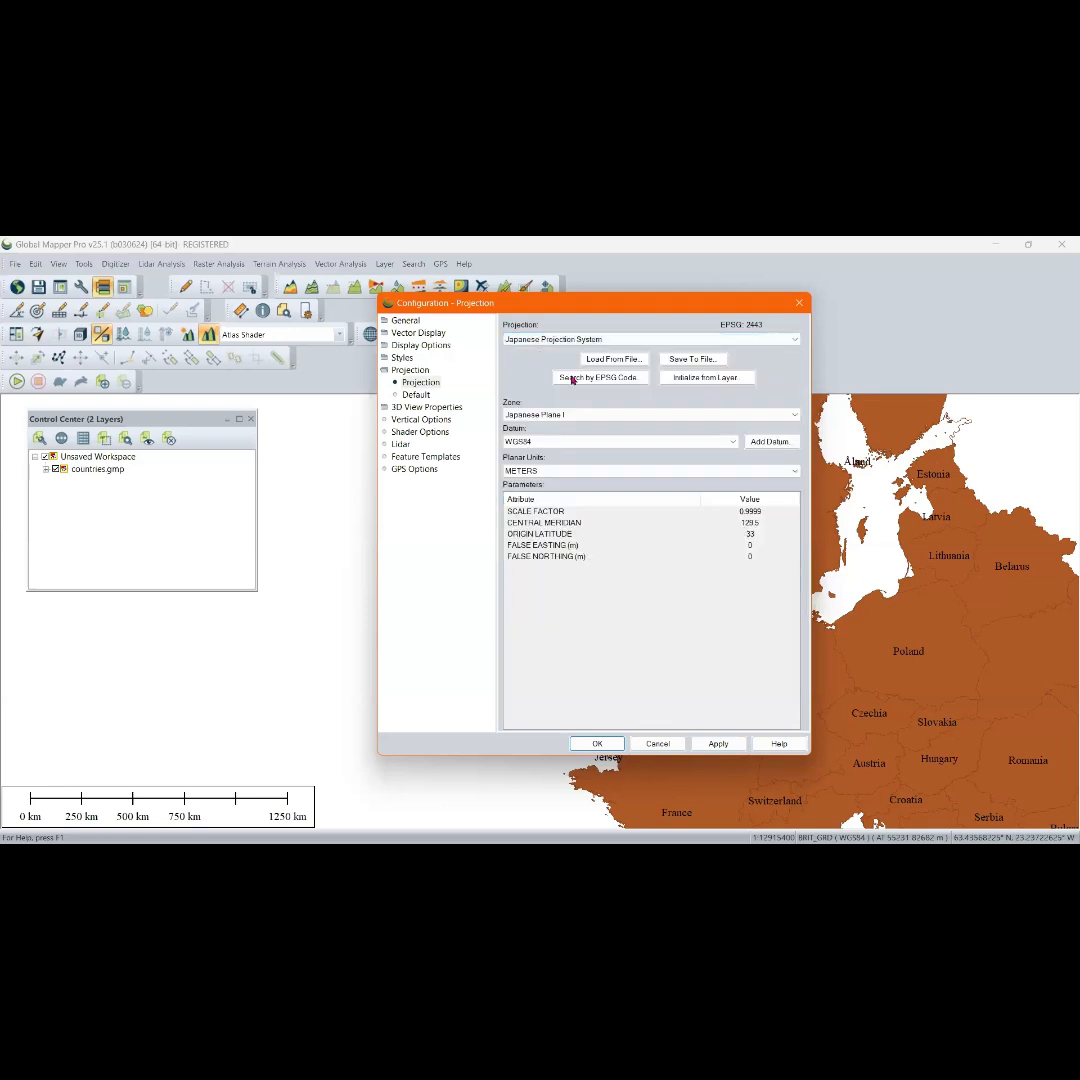
click(724, 744)
click(598, 745)
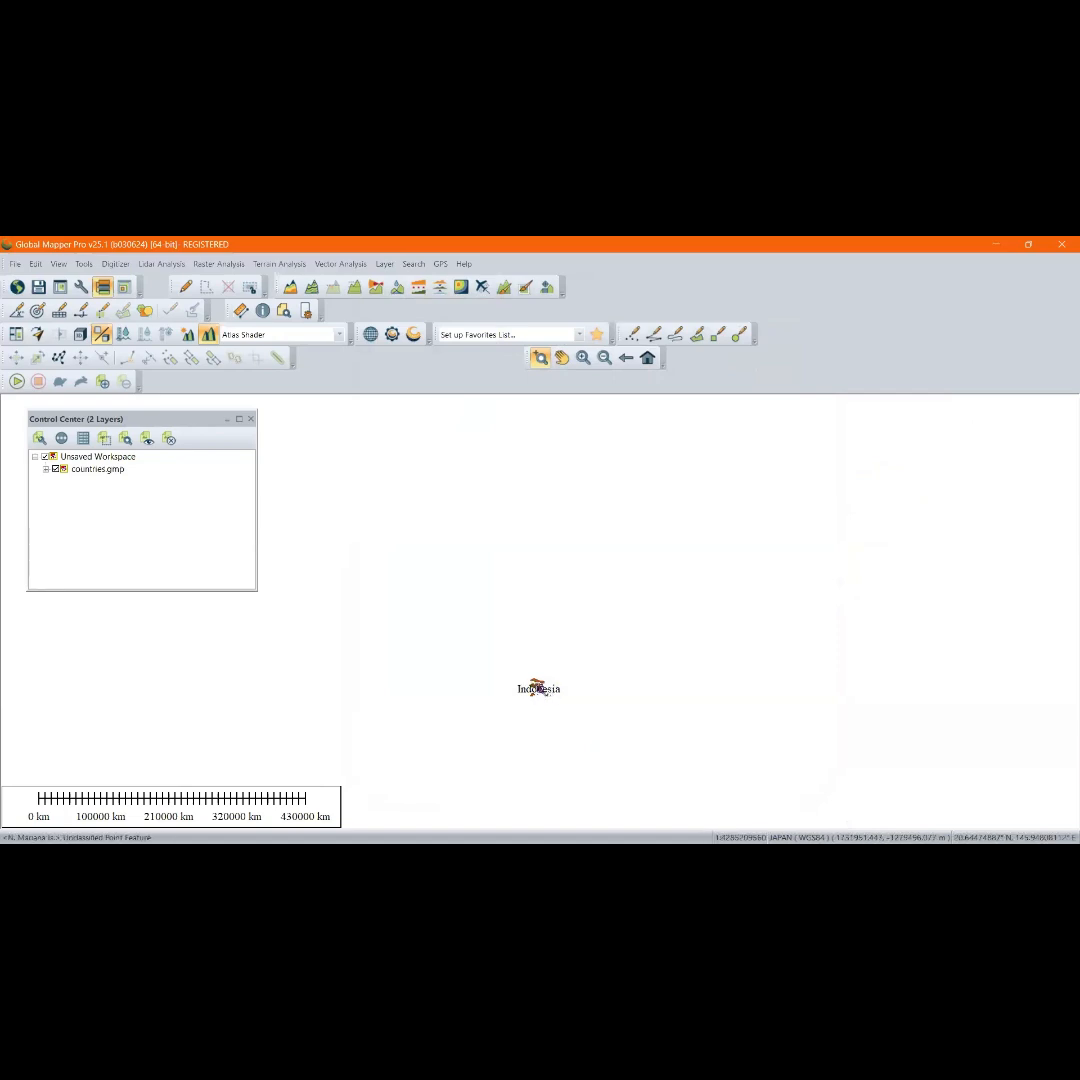
Examine the overall shape of the countries map in the Japanese Projection System, centering Asia, Australia and the Pacific in view
click(583, 357)
scroll(532, 767, up, 3)
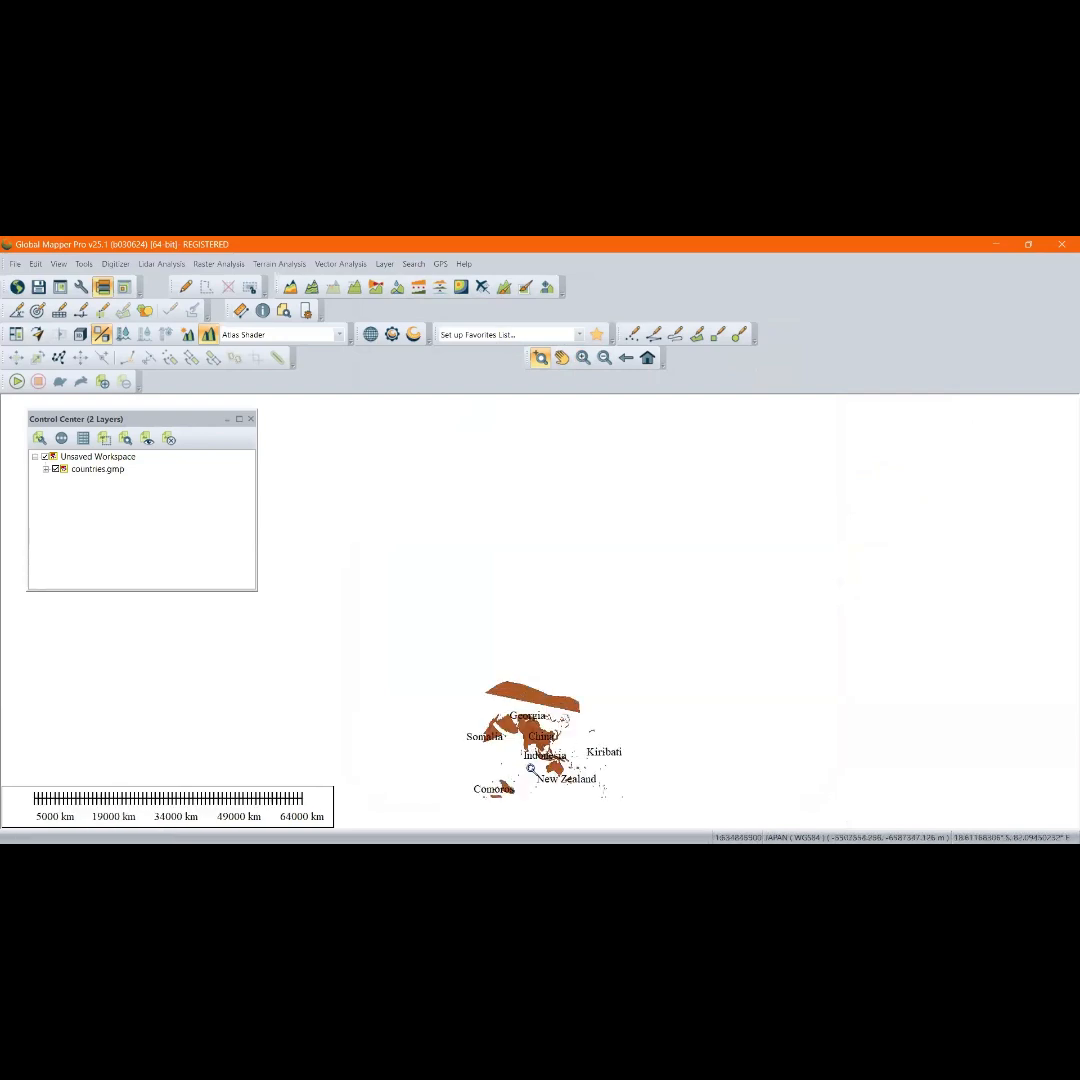
scroll(532, 767, up, 1)
scroll(543, 673, down, 1)
scroll(551, 751, up, 1)
scroll(555, 719, up, 1)
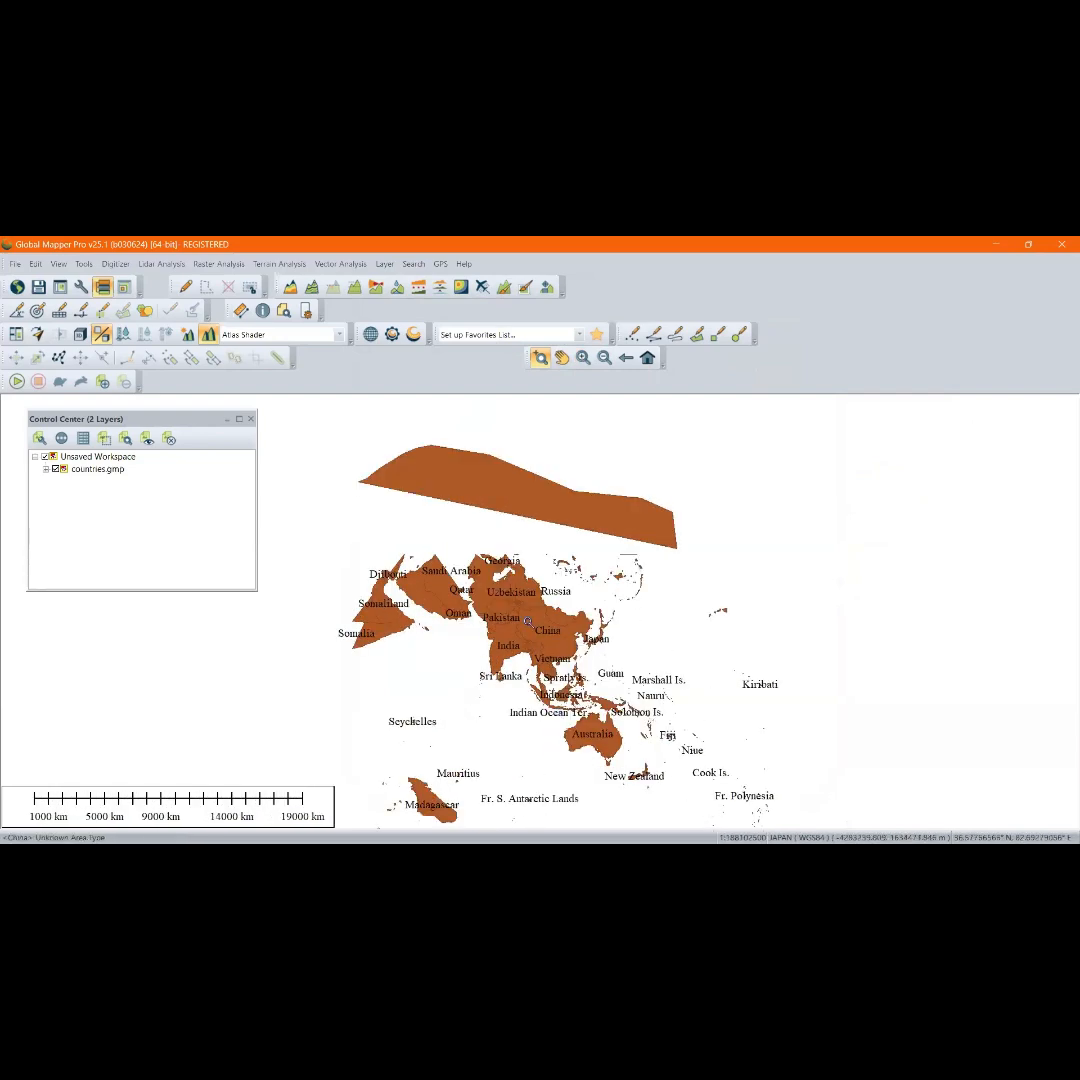
scroll(553, 604, down, 1)
click(561, 357)
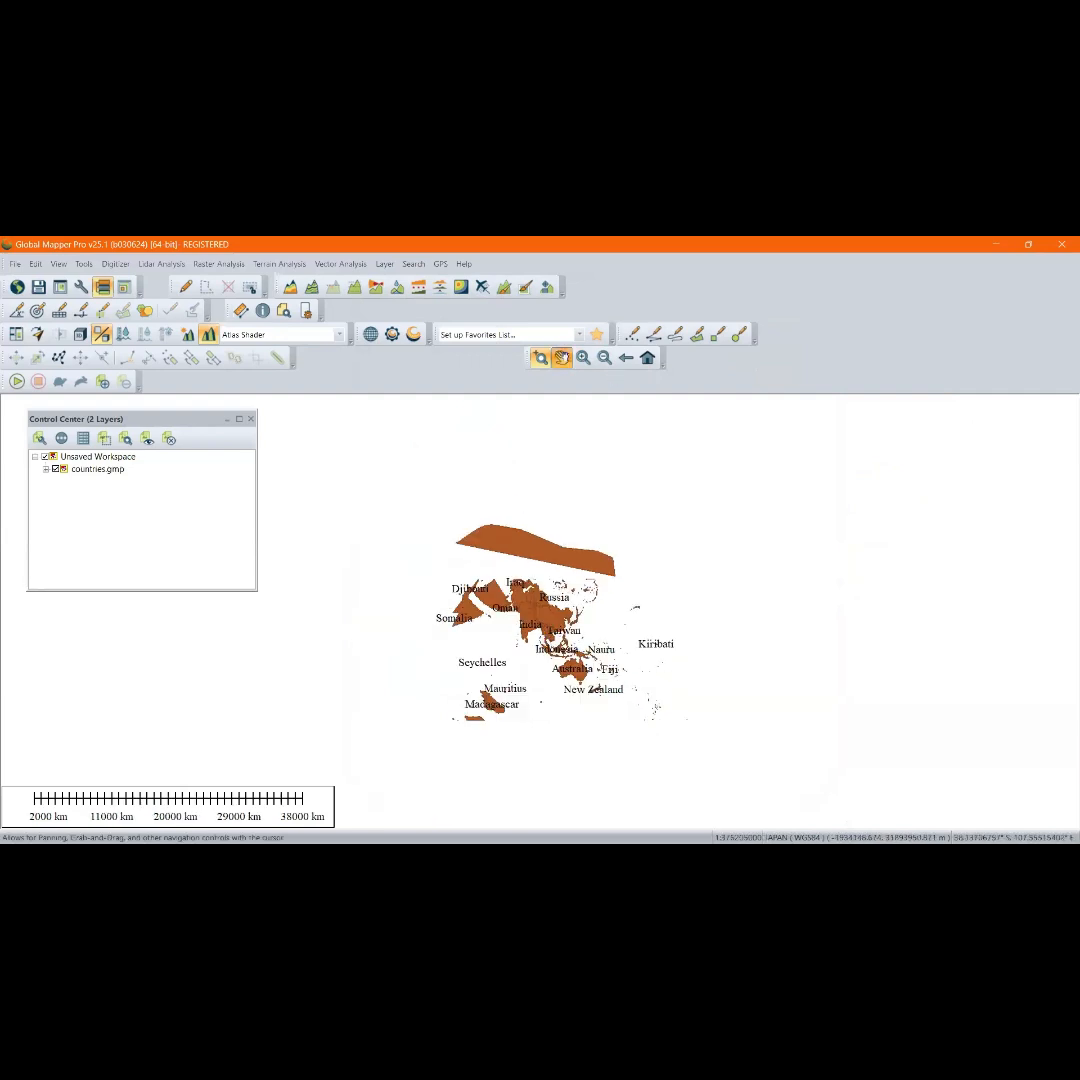
drag(468, 534, 459, 416)
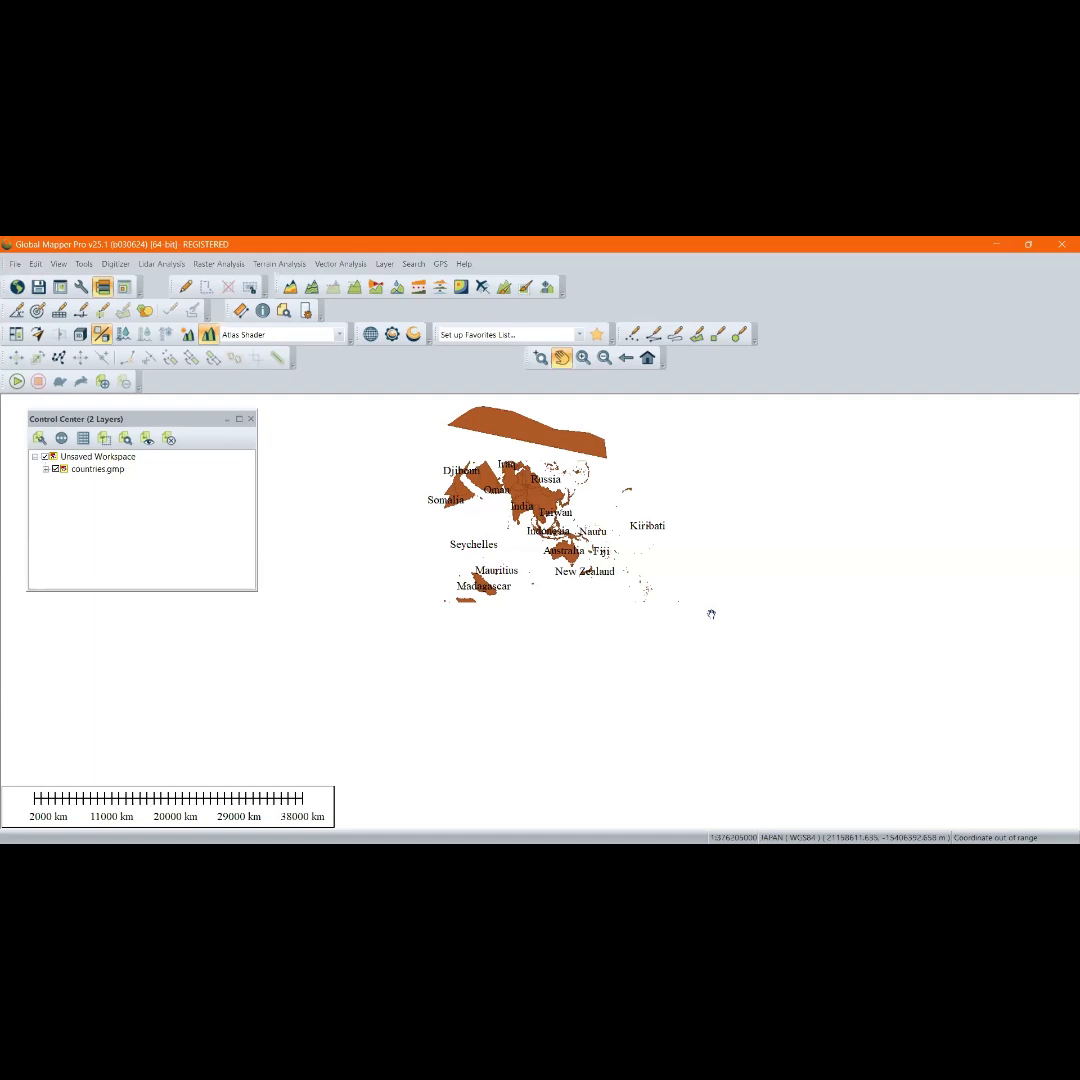
Examine how the Japanese projection distorts the countries around Asia, Somalia, Russia and the area north of them at closer range
scroll(548, 444, up, 4)
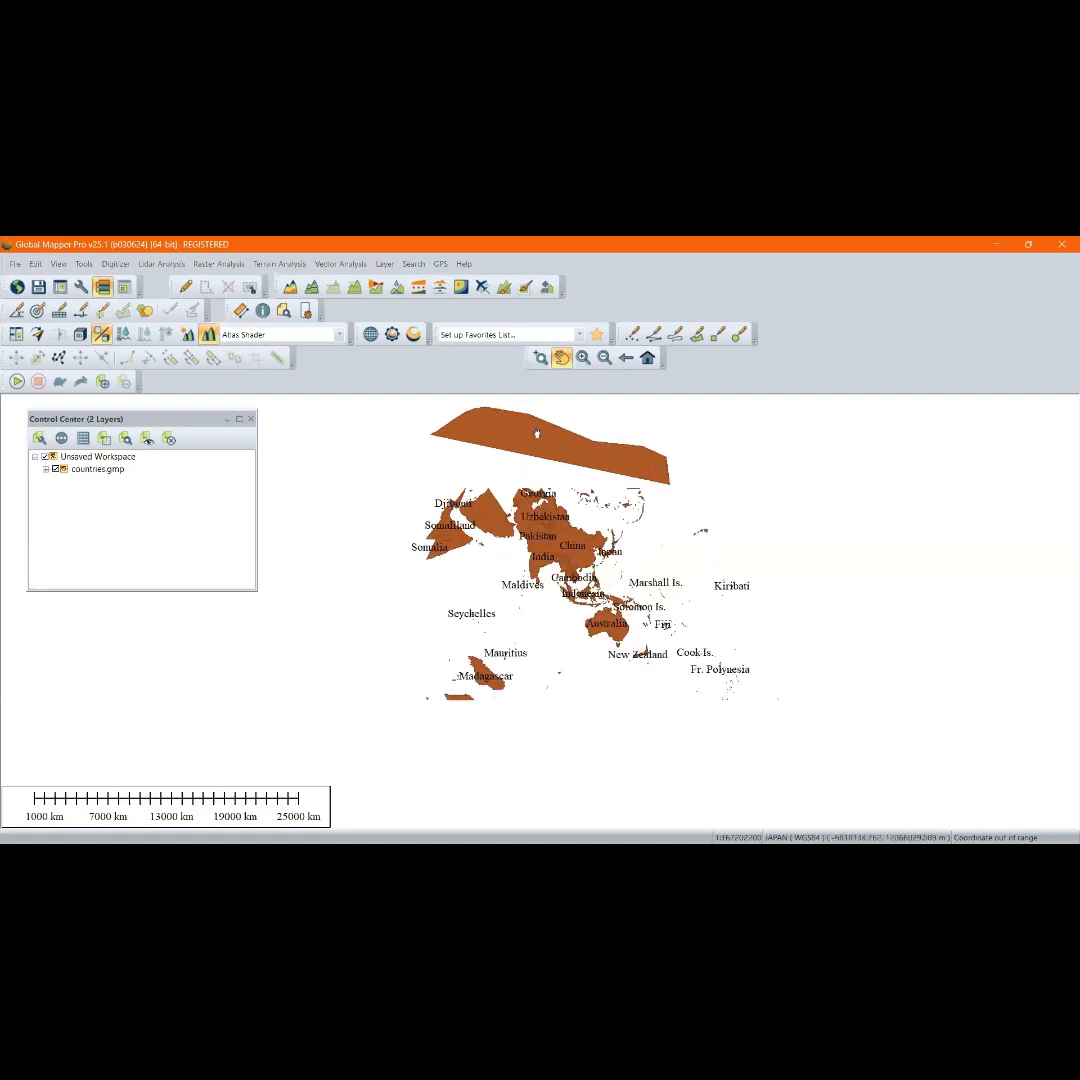
scroll(600, 443, down, 2)
scroll(680, 460, up, 3)
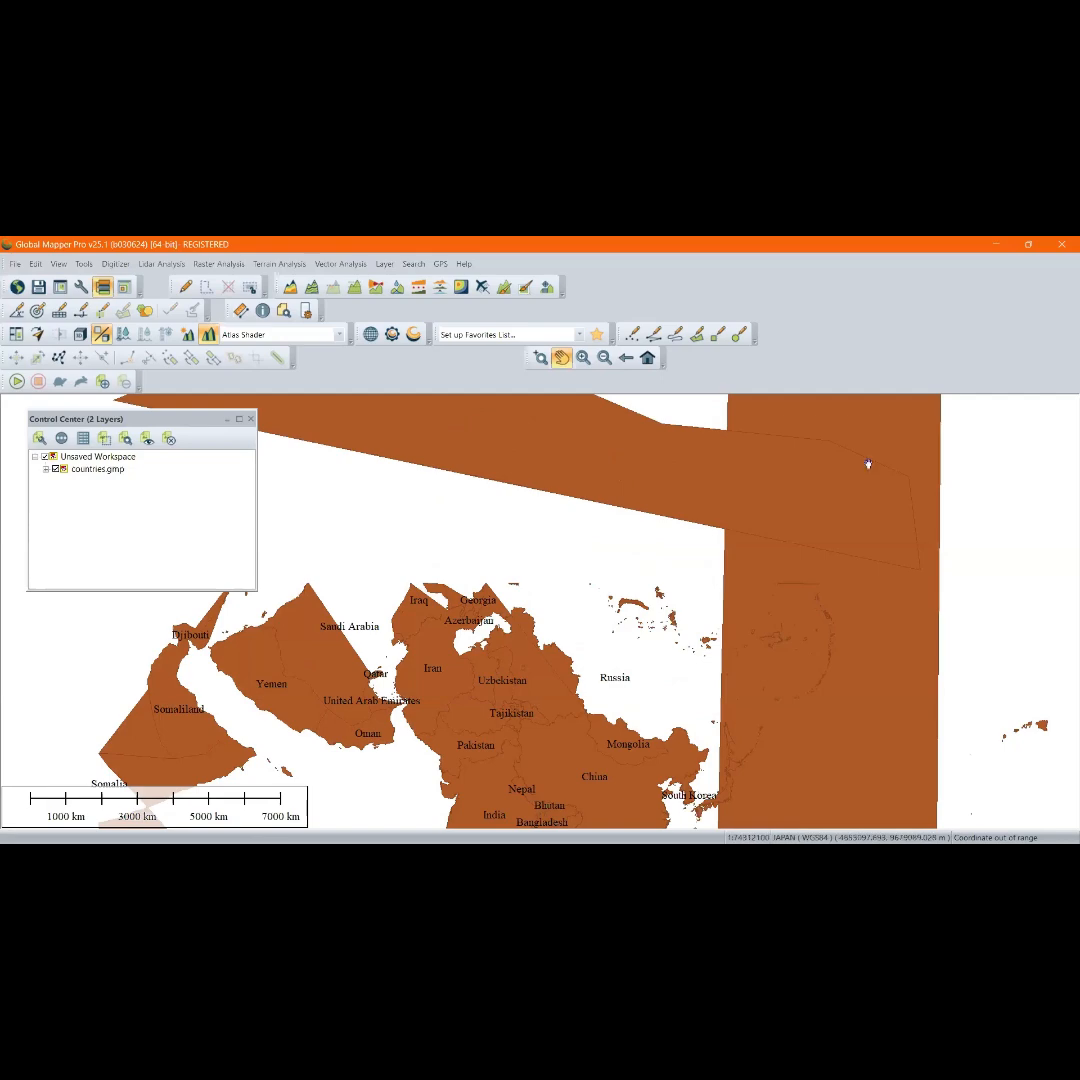
scroll(890, 510, down, 3)
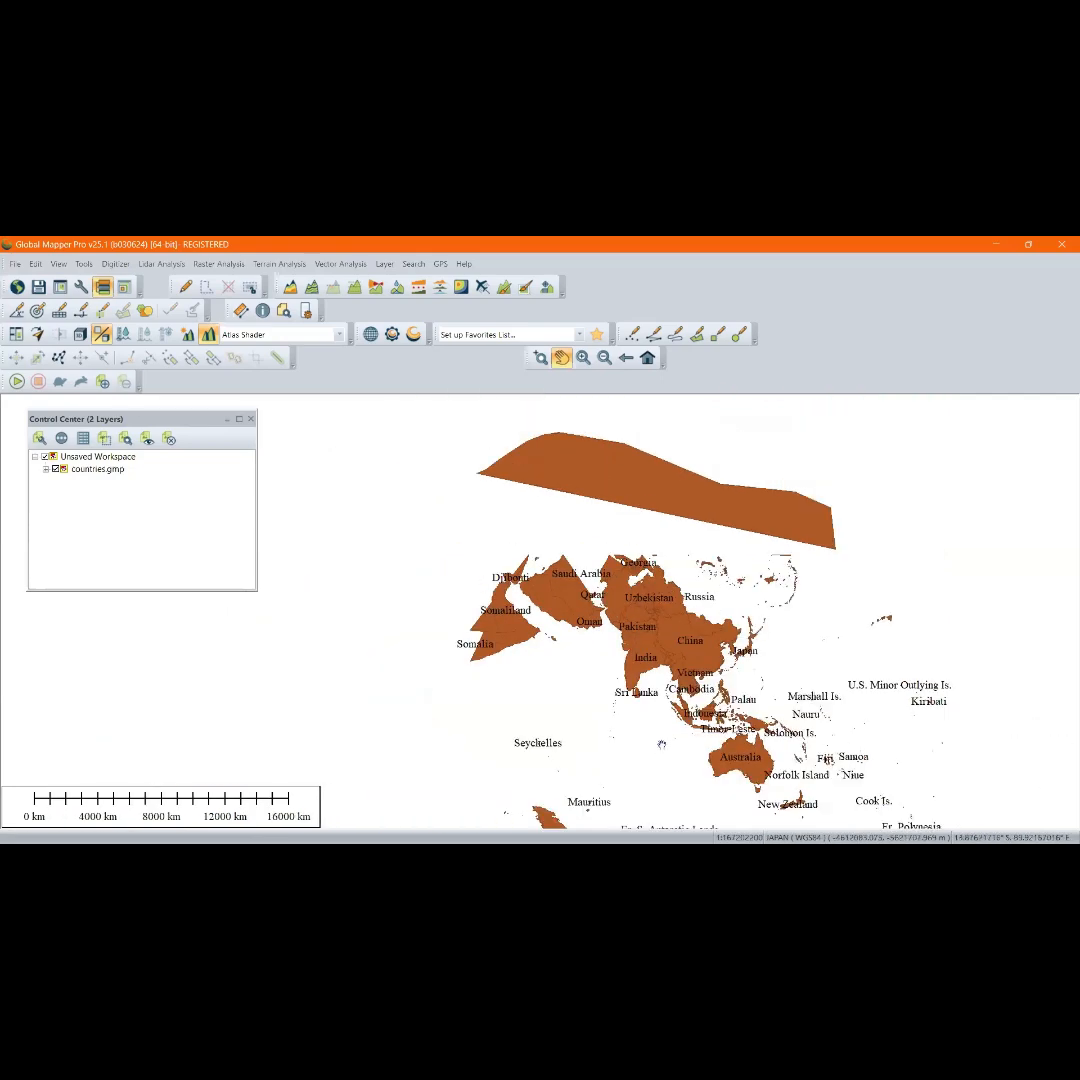
scroll(670, 723, up, 1)
scroll(670, 723, down, 1)
scroll(670, 723, up, 1)
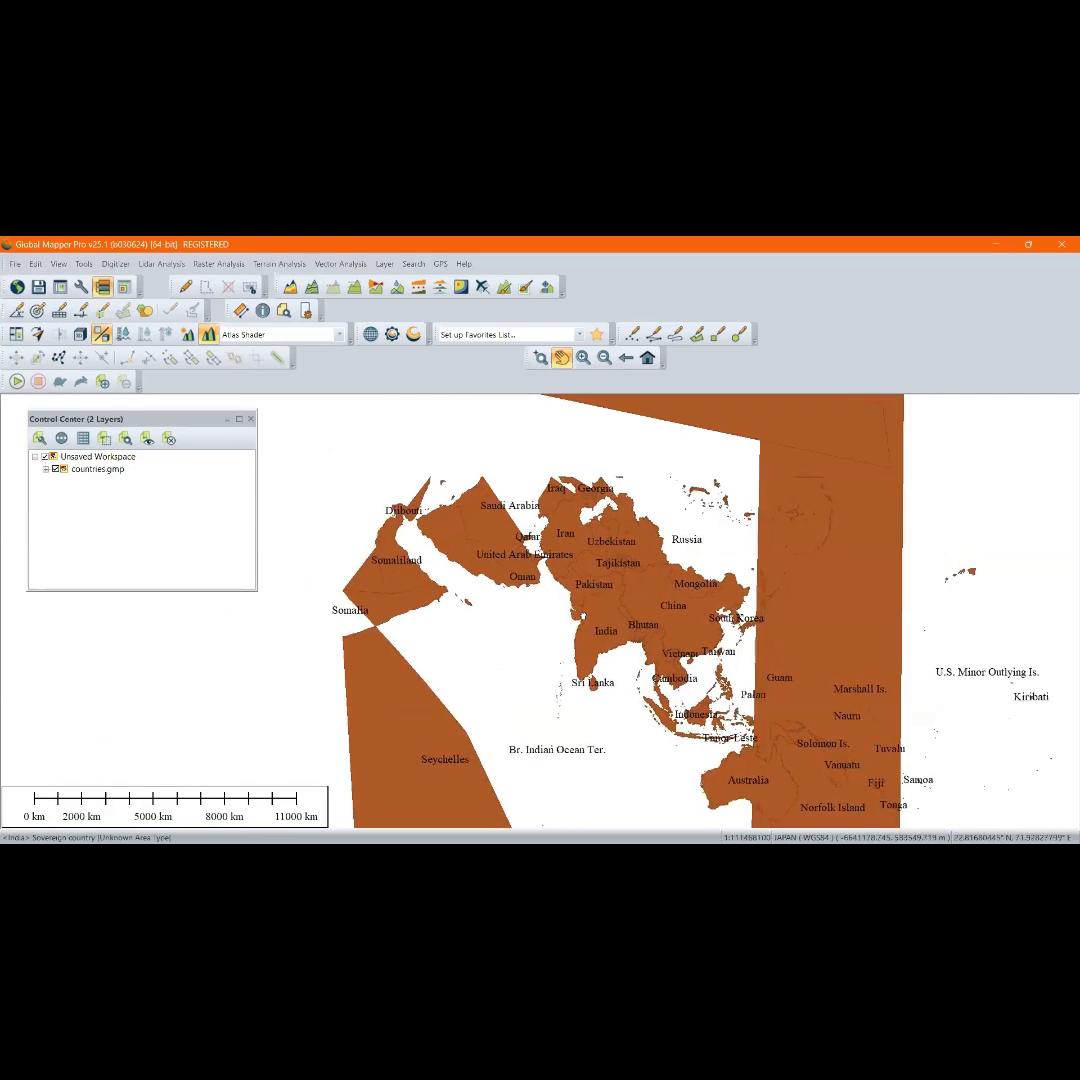
scroll(598, 580, down, 1)
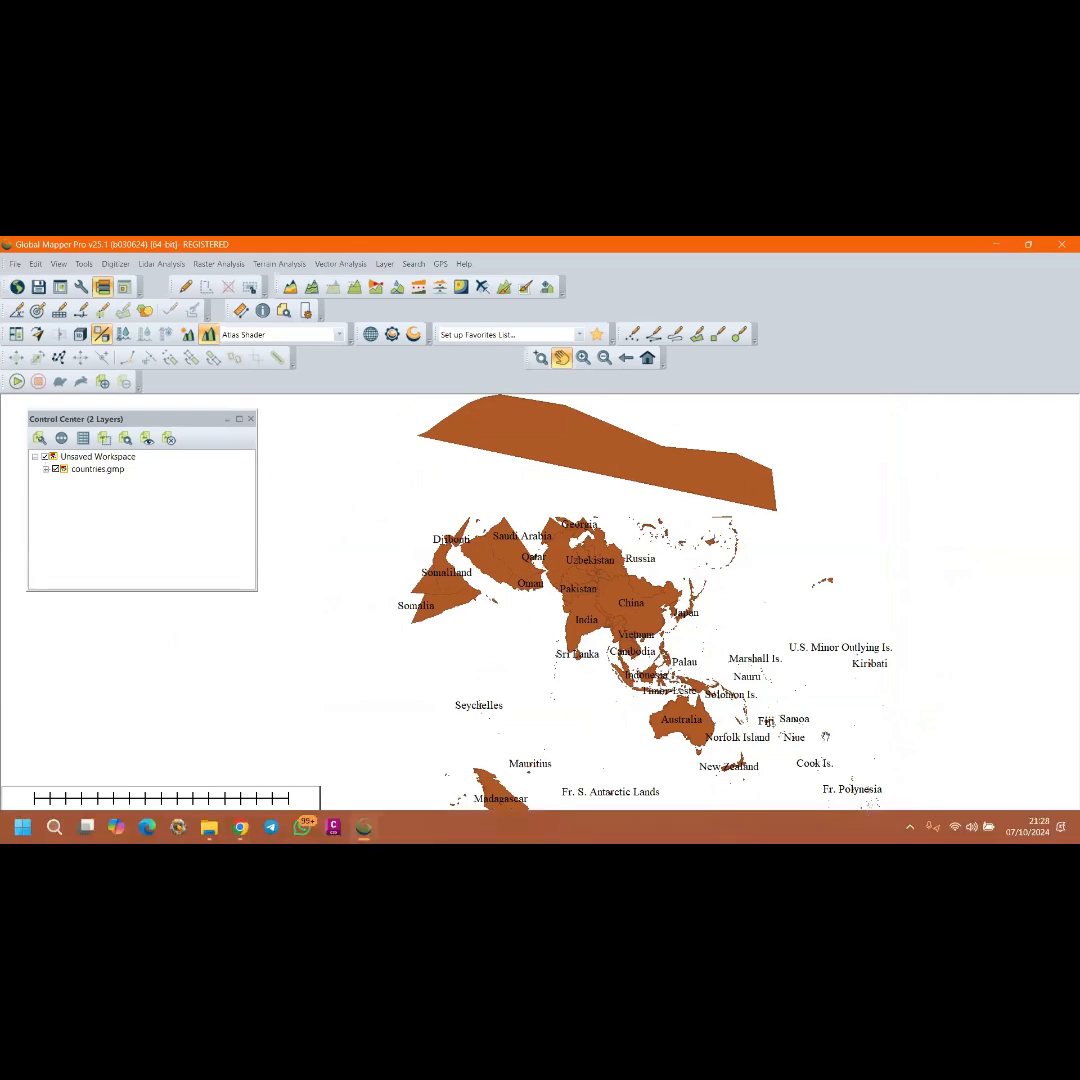
mouse_move(828, 843)
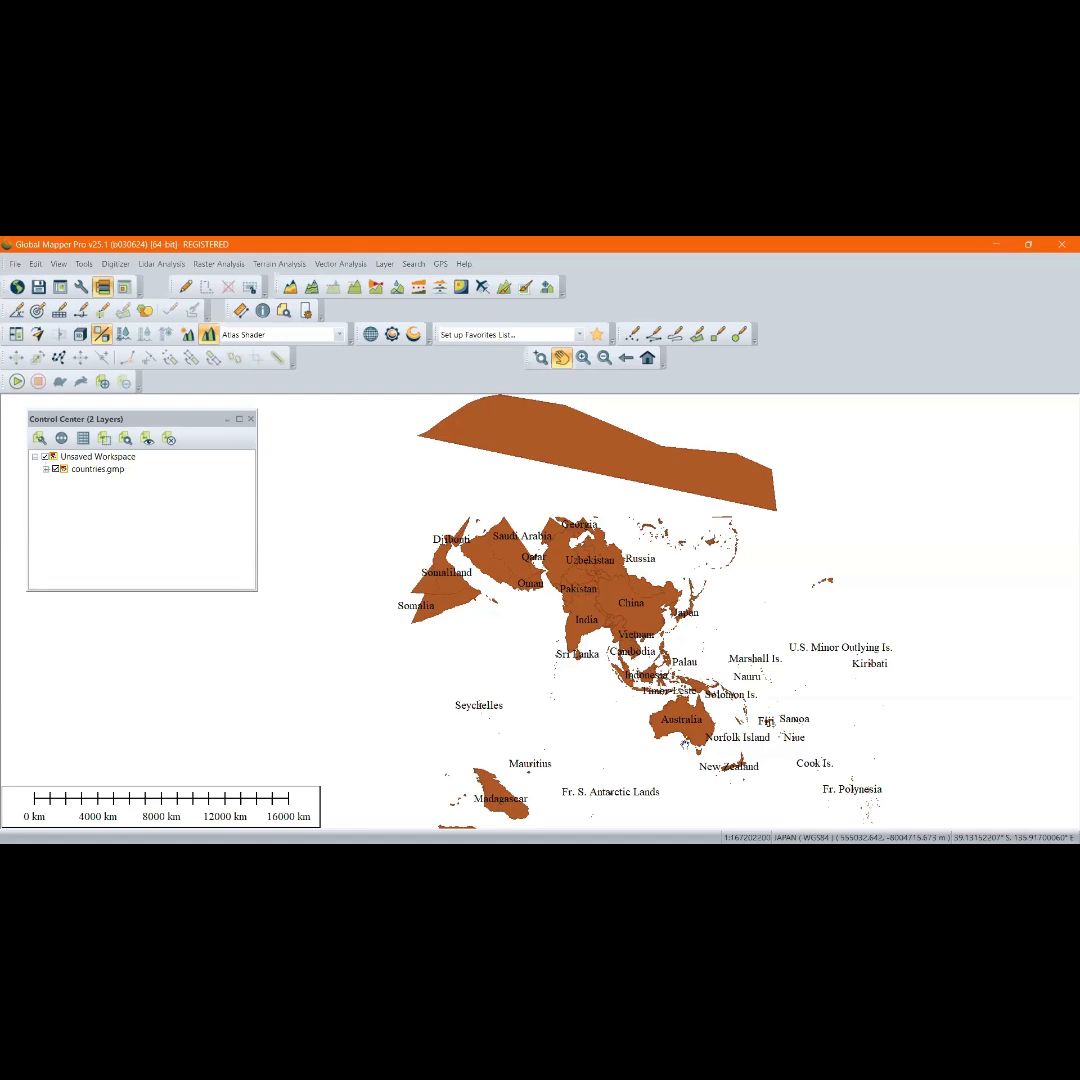
mouse_move(257, 831)
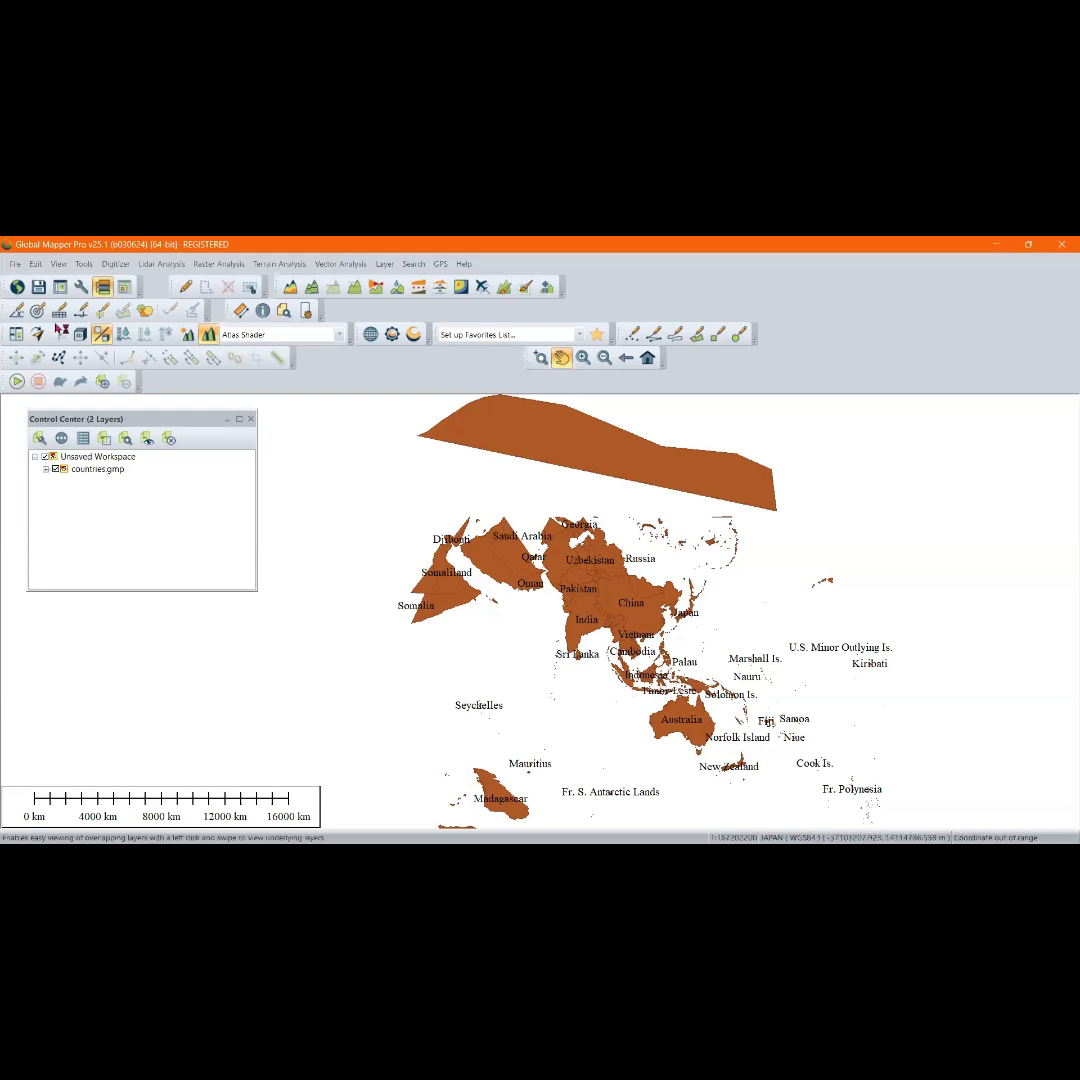
Enable a default startup projection in the configuration, using UTM zone 36 (30°E - 36°E - Northern Hemisphere), datum WGS84, in meters
click(86, 290)
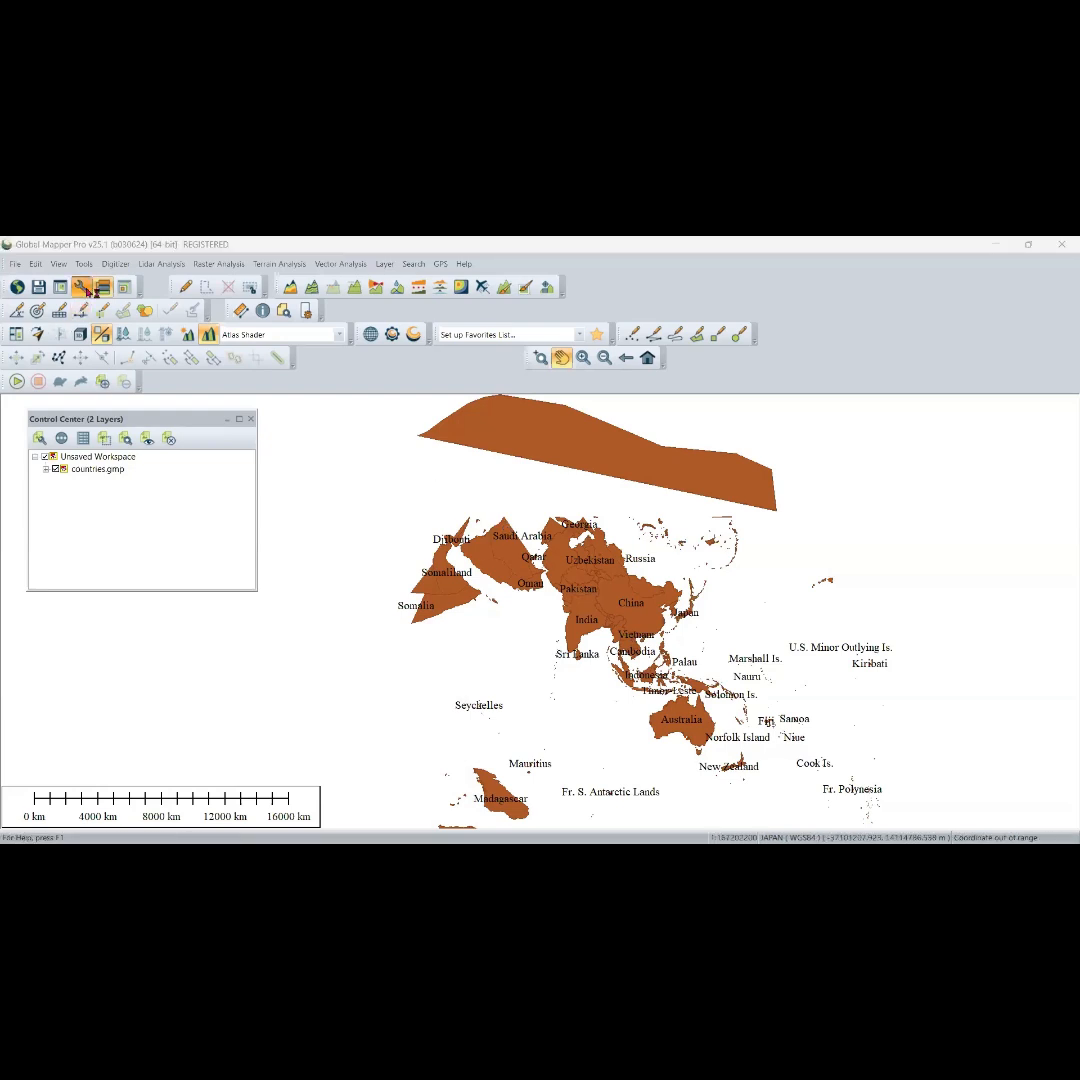
click(418, 396)
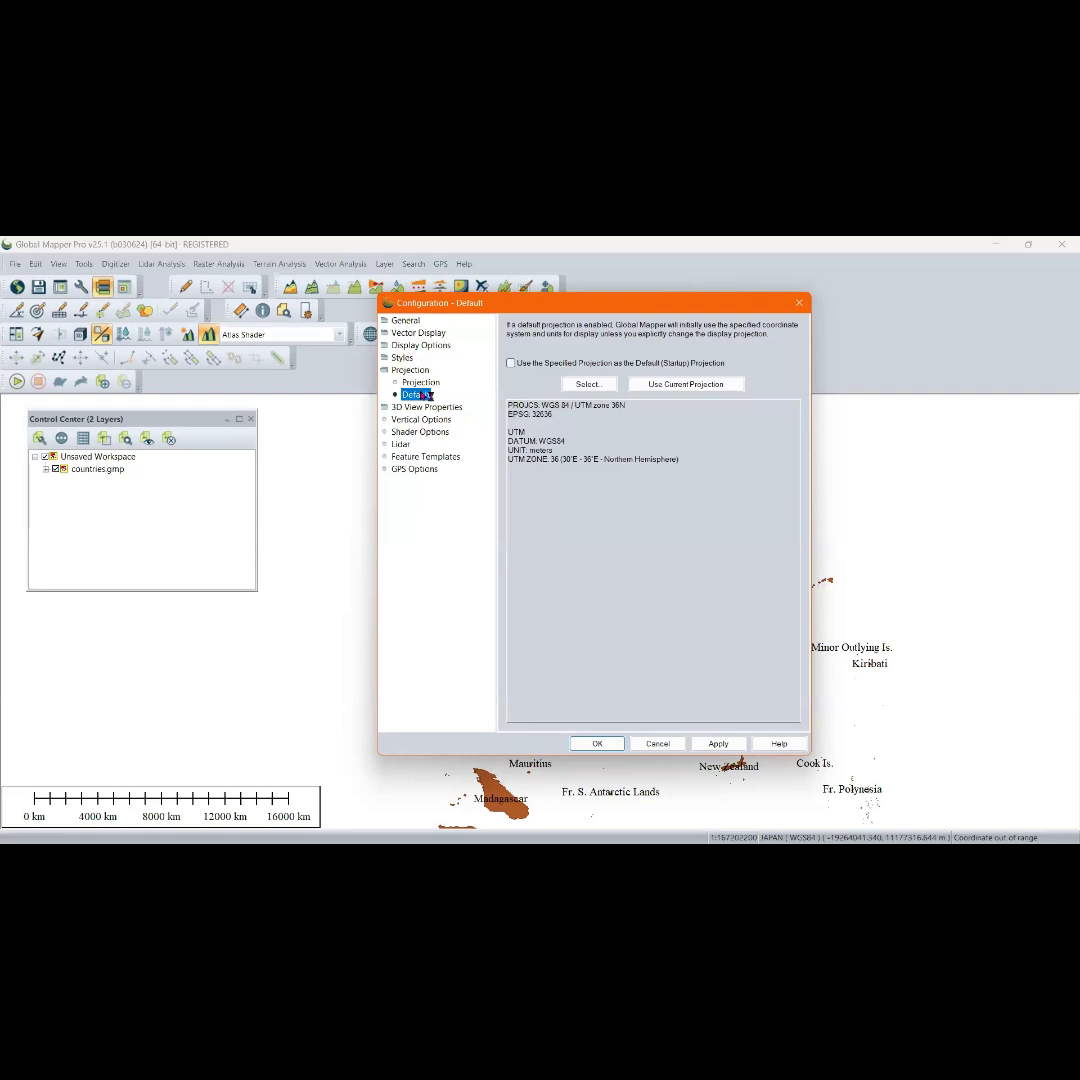
click(511, 363)
click(588, 384)
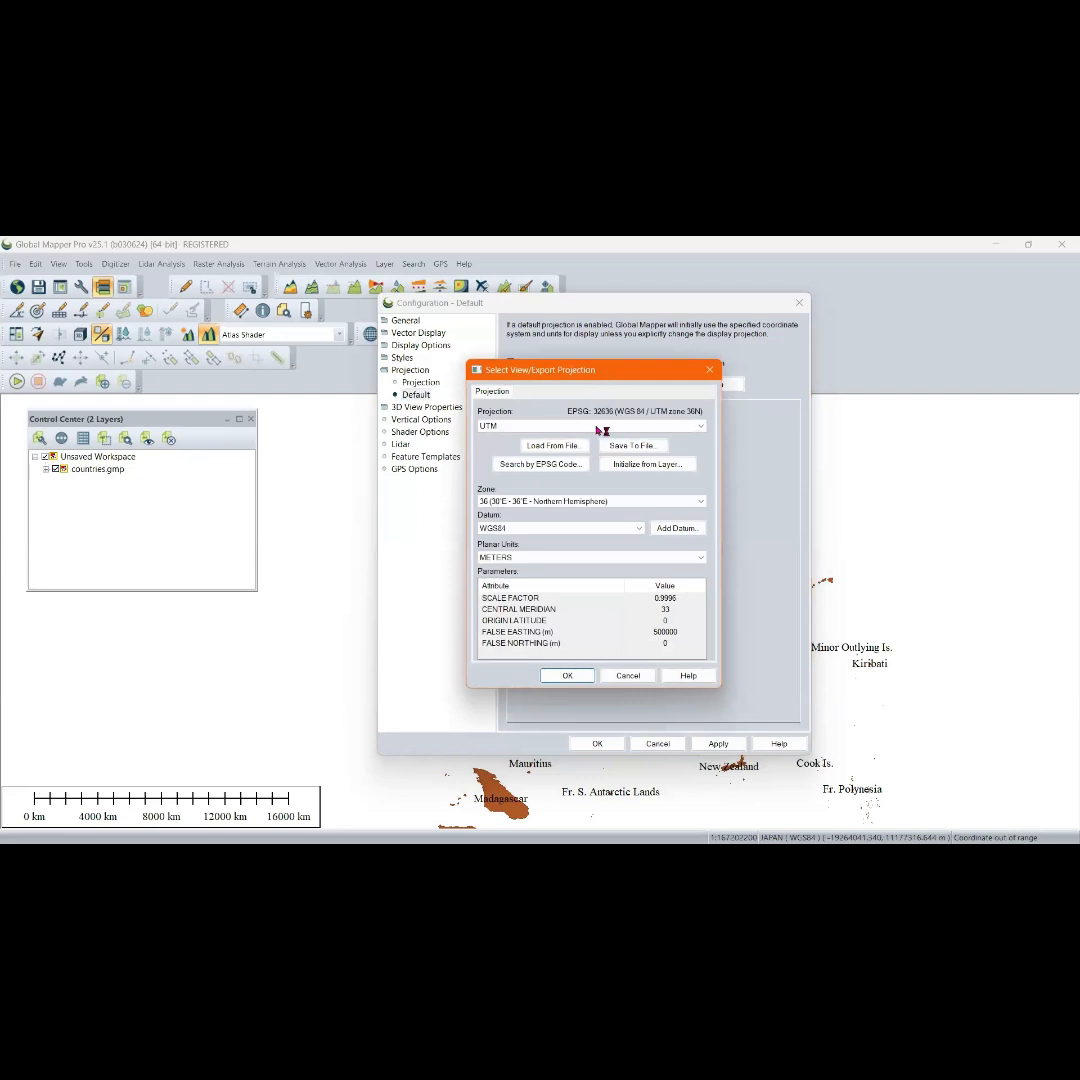
click(560, 426)
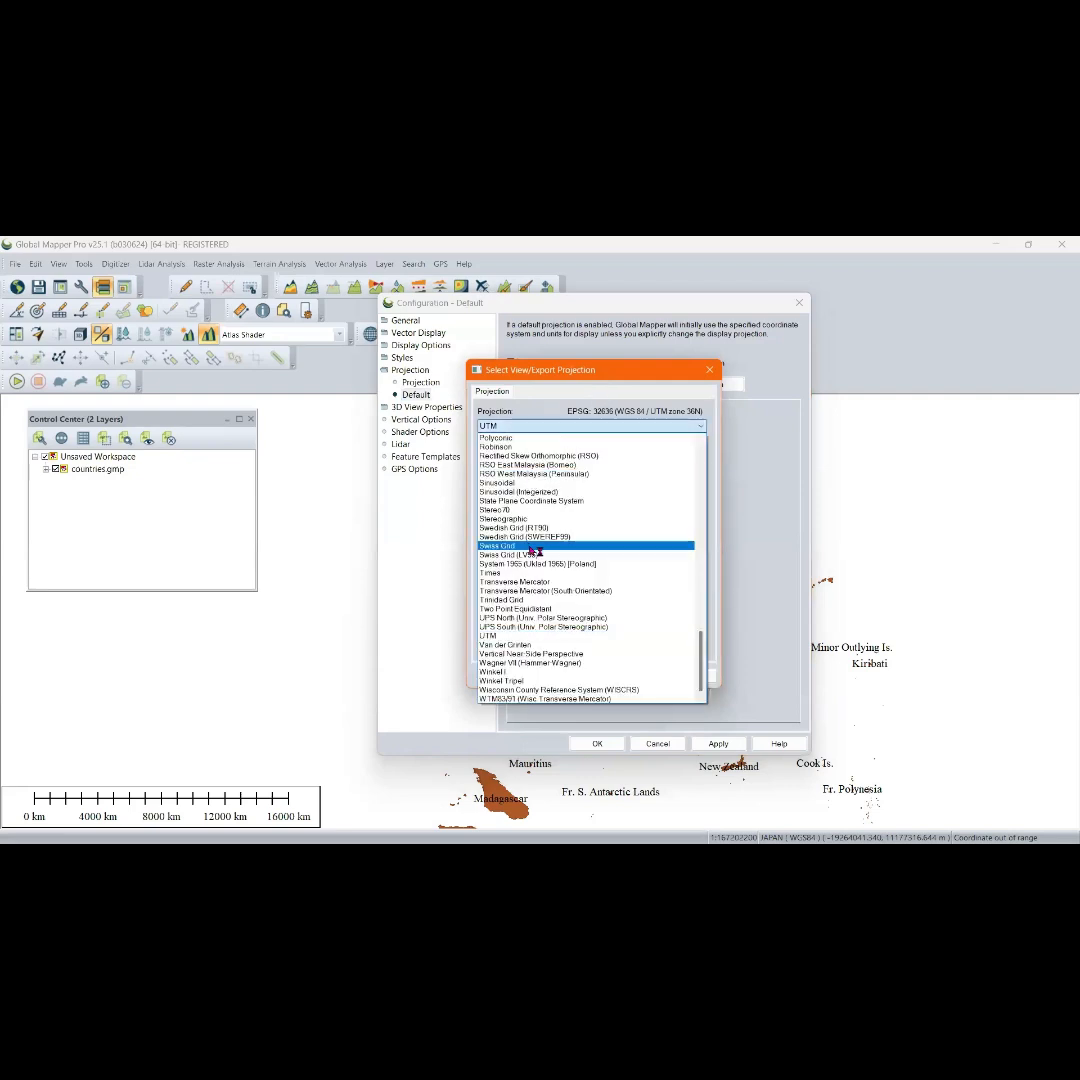
click(505, 428)
click(520, 428)
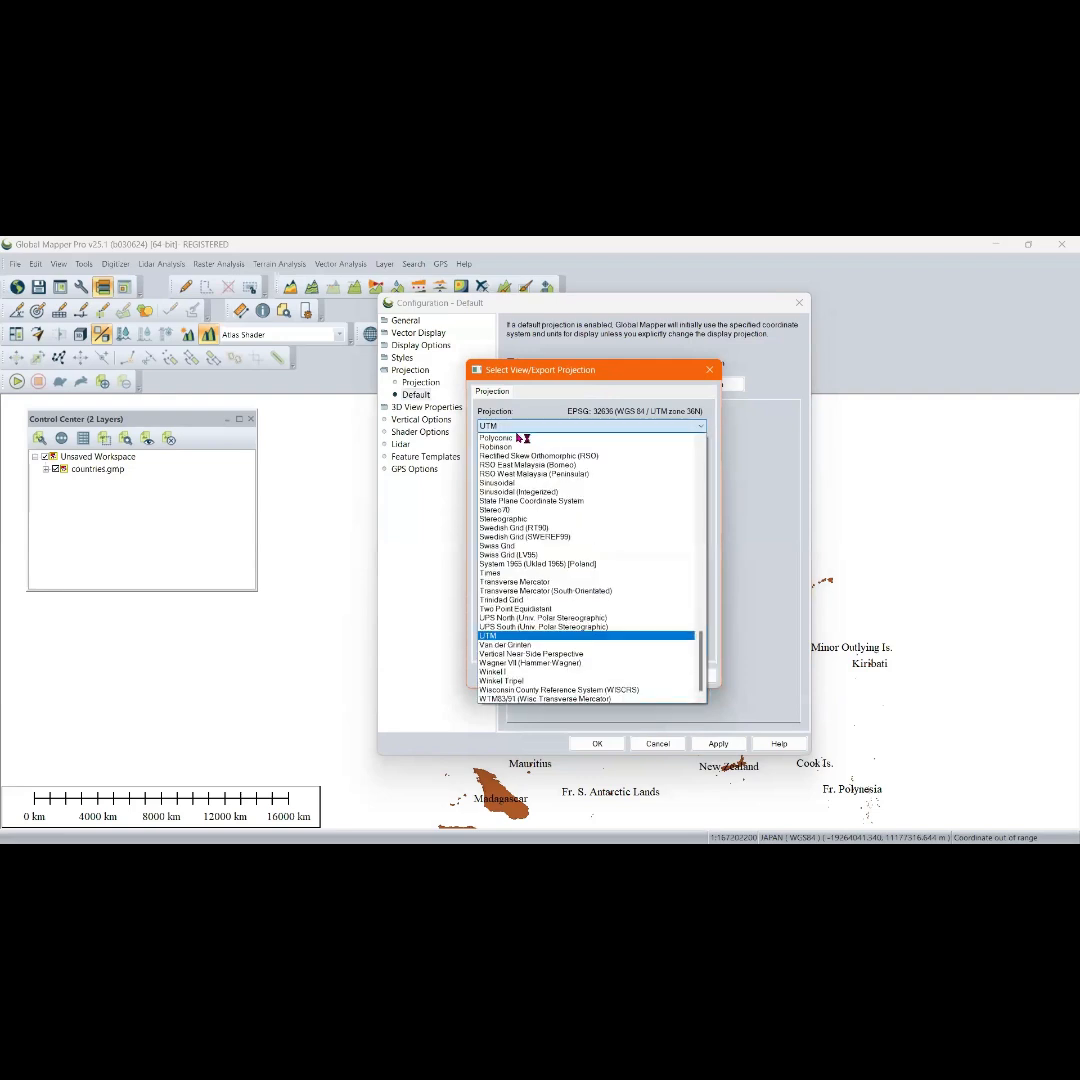
click(500, 636)
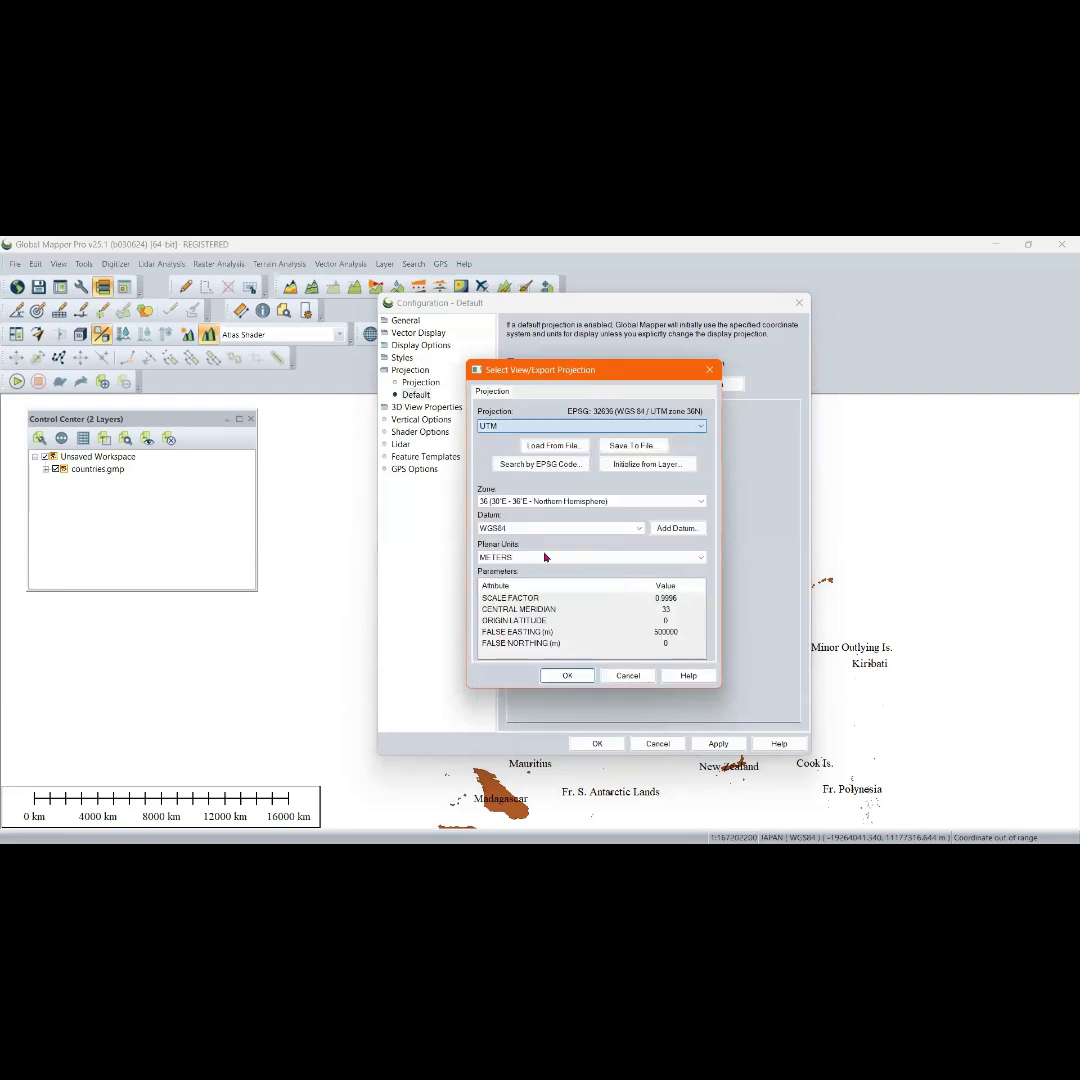
click(584, 504)
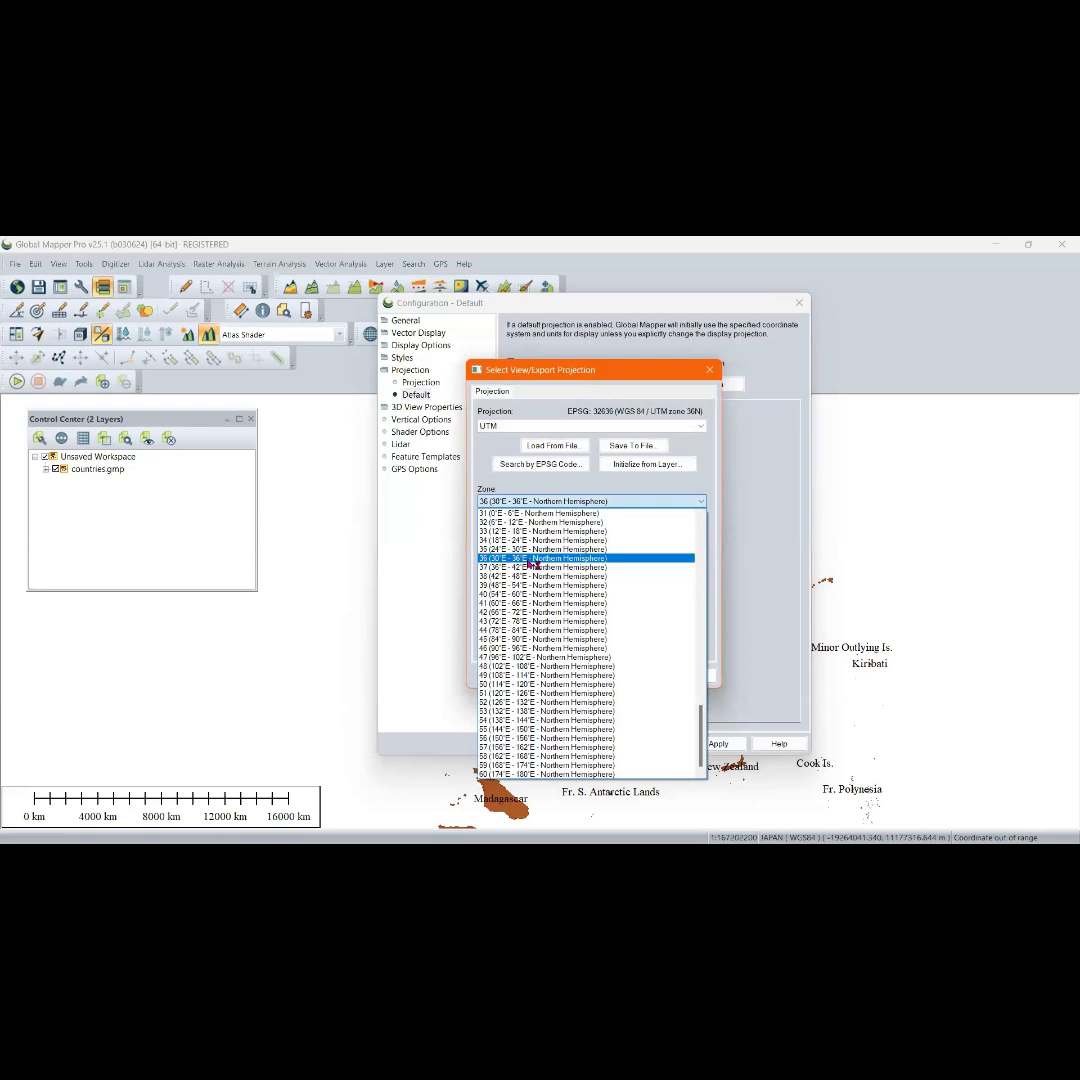
click(530, 561)
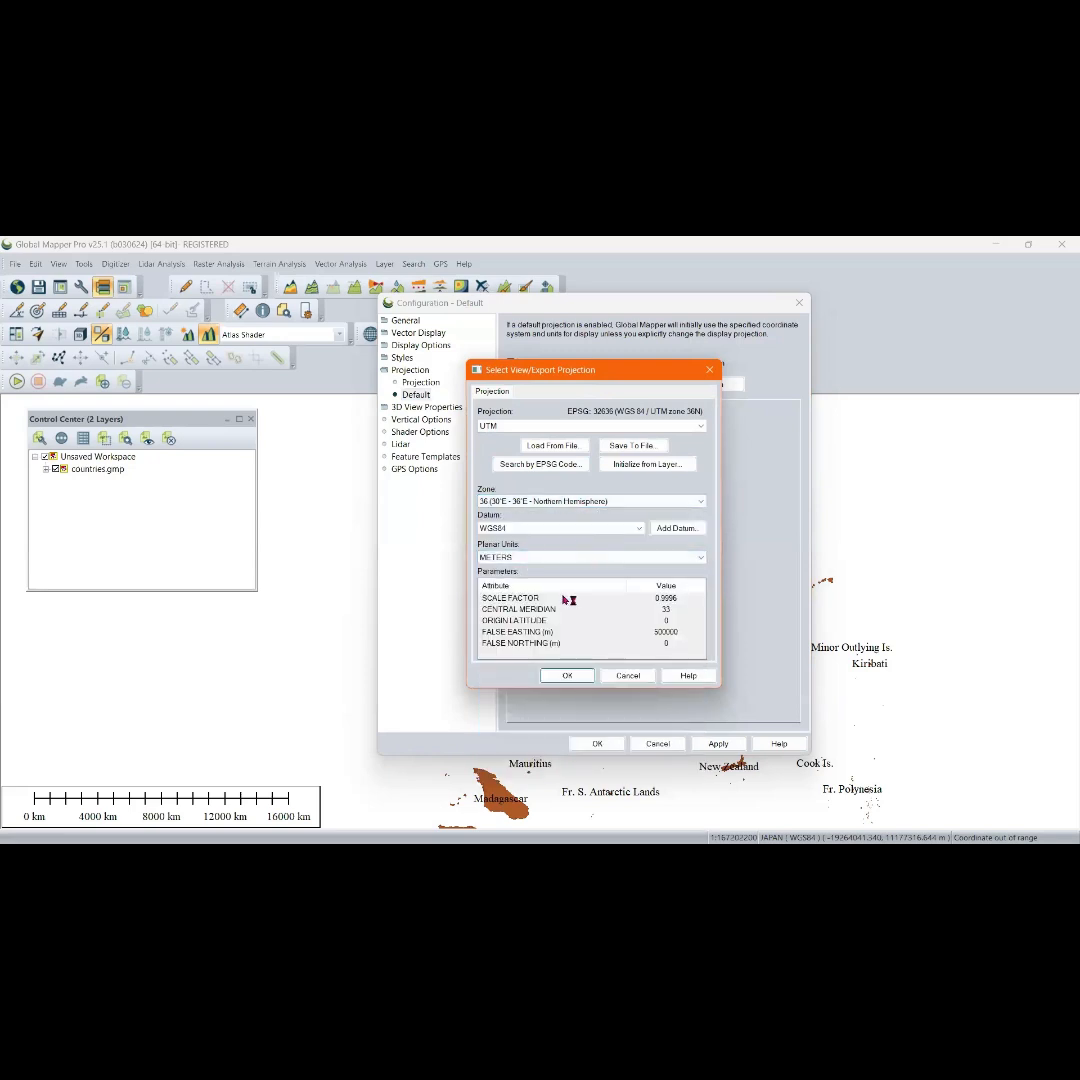
click(566, 676)
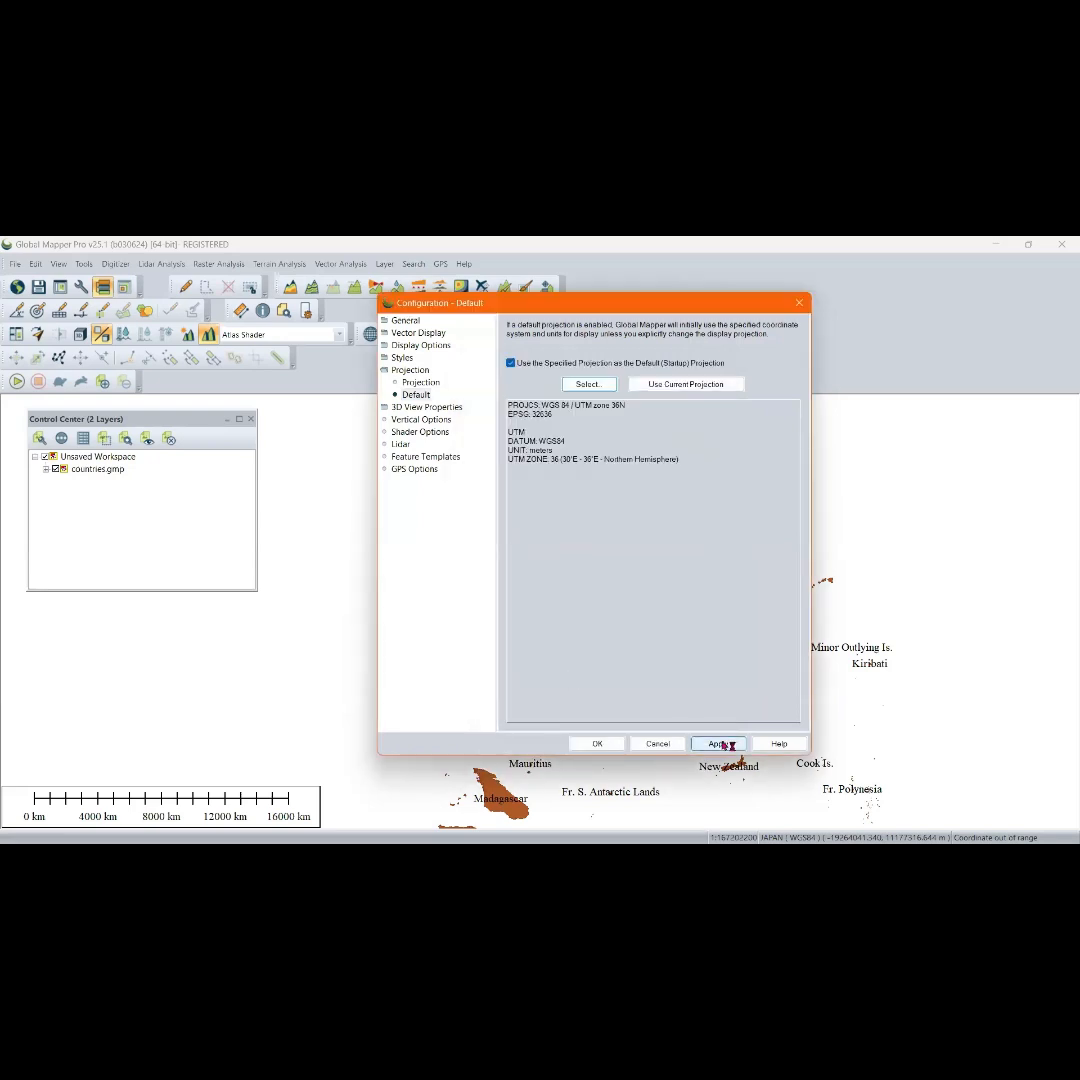
click(596, 744)
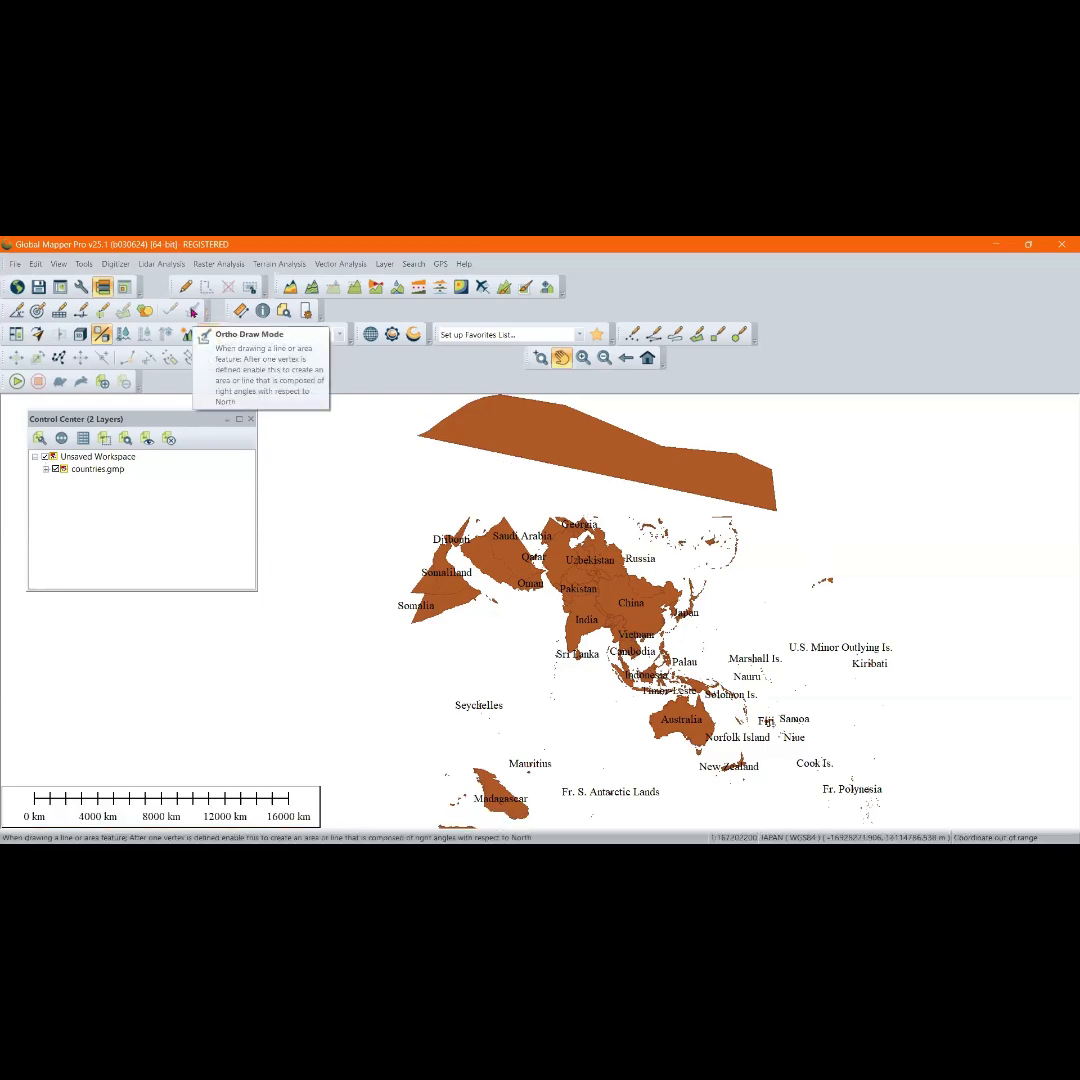
Check the default startup projection settings in the configuration and confirm them again
click(80, 287)
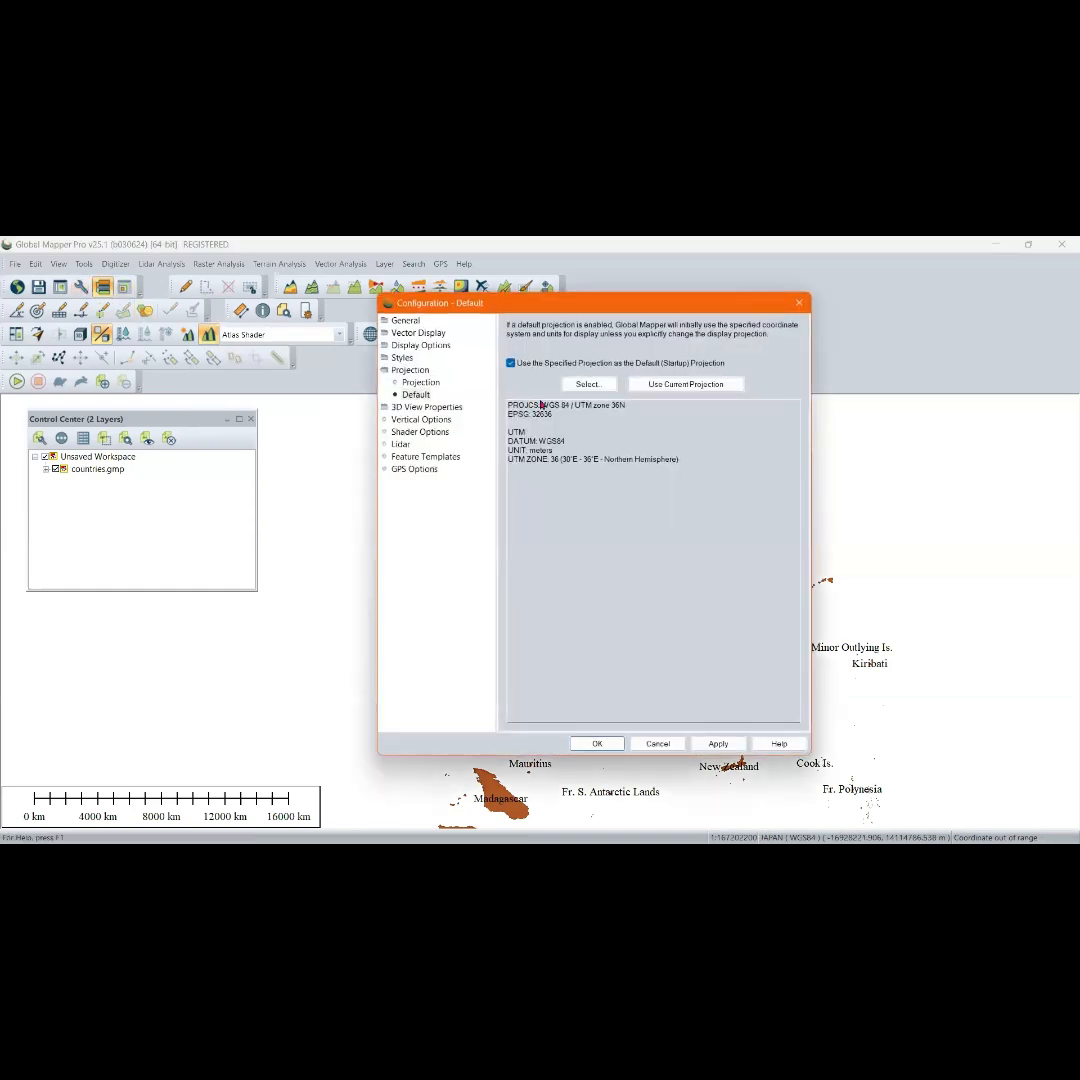
click(424, 396)
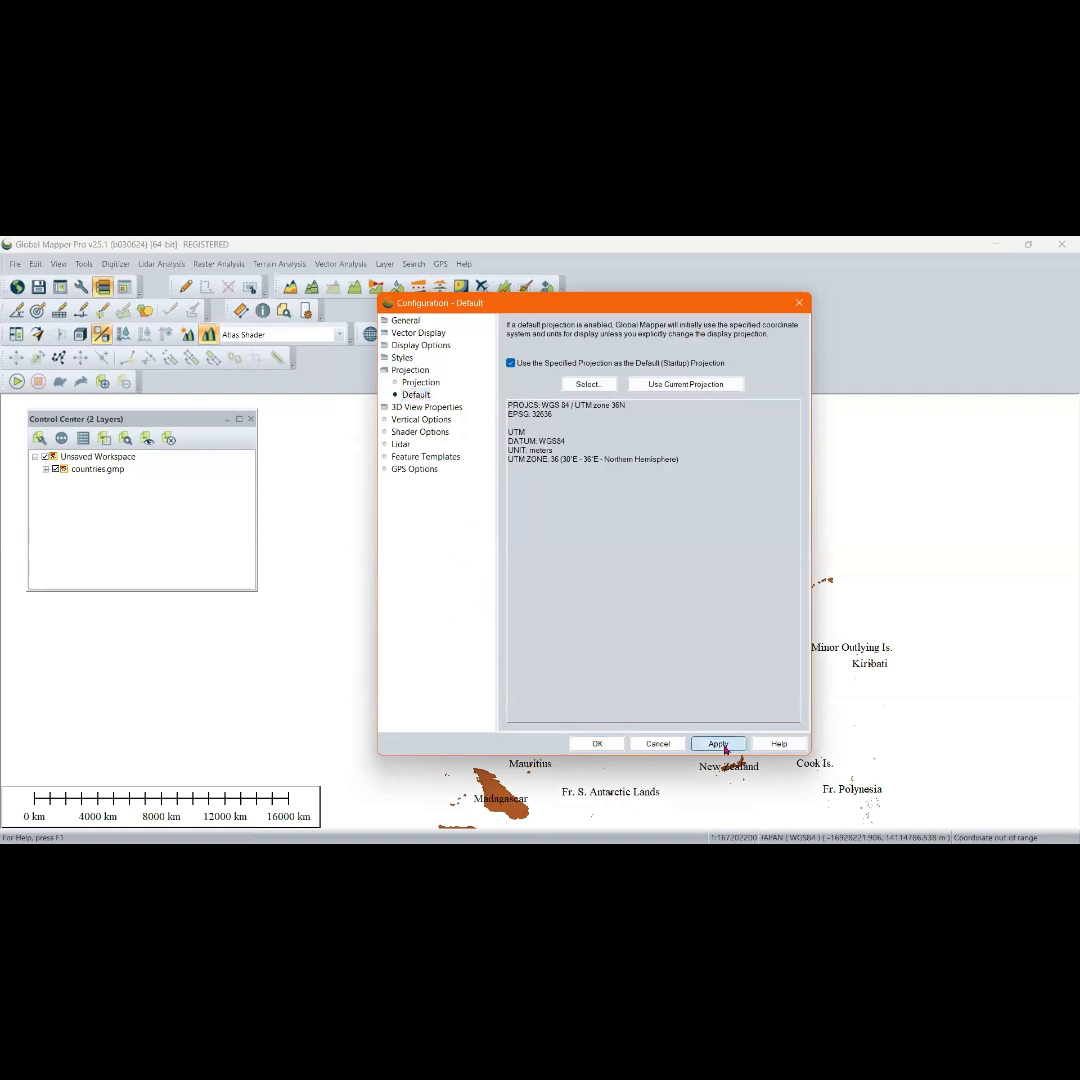
click(600, 744)
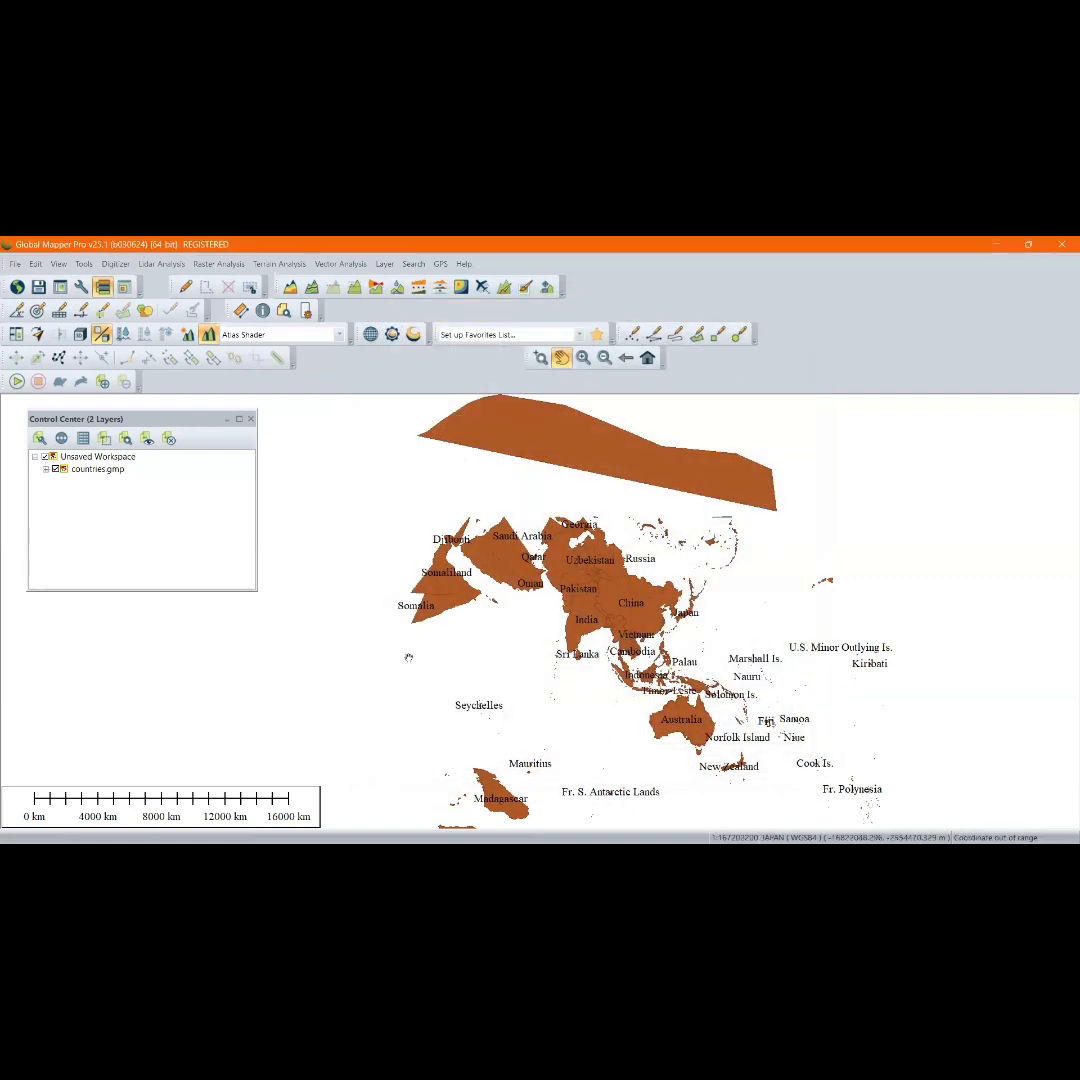
scroll(564, 641, down, 2)
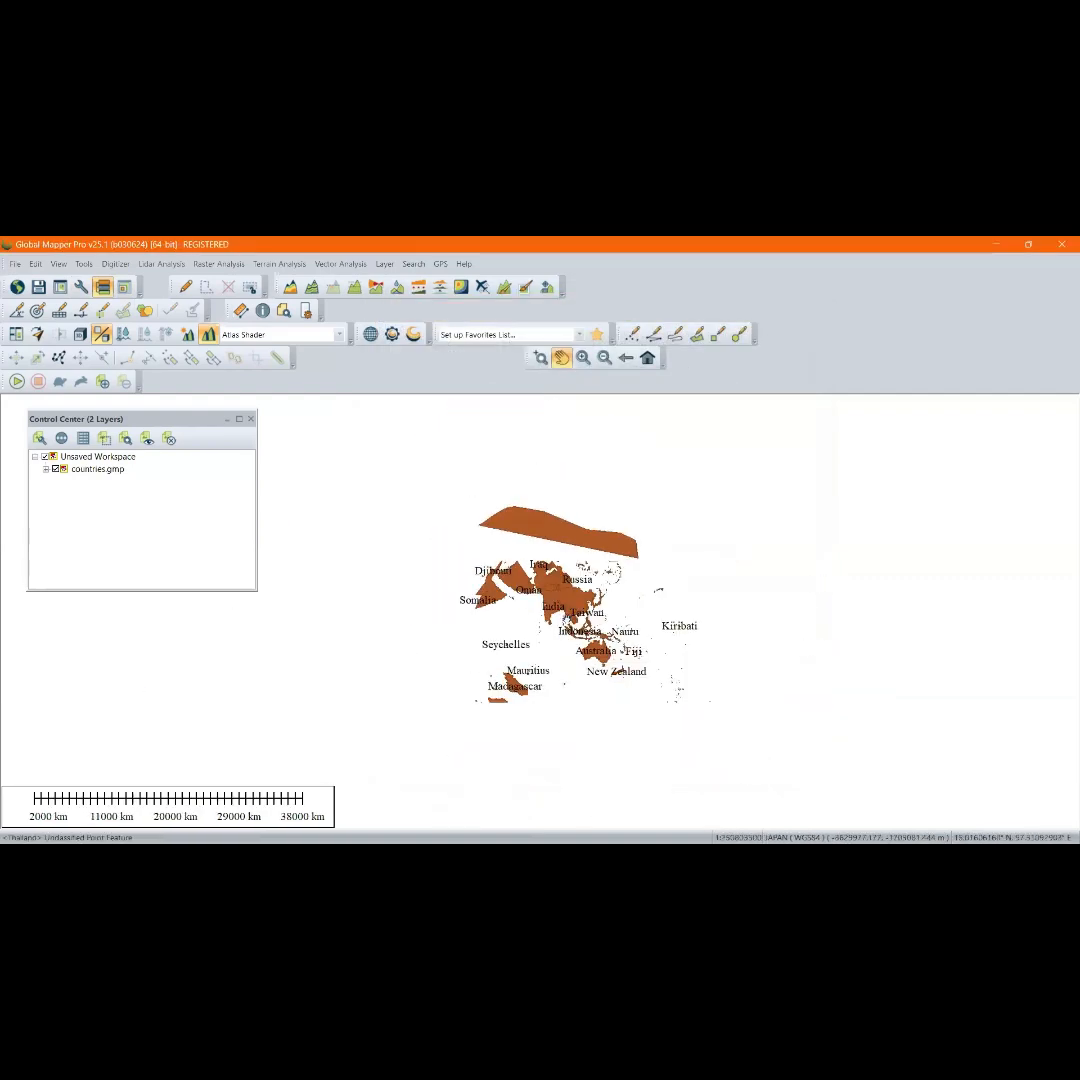
scroll(567, 617, up, 4)
scroll(633, 598, down, 2)
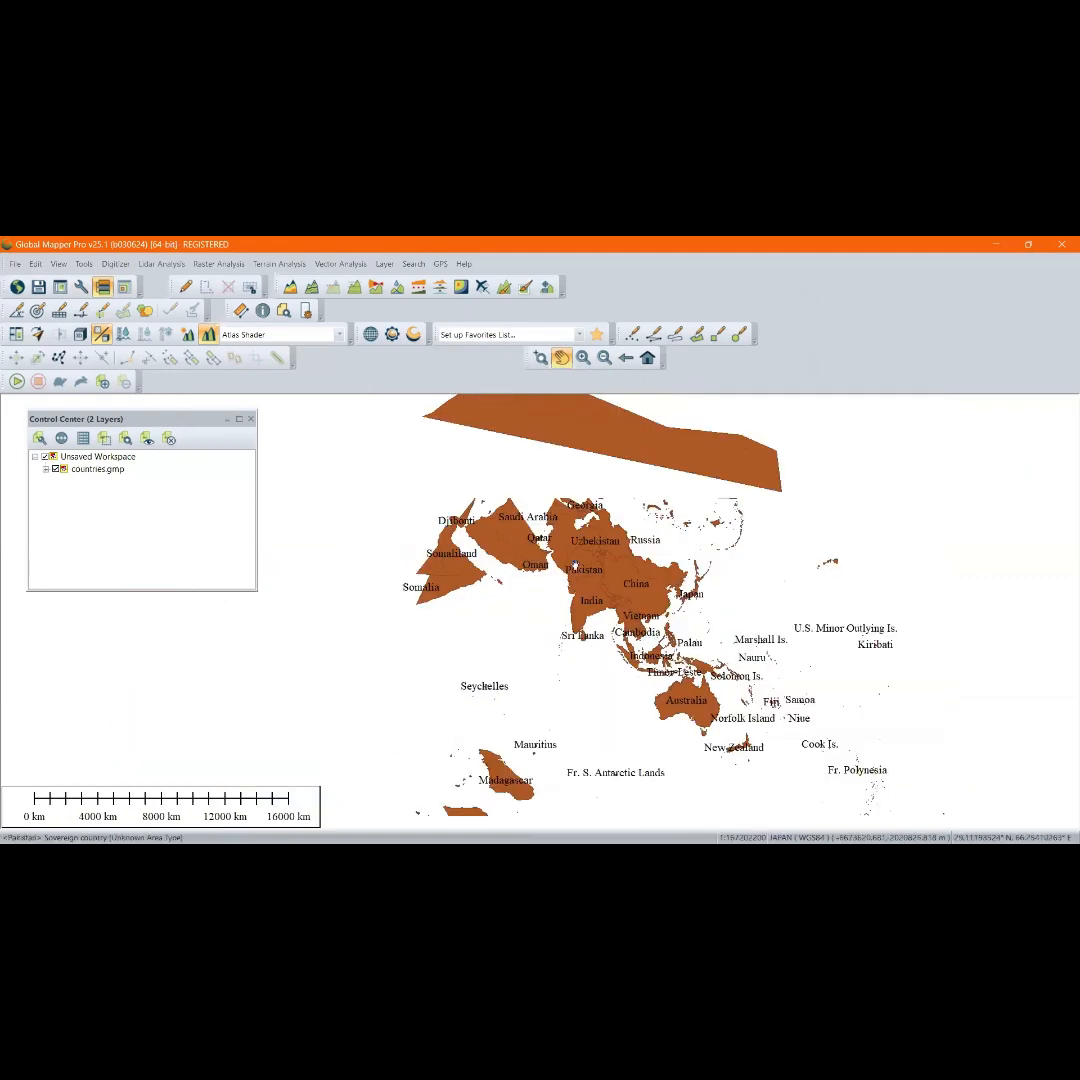
scroll(624, 576, up, 2)
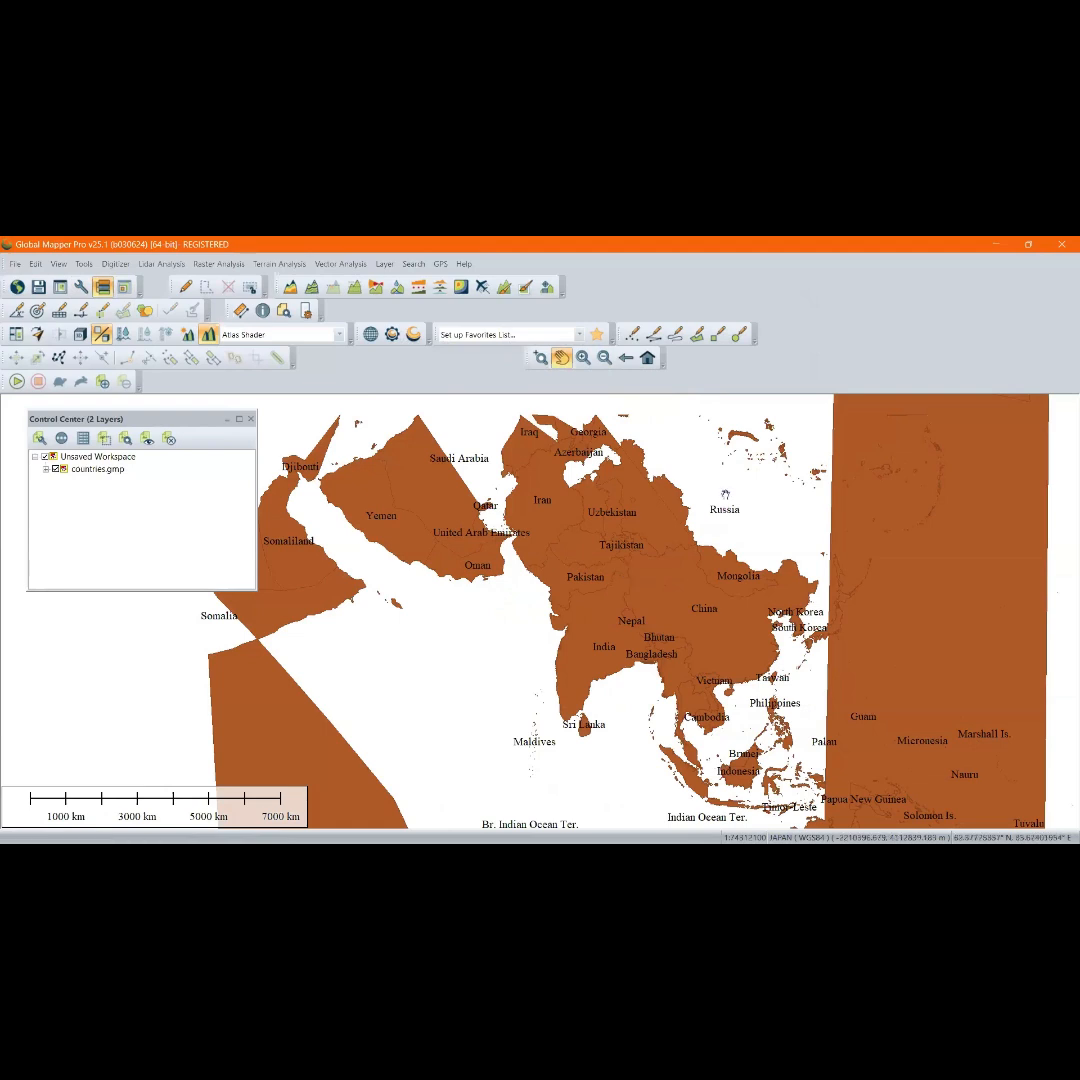
Switch to Civil 3D and open the recent drawing of Deliverable V (Week 3) with its road alignment and aerial imagery
click(333, 827)
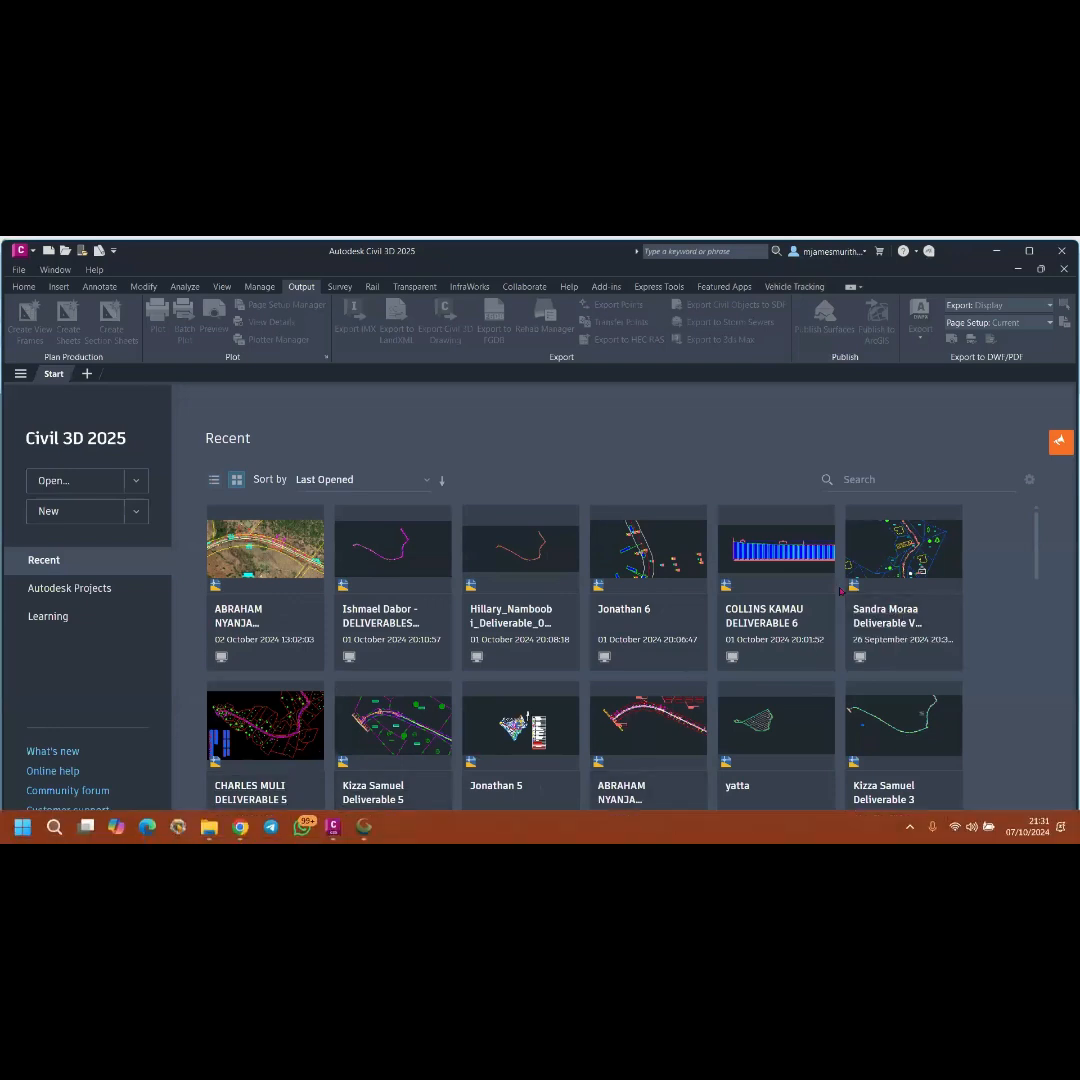
click(900, 622)
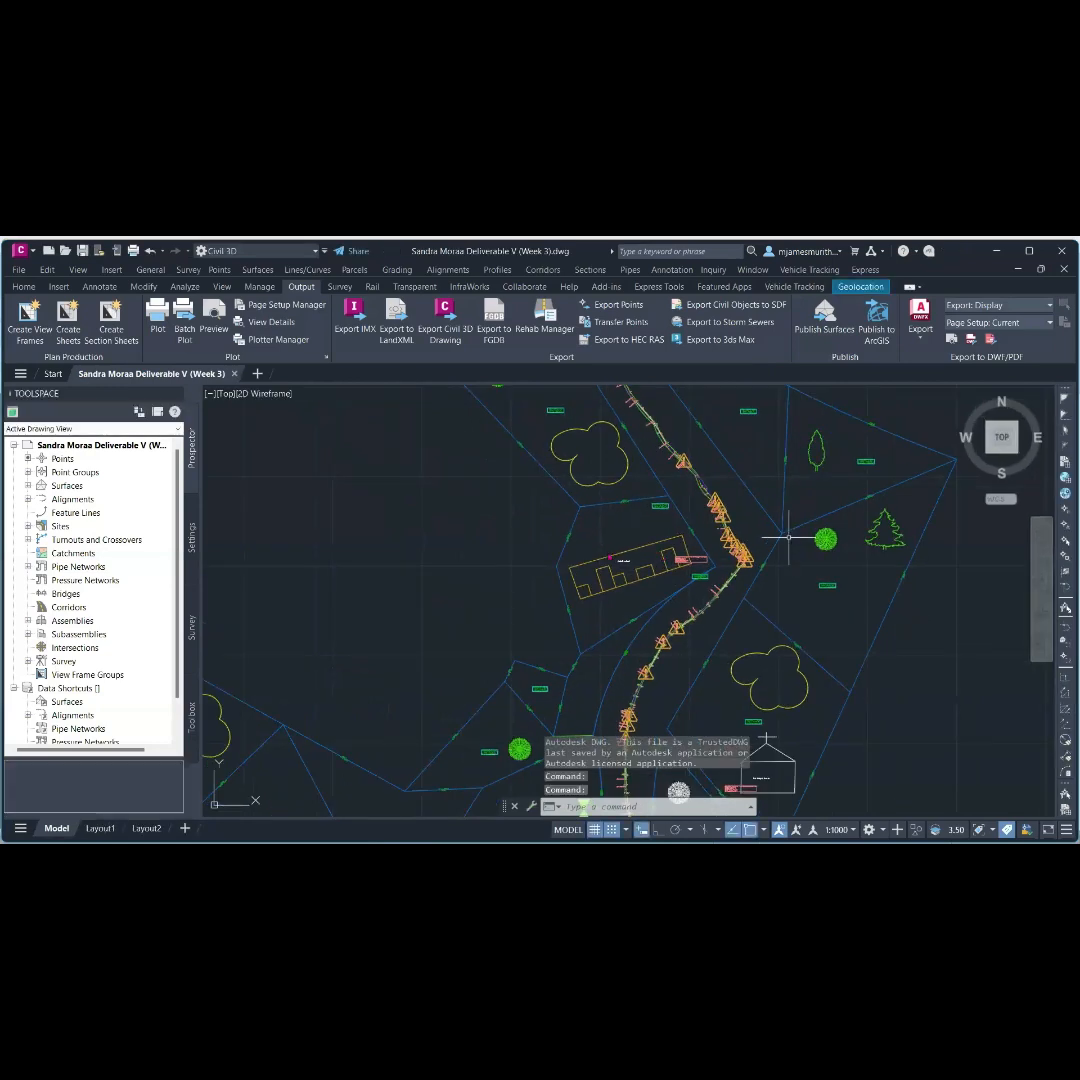
scroll(788, 538, down, 3)
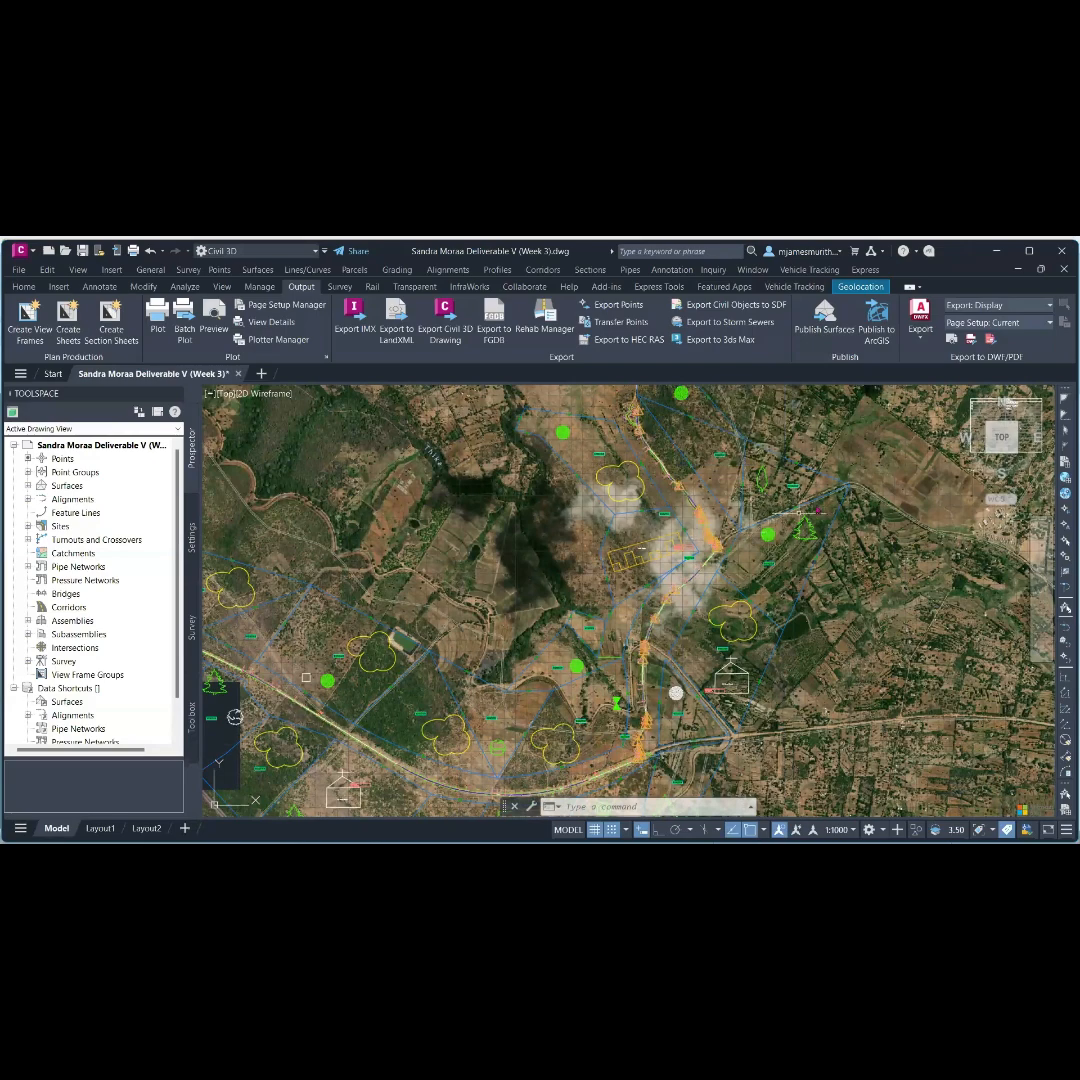
scroll(767, 533, down, 3)
scroll(775, 537, up, 3)
scroll(776, 540, down, 3)
scroll(776, 540, up, 3)
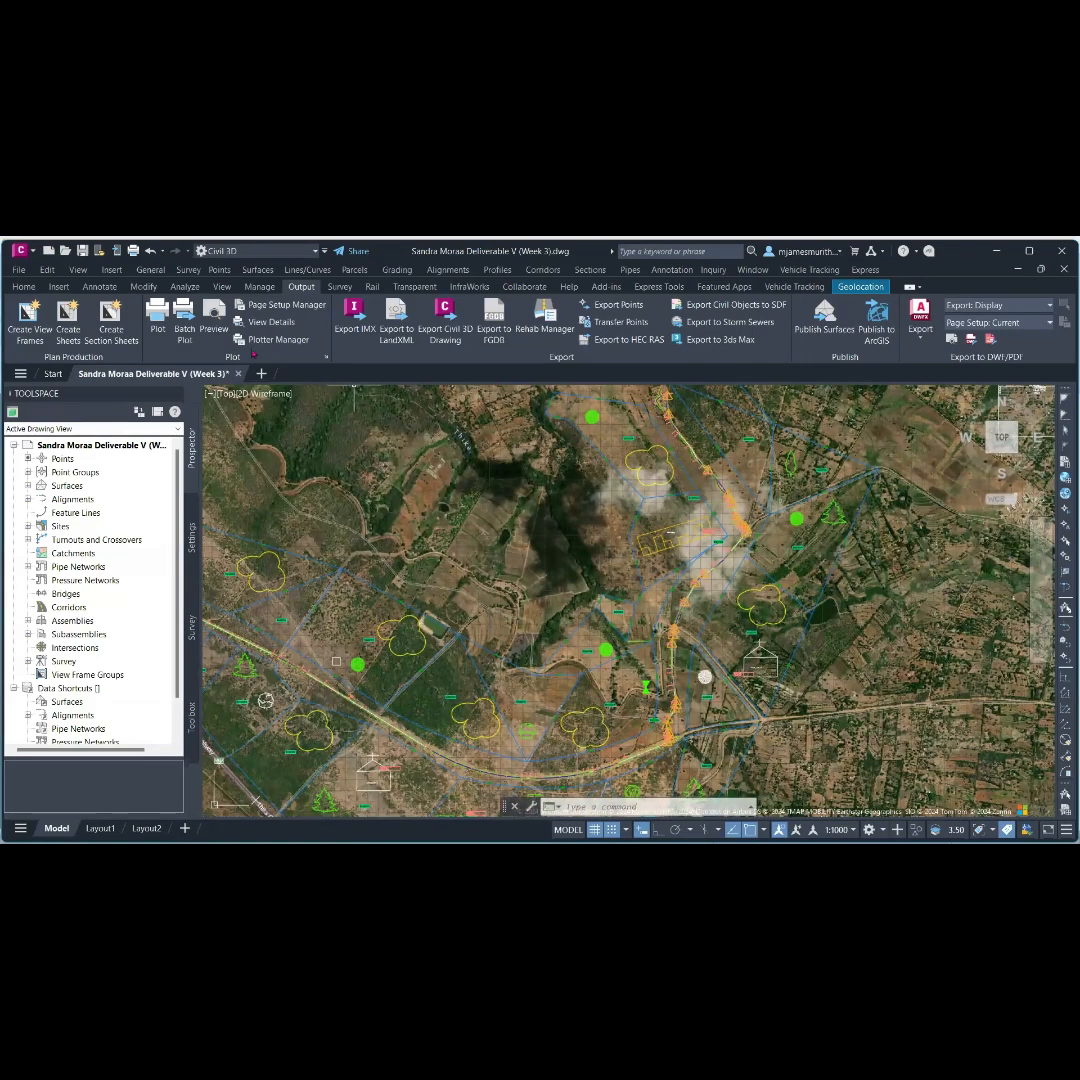
Review Civil 3D's general drafting and design tools against its plotting and export options for the open drawing
click(23, 286)
scroll(803, 573, down, 3)
scroll(803, 573, up, 3)
scroll(803, 573, down, 3)
scroll(803, 573, up, 3)
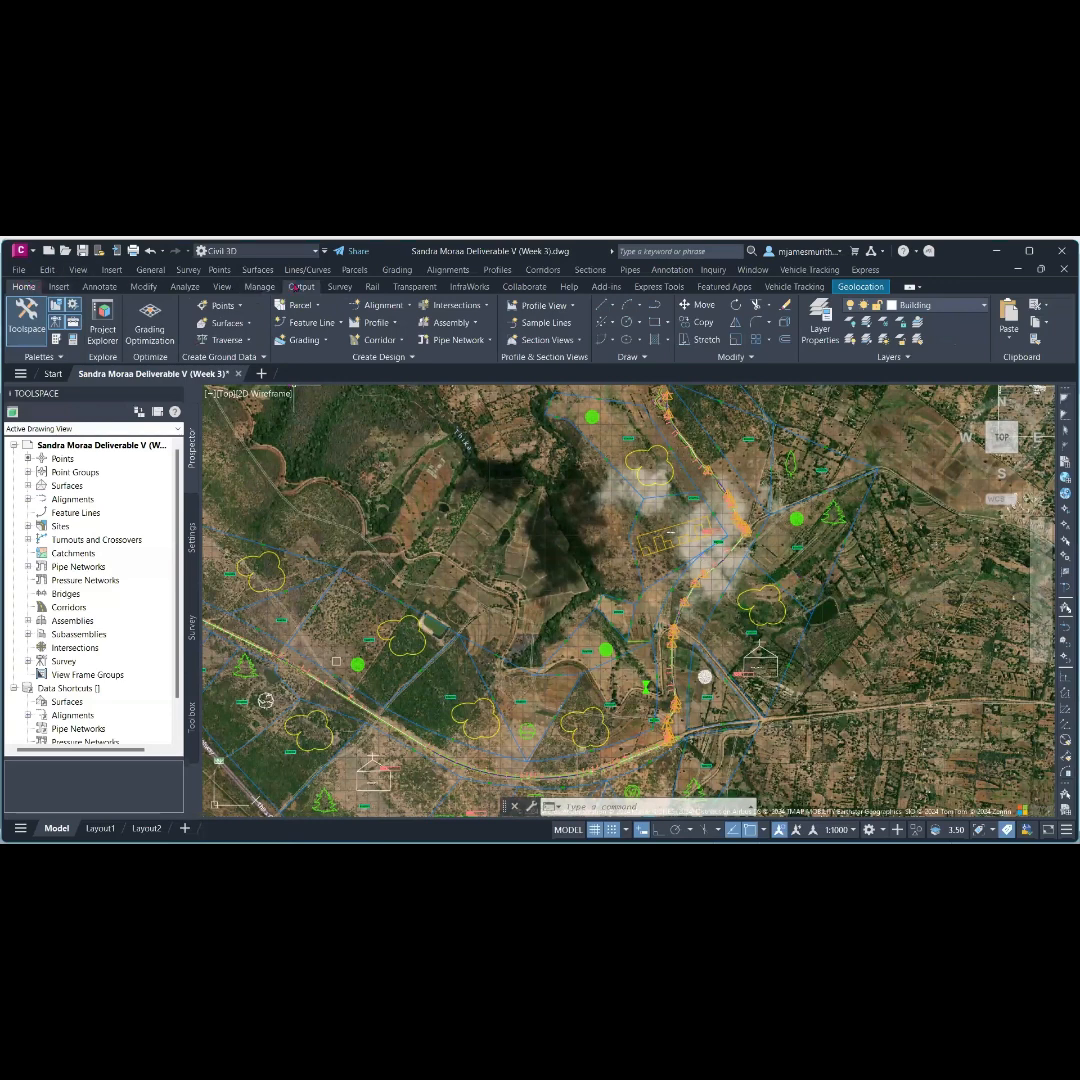
click(300, 287)
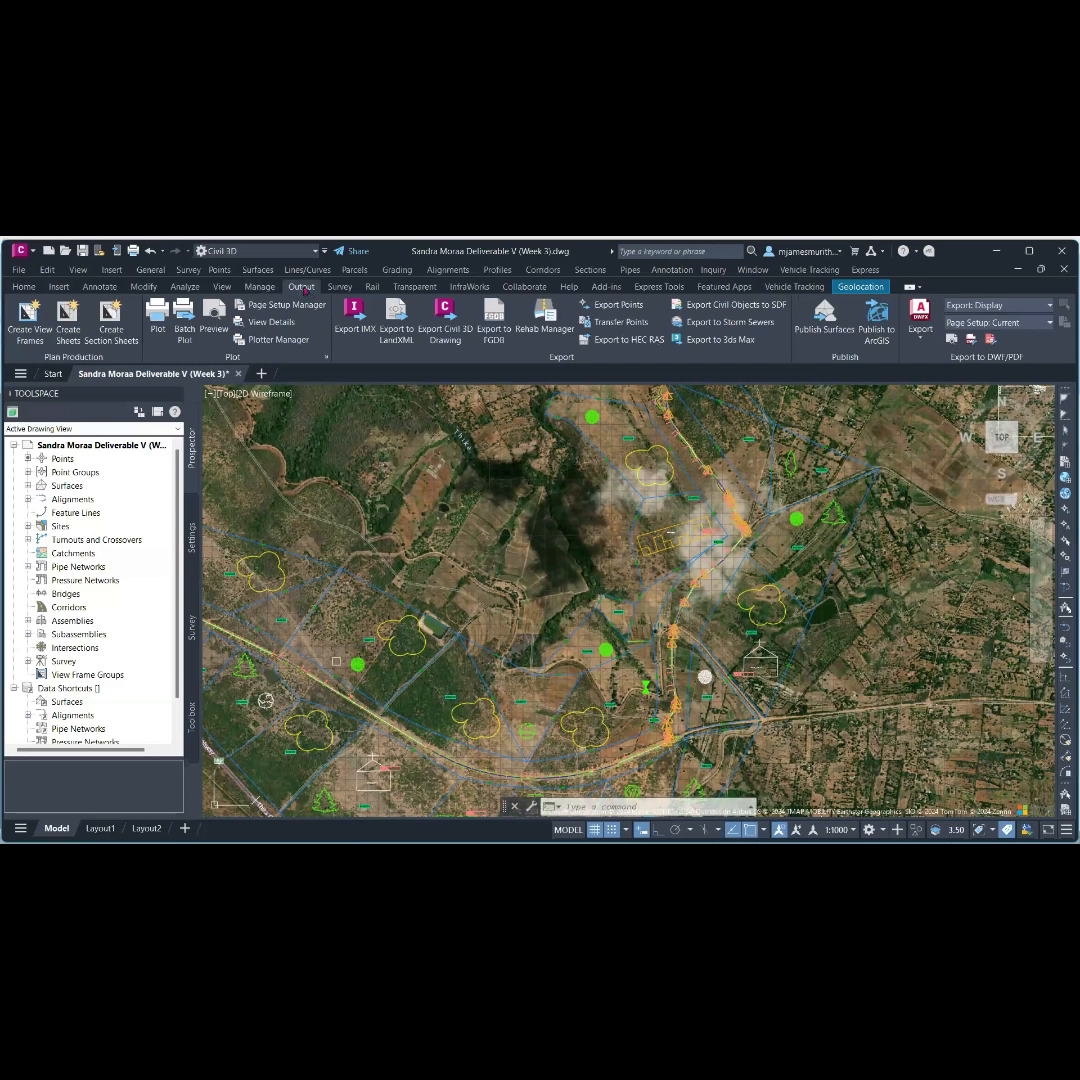
click(28, 288)
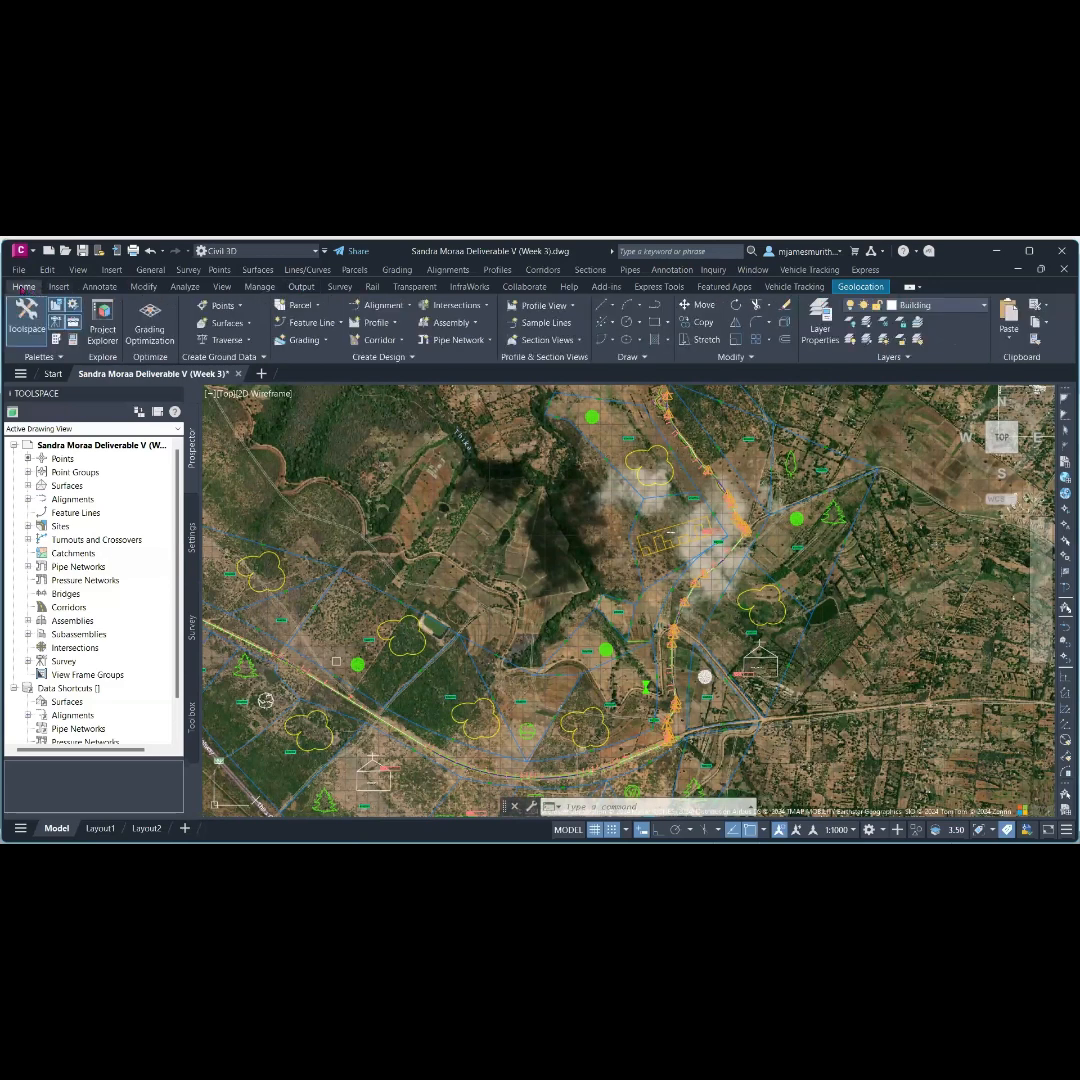
click(305, 287)
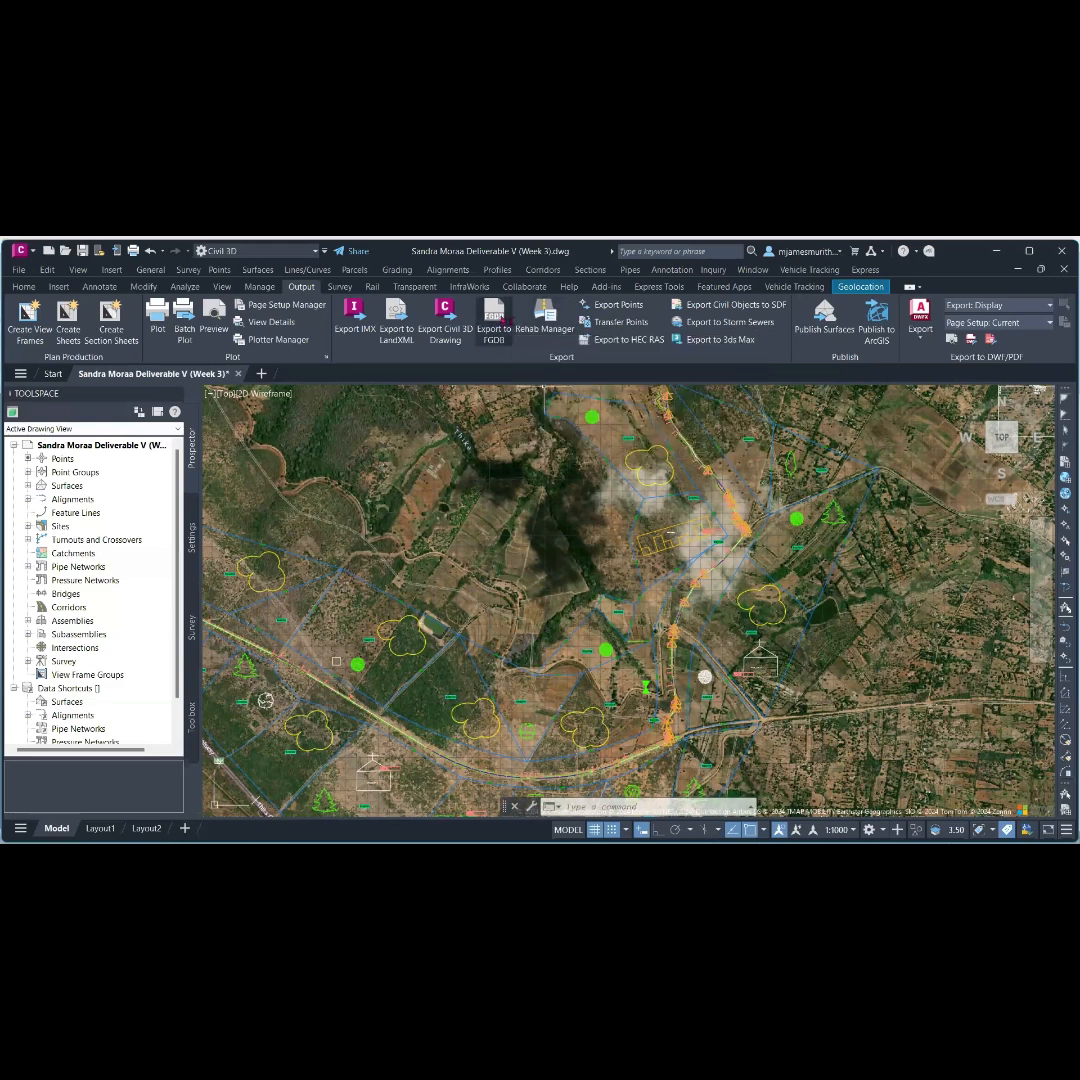
Start an Export to FGDB, enlarge the object list, and include everything under the main Alignments group
click(494, 330)
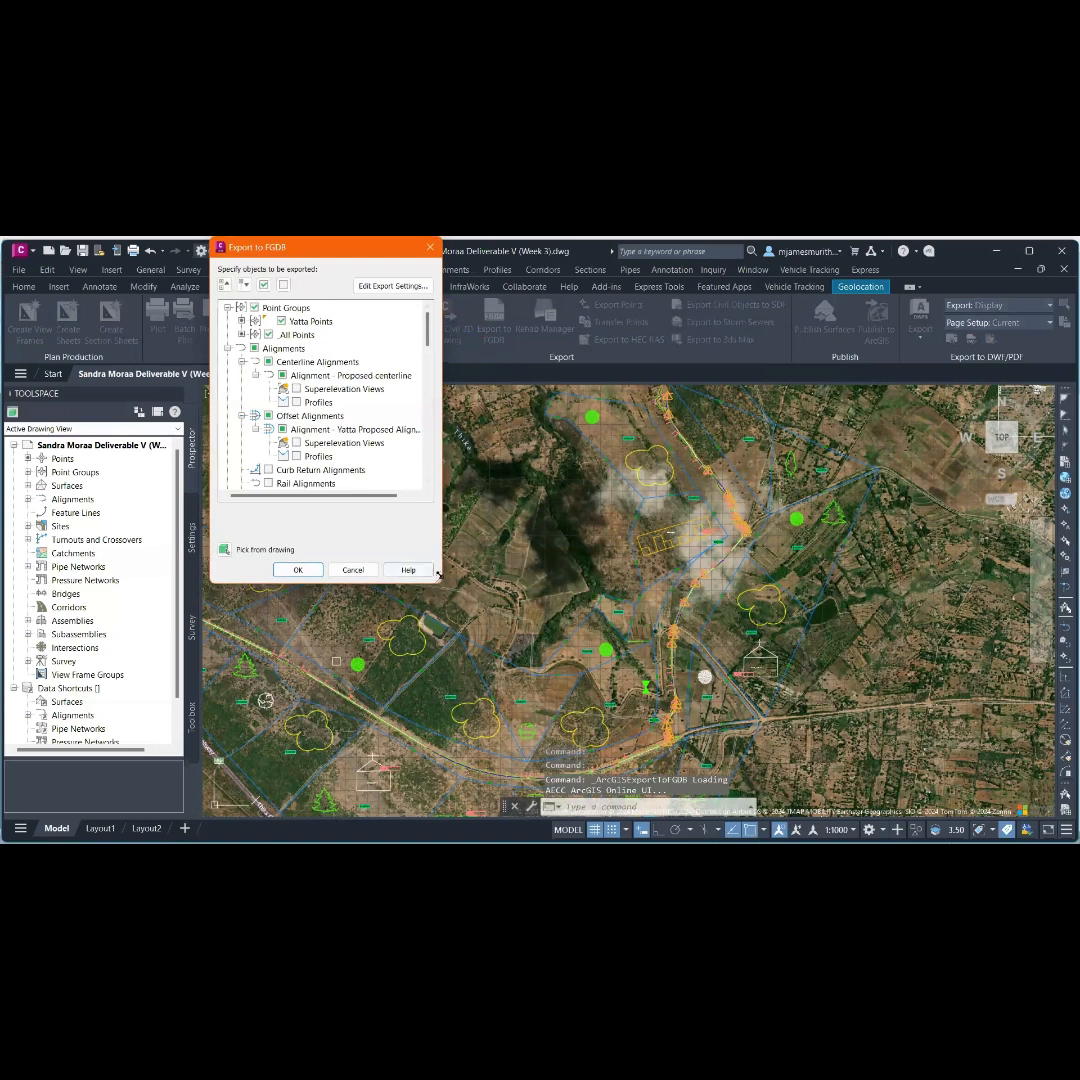
drag(440, 582, 712, 702)
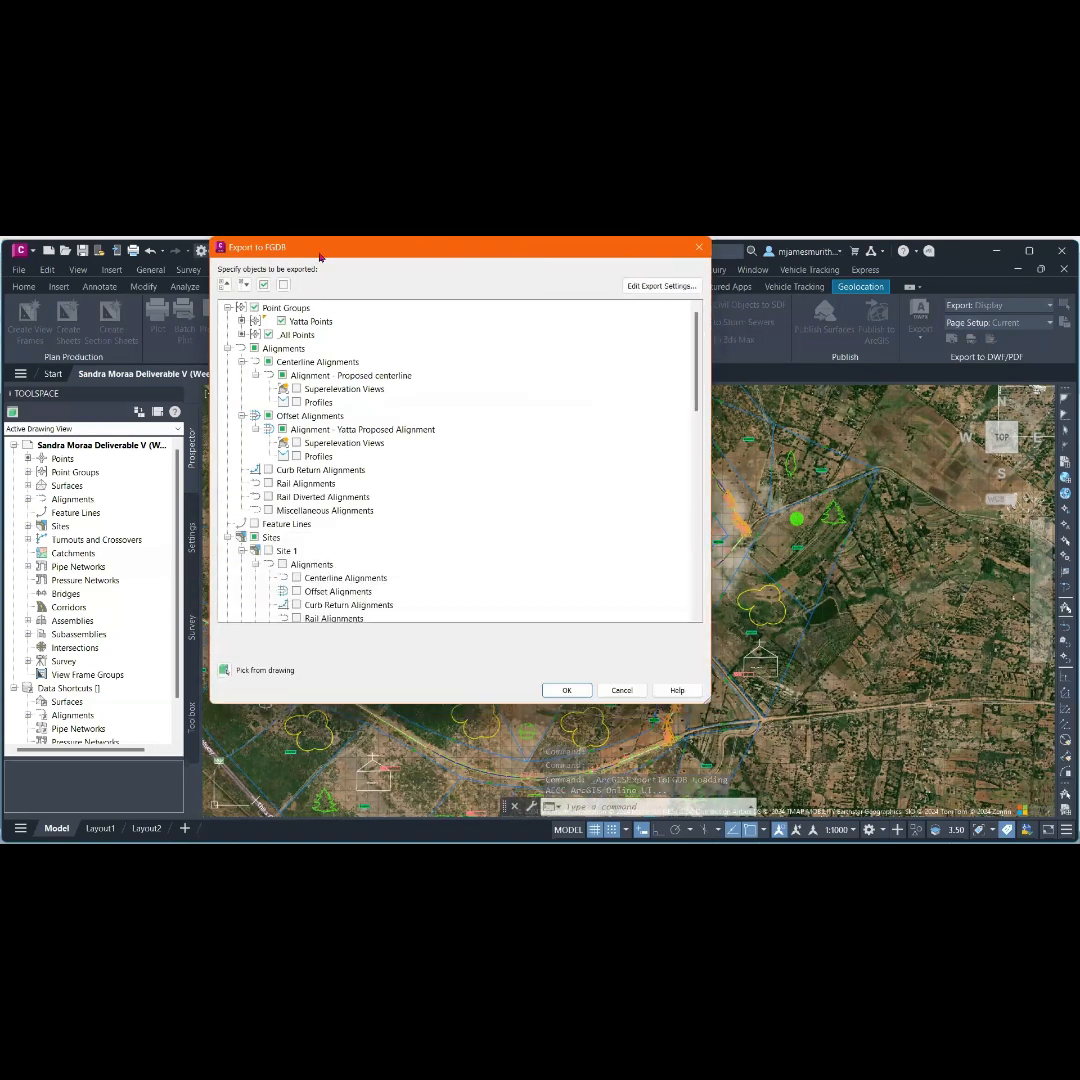
mouse_move(326, 262)
mouse_down()
mouse_move(378, 305)
mouse_move(338, 268)
mouse_up()
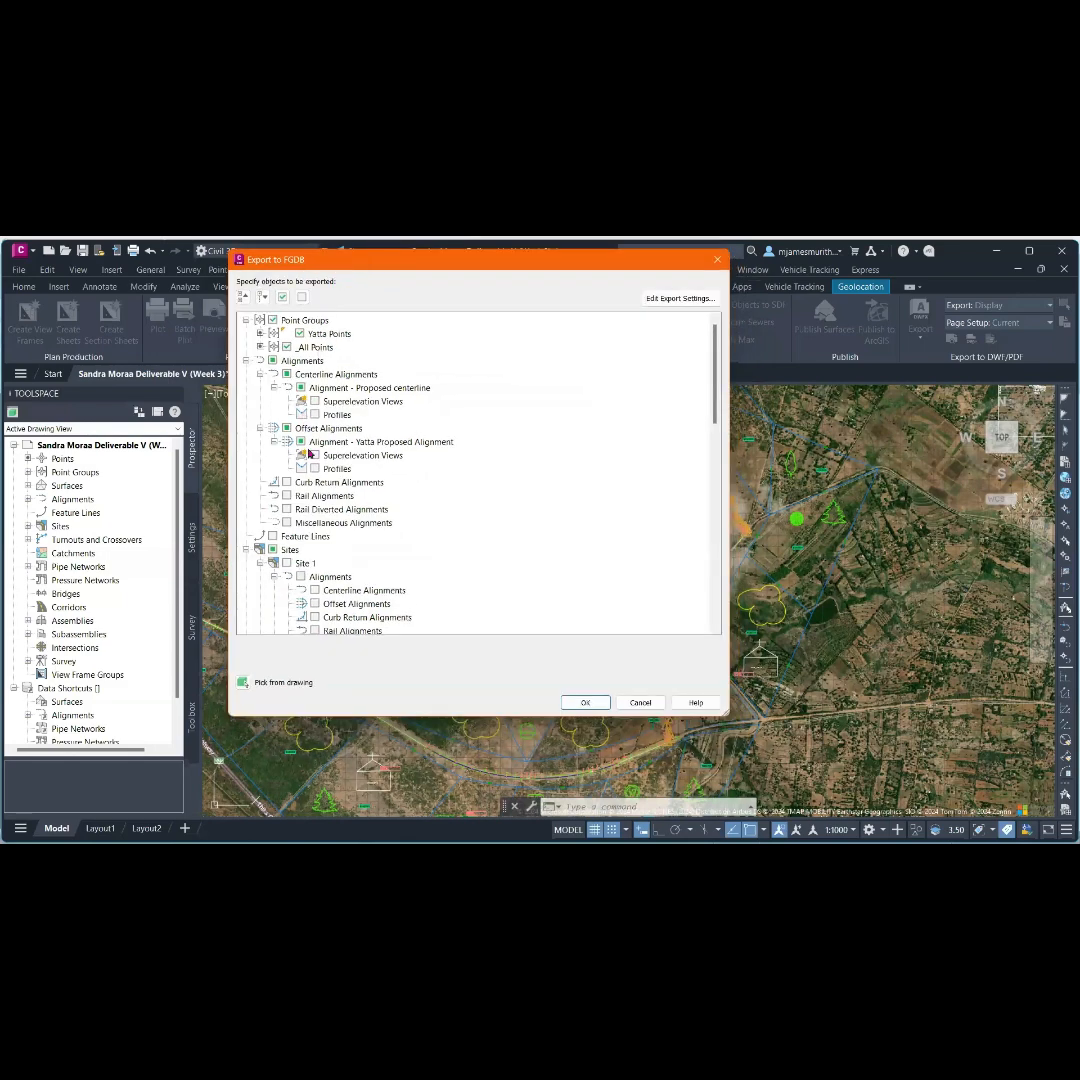
scroll(300, 410, down, 8)
scroll(312, 415, down, 5)
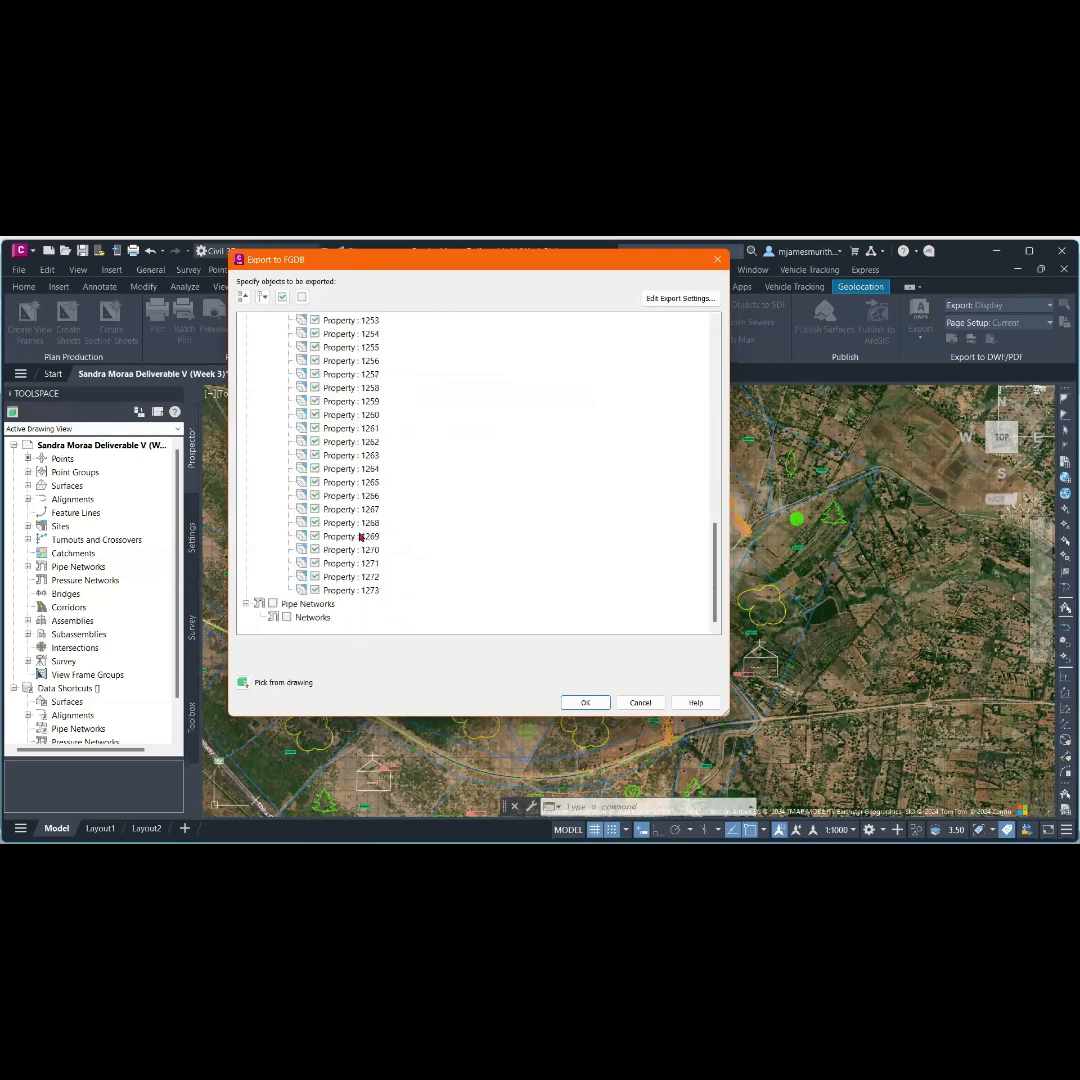
scroll(330, 470, up, 10)
scroll(350, 410, up, 4)
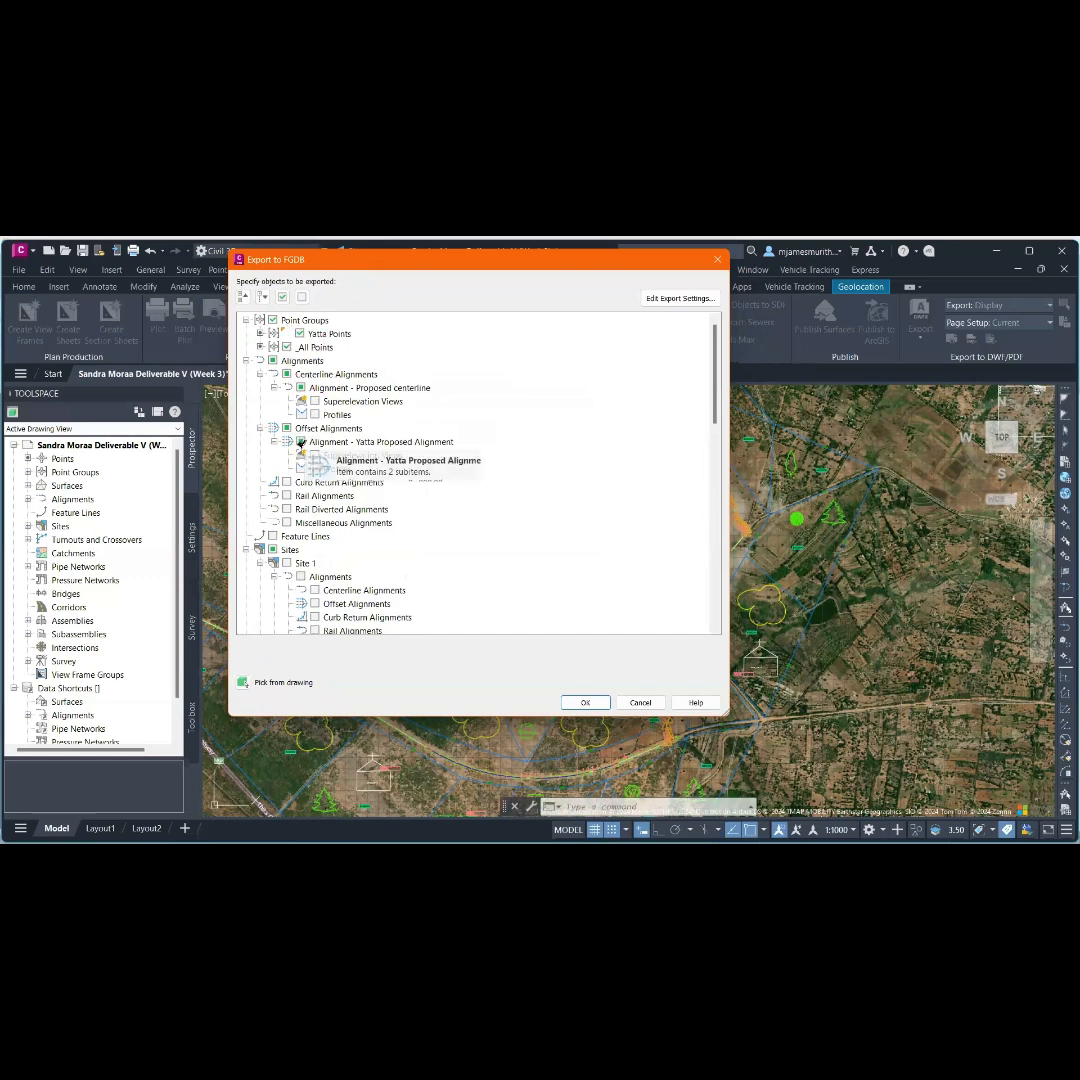
click(273, 360)
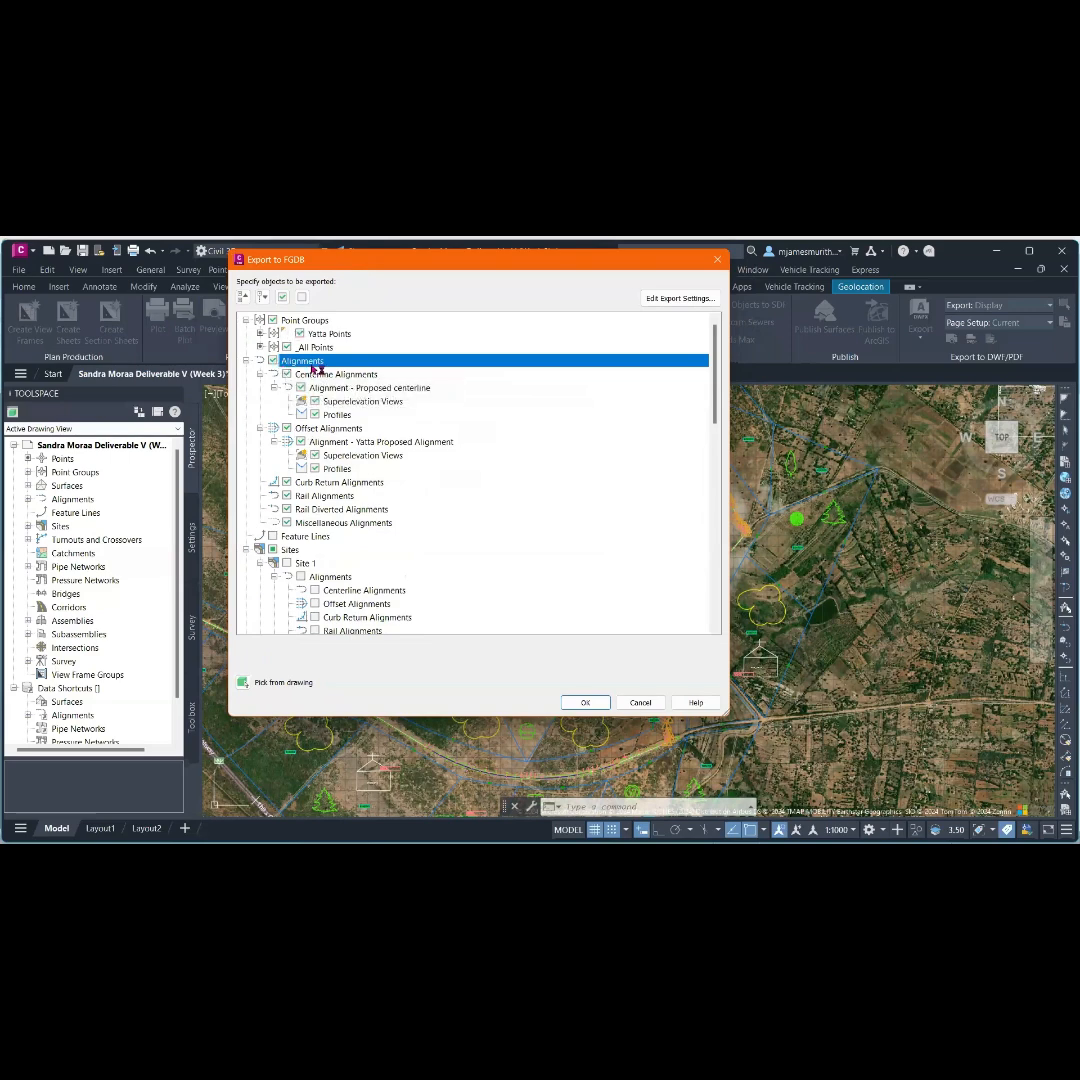
Include all alignment types of the Yatta Parcel site in the FGDB export and check the selected objects
scroll(340, 482, down, 9)
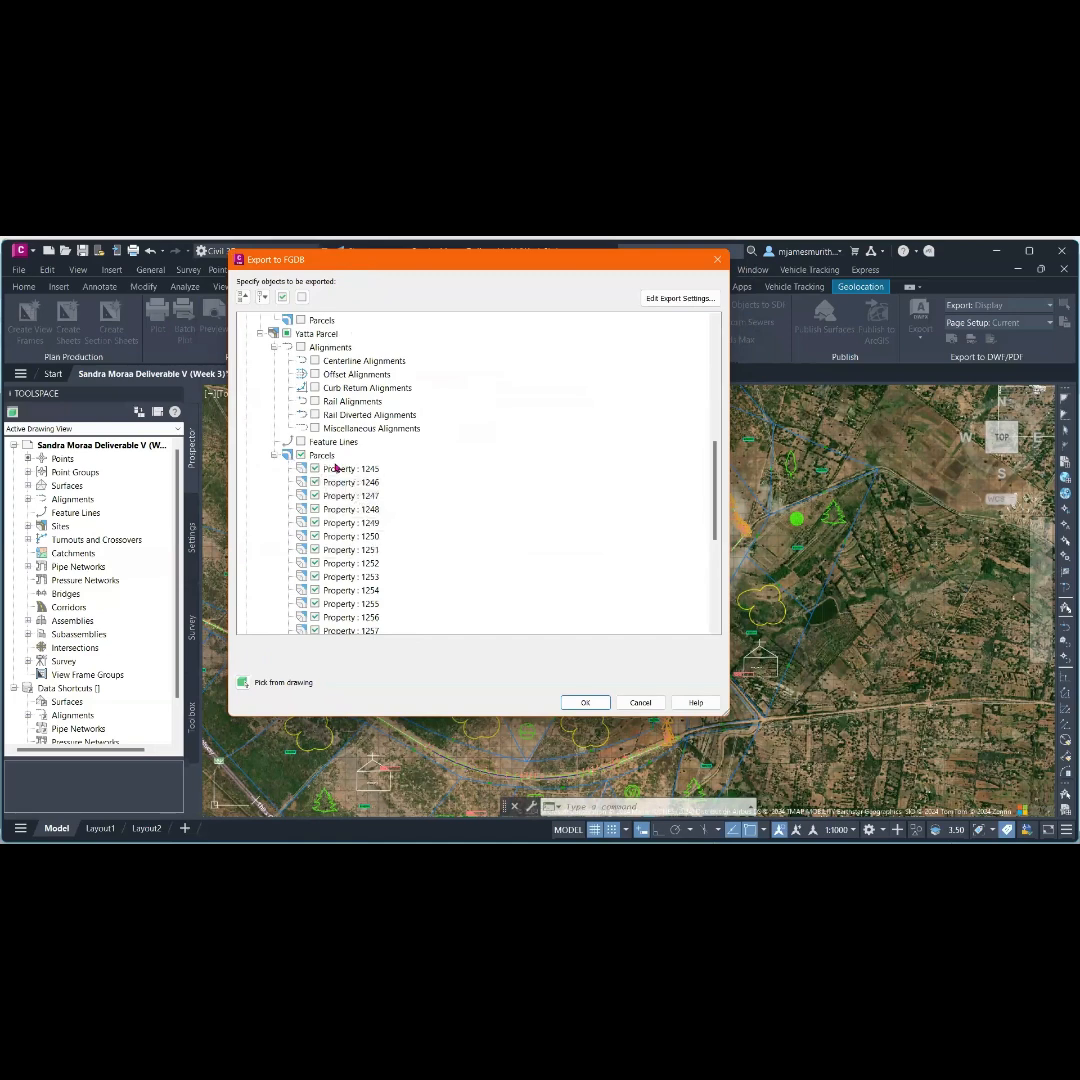
scroll(342, 455, up, 1)
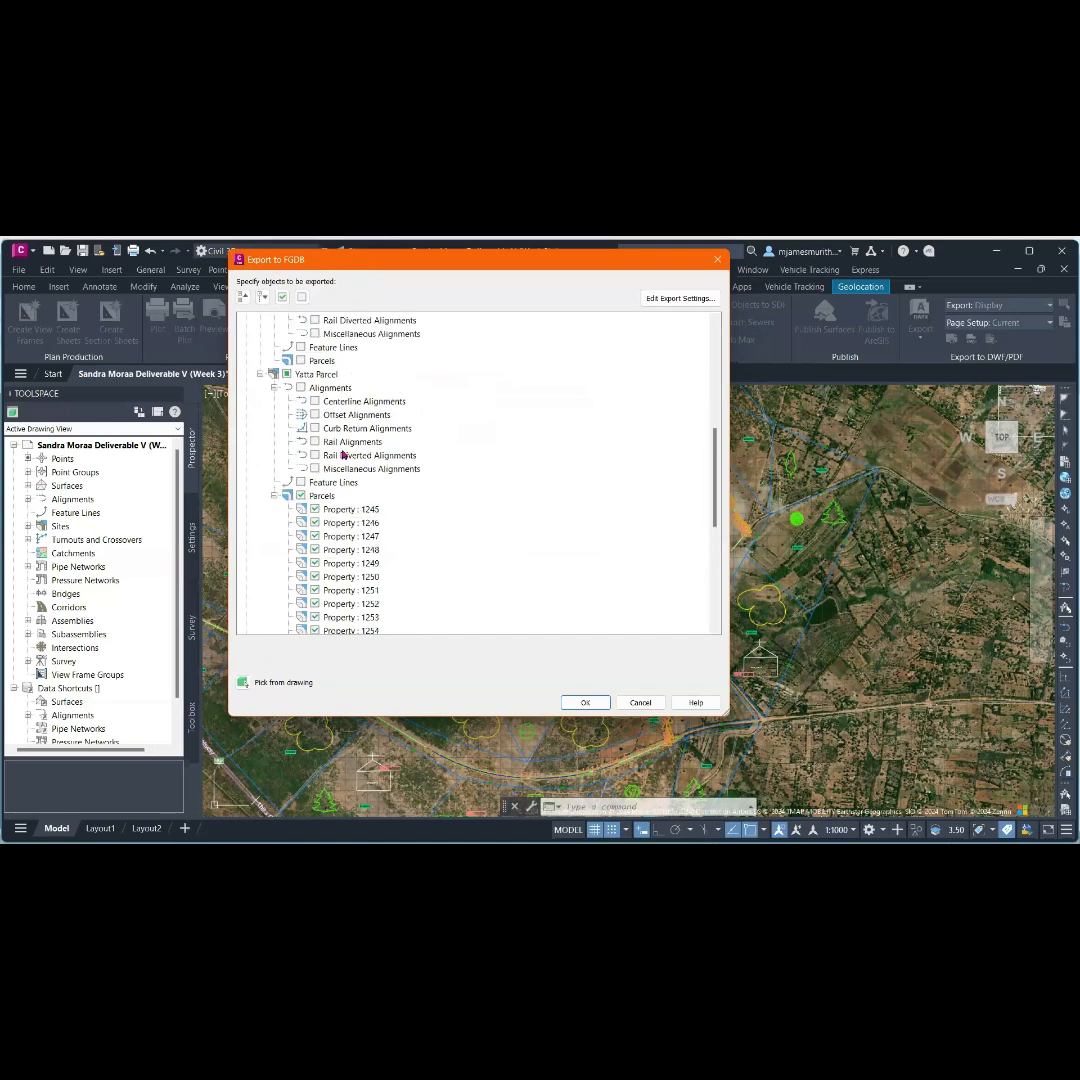
click(301, 387)
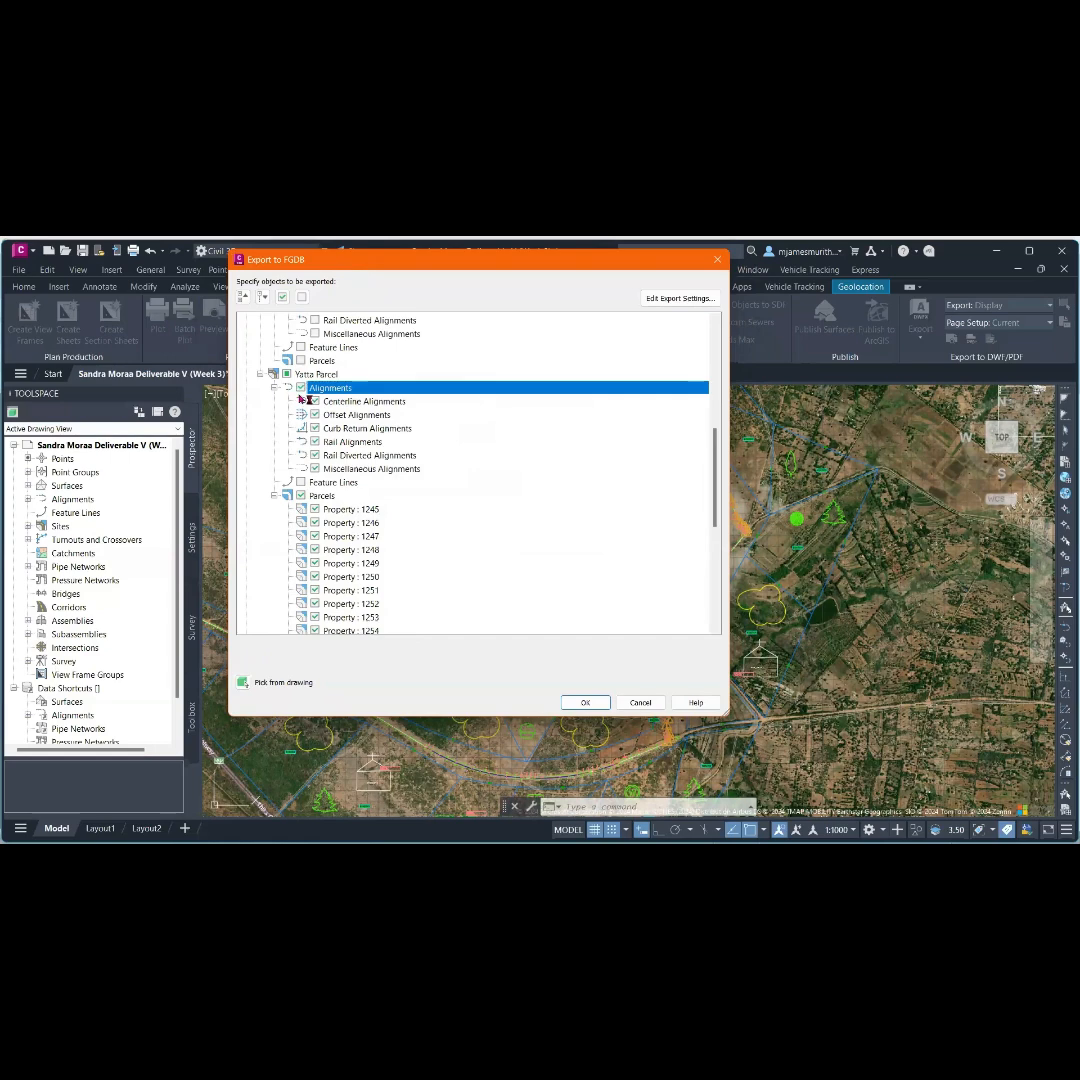
scroll(301, 403, down, 7)
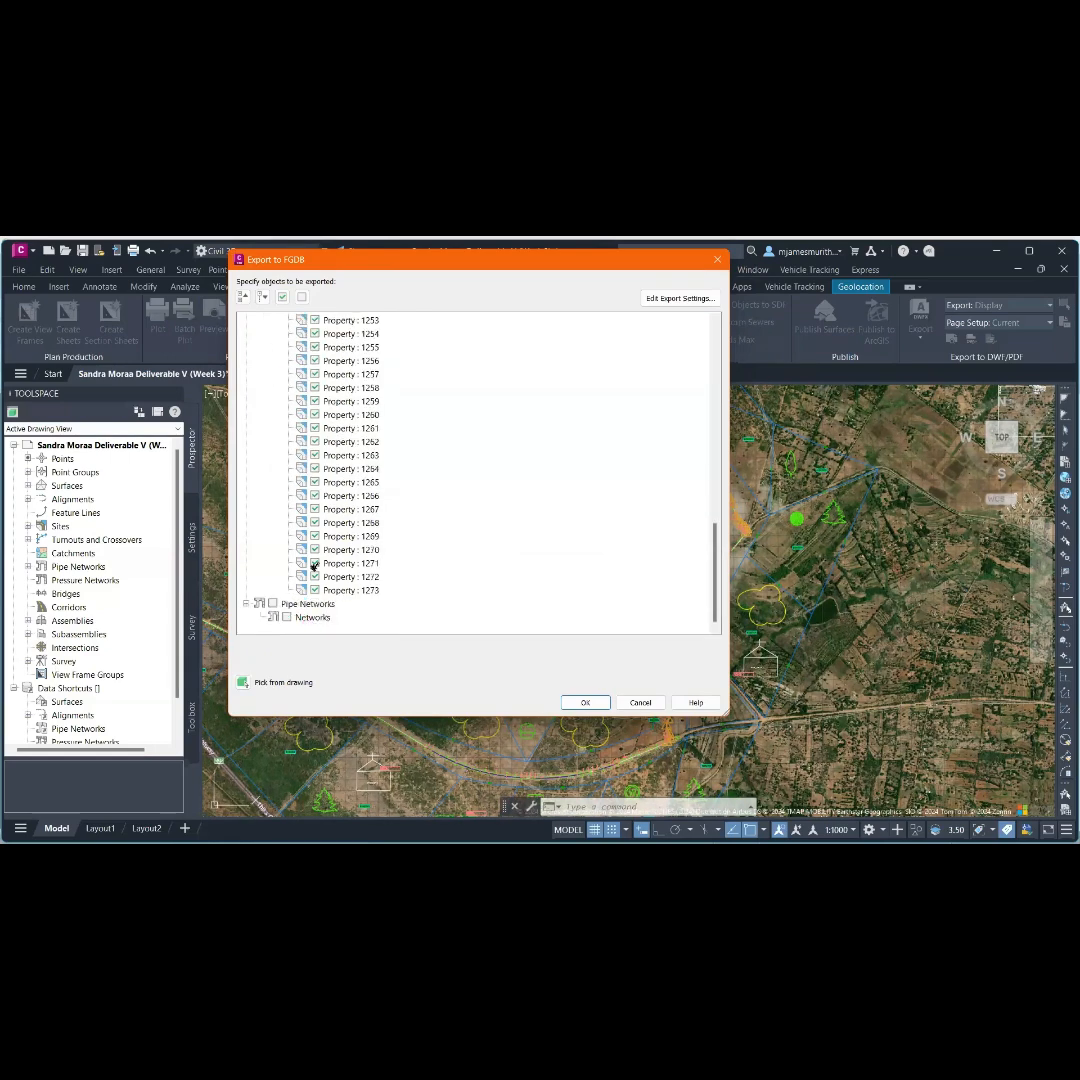
scroll(301, 463, up, 8)
scroll(298, 432, up, 7)
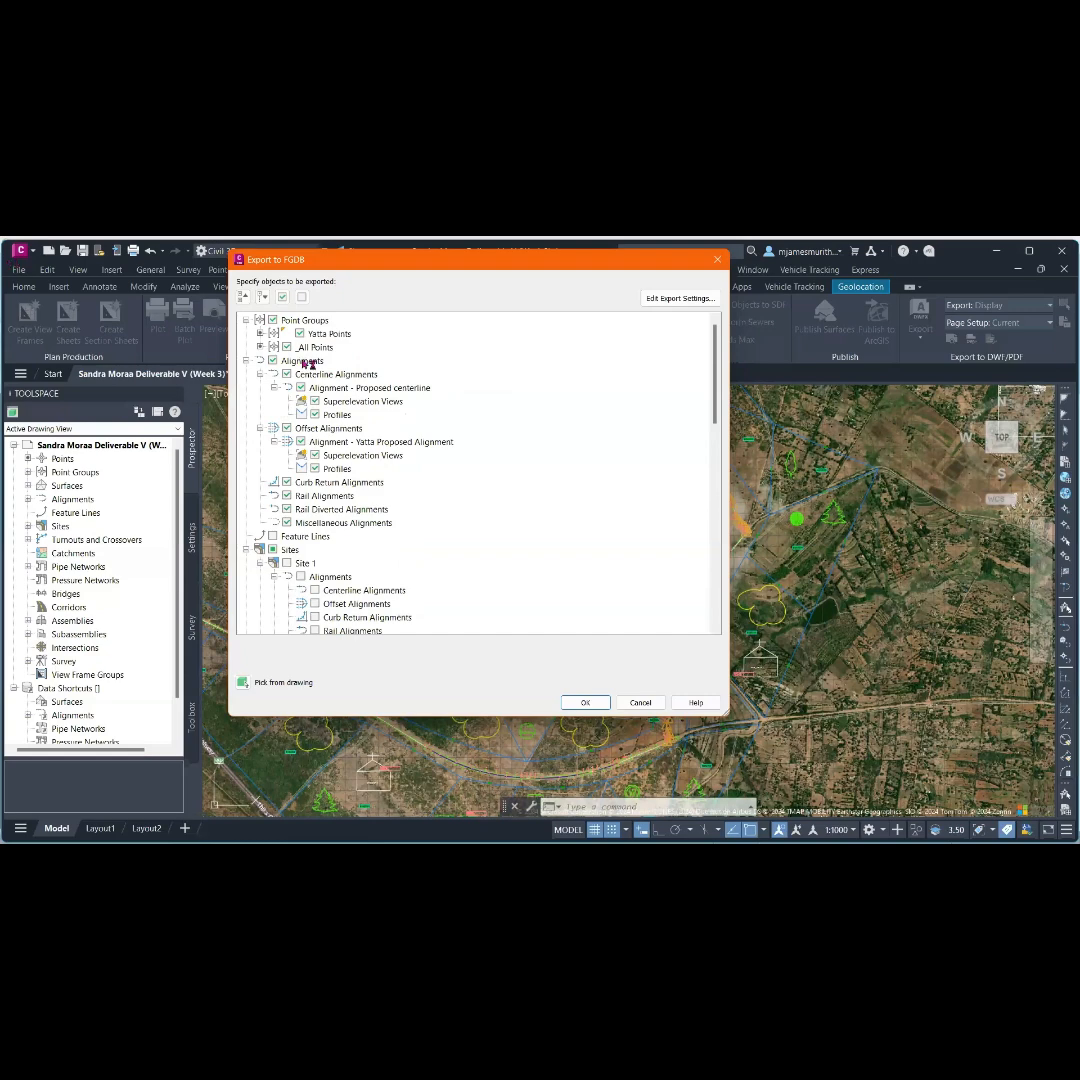
Save the File Geodatabase (*.gdb) in the My Path to GIS Expert with RoadsHub folder under the proposed file name
click(586, 702)
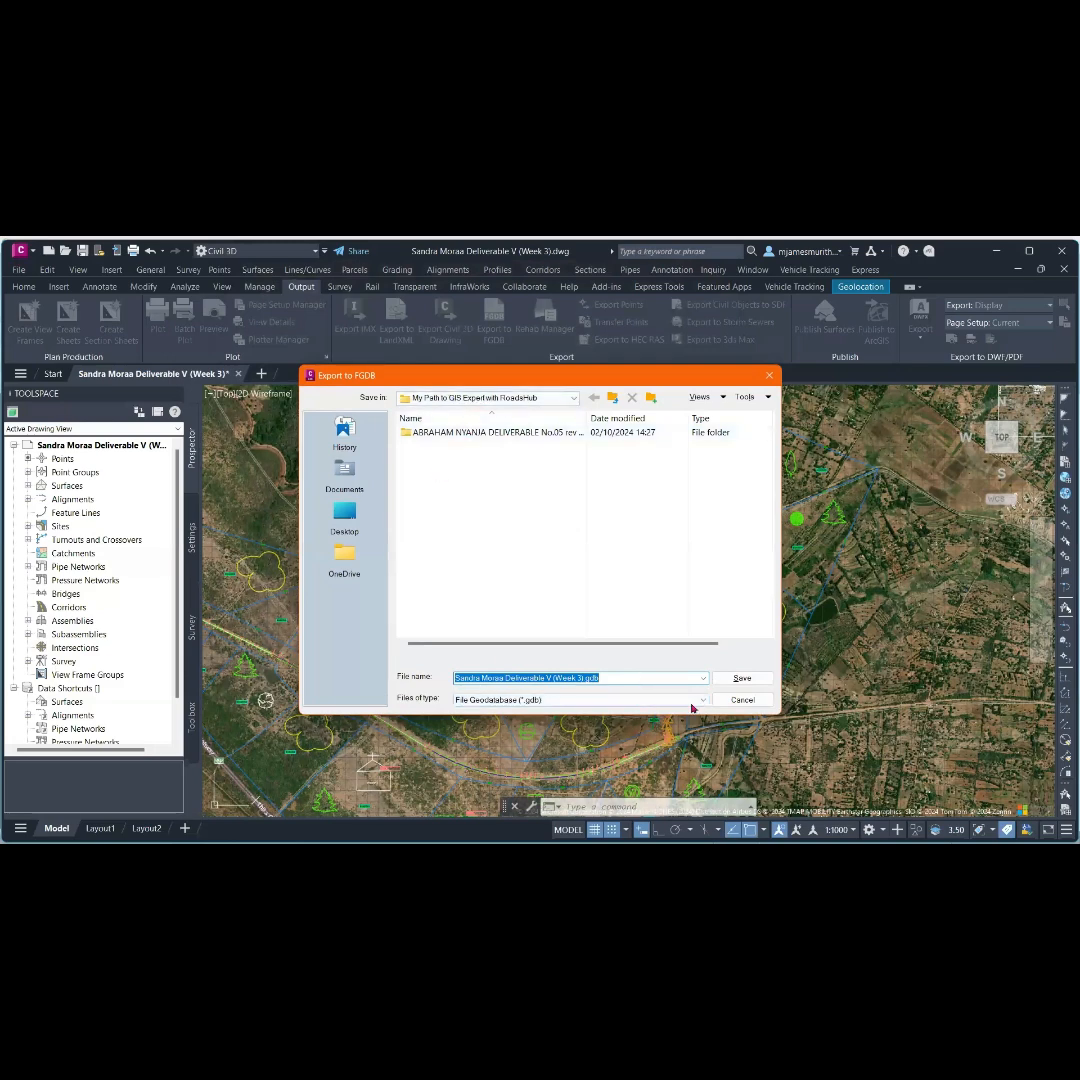
click(741, 679)
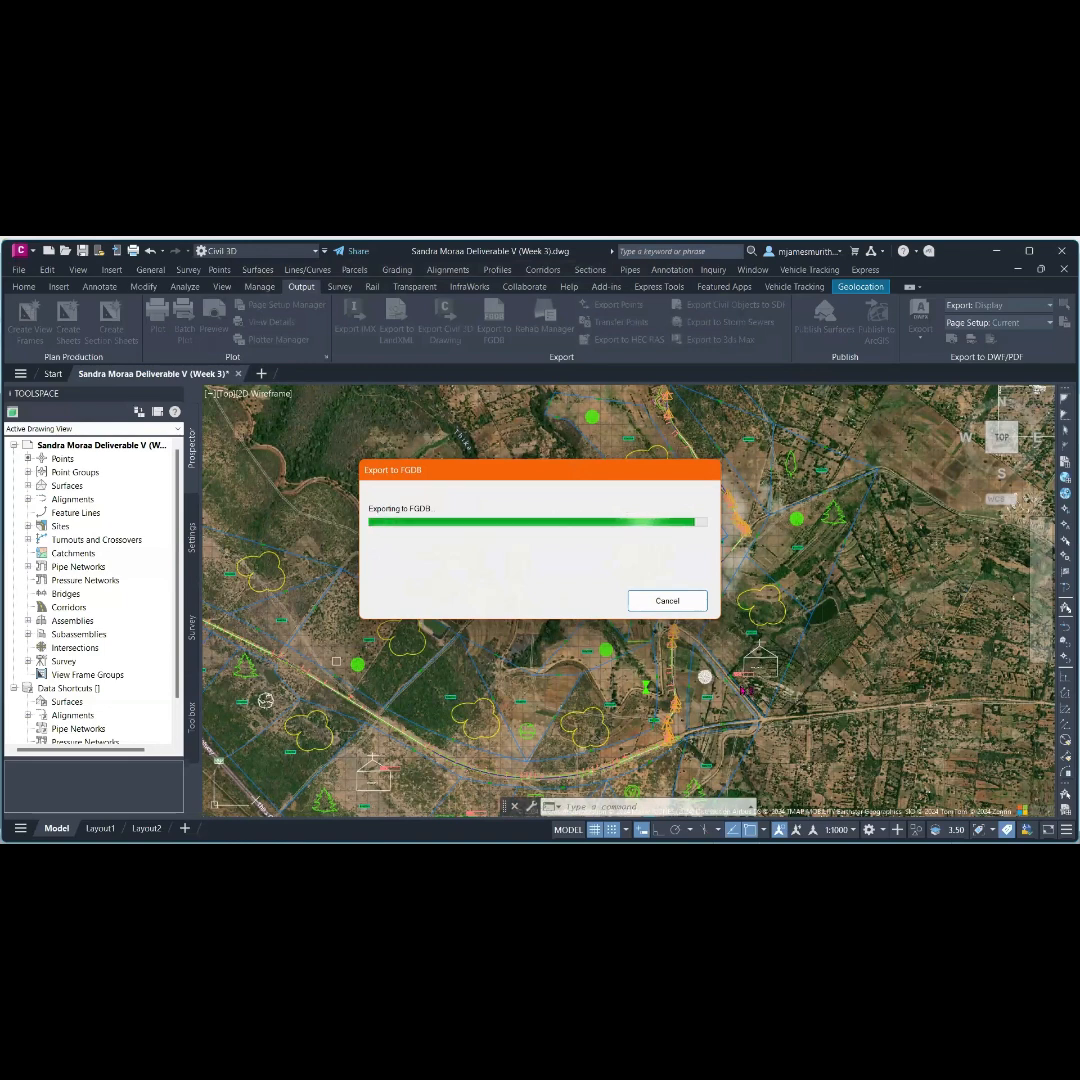
mouse_move(742, 690)
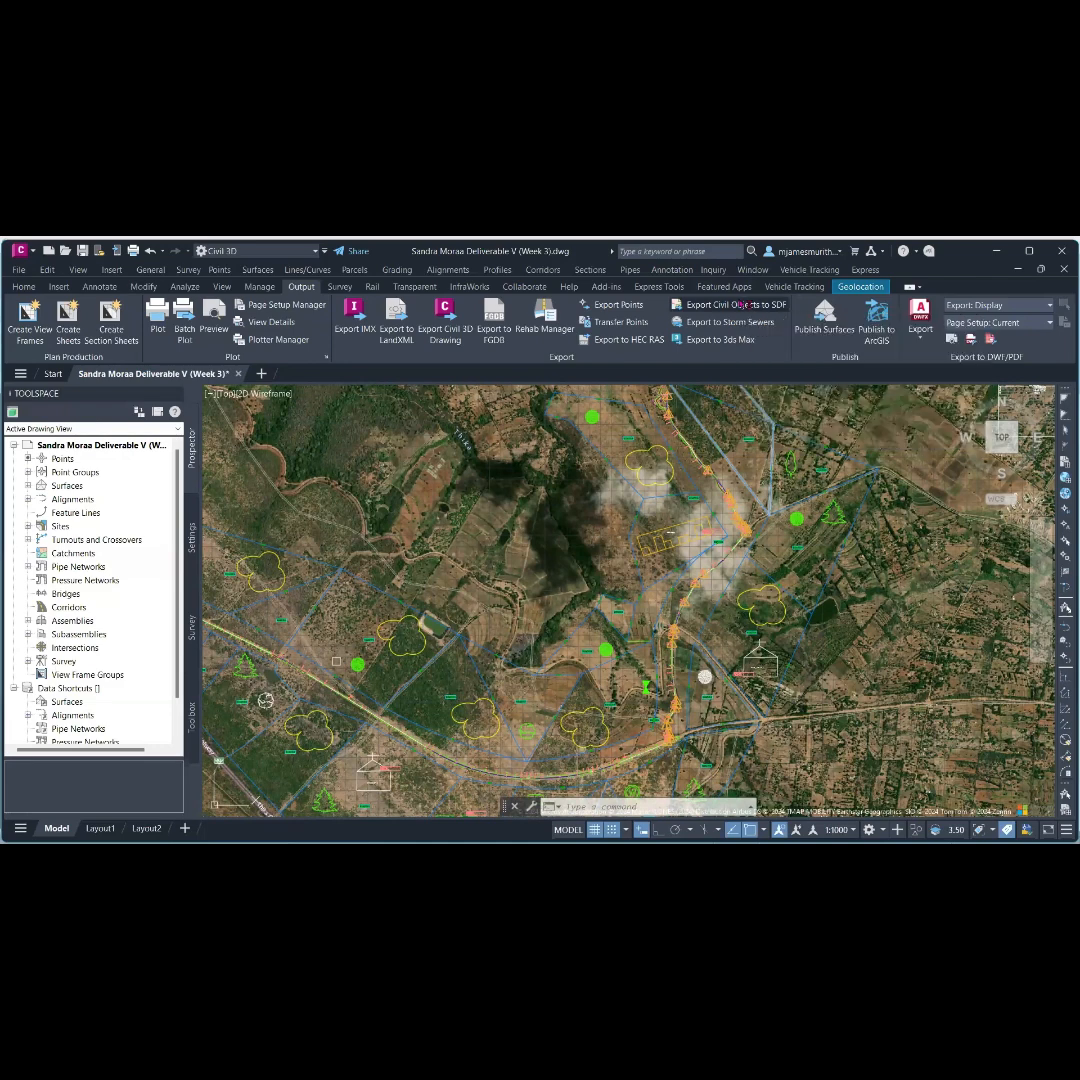
Export the Civil objects to an SDF file with the Arc 1960 / UTM zone 37S coordinate system
click(741, 304)
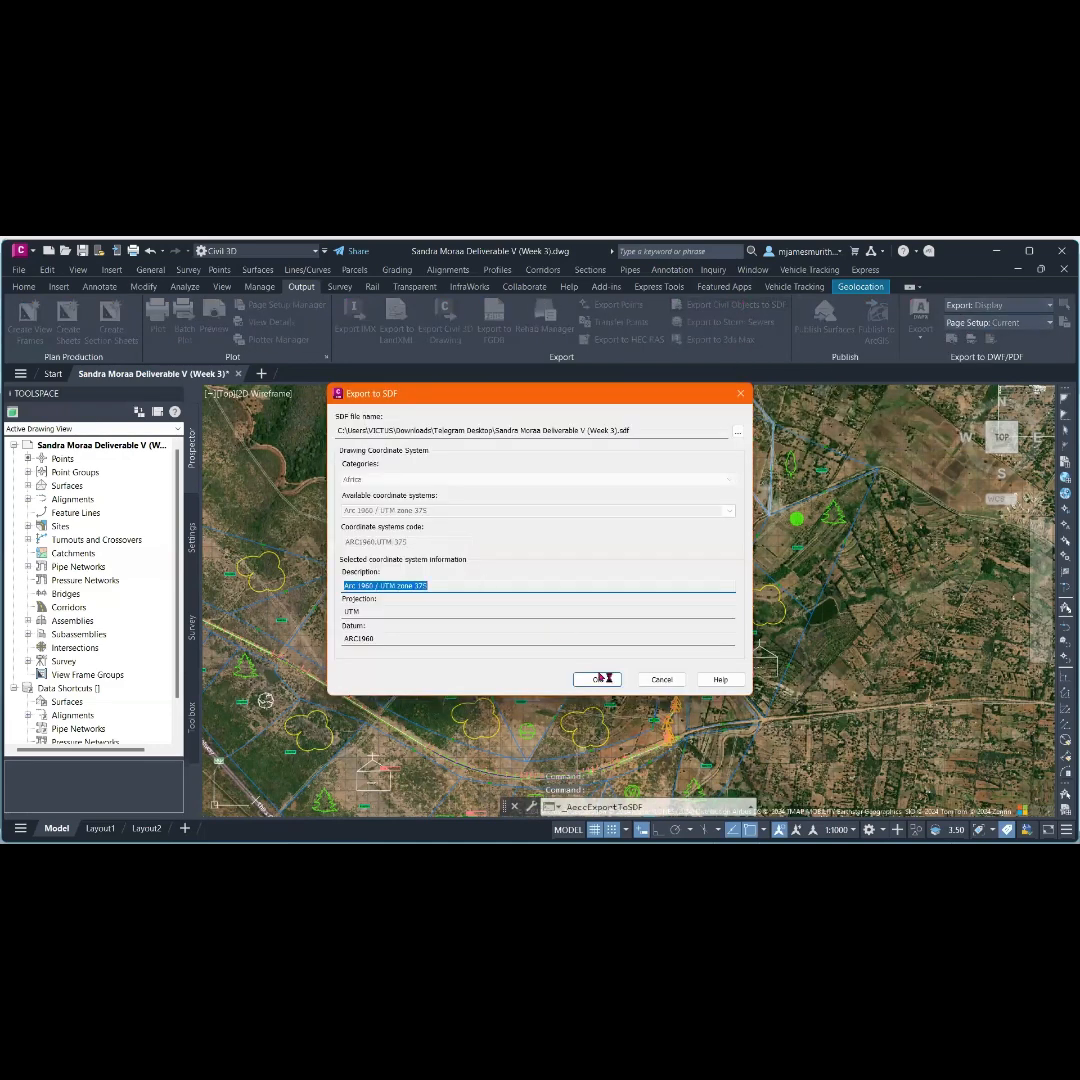
drag(396, 396, 413, 383)
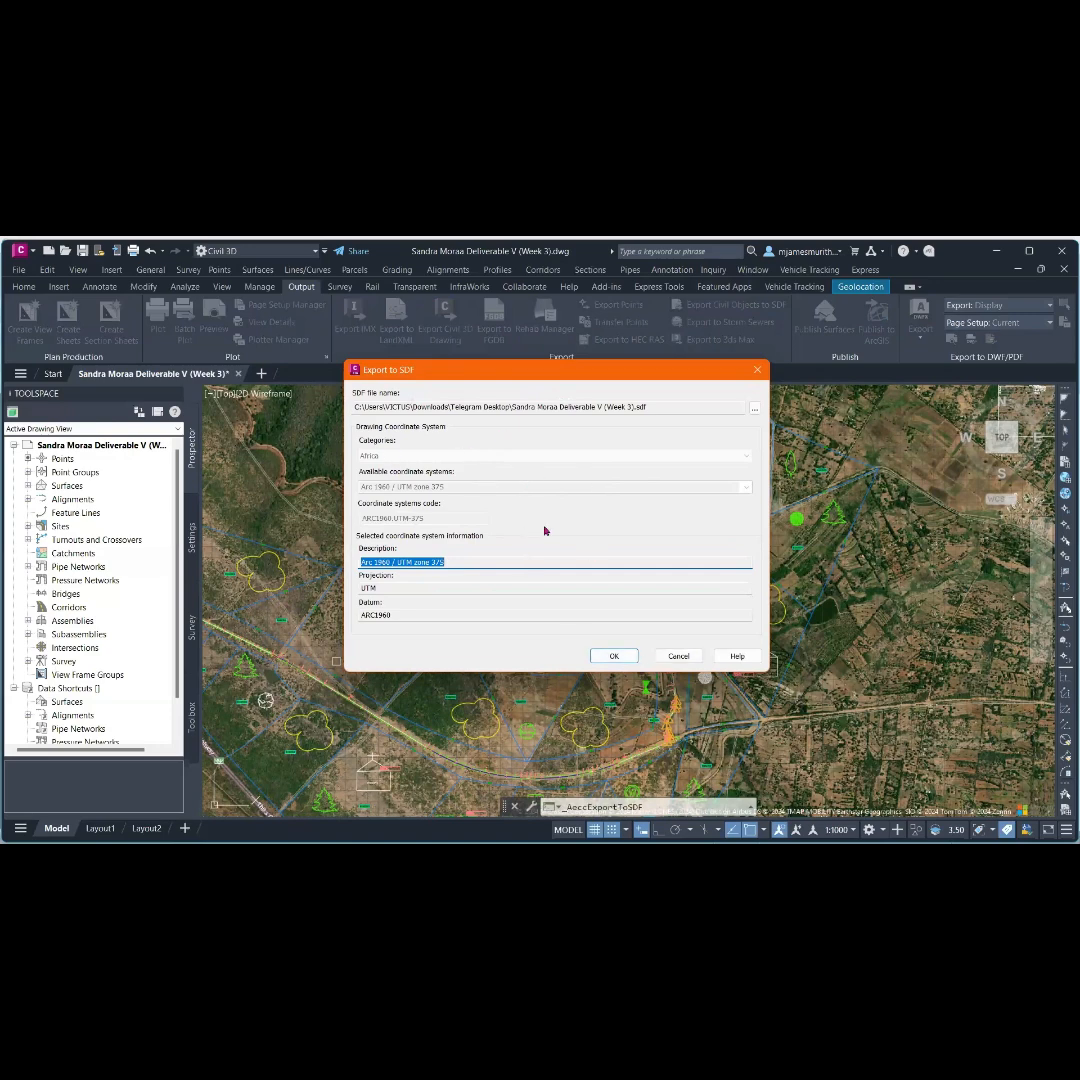
click(615, 657)
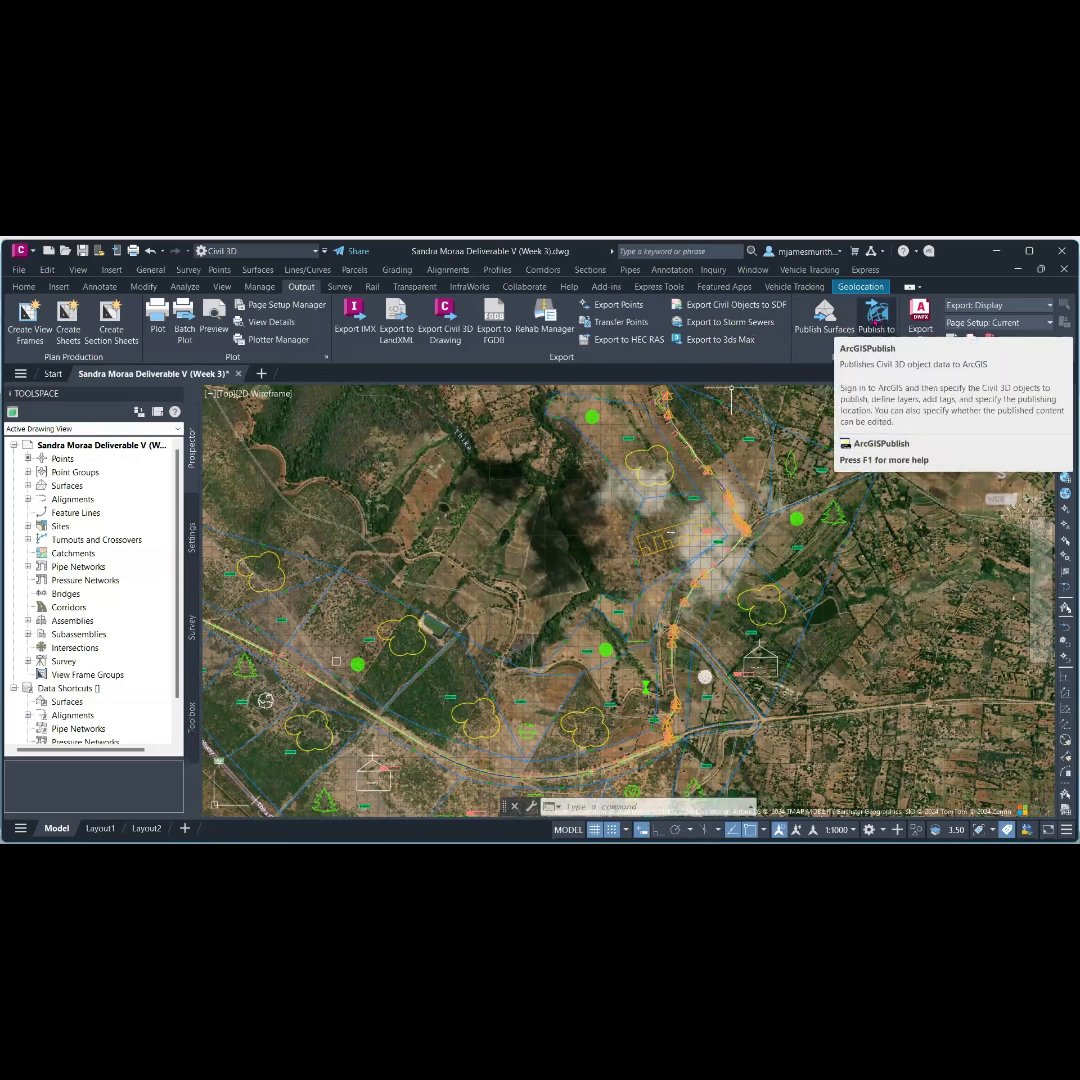
click(100, 447)
right_click(97, 450)
click(155, 470)
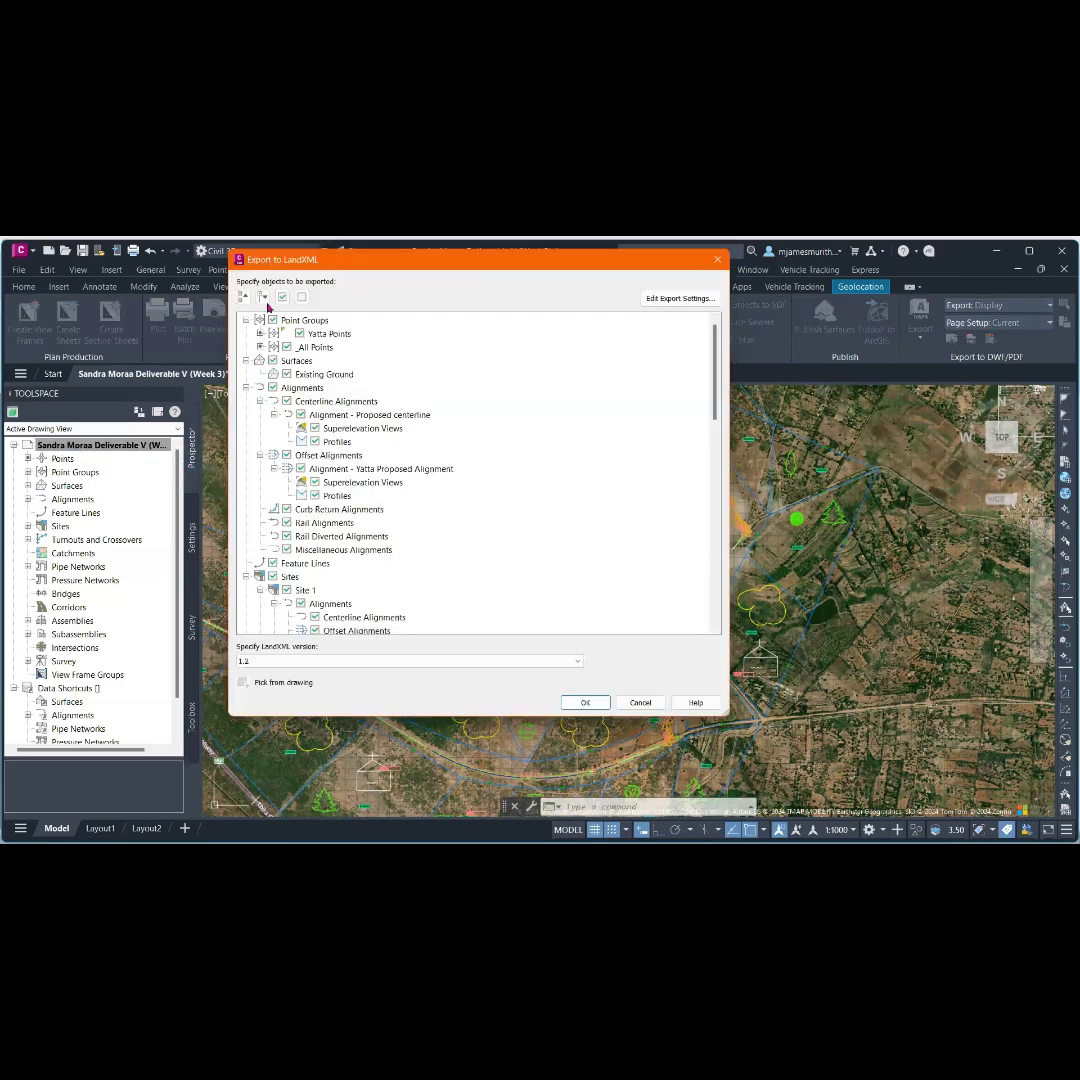
click(638, 703)
click(196, 548)
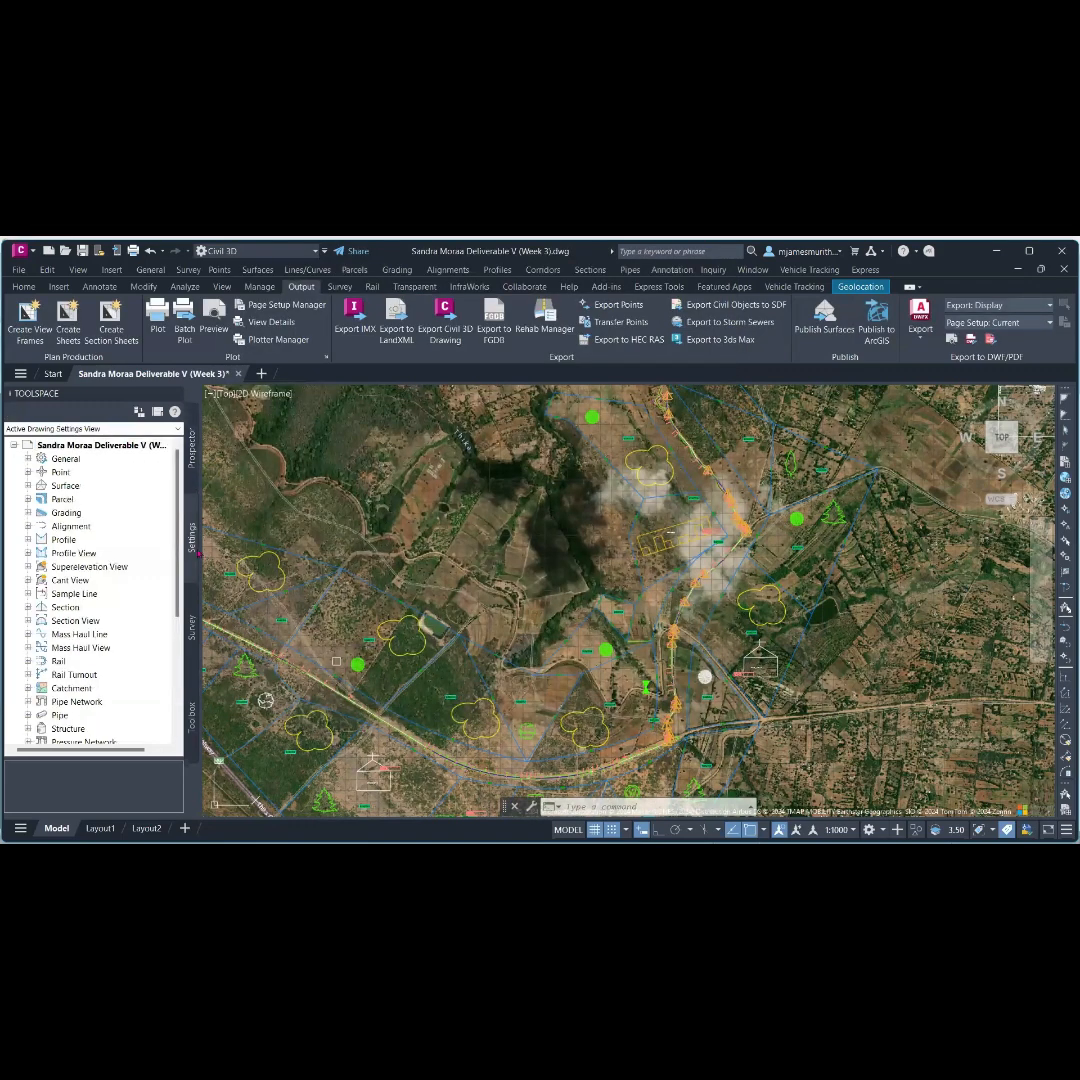
click(191, 447)
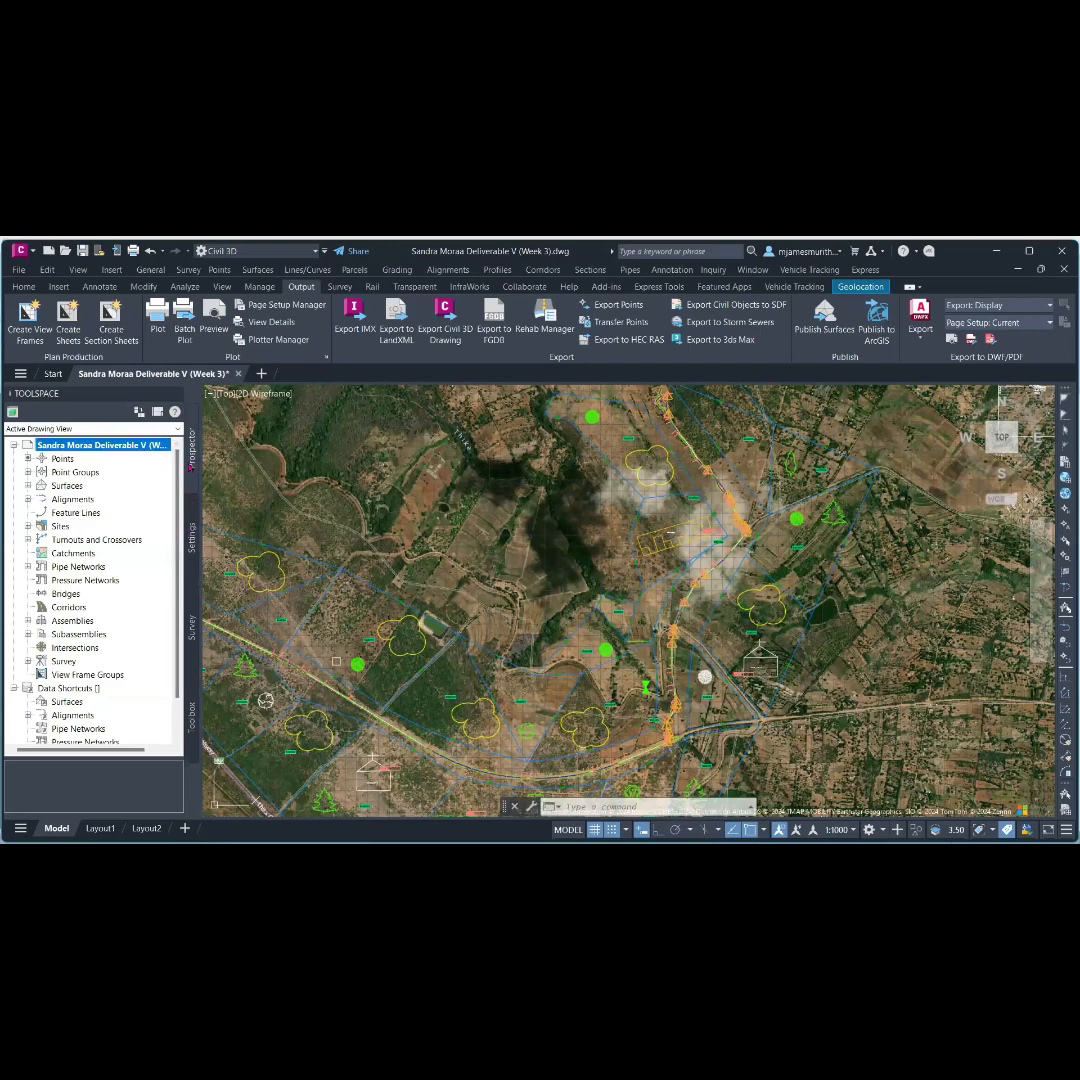
Export all of the drawing's objects to LandXML version 1.2 and save the file under the proposed name
right_click(120, 446)
click(174, 474)
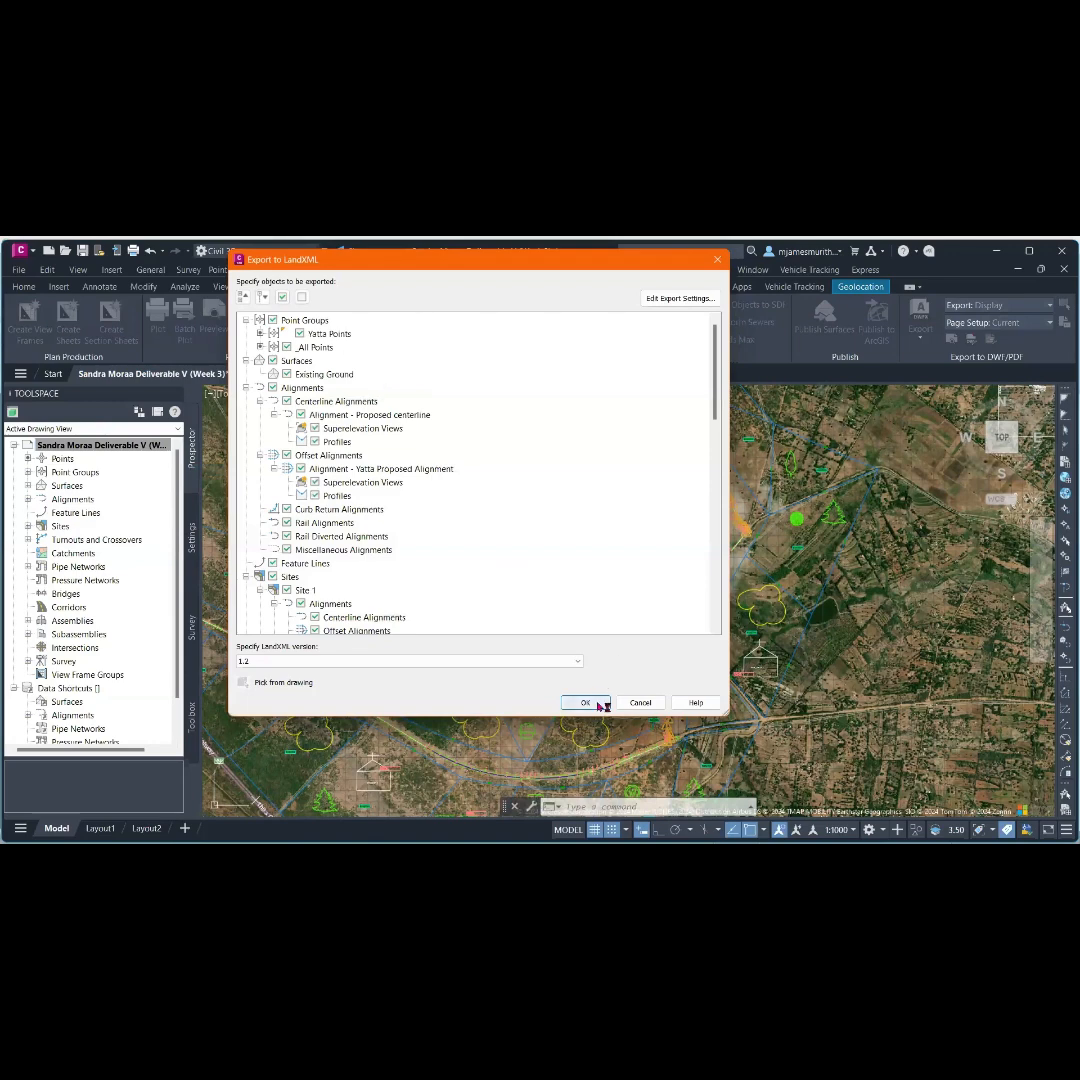
click(586, 703)
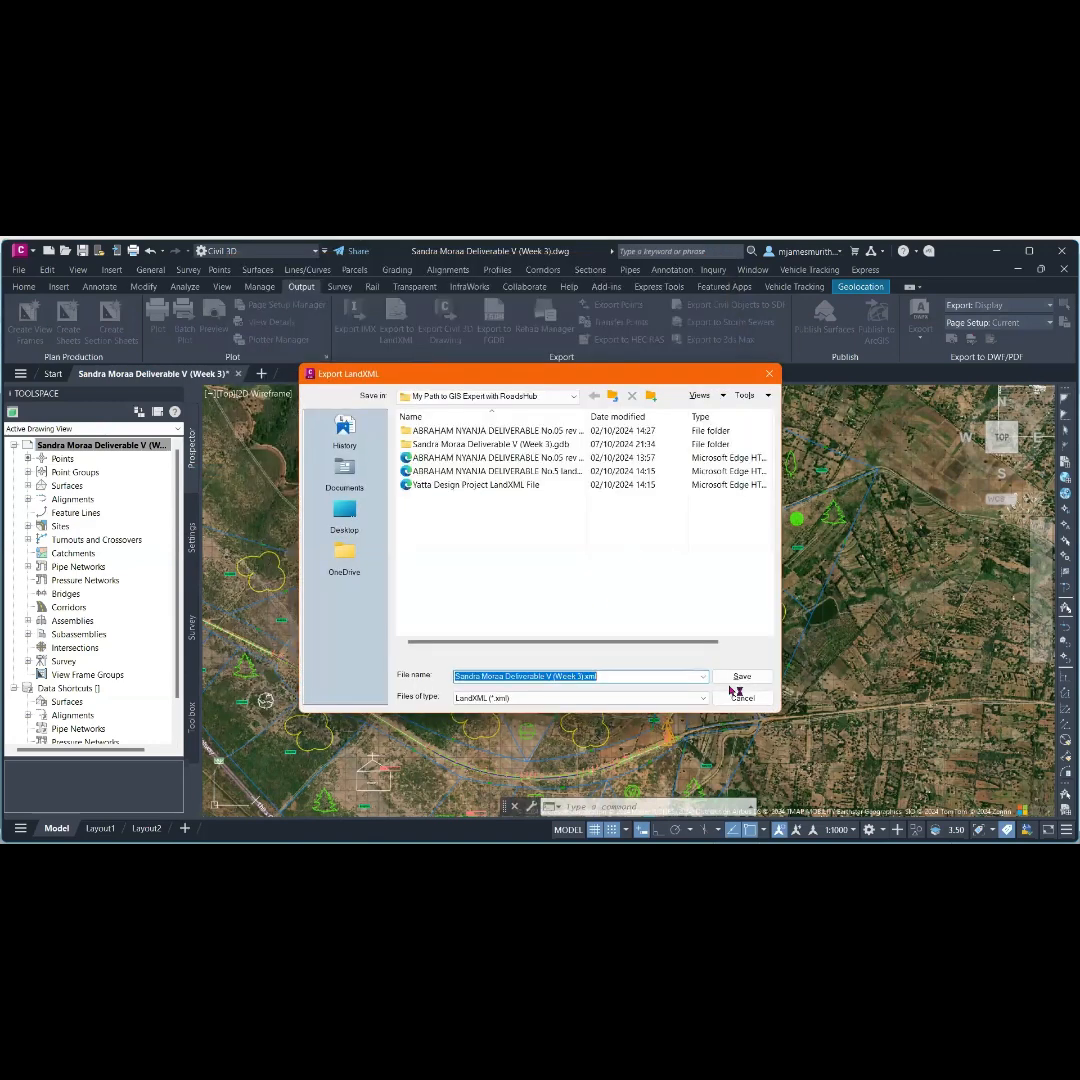
click(740, 678)
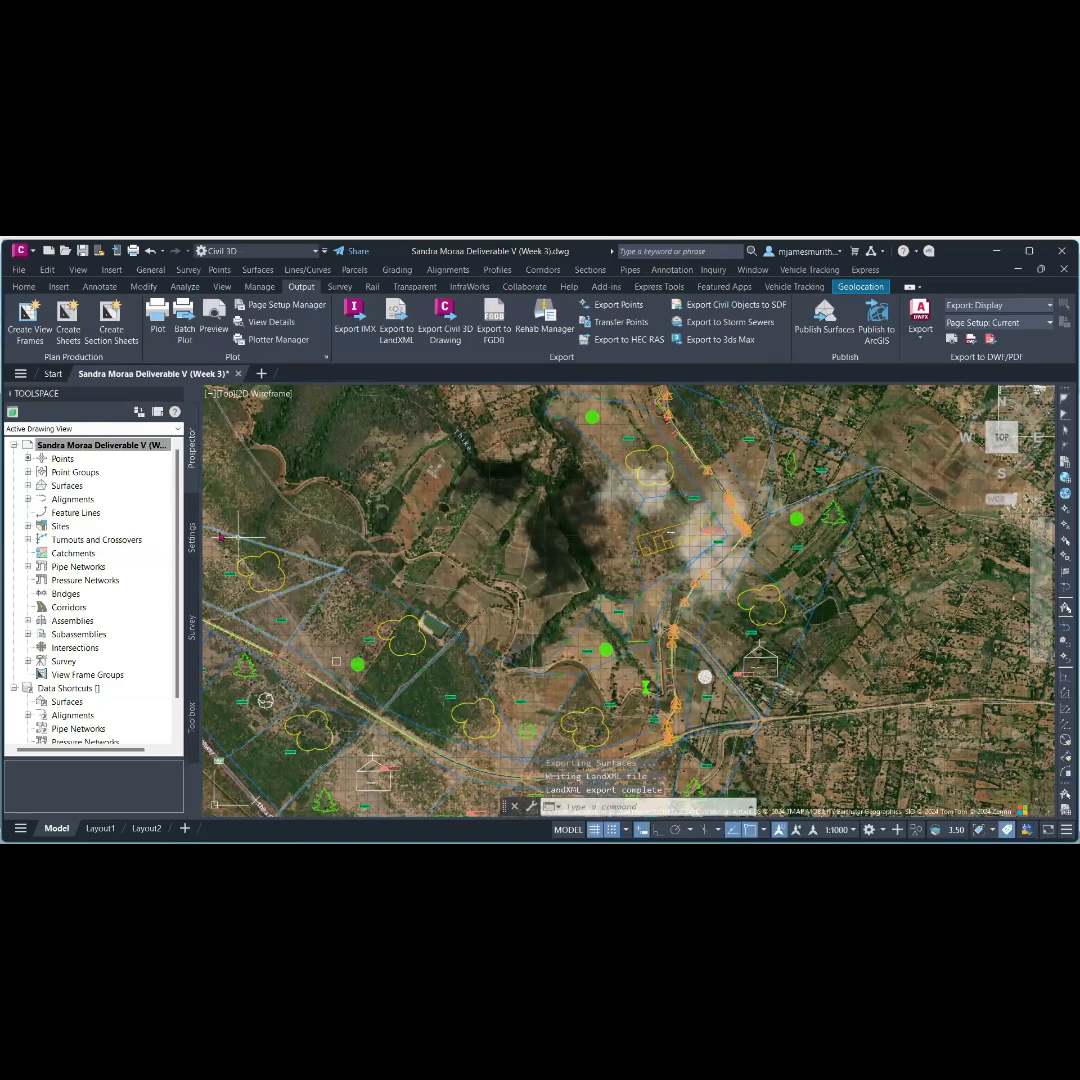
Show the Toolspace in Master View and check the options available for the open drawing, including its LandXML export
click(178, 429)
click(40, 440)
click(113, 458)
right_click(118, 459)
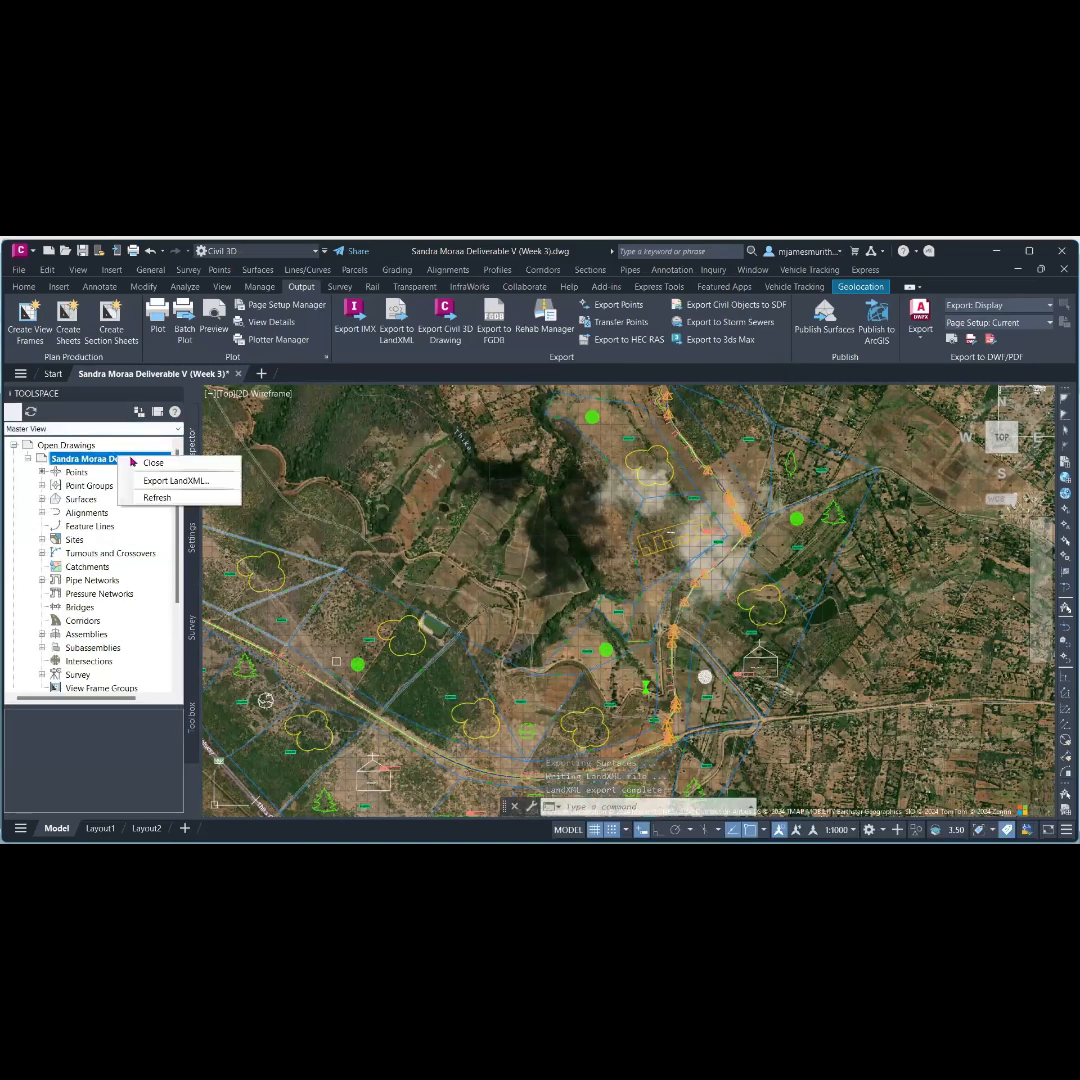
click(157, 497)
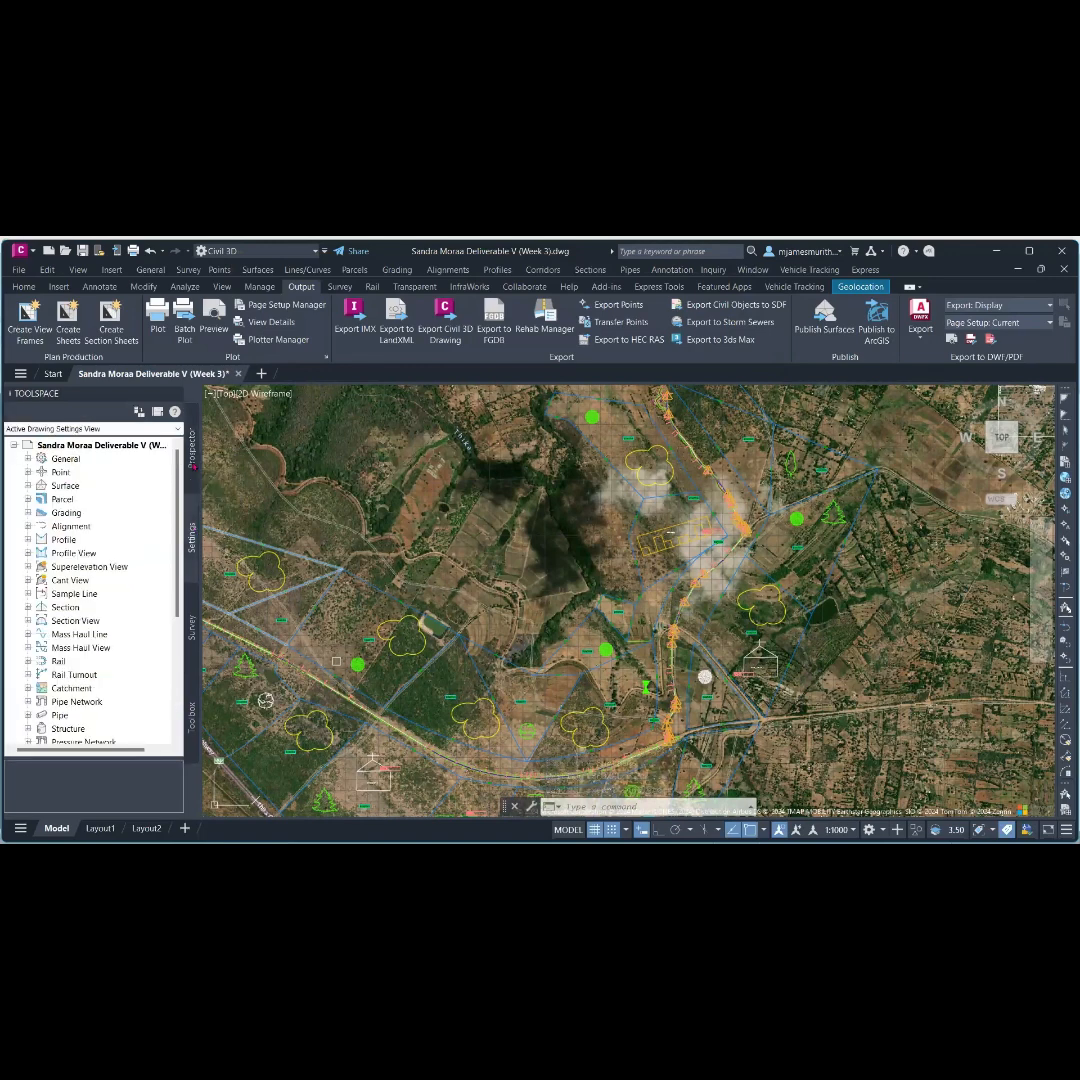
right_click(143, 461)
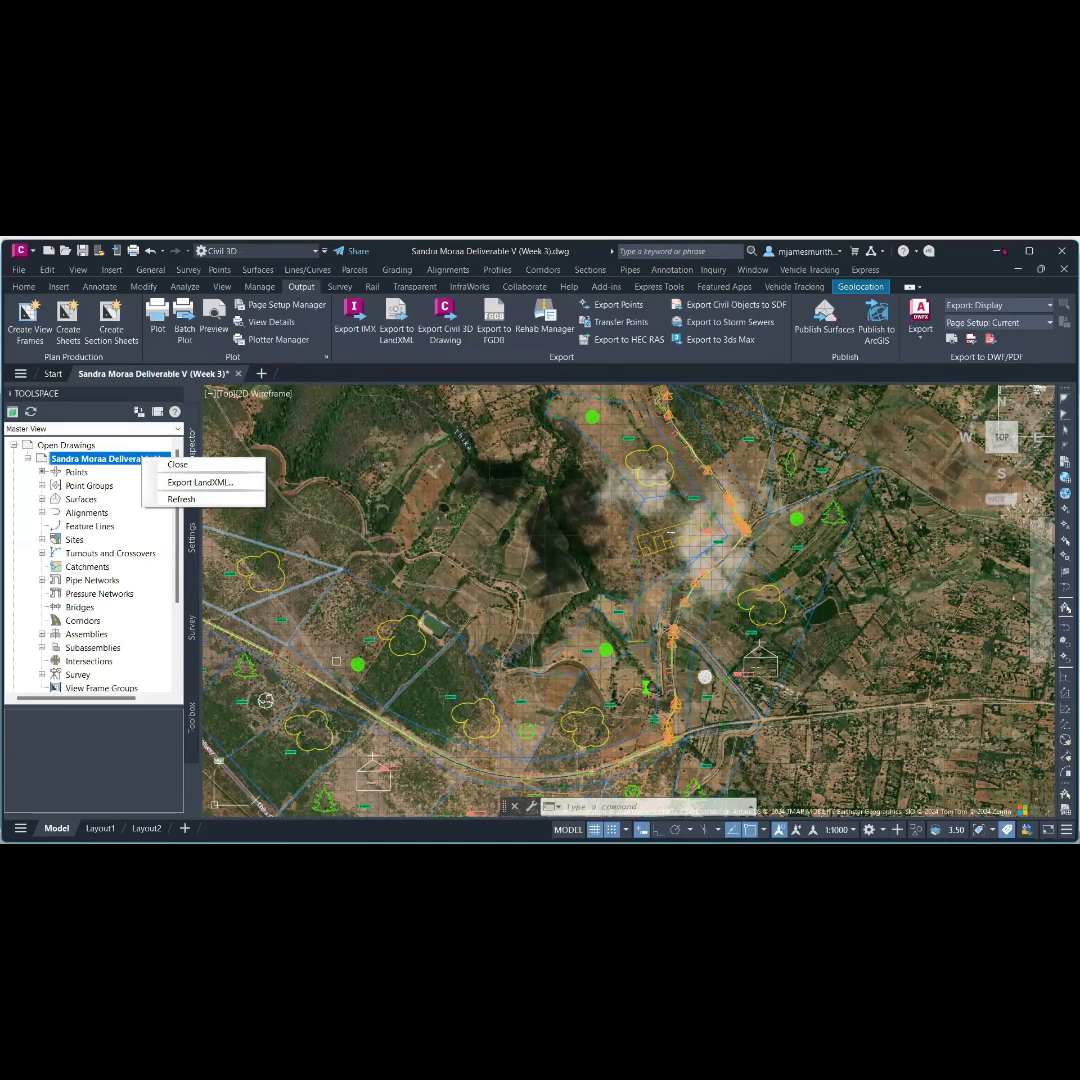
Switch to Global Mapper, unload all data from the workspace, and move the Control Center away from the map's centre
click(1003, 252)
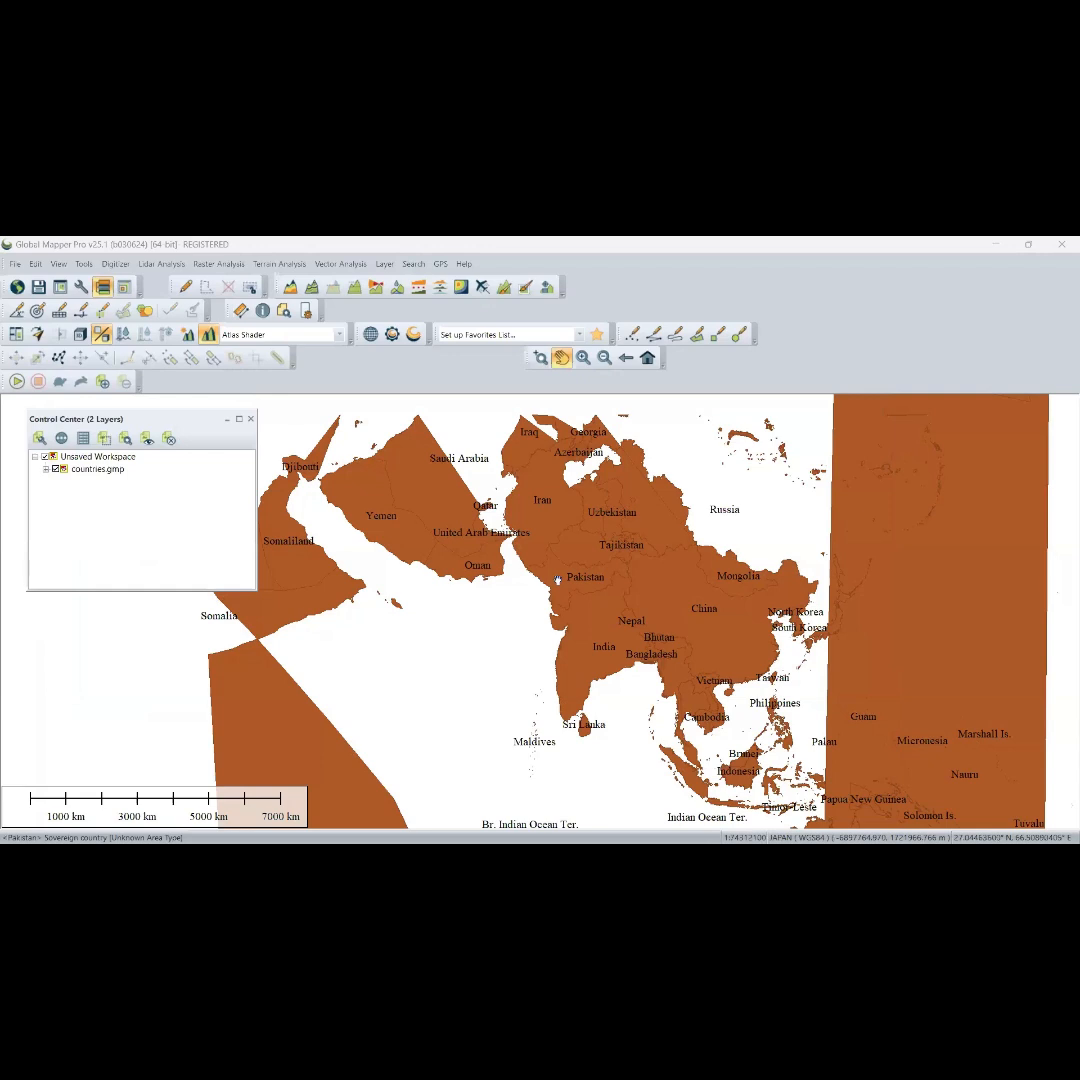
key(ctrl+u)
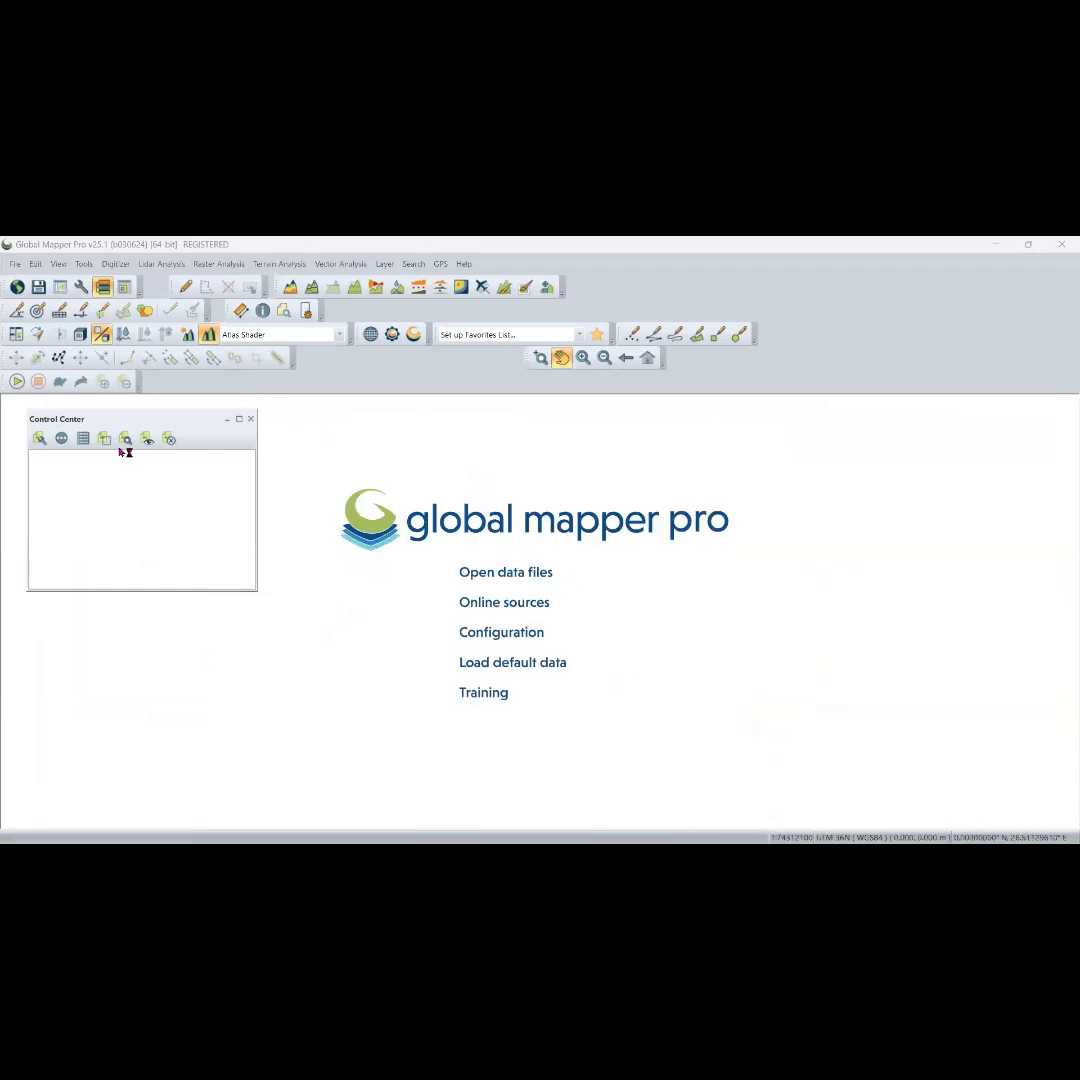
drag(116, 421, 86, 411)
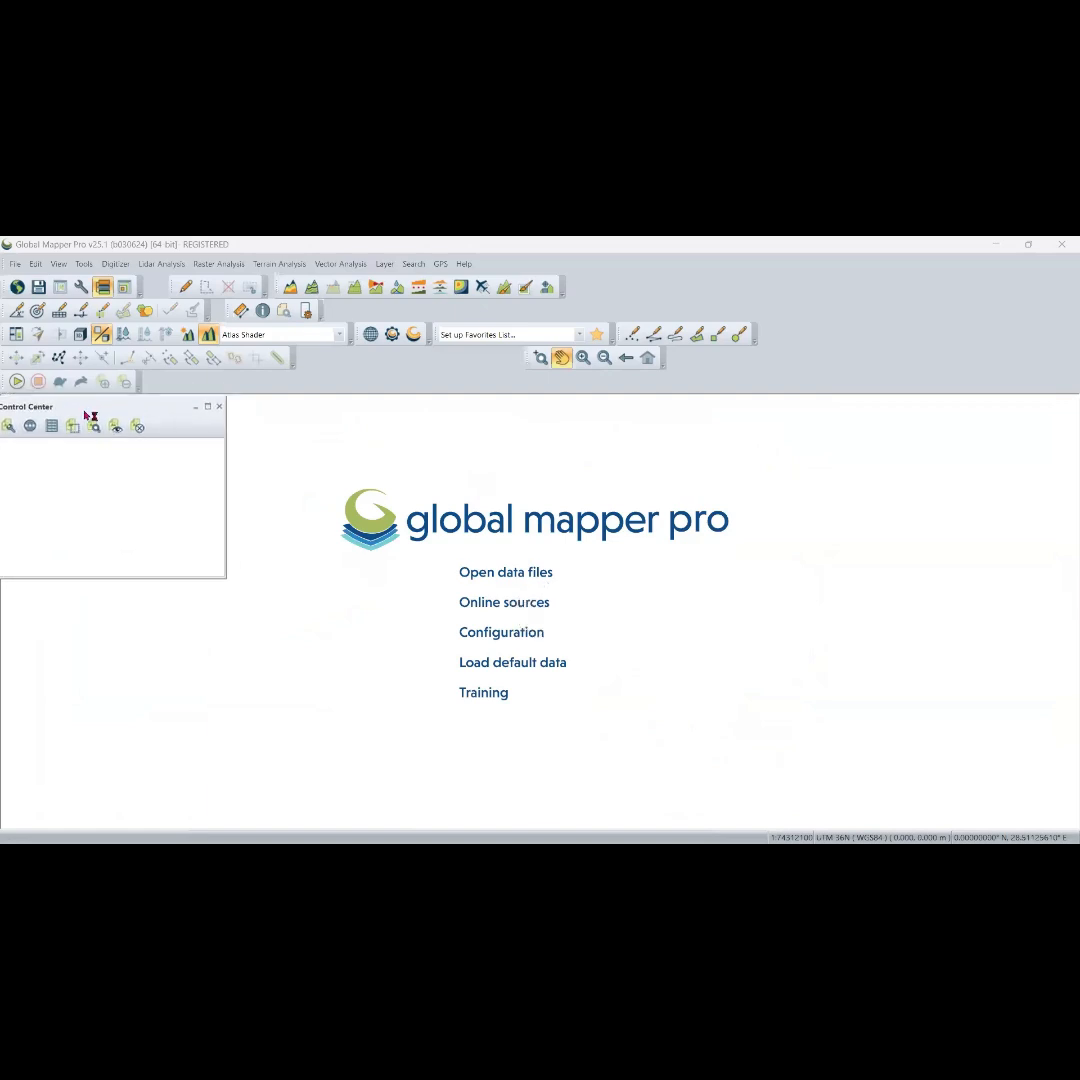
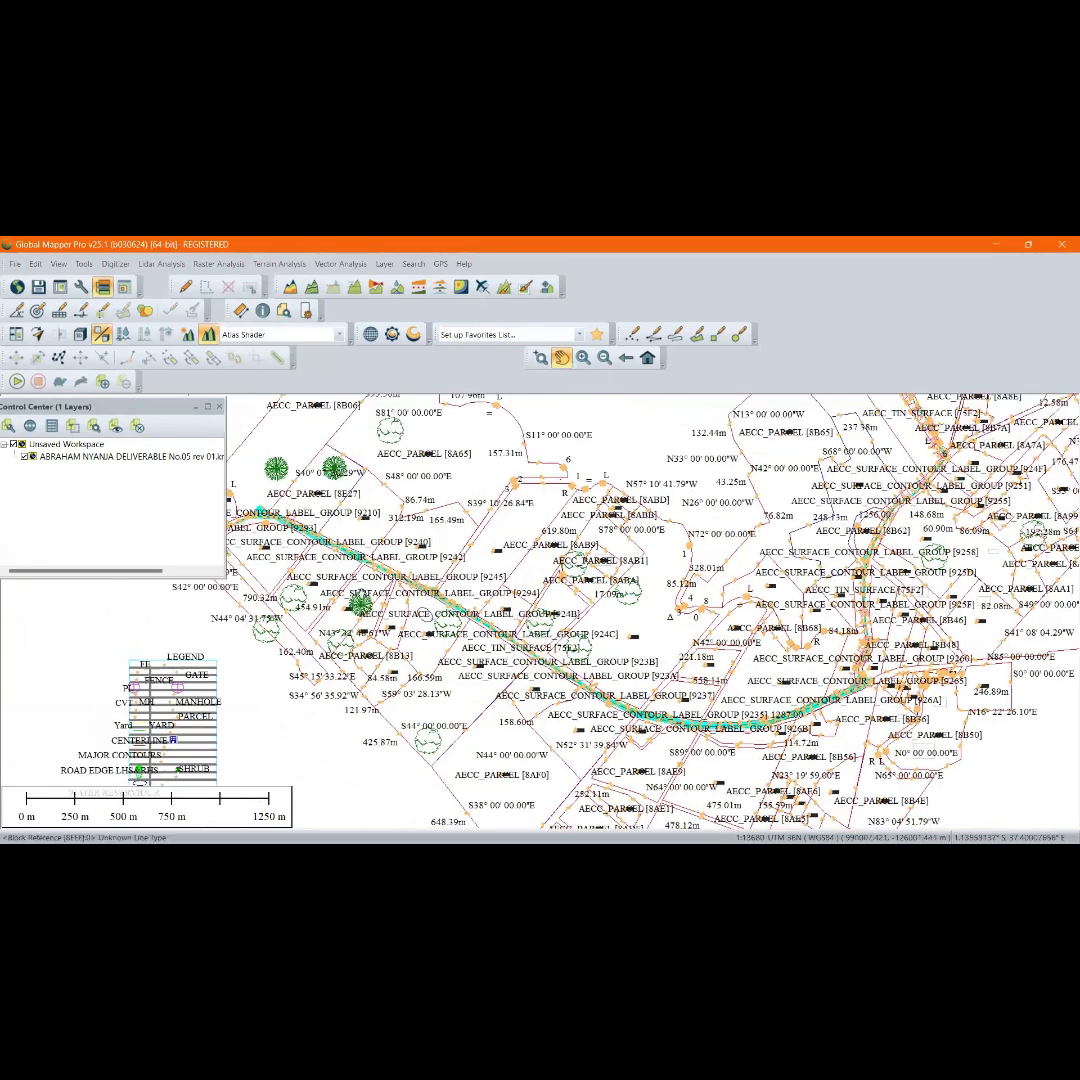
Examine the start of the road corridor in the loaded Deliverable No.05 rev 01 layer, with its surface, stations and parcels
drag(260, 585, 381, 634)
scroll(340, 608, down, 3)
scroll(328, 600, up, 2)
scroll(332, 612, up, 3)
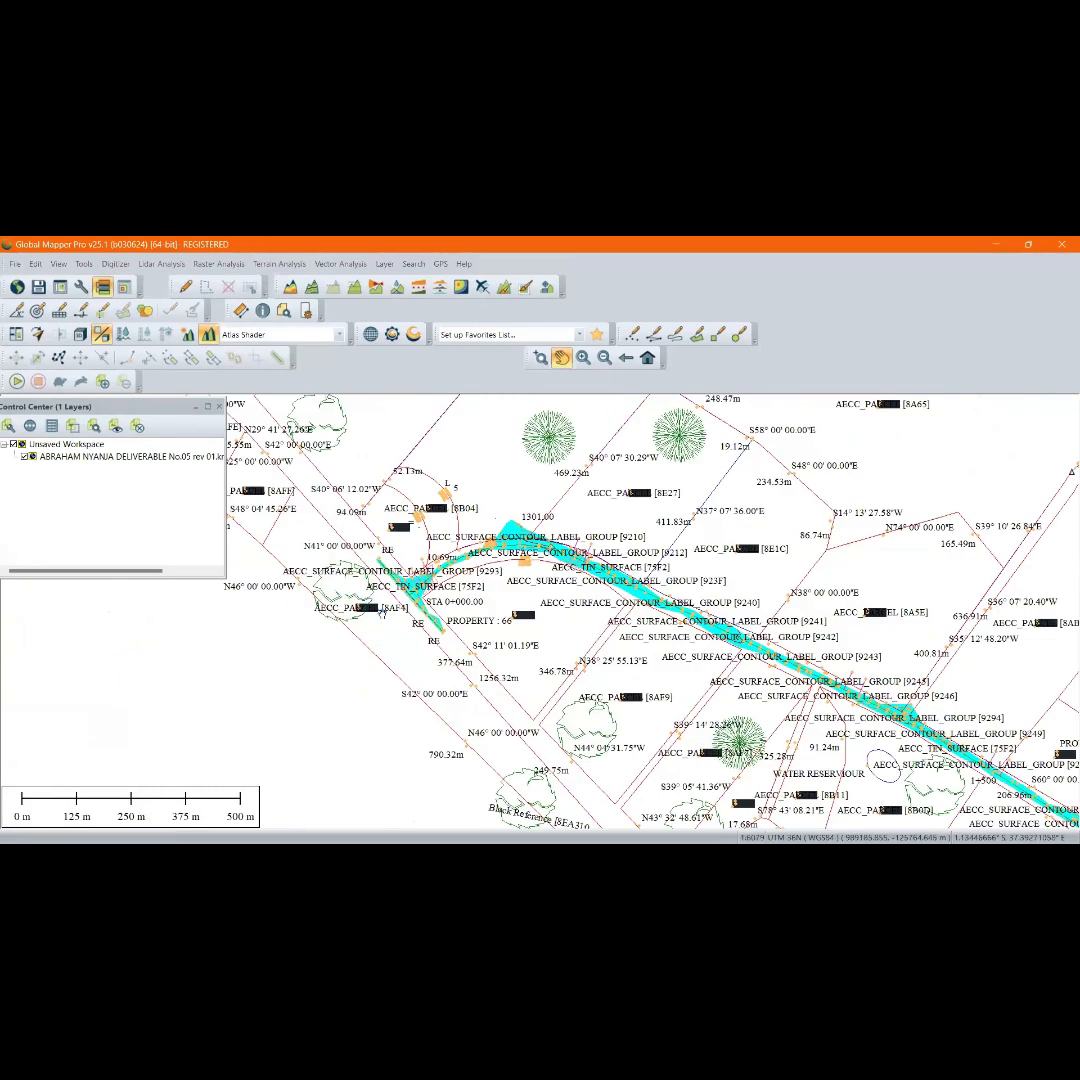
drag(521, 585, 406, 582)
scroll(527, 503, up, 2)
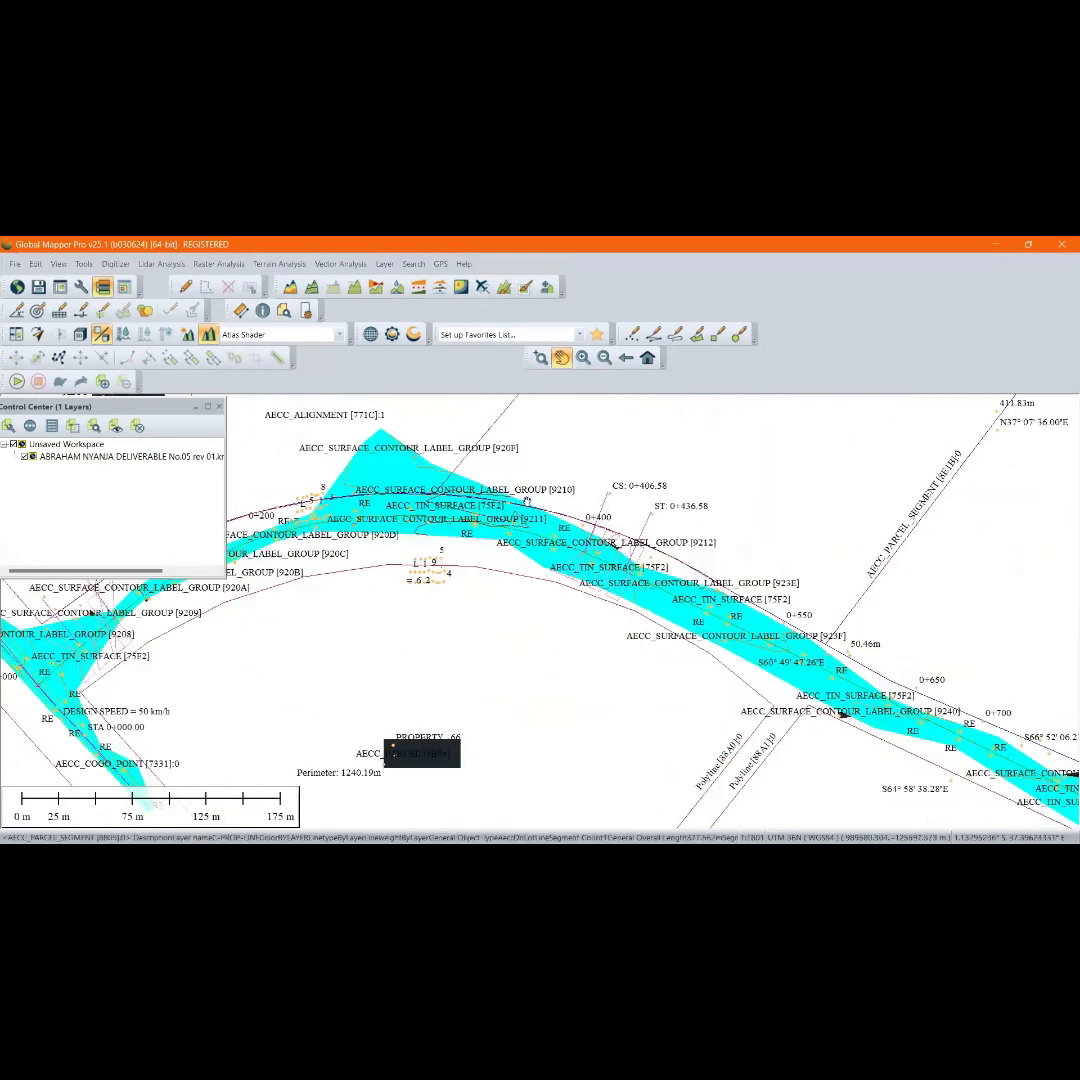
drag(403, 472, 543, 613)
scroll(510, 547, down, 1)
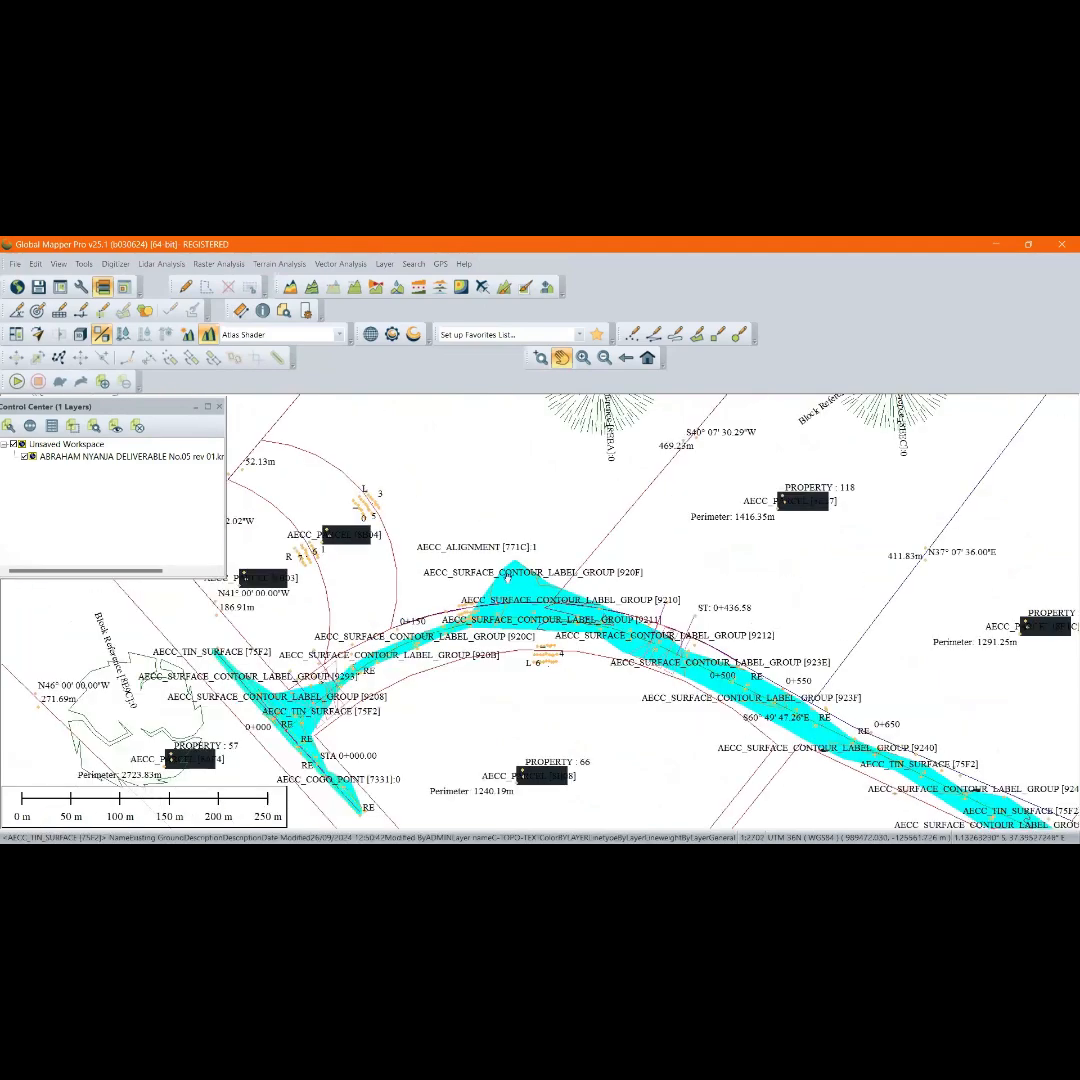
scroll(367, 609, down, 2)
scroll(515, 665, up, 3)
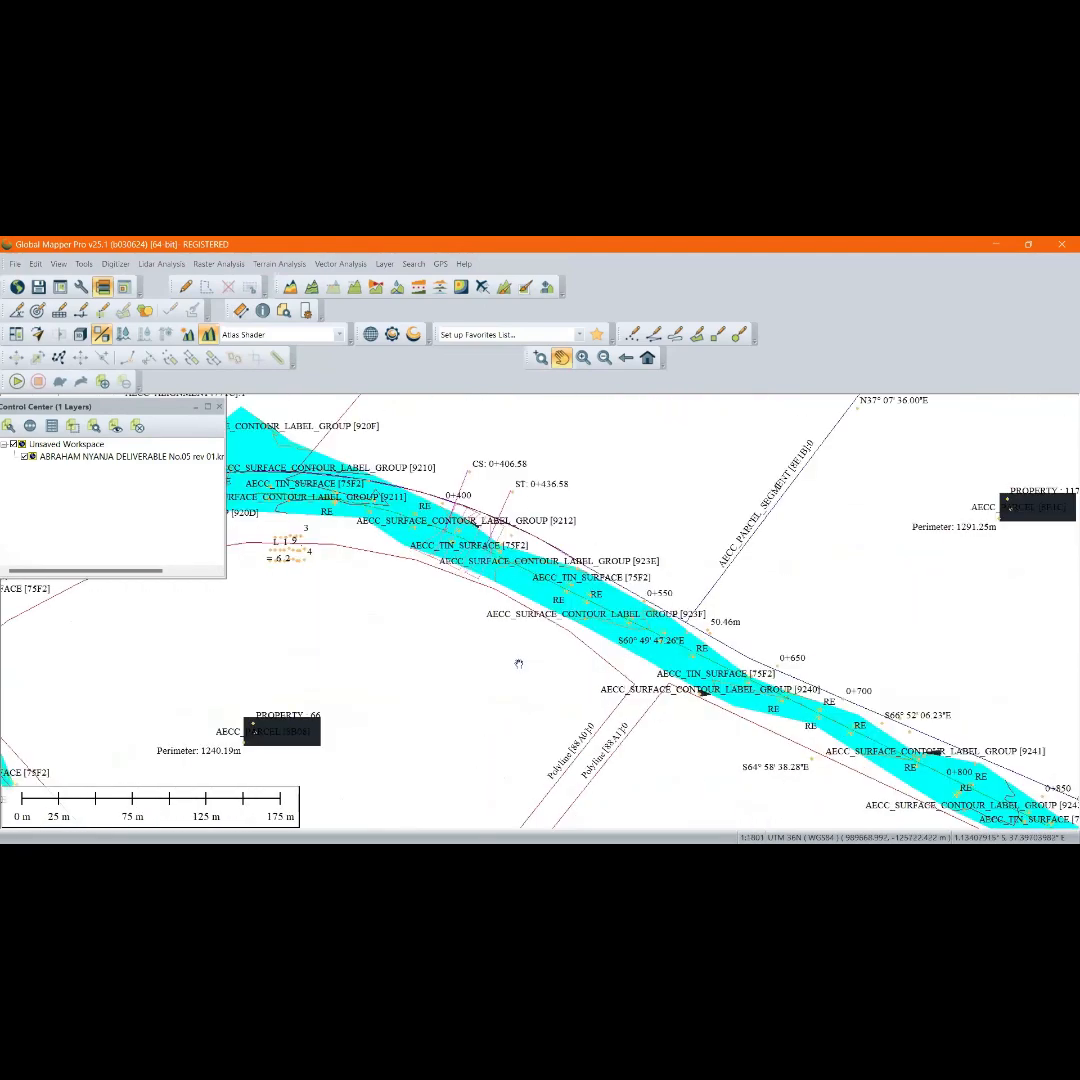
scroll(435, 587, down, 4)
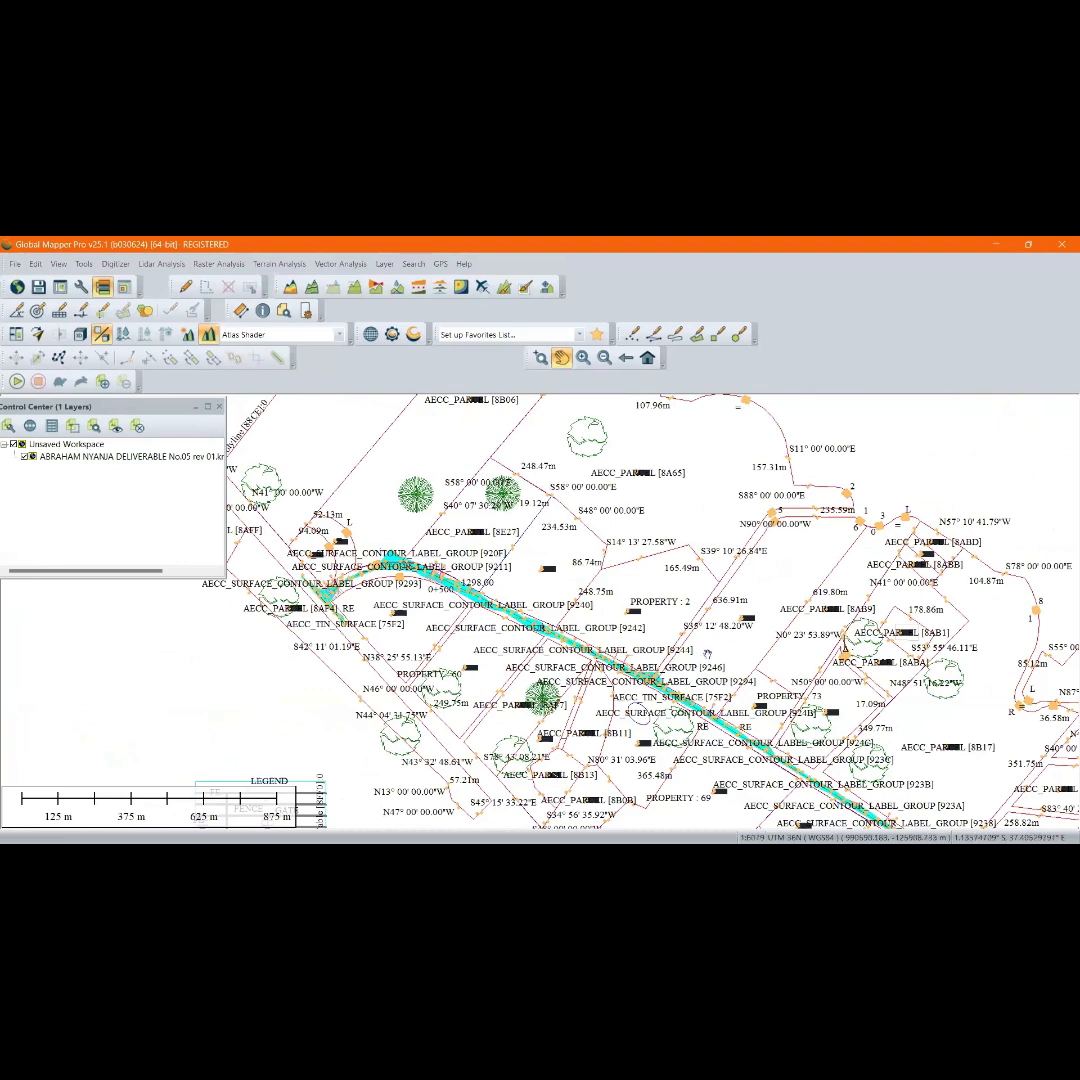
Turn the display of the Deliverable No.05 rev 01 layer off and on, and repeat this for the whole workspace
scroll(516, 505, up, 2)
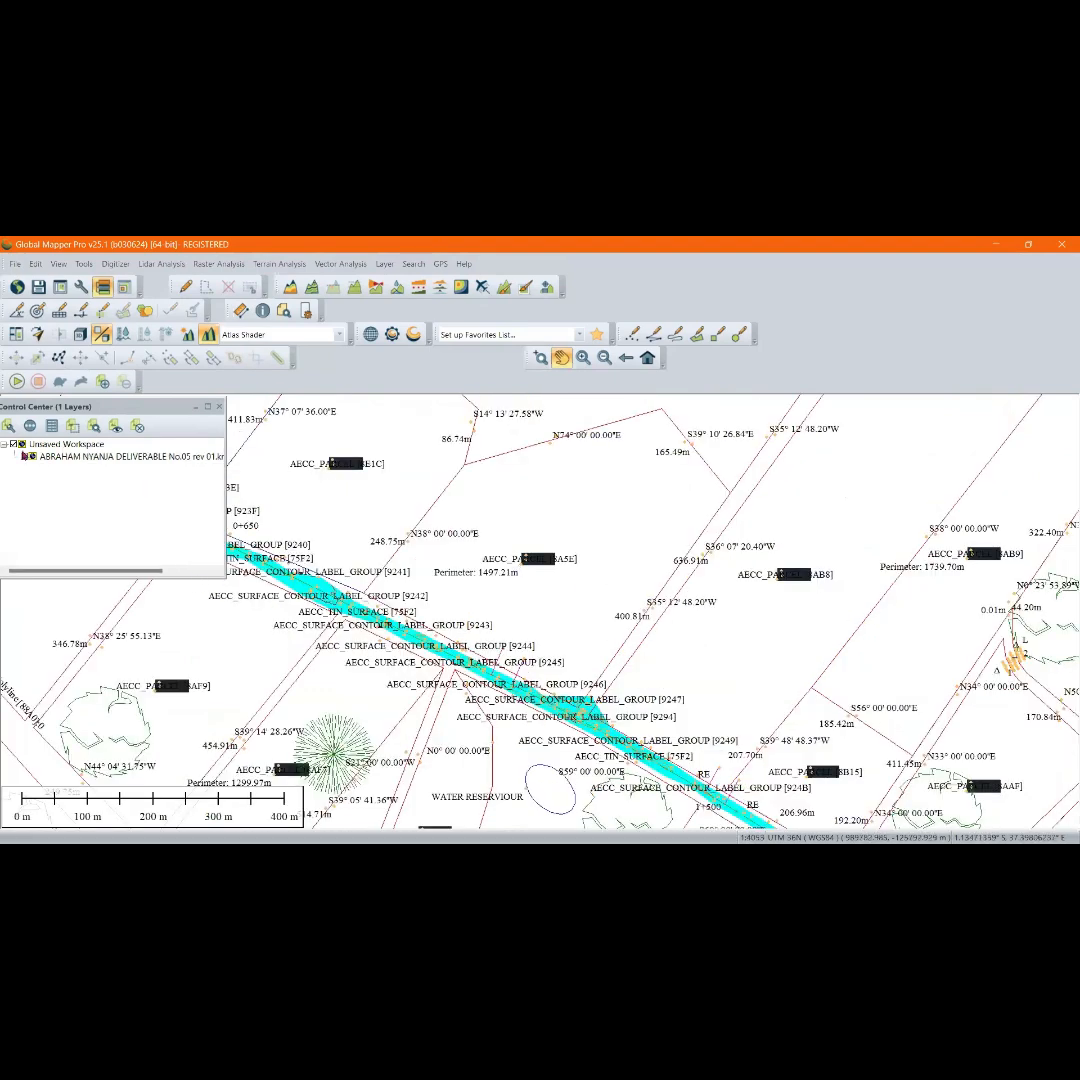
click(25, 457)
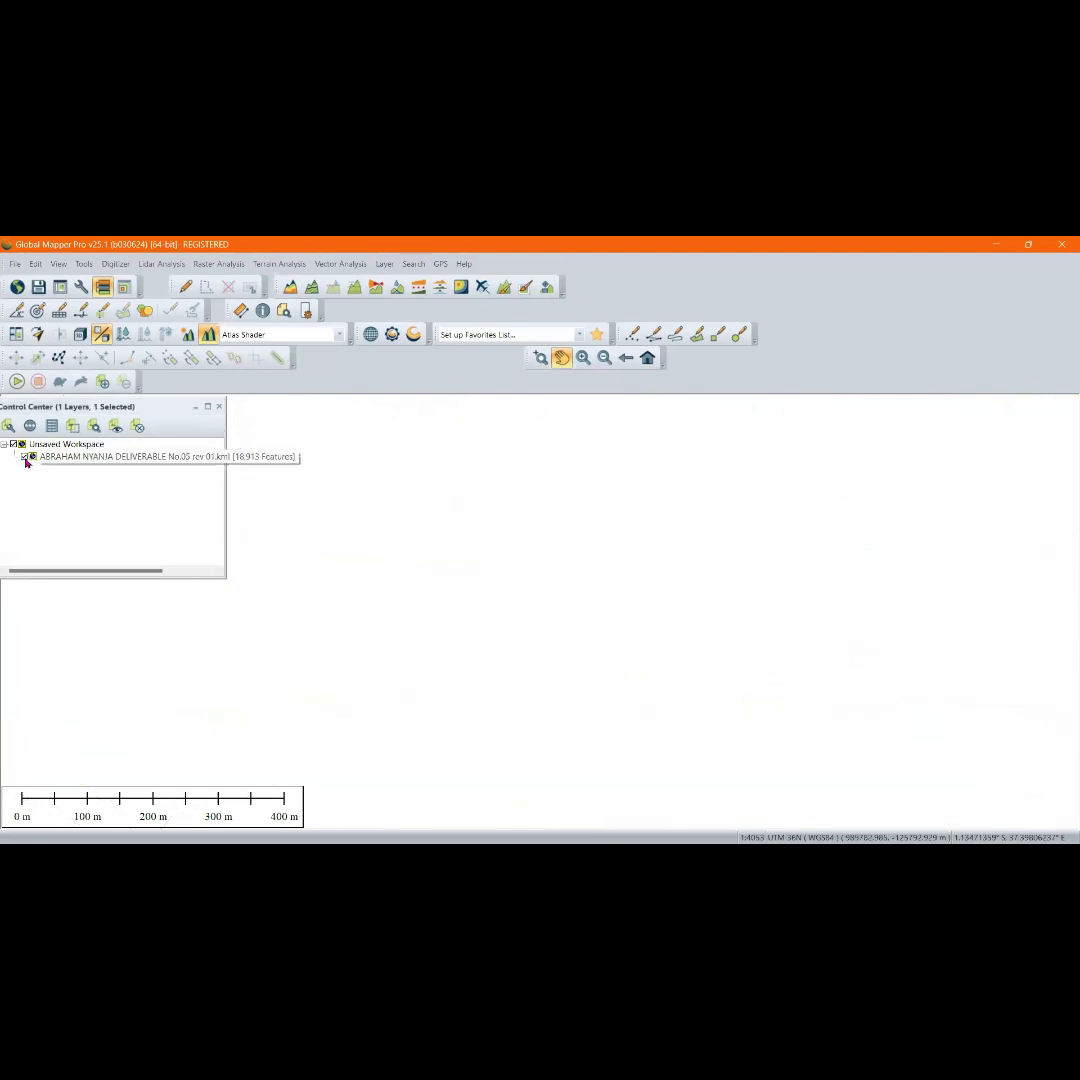
click(25, 458)
click(26, 457)
click(130, 457)
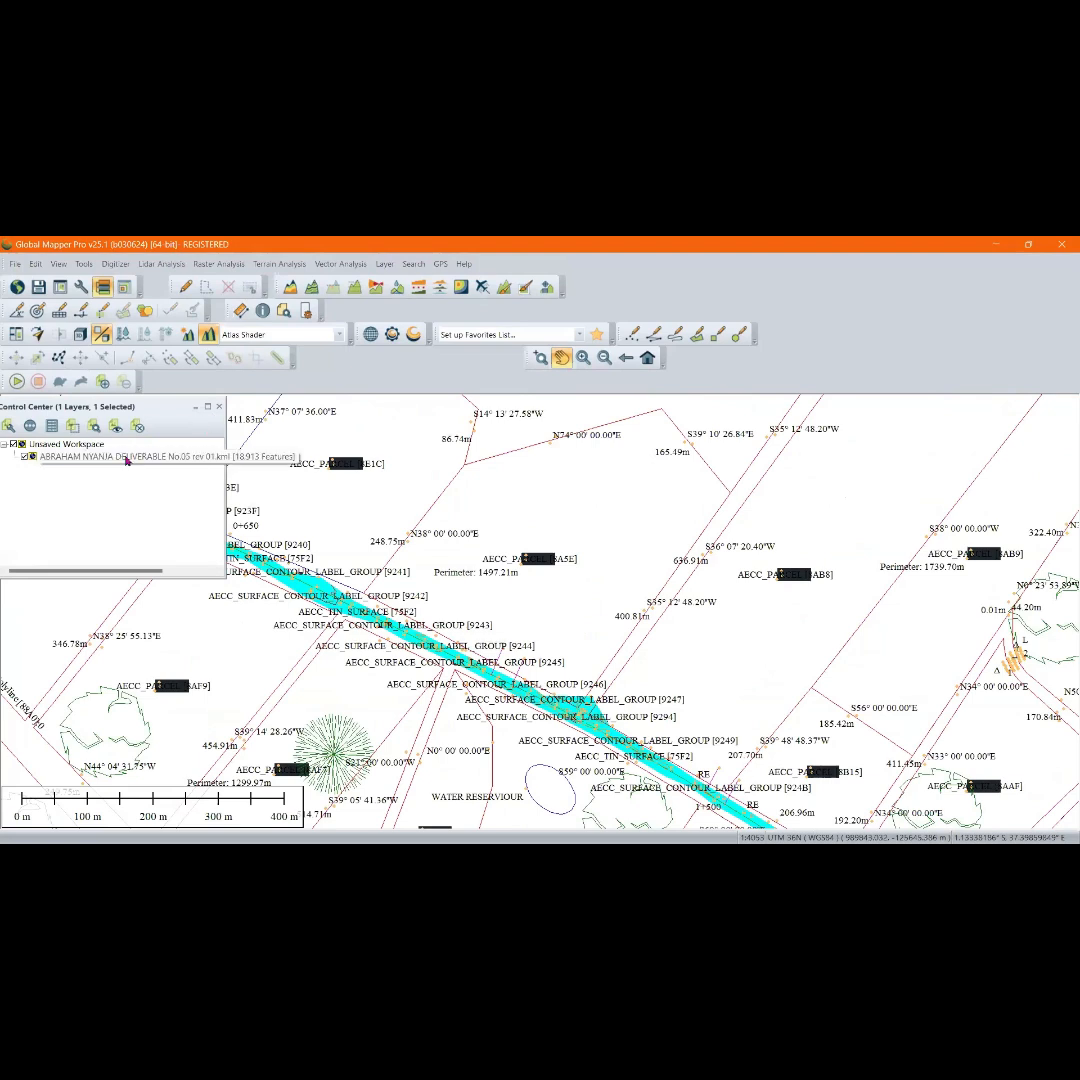
click(6, 444)
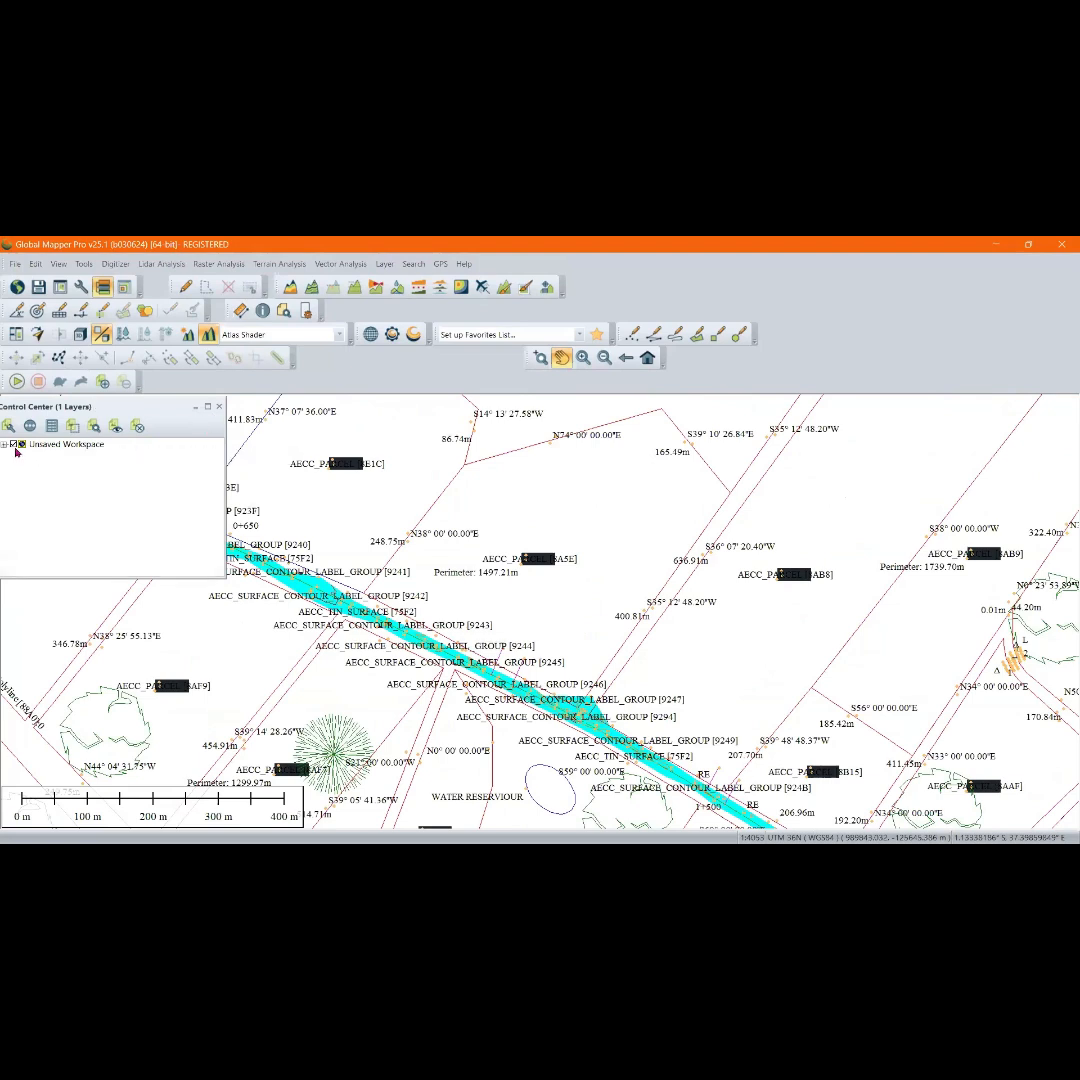
click(13, 446)
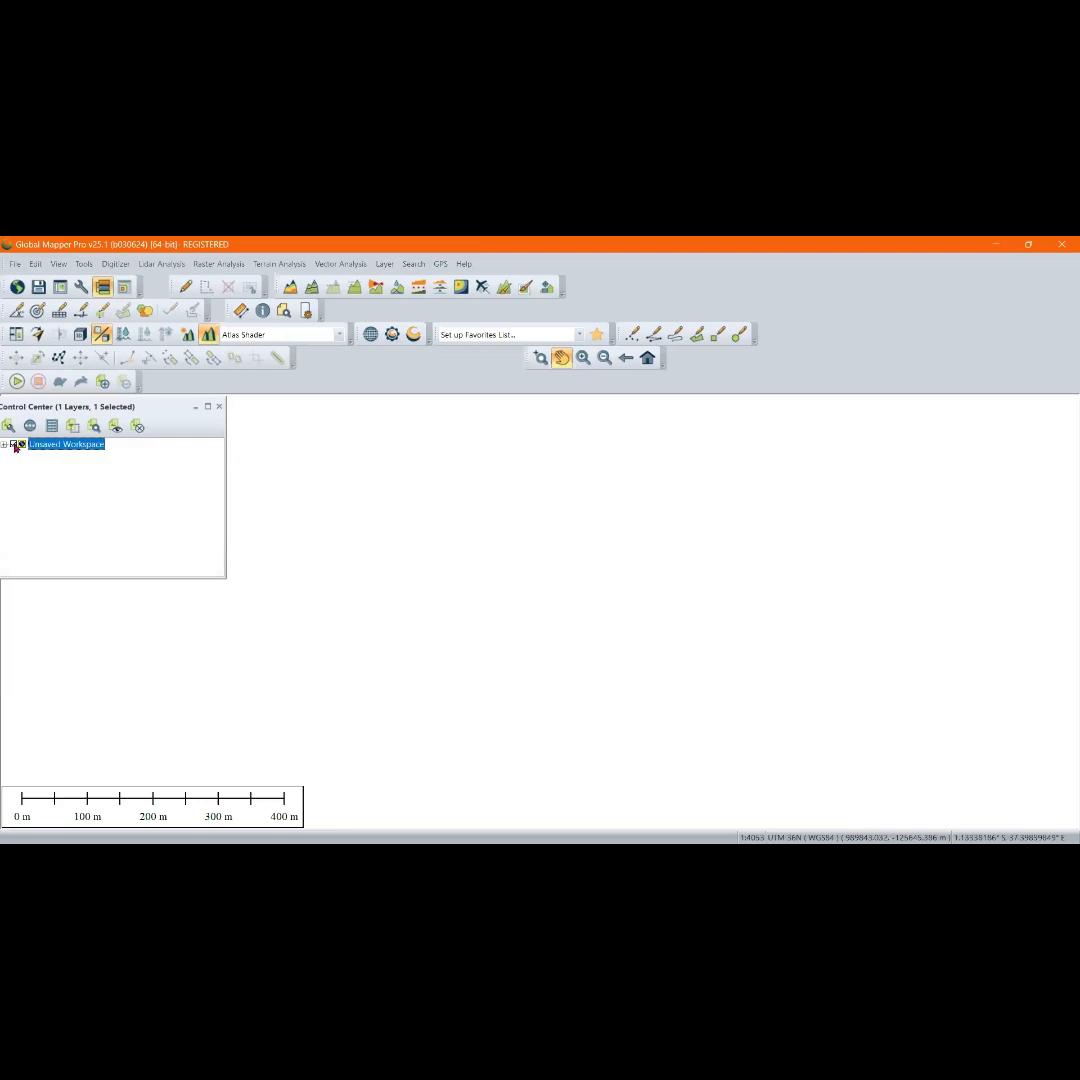
click(13, 446)
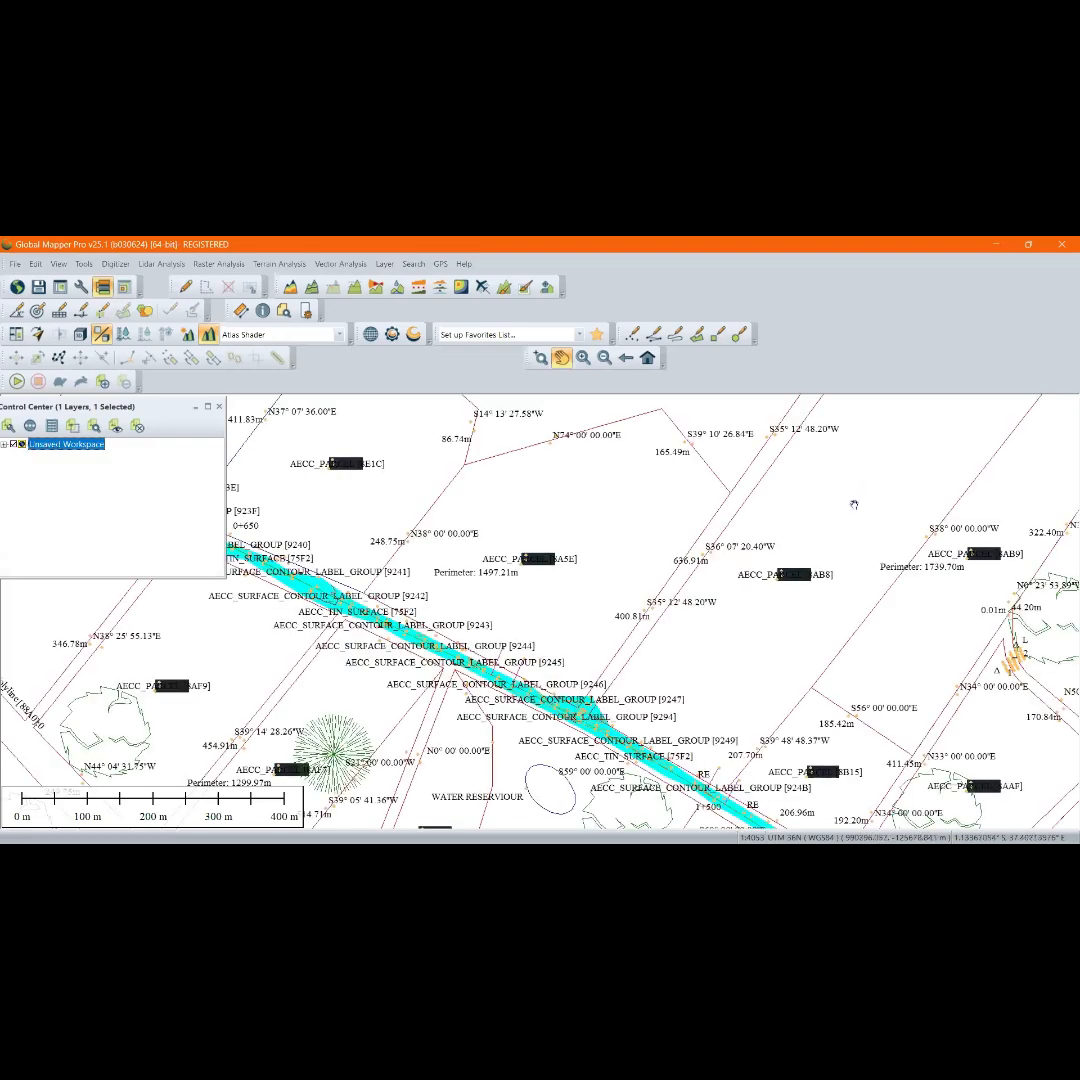
Unload all data from the workspace and check the Data folder inside Practice Data for files to open, without loading anything
key(ctrl+u)
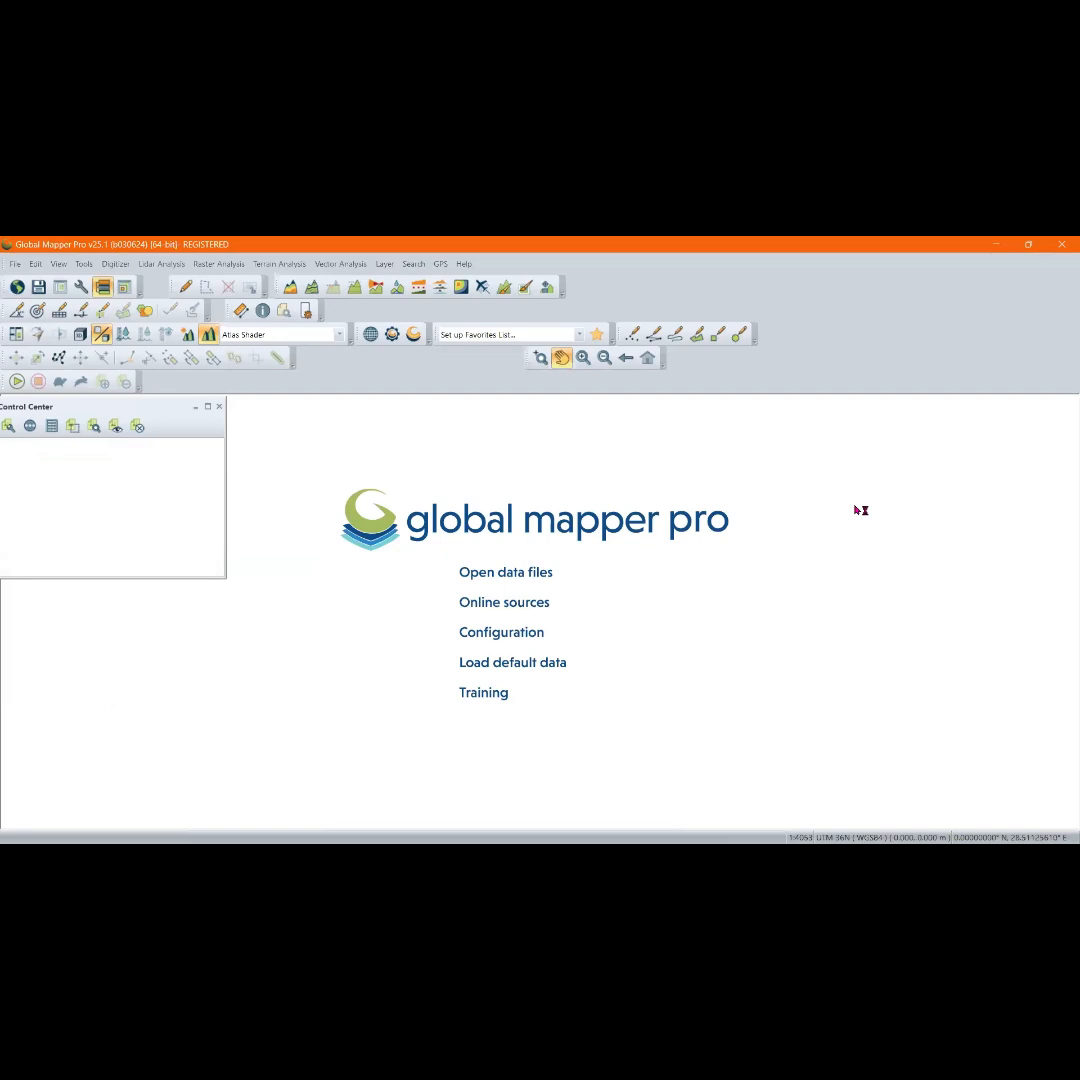
click(521, 575)
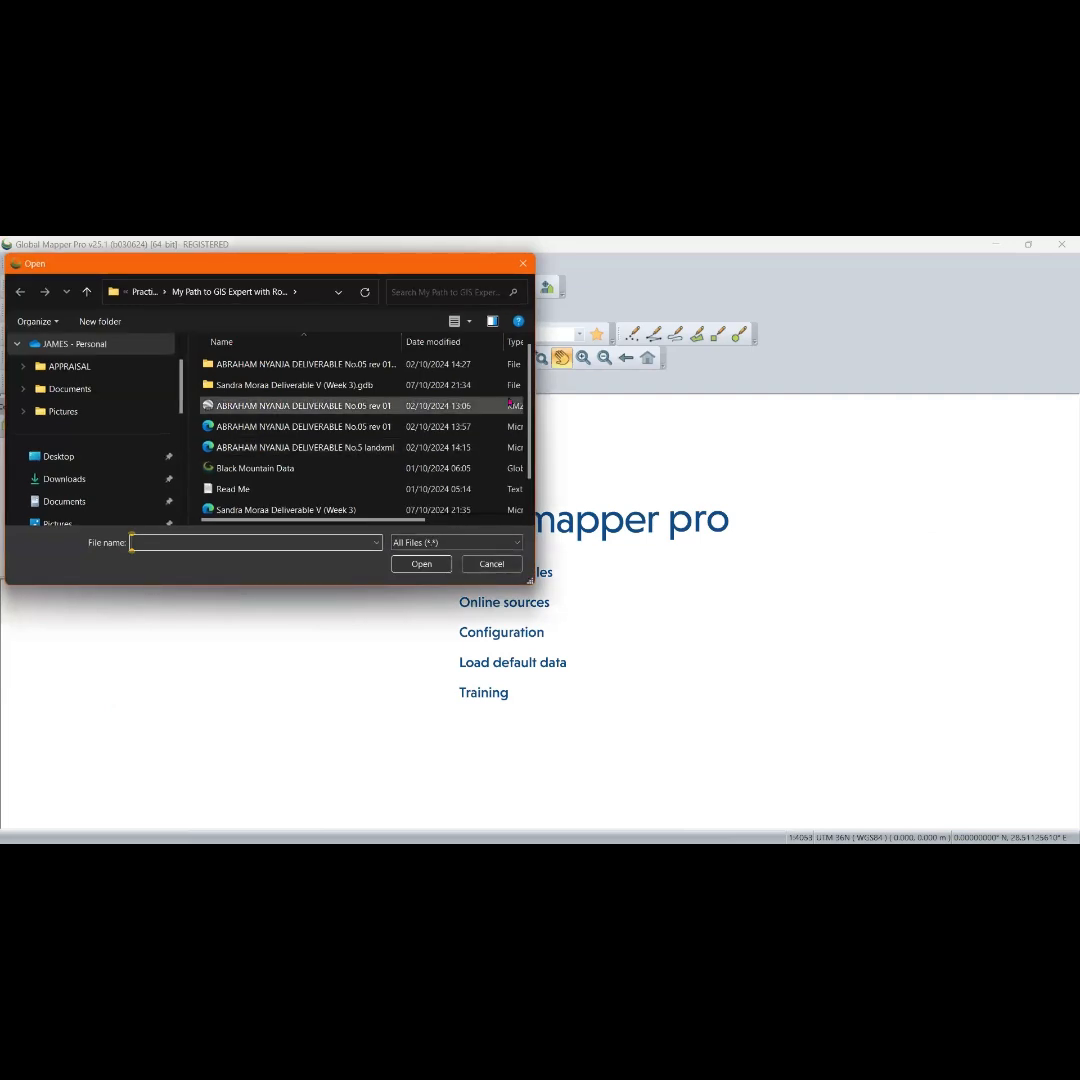
drag(532, 581, 606, 779)
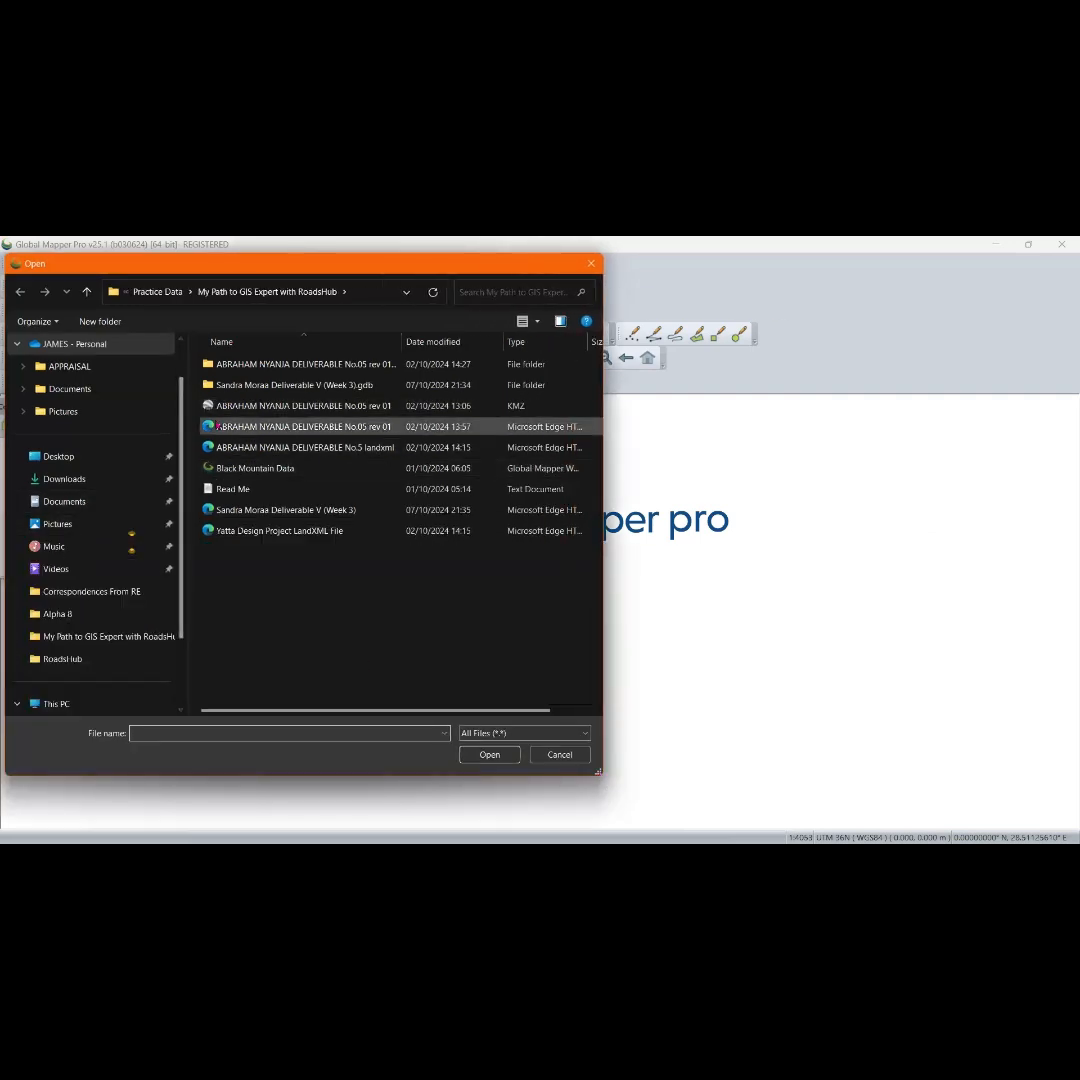
click(86, 291)
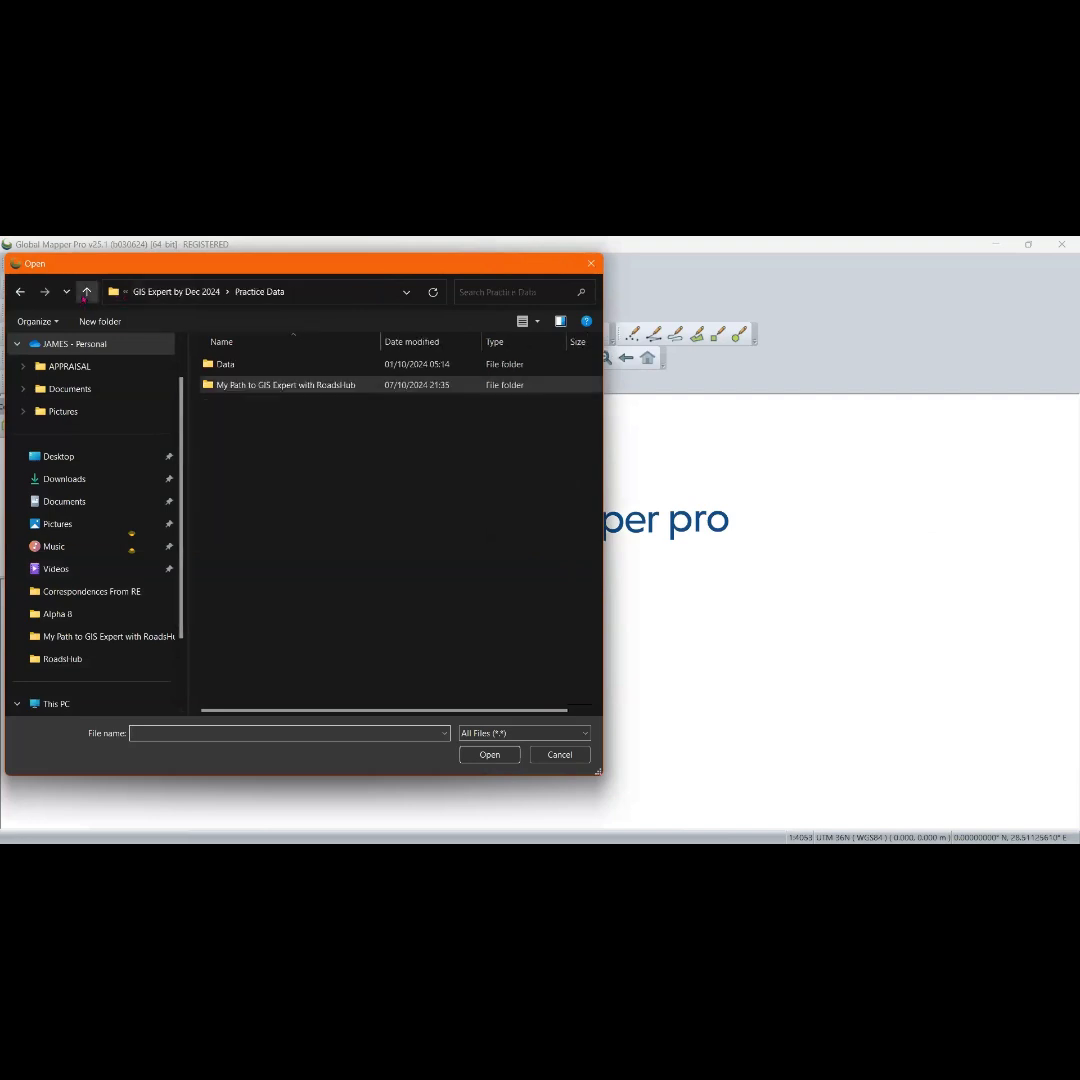
double_click(235, 364)
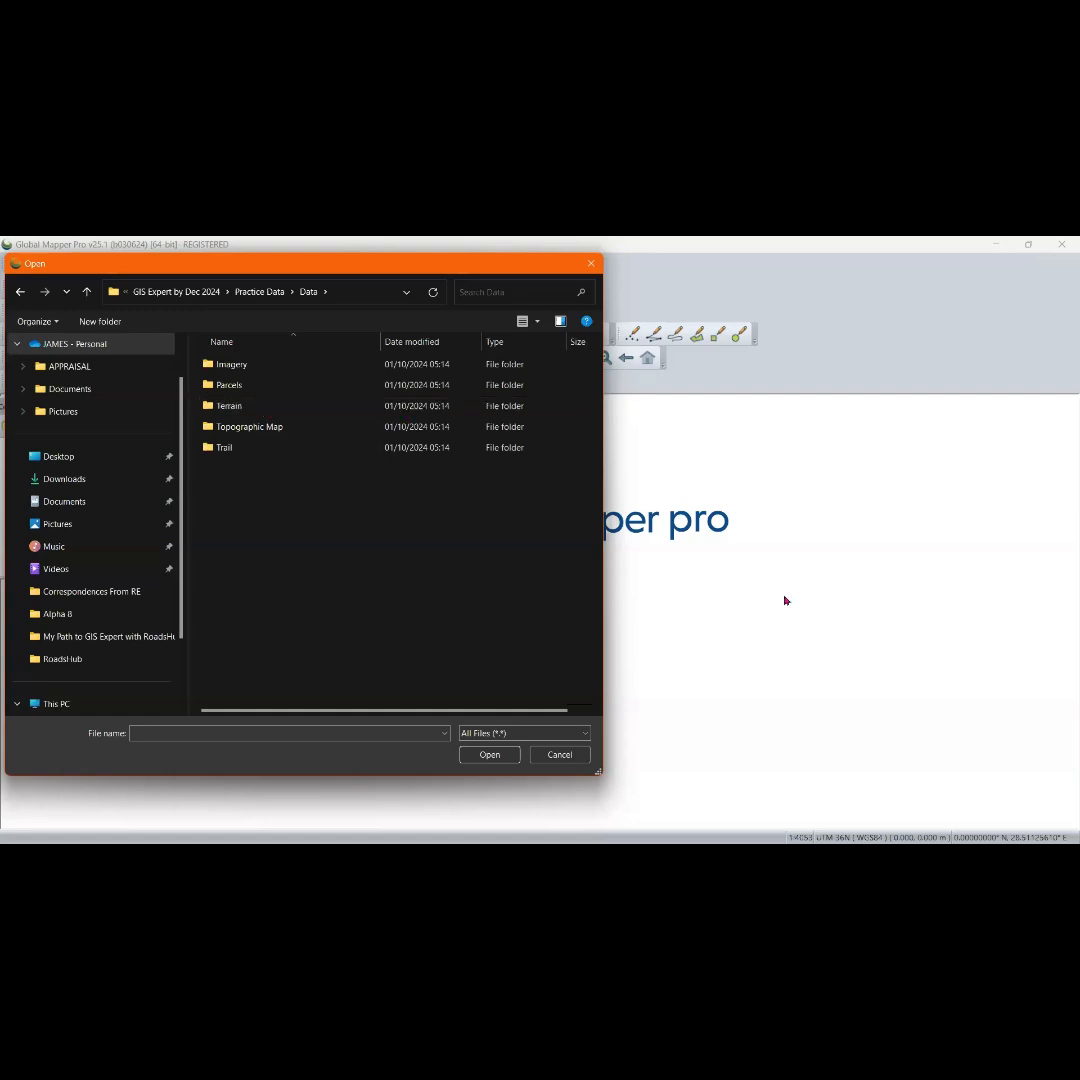
click(563, 754)
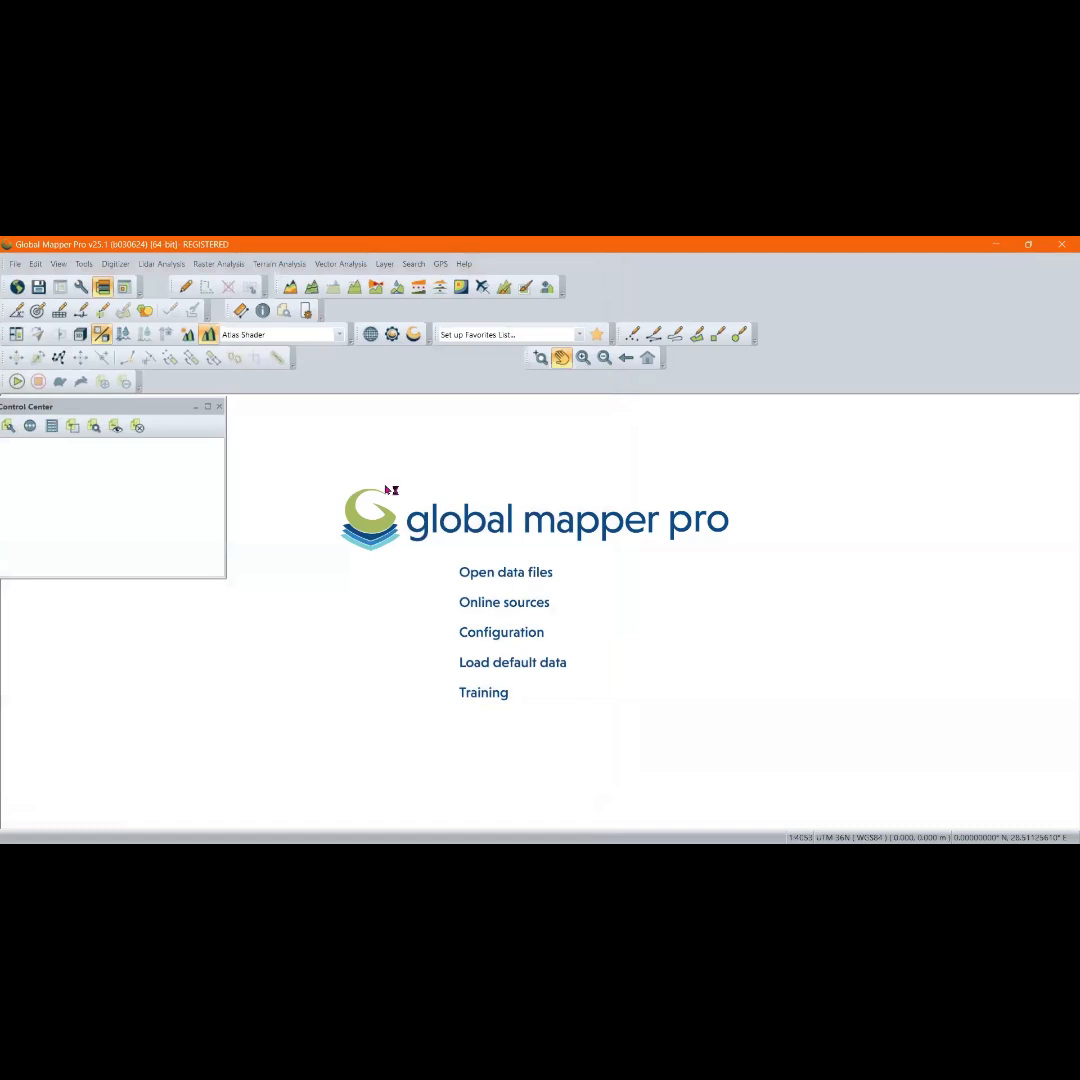
Start opening data files and compare the contents of the Data and My Path to GIS Expert with RoadsHub folders in Practice Data
click(16, 265)
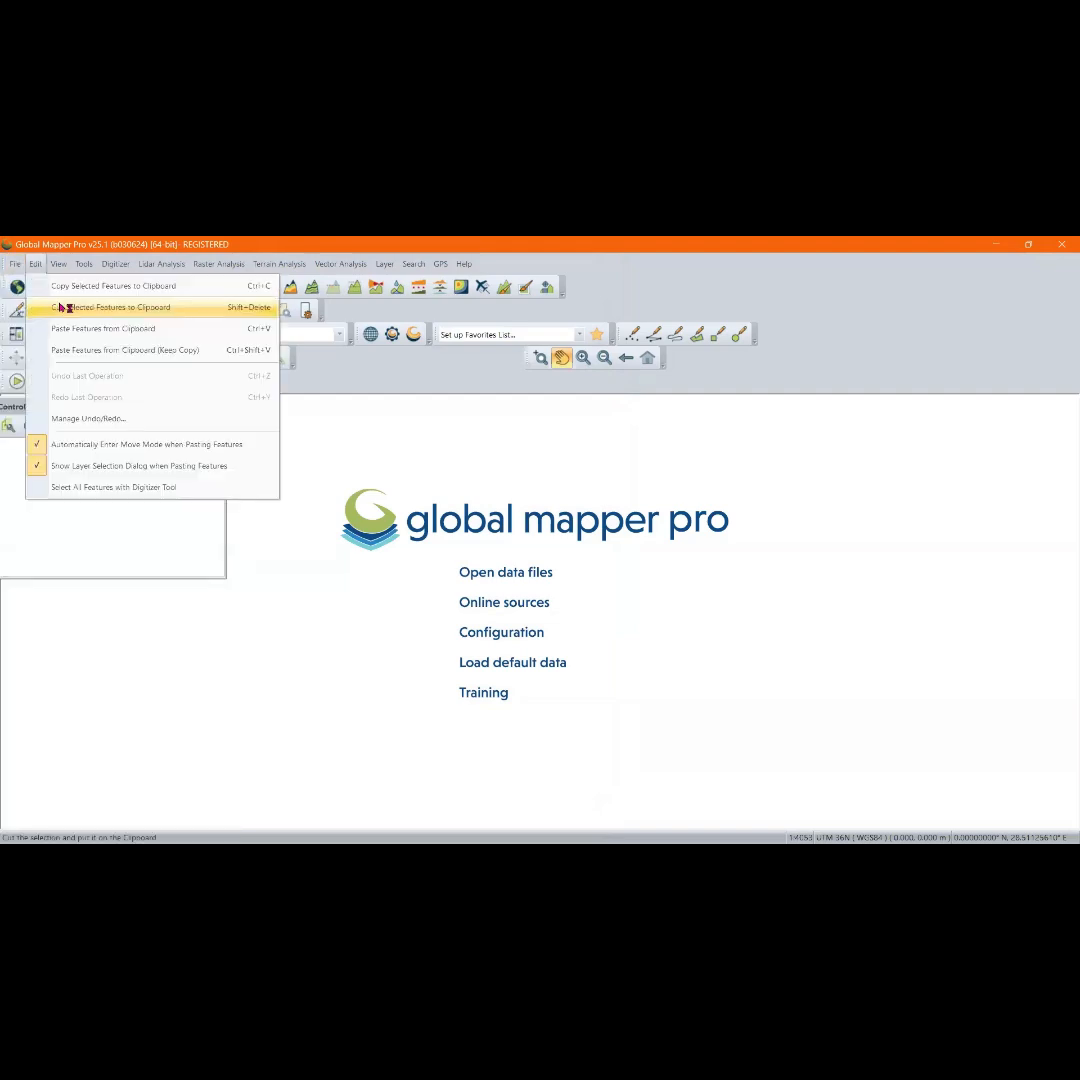
mouse_move(16, 271)
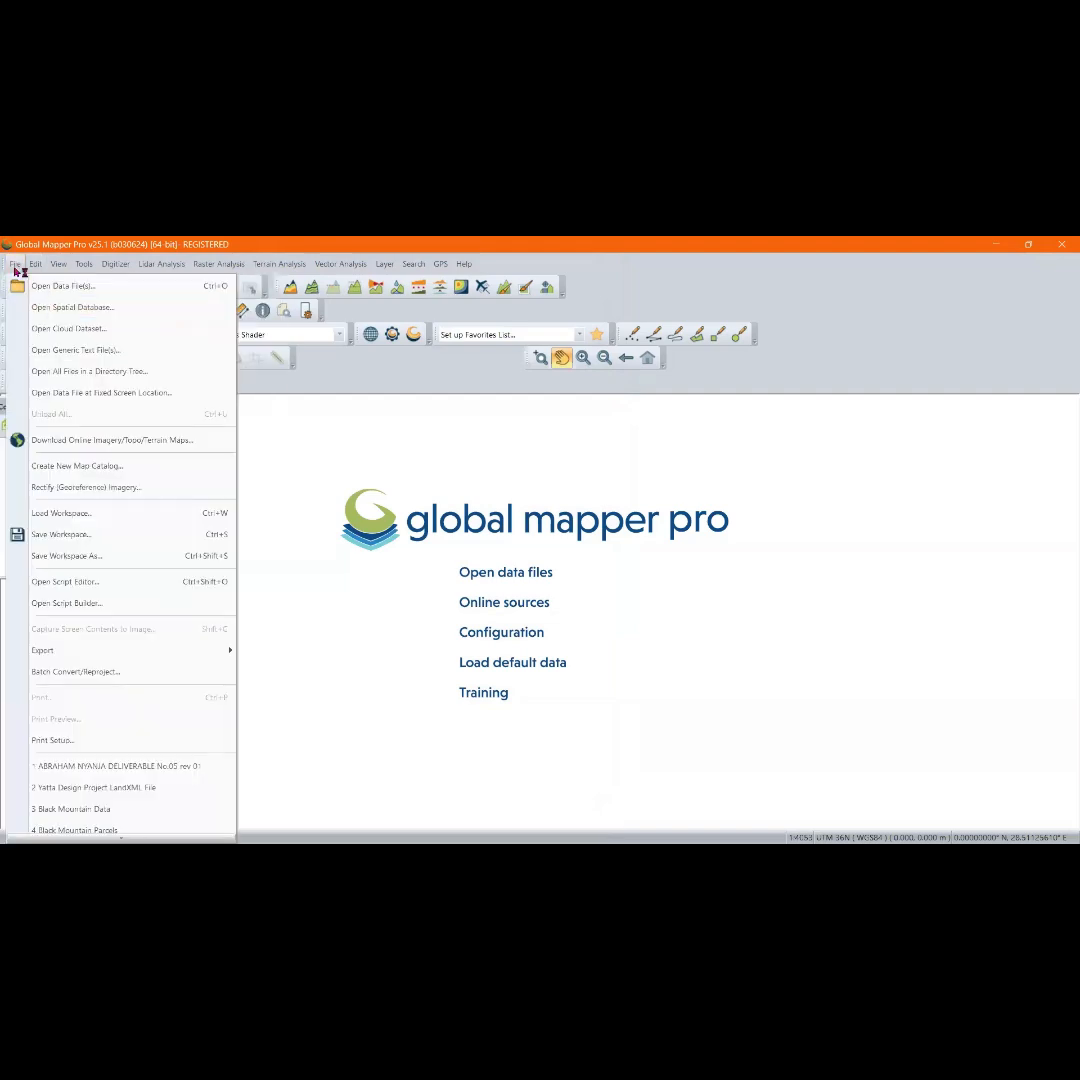
click(89, 295)
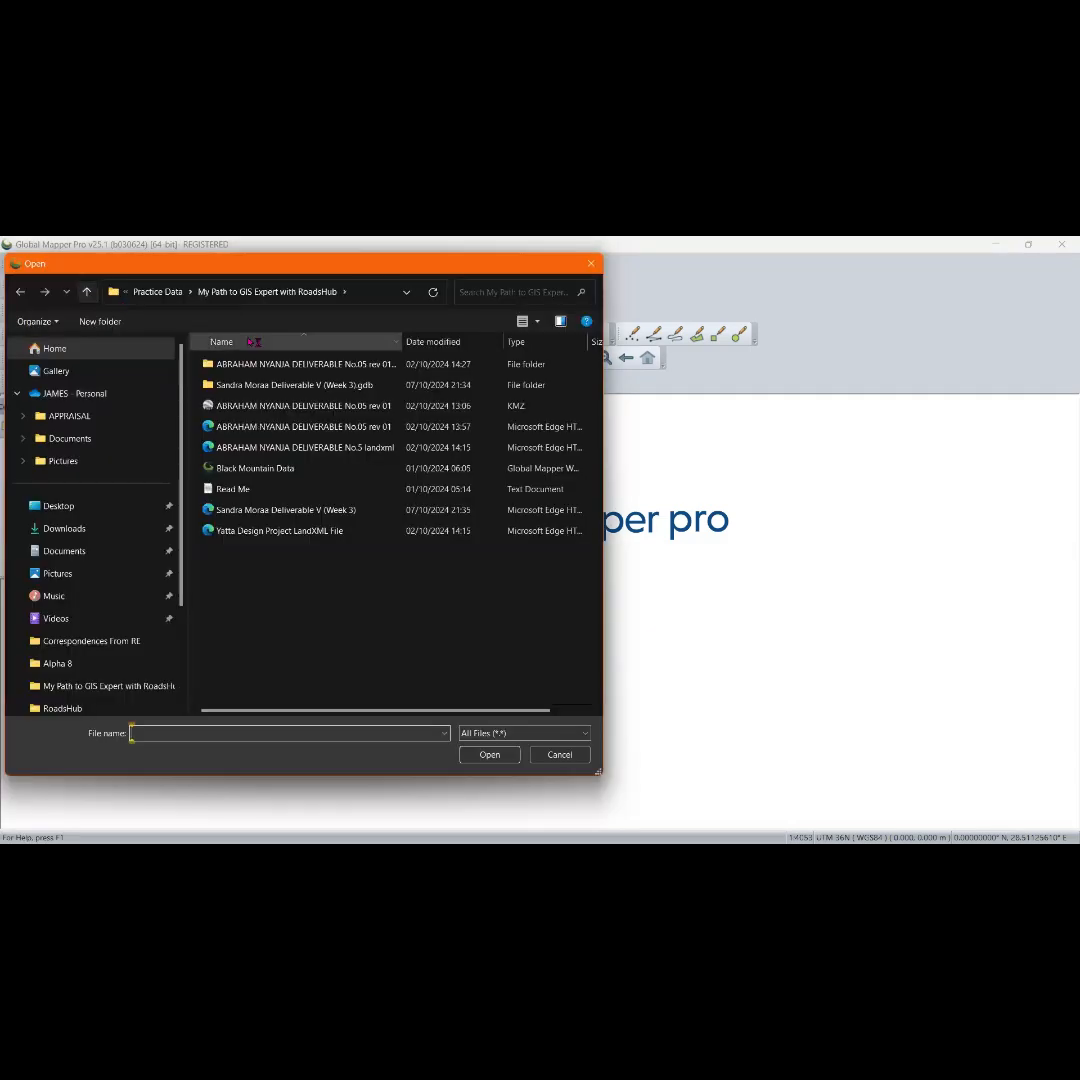
click(87, 291)
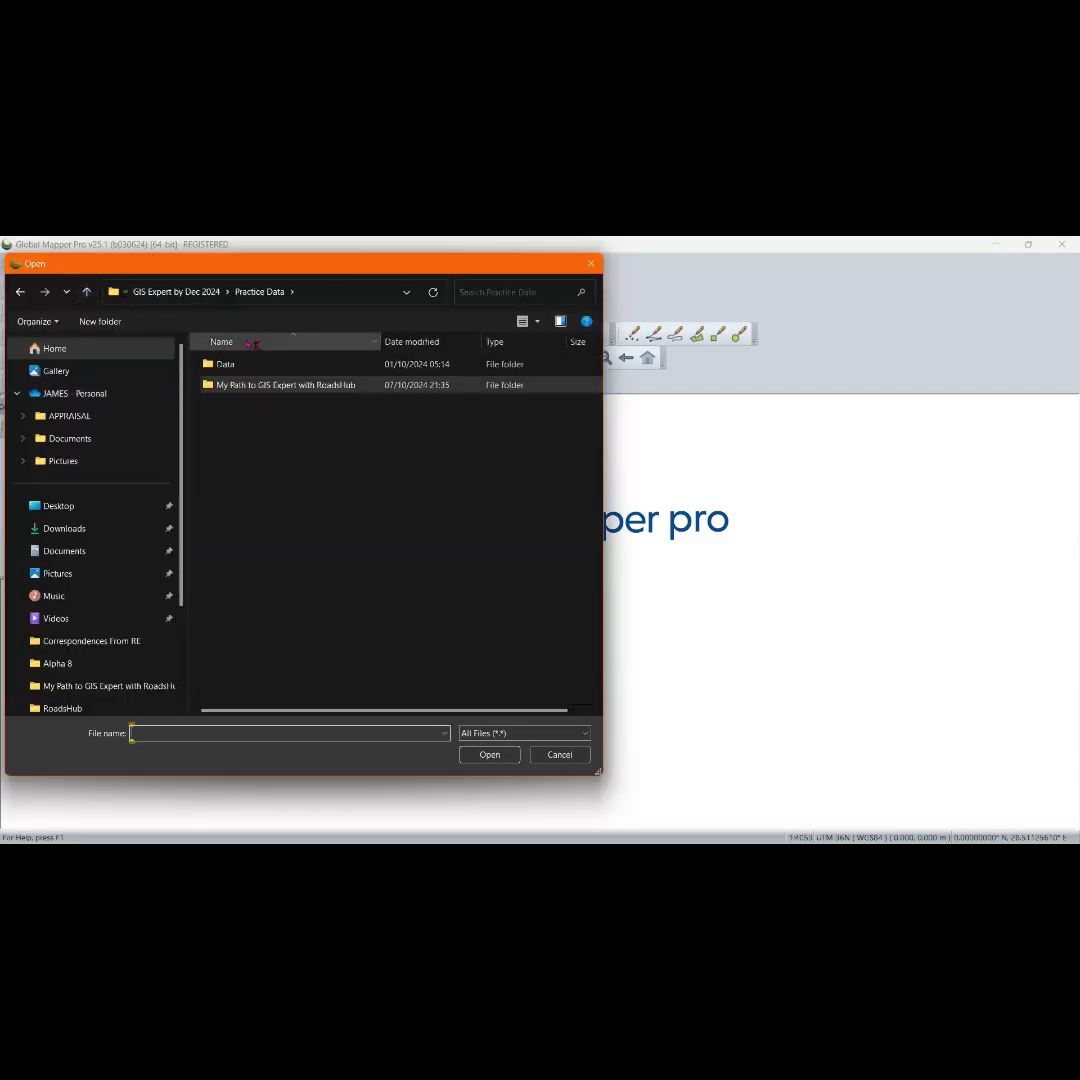
double_click(245, 366)
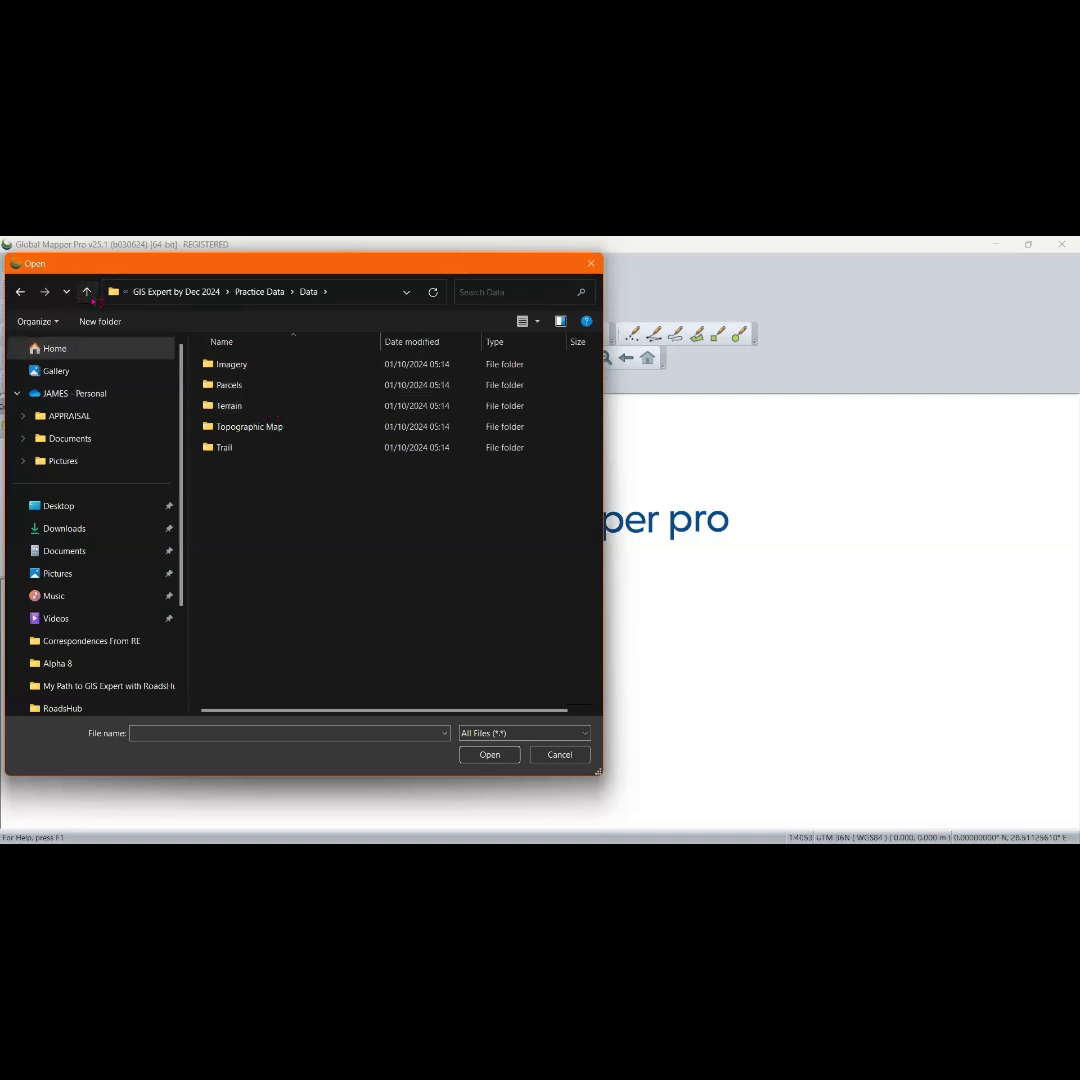
key(alt+Up)
double_click(251, 385)
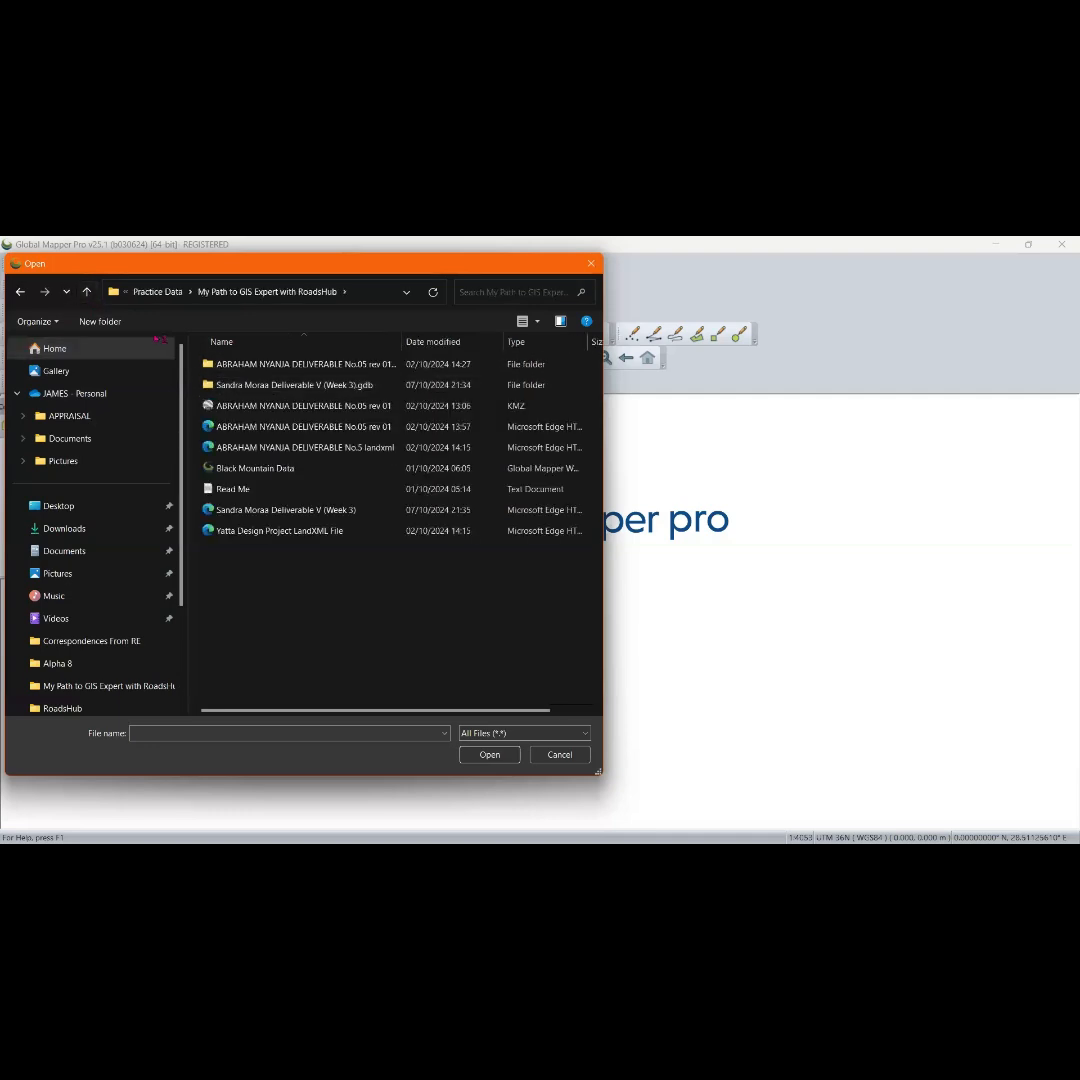
Locate Black Mountain Topo in the Topographic Map folder within Data and close the file selection without opening it
click(86, 291)
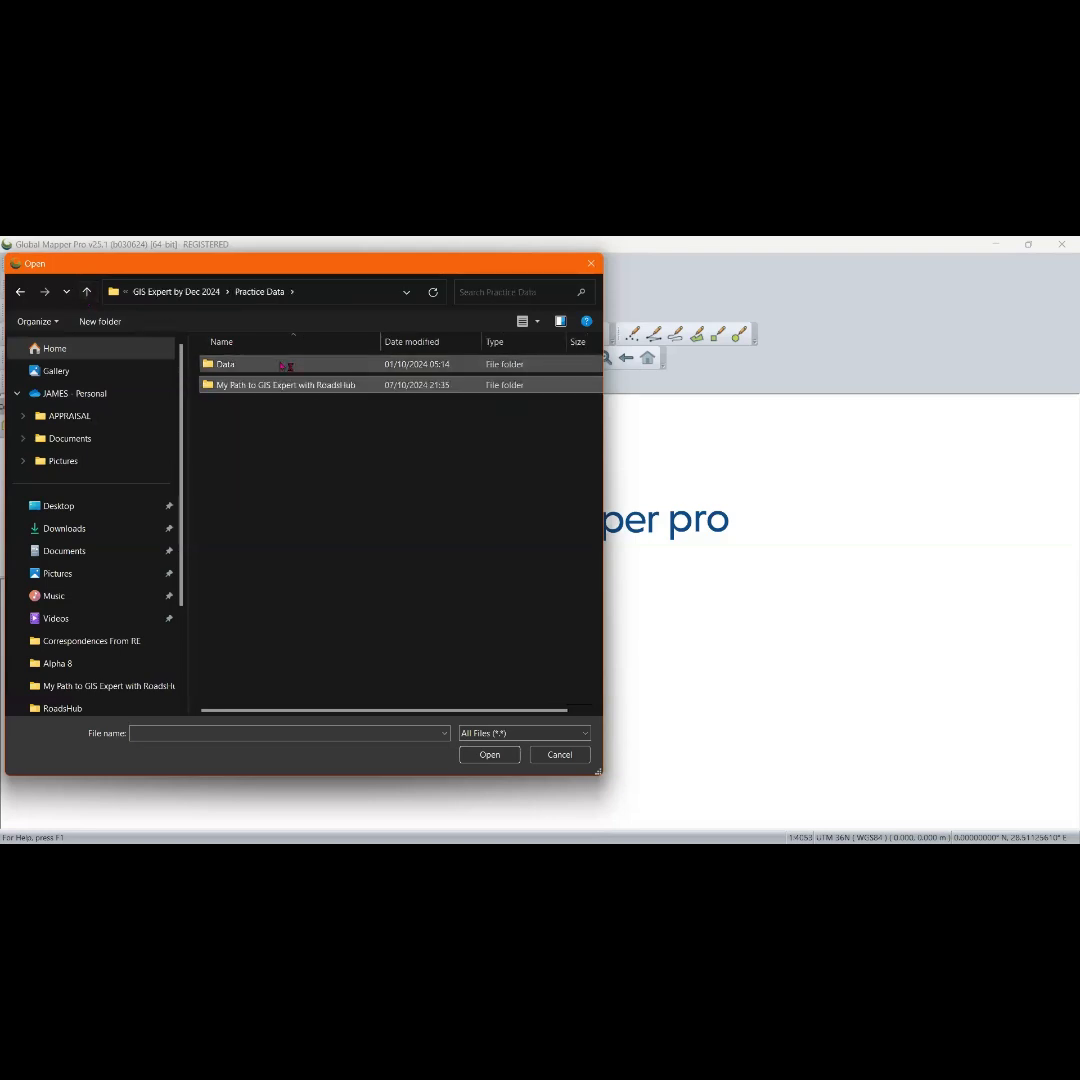
double_click(282, 366)
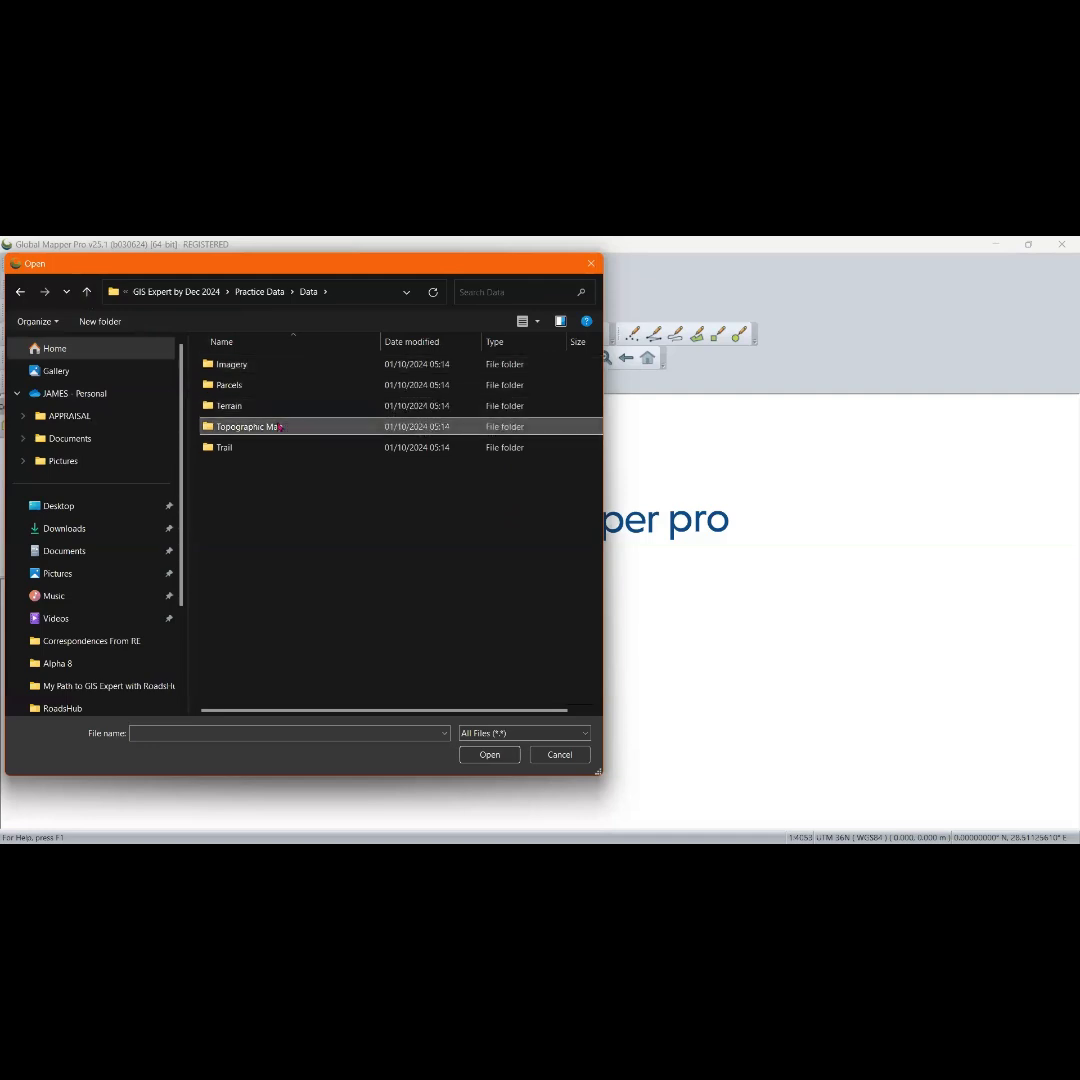
double_click(283, 427)
click(236, 378)
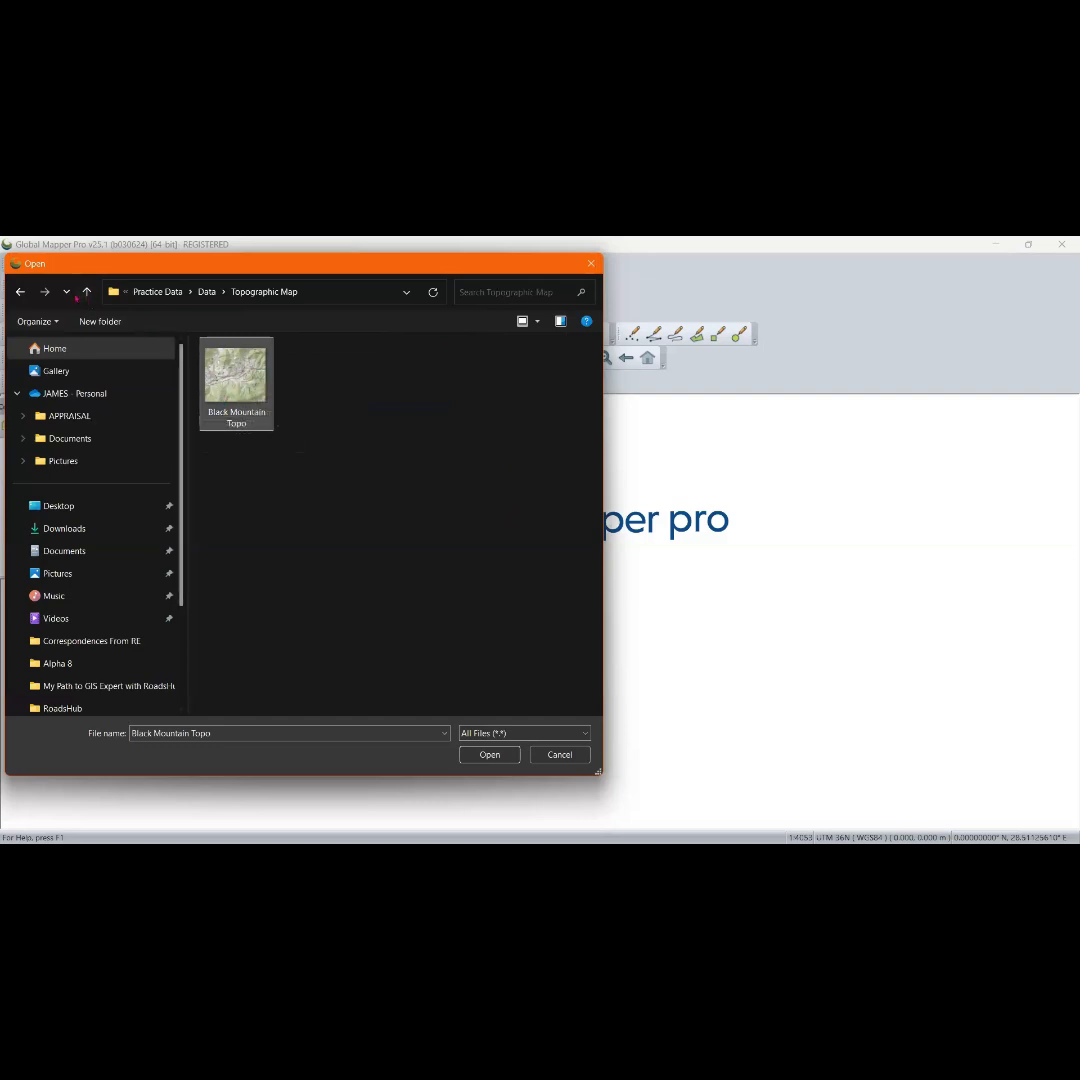
click(86, 291)
click(559, 754)
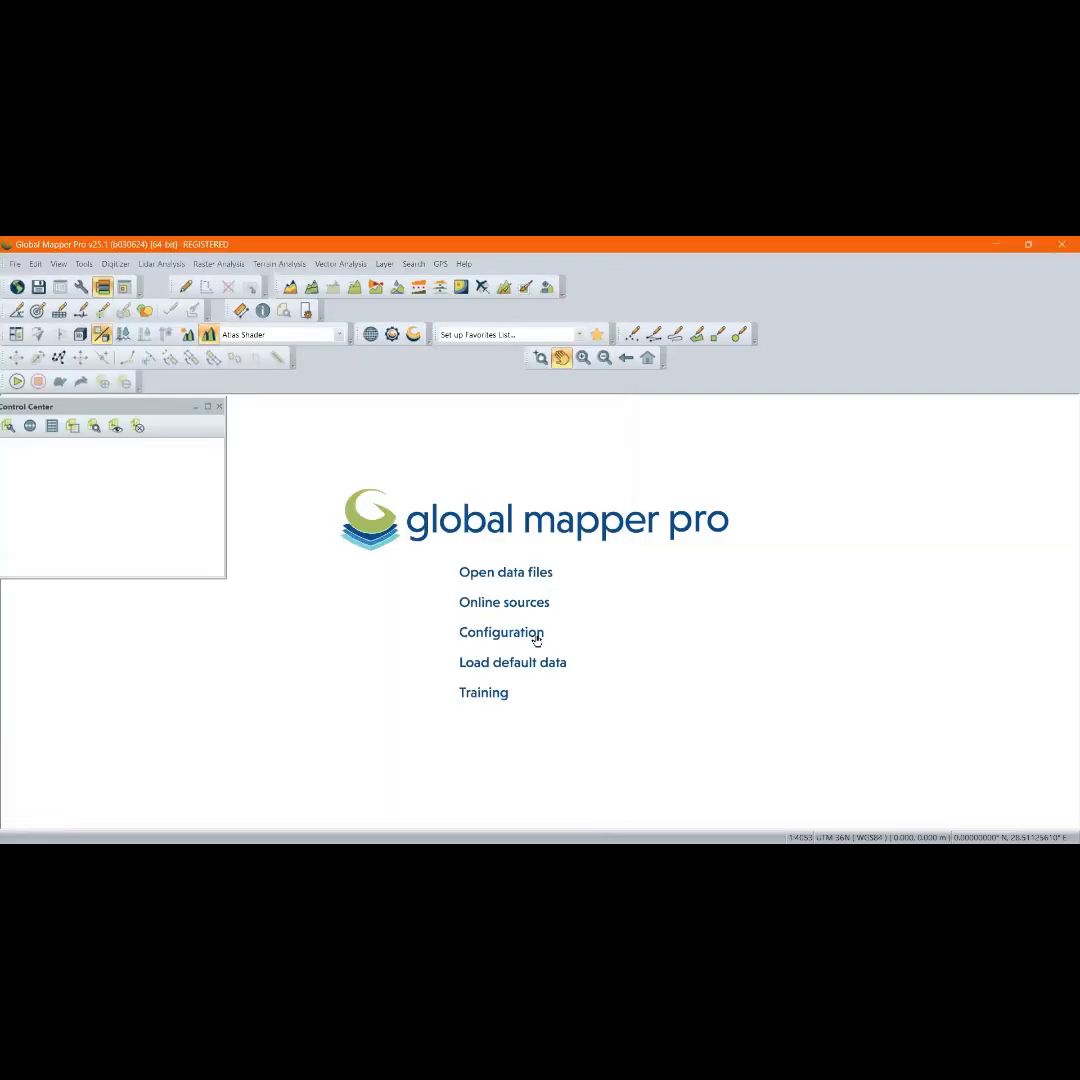
Load the Black Mountain Topo file from the Topographic Map folder under Practice Data, Data
click(504, 574)
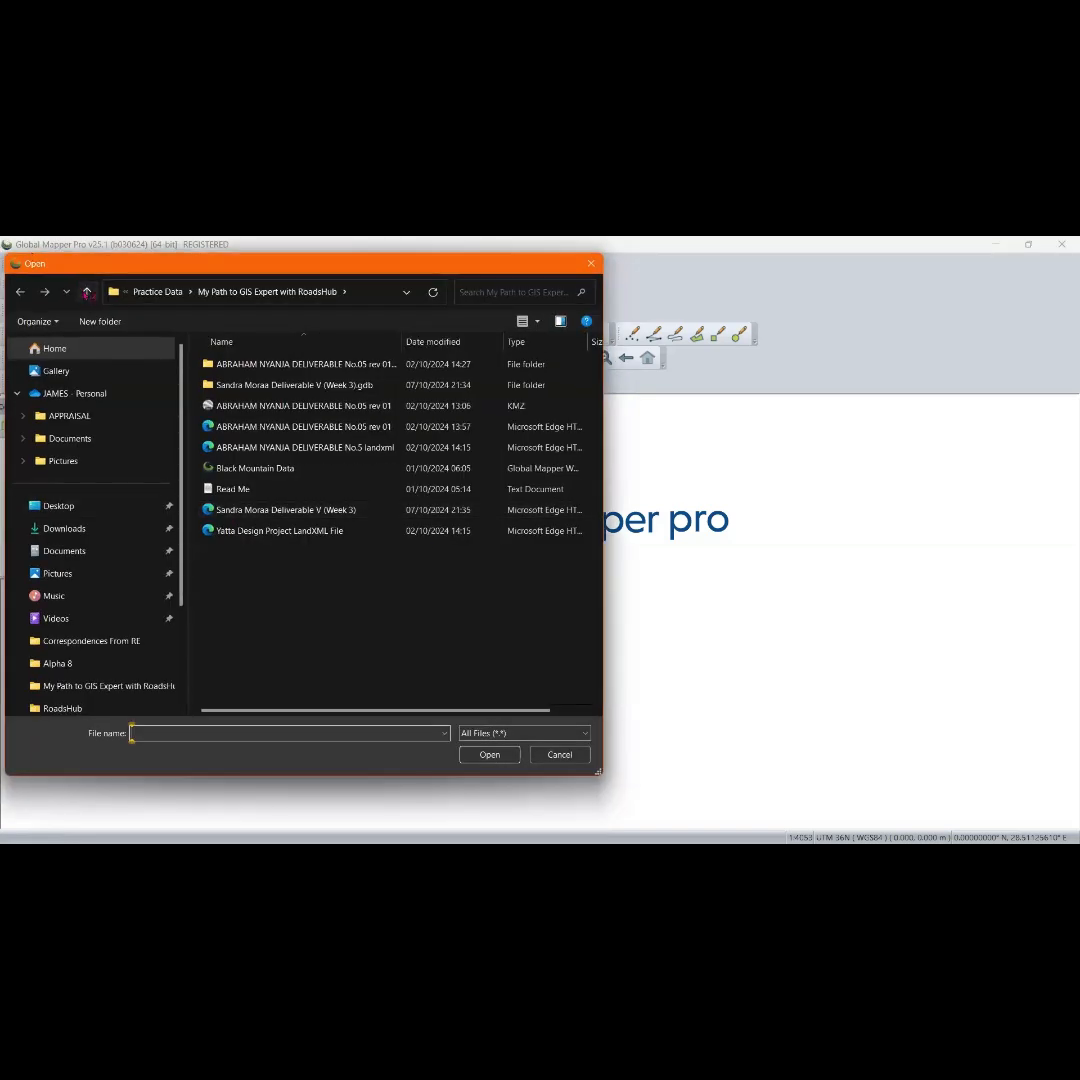
click(86, 291)
click(232, 366)
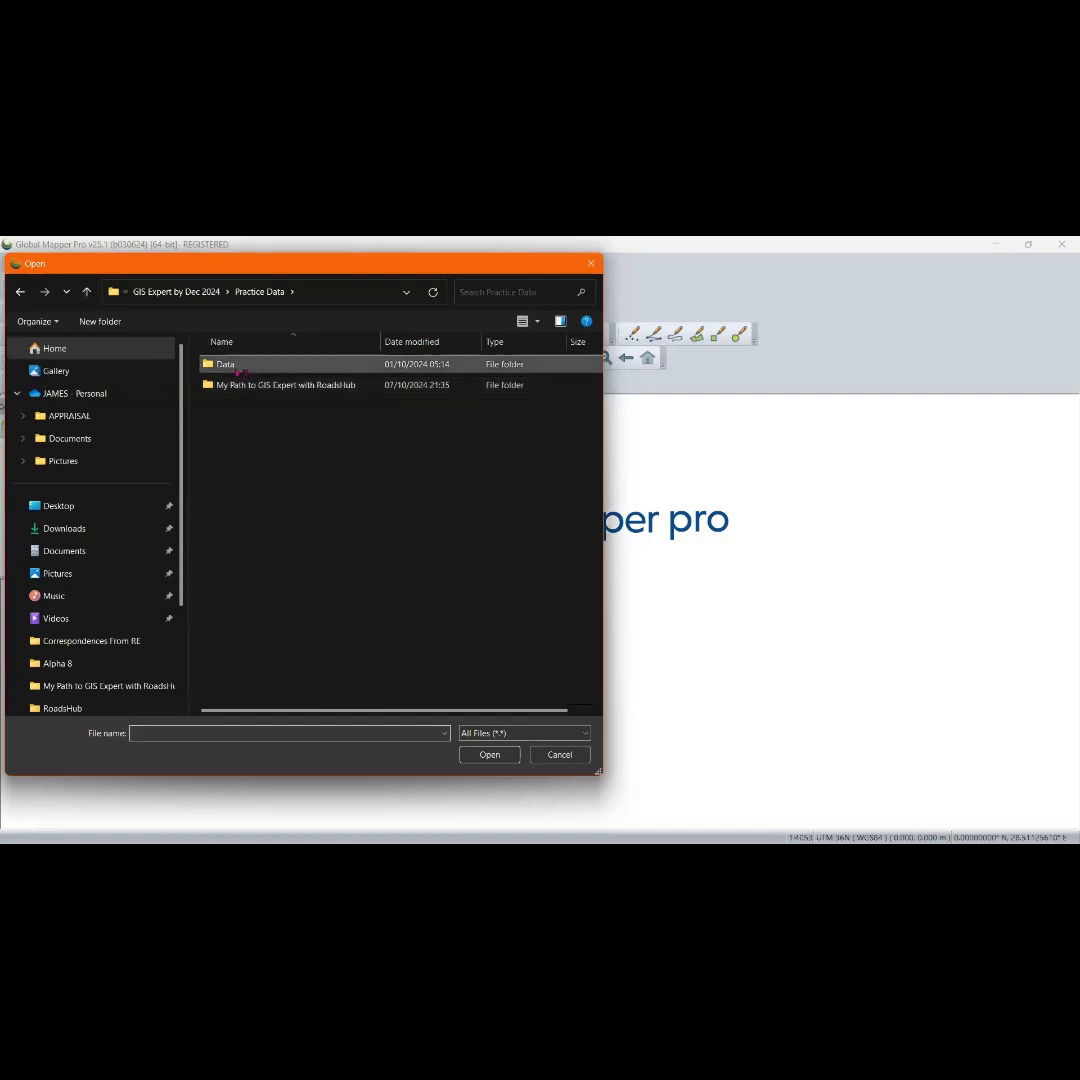
click(234, 365)
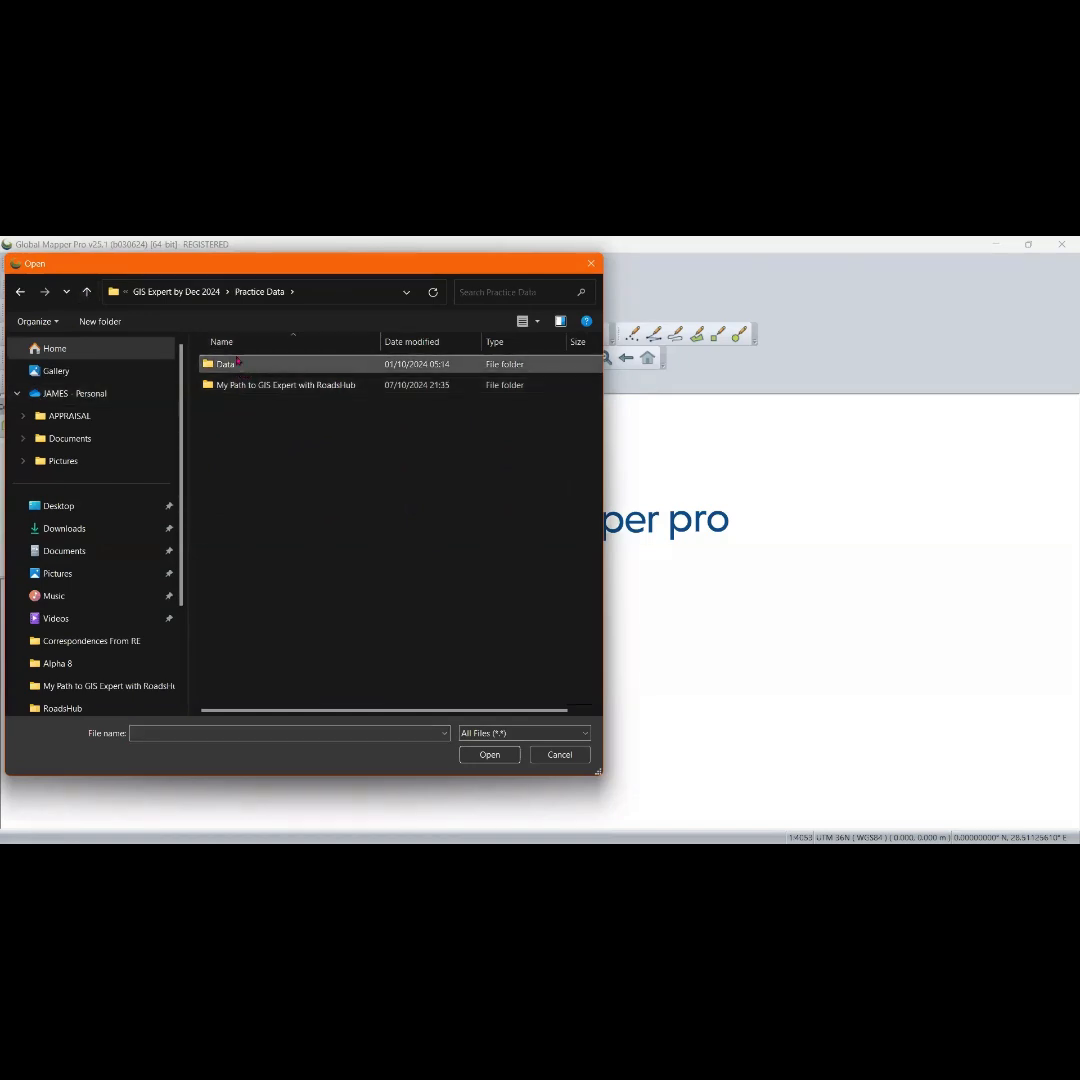
double_click(290, 363)
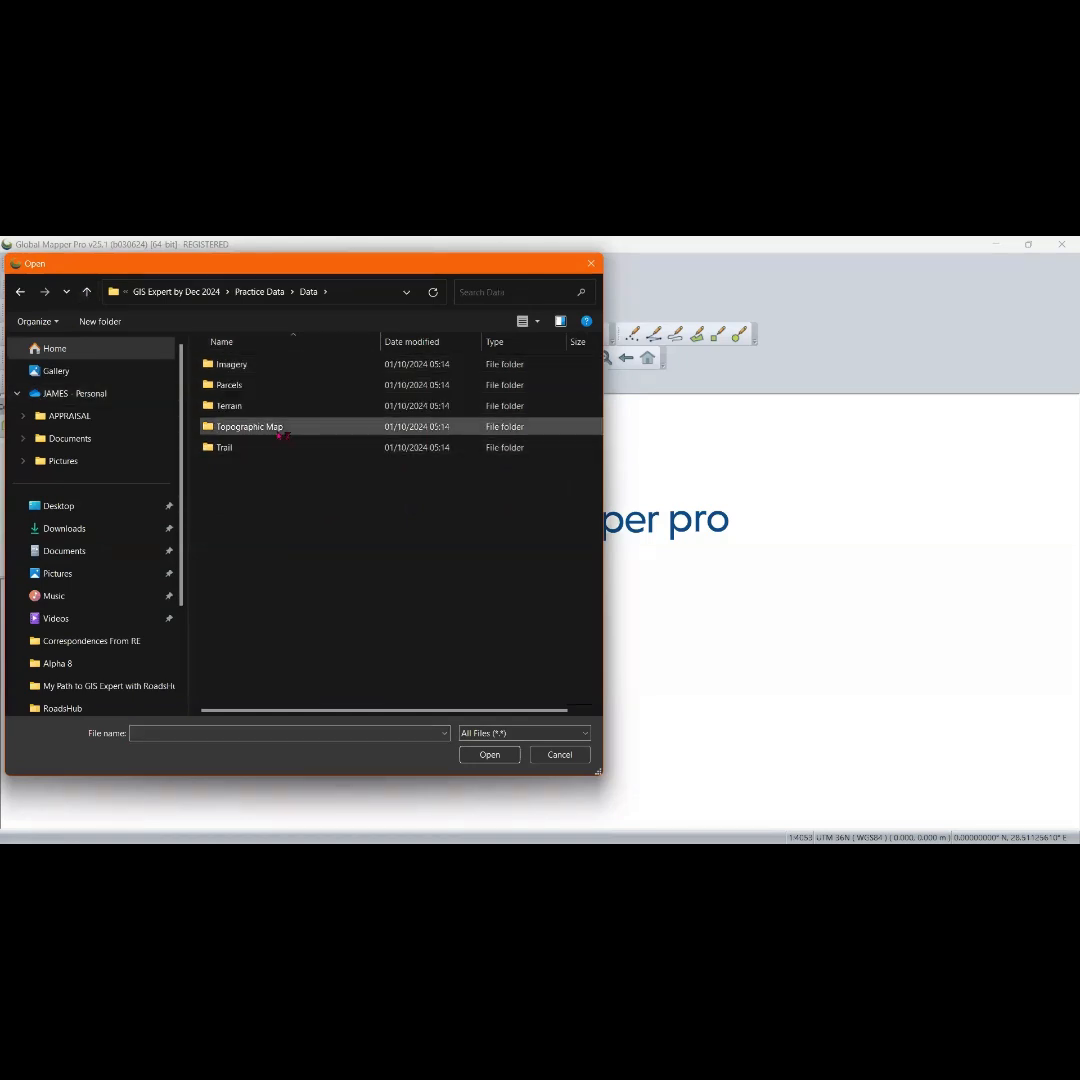
double_click(214, 425)
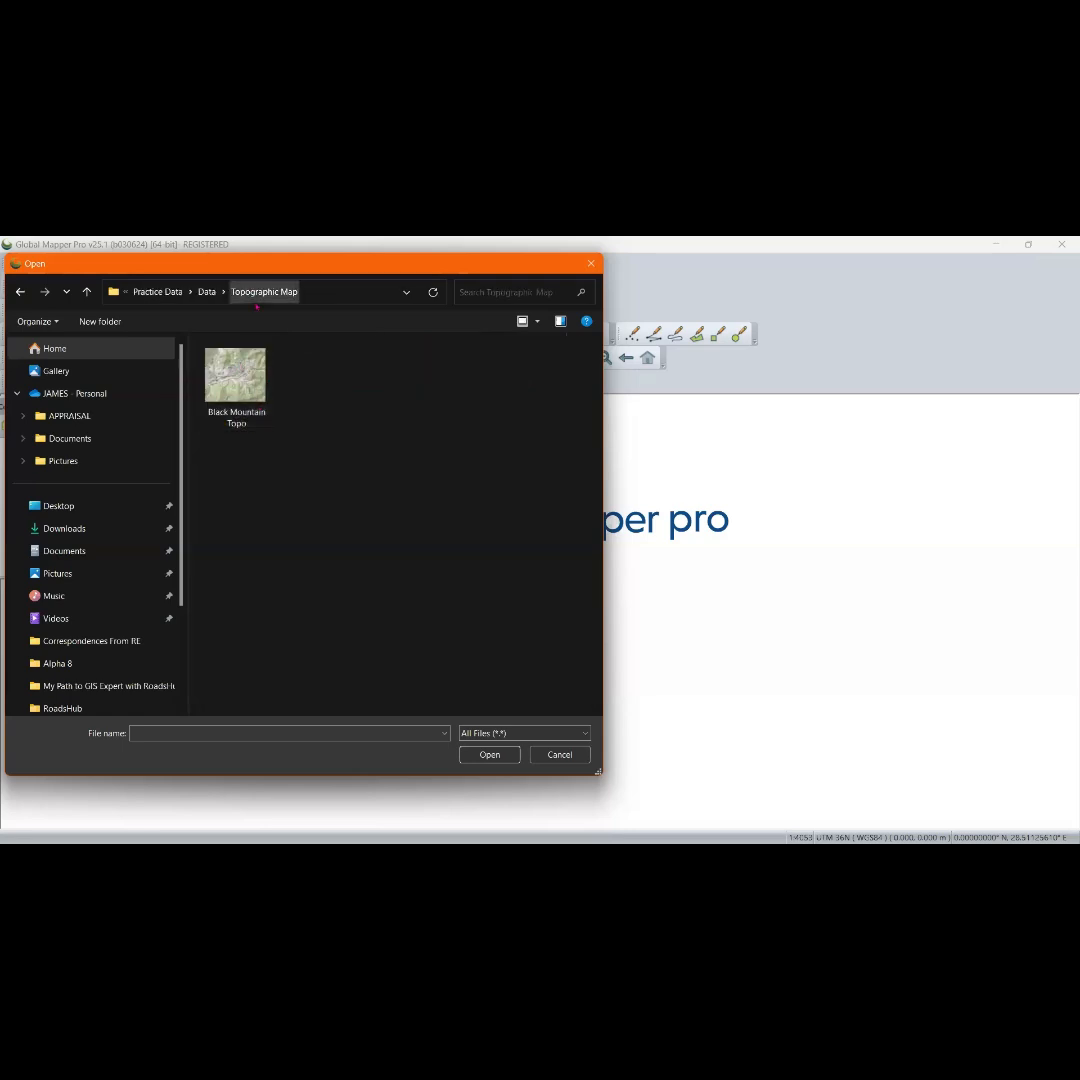
click(244, 375)
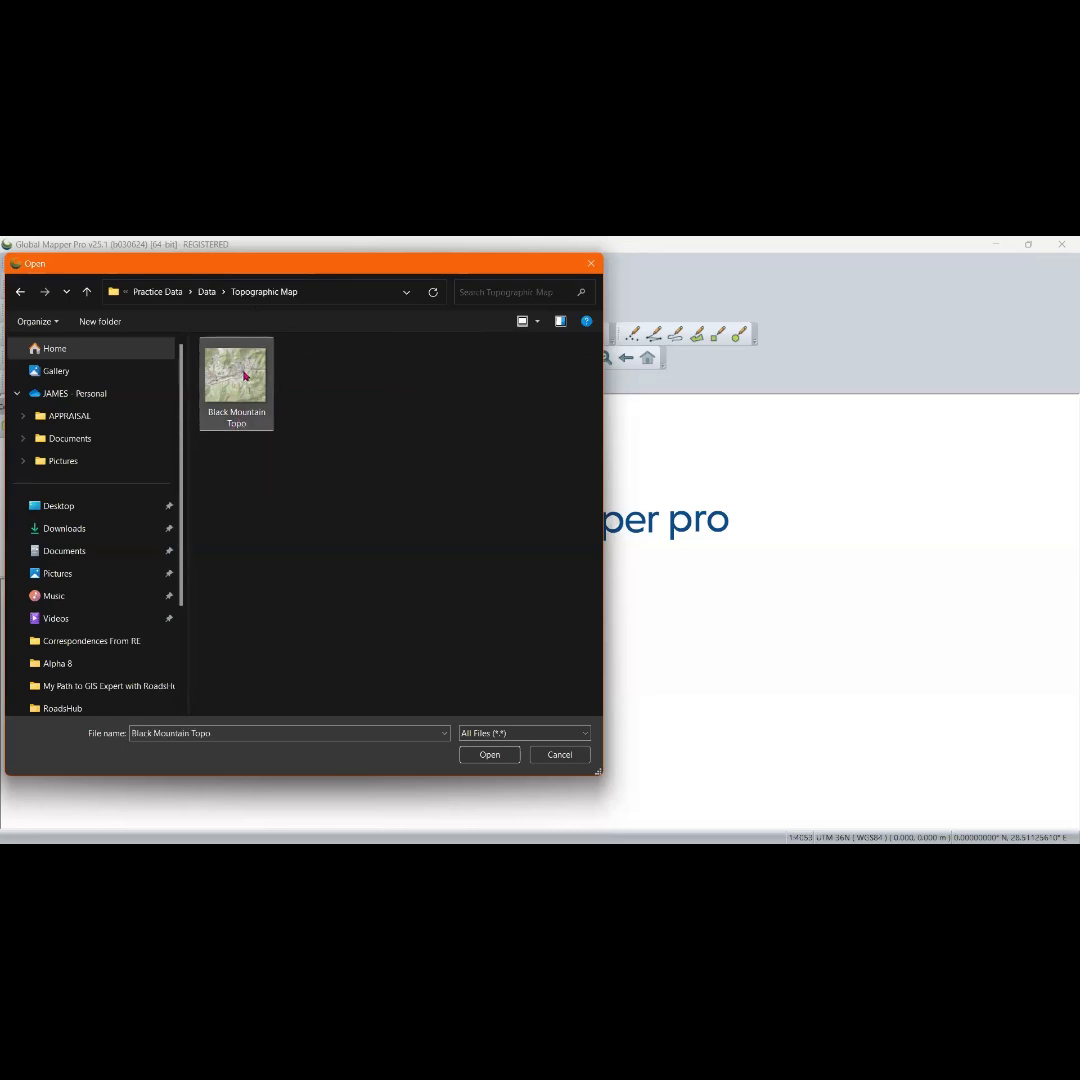
click(492, 755)
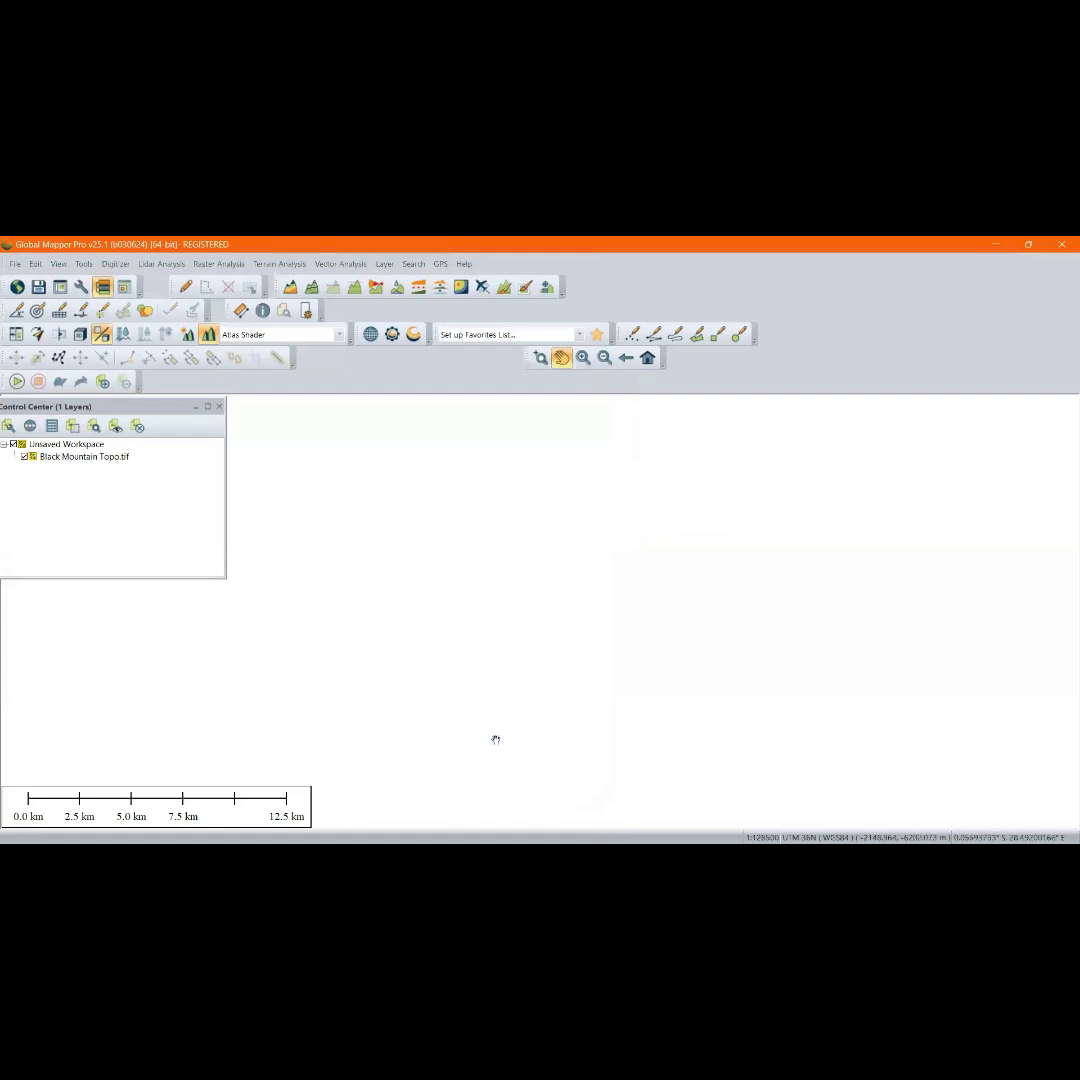
Search the map view for the loaded Black Mountain Topo layer and check the coordinate system shown for the view
scroll(548, 621, down, 2)
scroll(550, 641, down, 5)
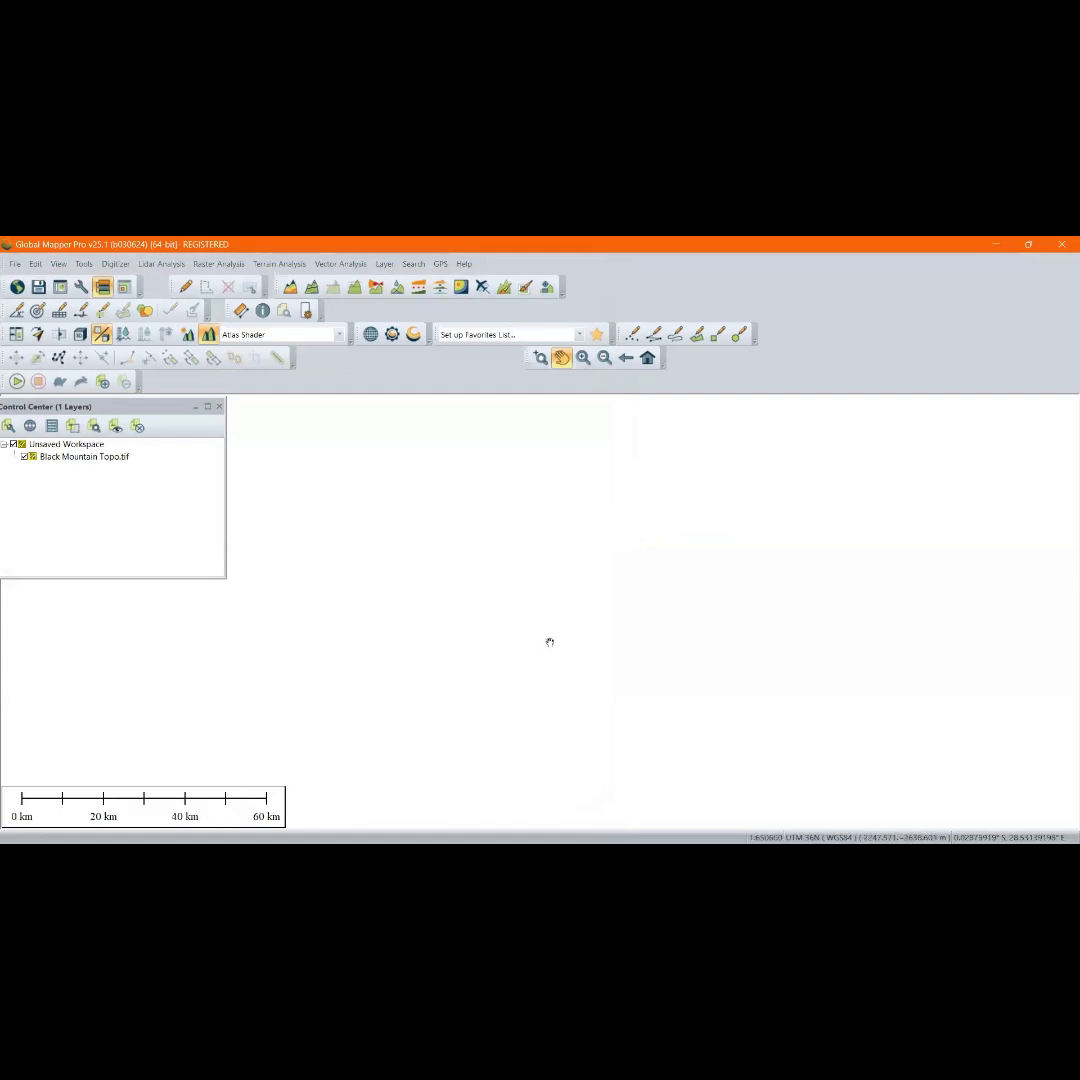
scroll(525, 650, down, 5)
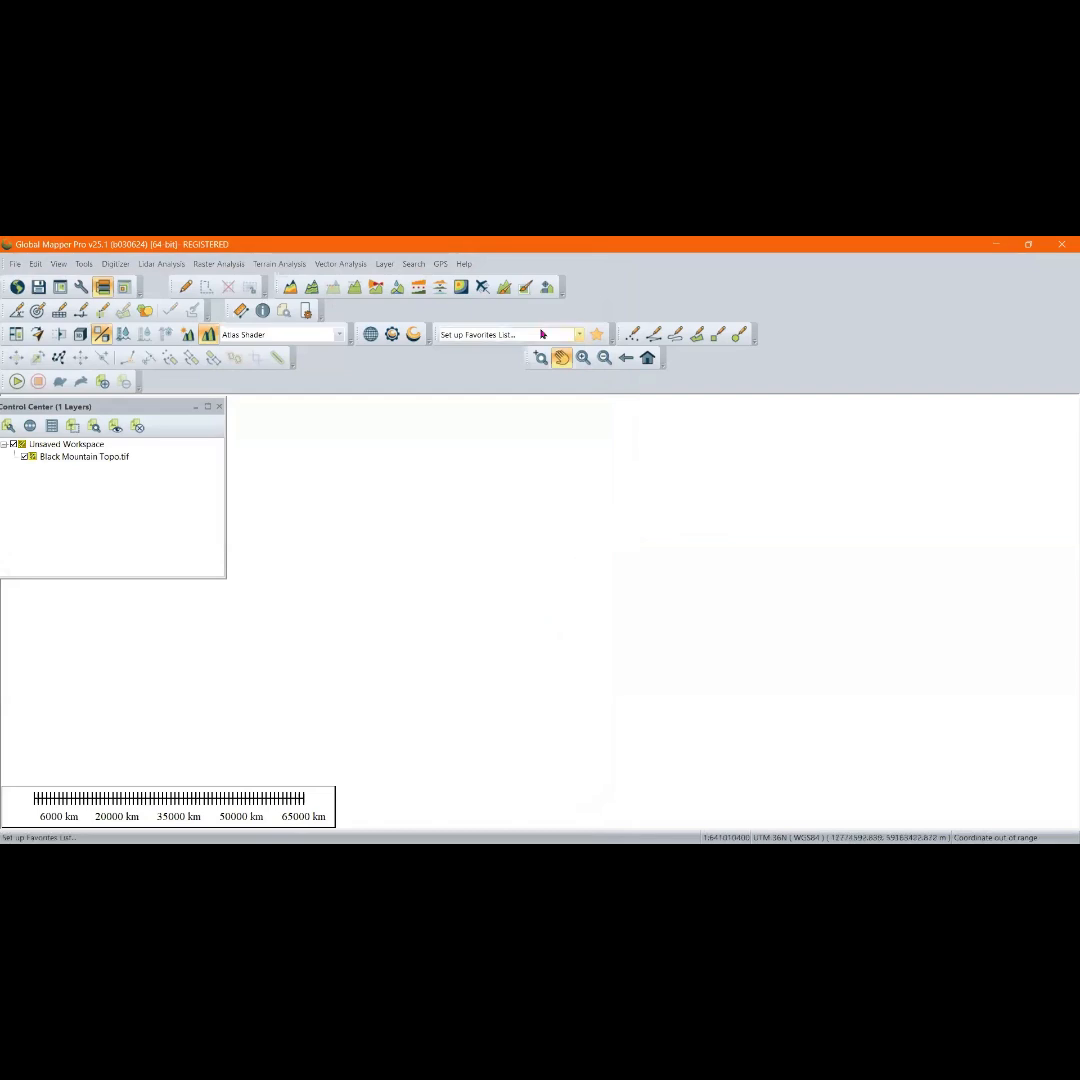
click(585, 361)
scroll(514, 600, down, 5)
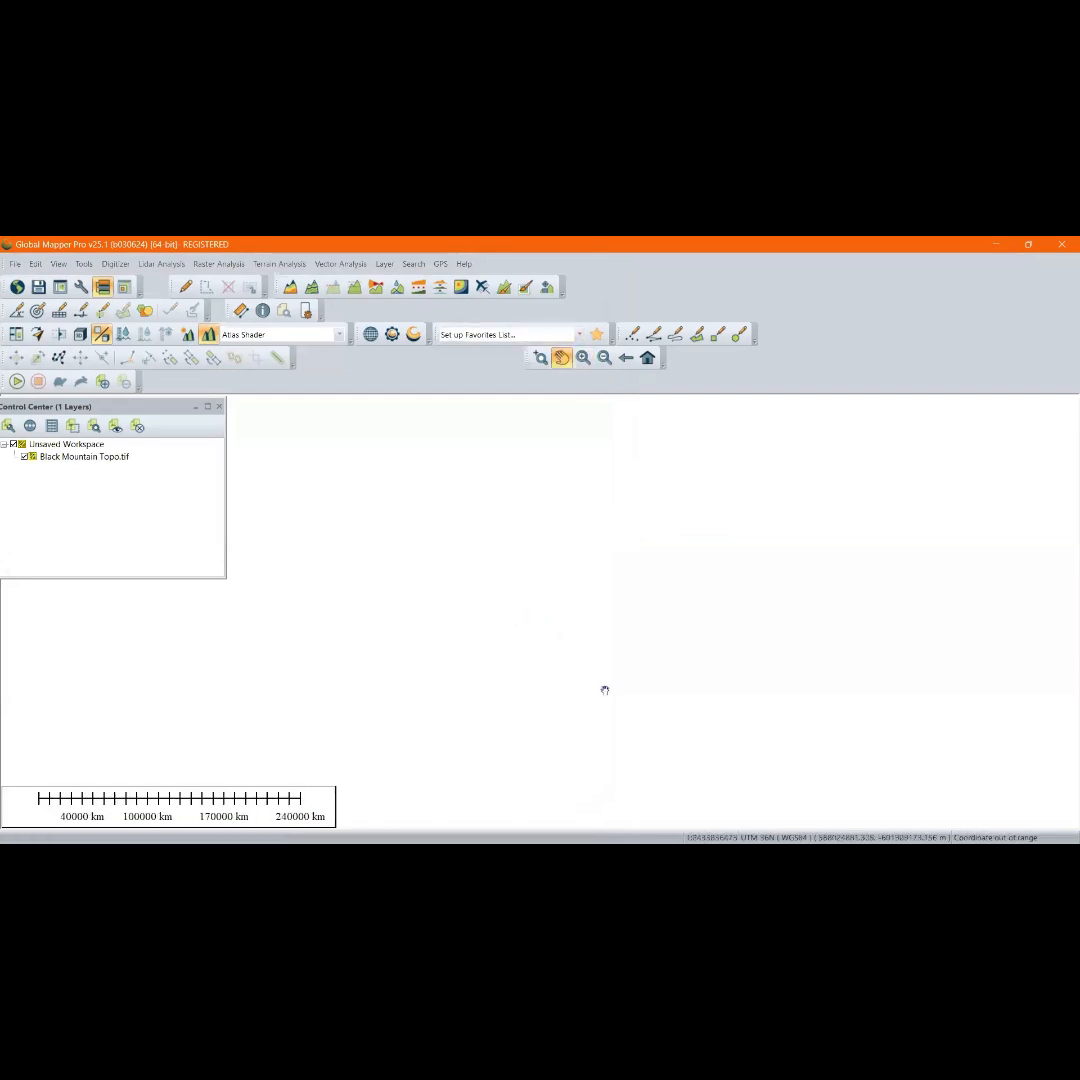
scroll(622, 652, up, 6)
scroll(623, 647, down, 3)
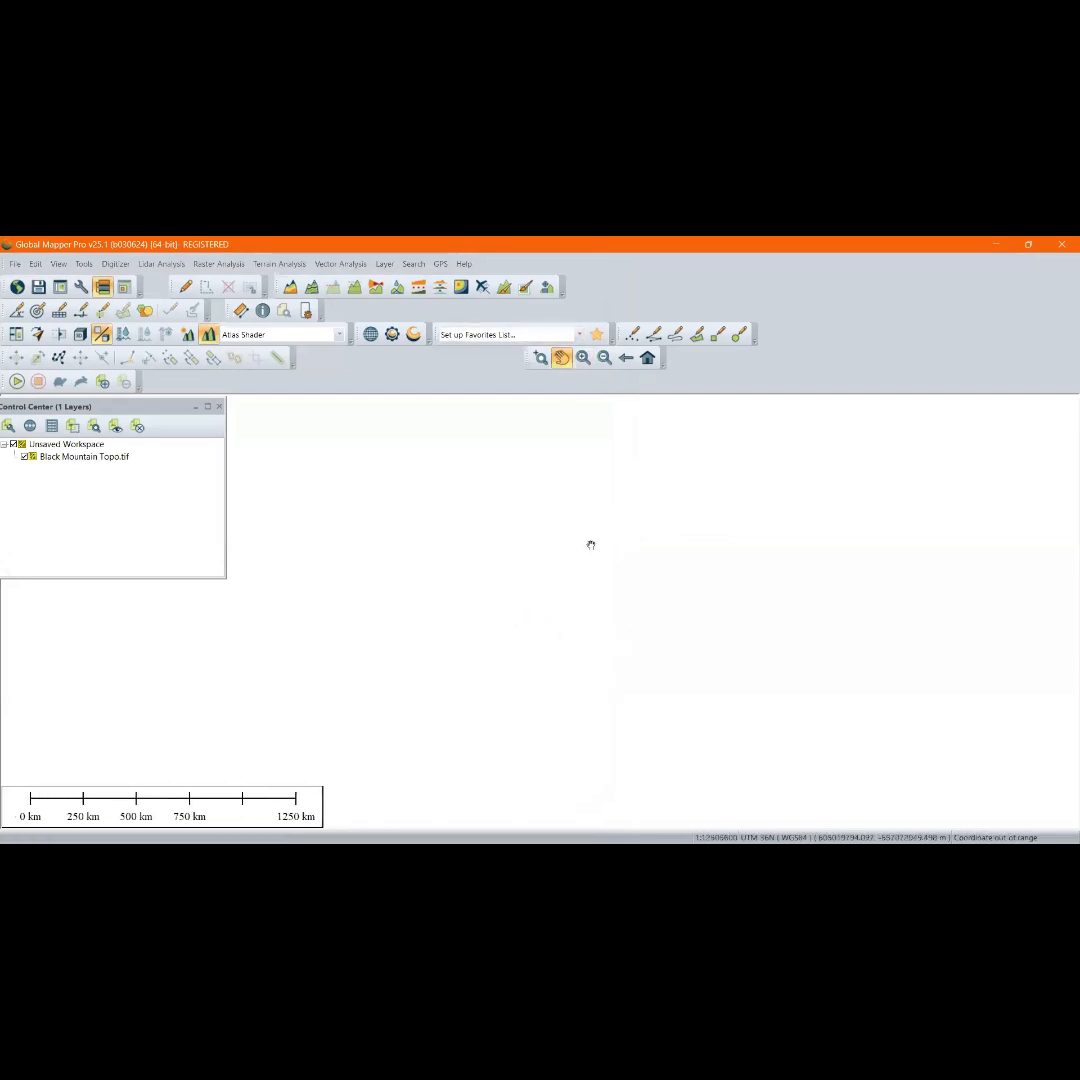
scroll(598, 604, down, 5)
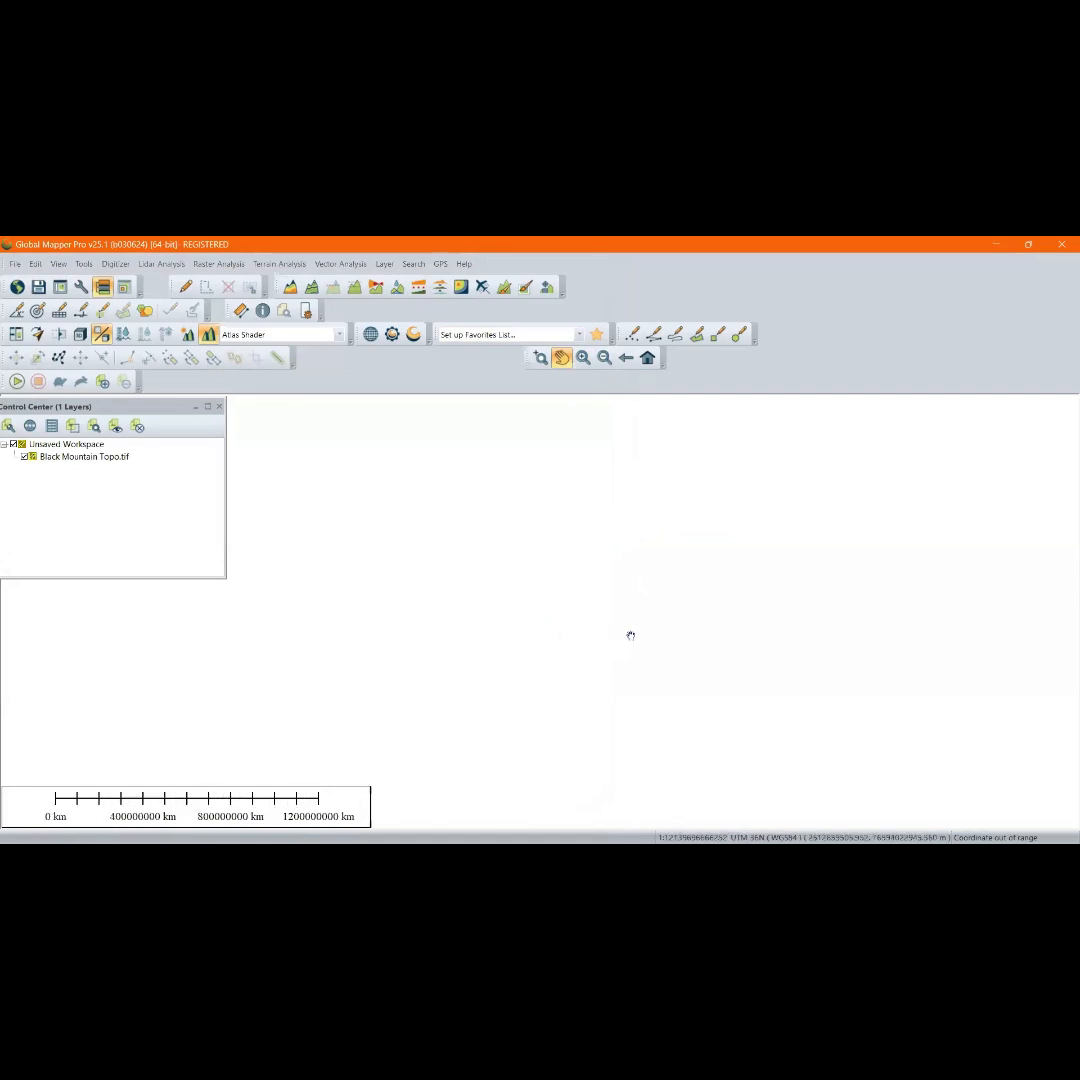
scroll(632, 604, up, 5)
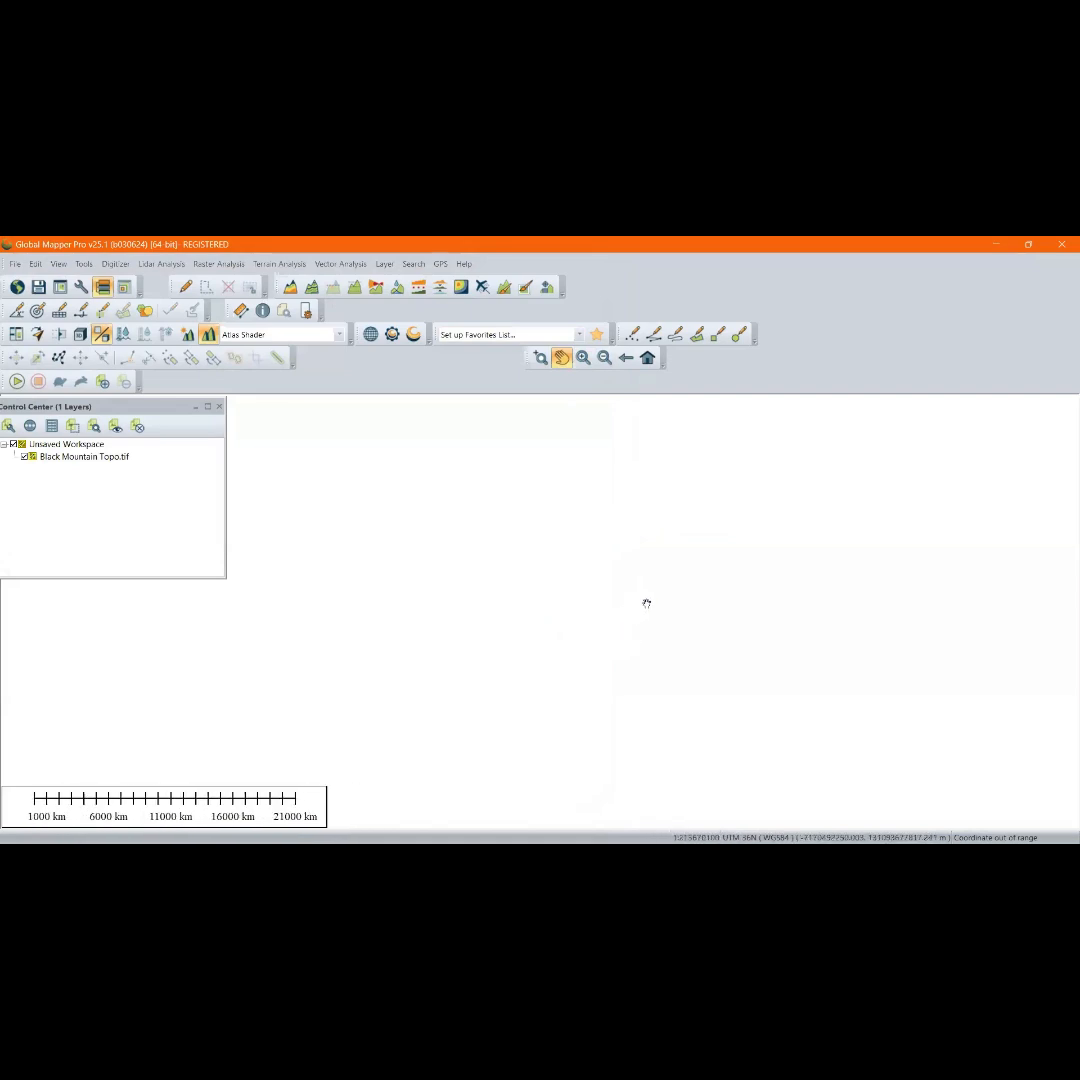
scroll(654, 606, down, 4)
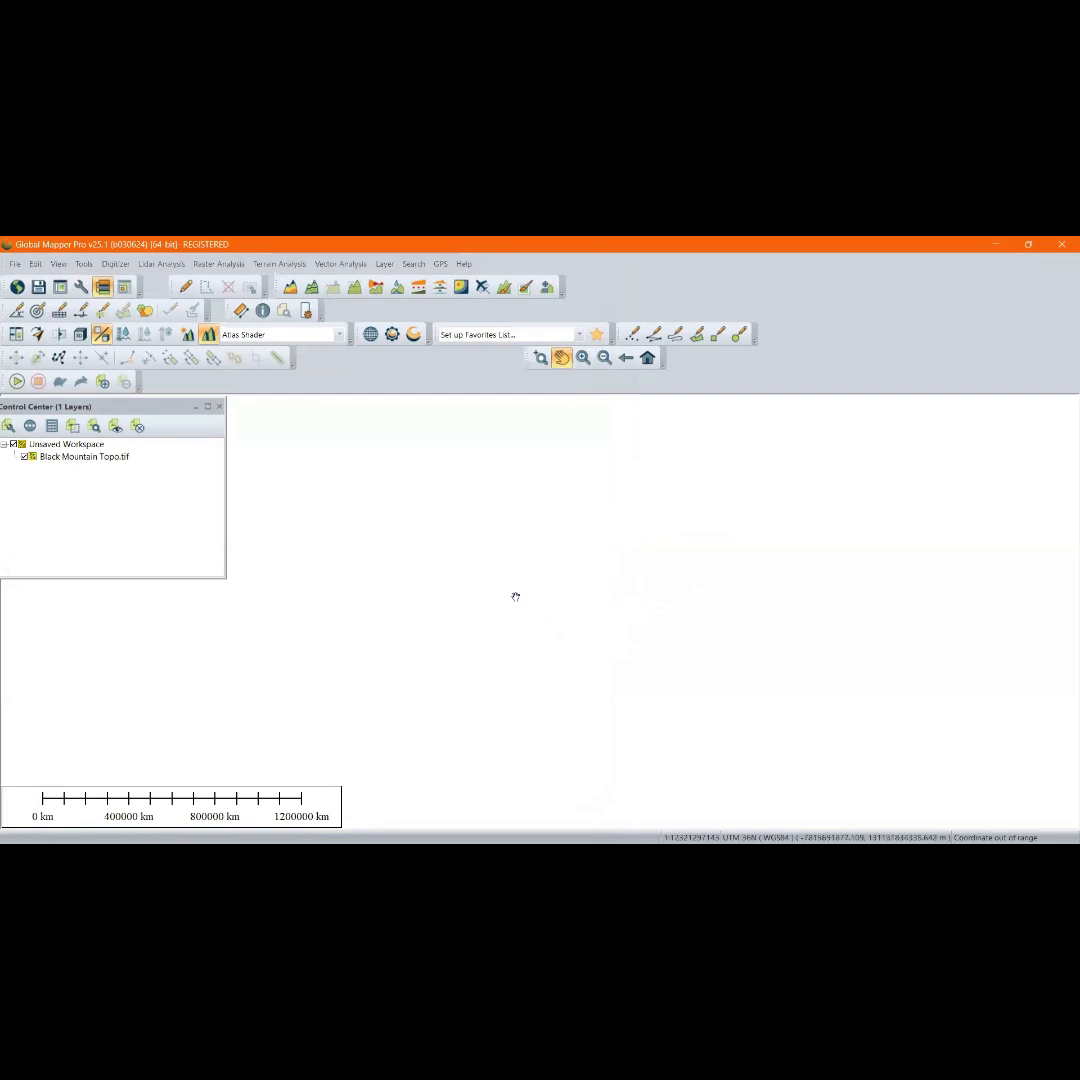
scroll(530, 637, down, 3)
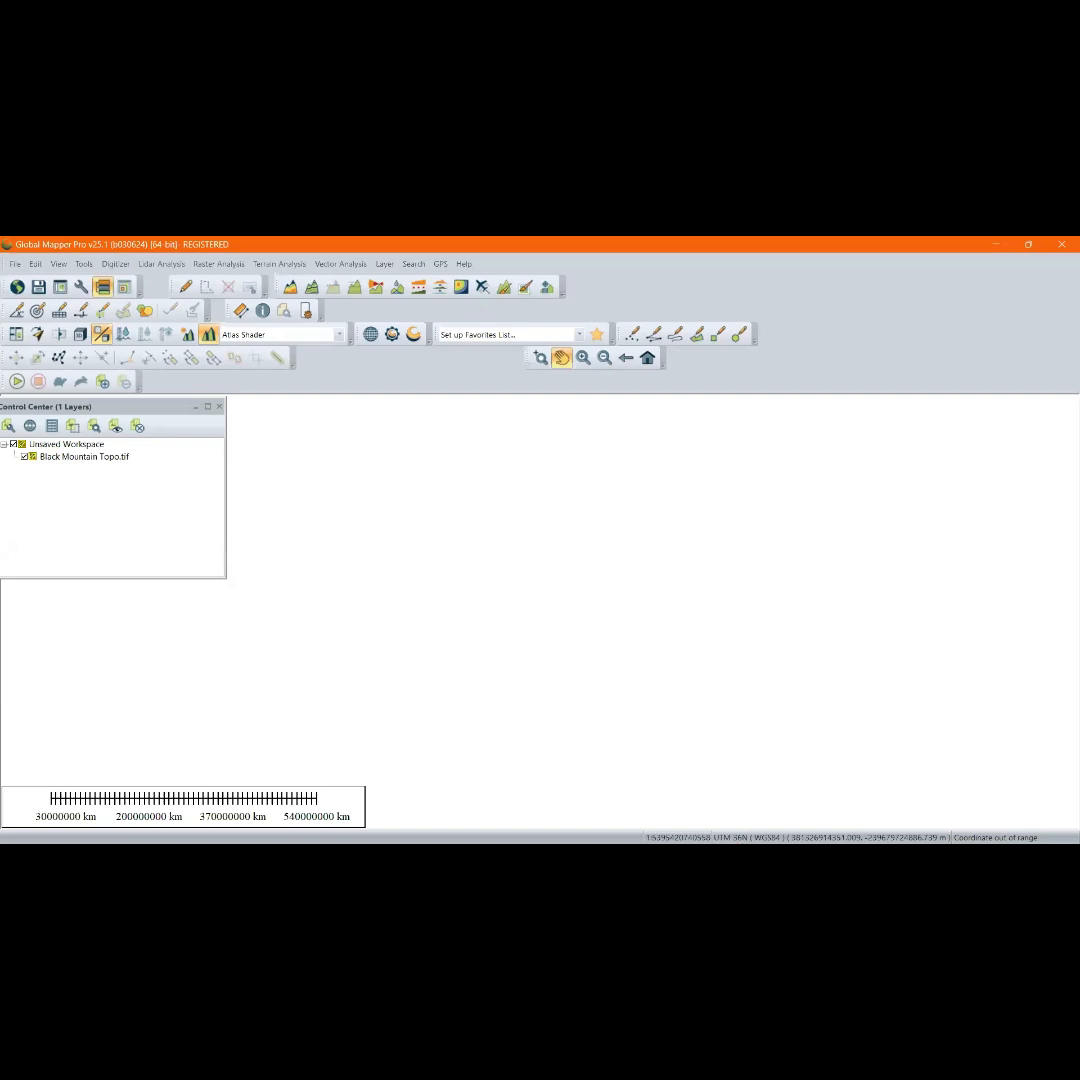
mouse_move(736, 841)
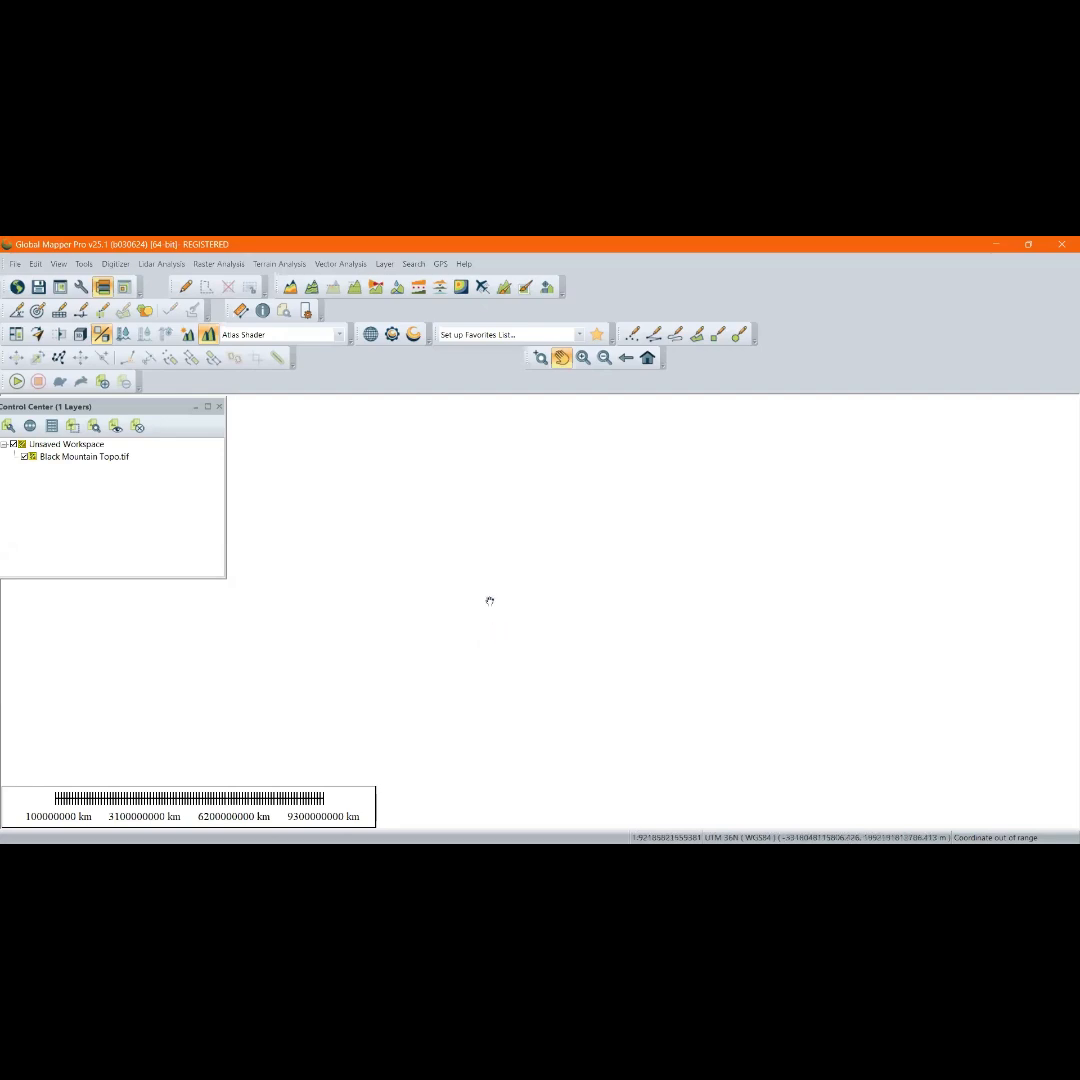
Change the display projection to Orthographic with WGS84 as datum and meters as planar units
click(80, 288)
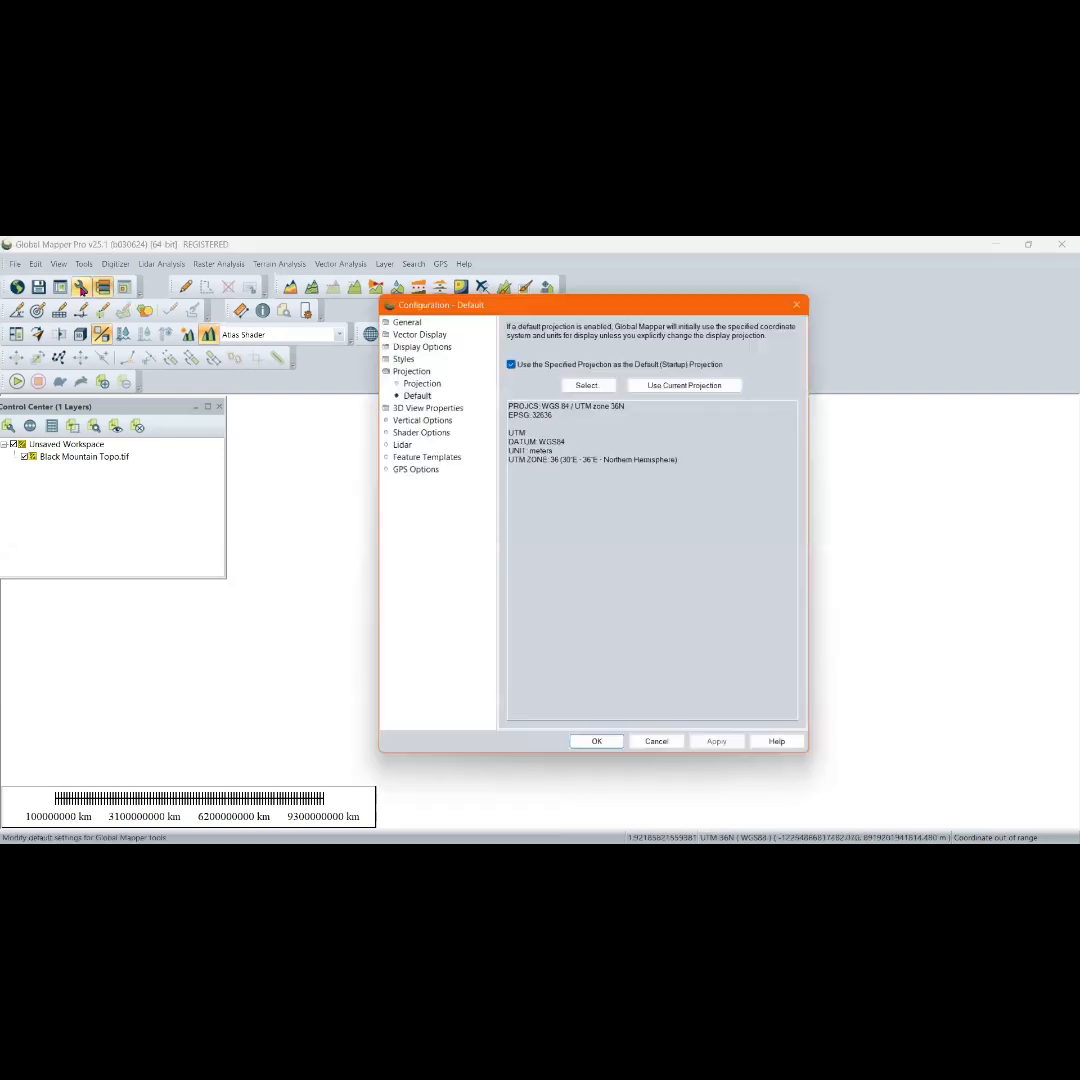
click(420, 407)
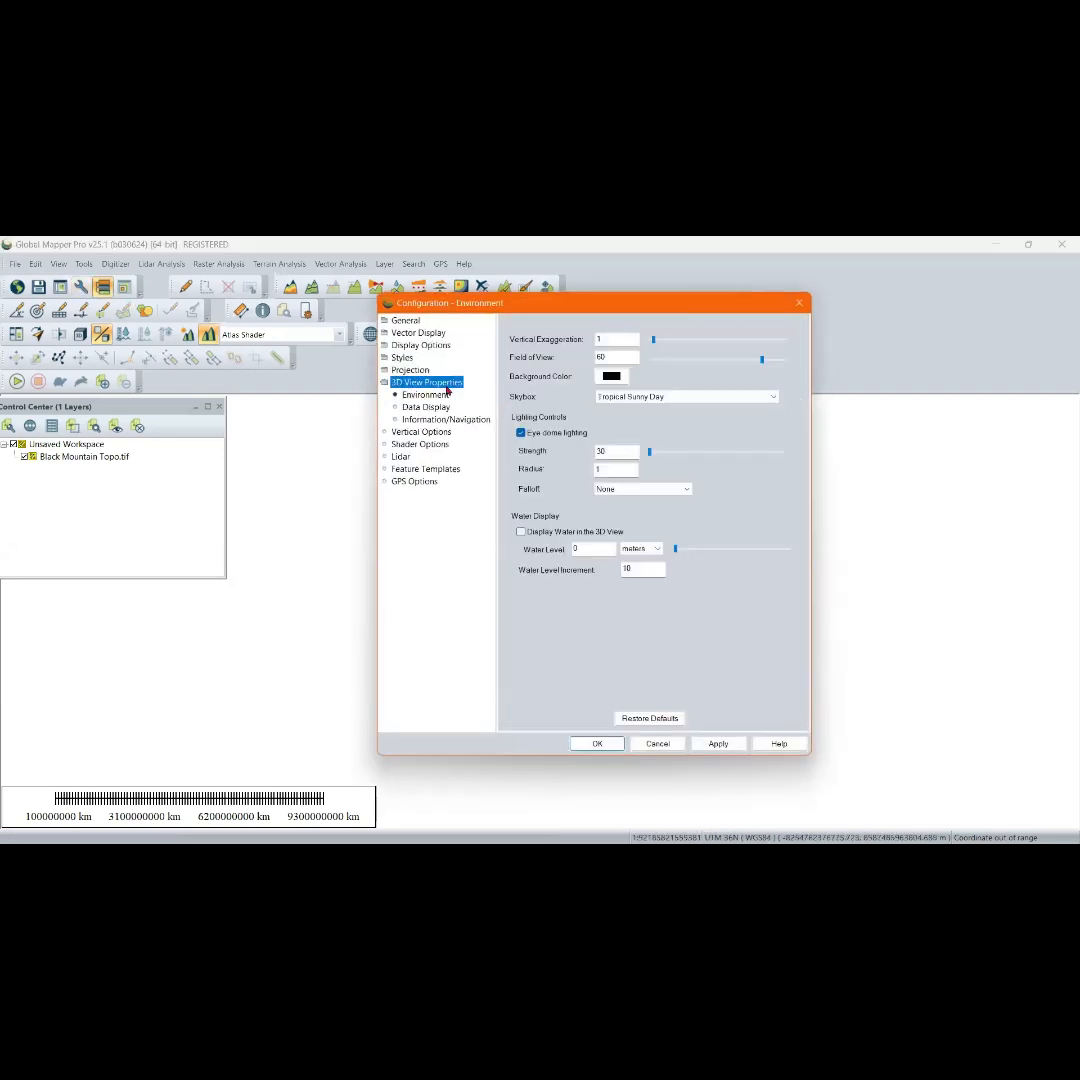
click(409, 370)
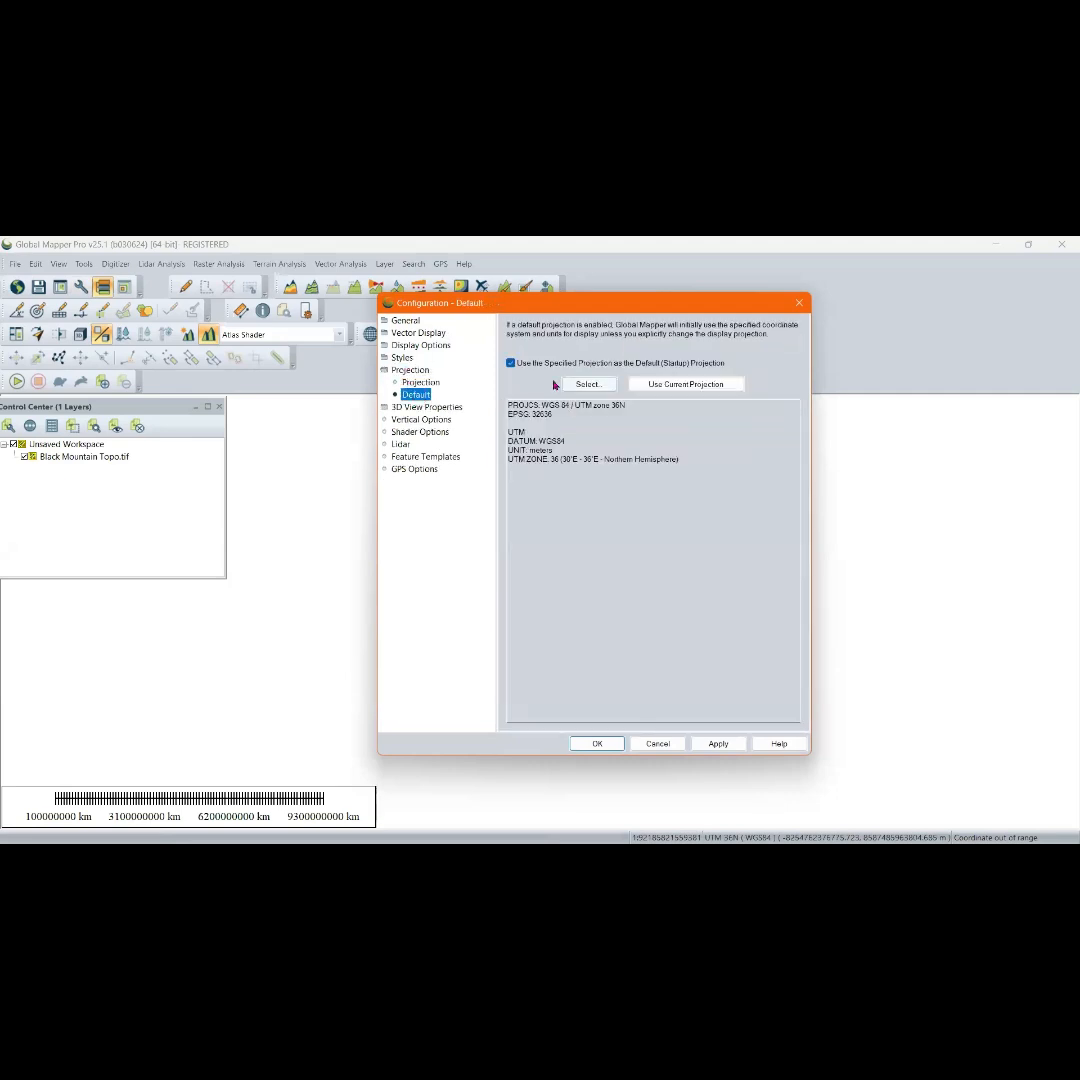
click(728, 744)
click(424, 383)
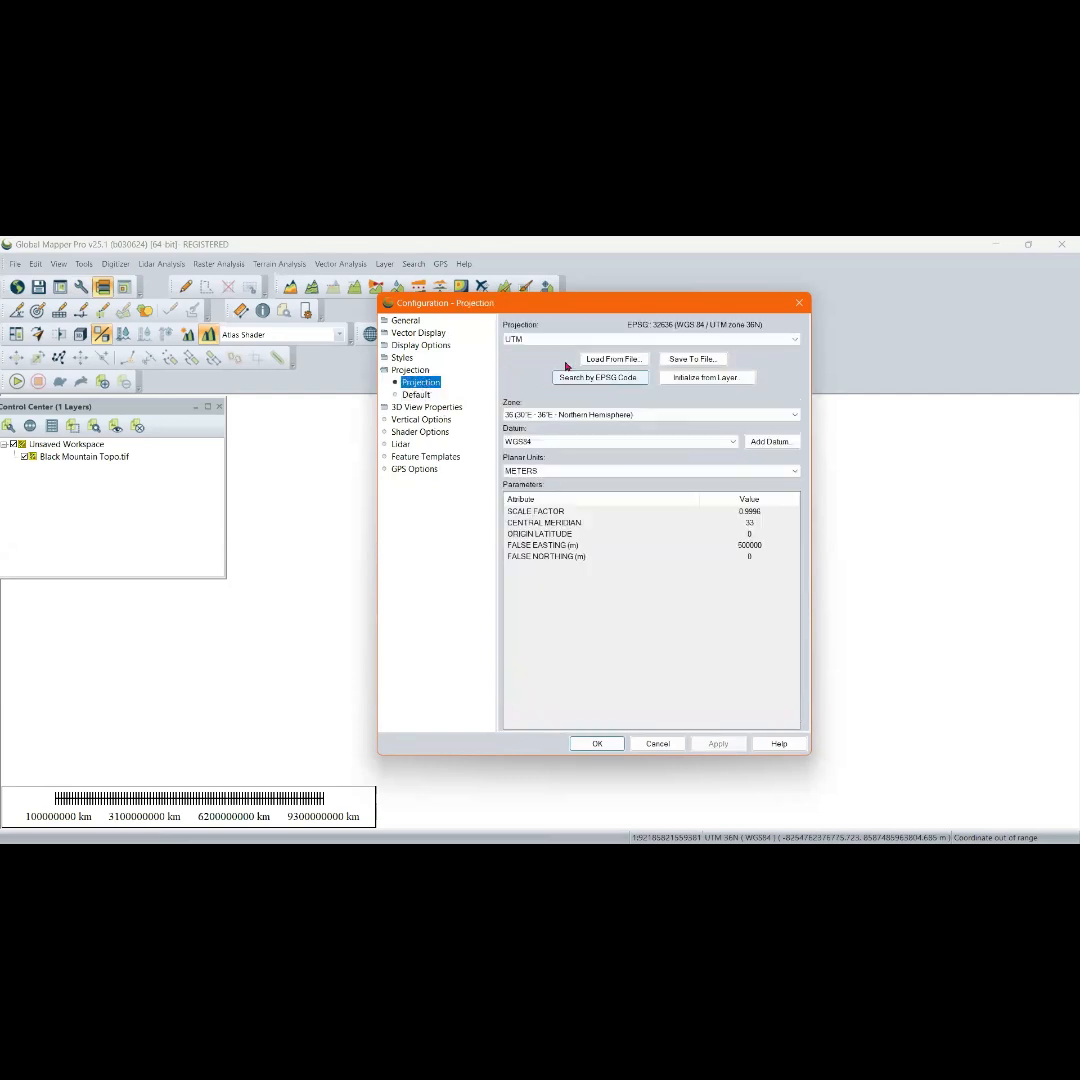
click(588, 340)
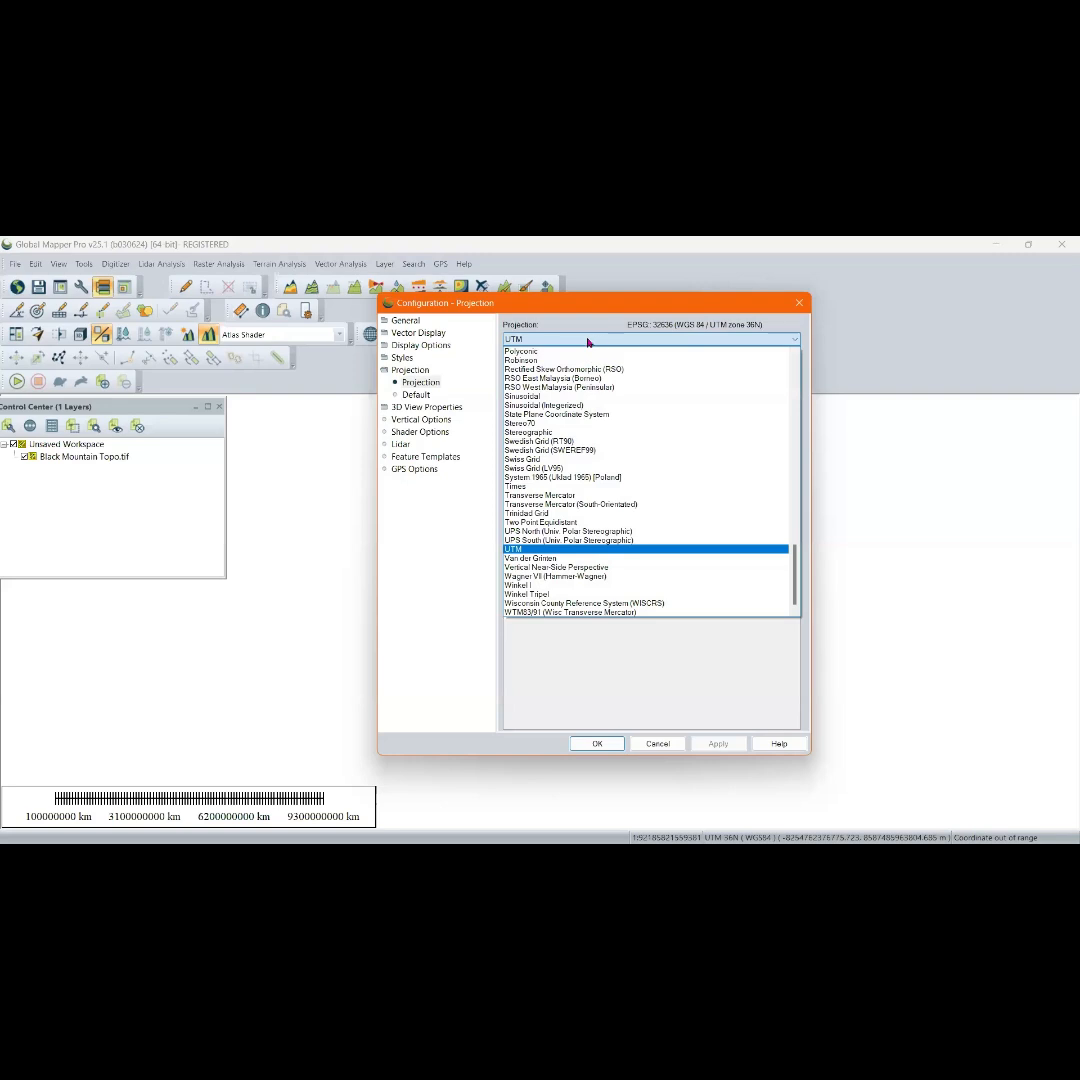
key(Page_Up)
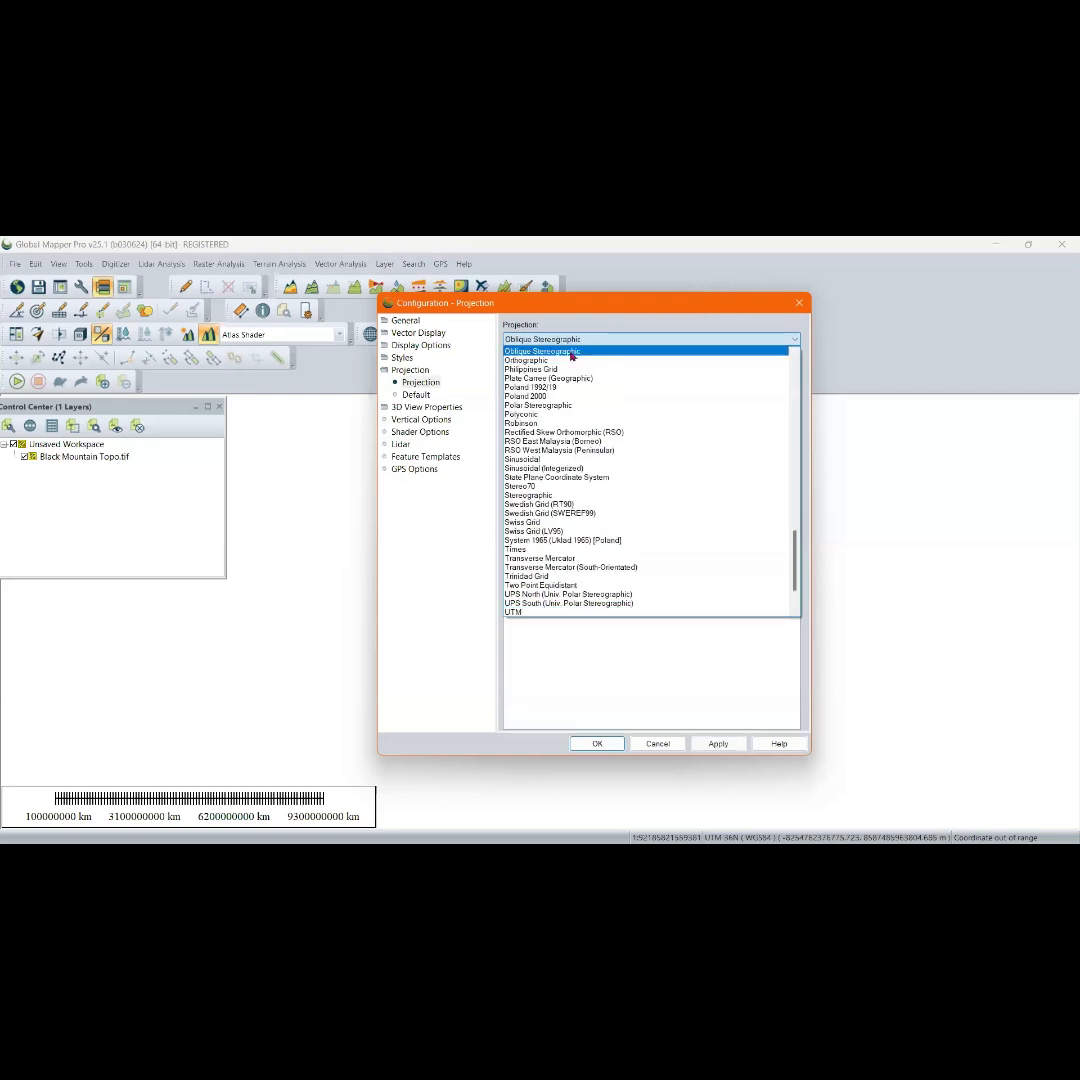
click(572, 359)
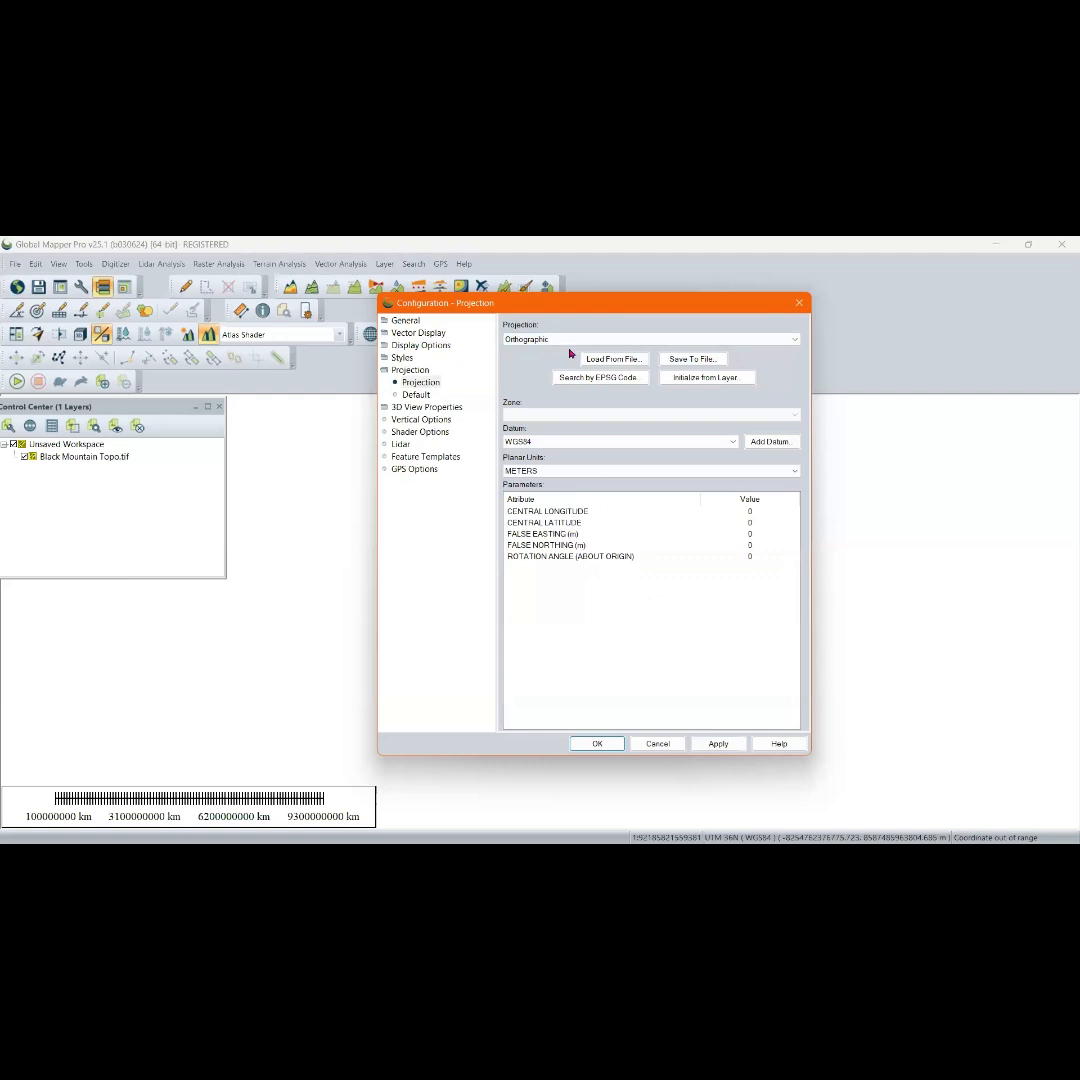
click(718, 745)
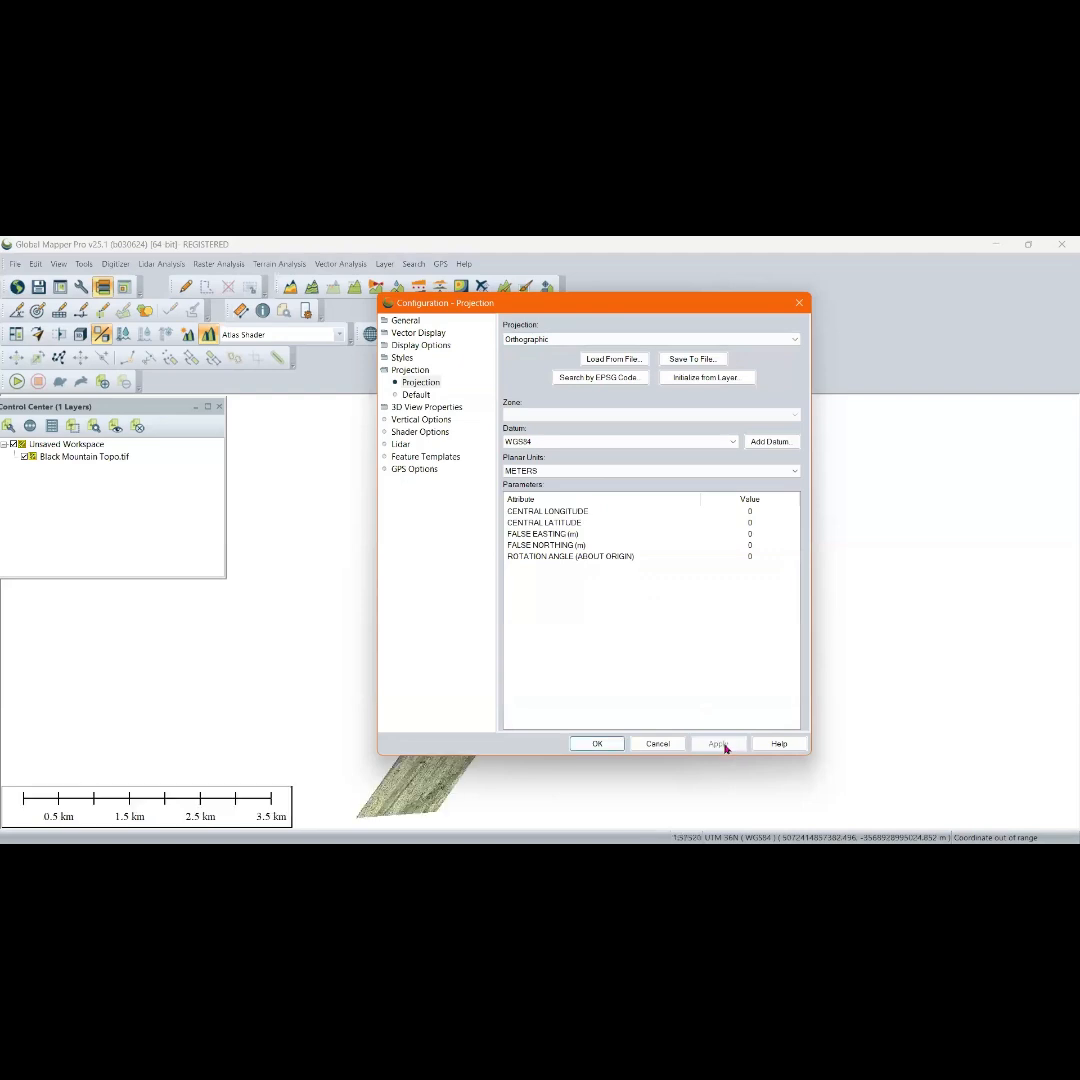
click(590, 746)
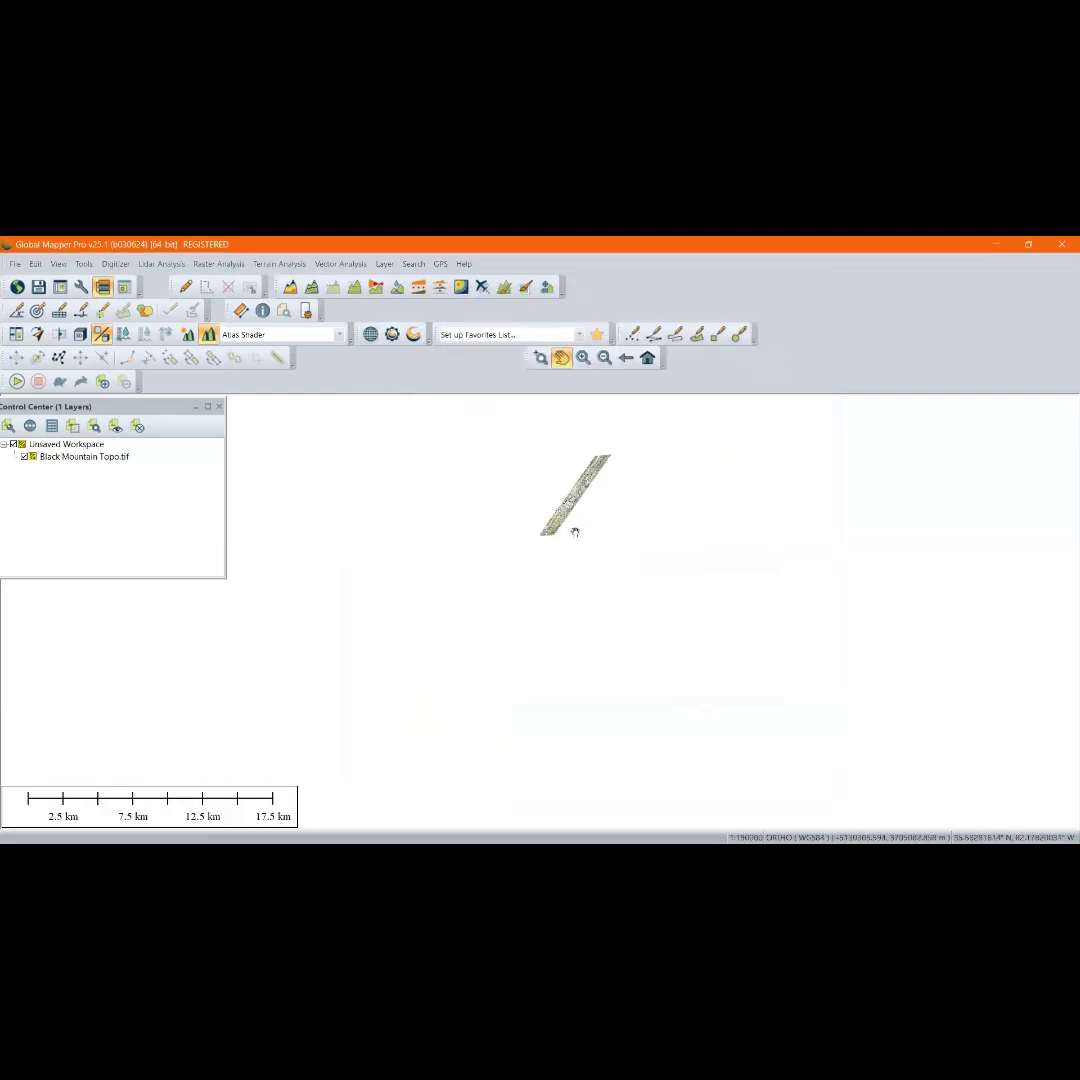
Examine the roads, contours and overall shape of the Black Mountain Topo map in the Orthographic projection
scroll(560, 505, up, 8)
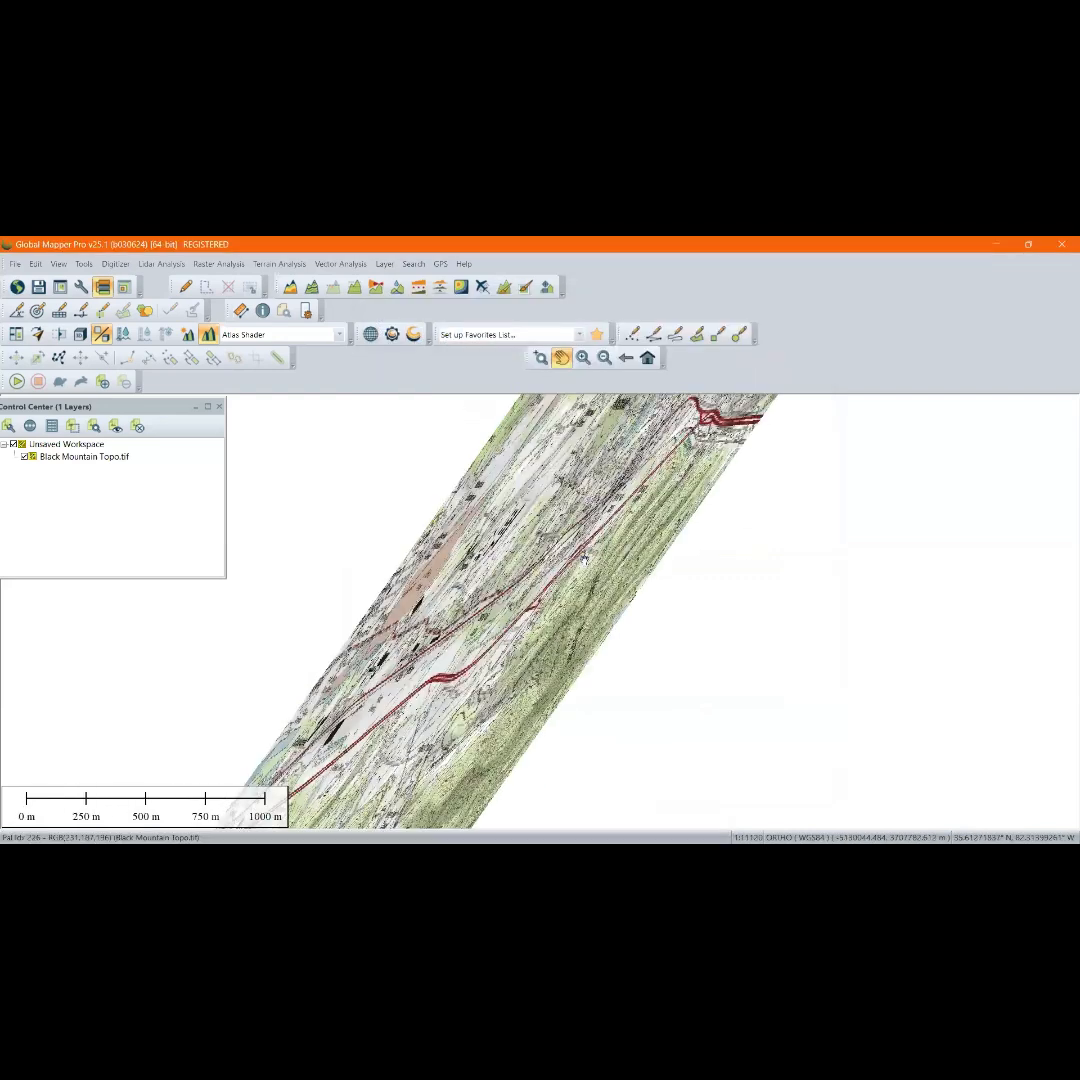
scroll(578, 546, down, 3)
scroll(521, 624, up, 5)
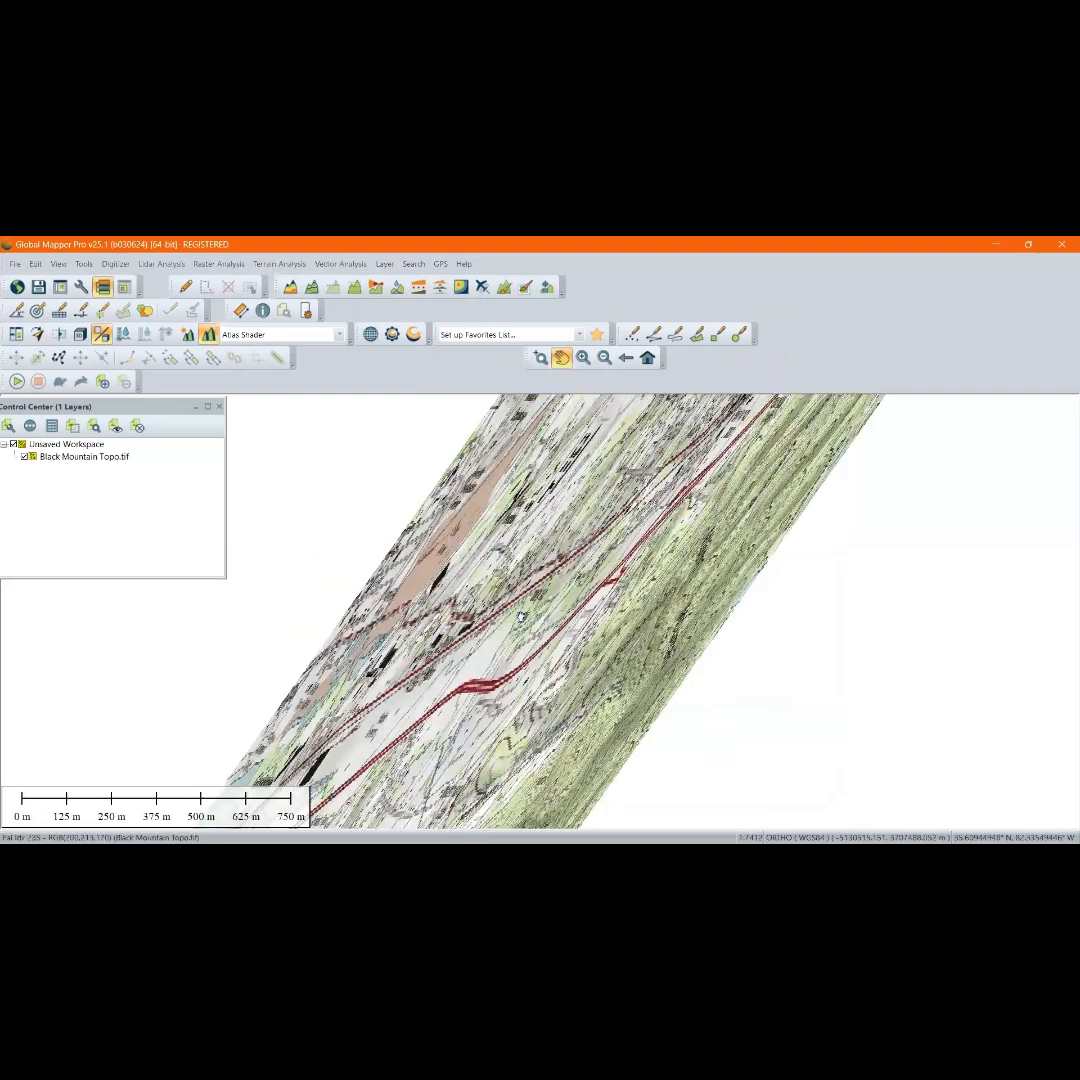
drag(519, 625, 649, 511)
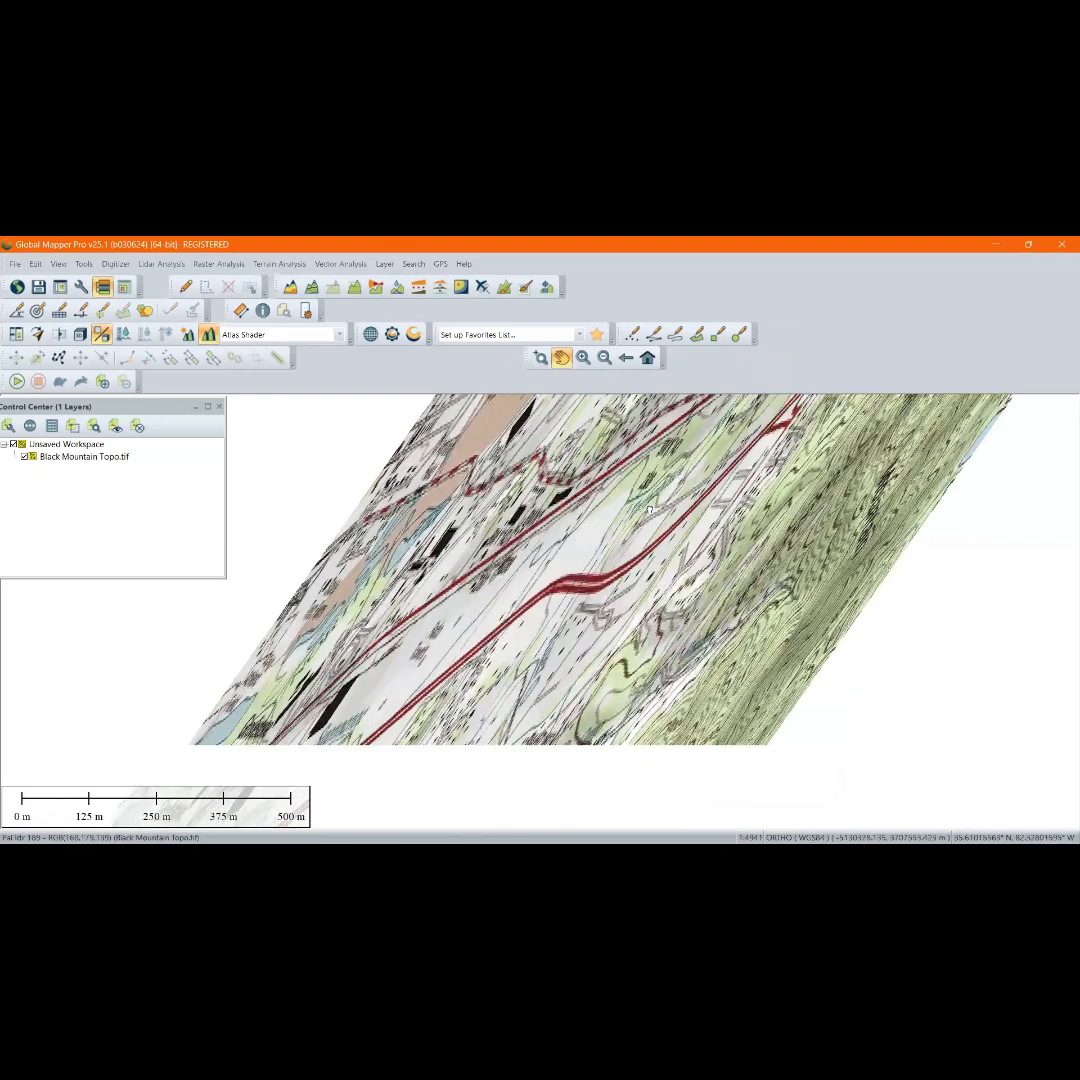
scroll(649, 511, down, 3)
scroll(534, 626, up, 3)
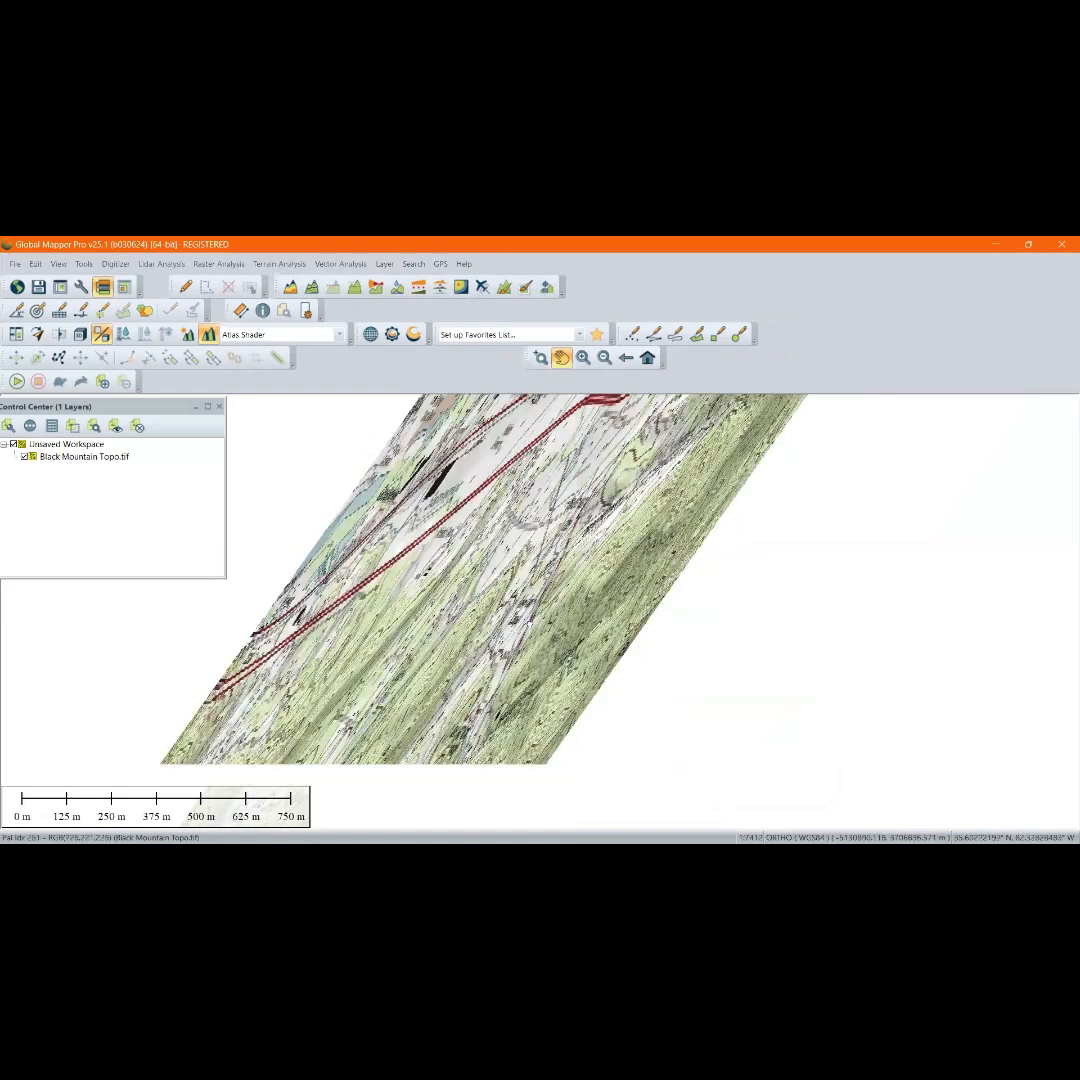
scroll(534, 626, down, 4)
scroll(575, 608, up, 3)
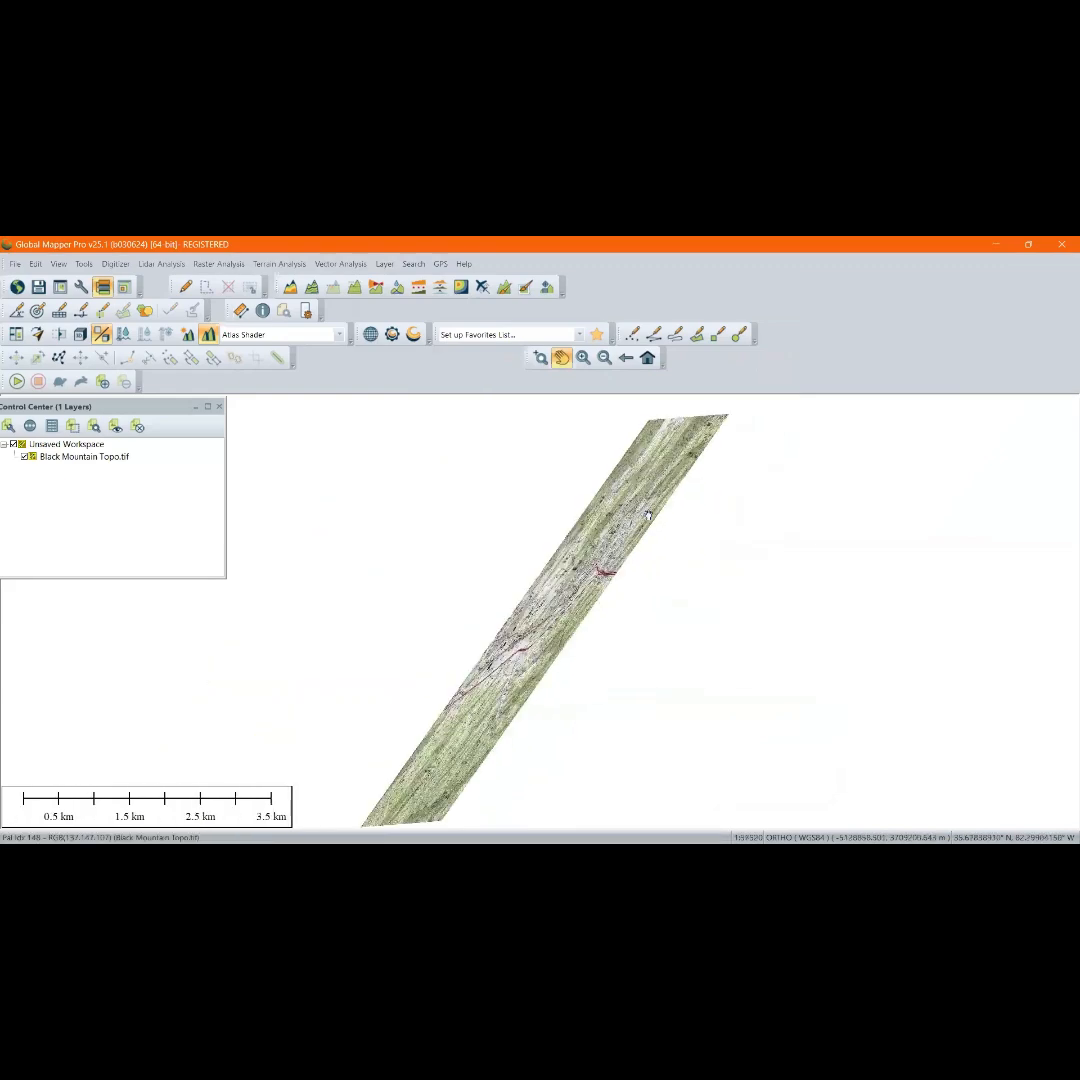
scroll(572, 607, up, 1)
scroll(554, 618, up, 3)
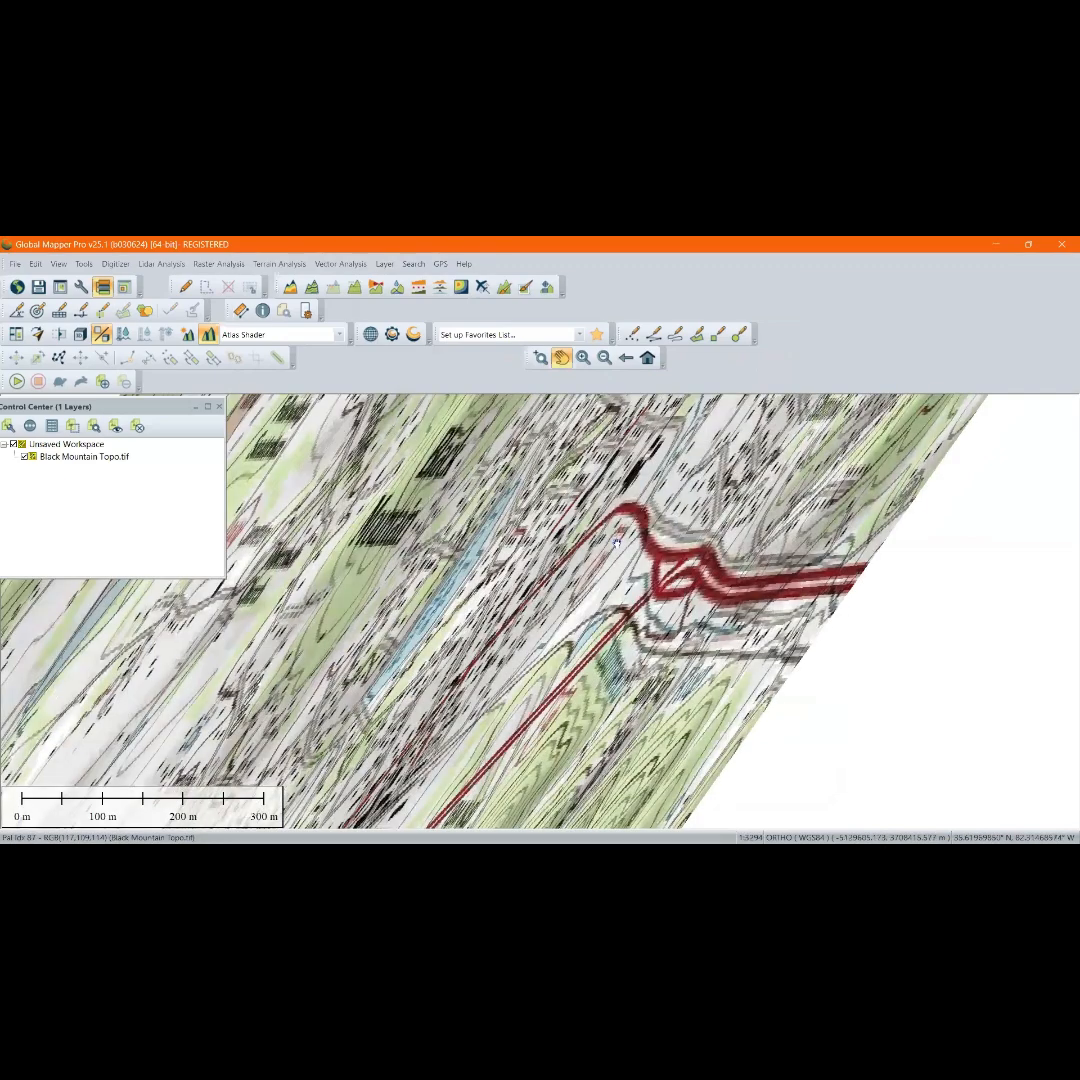
drag(654, 524, 494, 576)
scroll(495, 590, down, 8)
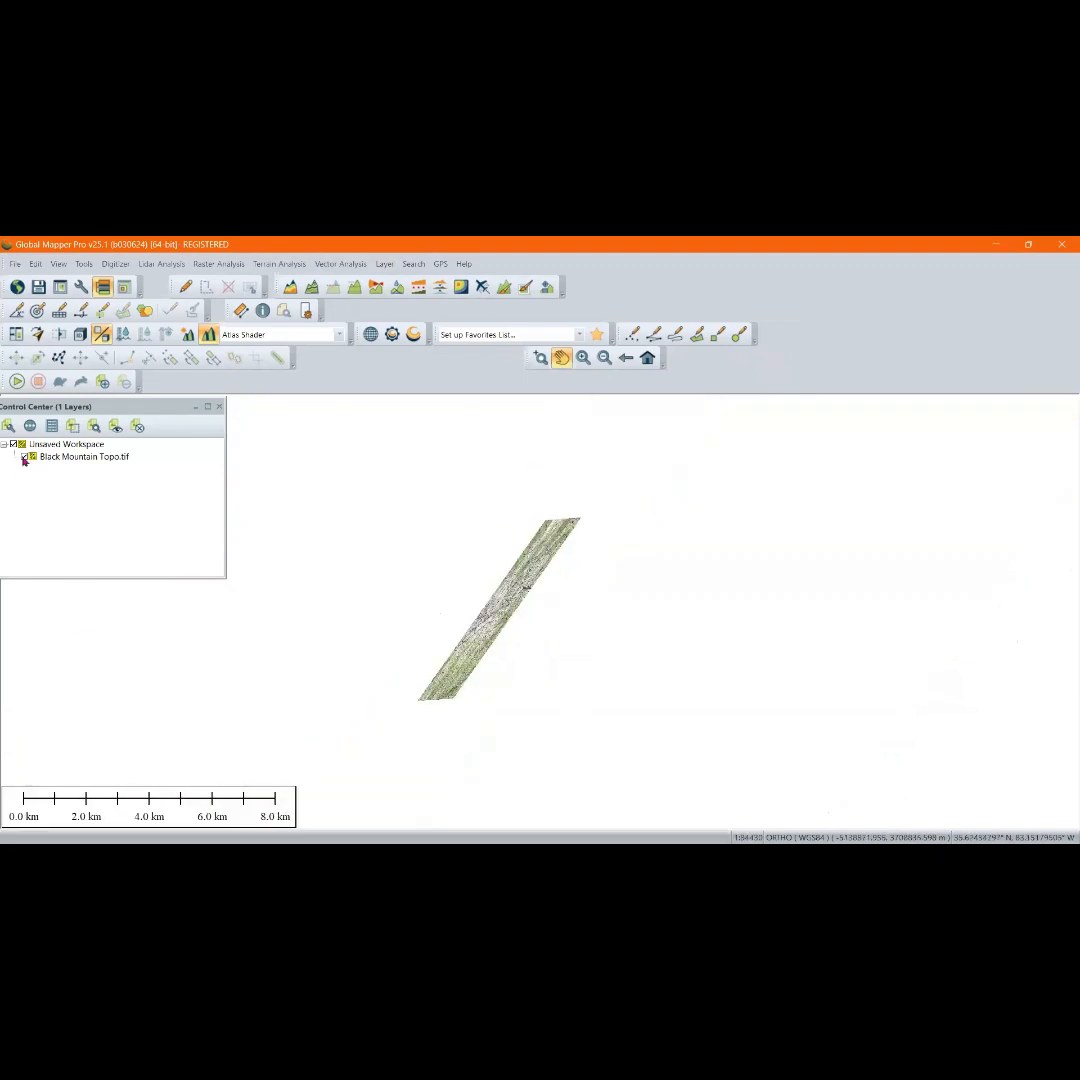
Hide the Black Mountain Topo layer and load Black Mountain Terrain from the Terrain folder in Practice Data, Data
click(24, 458)
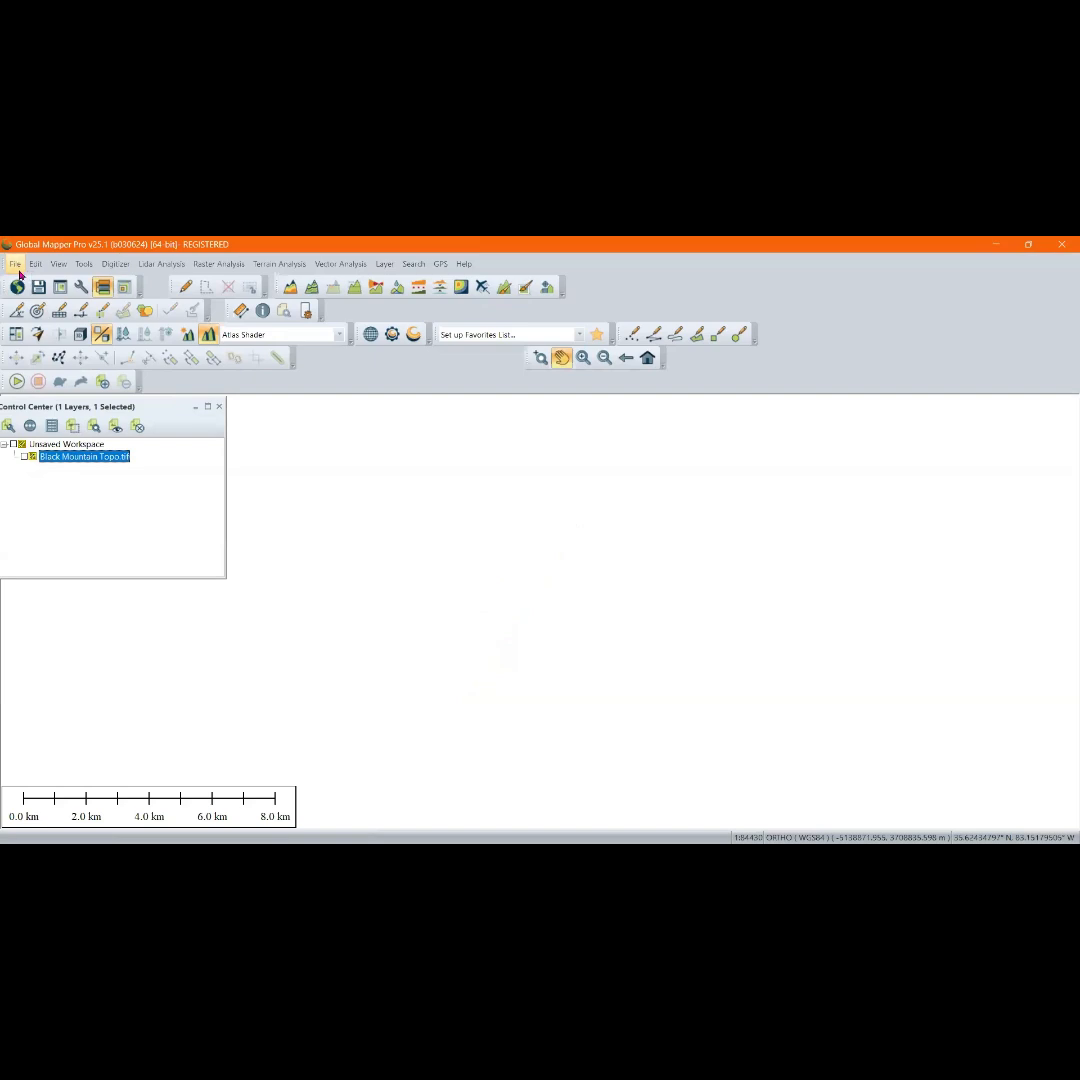
click(16, 268)
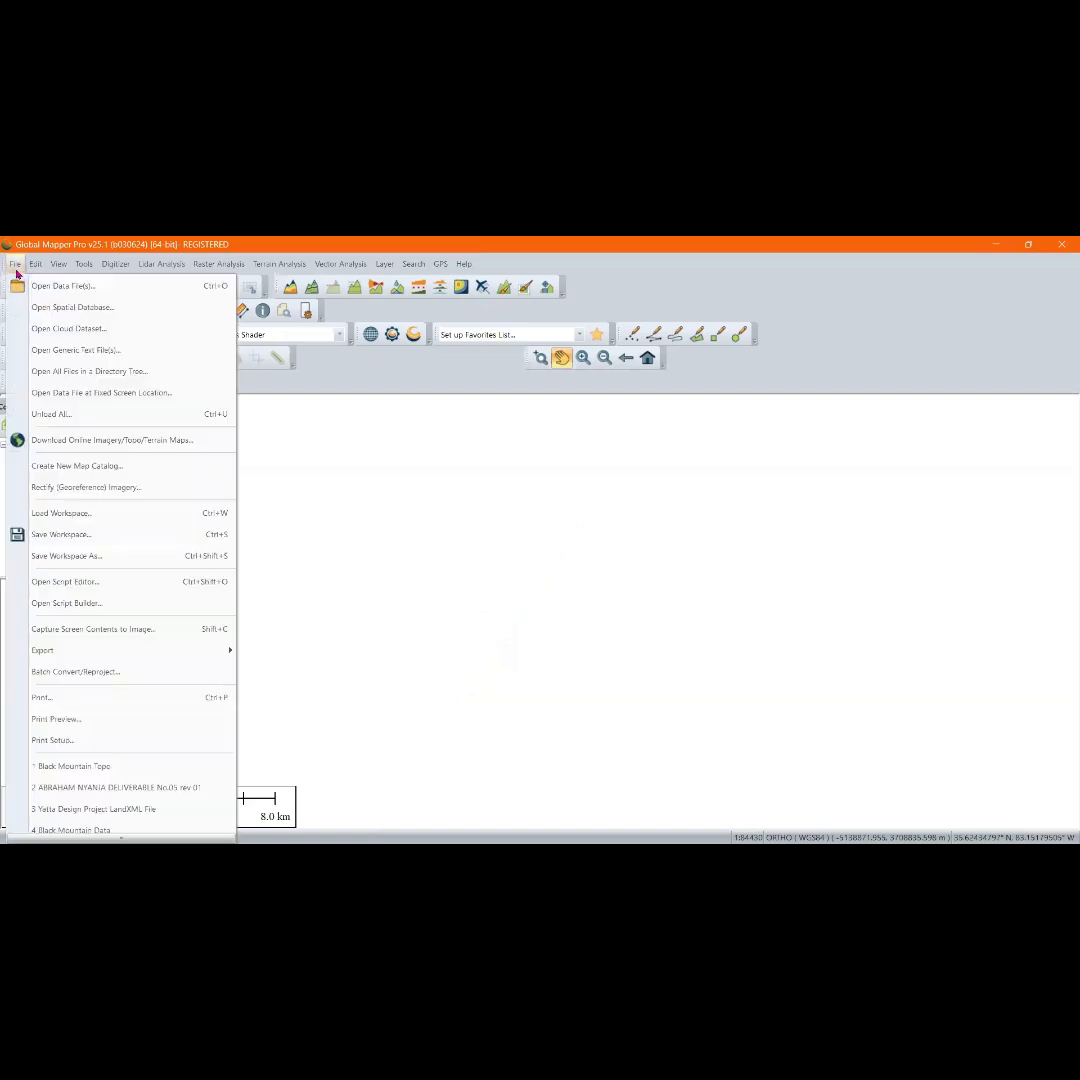
click(60, 289)
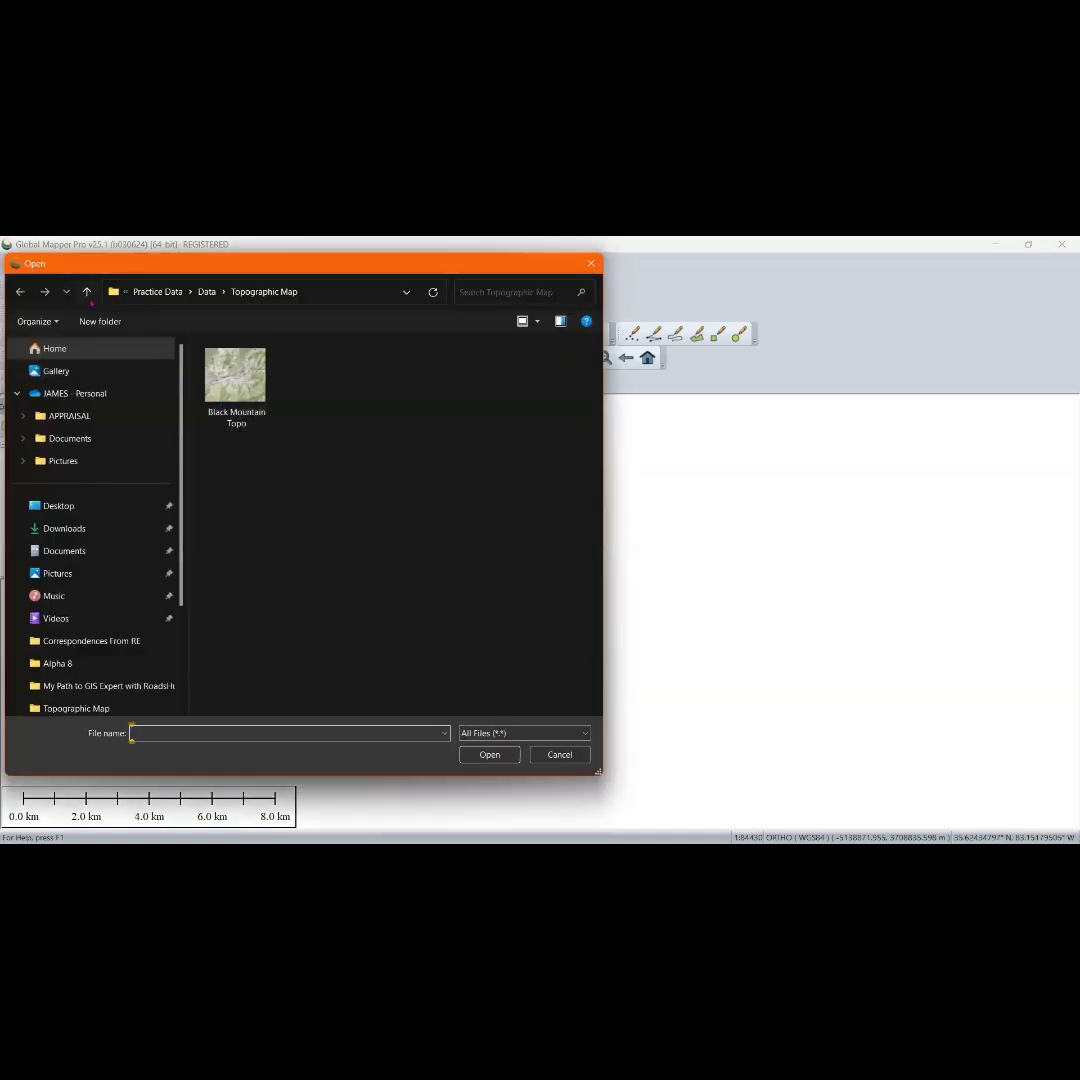
click(87, 293)
double_click(232, 410)
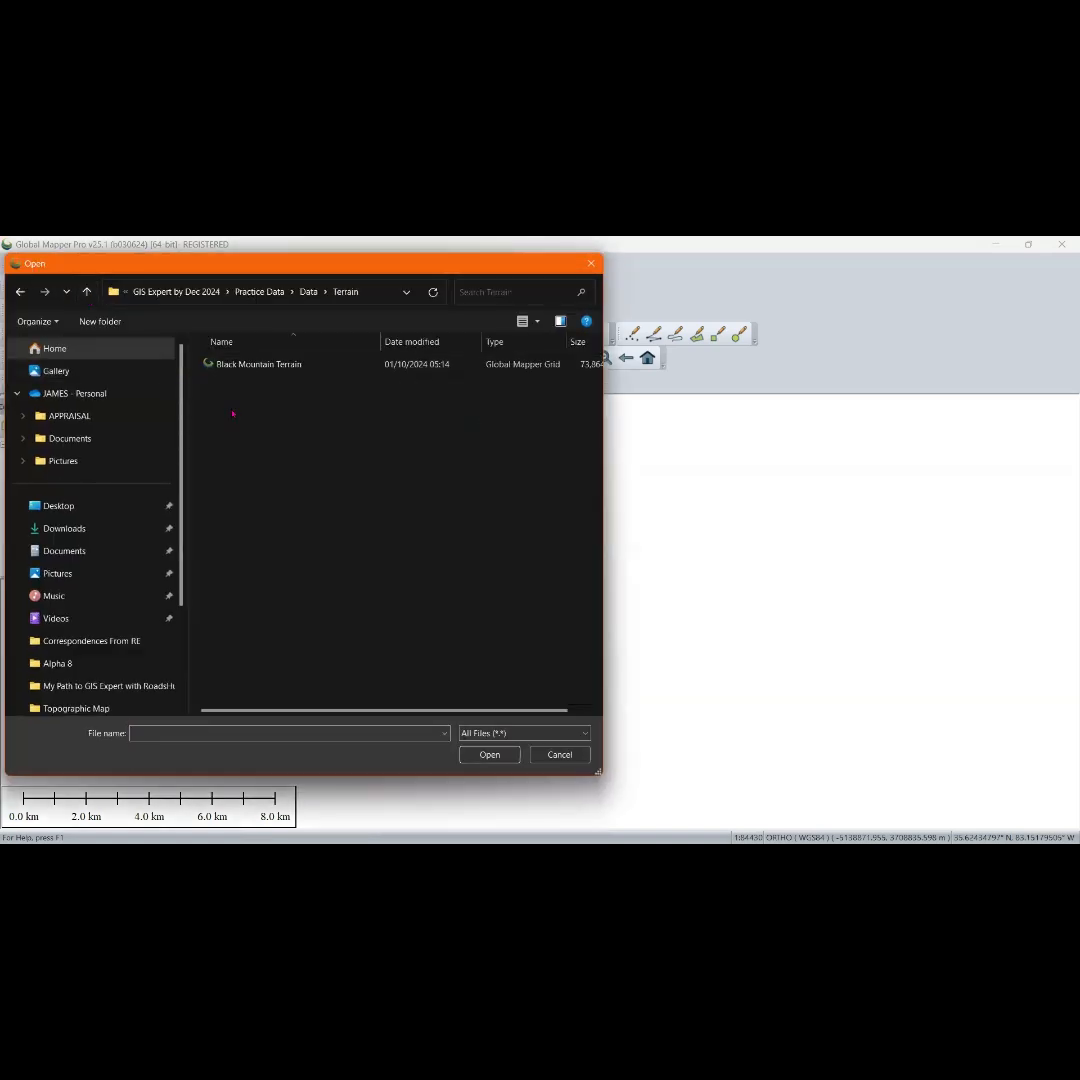
click(283, 366)
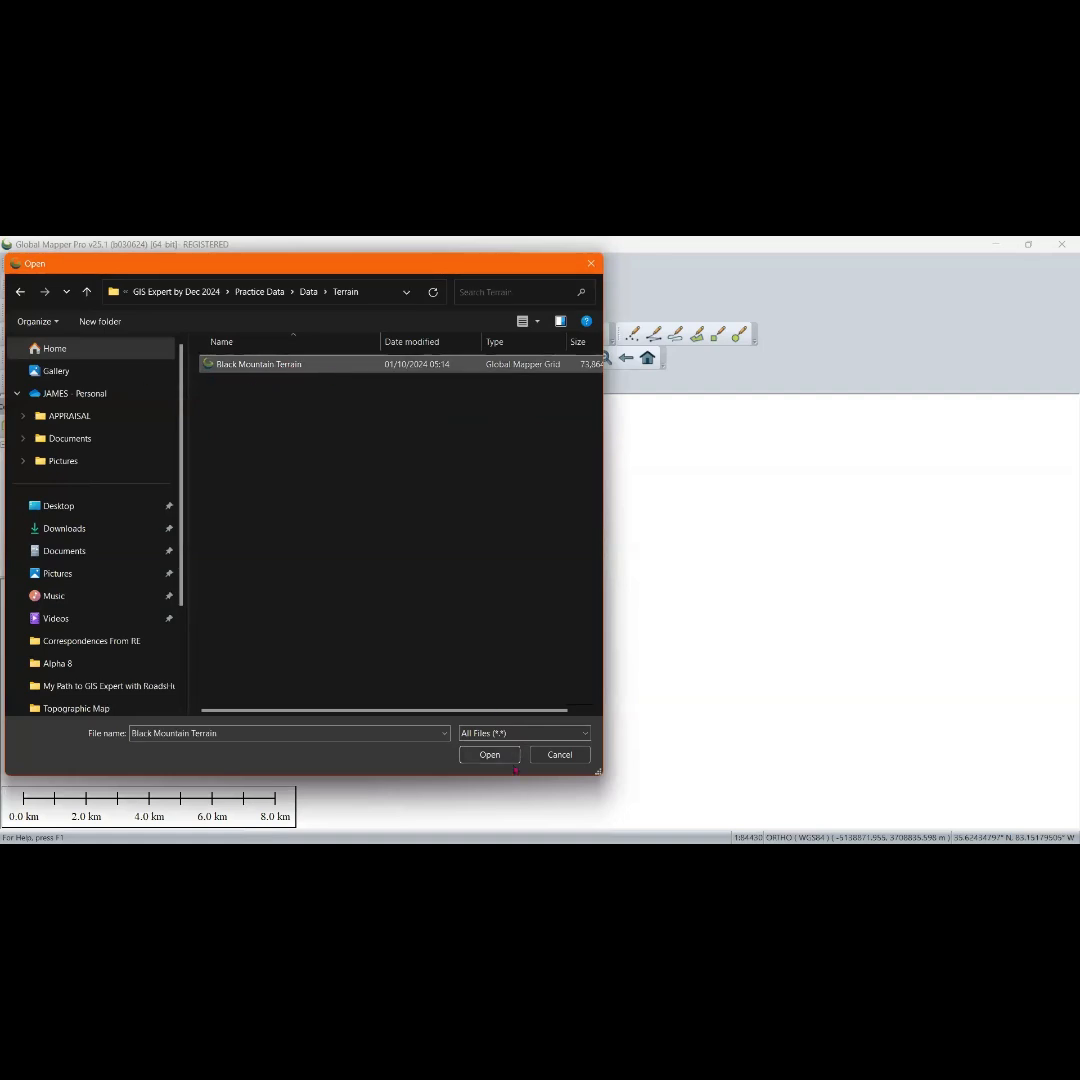
click(489, 754)
Examine the elevation shading of the Black Mountain Terrain layer up close and activate the Zoom tool
scroll(492, 648, up, 2)
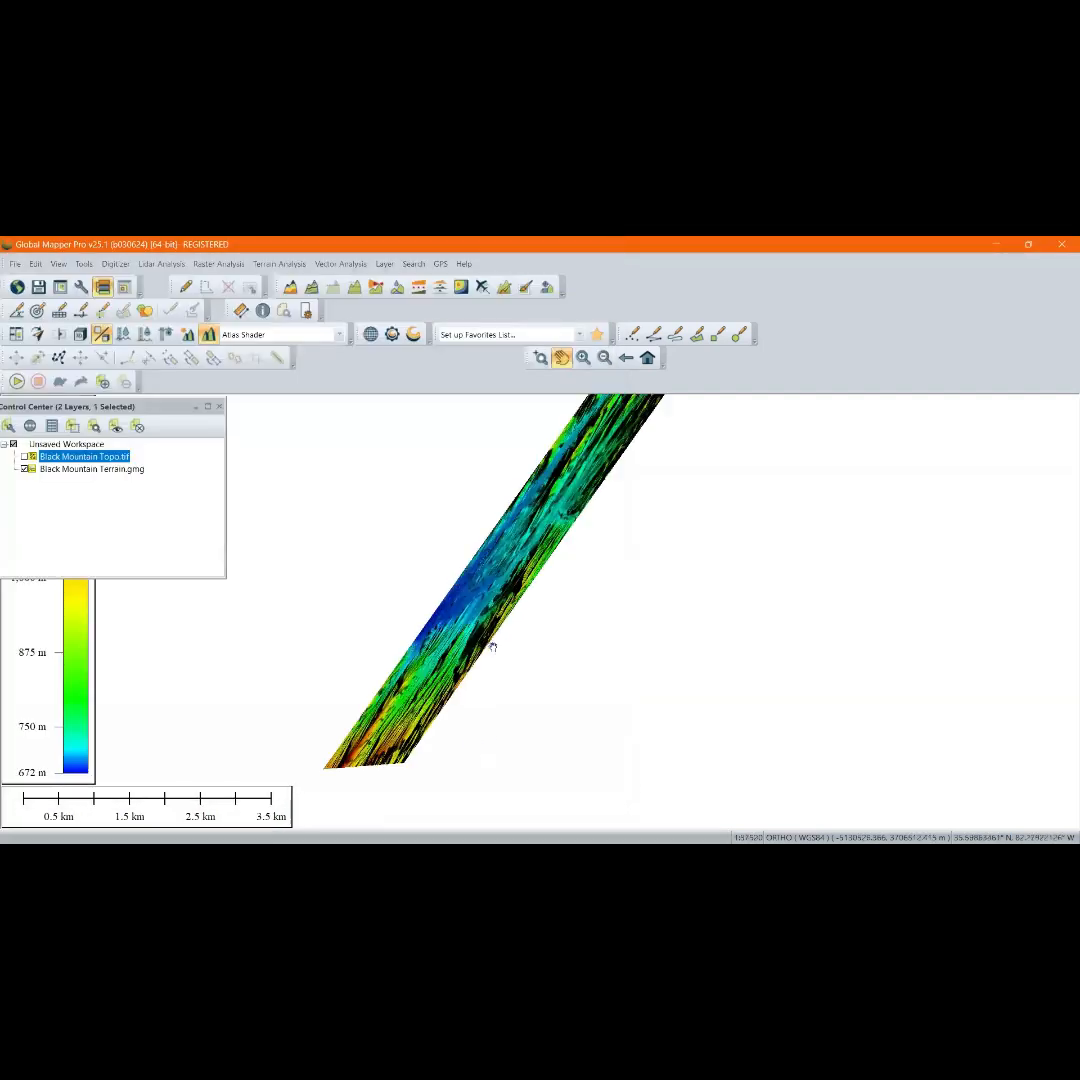
scroll(492, 648, up, 4)
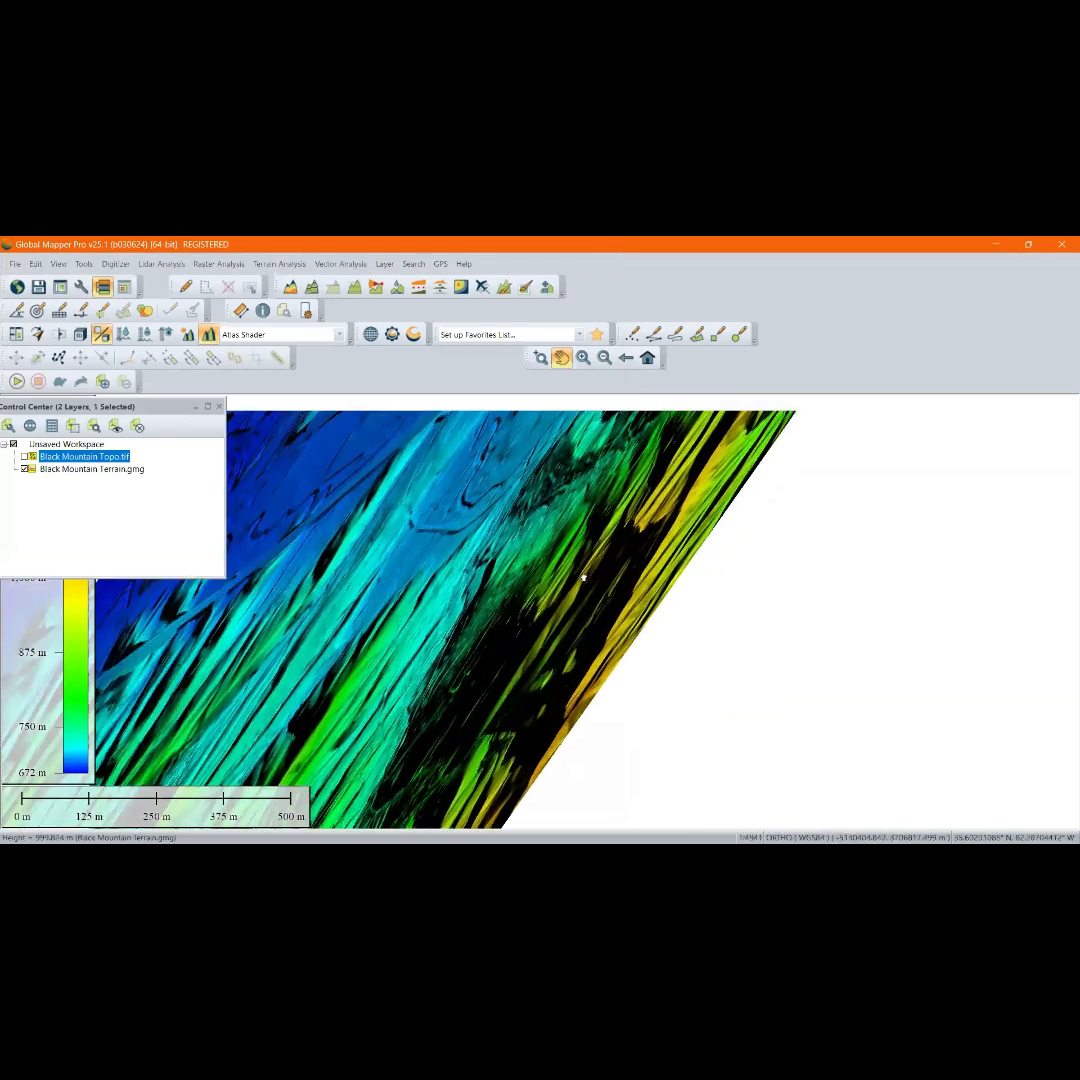
scroll(583, 577, down, 5)
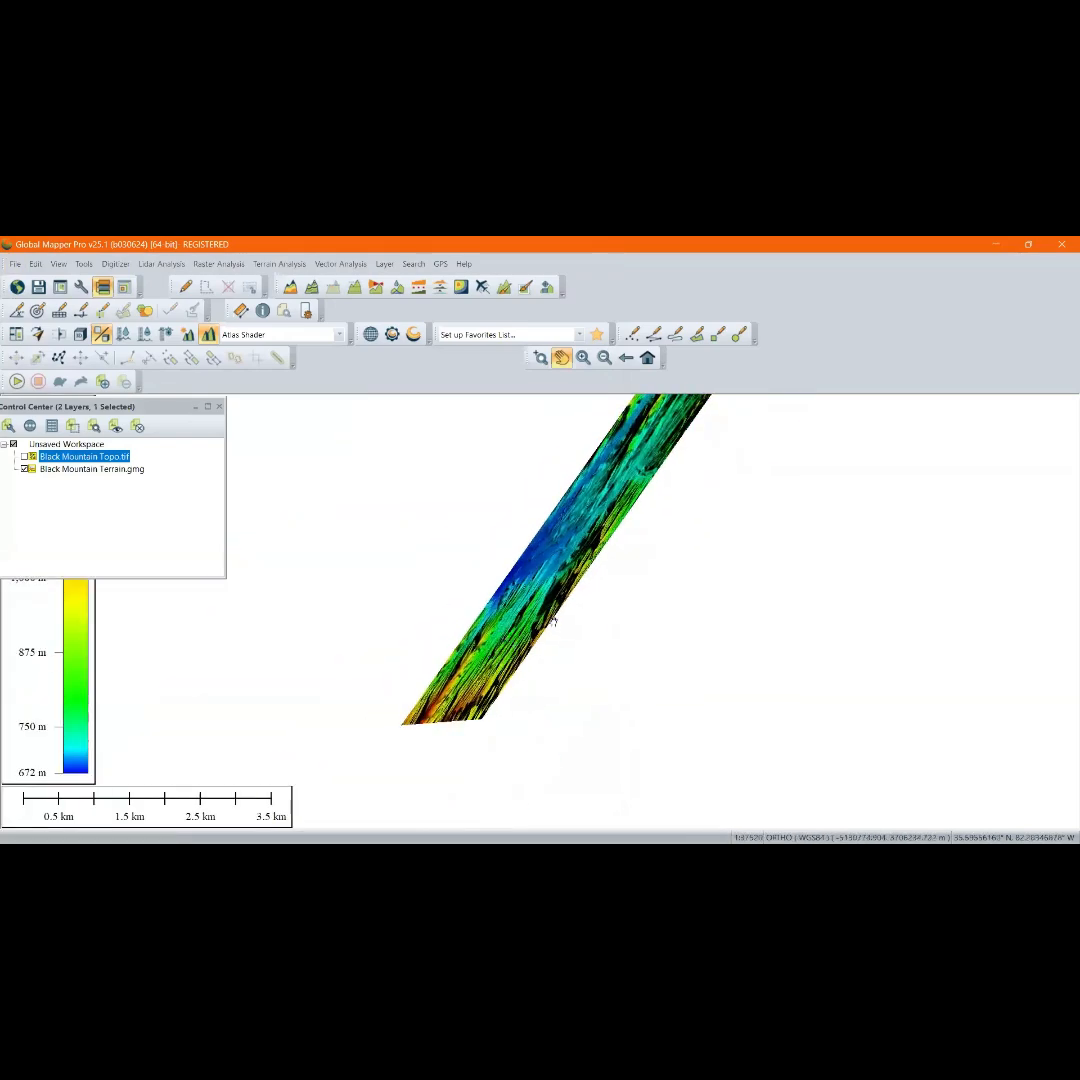
scroll(555, 620, up, 1)
scroll(558, 617, up, 2)
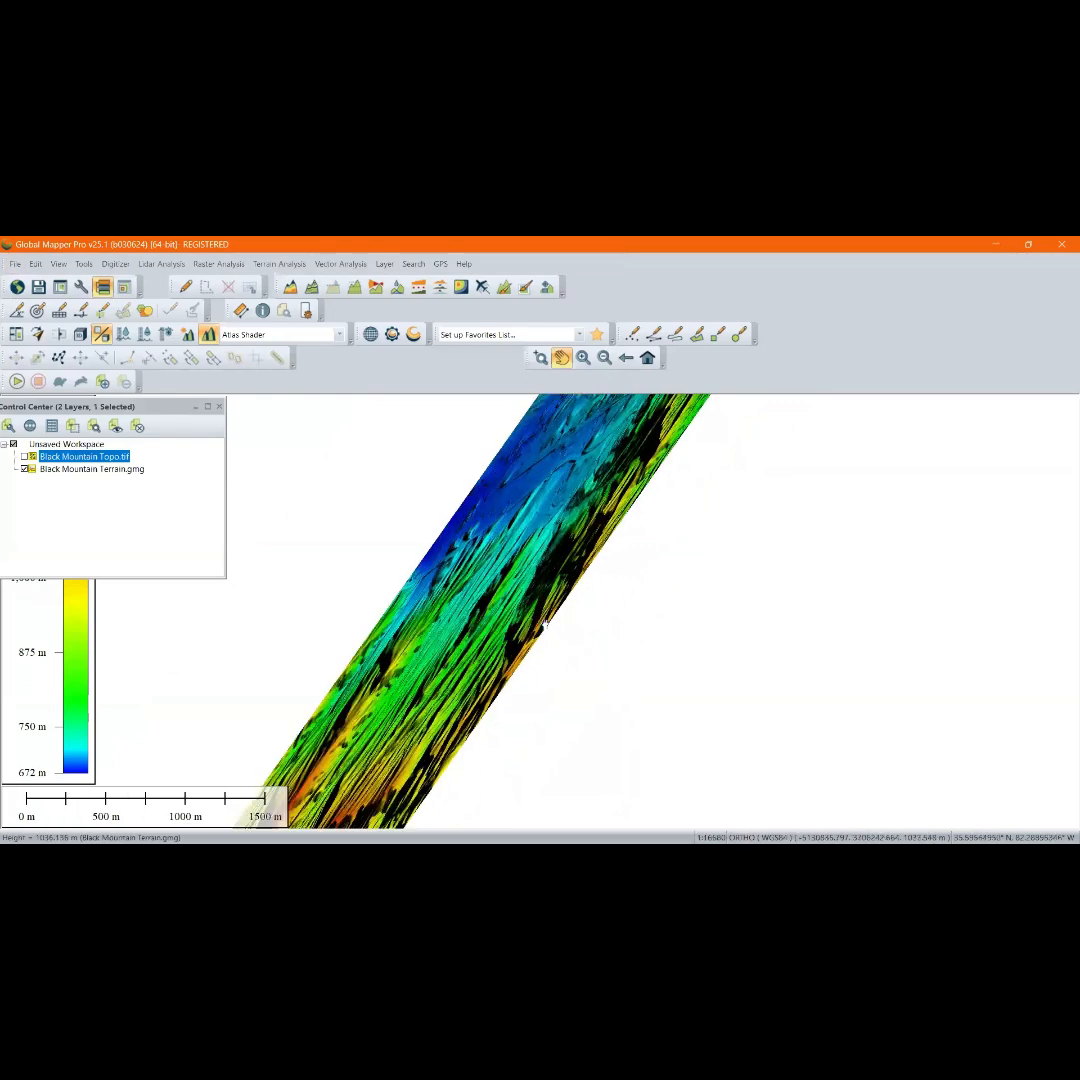
click(540, 357)
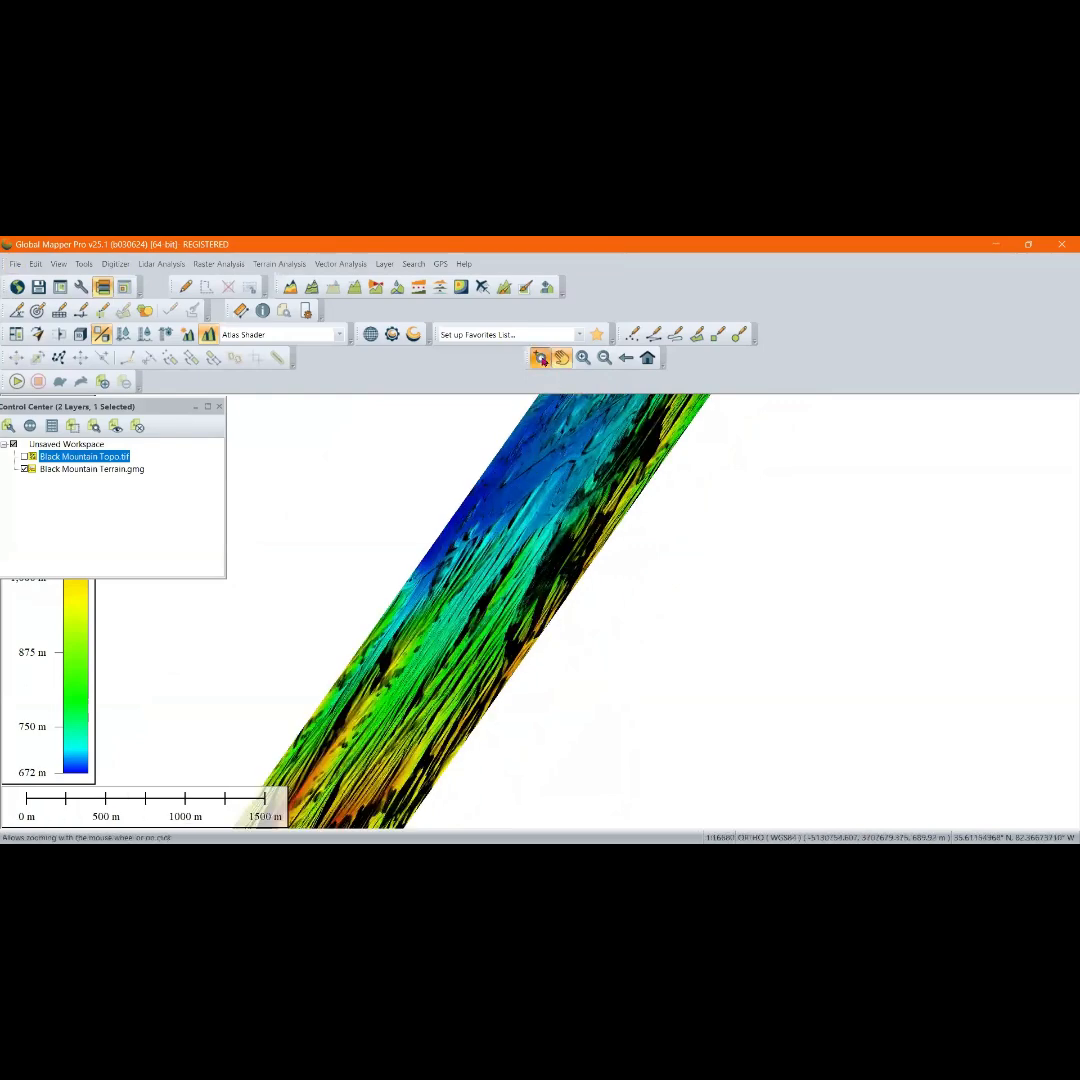
Examine the stretched Black Mountain Terrain relief at several scales and move the Control Center clear of the elevation legend
drag(541, 593, 551, 612)
scroll(551, 580, down, 9)
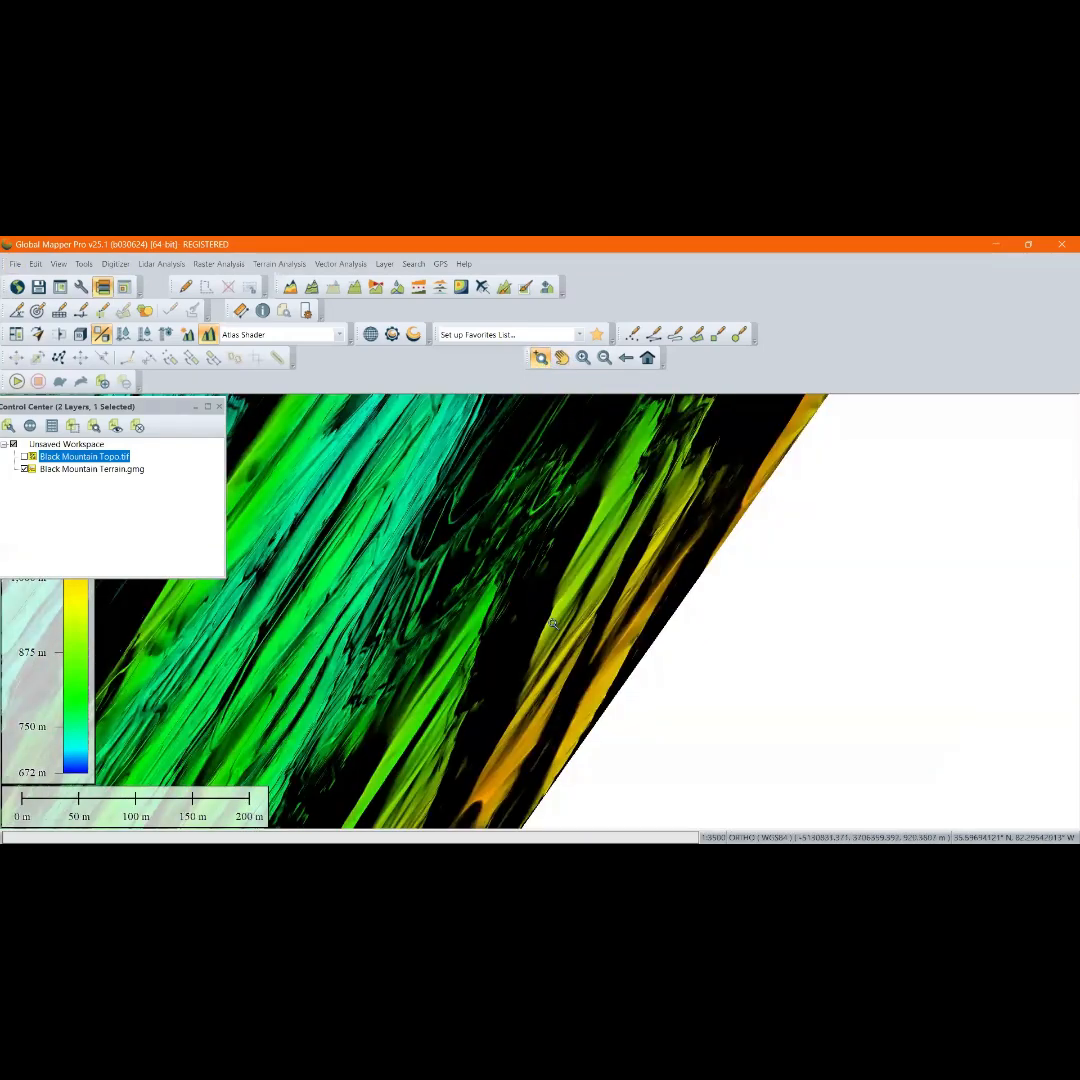
scroll(563, 632, up, 8)
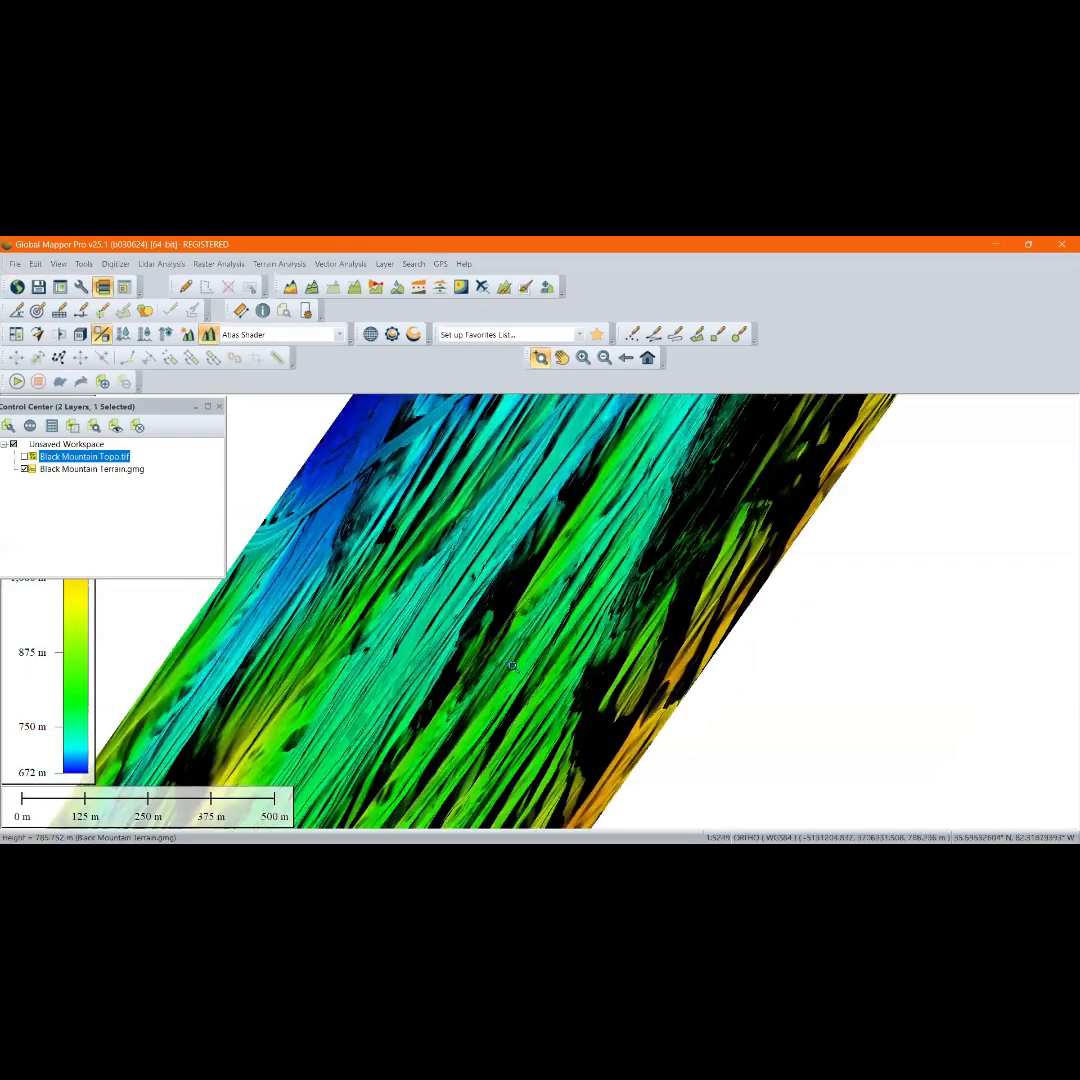
scroll(491, 678, up, 5)
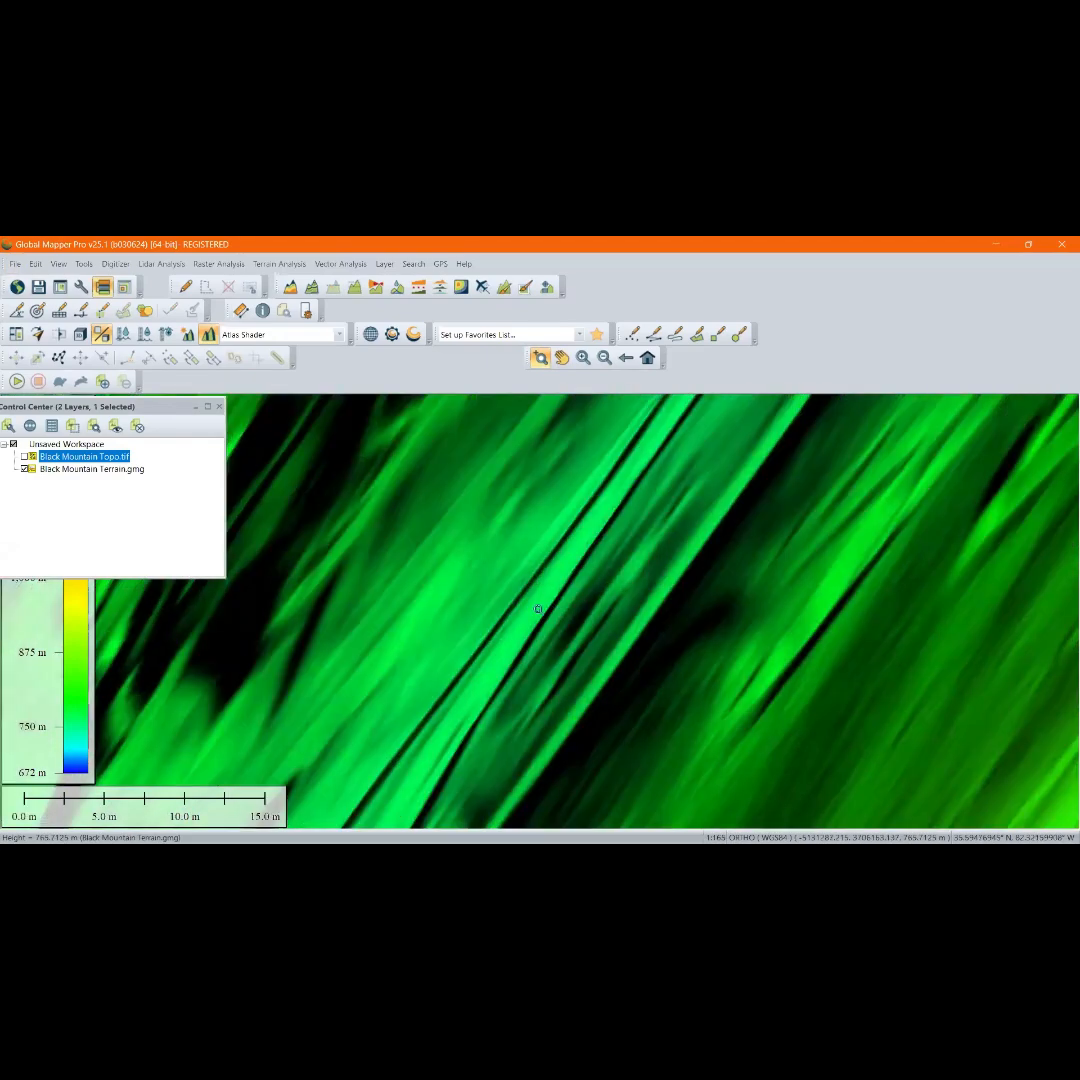
scroll(550, 638, down, 1)
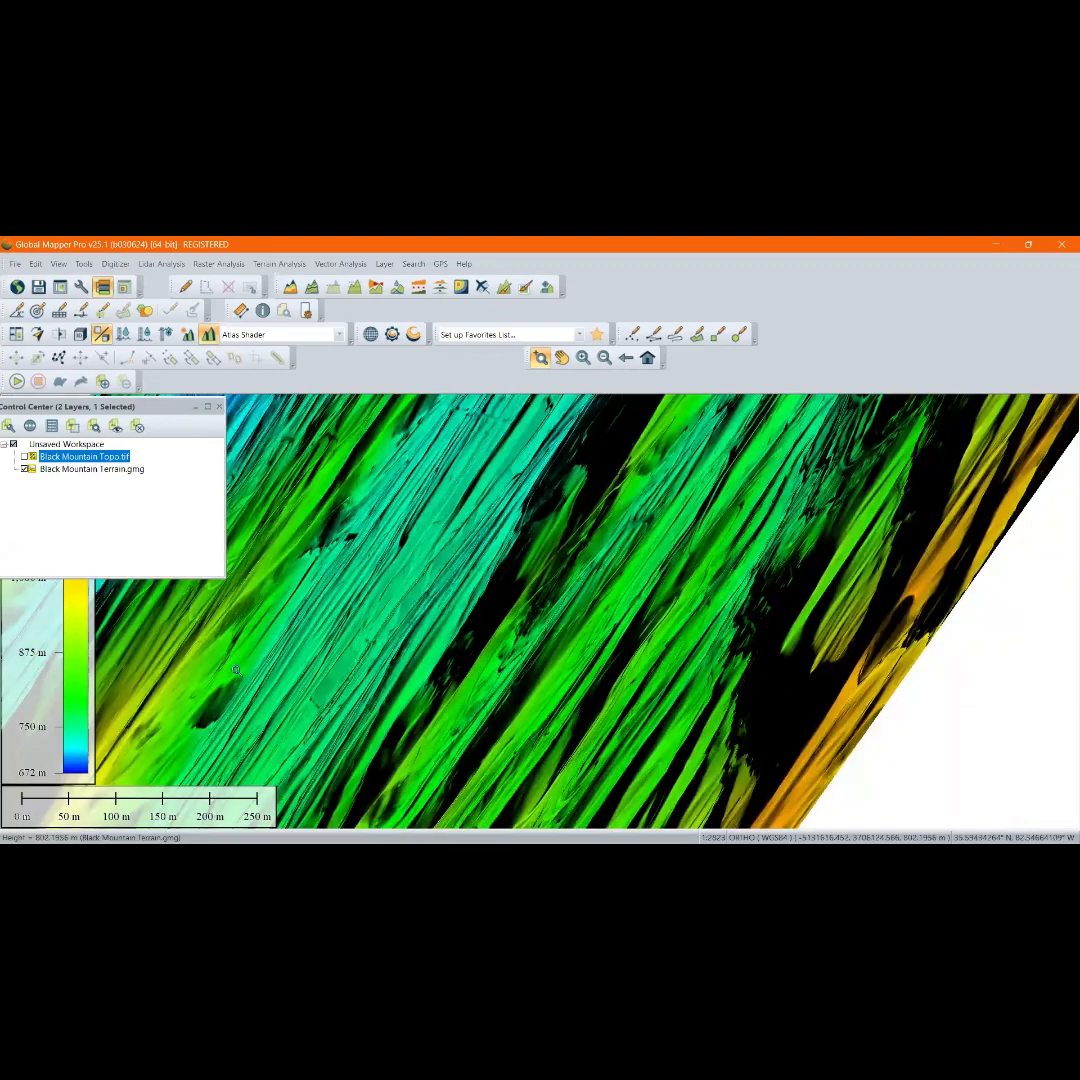
scroll(236, 670, down, 2)
drag(164, 406, 1048, 403)
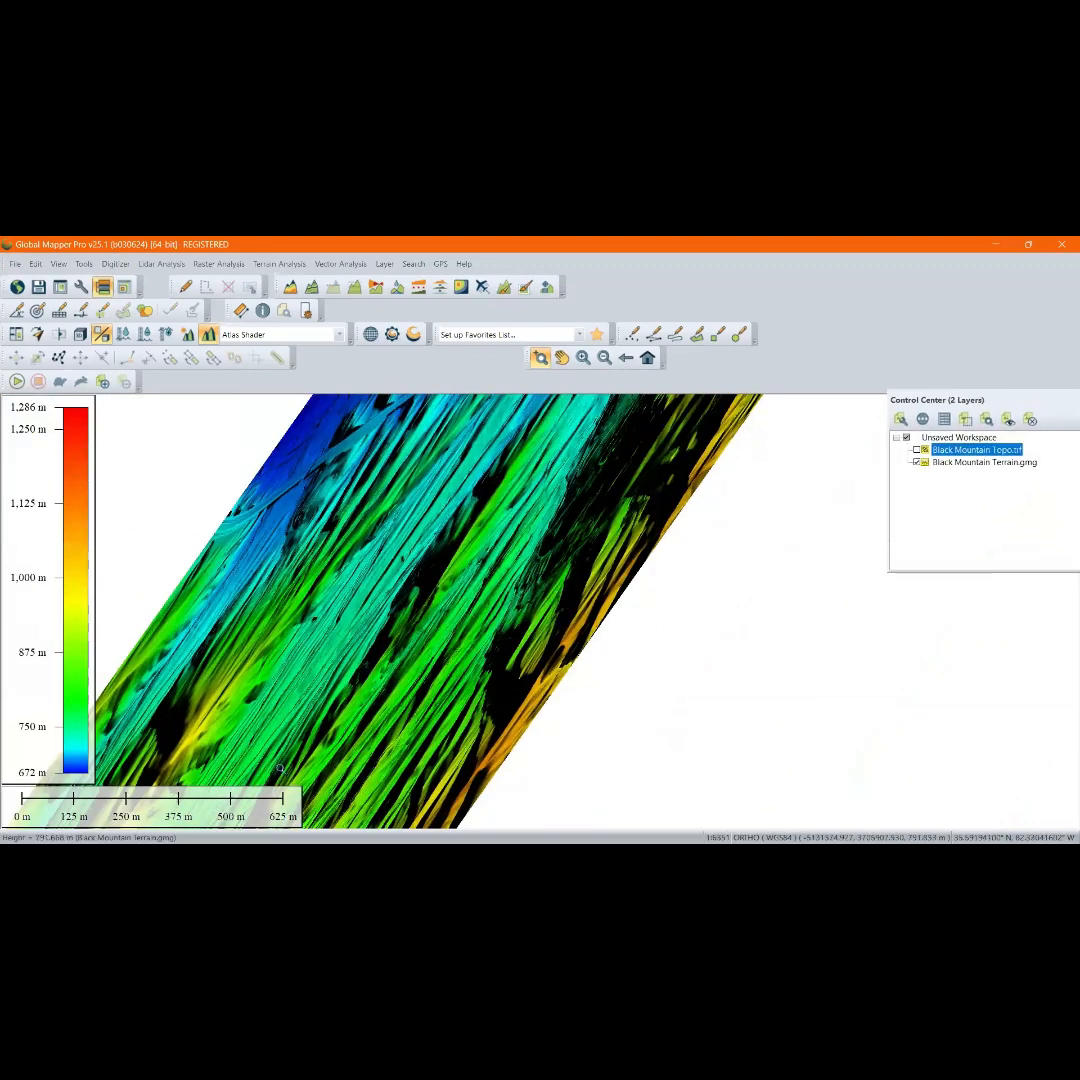
Examine the full extent of the Orthographic terrain strip and the high ground at its southern end
scroll(540, 670, down, 10)
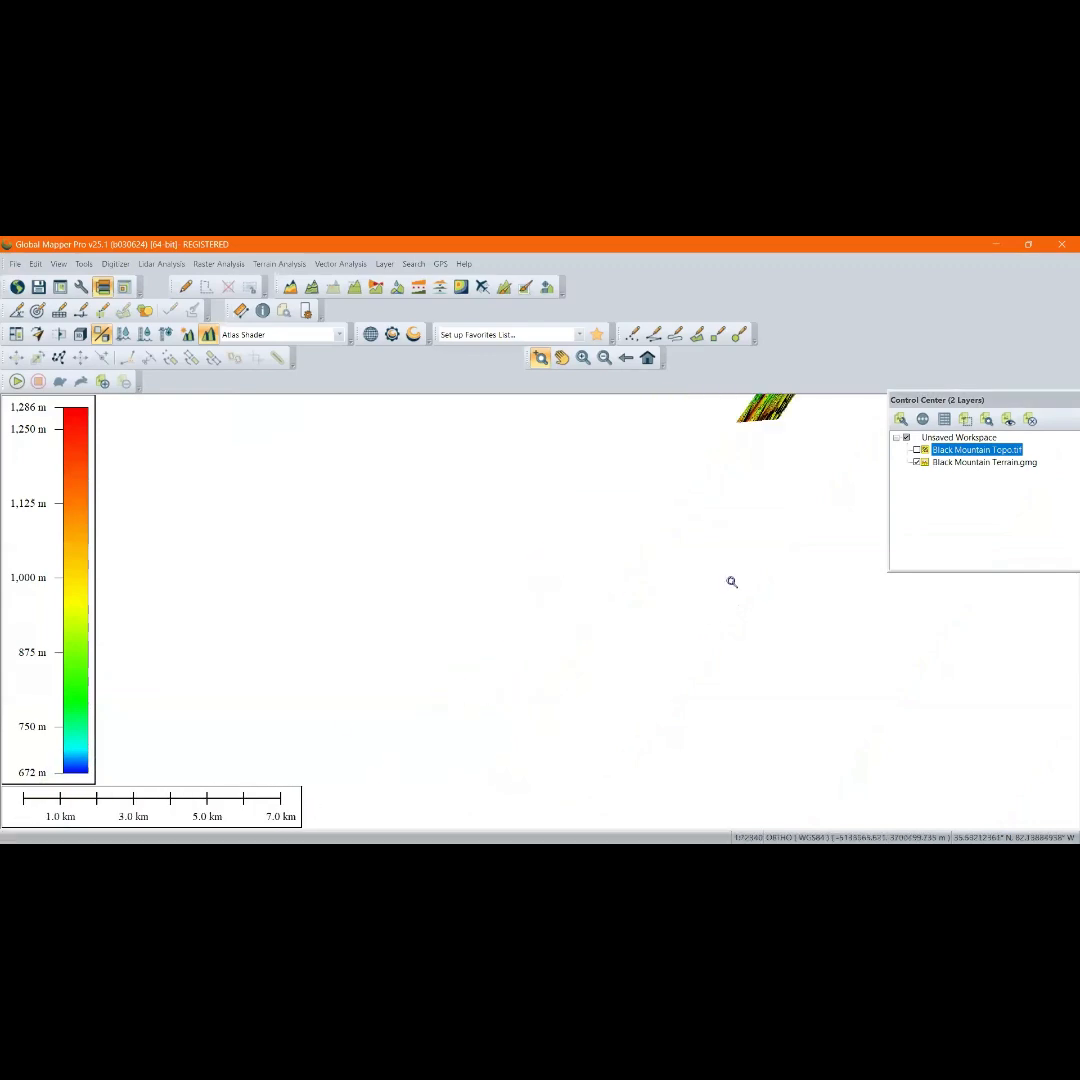
scroll(346, 724, down, 3)
scroll(515, 620, up, 5)
scroll(436, 632, up, 6)
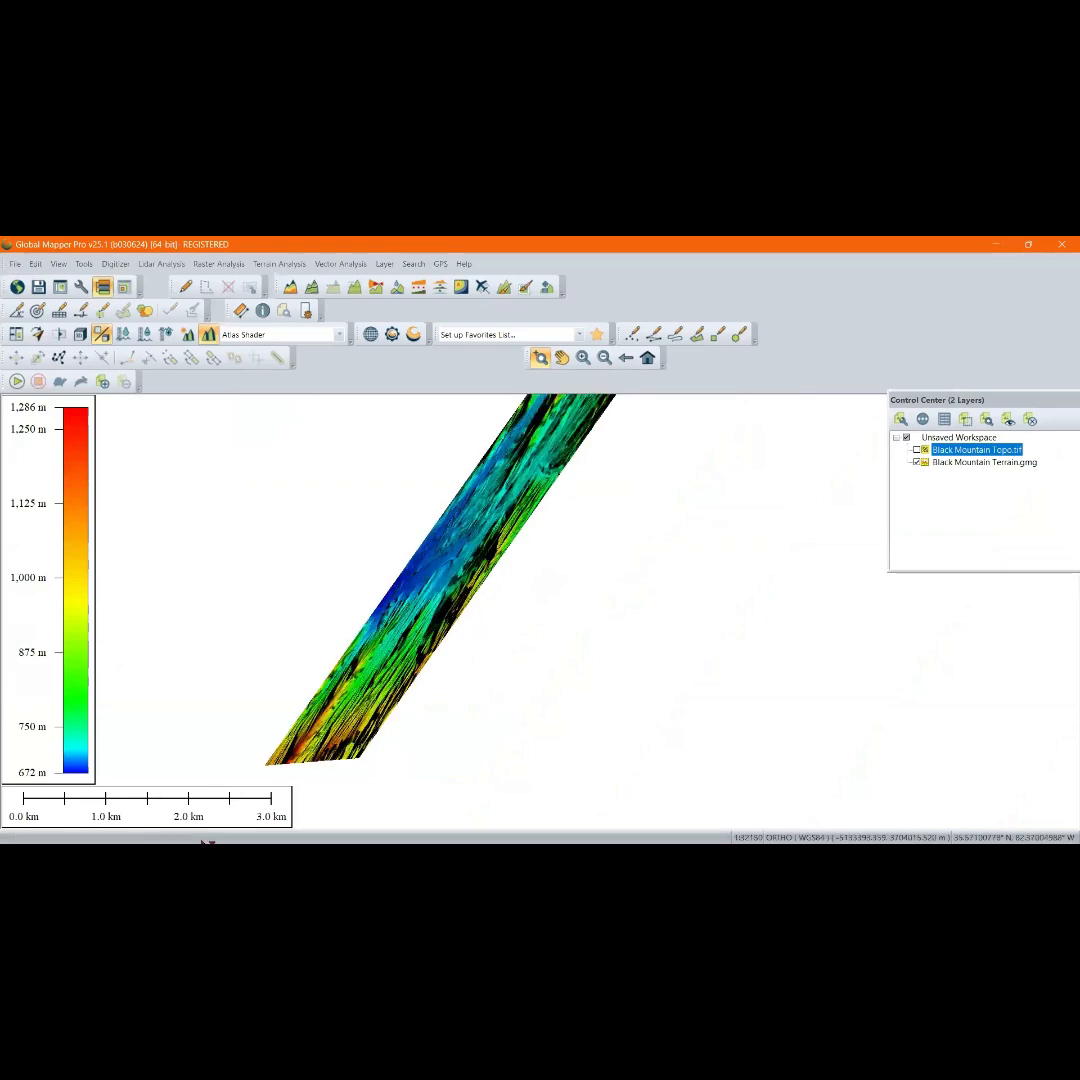
scroll(485, 600, up, 8)
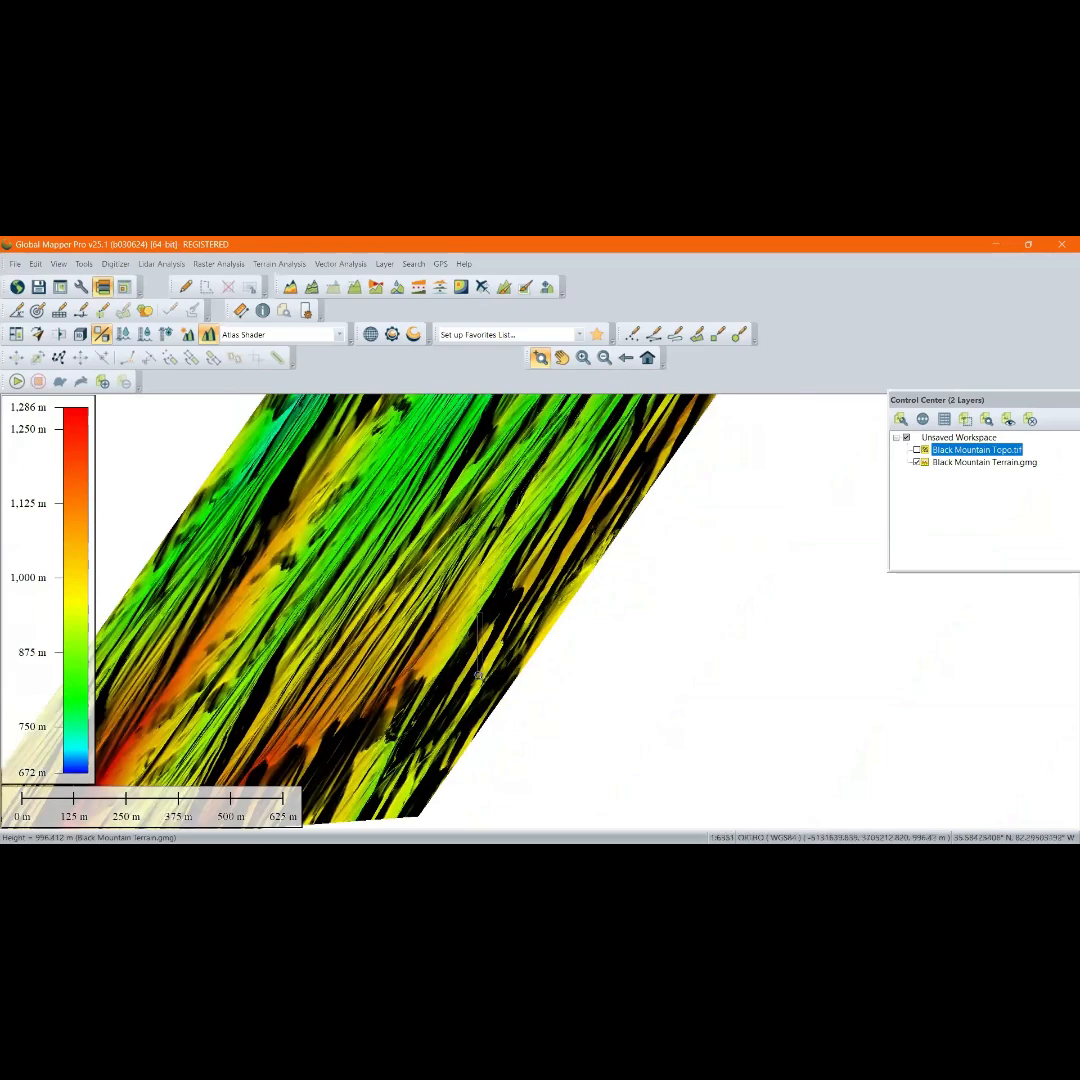
click(917, 461)
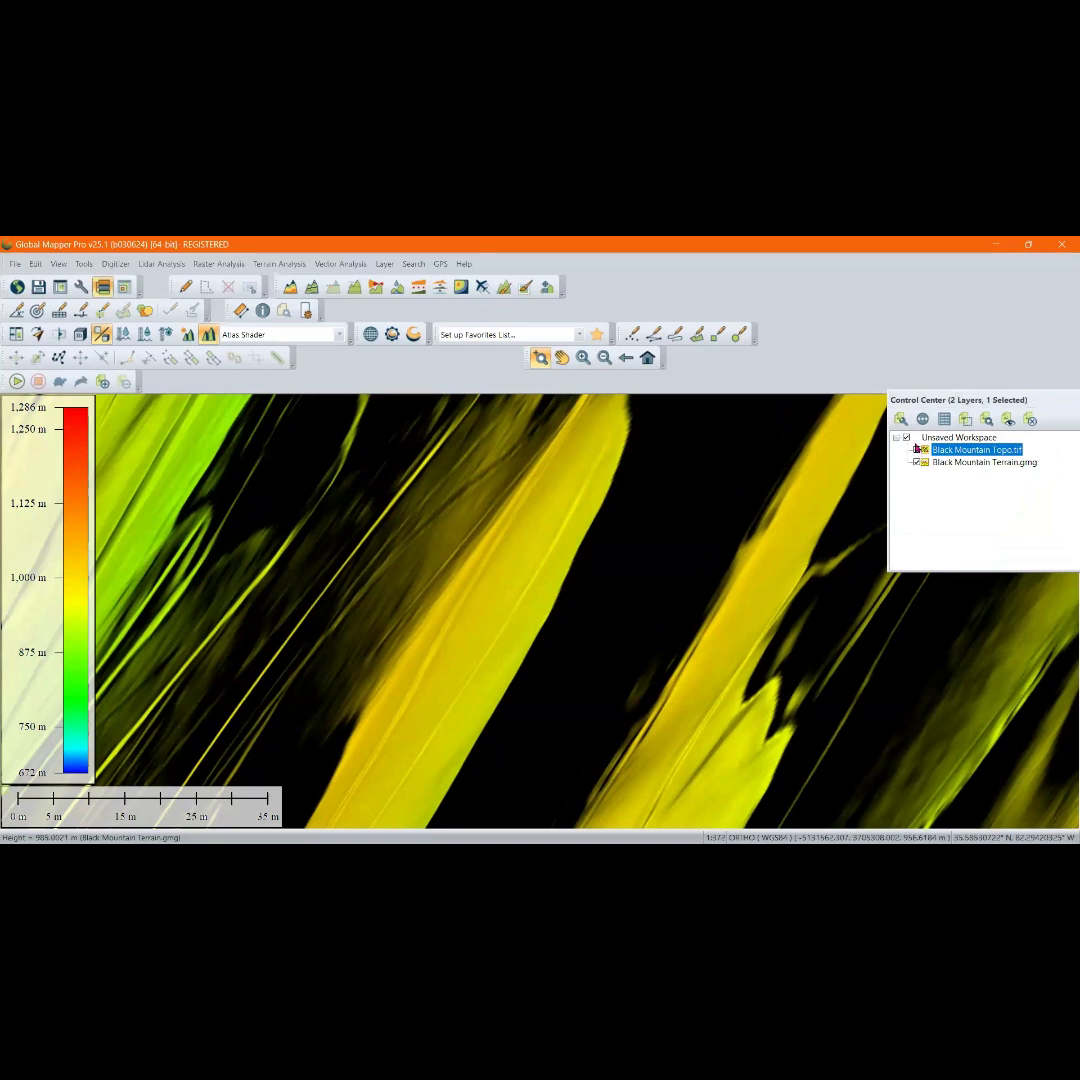
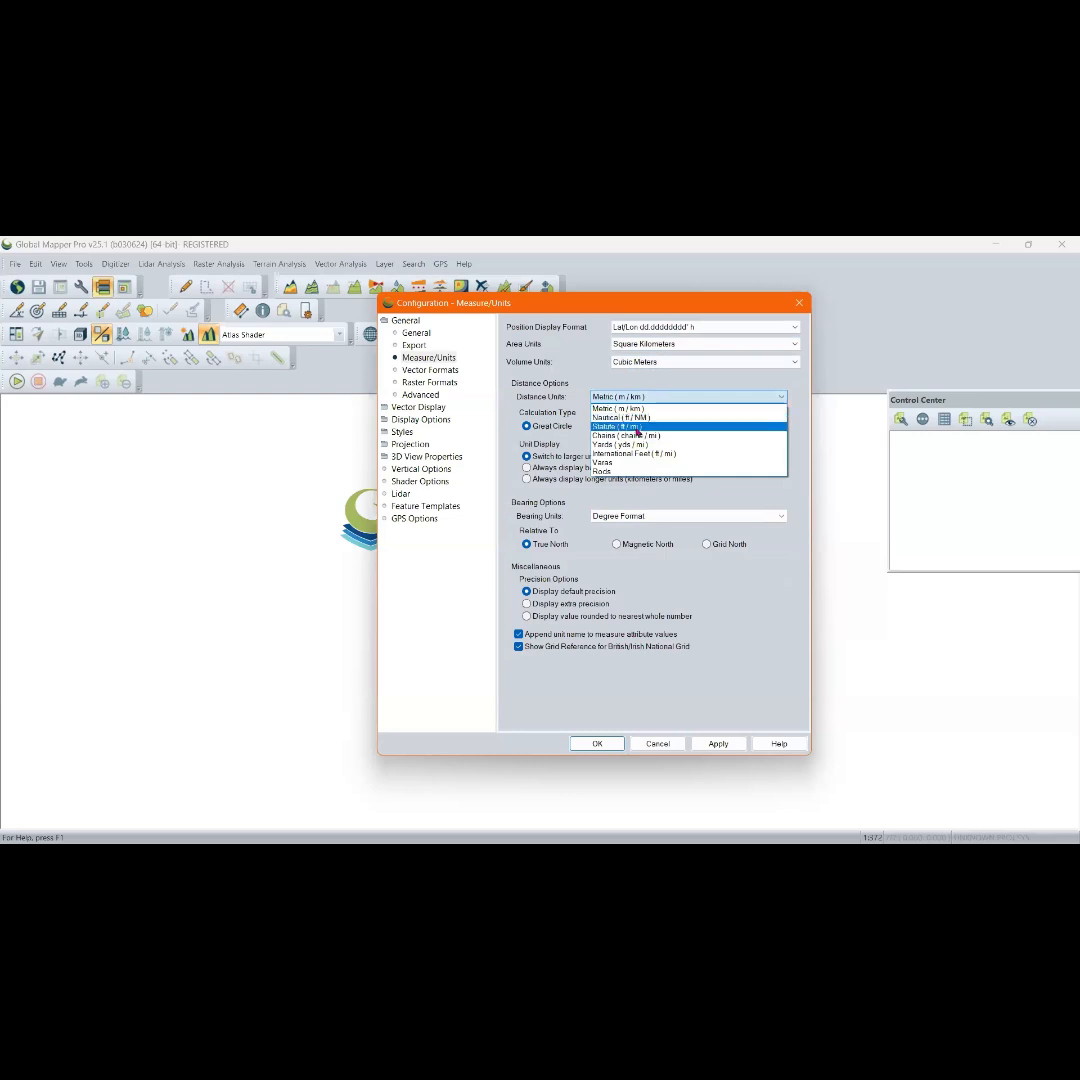
Set the distance units to Metric (m / km) in the Measure/Units configuration and apply the settings
click(628, 410)
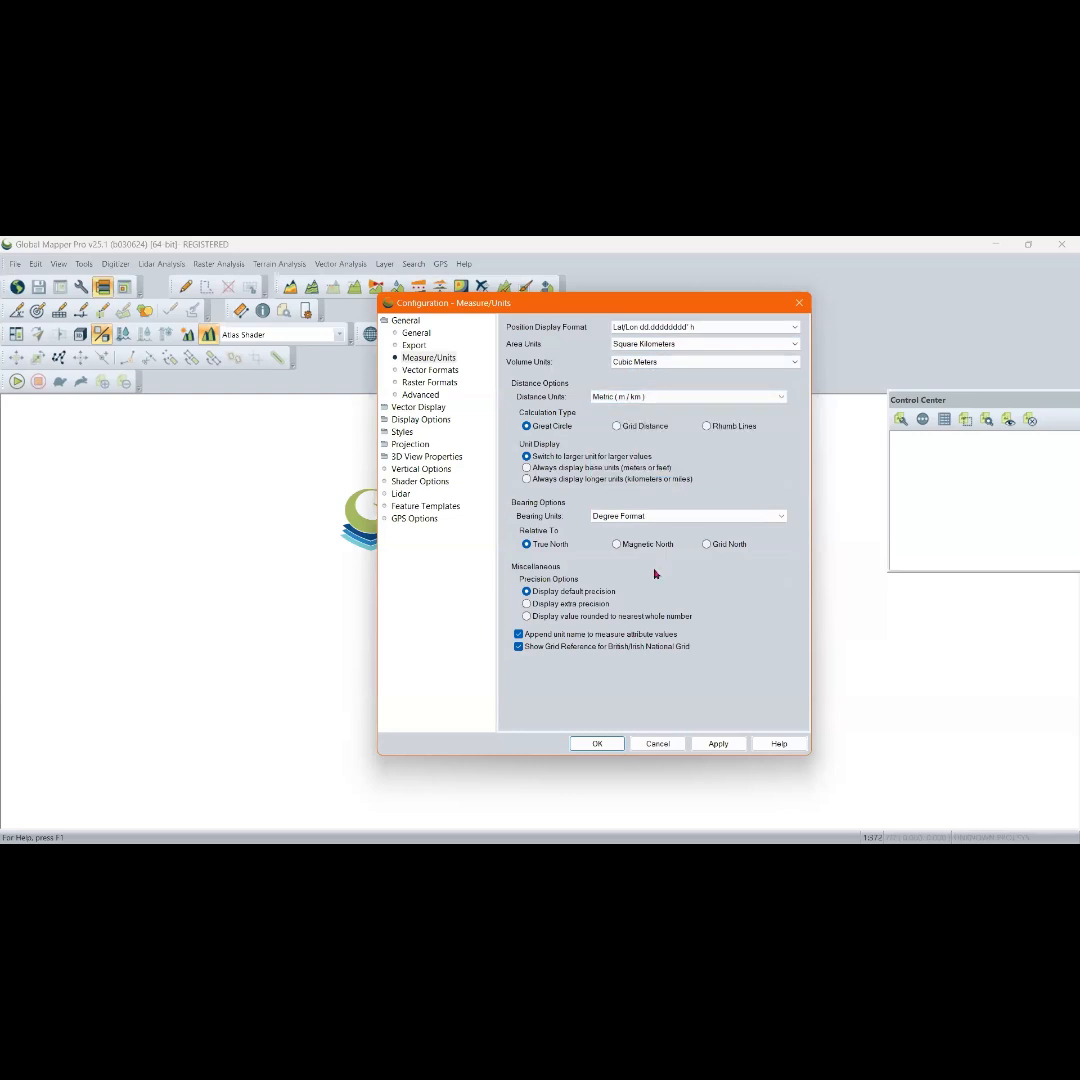
click(722, 744)
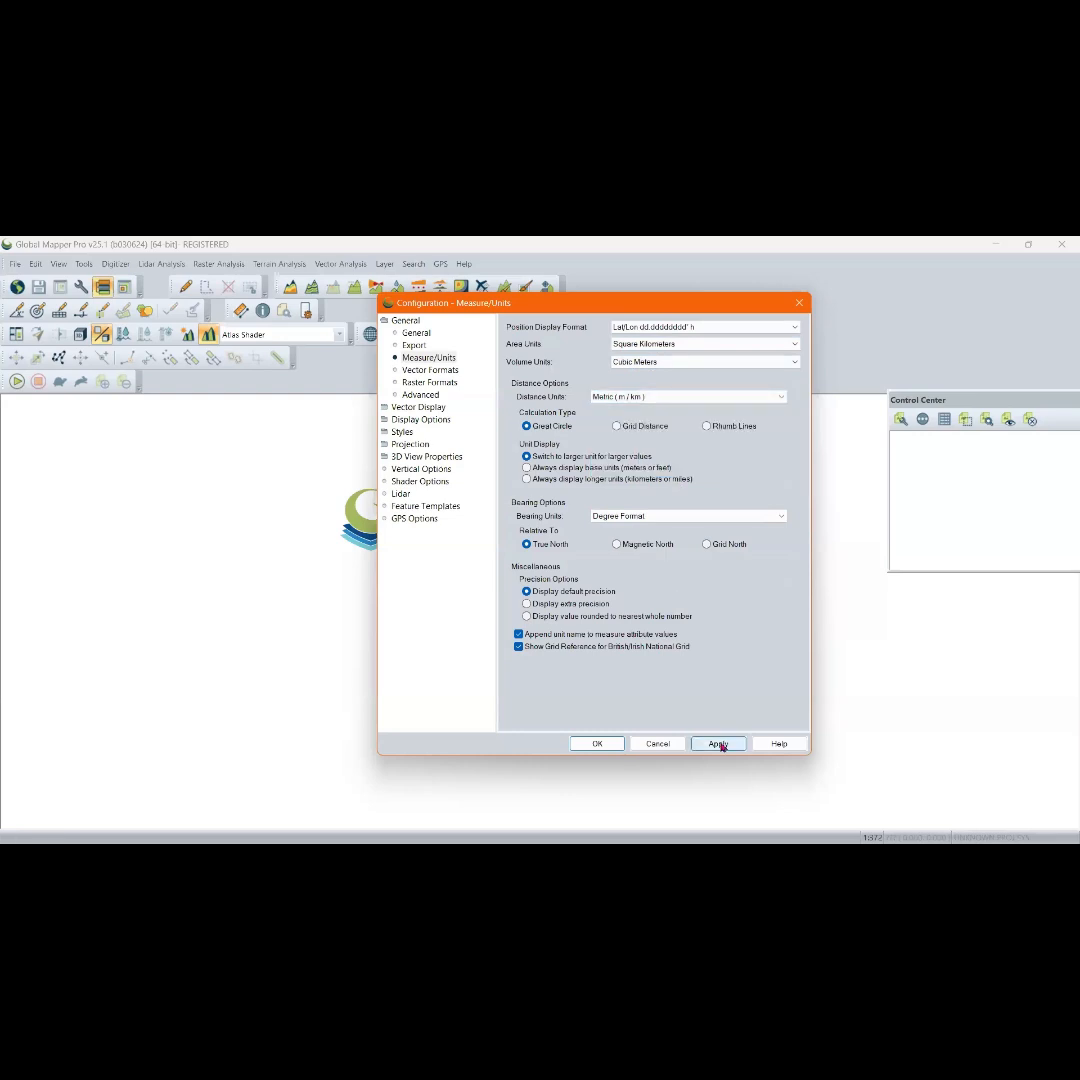
click(597, 744)
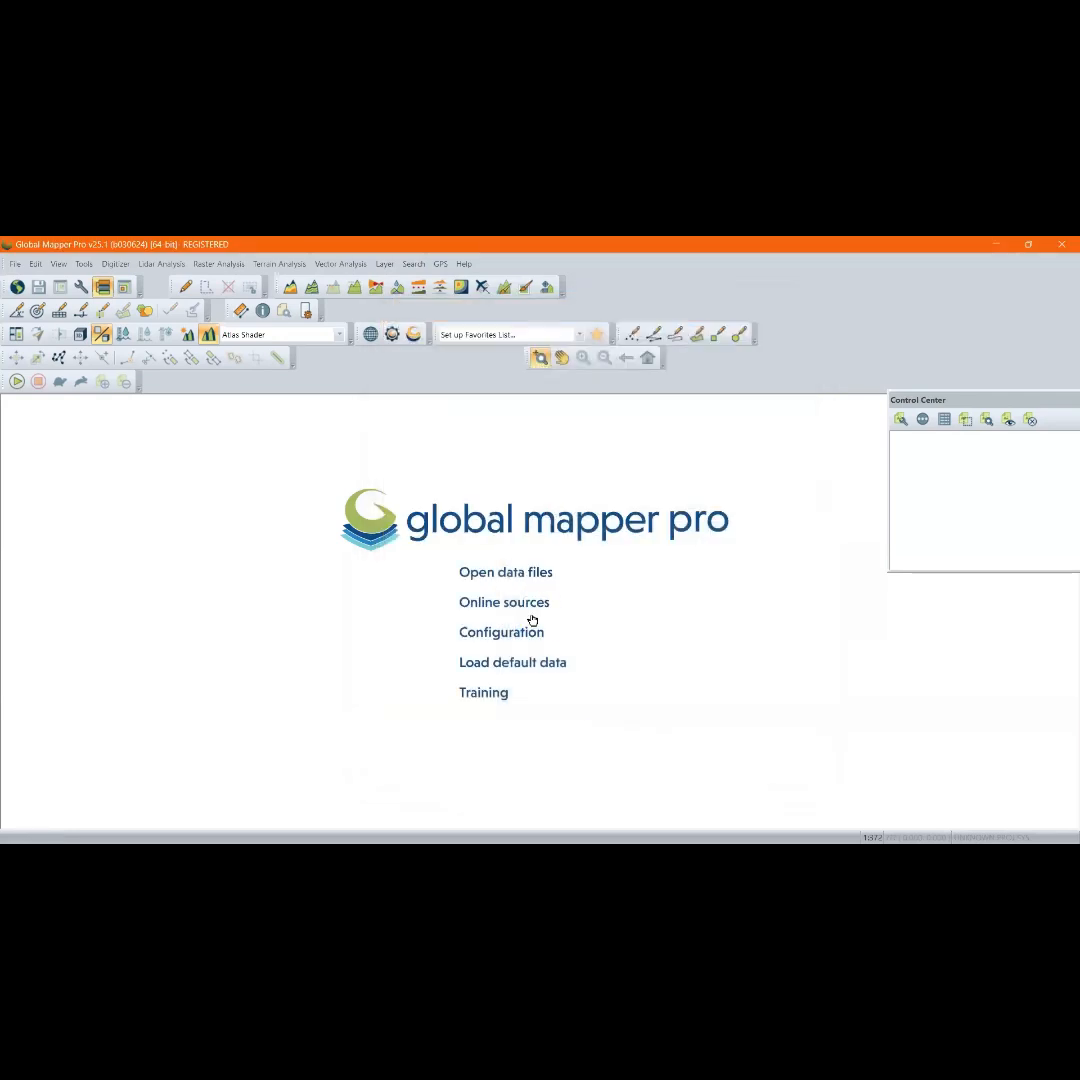
Load the Black Mountain Terrain grid from the Terrain folder into the empty workspace
click(507, 577)
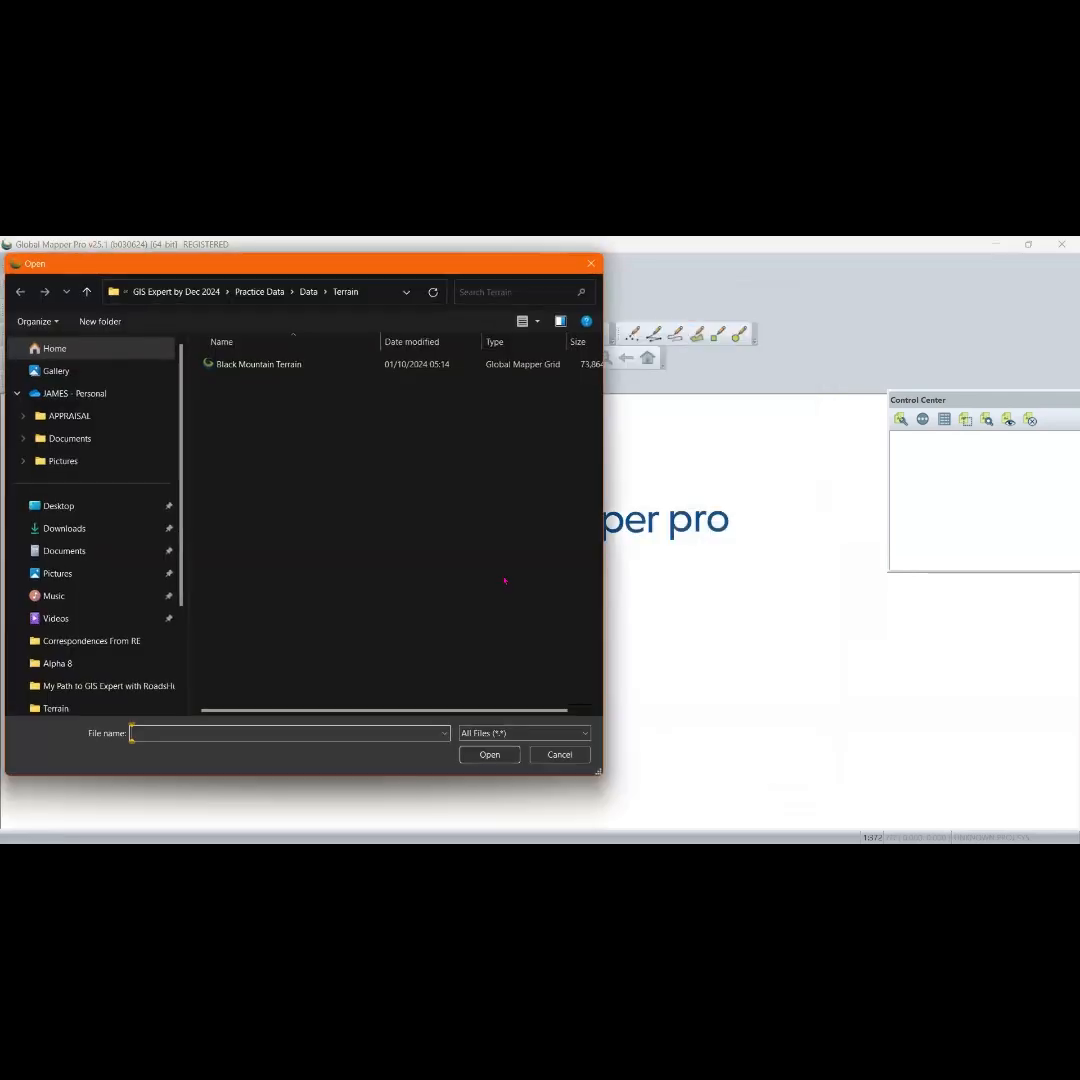
click(257, 372)
click(489, 754)
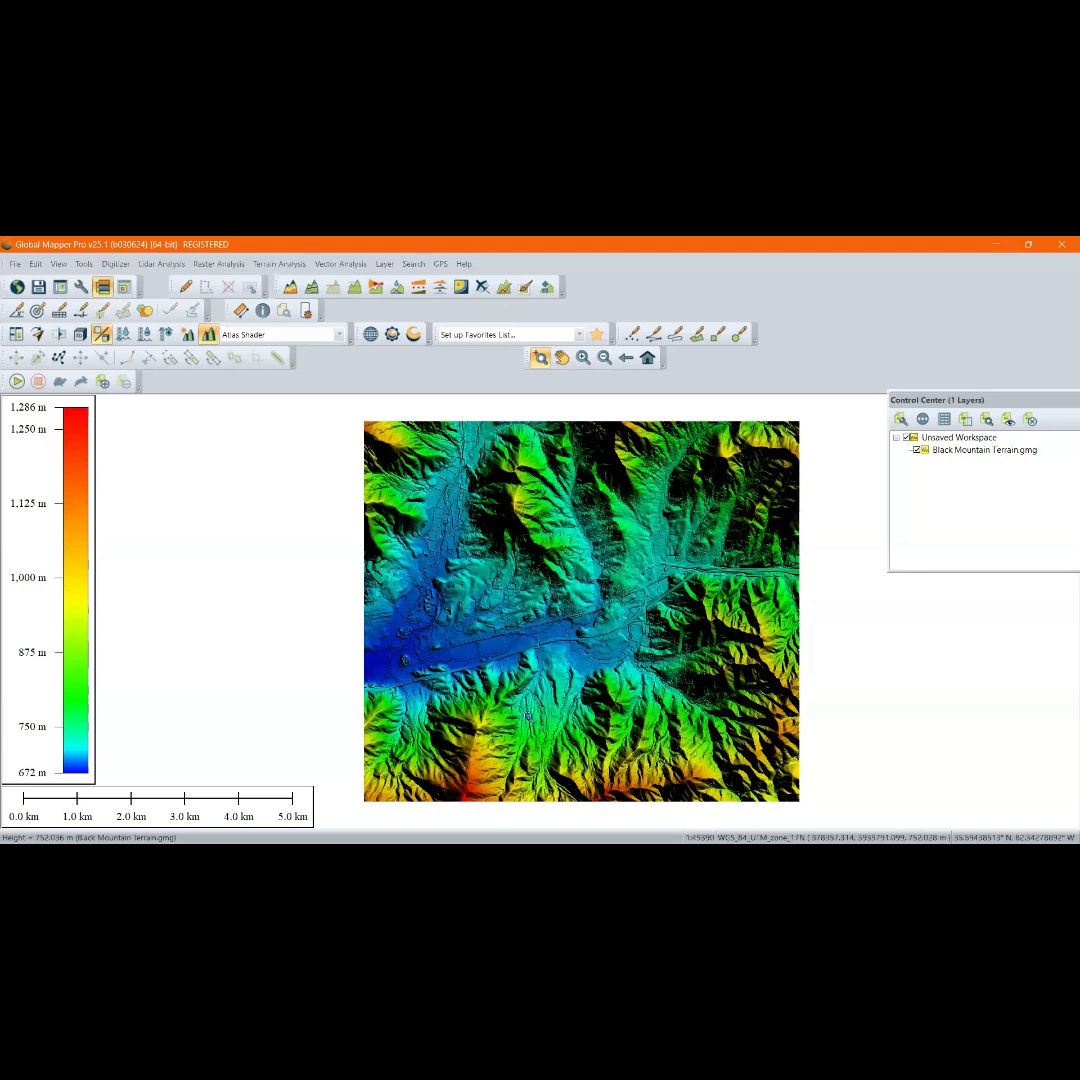
Load the Black Mountain Parcels shapefile from the Parcels folder in Practice Data, Data on top of the terrain
click(20, 265)
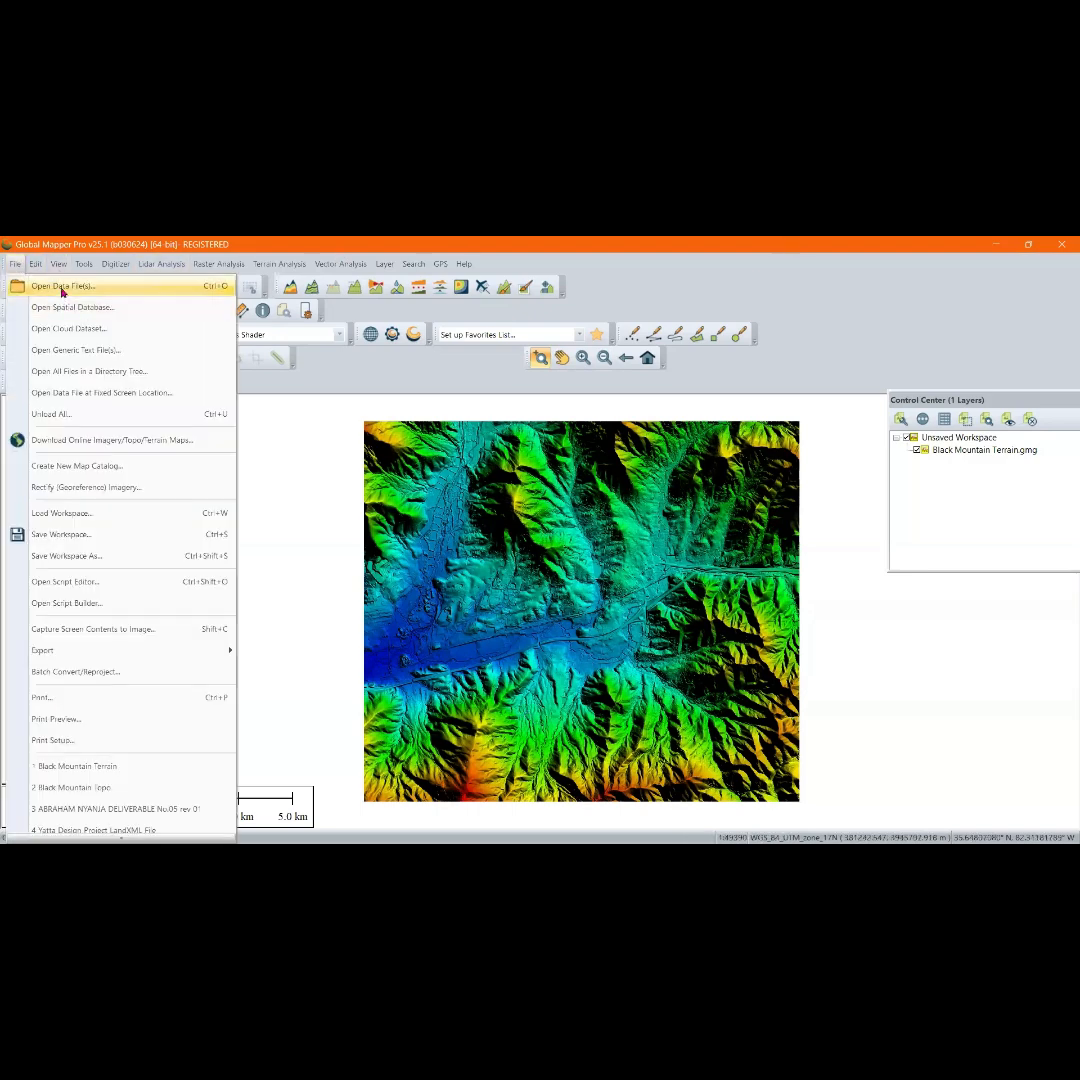
click(62, 288)
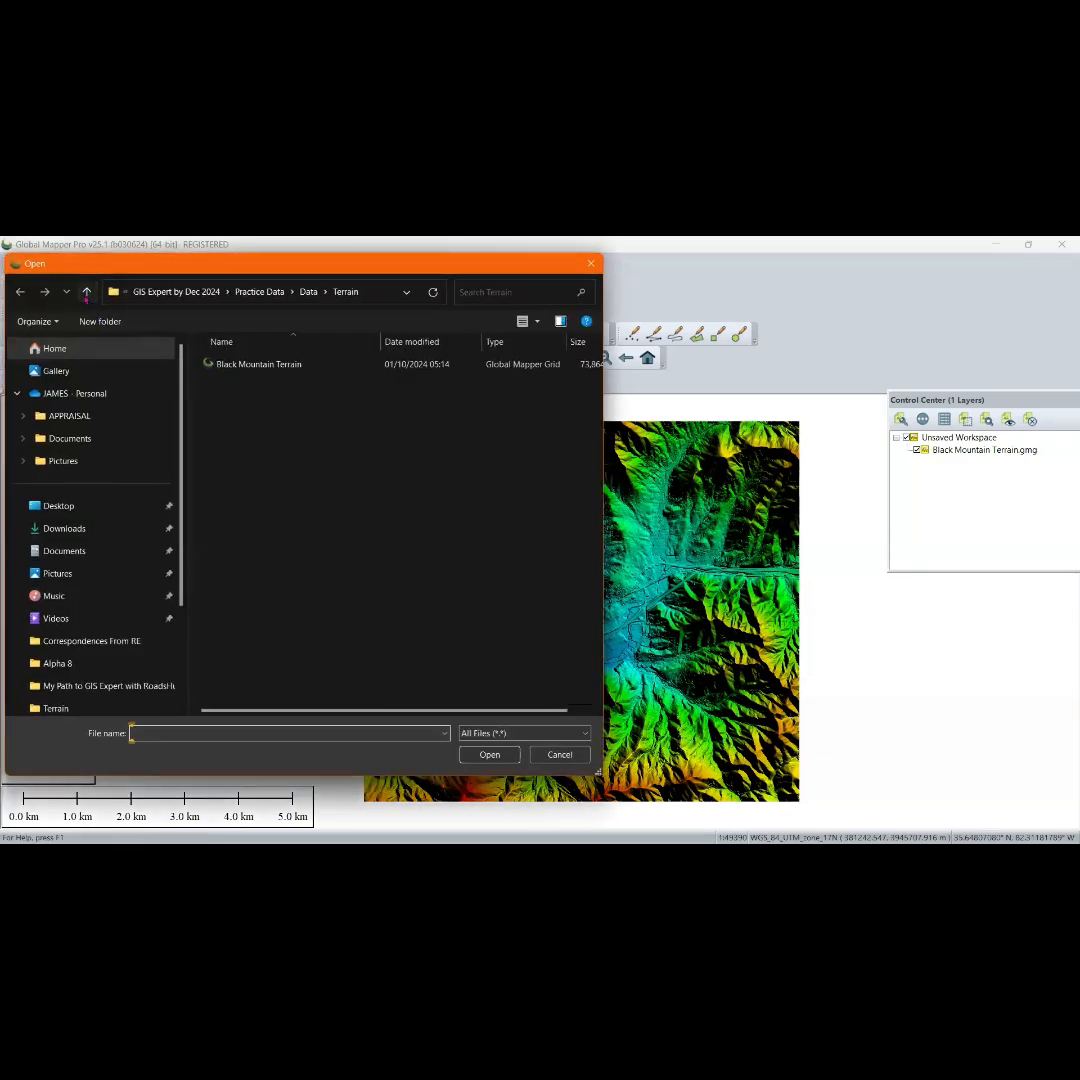
click(86, 293)
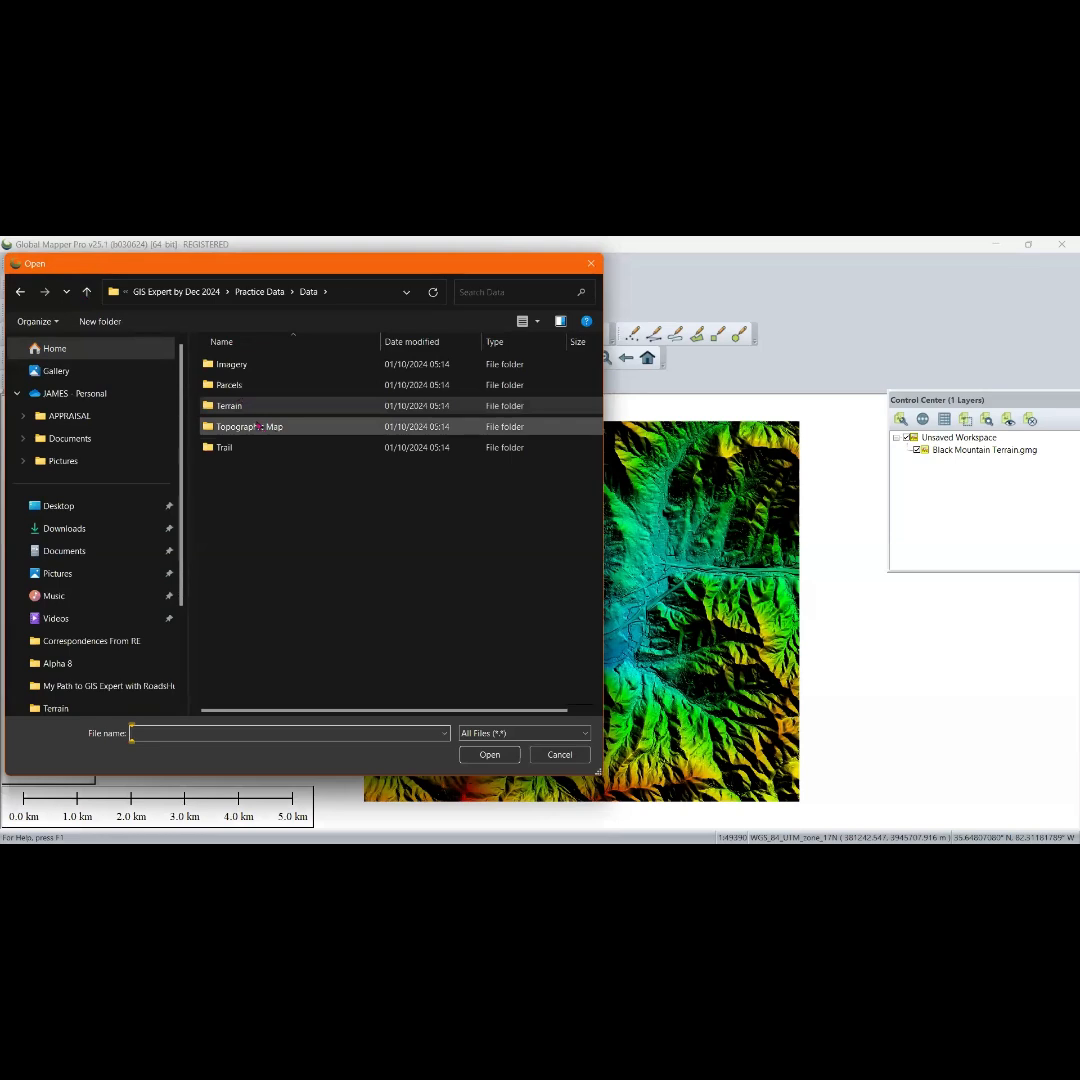
double_click(229, 385)
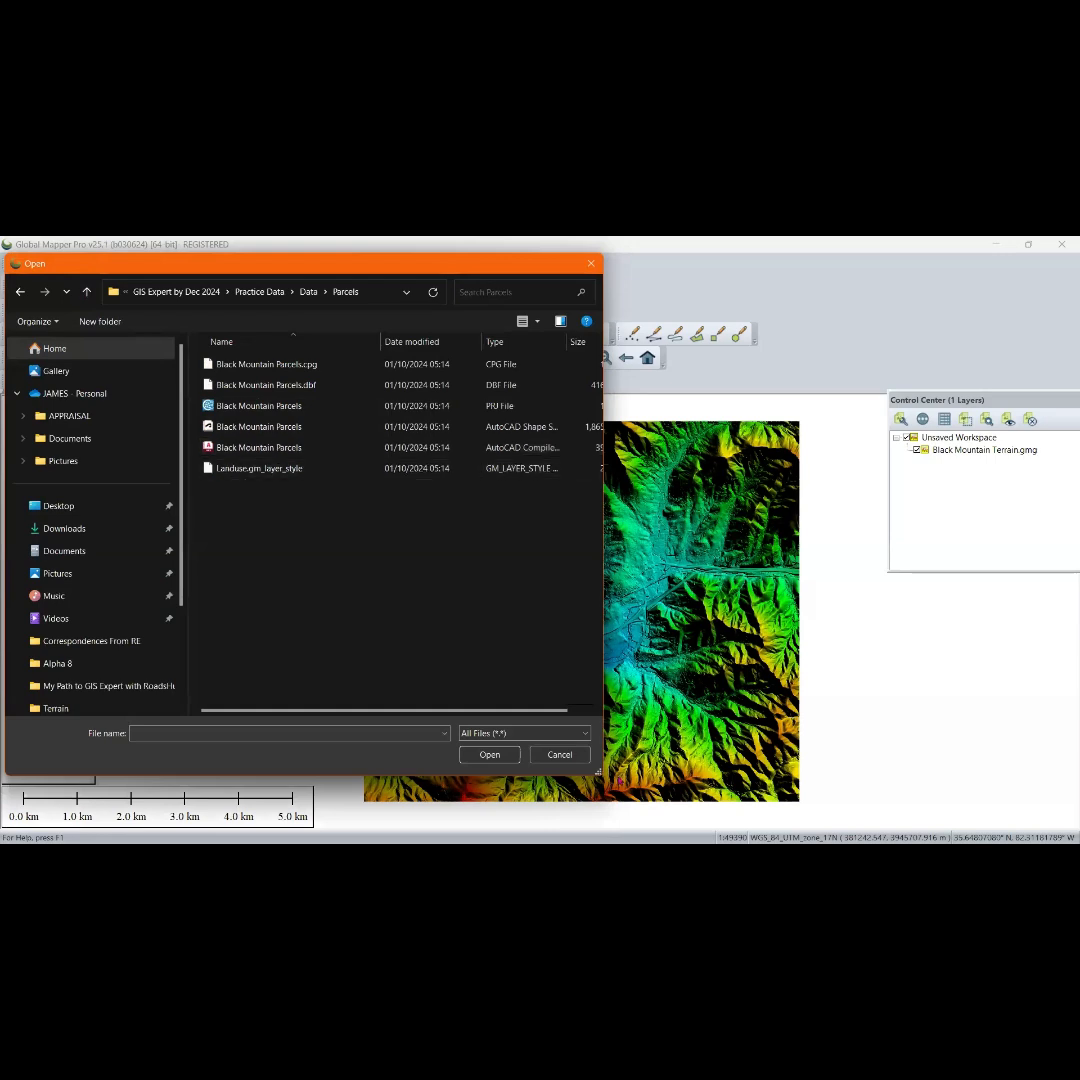
drag(598, 772, 744, 797)
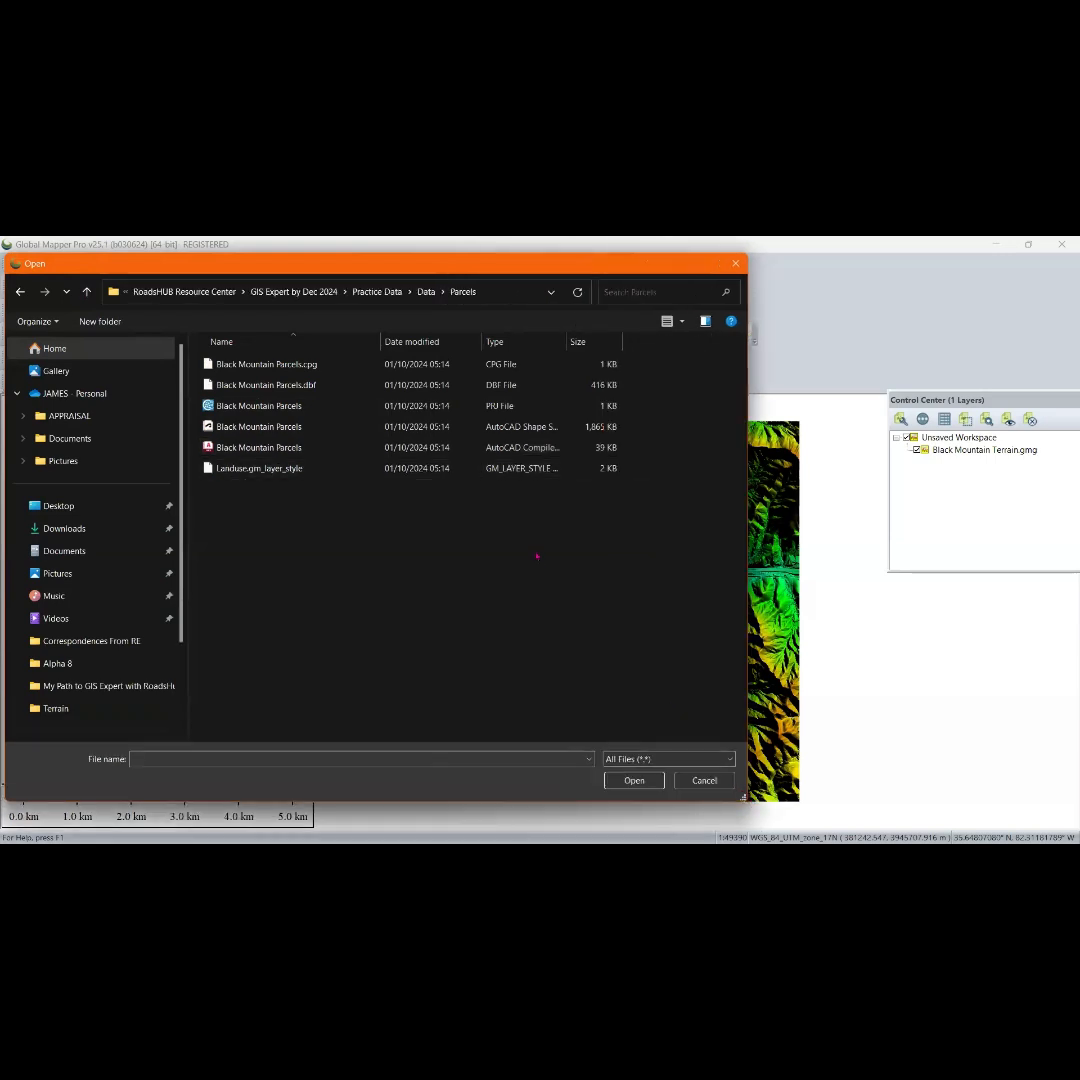
click(268, 428)
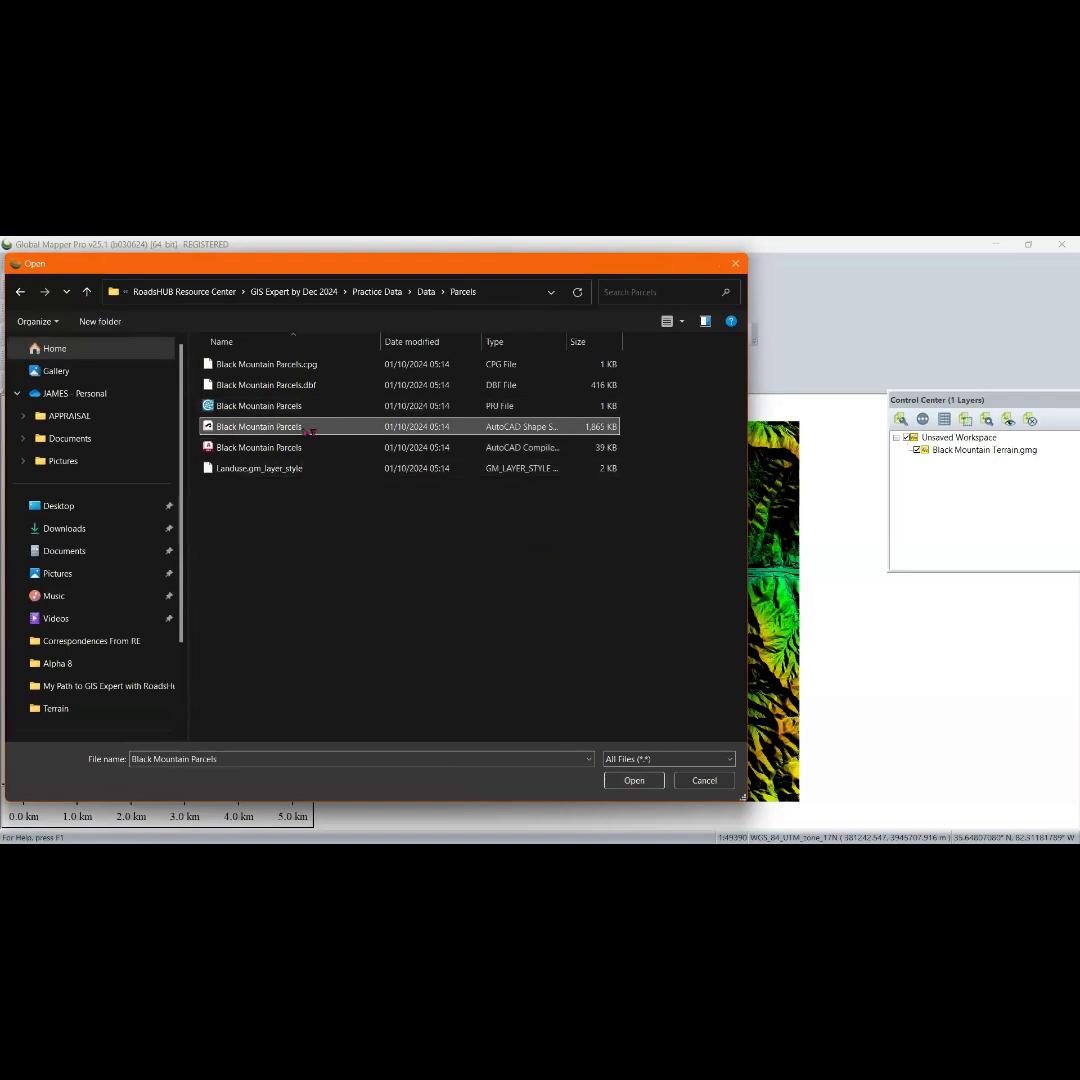
click(634, 779)
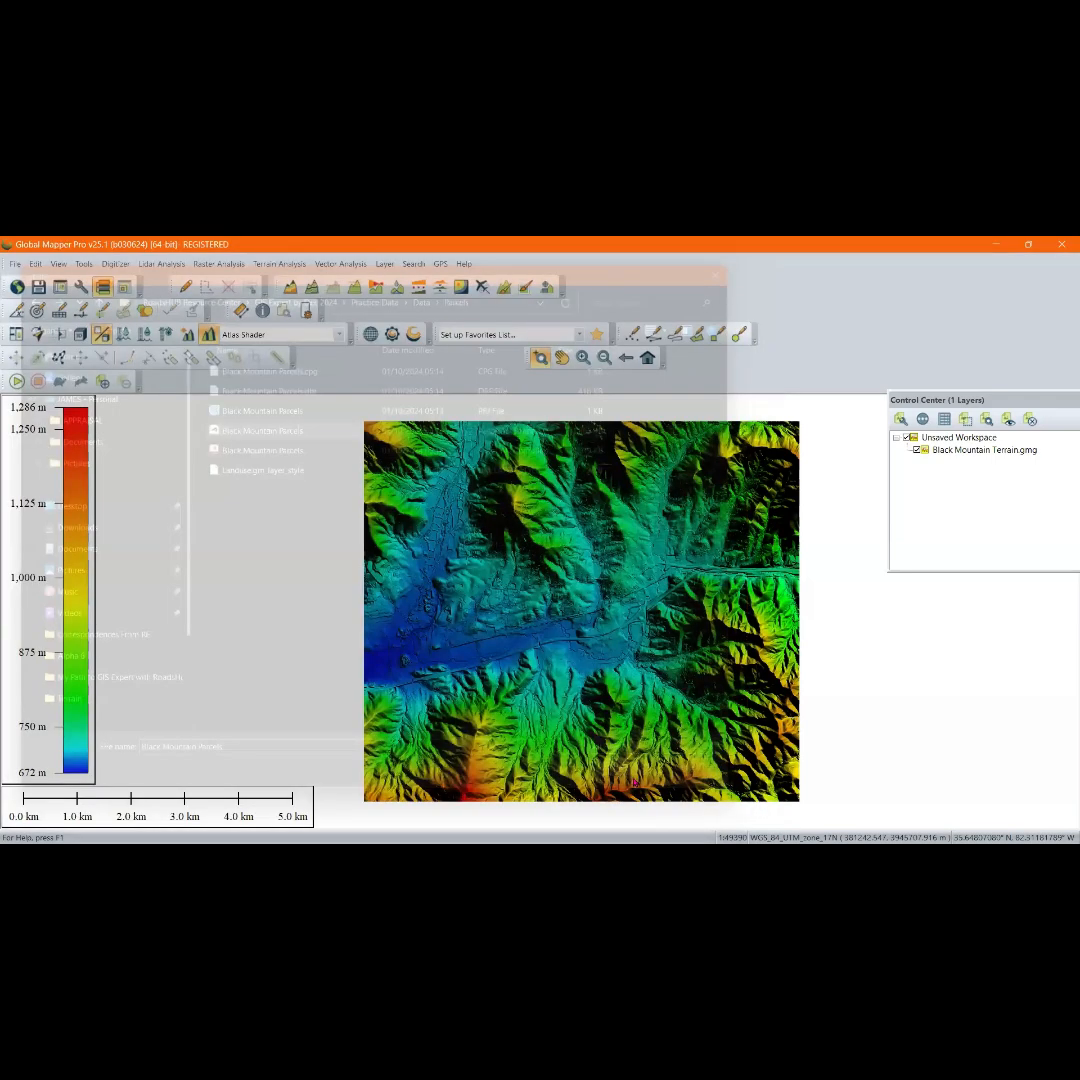
Examine the parcel boundaries, road corridors and surrounding relief where the Black Mountain Parcels layer overlies the terrain
scroll(595, 598, up, 2)
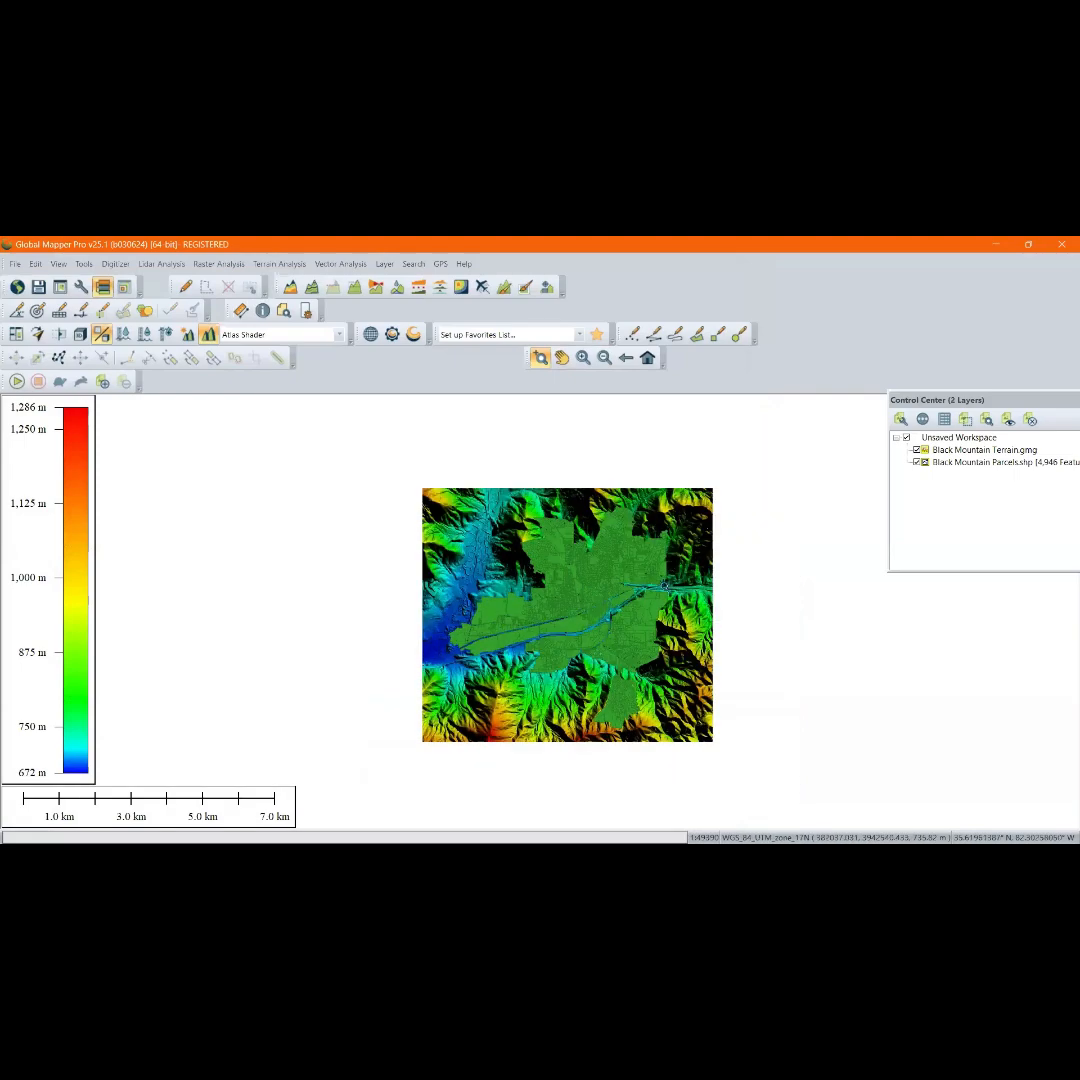
scroll(595, 598, up, 2)
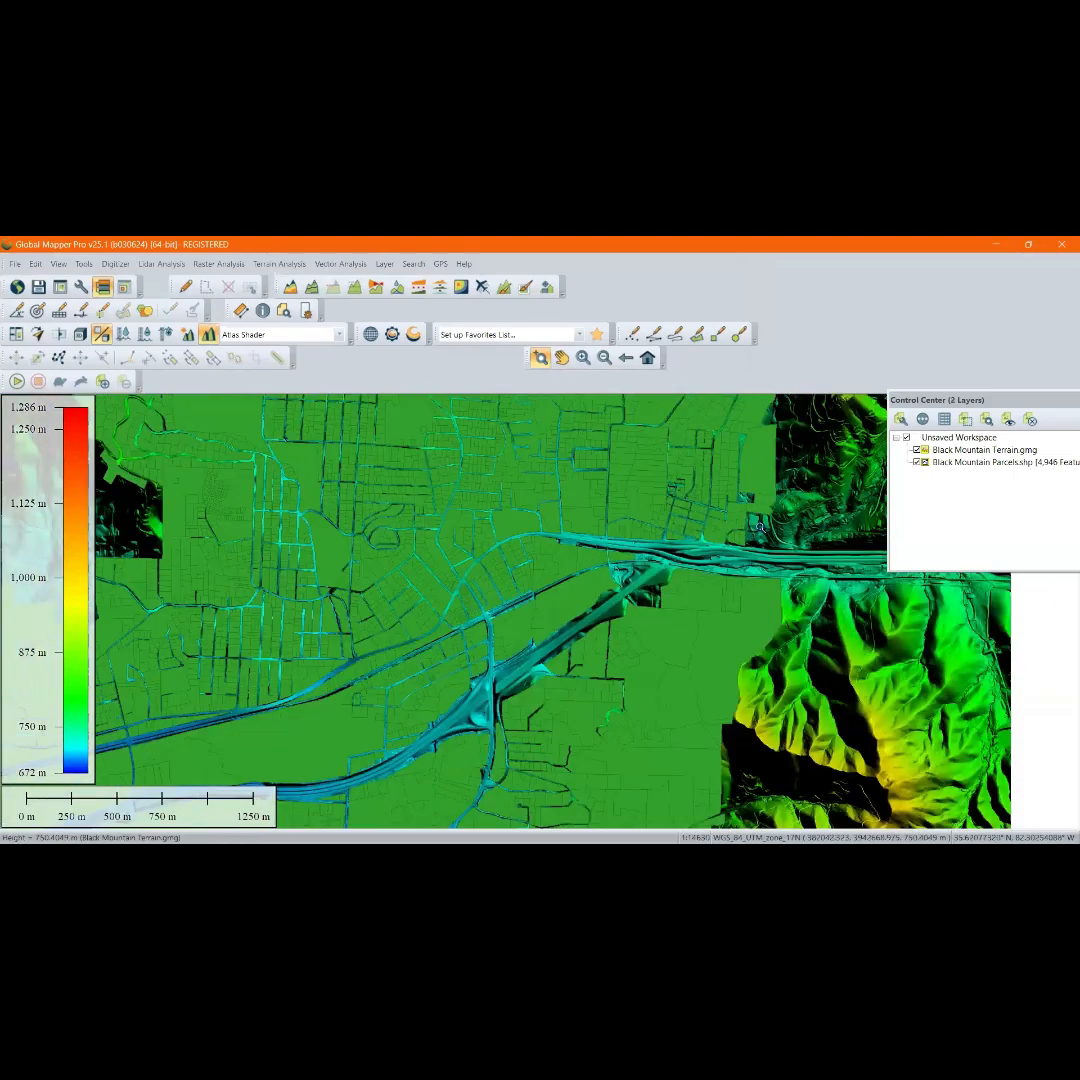
scroll(727, 617, down, 2)
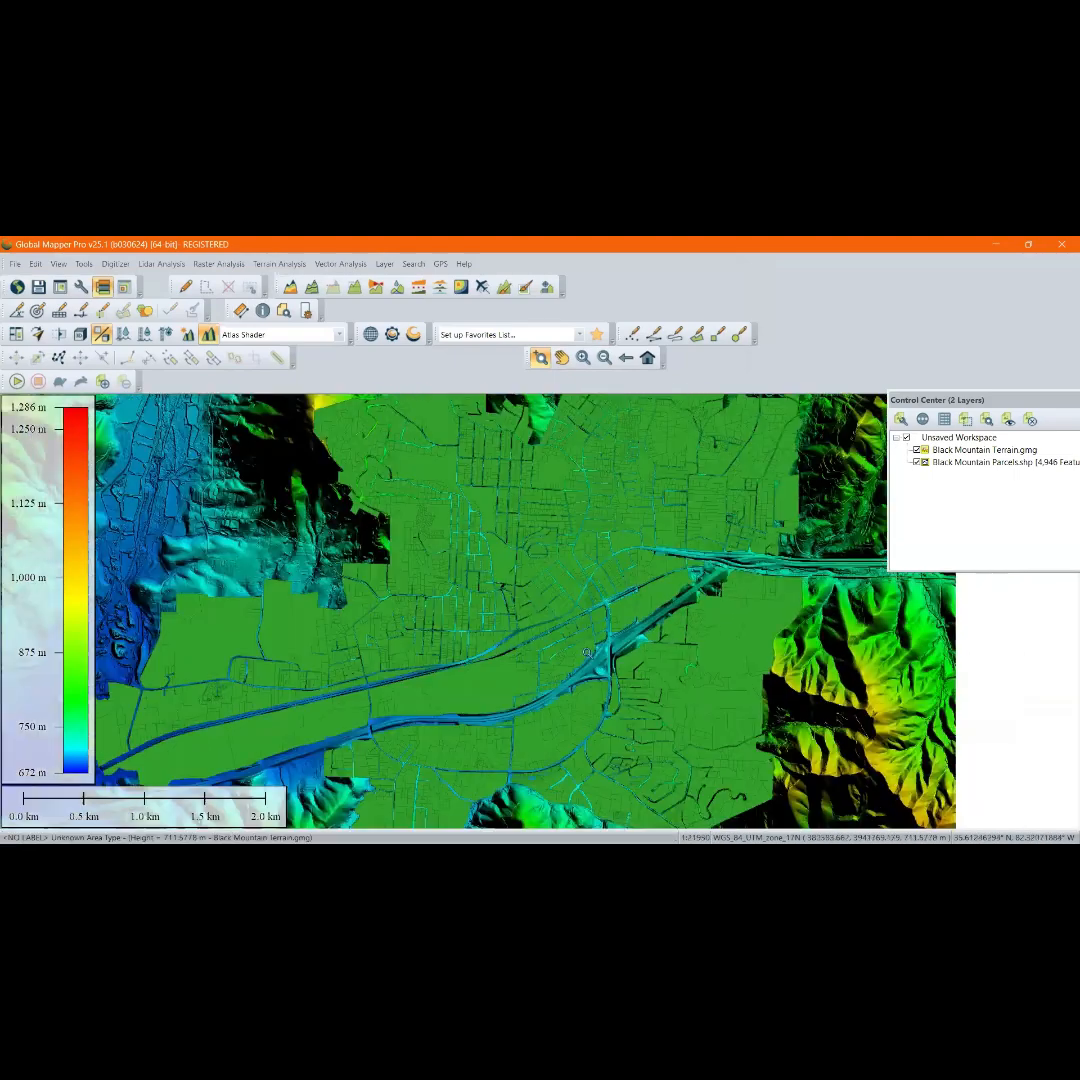
scroll(781, 595, down, 2)
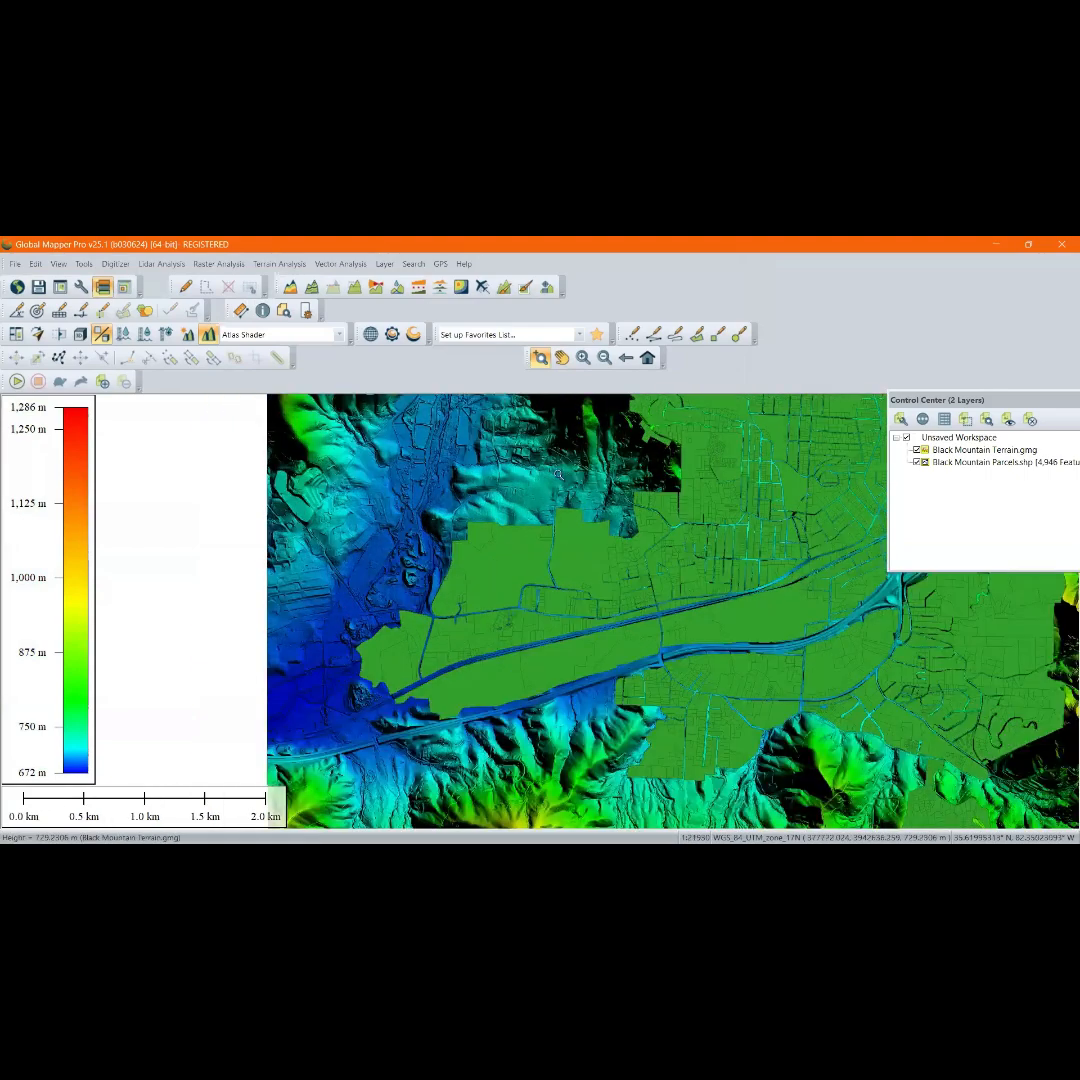
scroll(781, 595, up, 2)
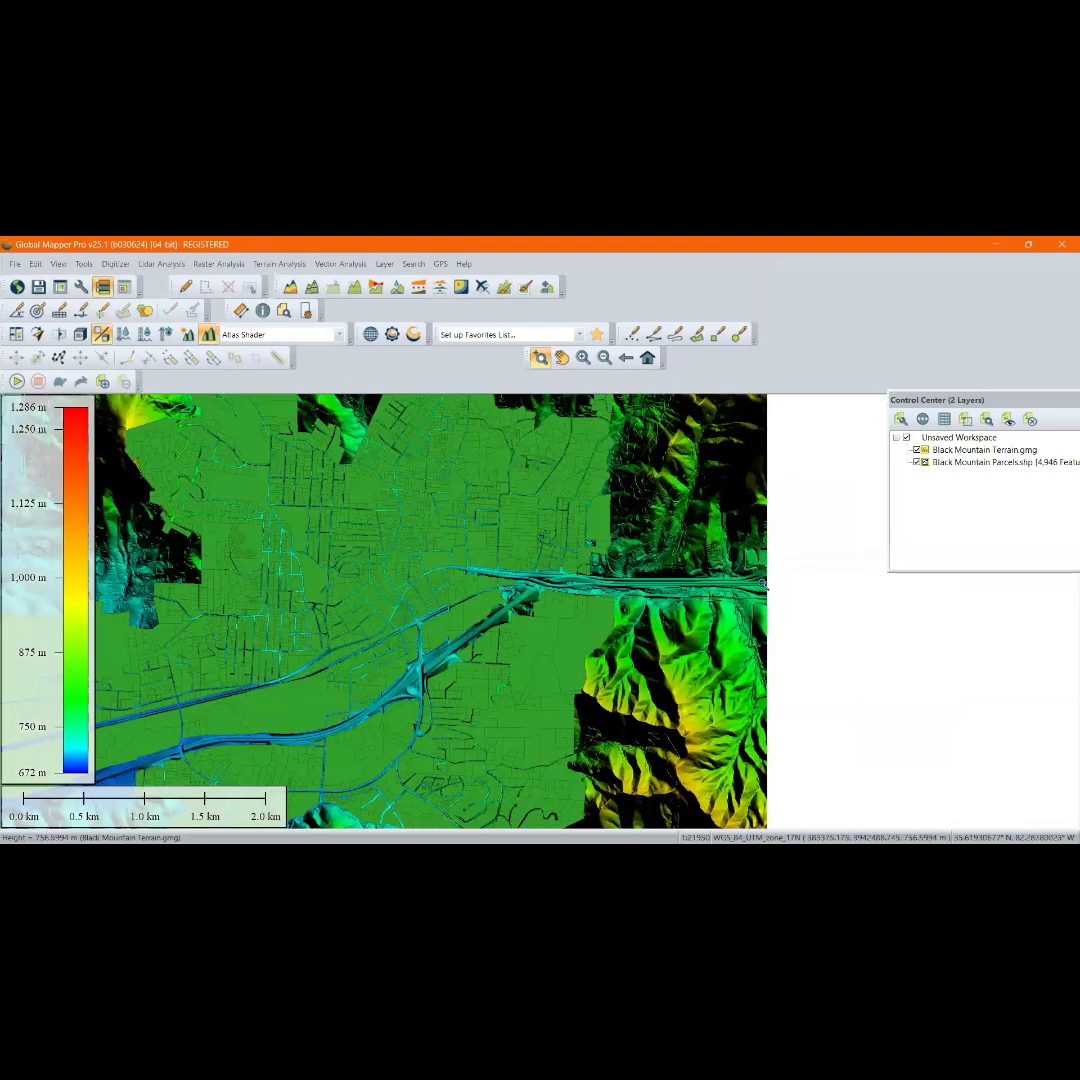
scroll(792, 503, down, 2)
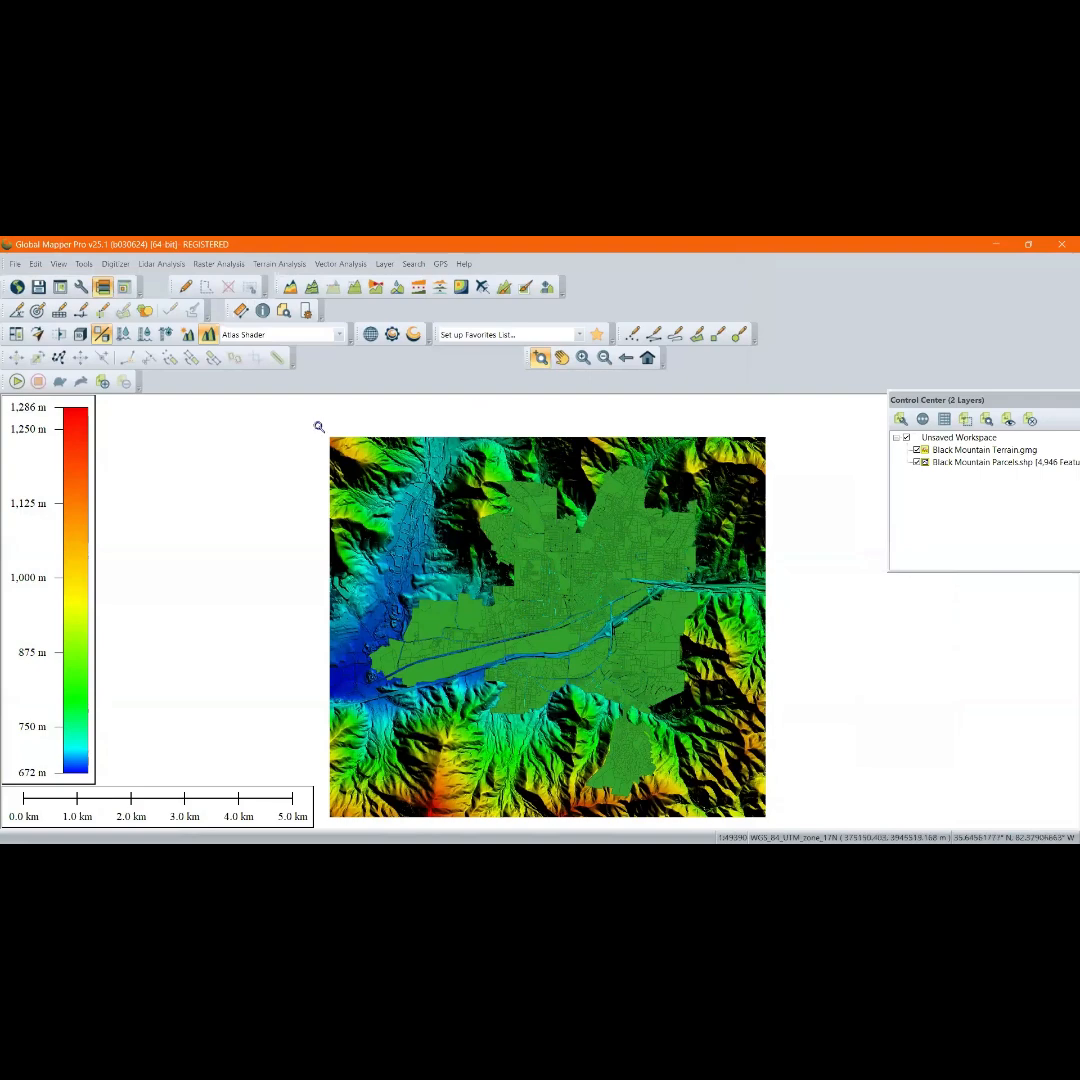
scroll(770, 686, up, 2)
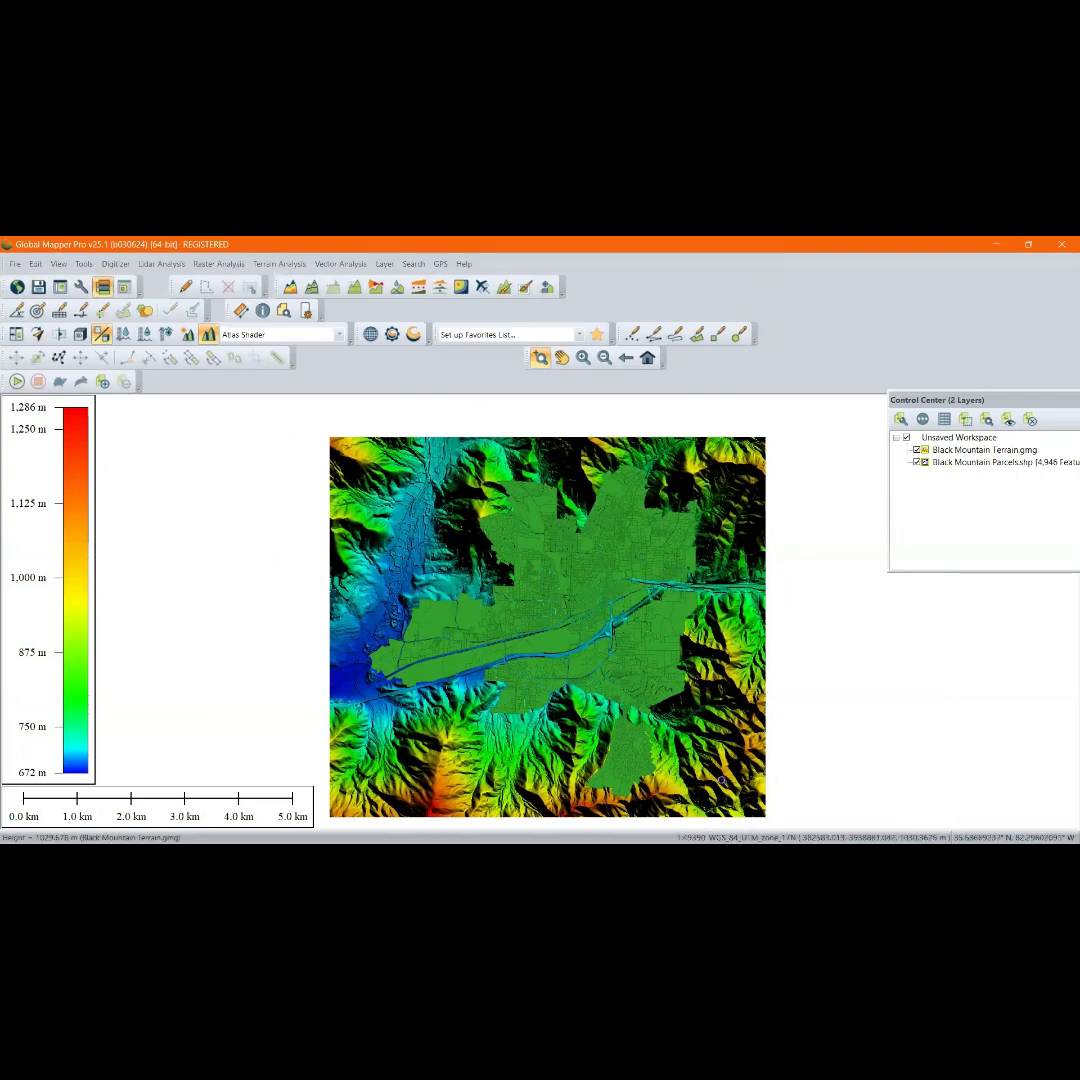
scroll(650, 582, up, 2)
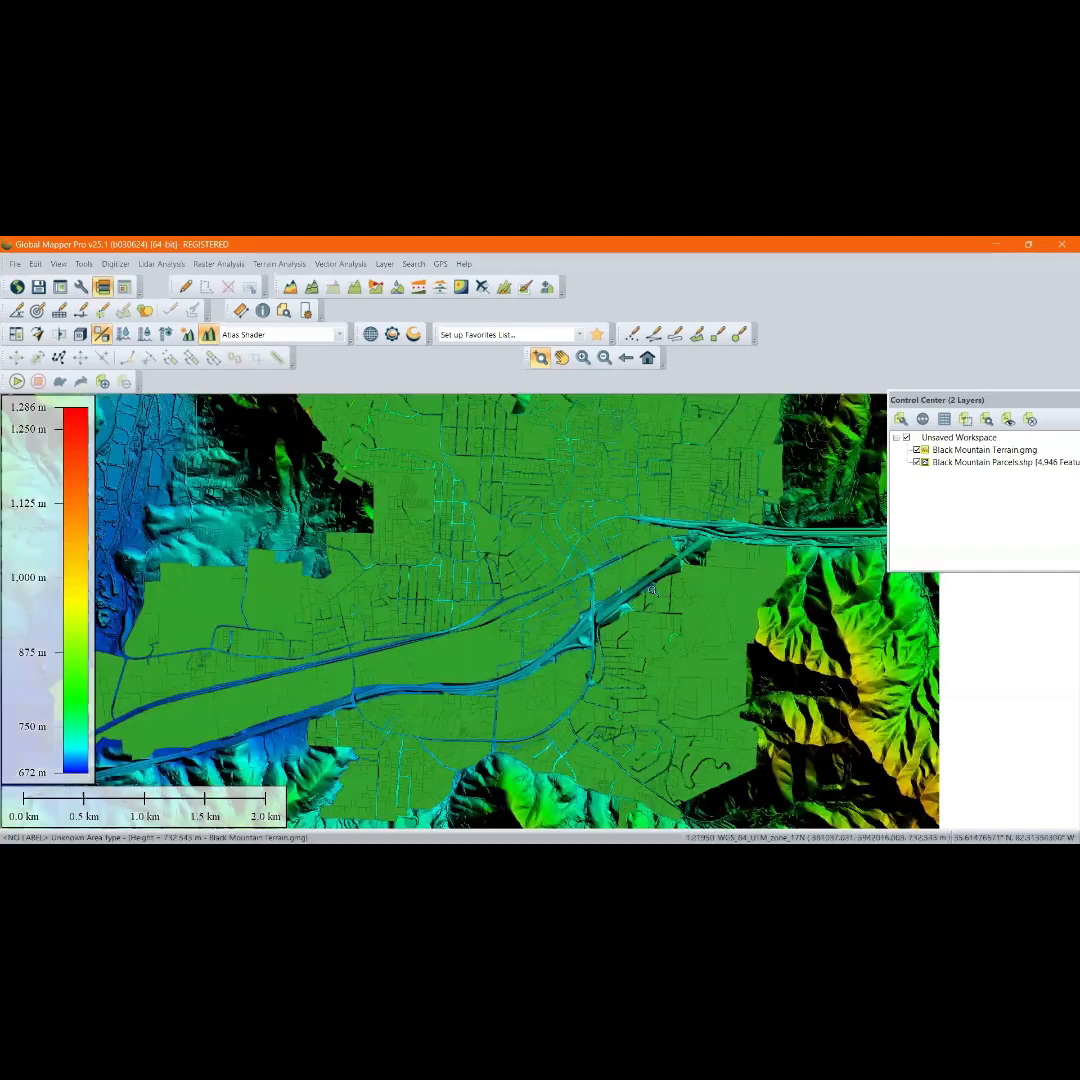
scroll(478, 610, down, 2)
scroll(469, 665, up, 2)
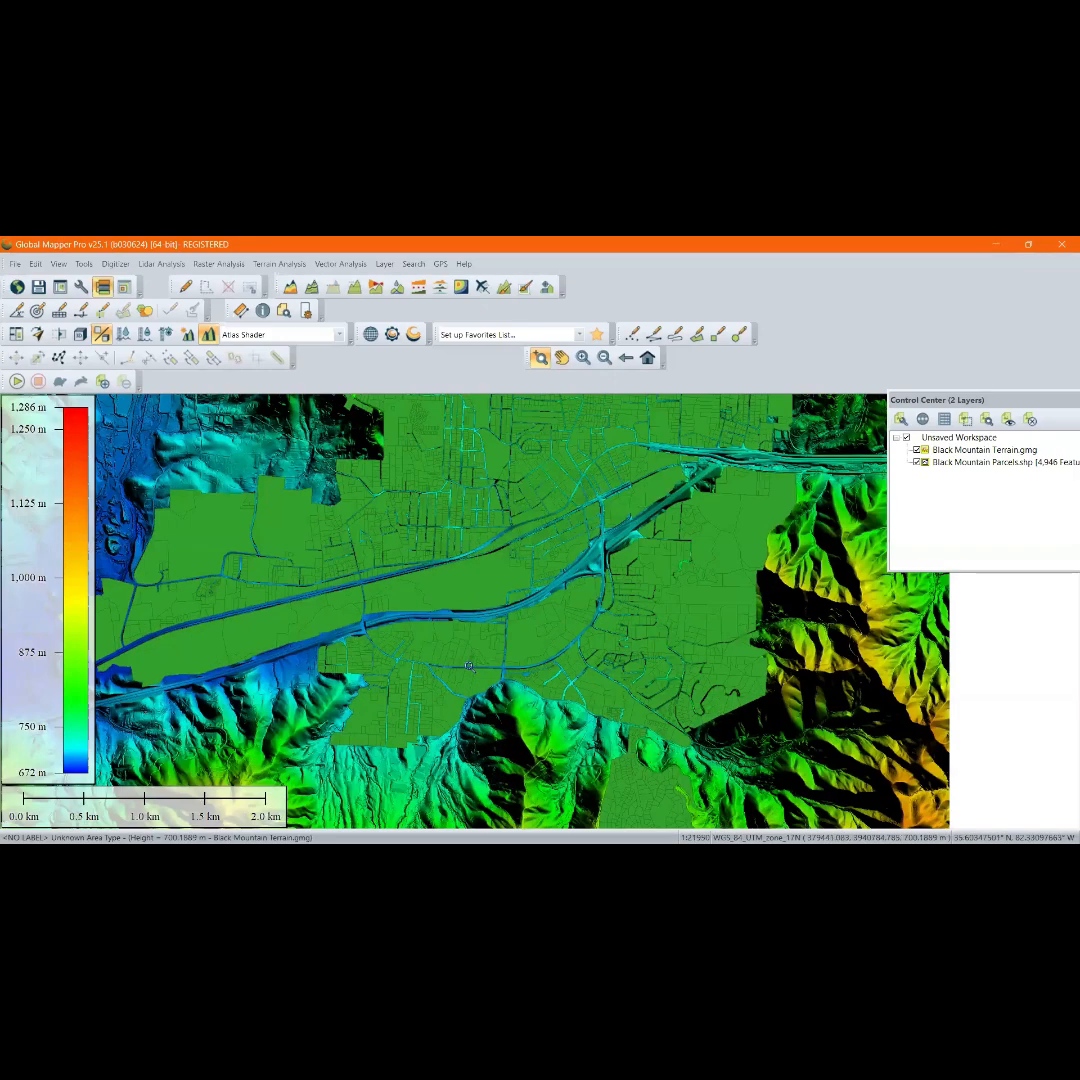
scroll(467, 665, down, 2)
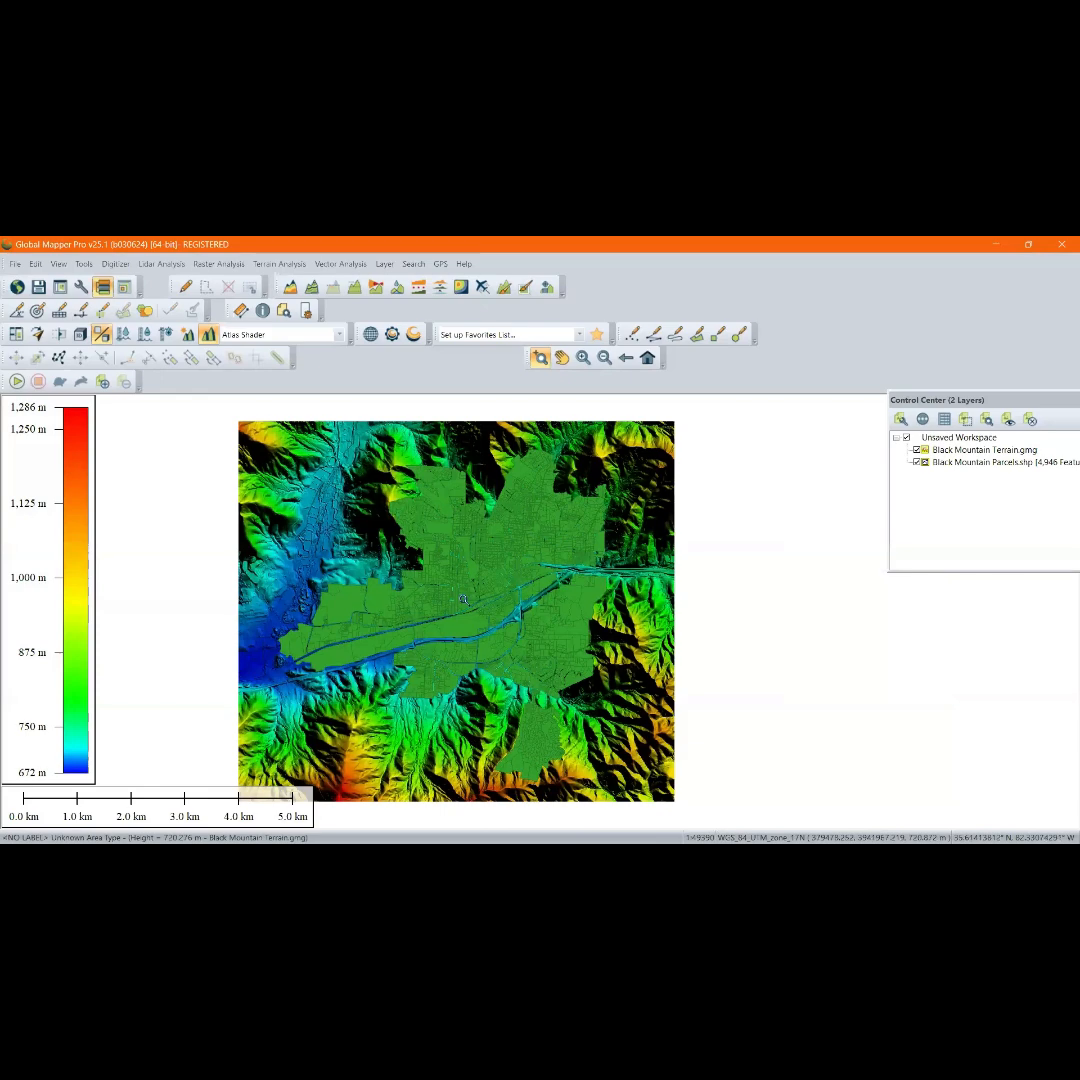
scroll(466, 588, up, 1)
scroll(475, 582, up, 1)
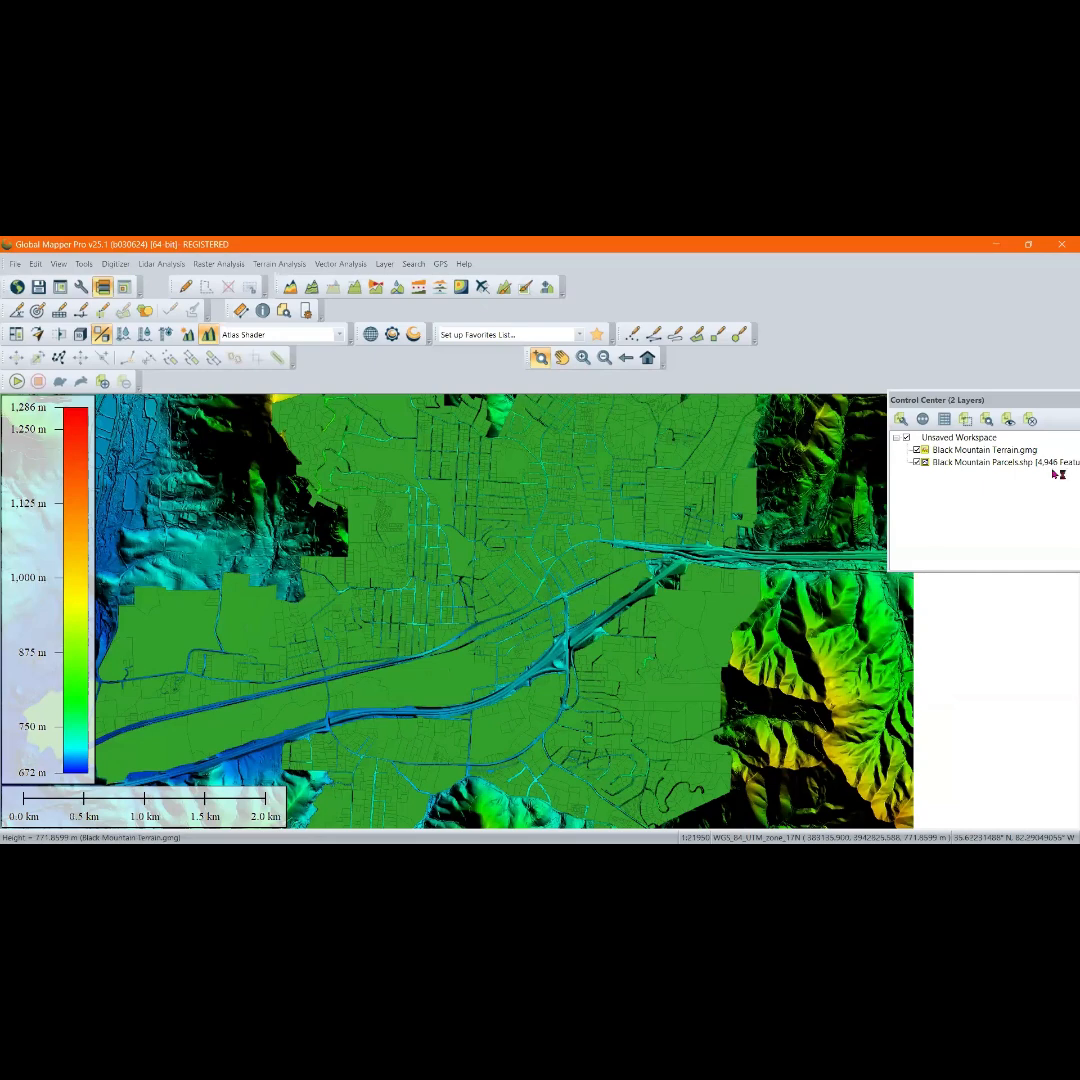
scroll(193, 662, down, 1)
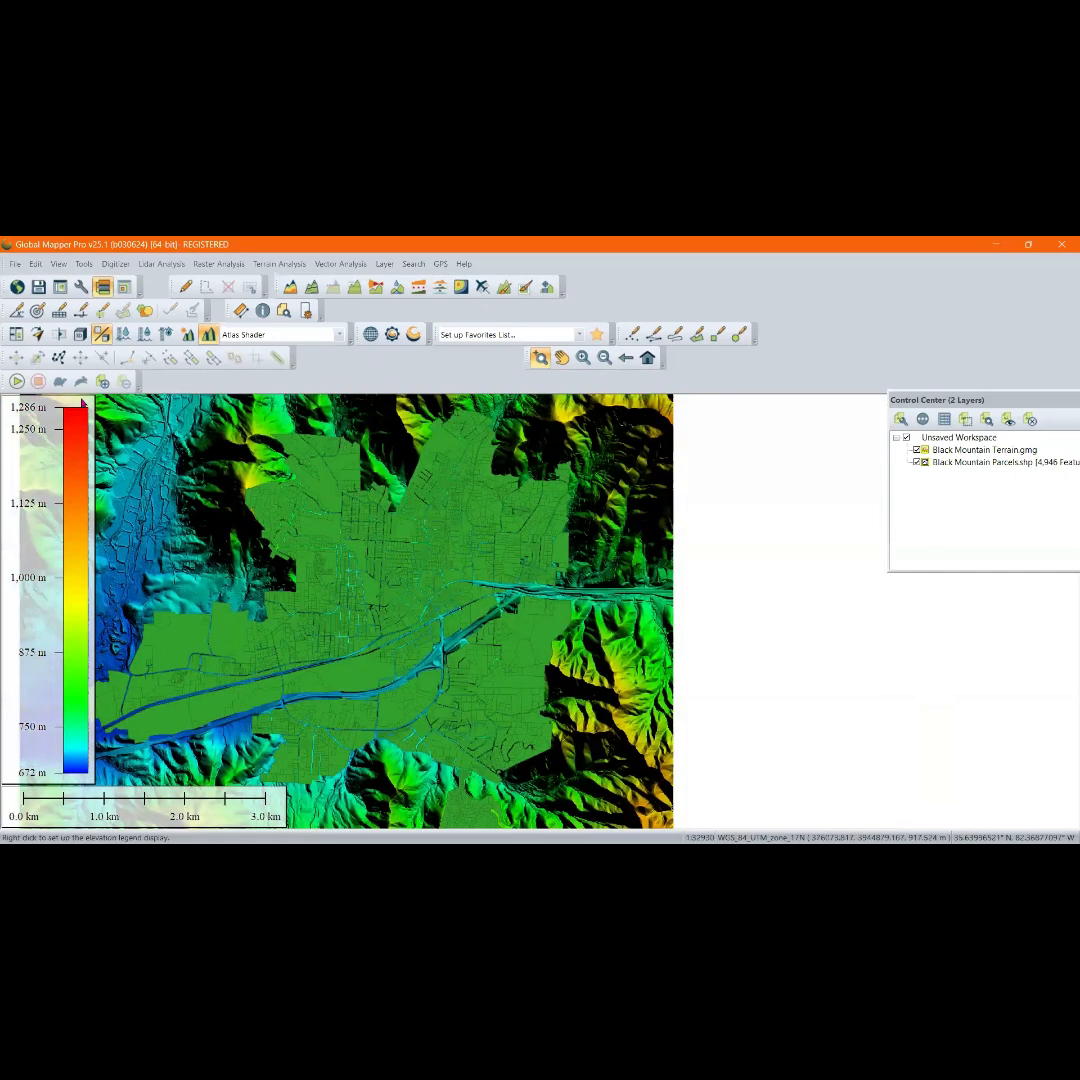
Load the Black Mountain Terrain grid from the Terrain folder a second time, accepting the duplicate overlay
click(15, 264)
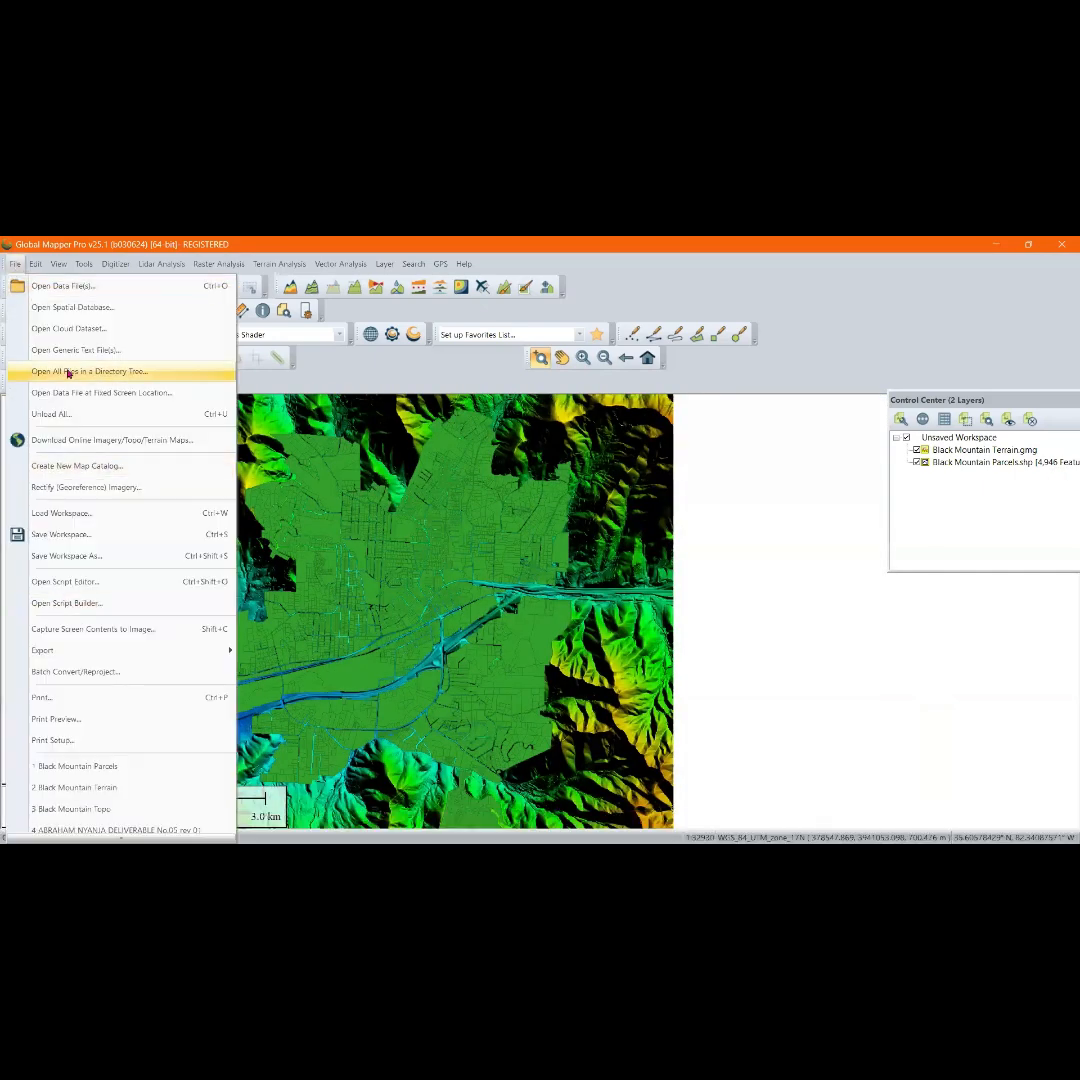
click(56, 296)
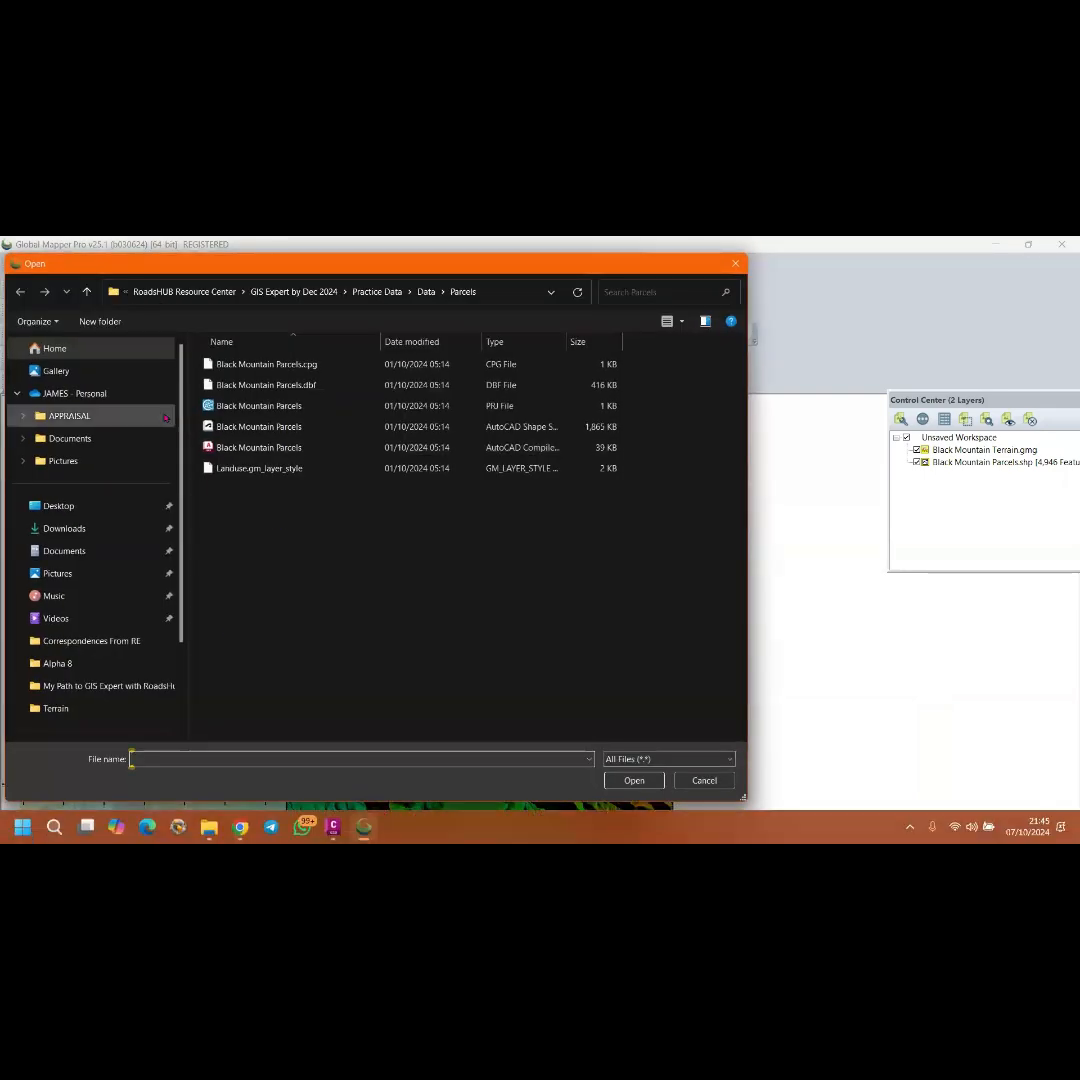
click(86, 291)
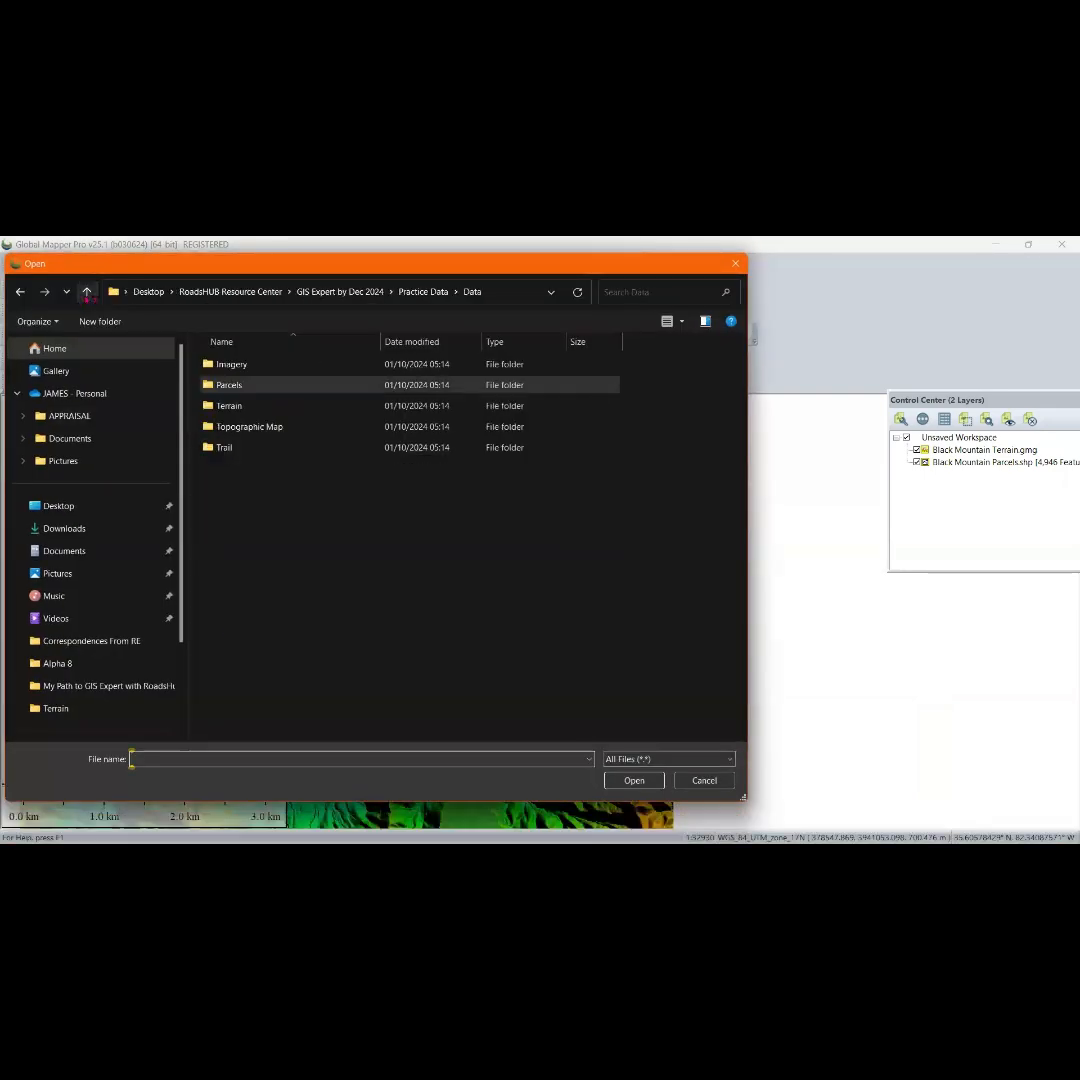
double_click(273, 409)
click(281, 372)
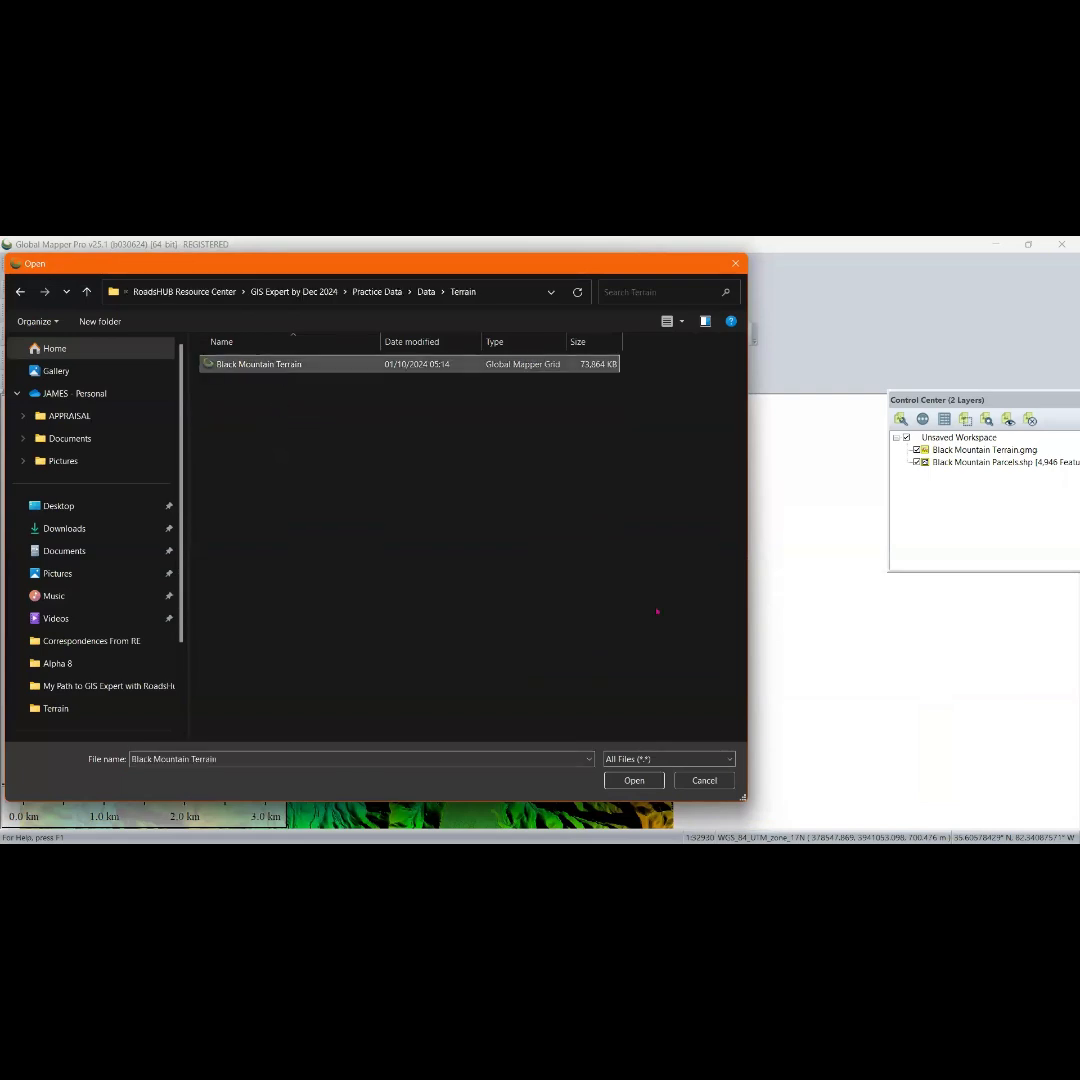
click(640, 781)
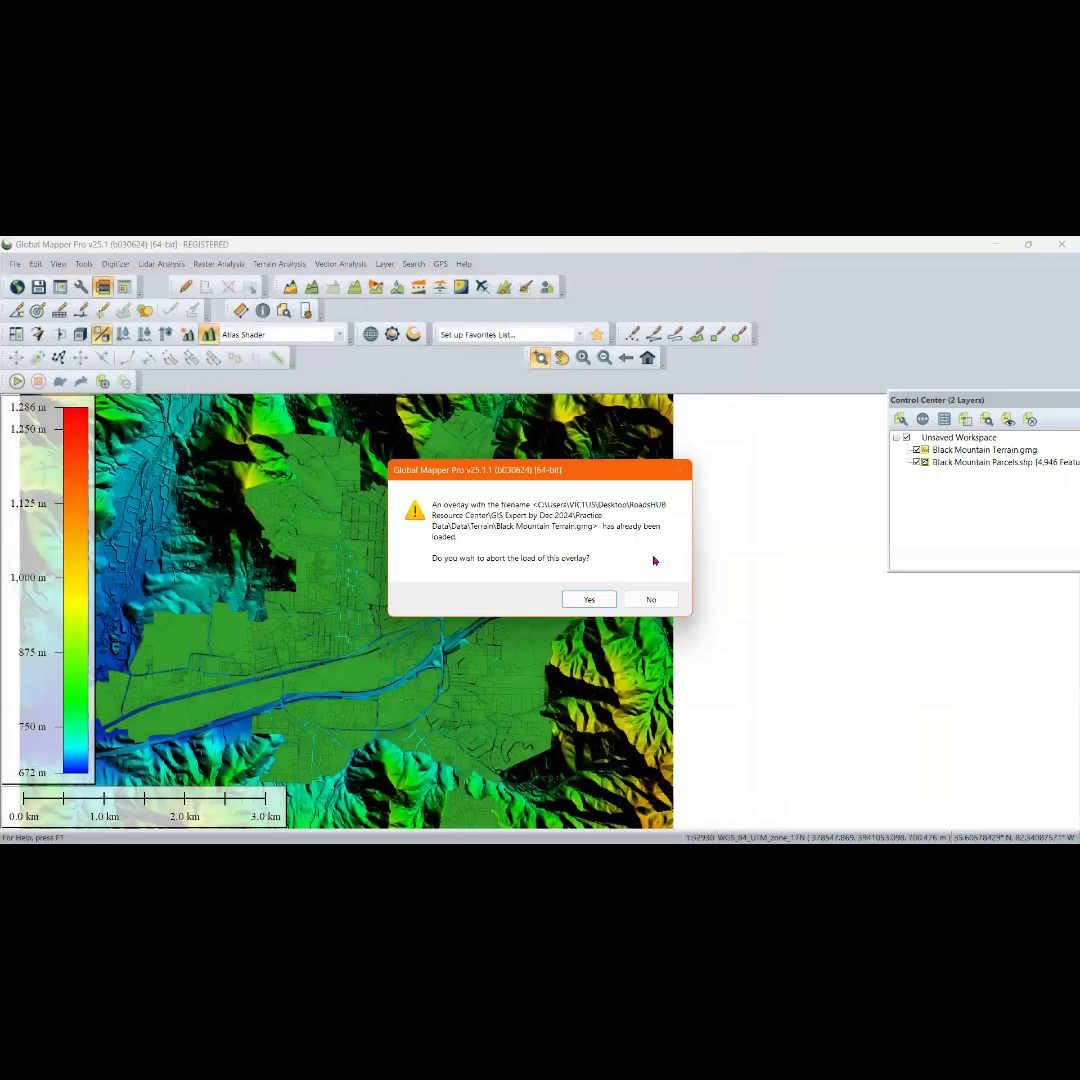
click(651, 598)
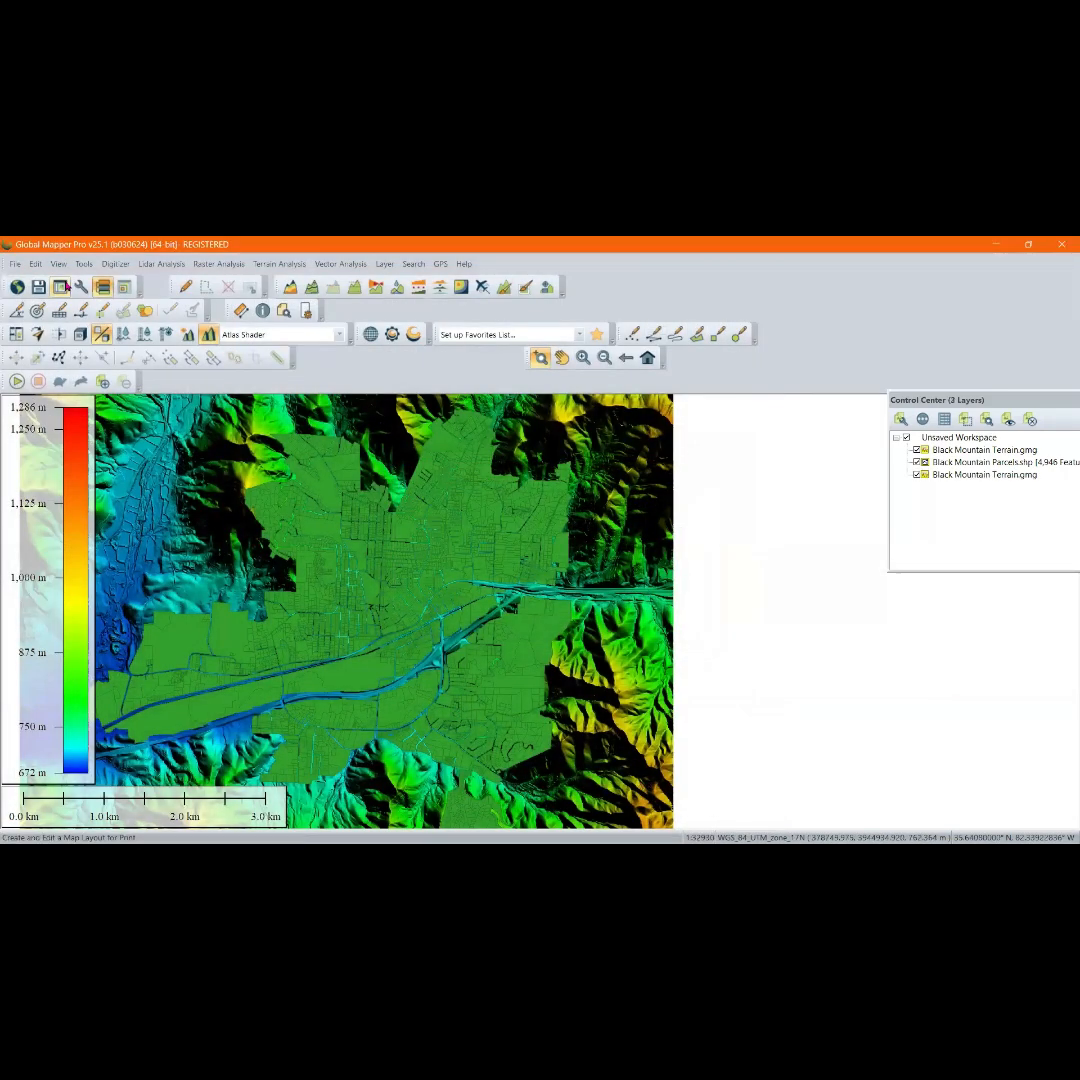
Load the Black Mountain Topo image from the Topographic Map folder in Practice Data, Data on top of the terrain
click(15, 264)
click(15, 264)
click(68, 289)
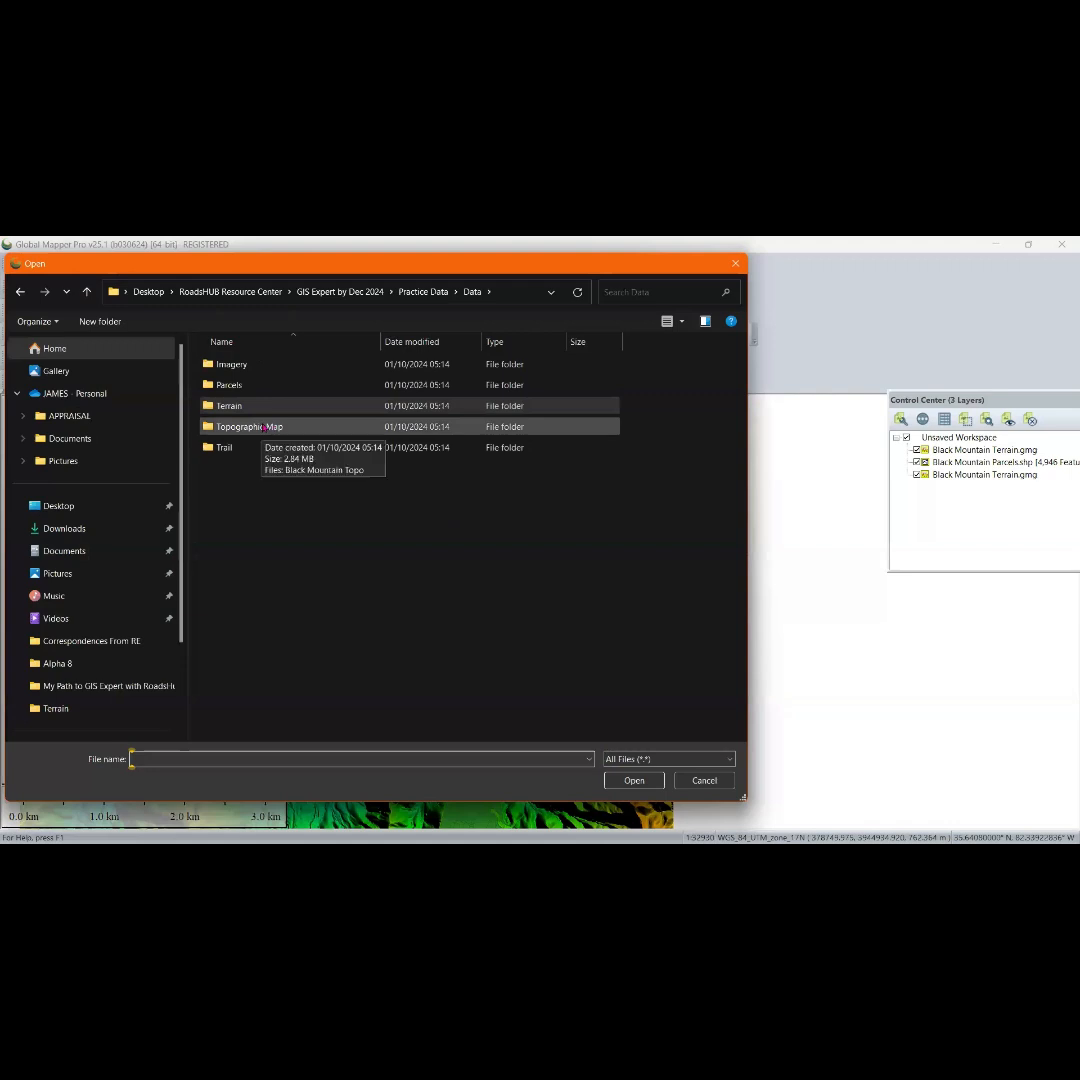
double_click(252, 365)
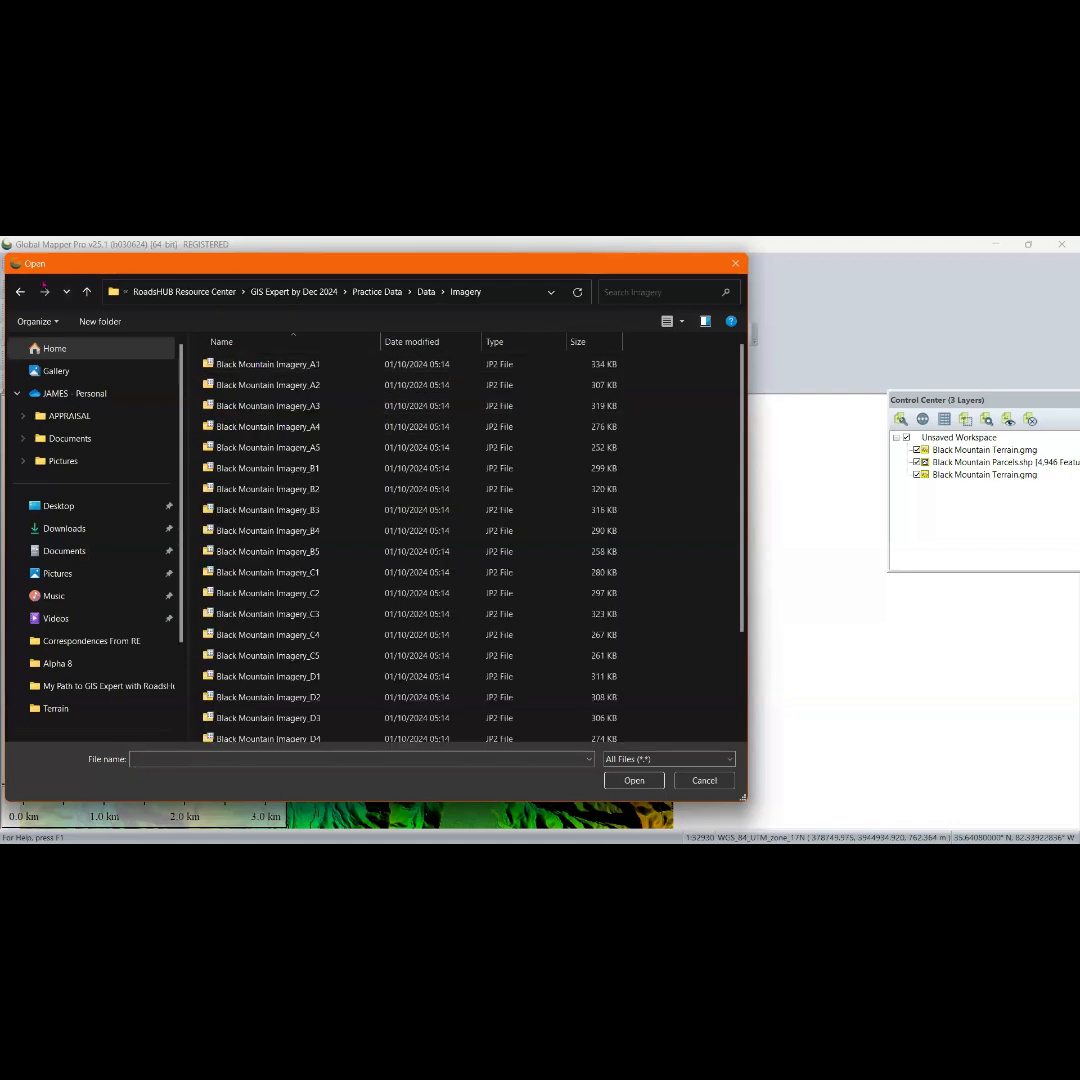
click(86, 291)
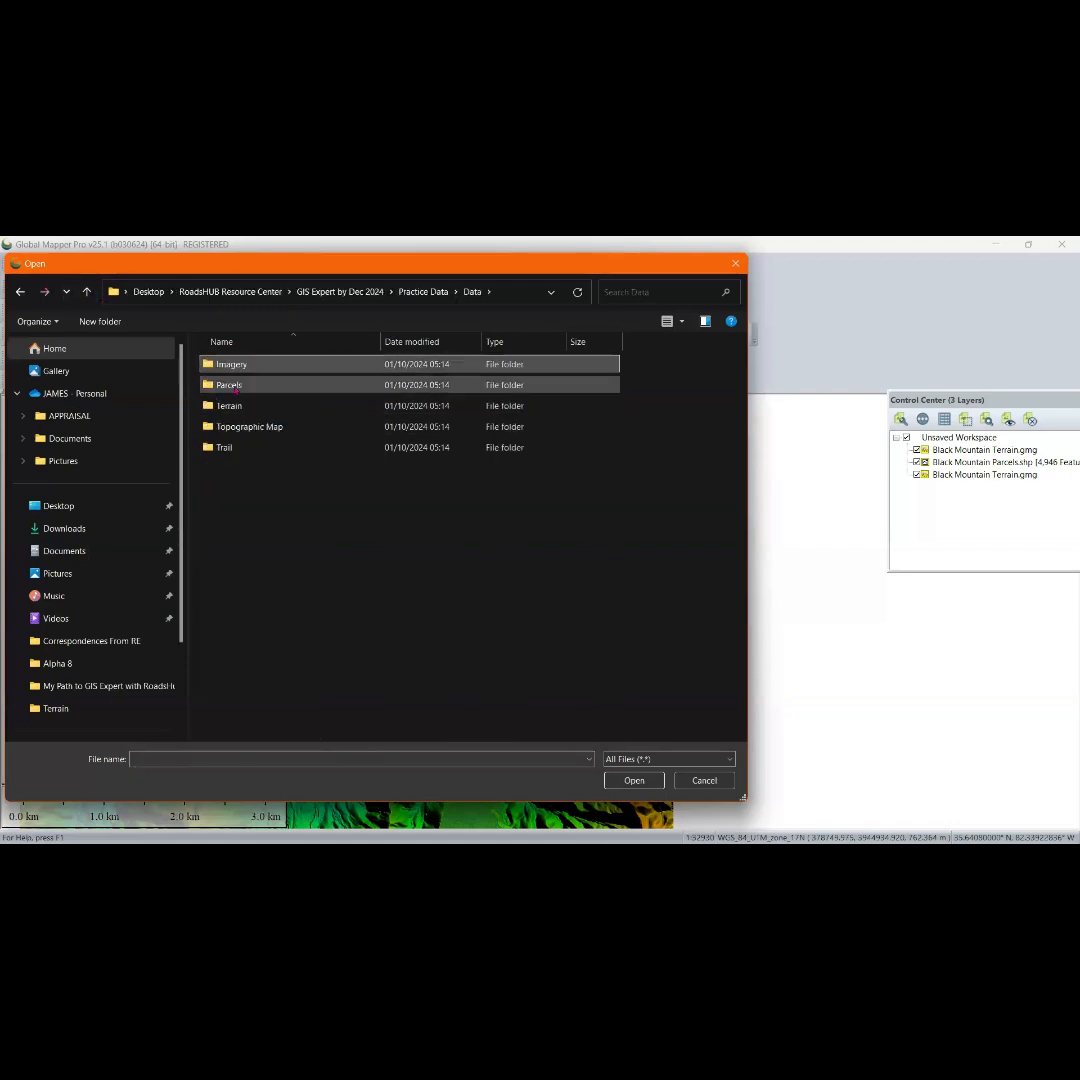
double_click(230, 385)
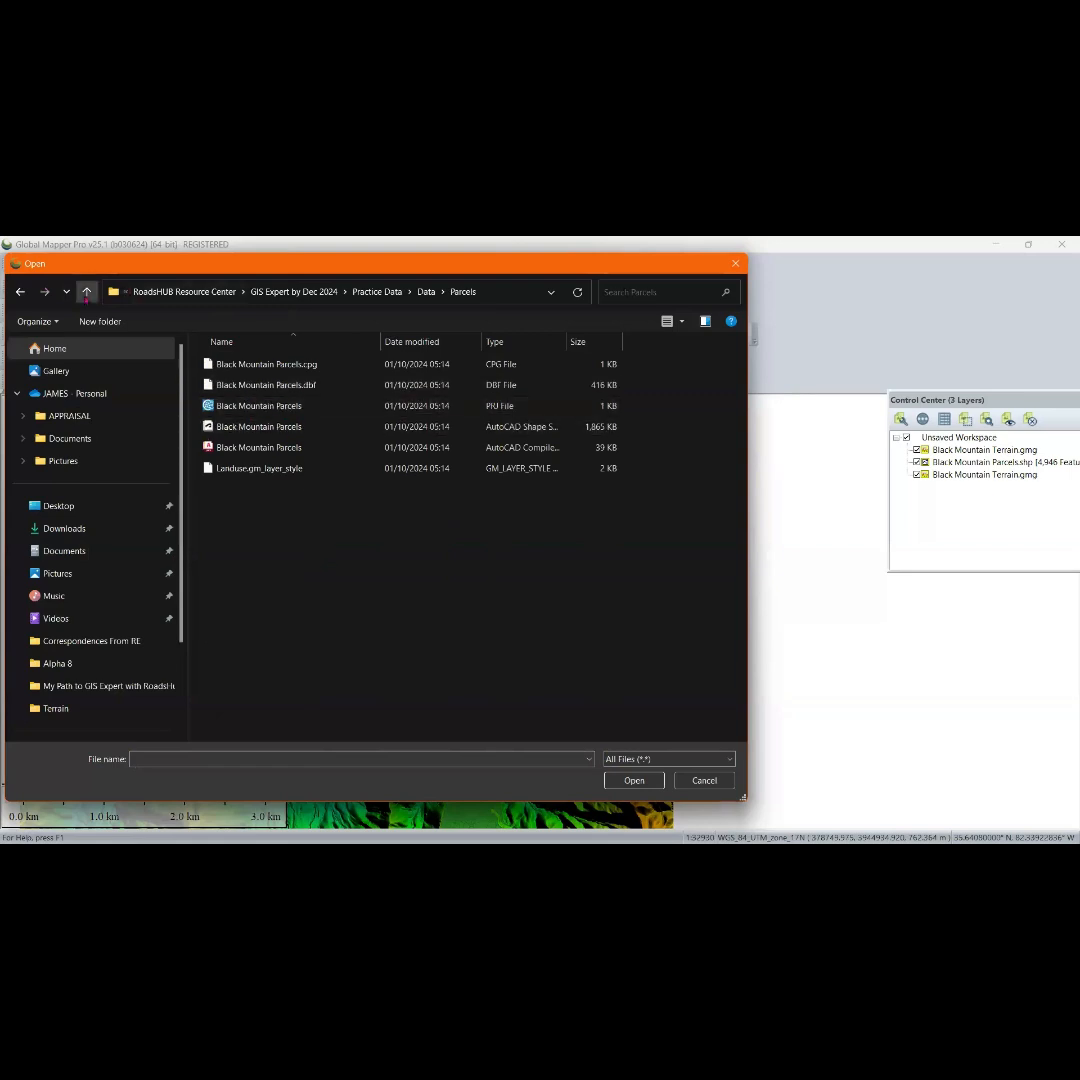
click(86, 291)
double_click(244, 430)
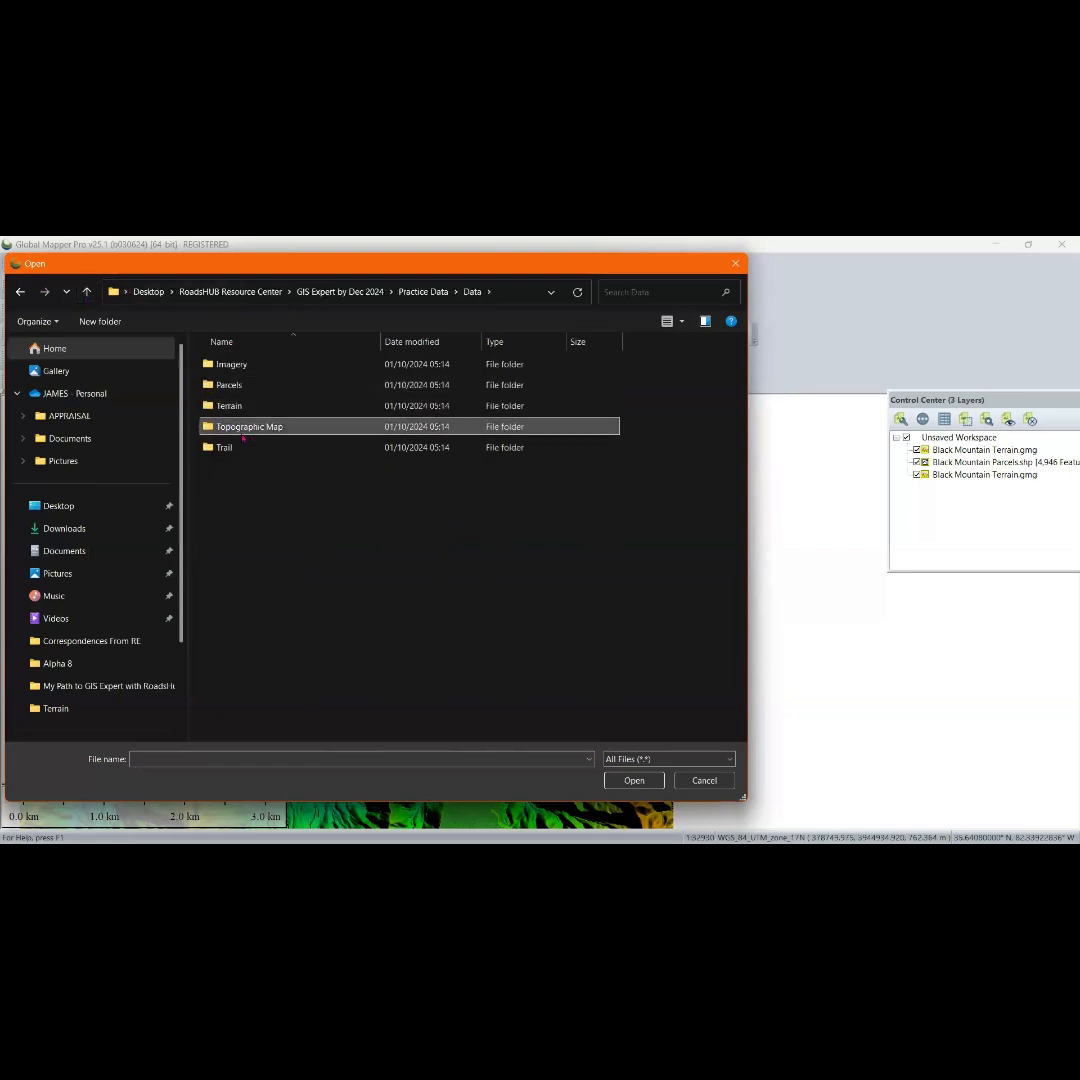
click(635, 783)
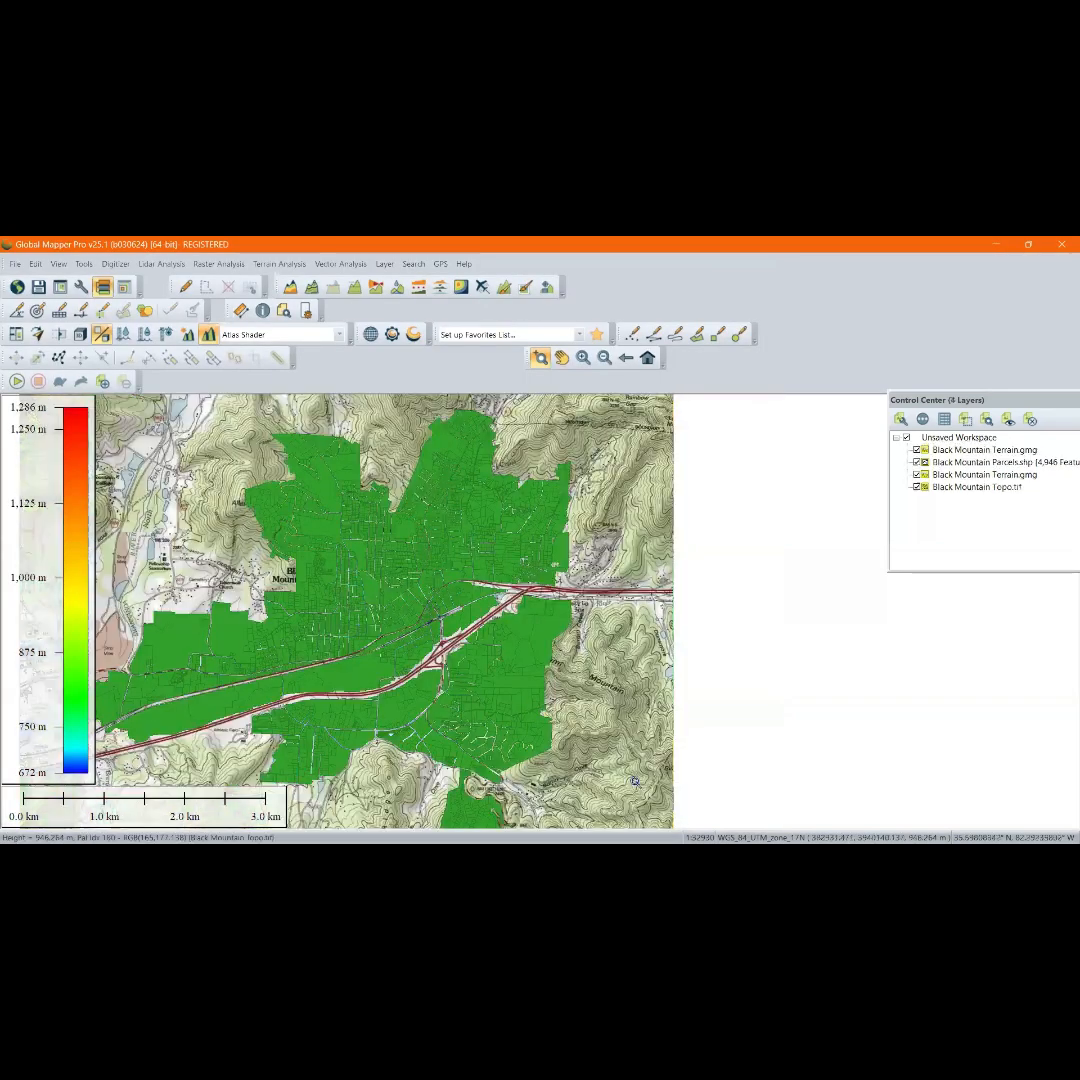
Examine how the Black Mountain Parcels layer fits over the topographic map, from the full extent to the highway corridor
scroll(400, 549, down, 2)
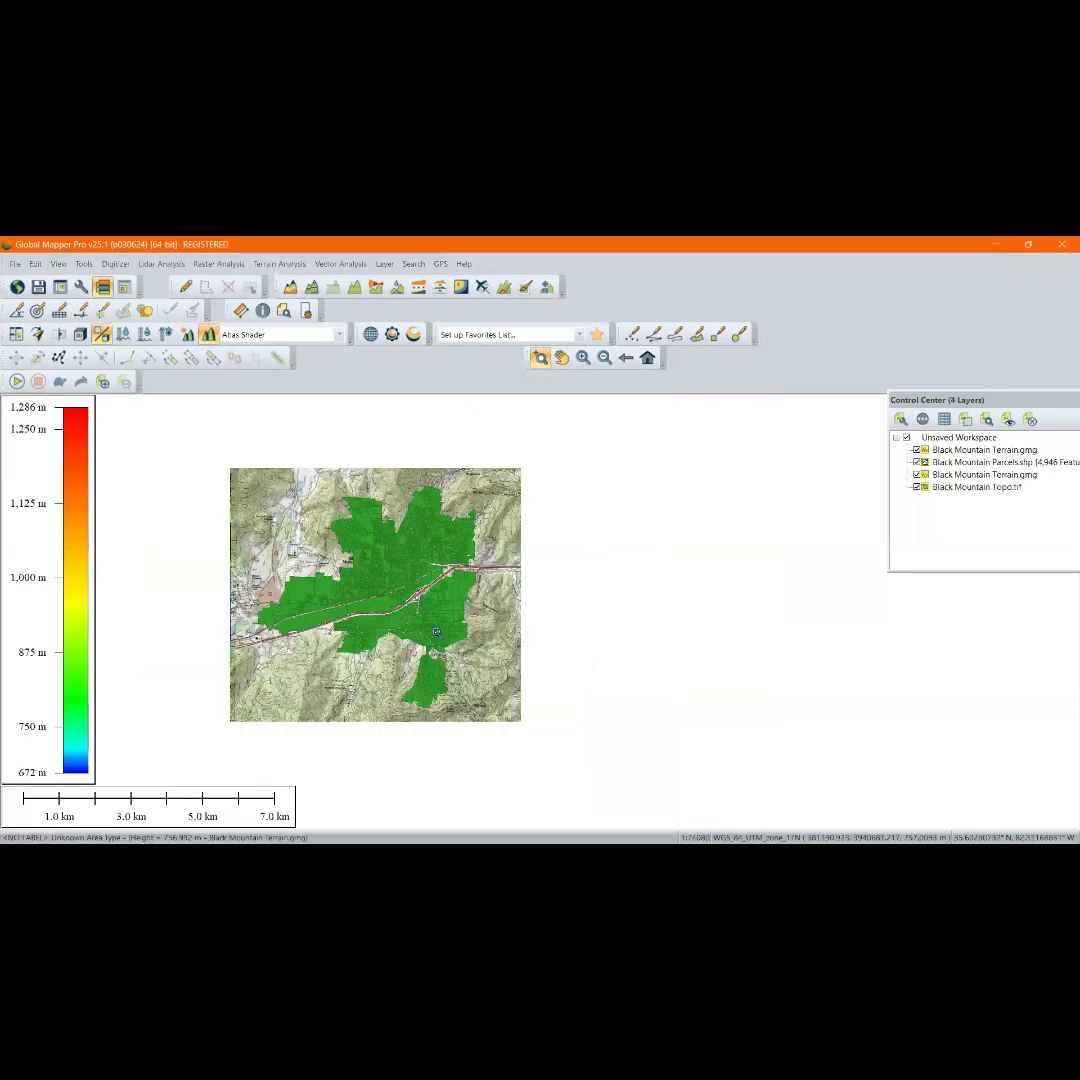
scroll(412, 620, up, 3)
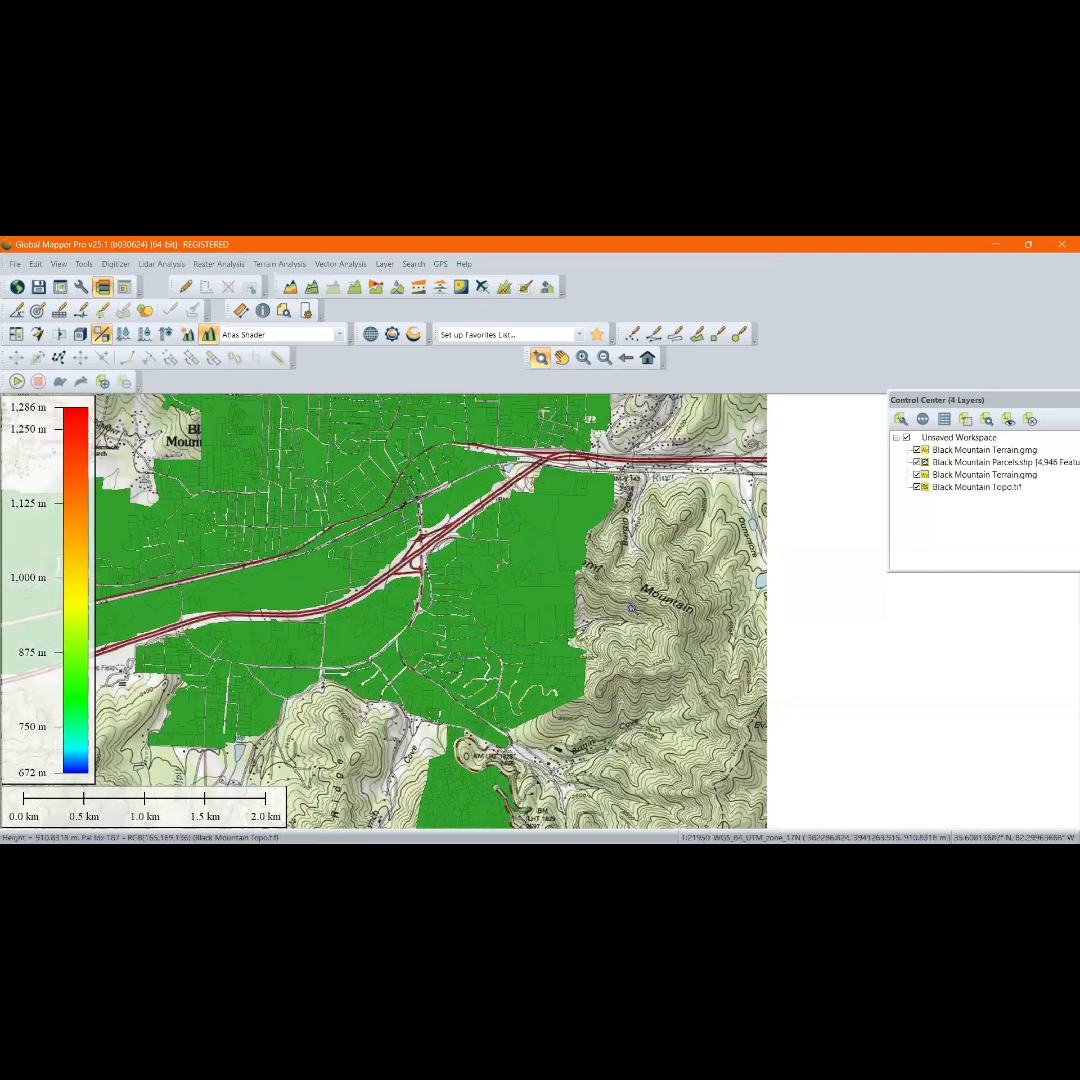
scroll(625, 620, down, 1)
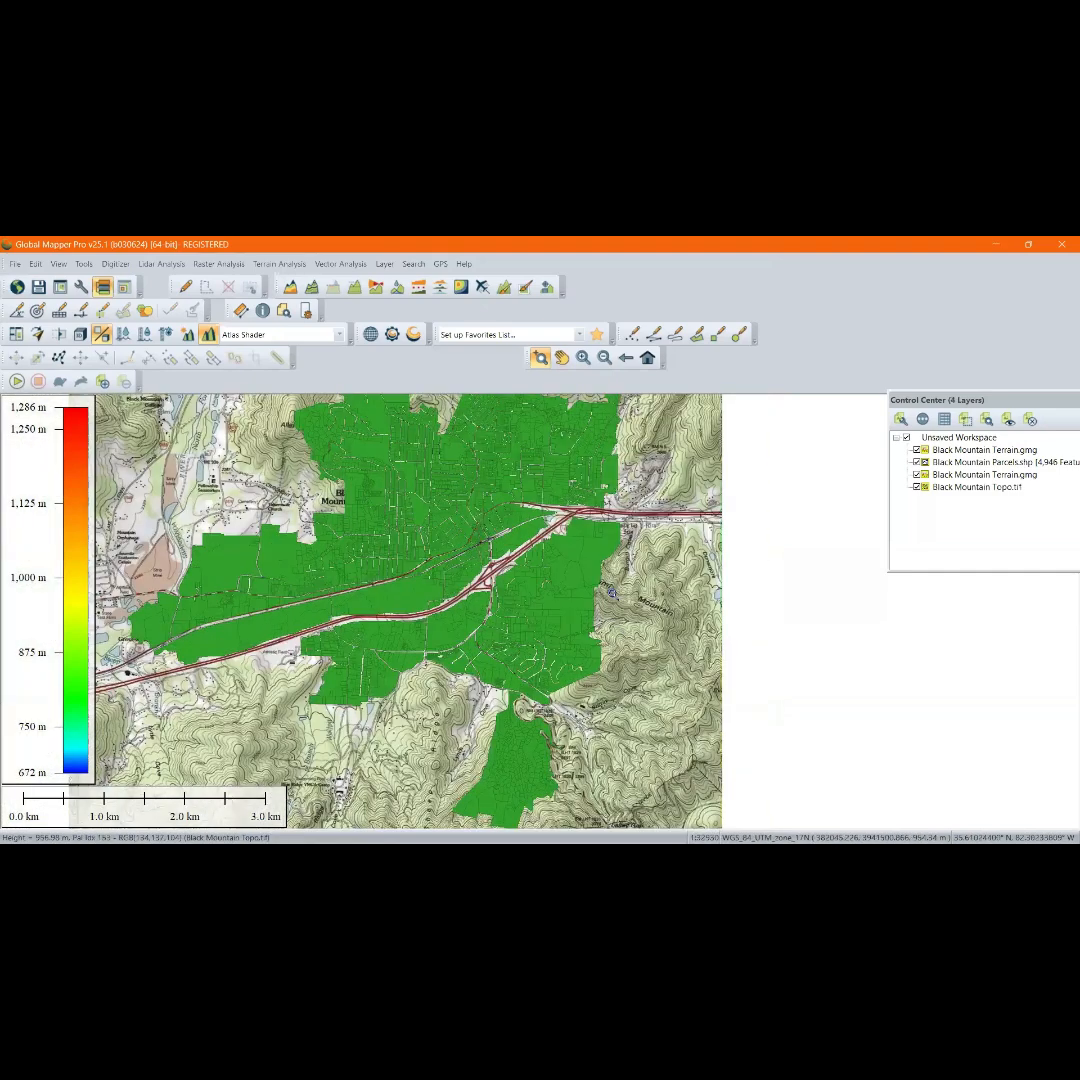
scroll(610, 592, down, 1)
scroll(518, 582, up, 2)
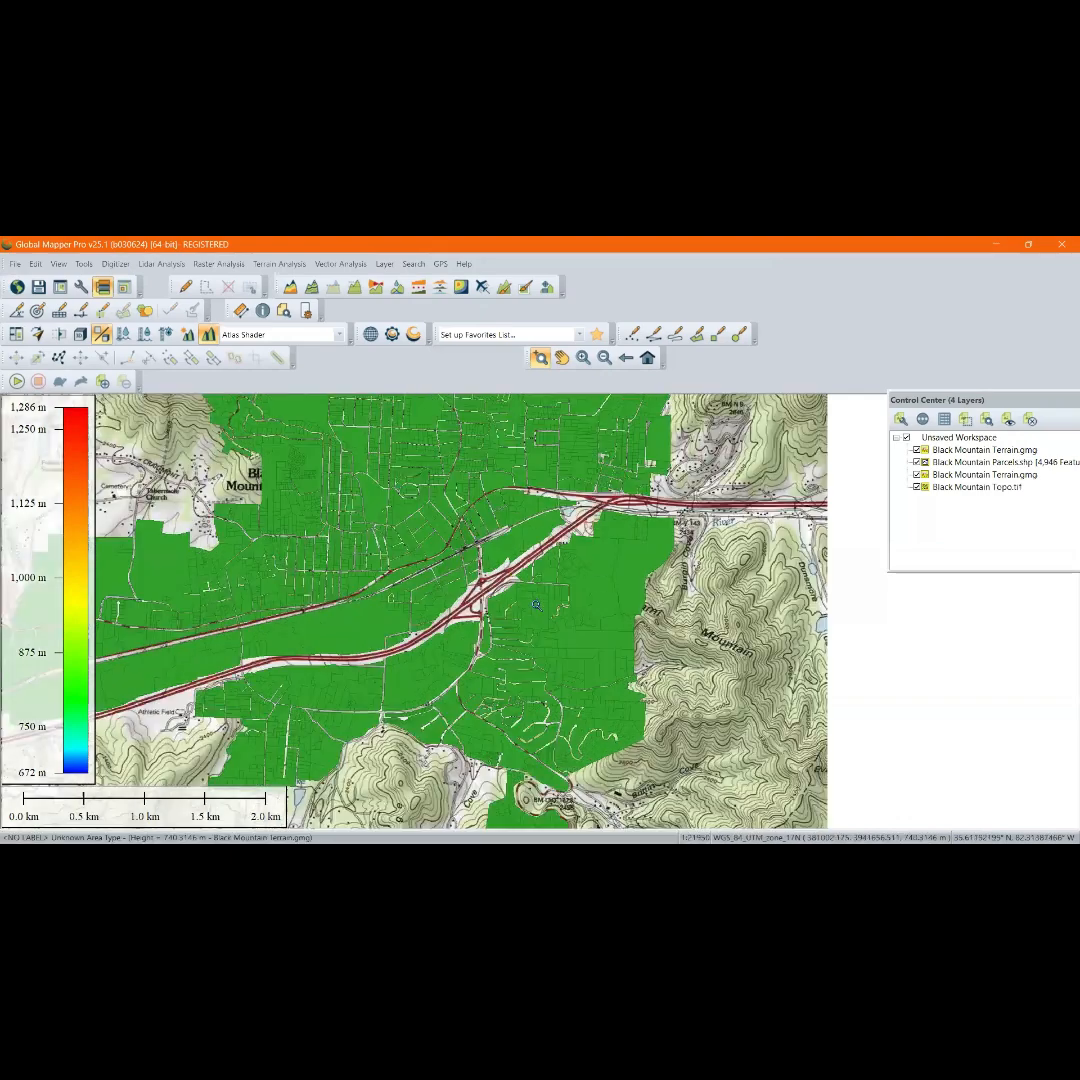
scroll(518, 582, up, 1)
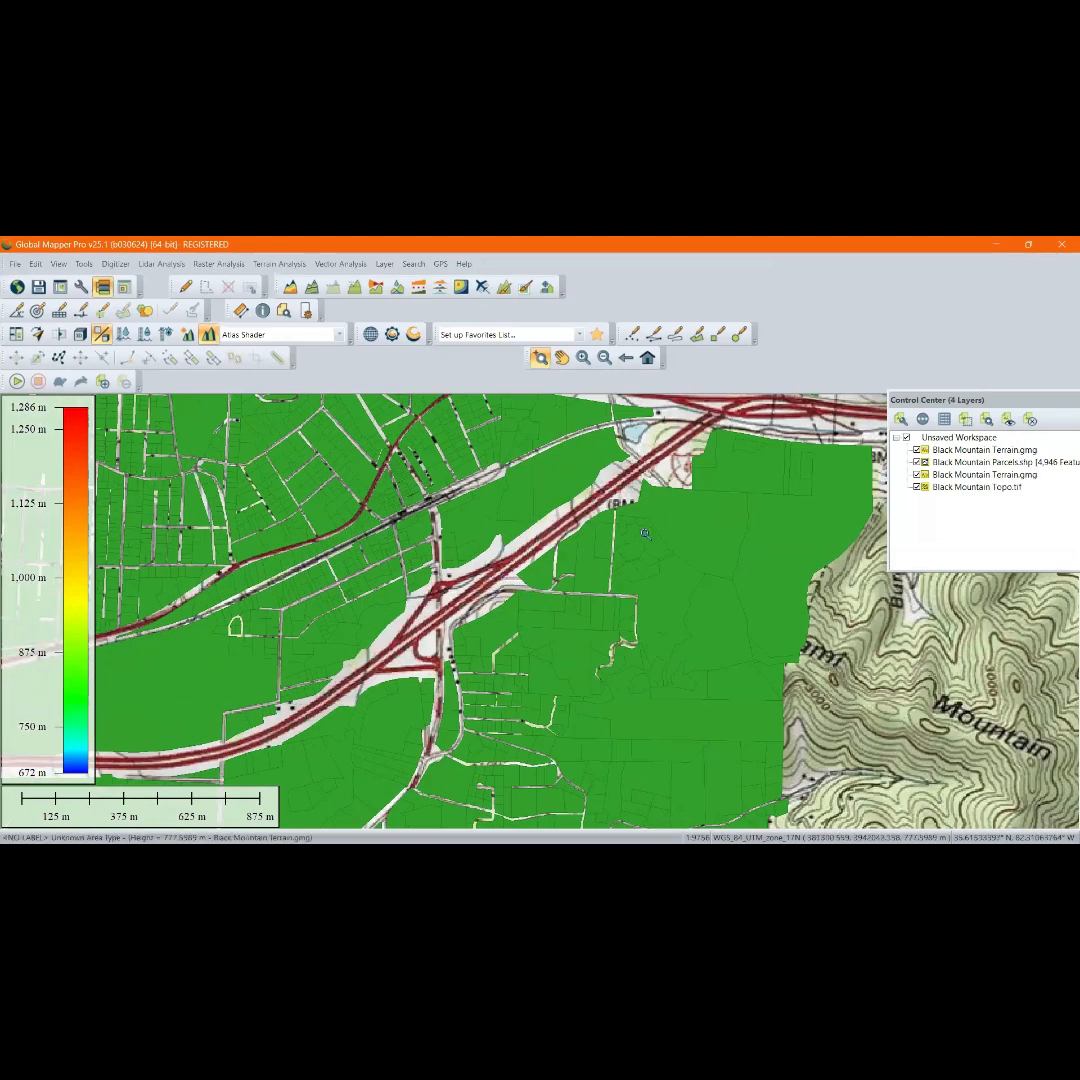
scroll(612, 578, down, 2)
scroll(597, 580, down, 1)
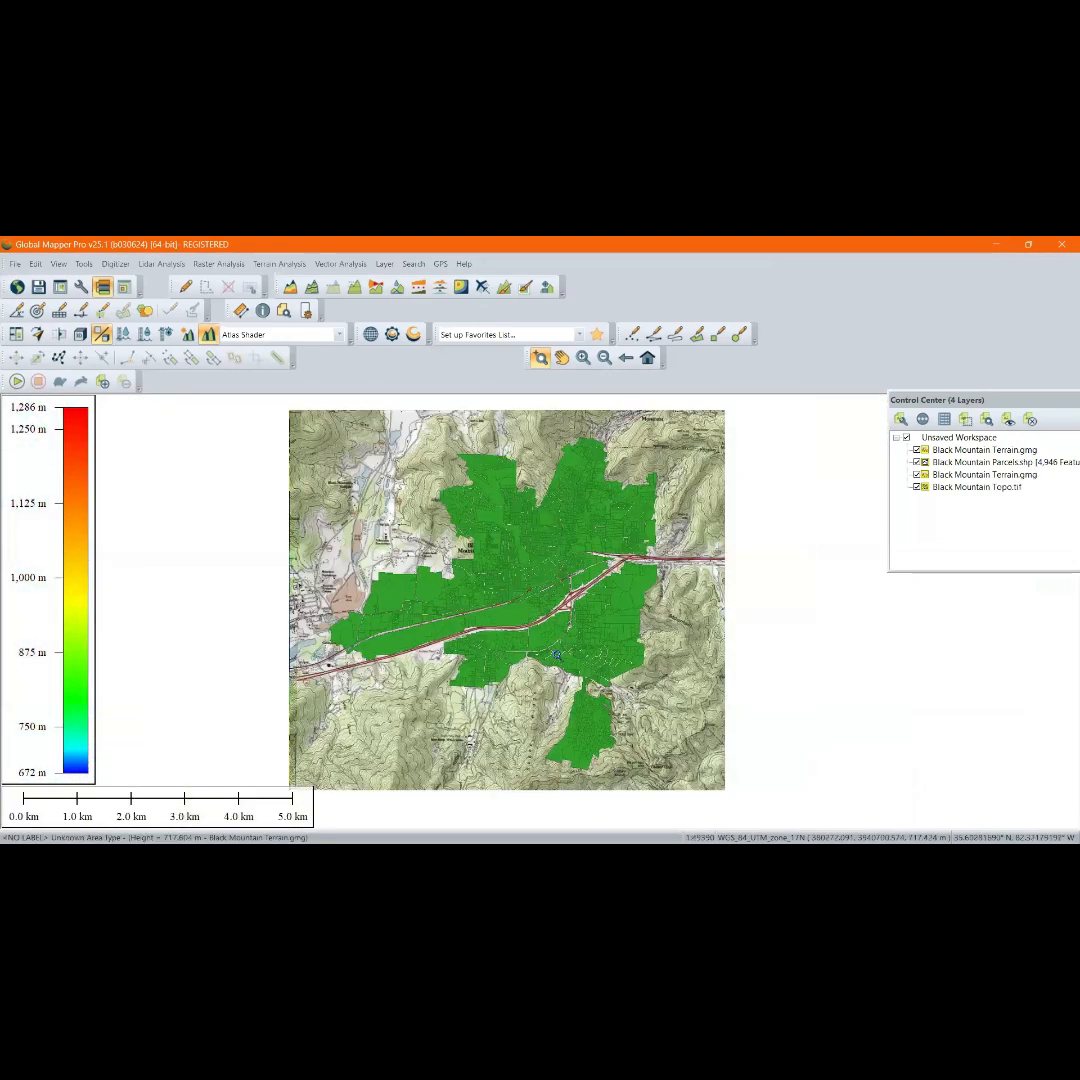
scroll(597, 580, up, 1)
scroll(560, 595, up, 1)
scroll(541, 607, down, 1)
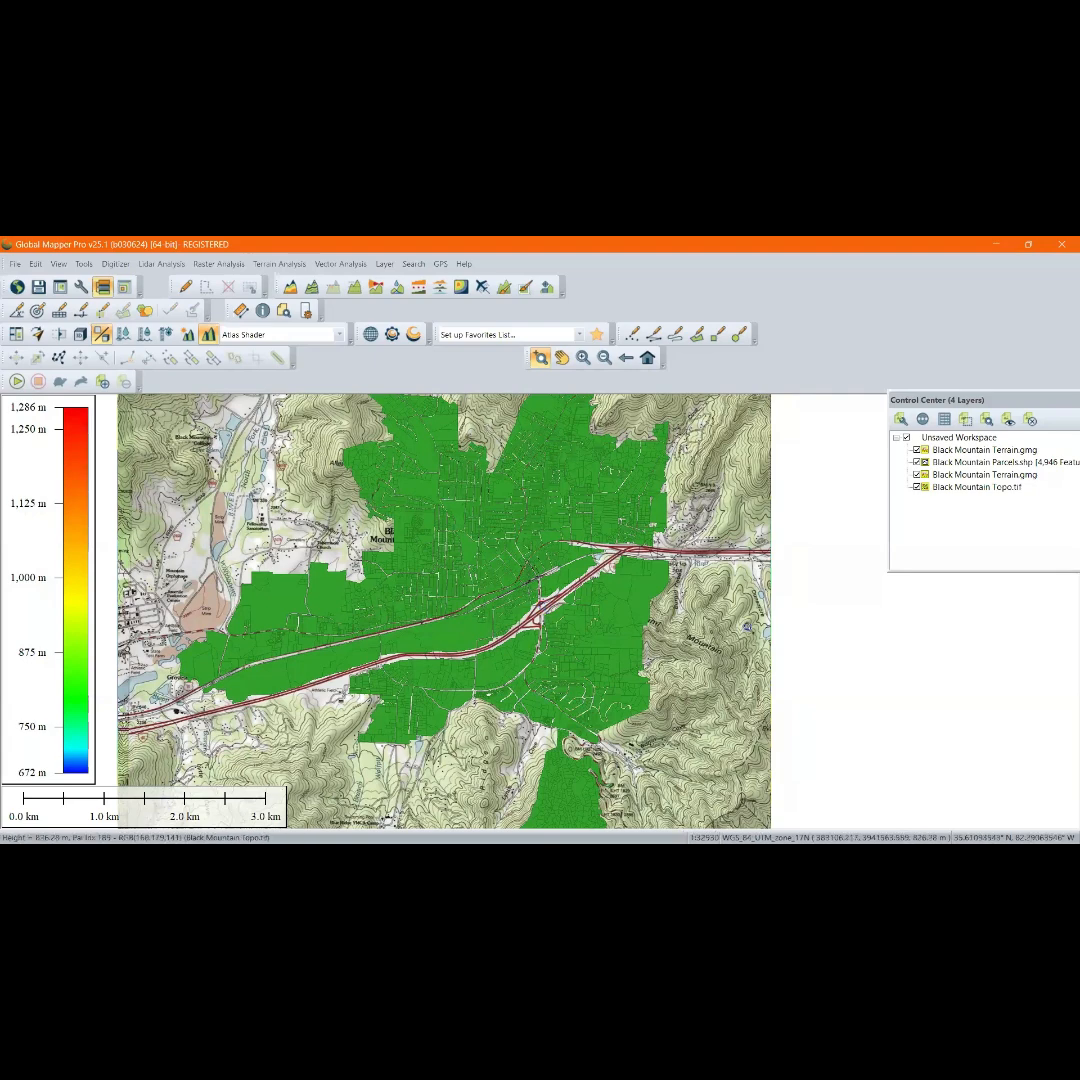
scroll(756, 632, down, 1)
scroll(689, 595, up, 1)
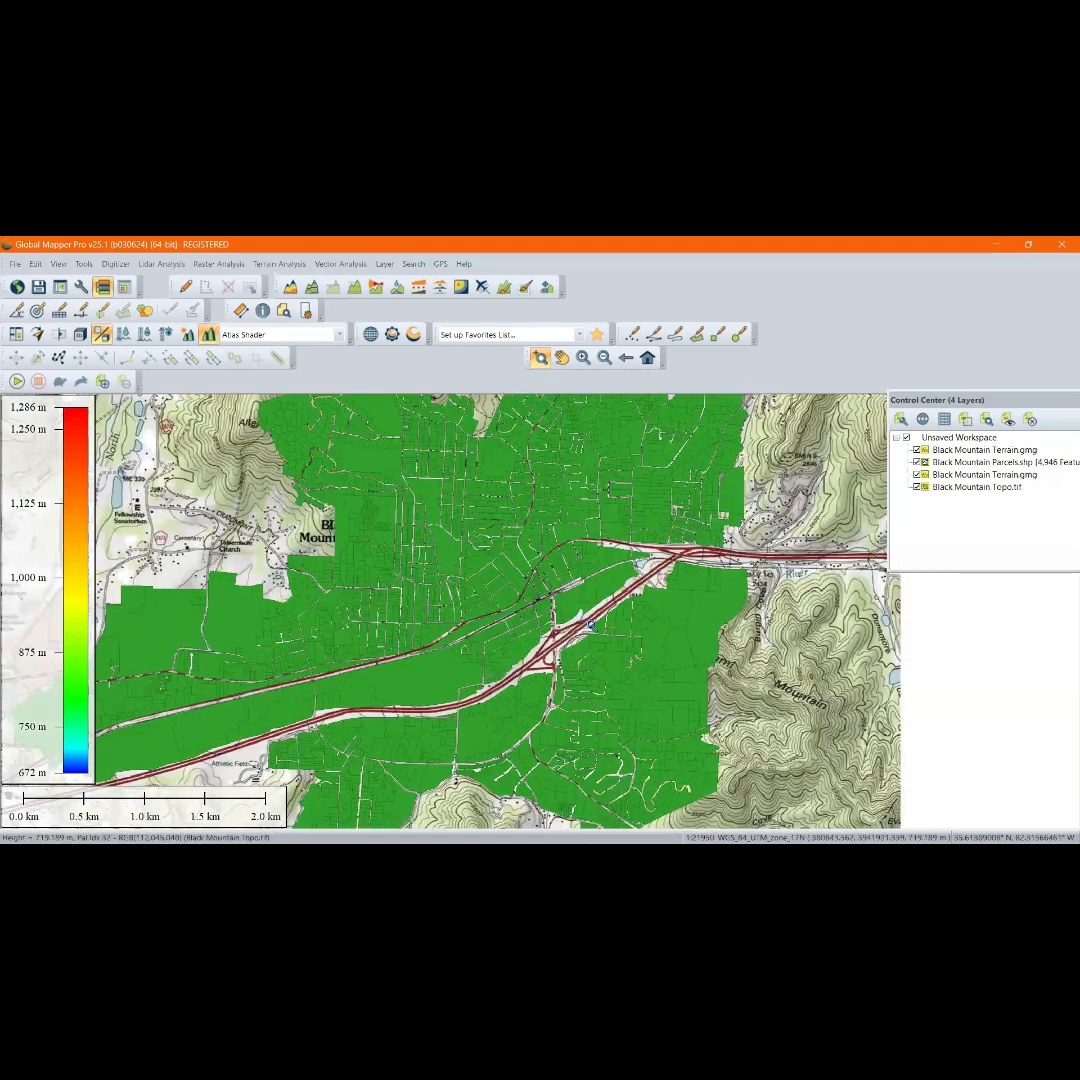
Inspect the street network, railway and highway interchange of the topographic map between the parcels
scroll(616, 621, up, 3)
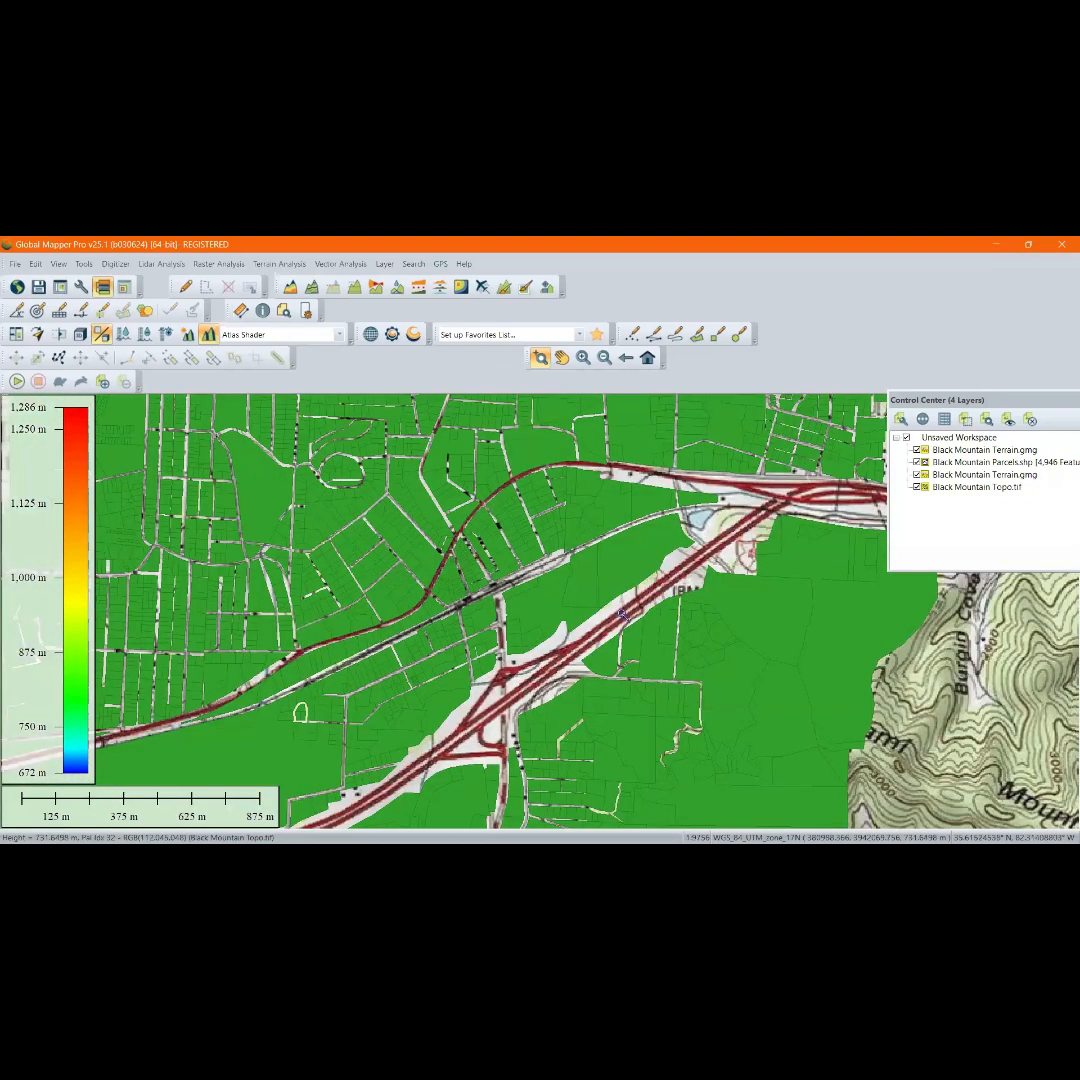
scroll(531, 633, down, 2)
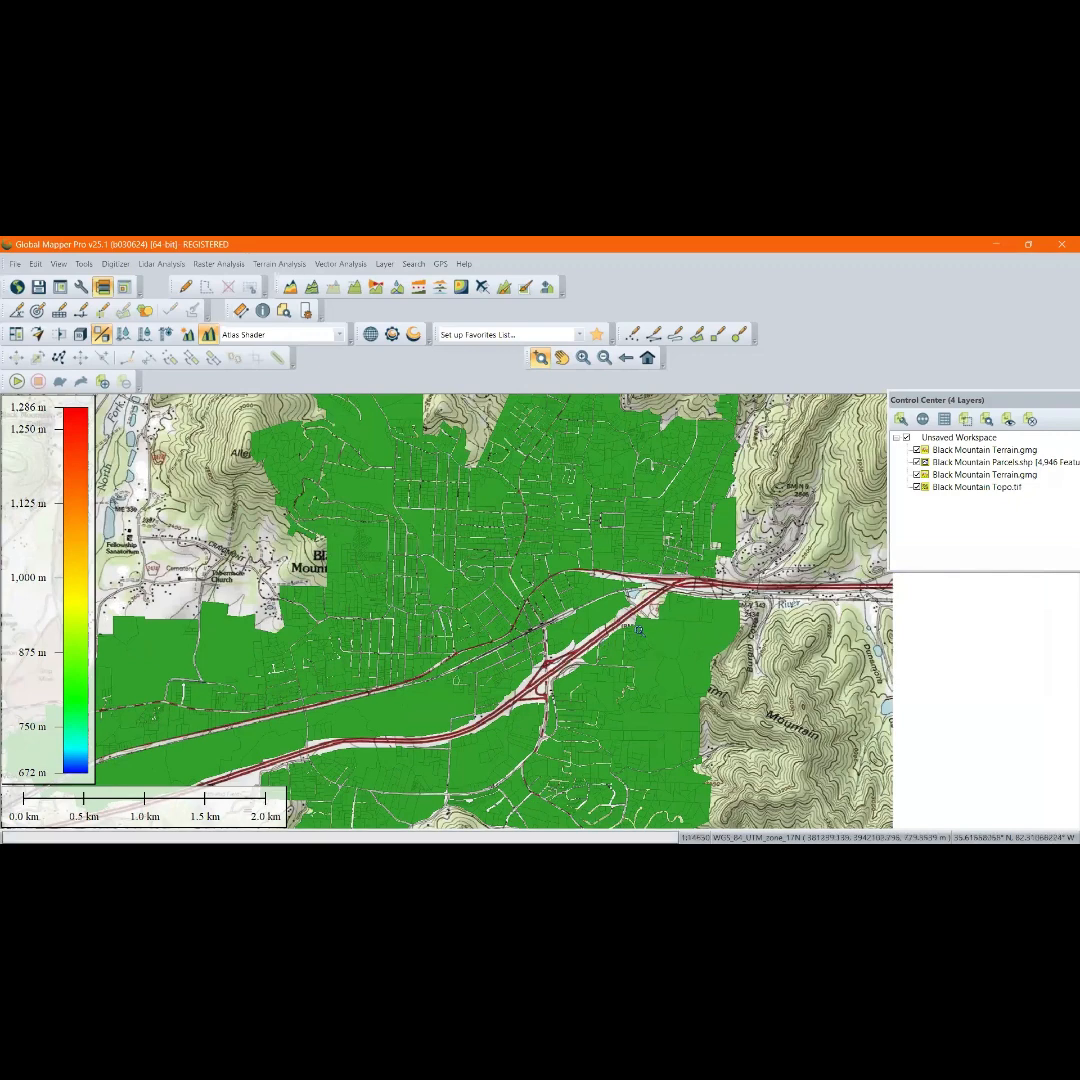
scroll(575, 617, up, 3)
scroll(575, 617, down, 1)
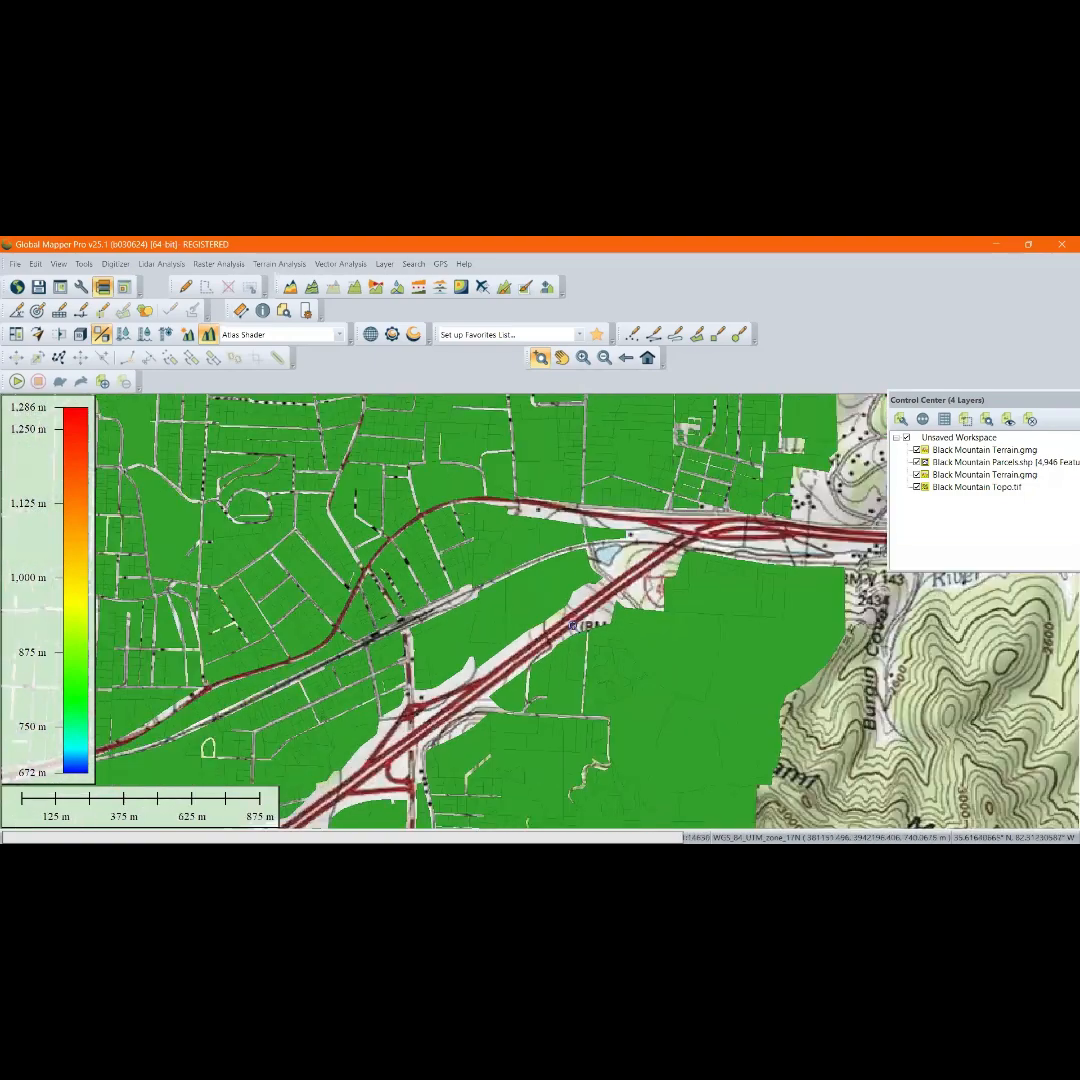
scroll(573, 626, down, 3)
scroll(494, 626, up, 5)
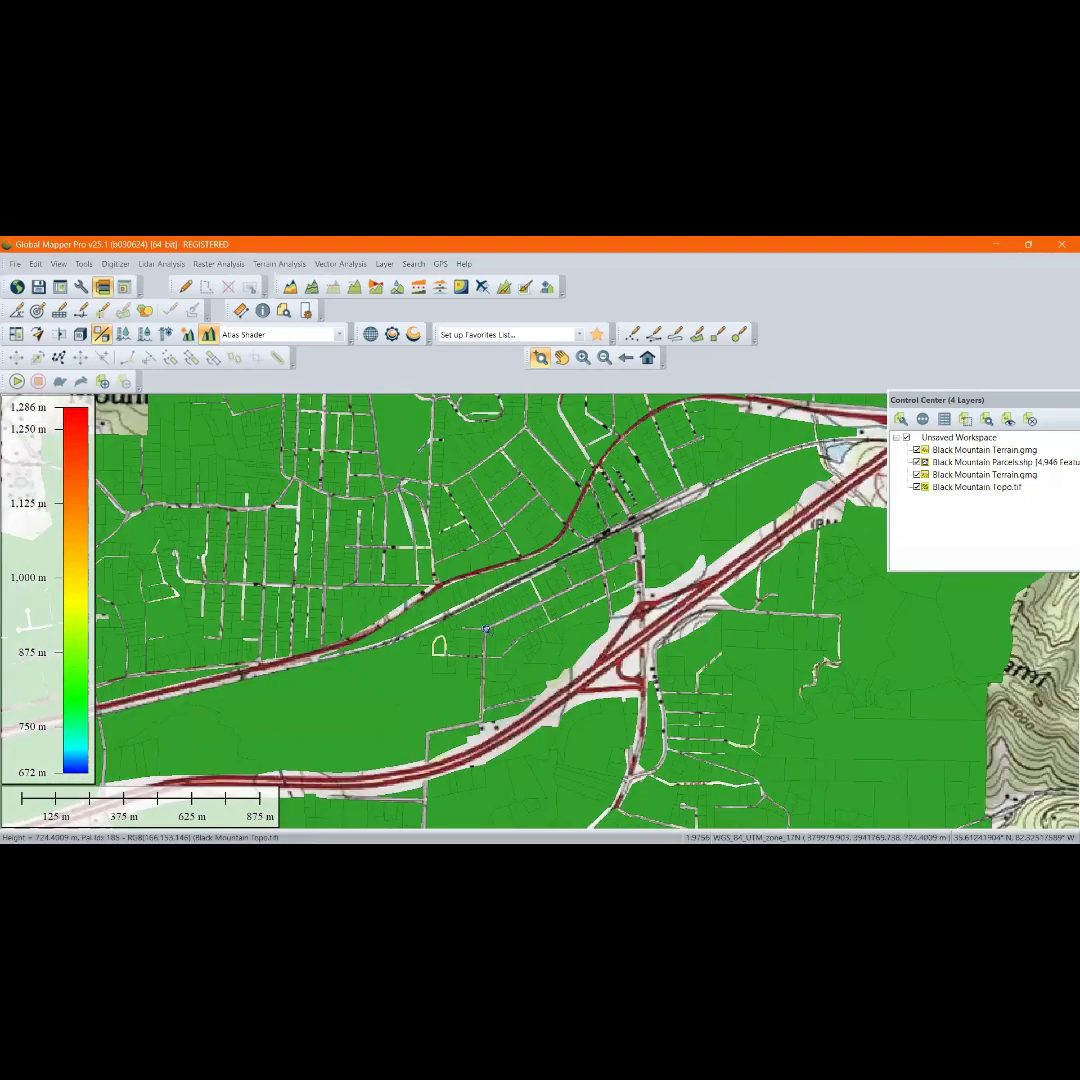
scroll(547, 625, down, 1)
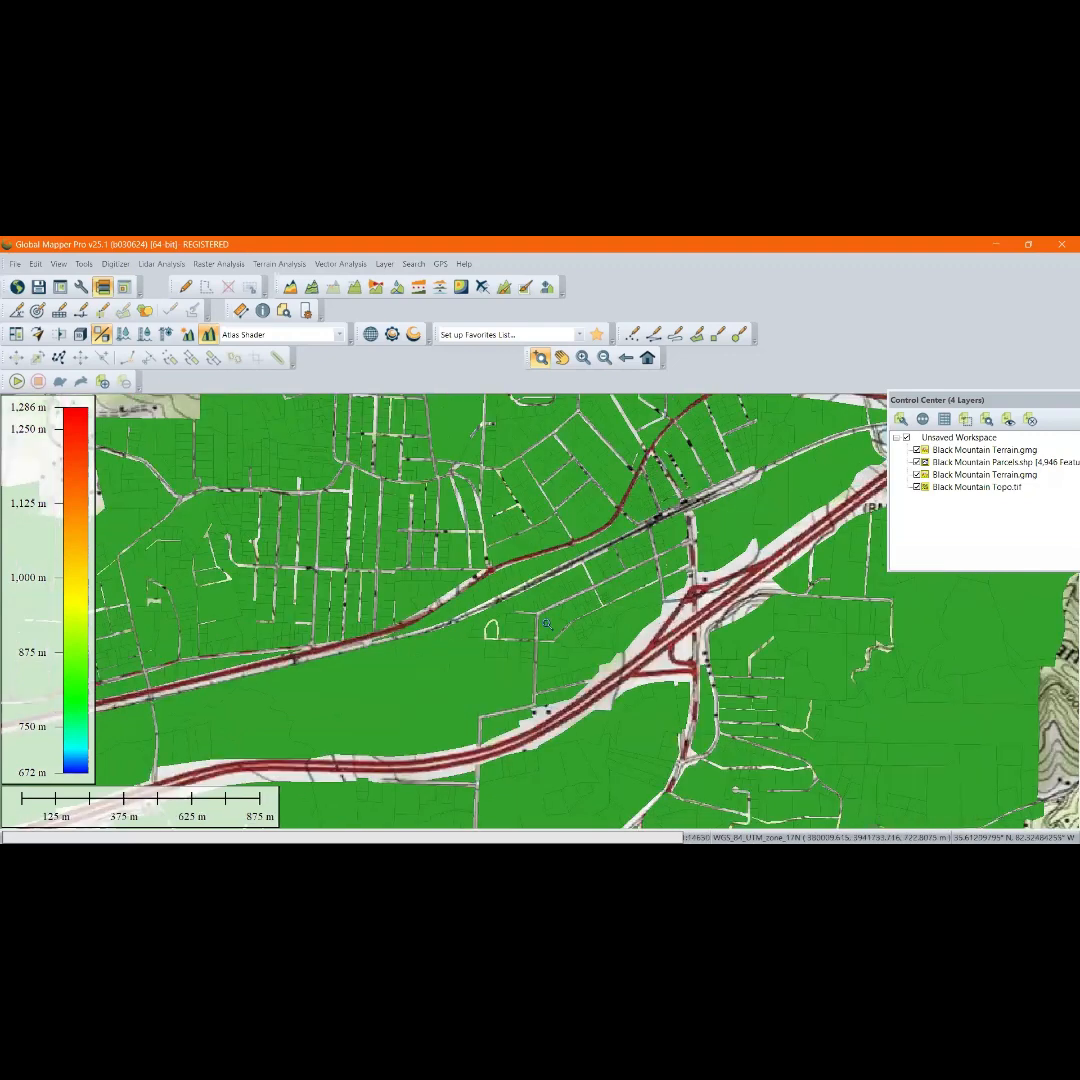
scroll(546, 624, down, 2)
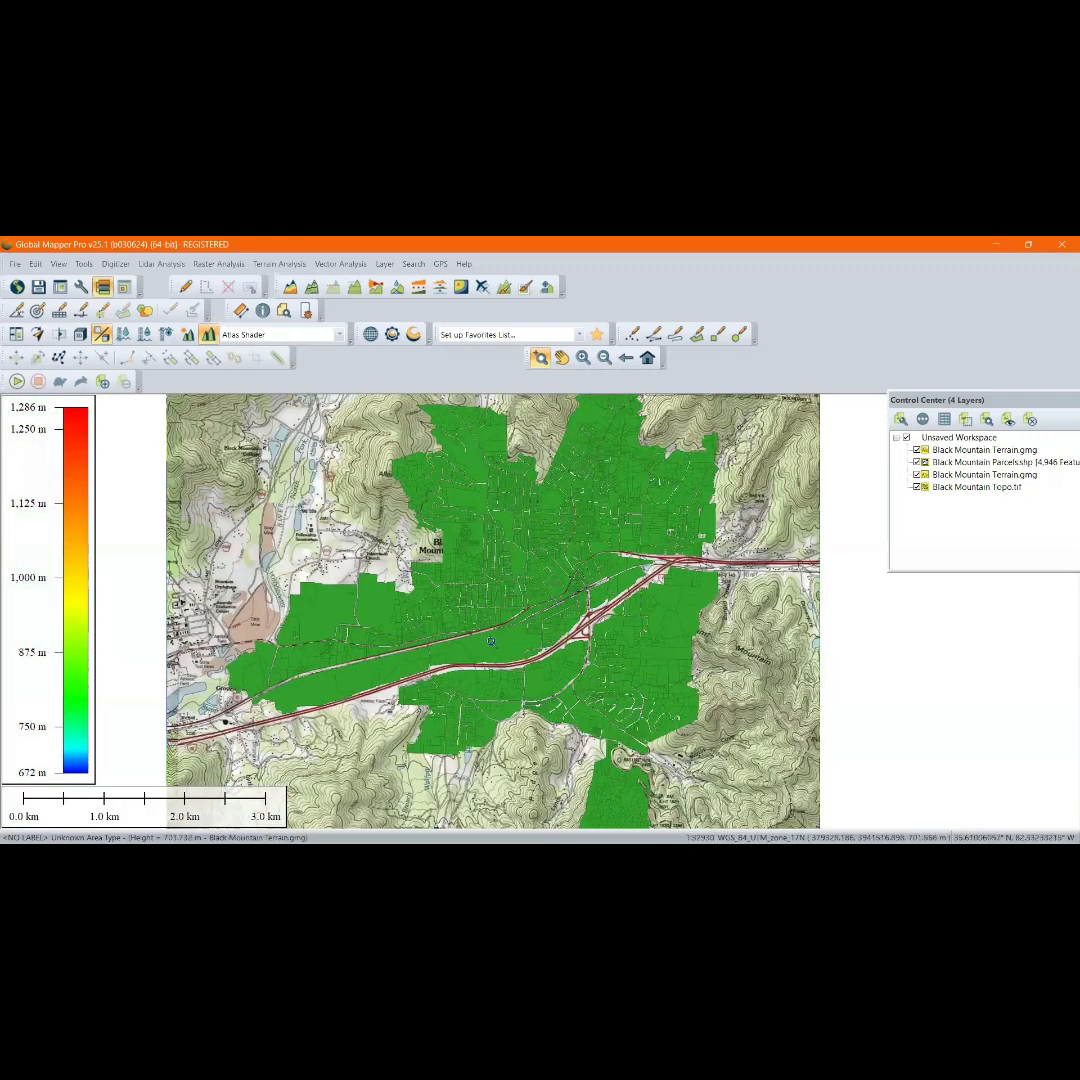
Inspect the parcel boundaries and topographic contours along the eastern edge of the parcels layer
click(491, 641)
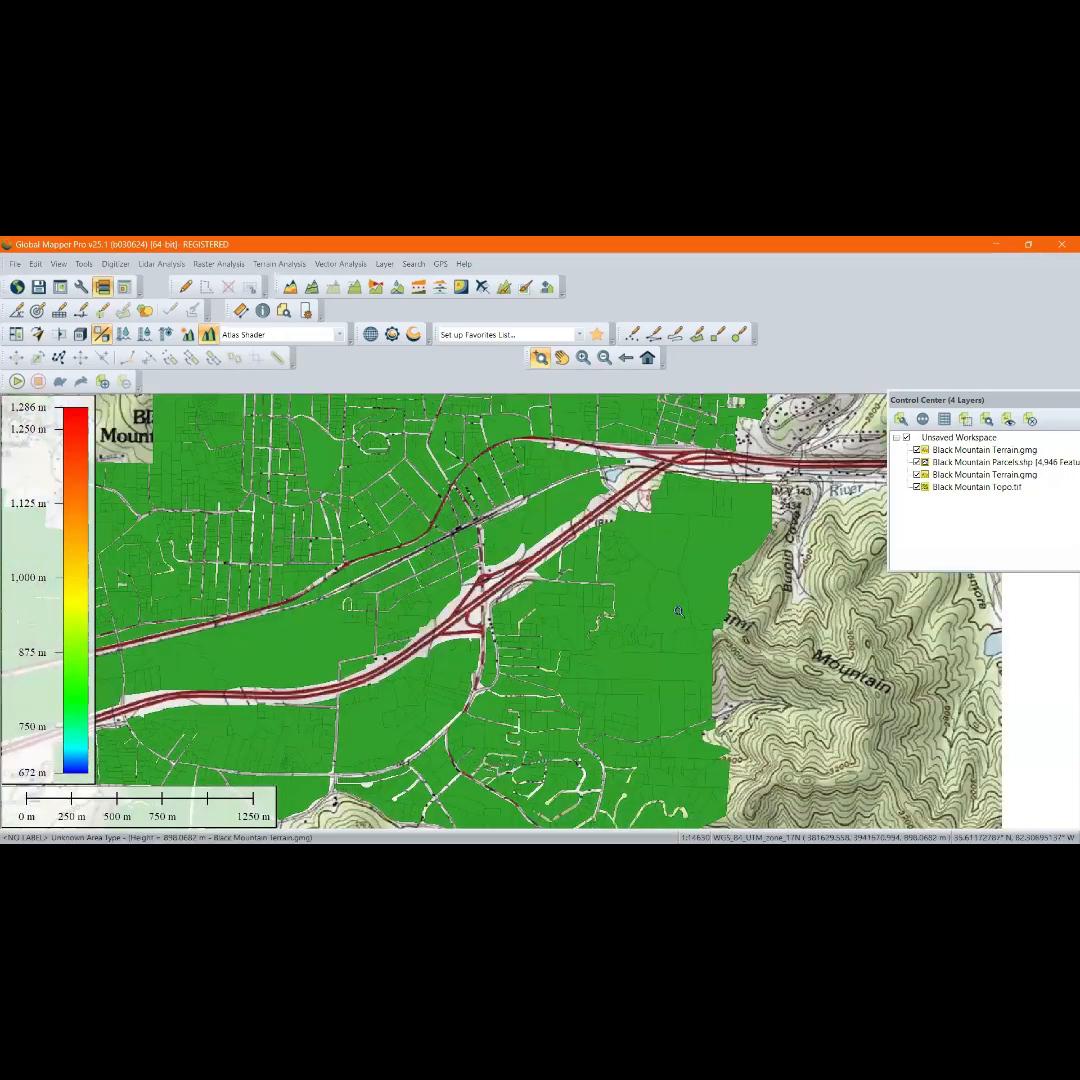
click(677, 610)
click(603, 609)
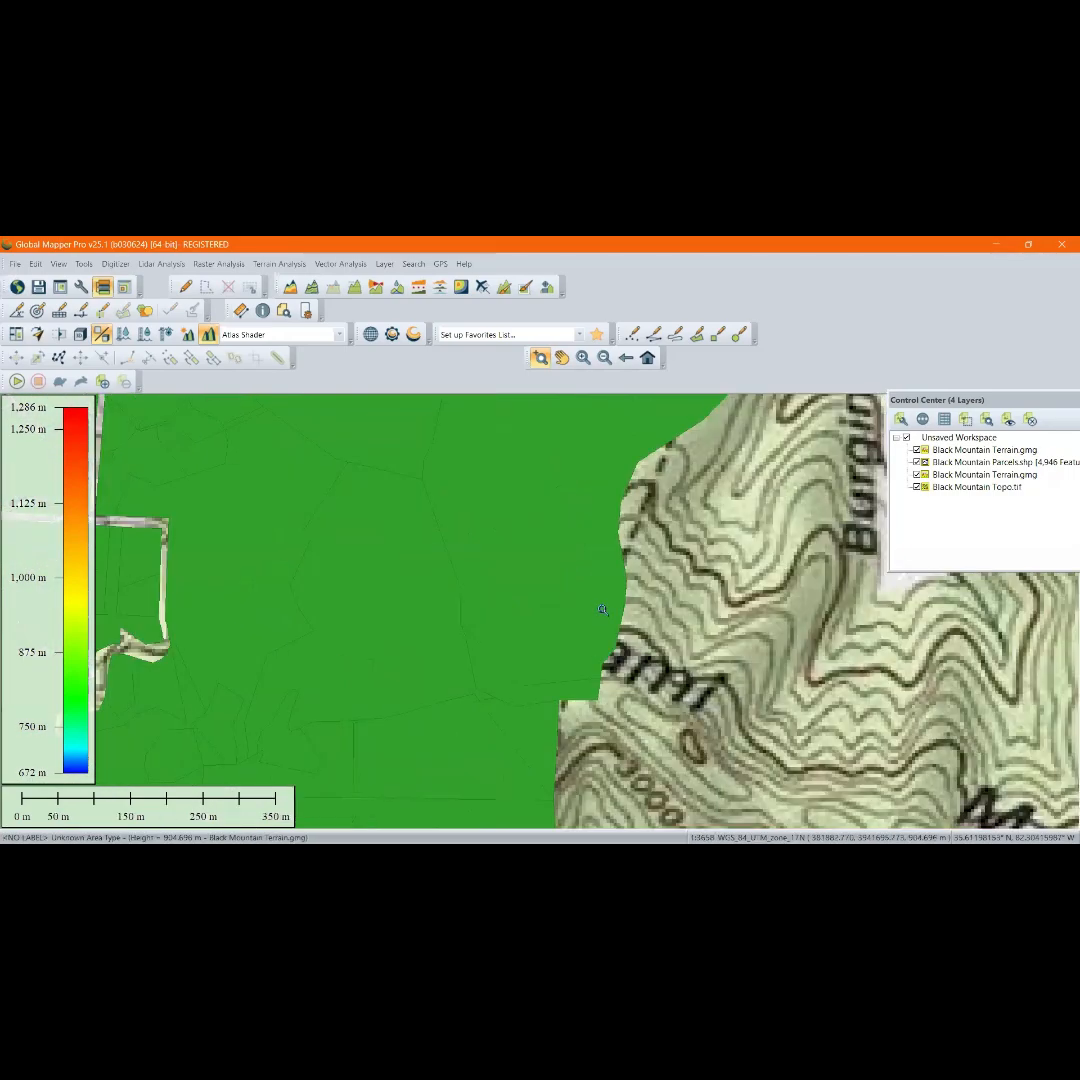
scroll(622, 593, down, 3)
scroll(665, 618, down, 5)
scroll(570, 617, up, 2)
scroll(562, 618, up, 1)
scroll(572, 620, up, 1)
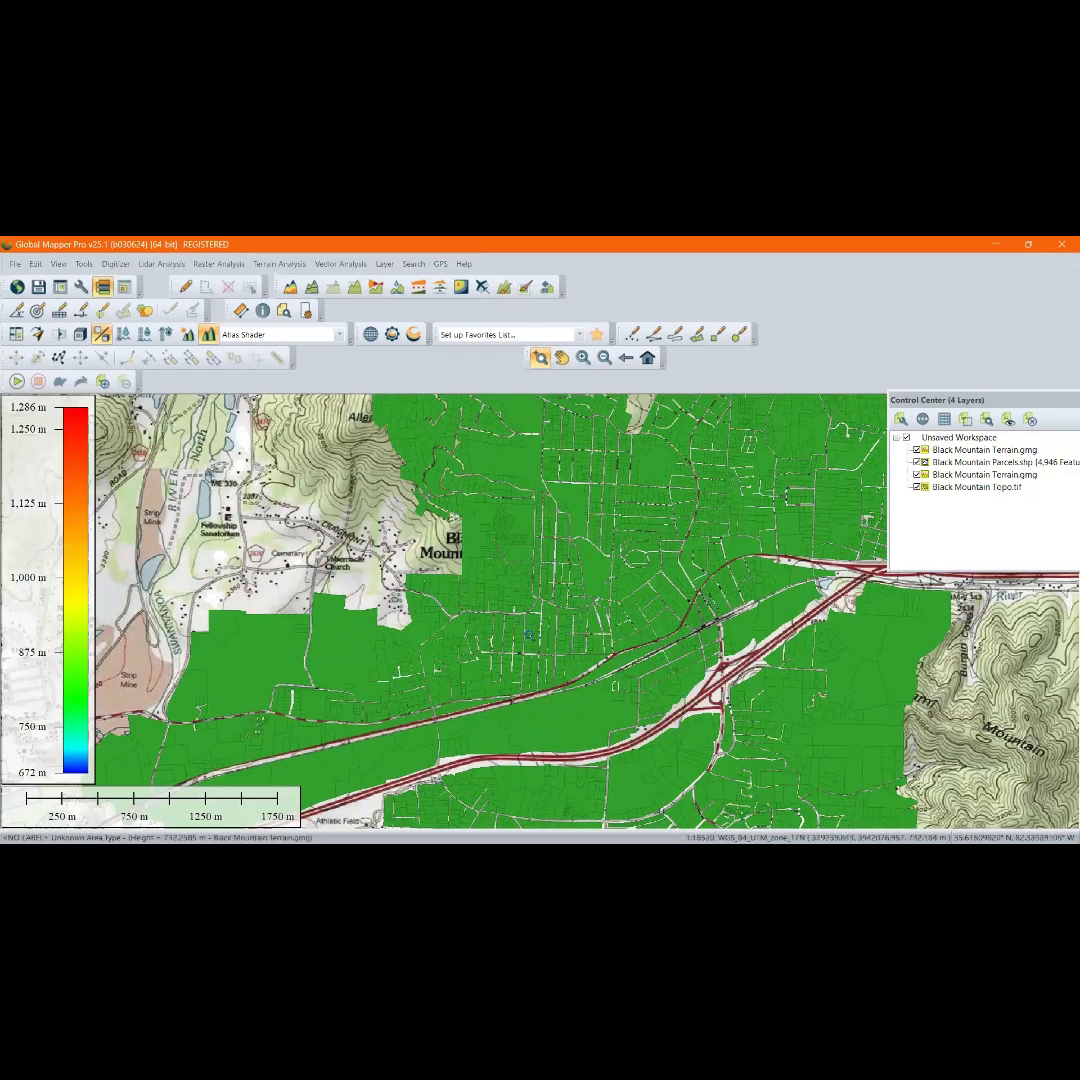
Review the overall parcel coverage against the surrounding hills, river valley and place labels of the topographic map
scroll(529, 633, down, 1)
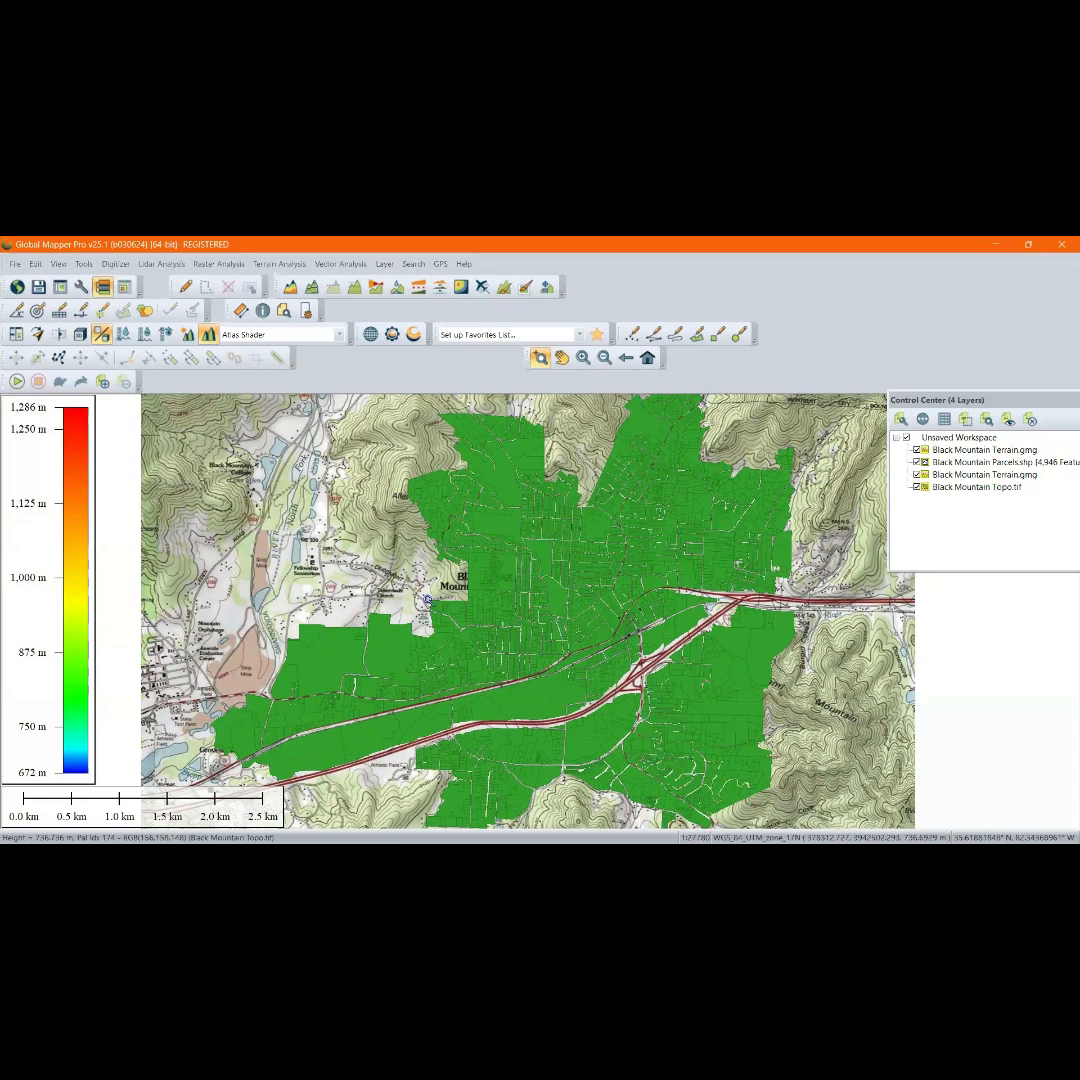
scroll(485, 583, down, 2)
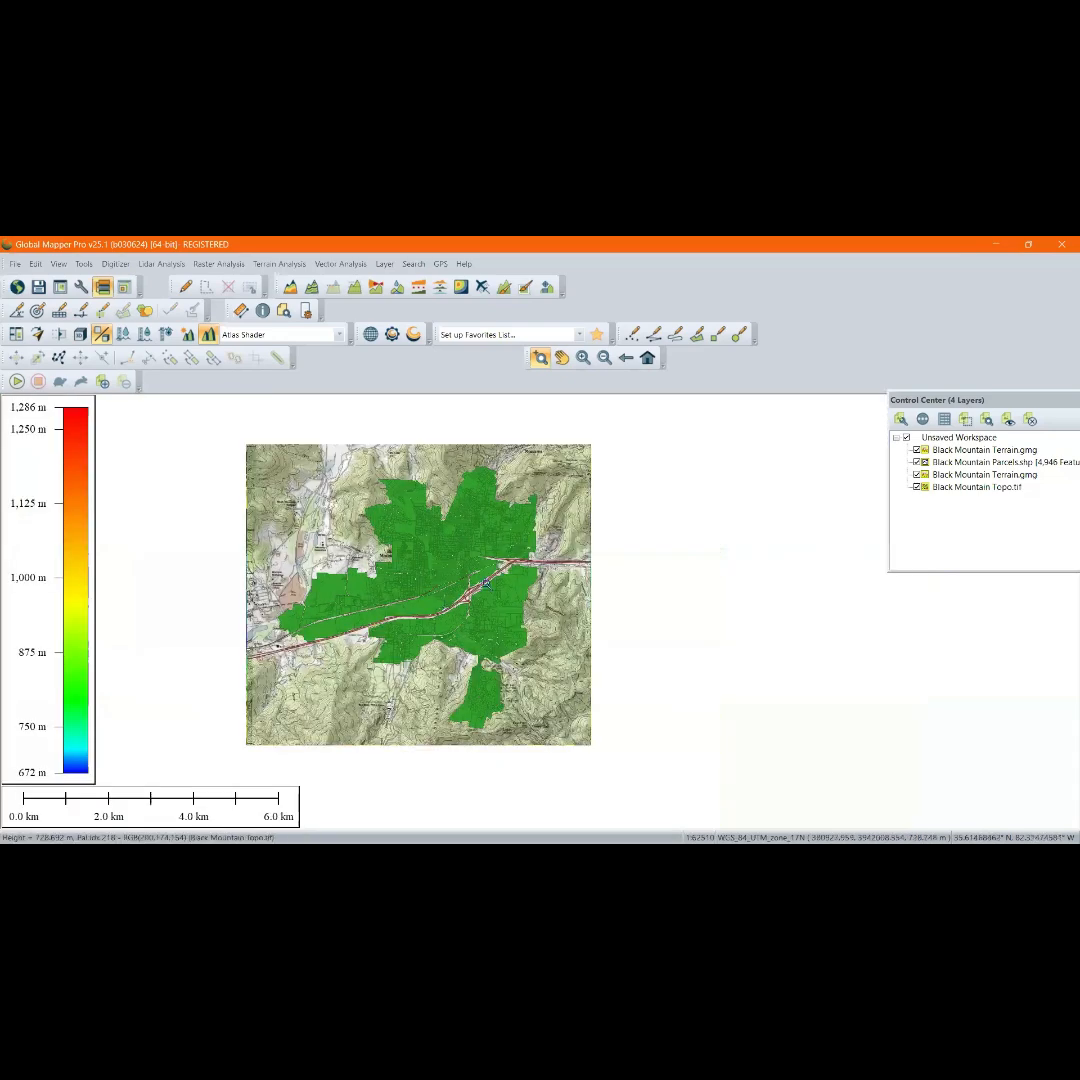
scroll(485, 583, up, 2)
scroll(366, 572, down, 1)
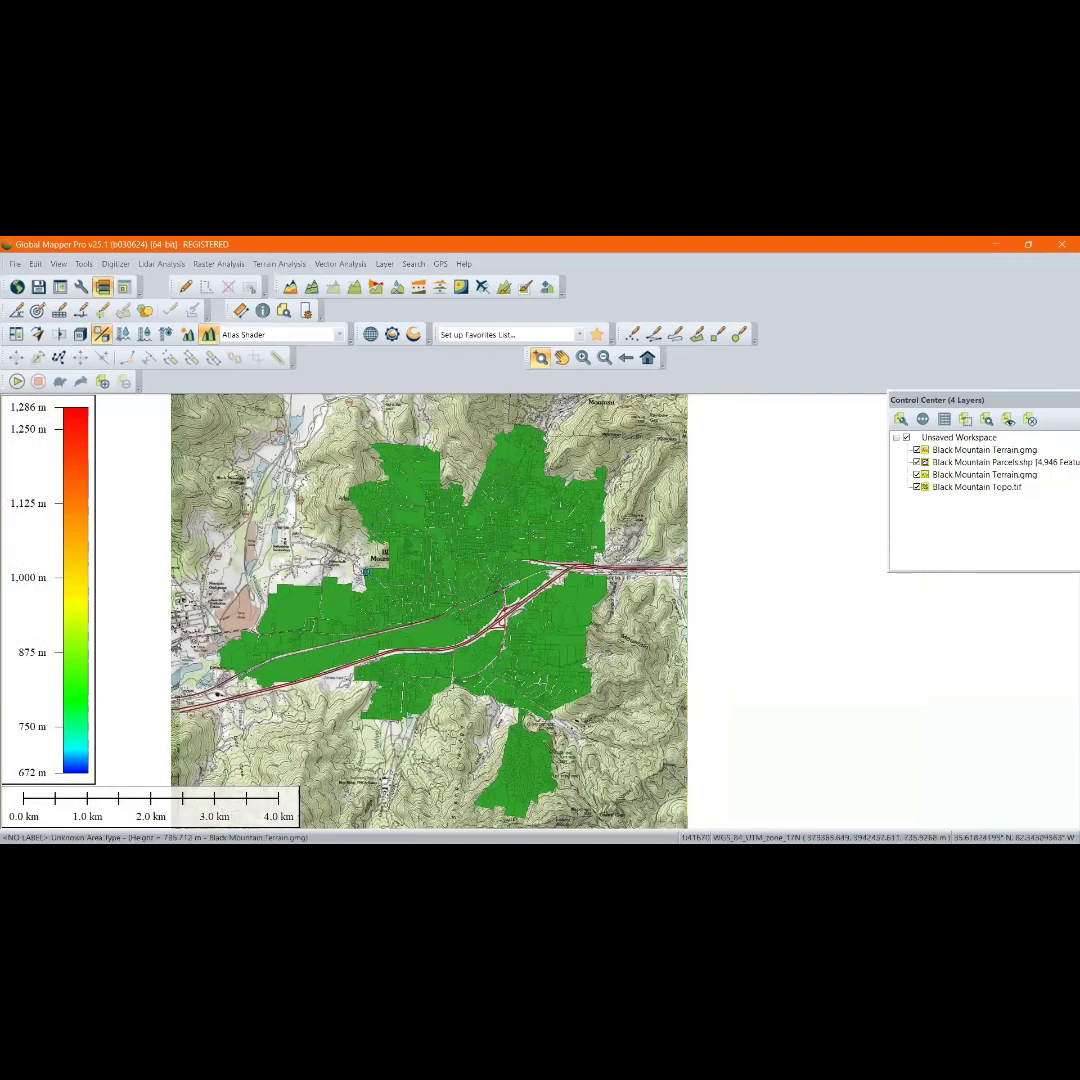
scroll(366, 572, up, 1)
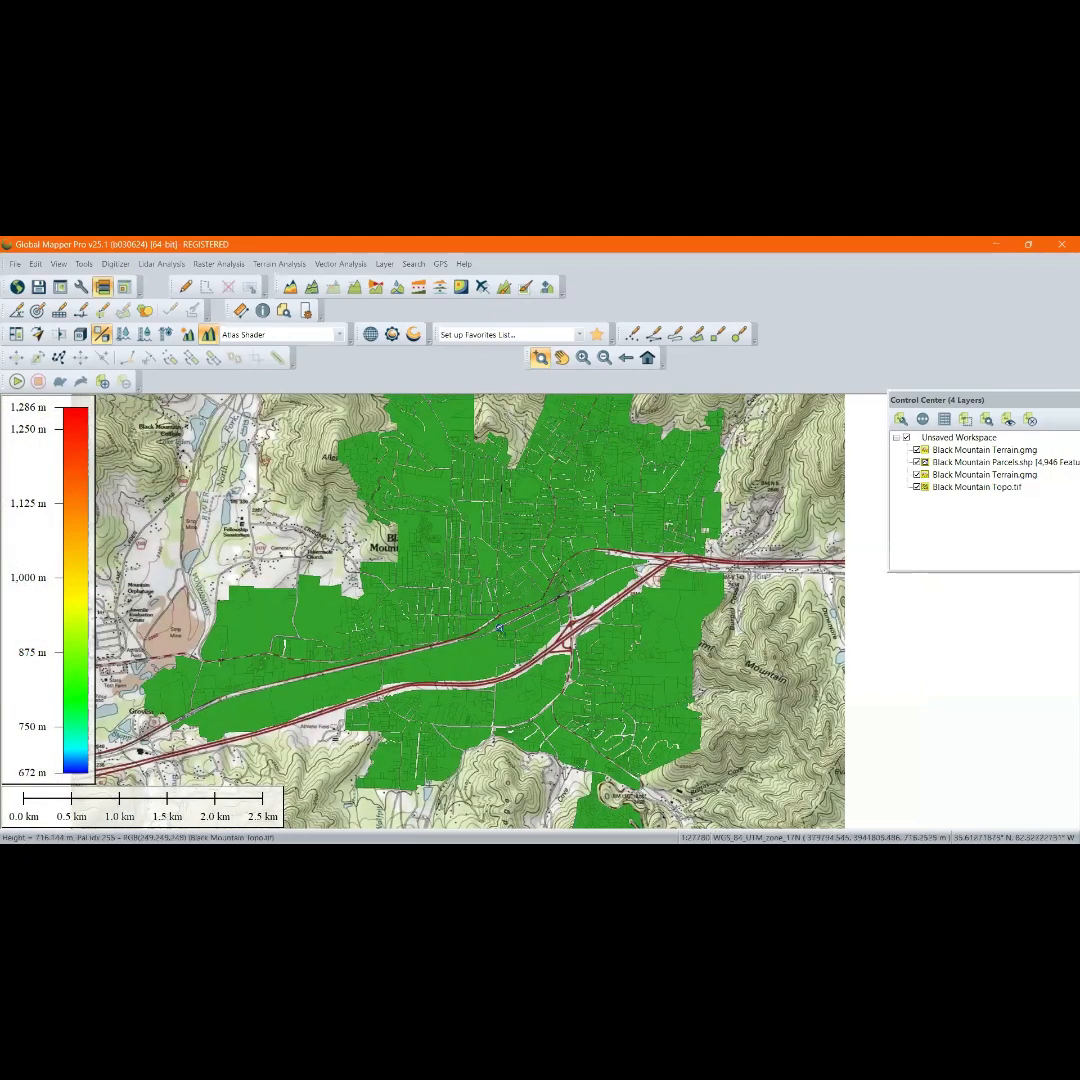
scroll(510, 625, down, 2)
scroll(523, 637, up, 2)
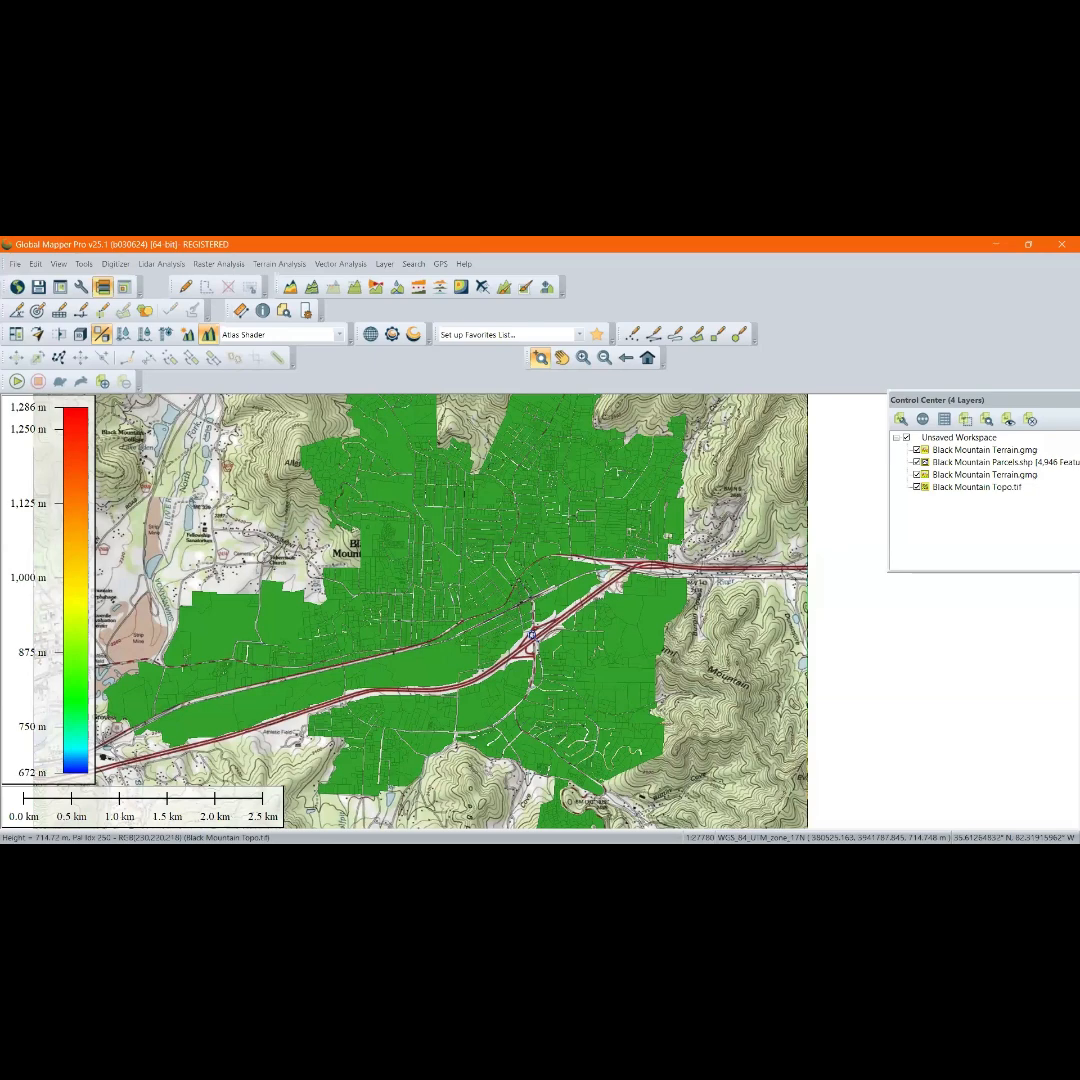
mouse_move(488, 841)
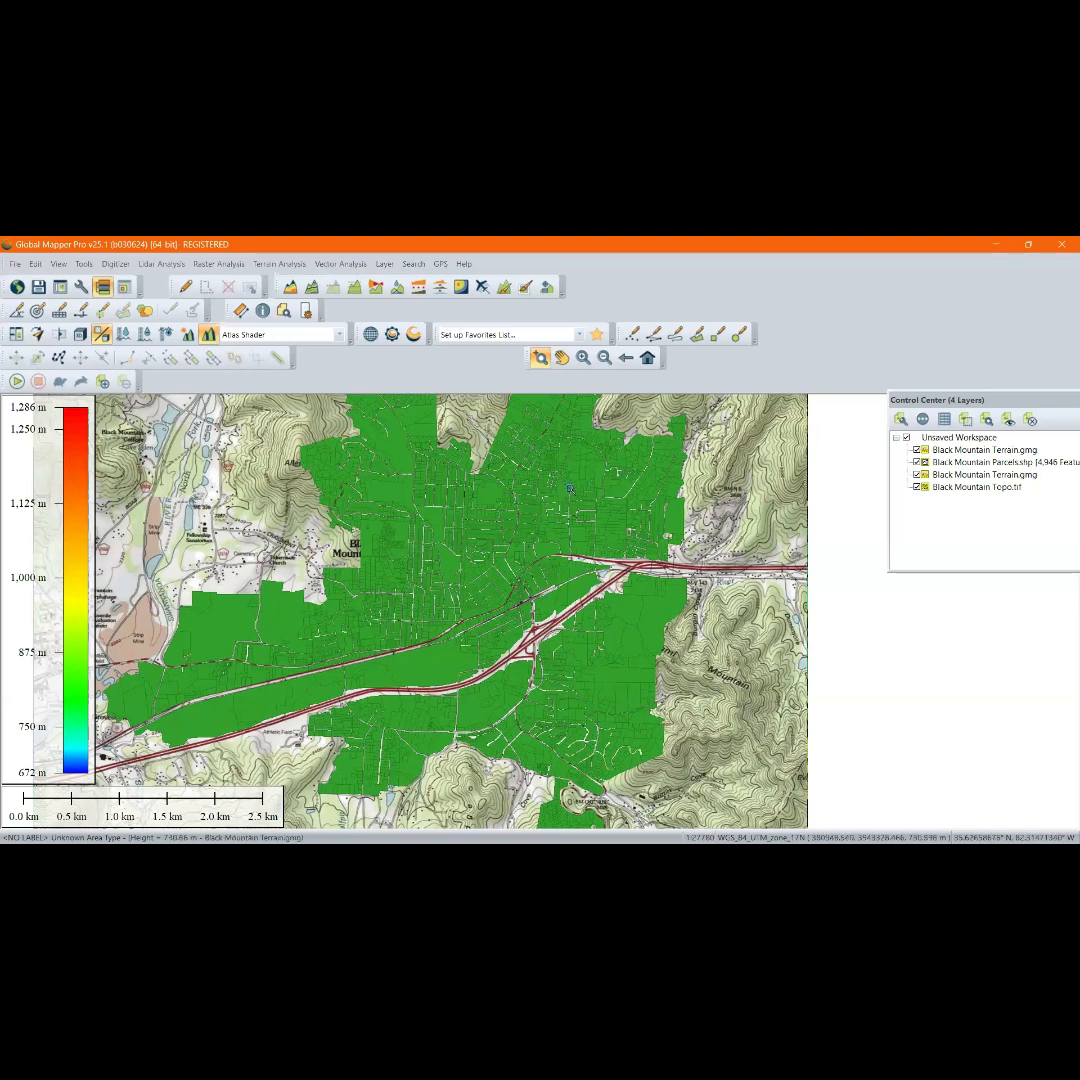
Compare the Black Mountain Parcels coverage with the full topographic map extent and the highway corridor
key(Home)
scroll(459, 596, up, 1)
scroll(487, 551, up, 4)
scroll(487, 551, down, 3)
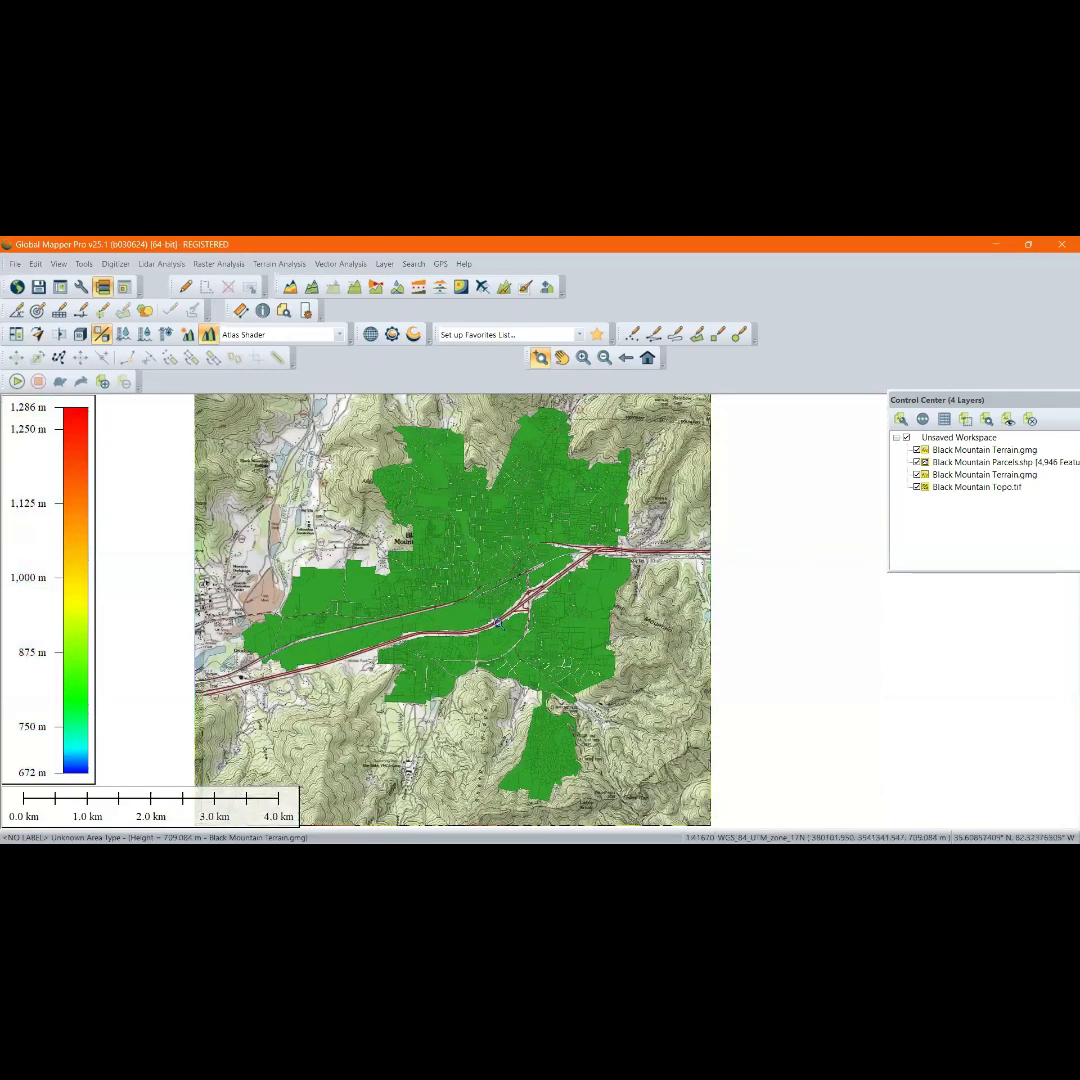
scroll(568, 600, up, 1)
scroll(568, 600, up, 2)
scroll(511, 662, down, 2)
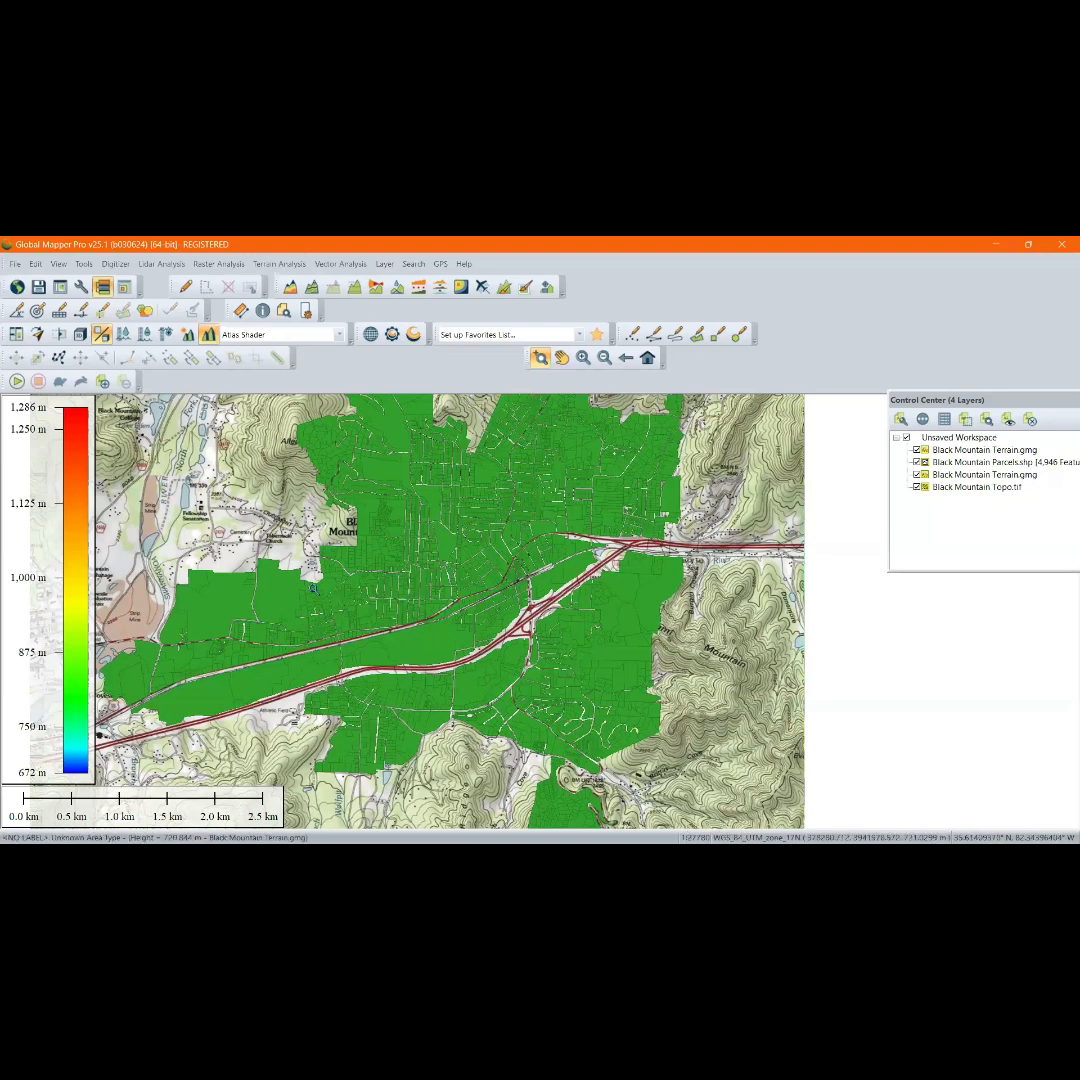
scroll(327, 533, down, 2)
scroll(759, 591, down, 1)
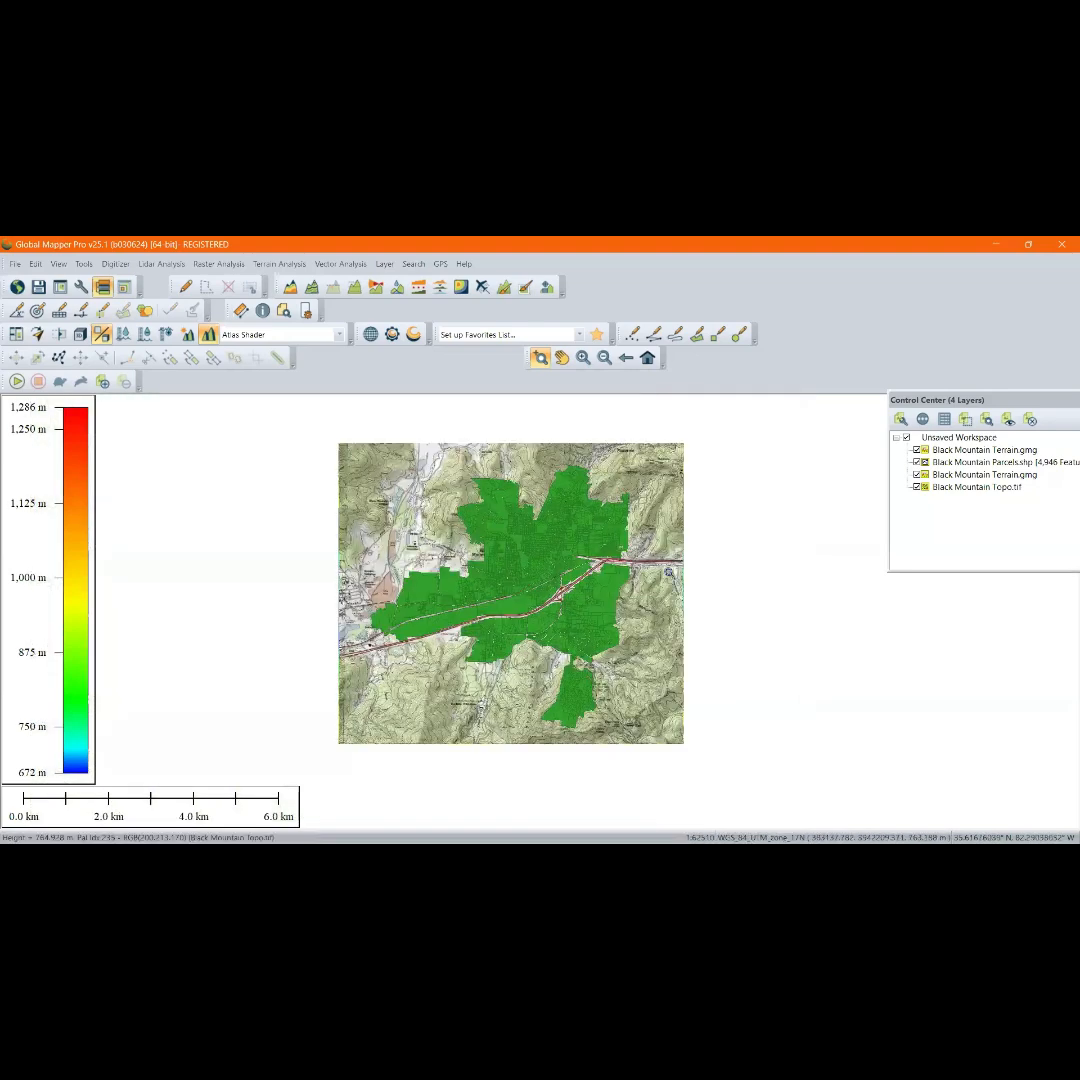
scroll(595, 567, up, 1)
scroll(595, 567, up, 1)
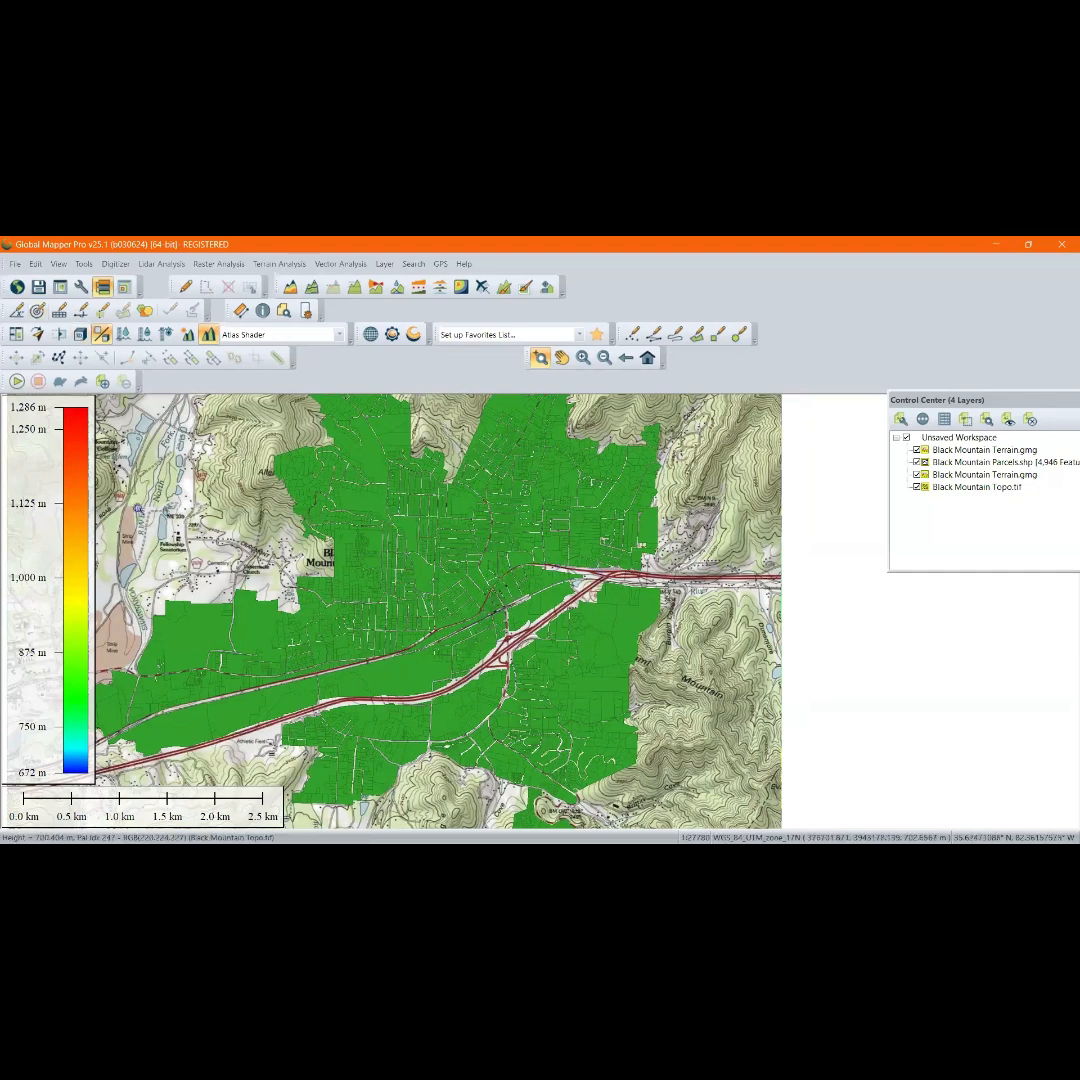
Save the workspace as a Global Mapper Workspace file named GLOBAL TRAINING WITH Roadshub in the My Path to GIS Expert with RoadsHub folder
click(14, 265)
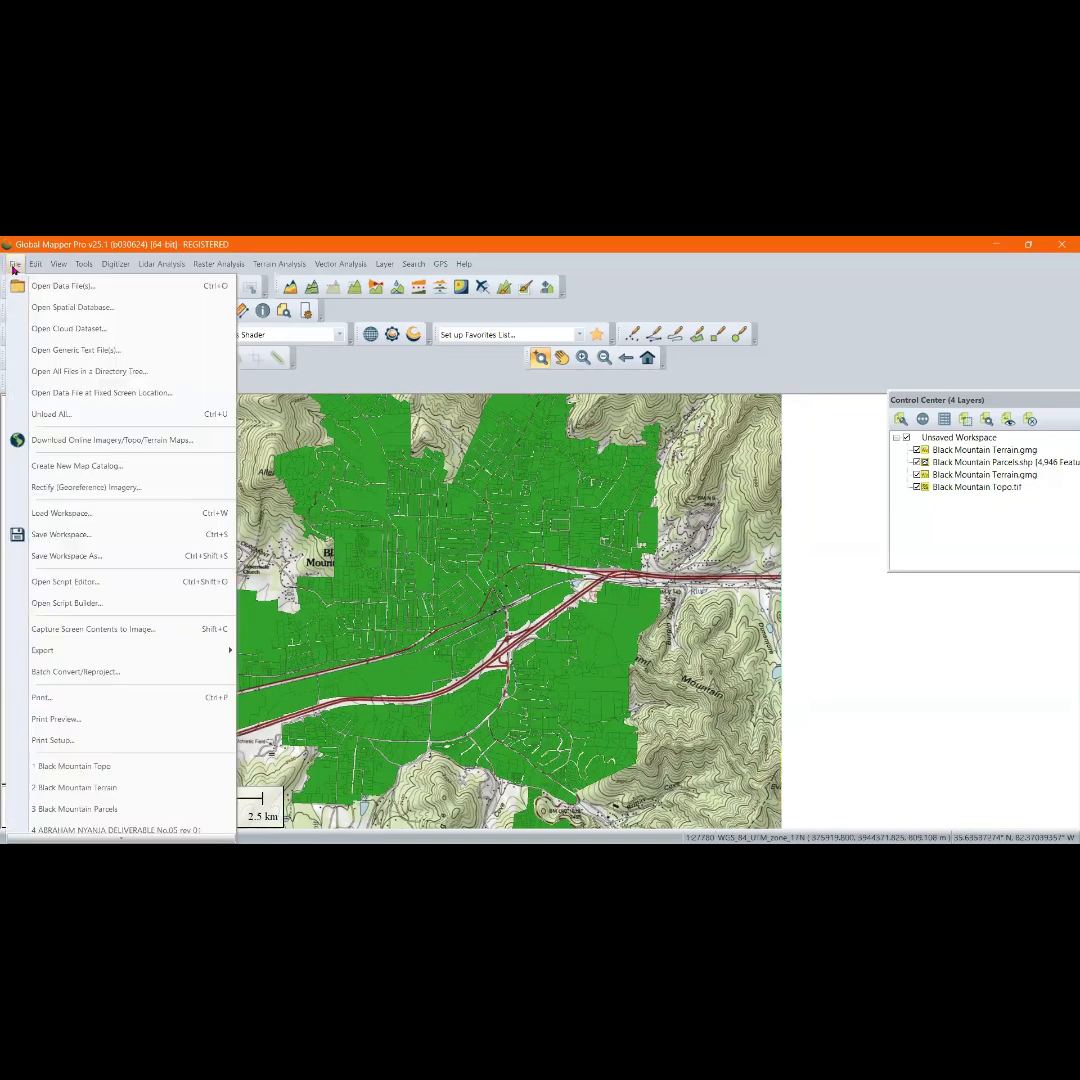
click(77, 557)
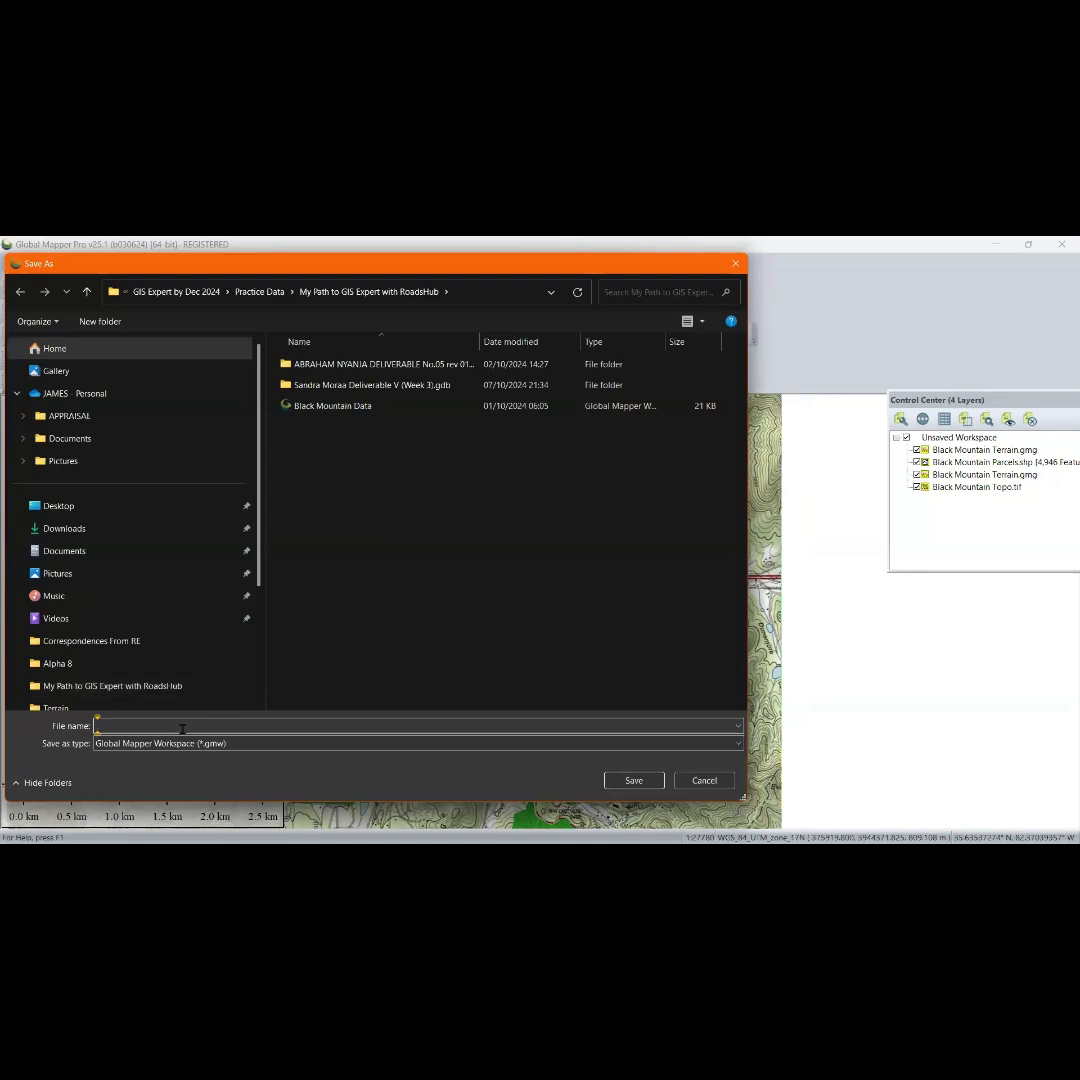
text(GLOBAL)
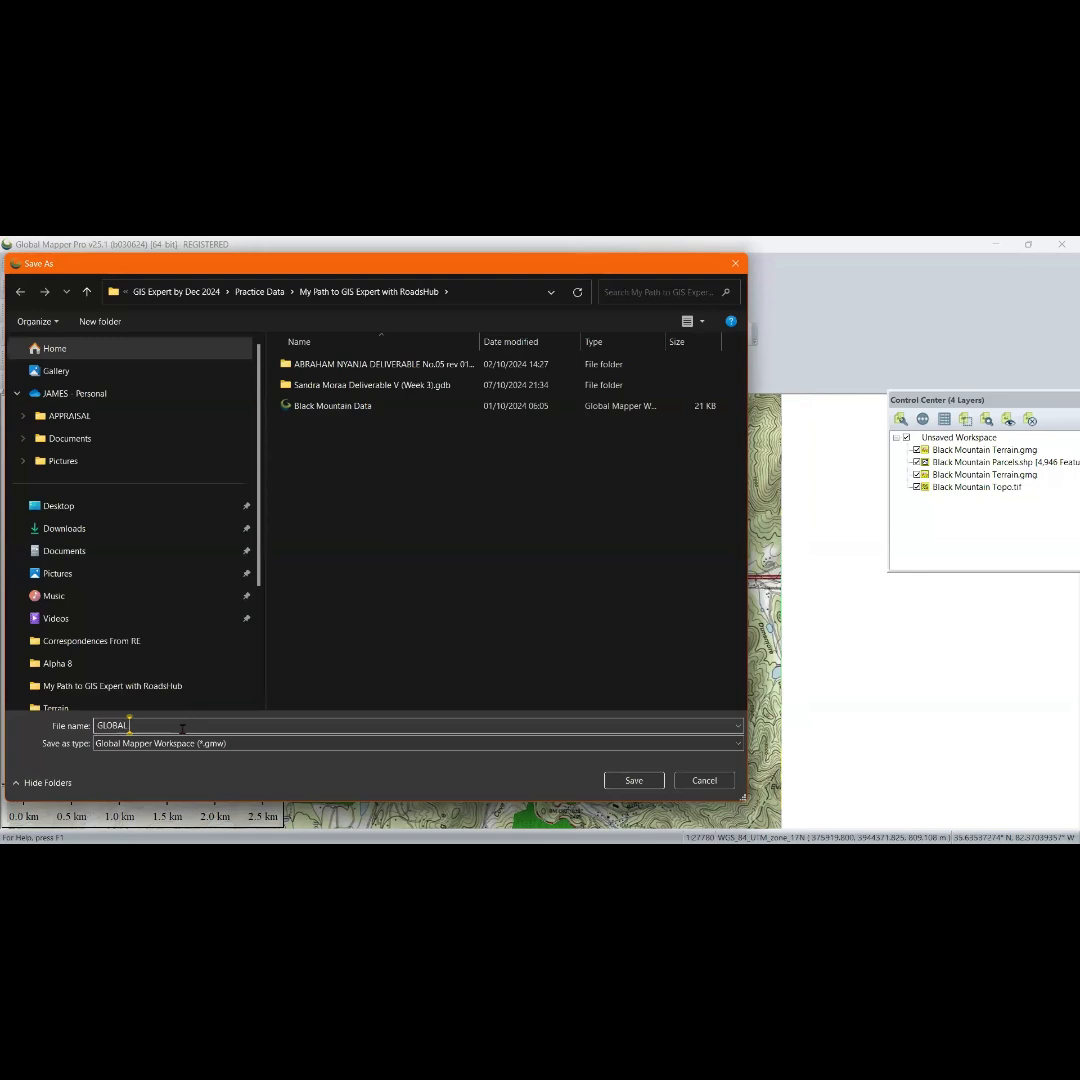
text( TRAININGD)
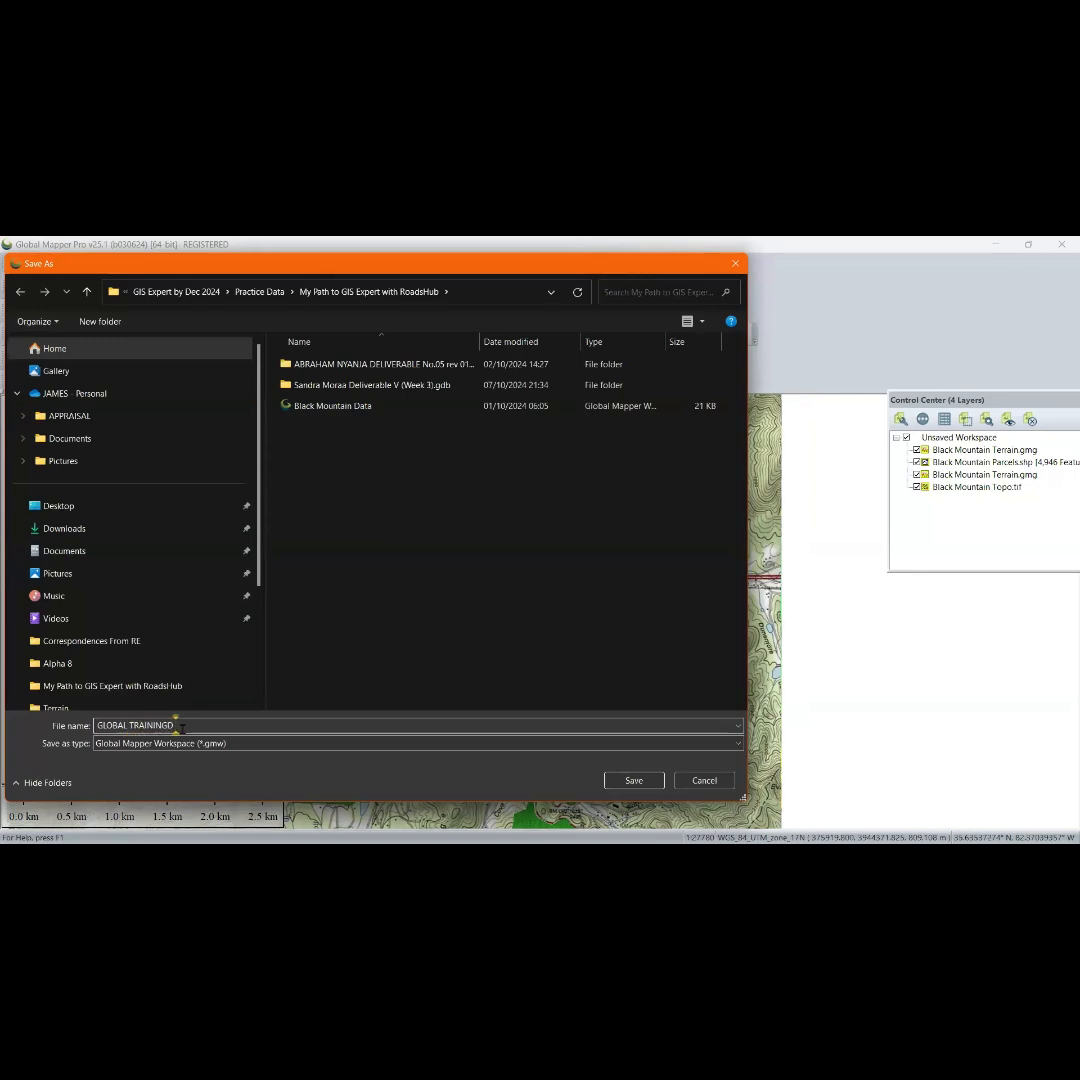
key(BackSpace)
text(TR)
text(IAL)
text( O)
key(BackSpace)
key(BackSpace)
key(BackSpace)
key(BackSpace)
key(BackSpace)
key(BackSpace)
key(BackSpace)
text(WITH RO)
text(dshub)
click(204, 725)
key(BackSpace)
text(oa)
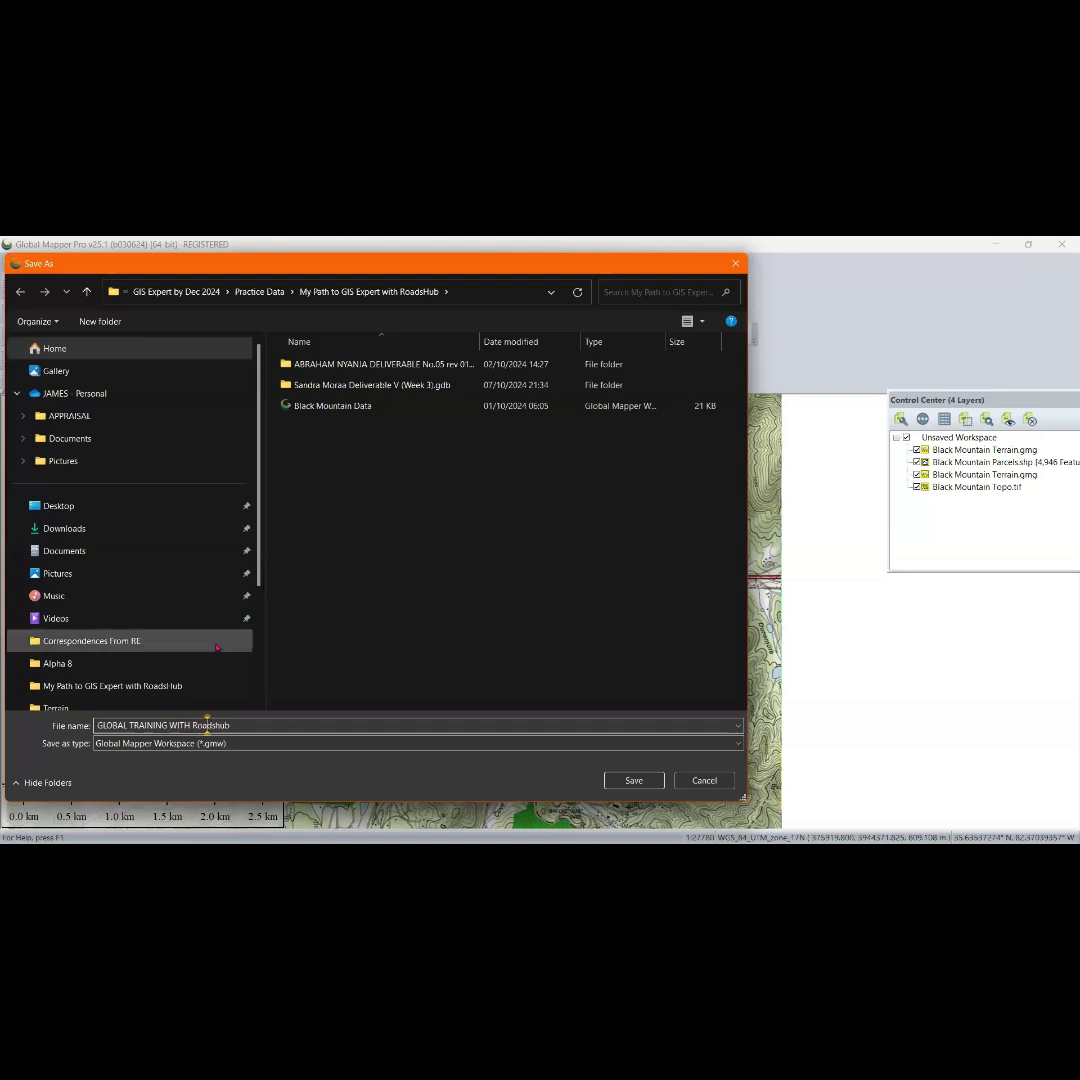
click(634, 781)
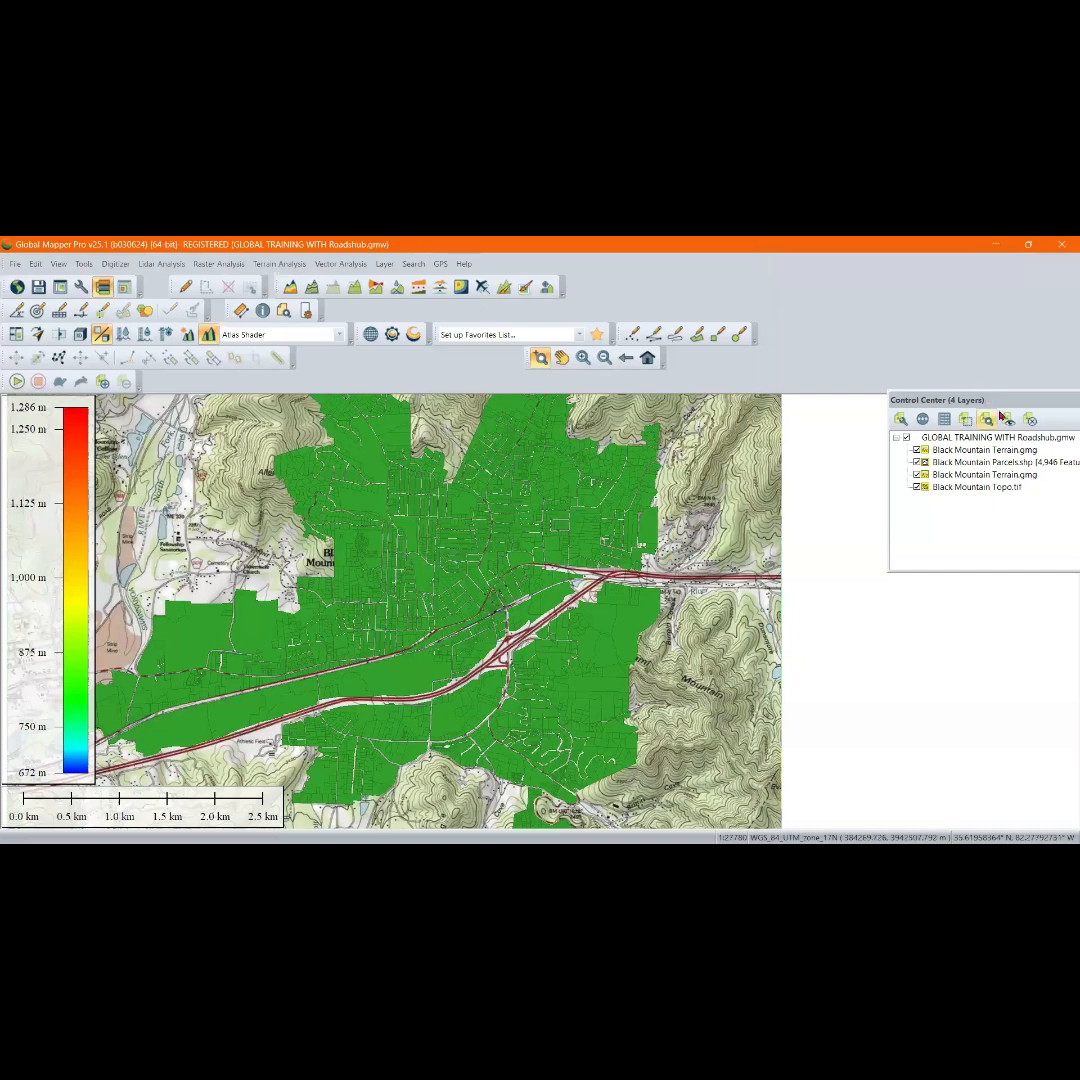
Reposition the floating Control Center fully inside the window so its complete layer names are readable
drag(1011, 402, 905, 416)
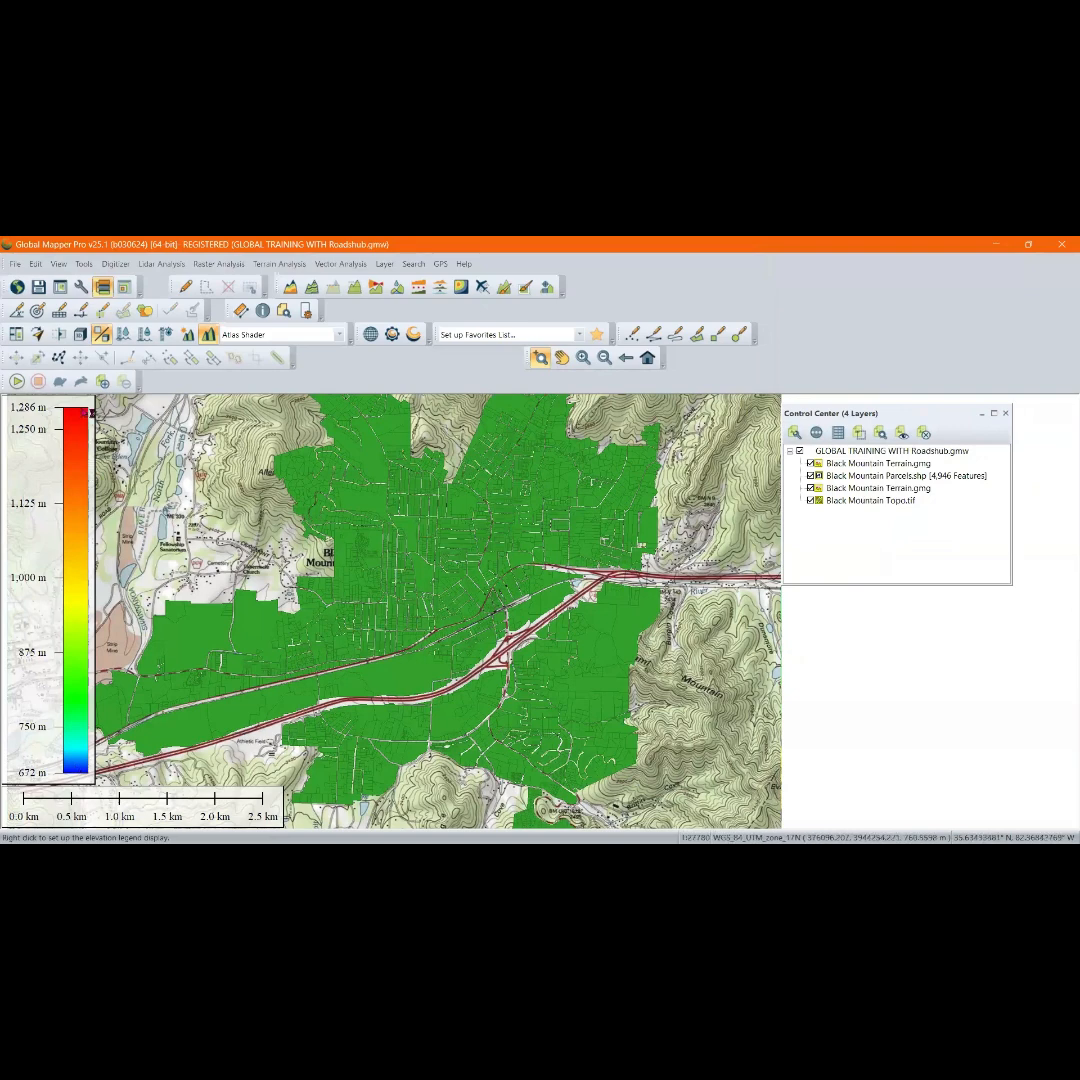
scroll(472, 651, down, 4)
scroll(472, 651, up, 4)
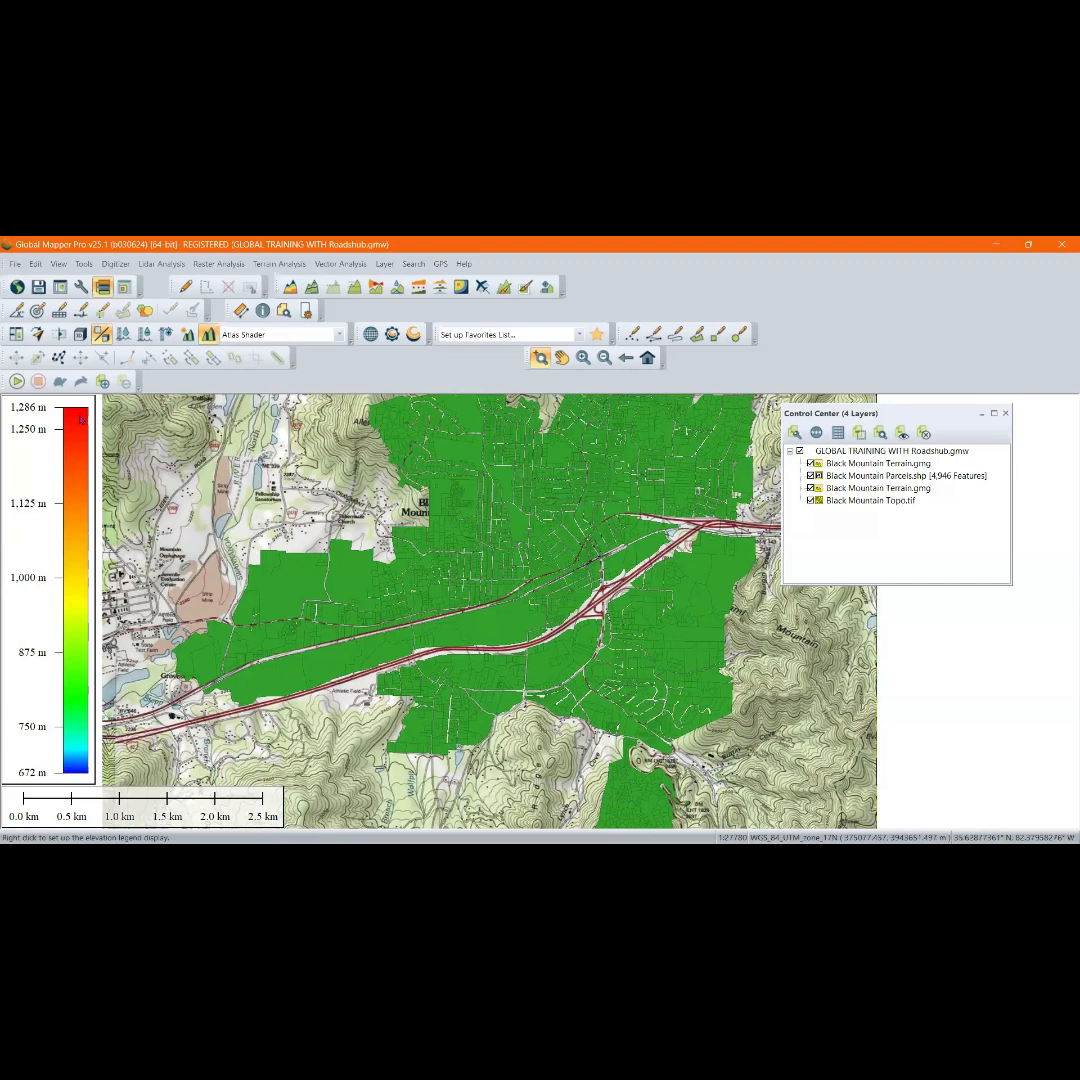
scroll(393, 663, down, 1)
scroll(393, 663, down, 2)
scroll(454, 623, up, 3)
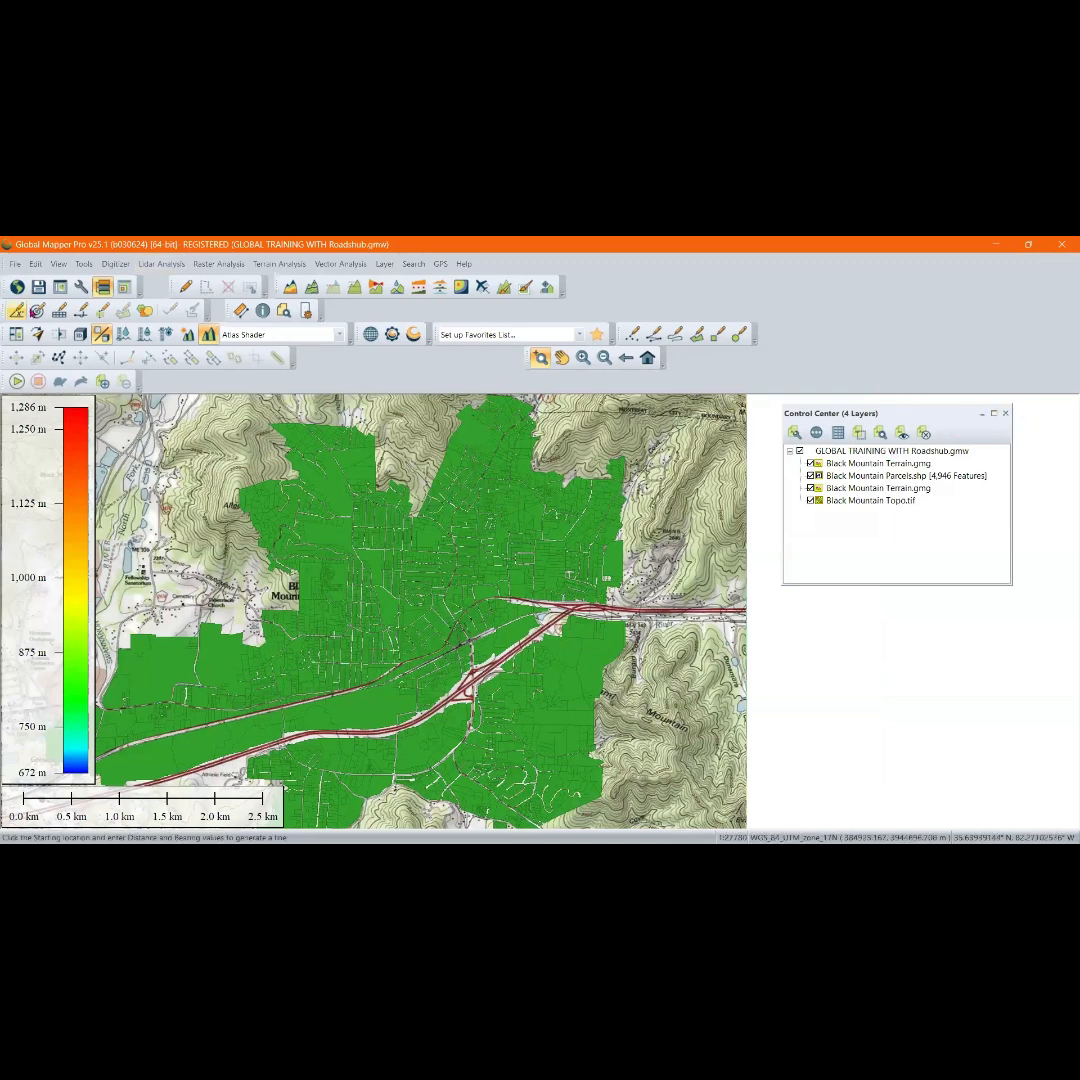
Close Global Mapper, switch to the Zoom meeting in the browser and stop the screen sharing
click(1062, 245)
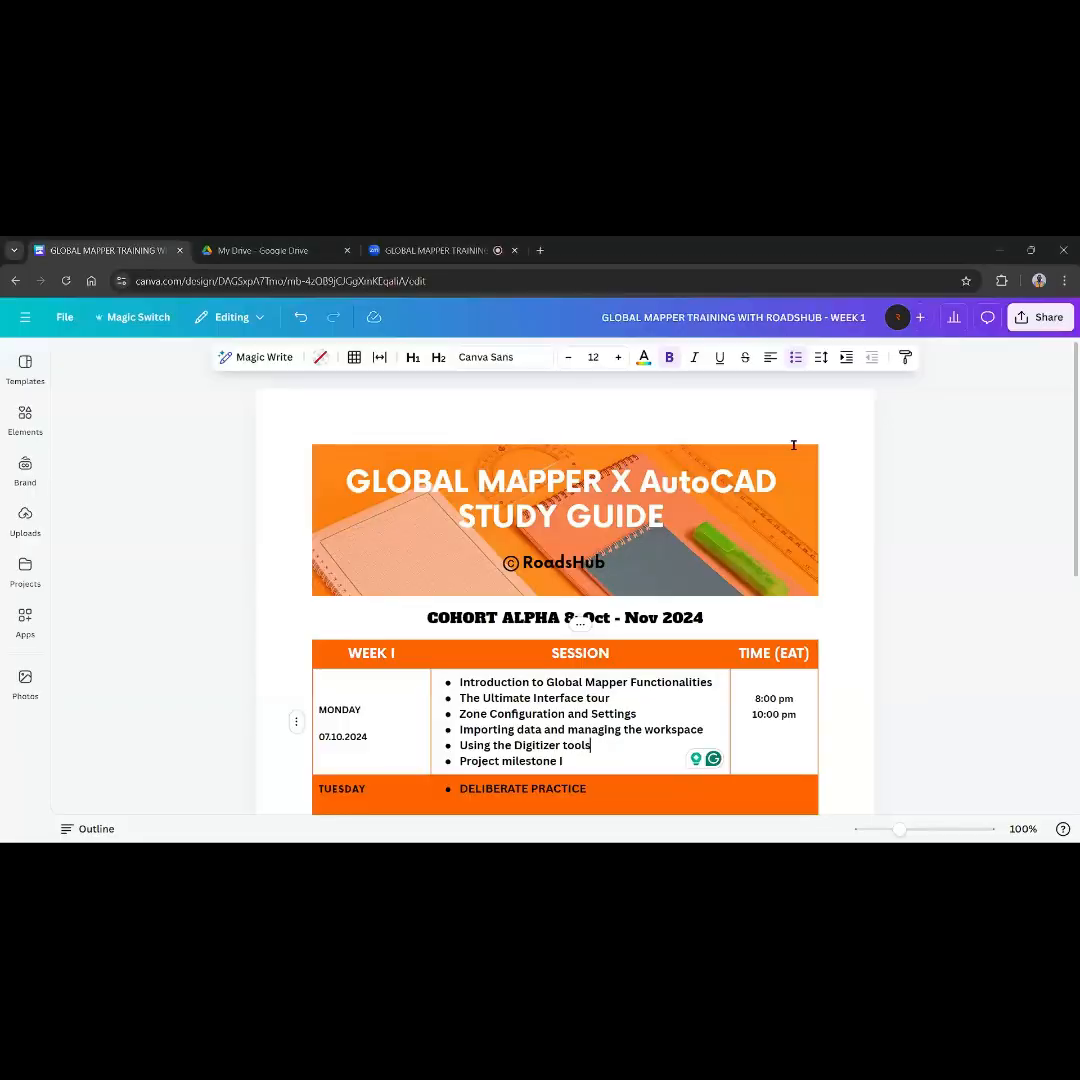
click(455, 251)
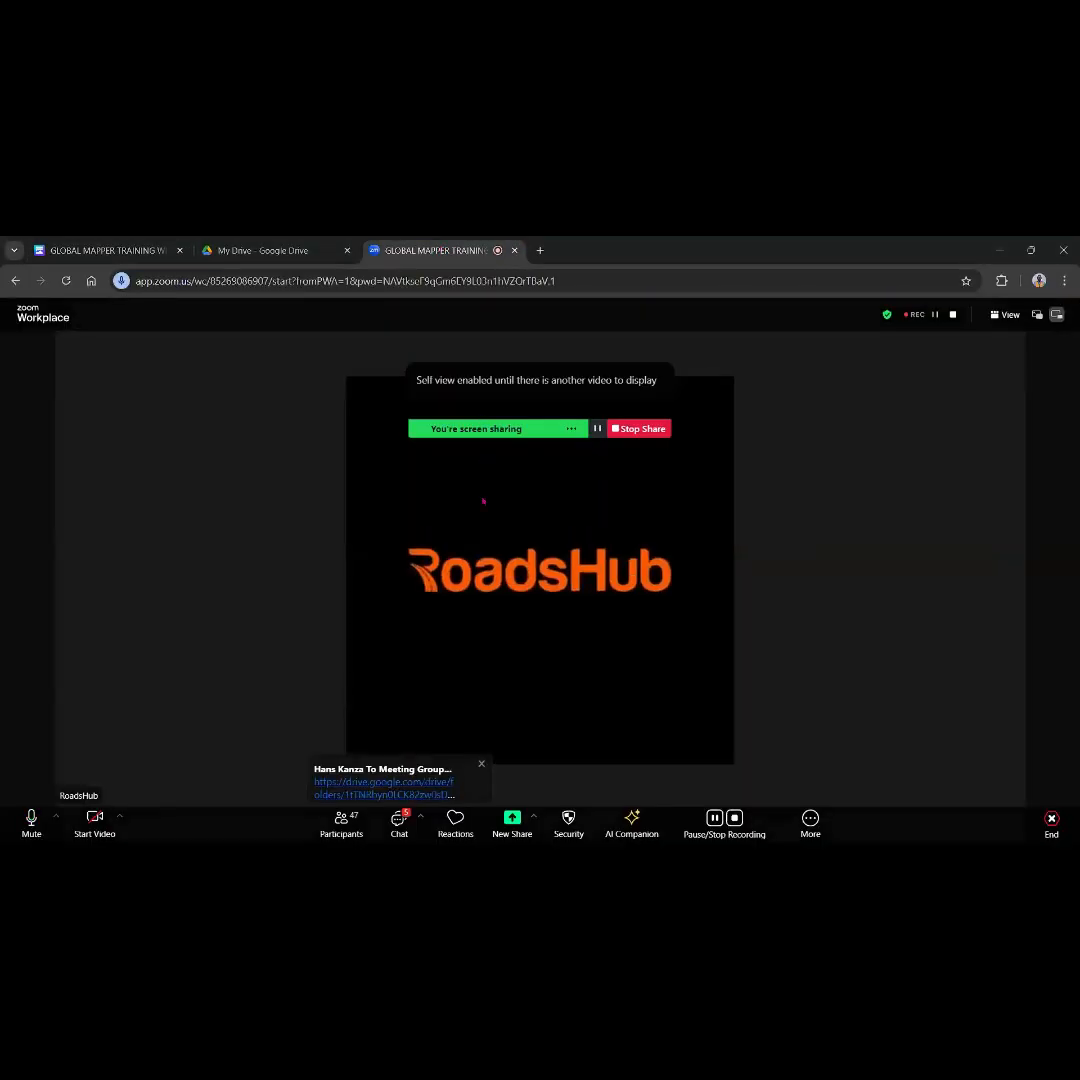
click(480, 766)
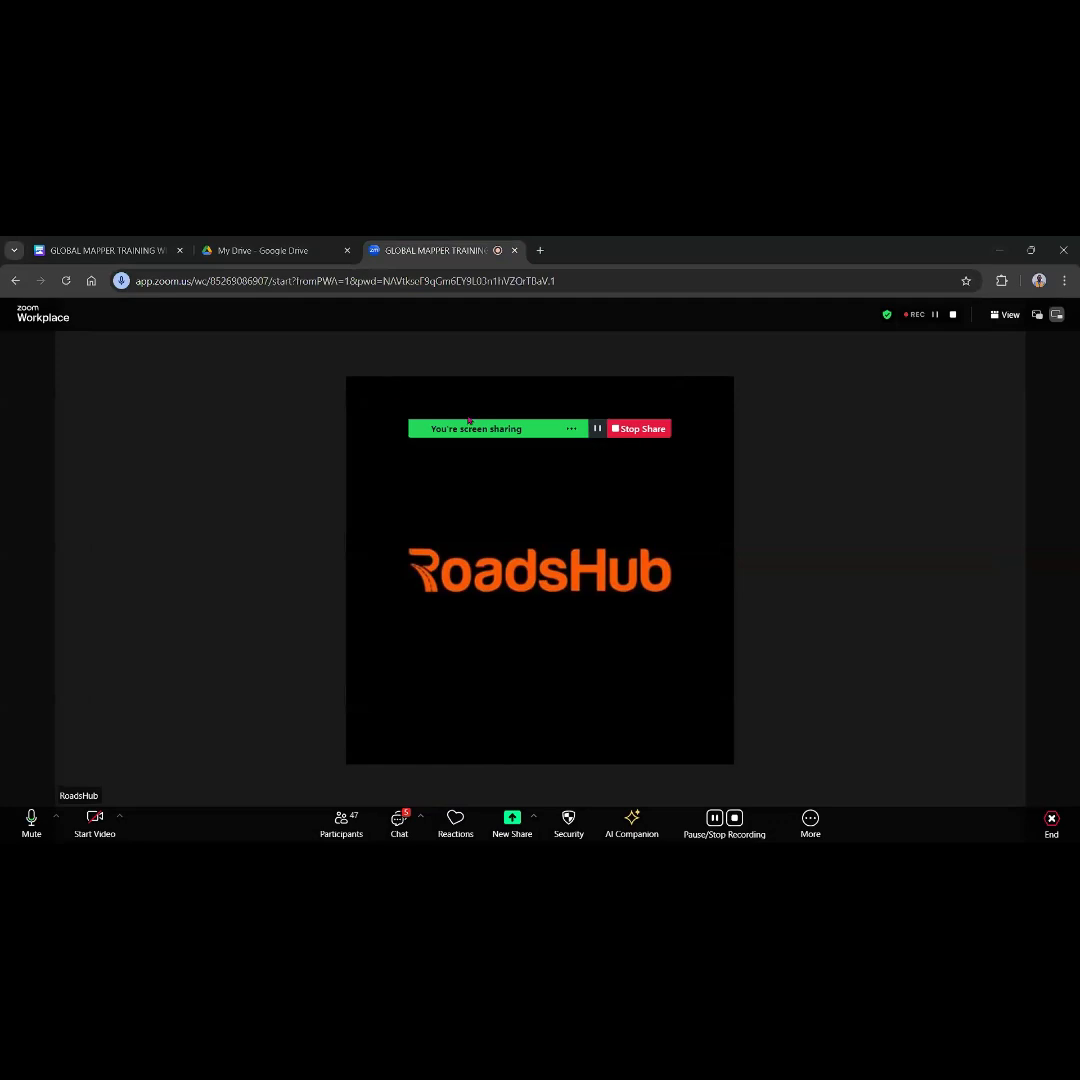
click(498, 443)
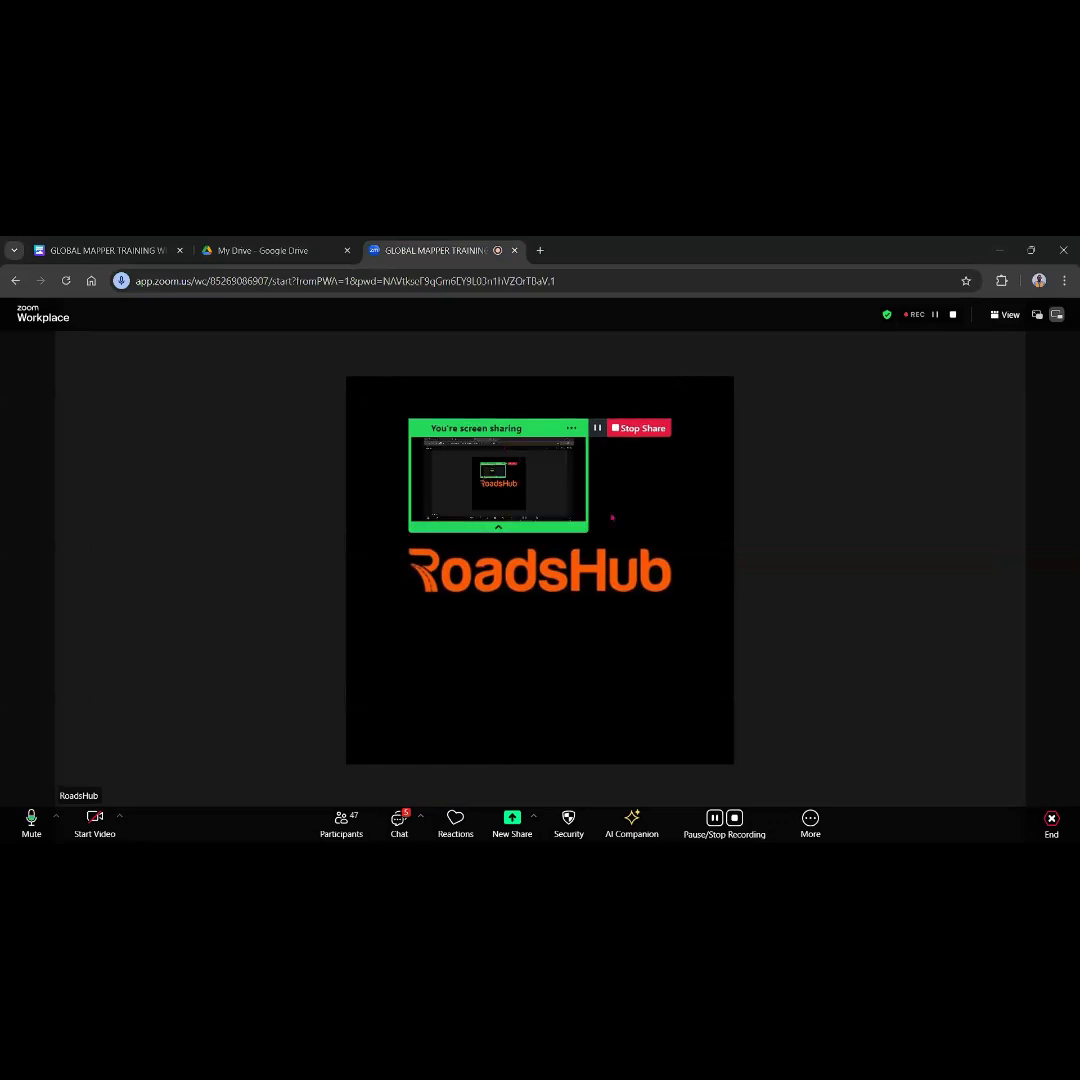
click(640, 428)
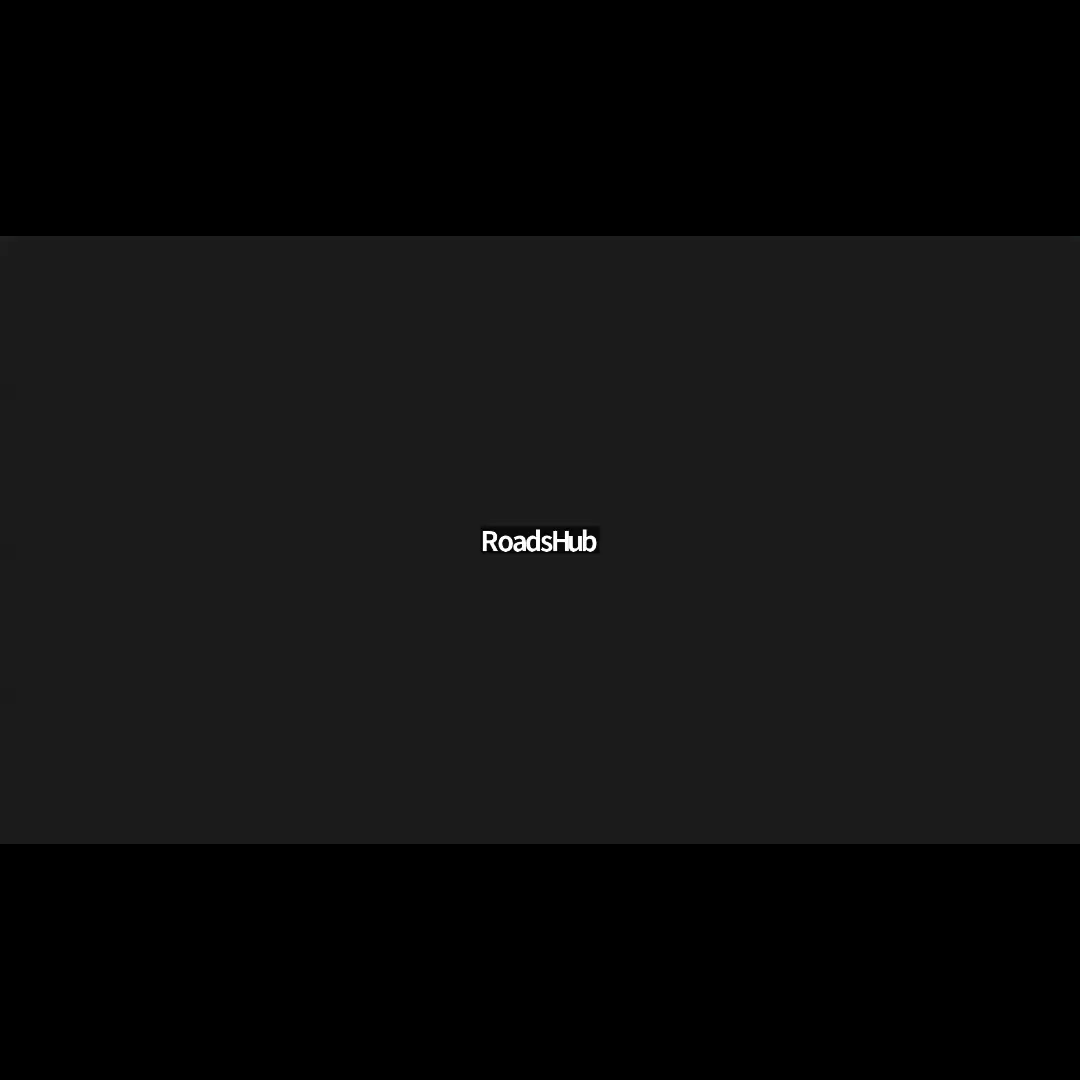